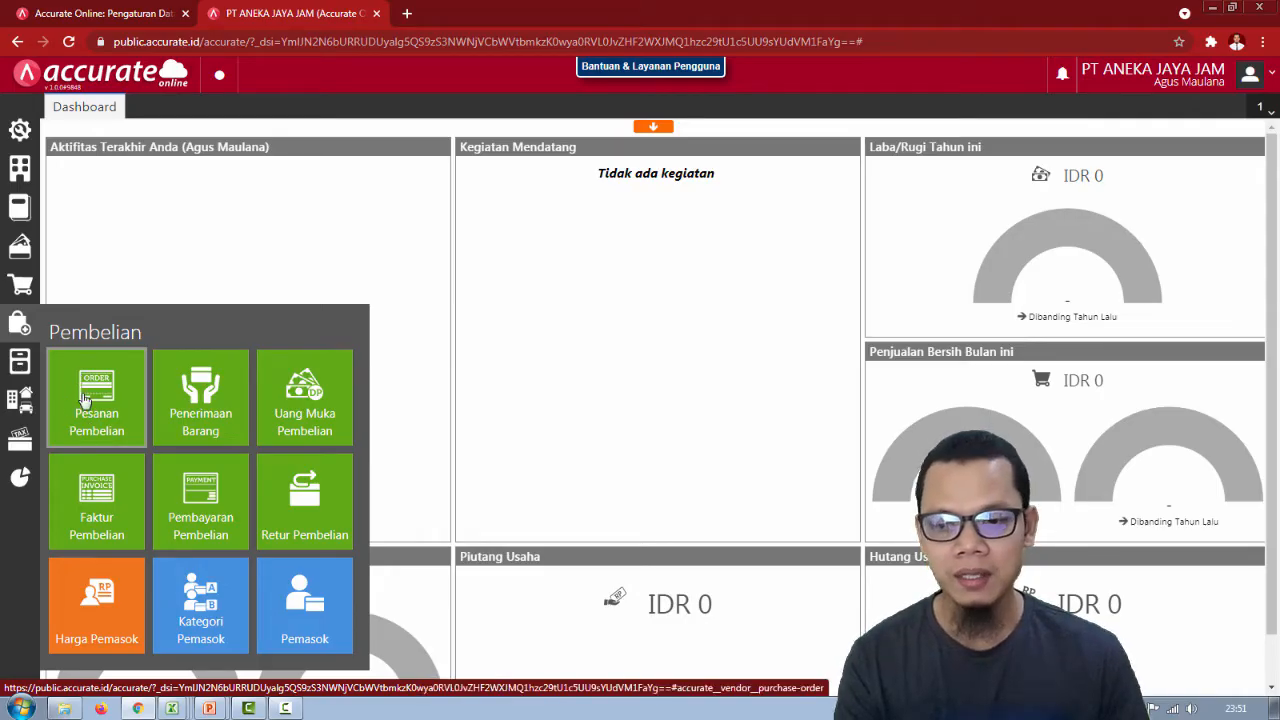
Start a new purchase order (Pesanan Pembelian) for supplier PT Hodinky and date it 04/01/2021.
click(84, 395)
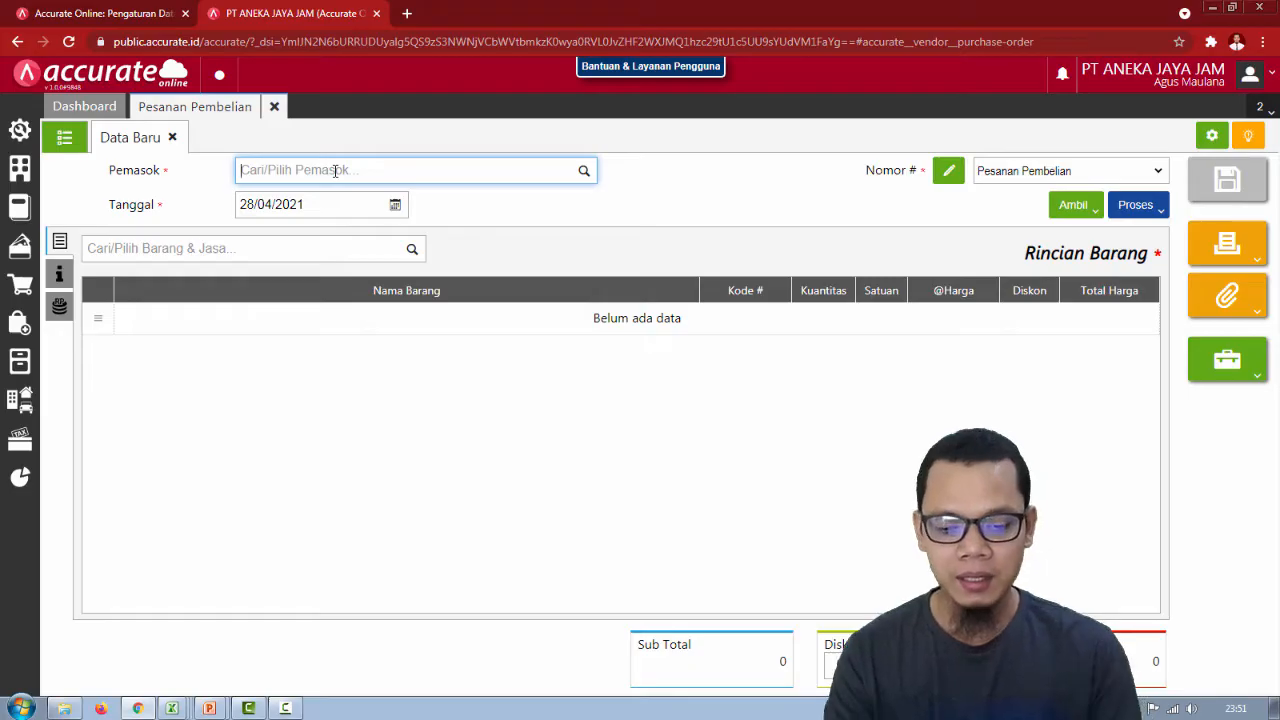
text(ho)
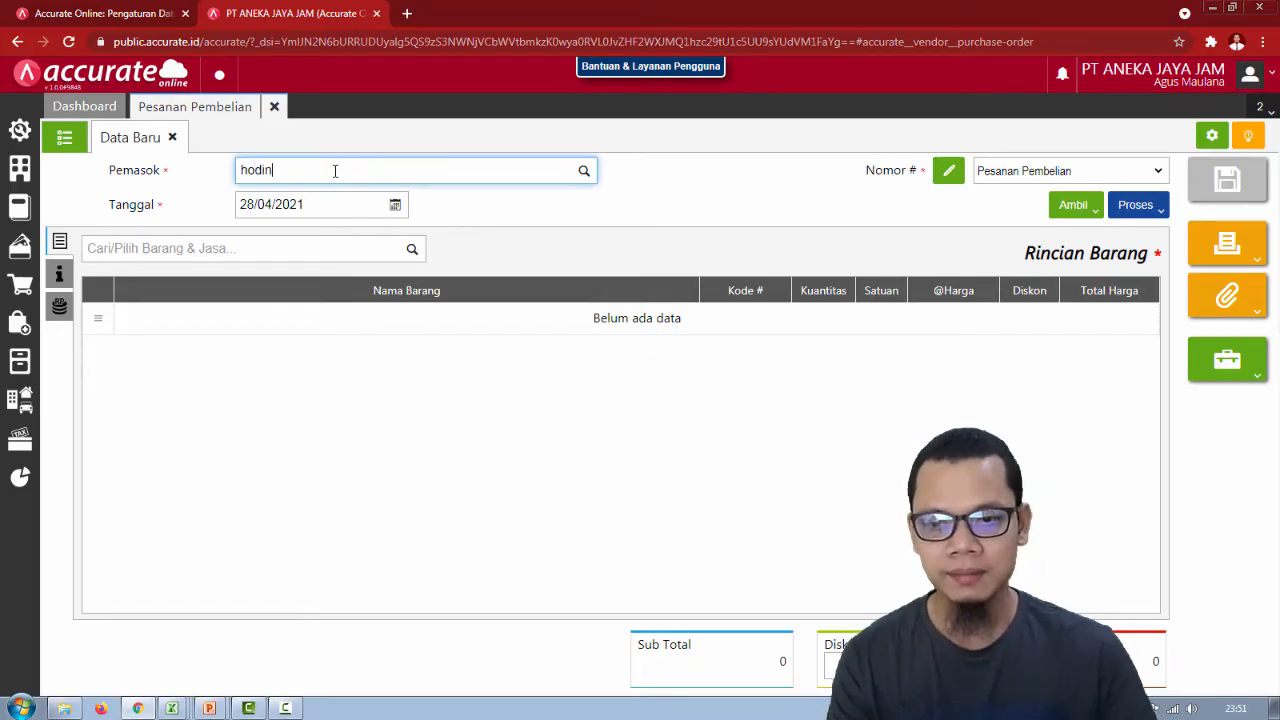
text(din)
click(351, 202)
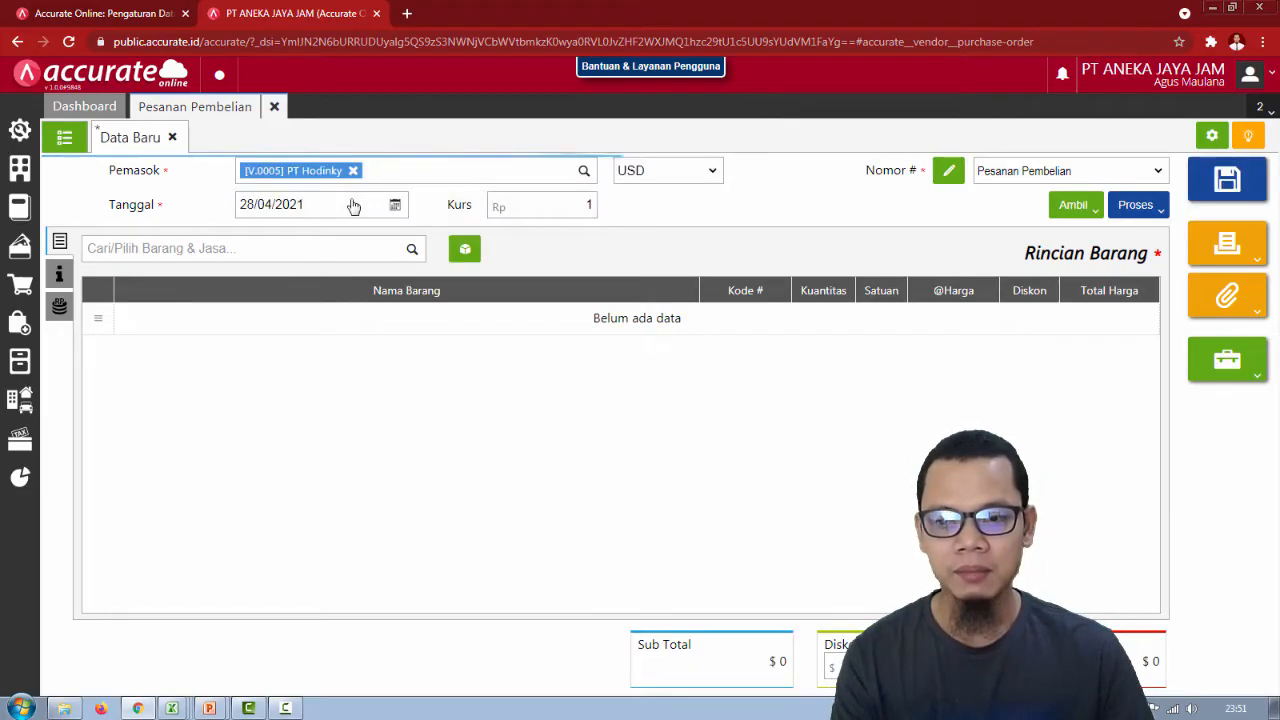
click(326, 210)
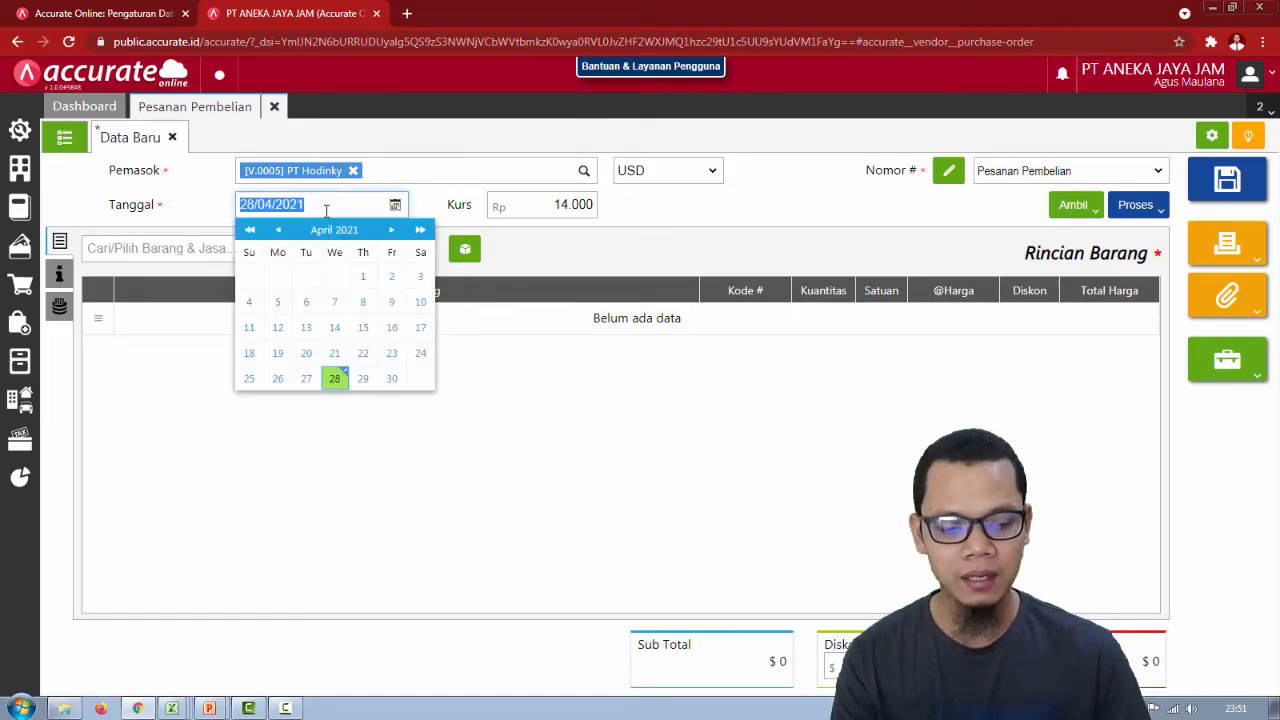
text(04)
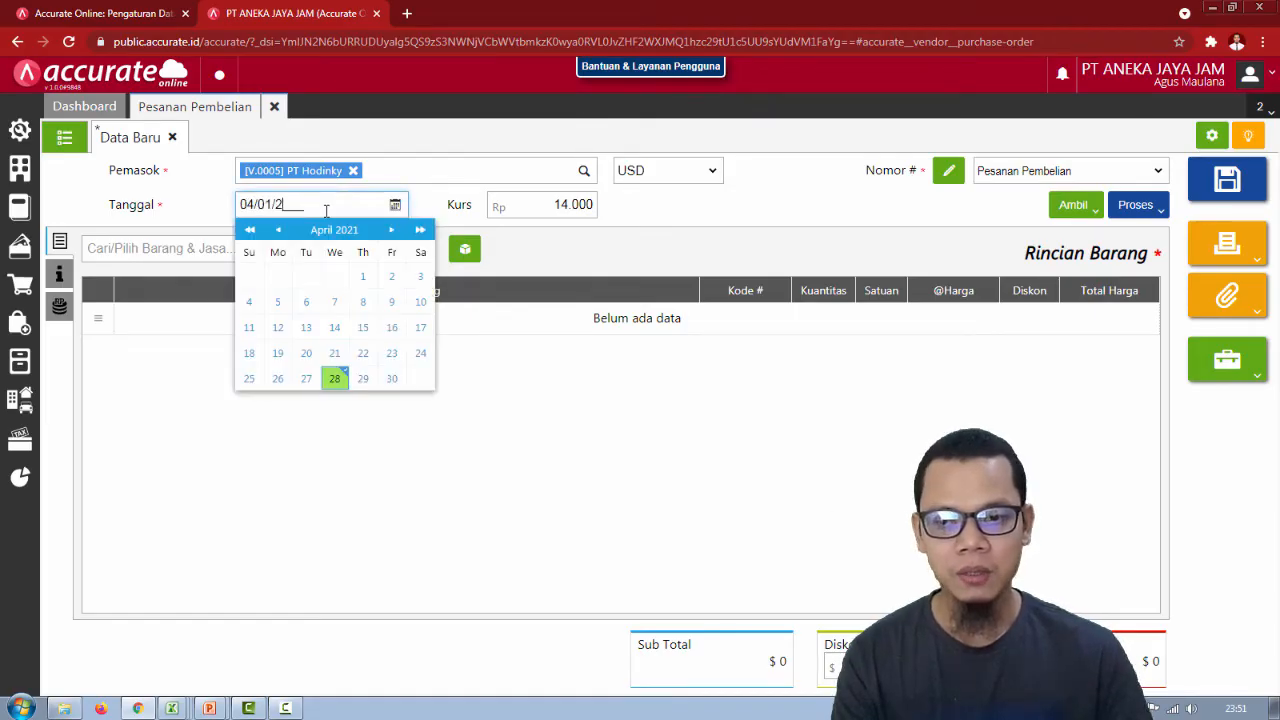
click(782, 217)
key(alt+Tab)
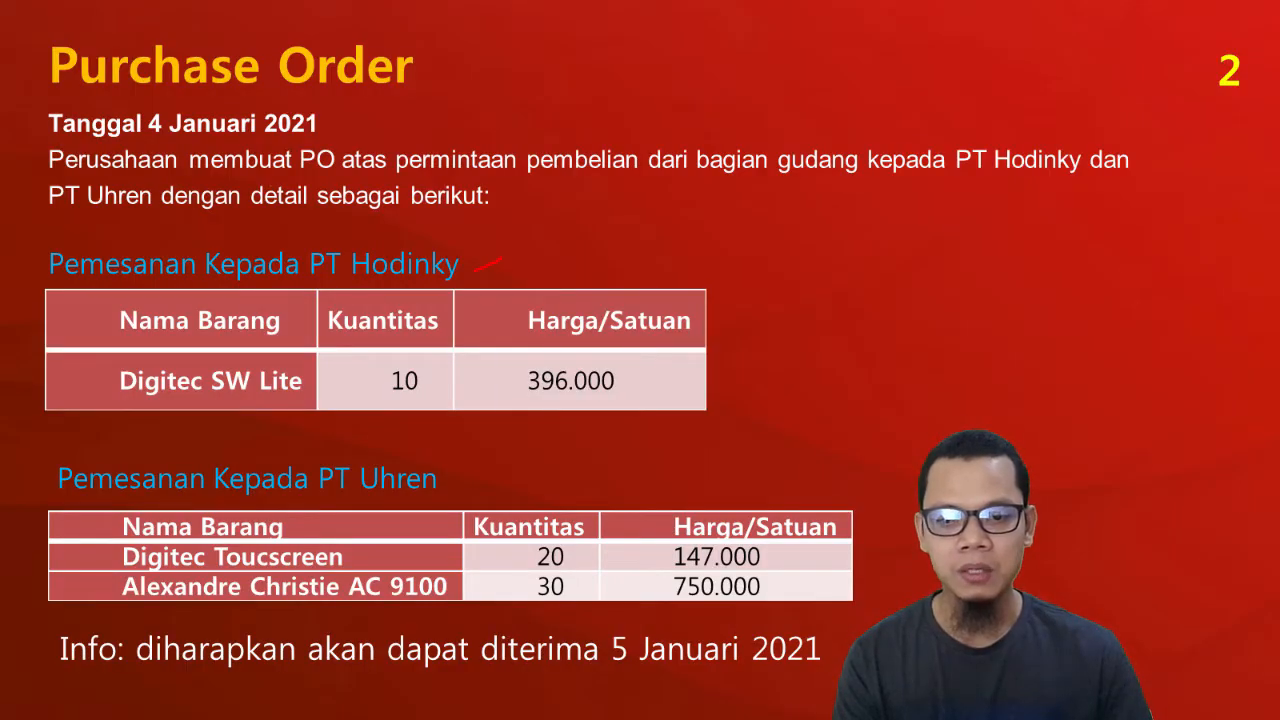
key(alt+Tab)
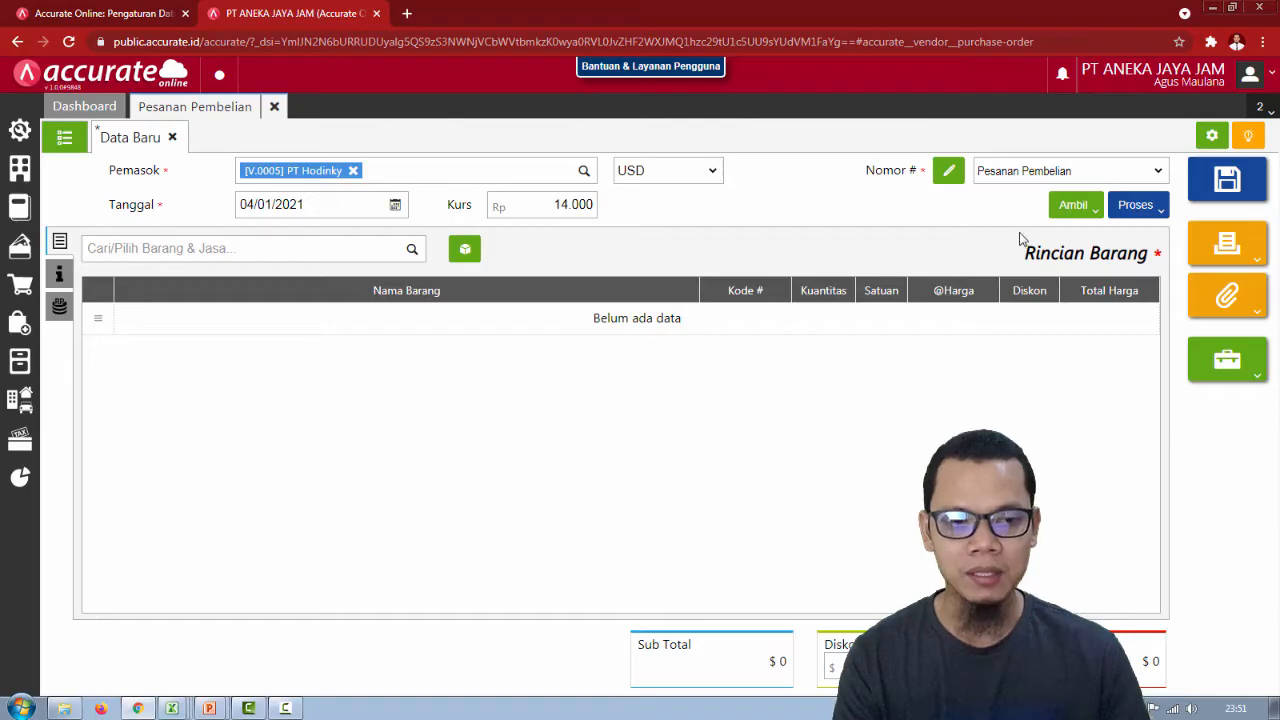
Copy only the Digitec SW Lite item into the order from the Kantor Pusat purchase request dated 02/01/2021.
click(1077, 212)
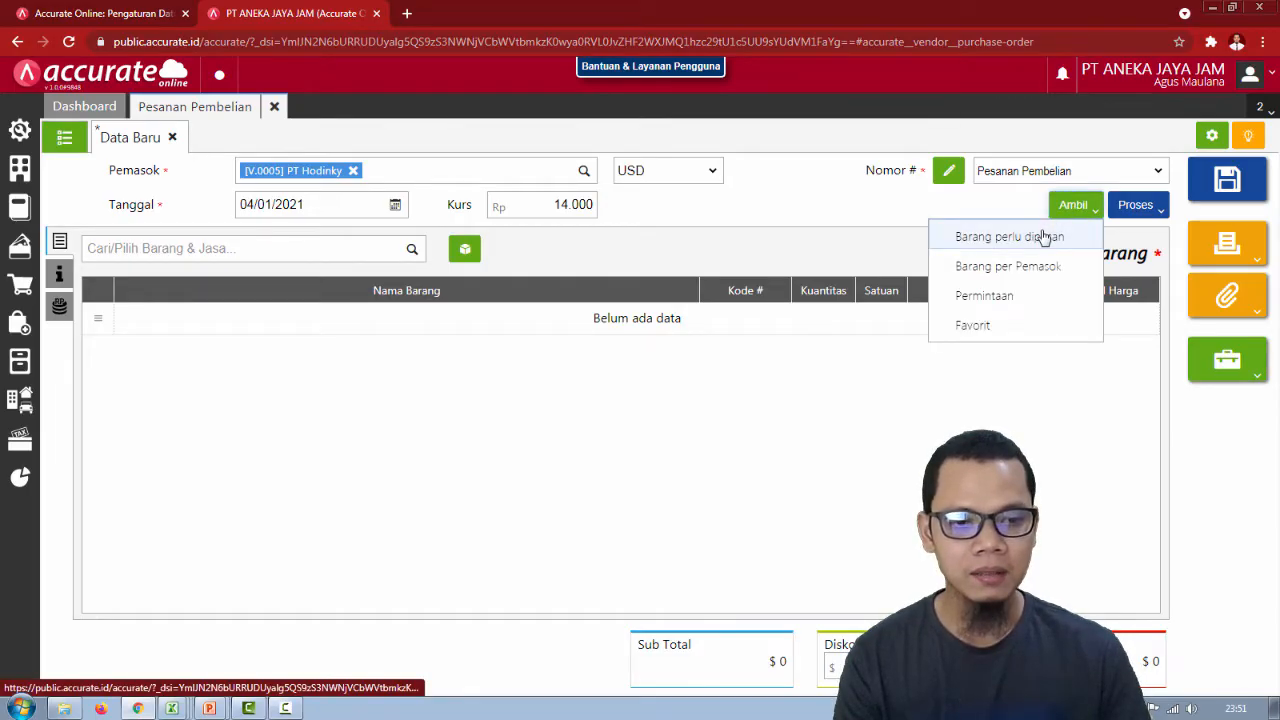
click(995, 300)
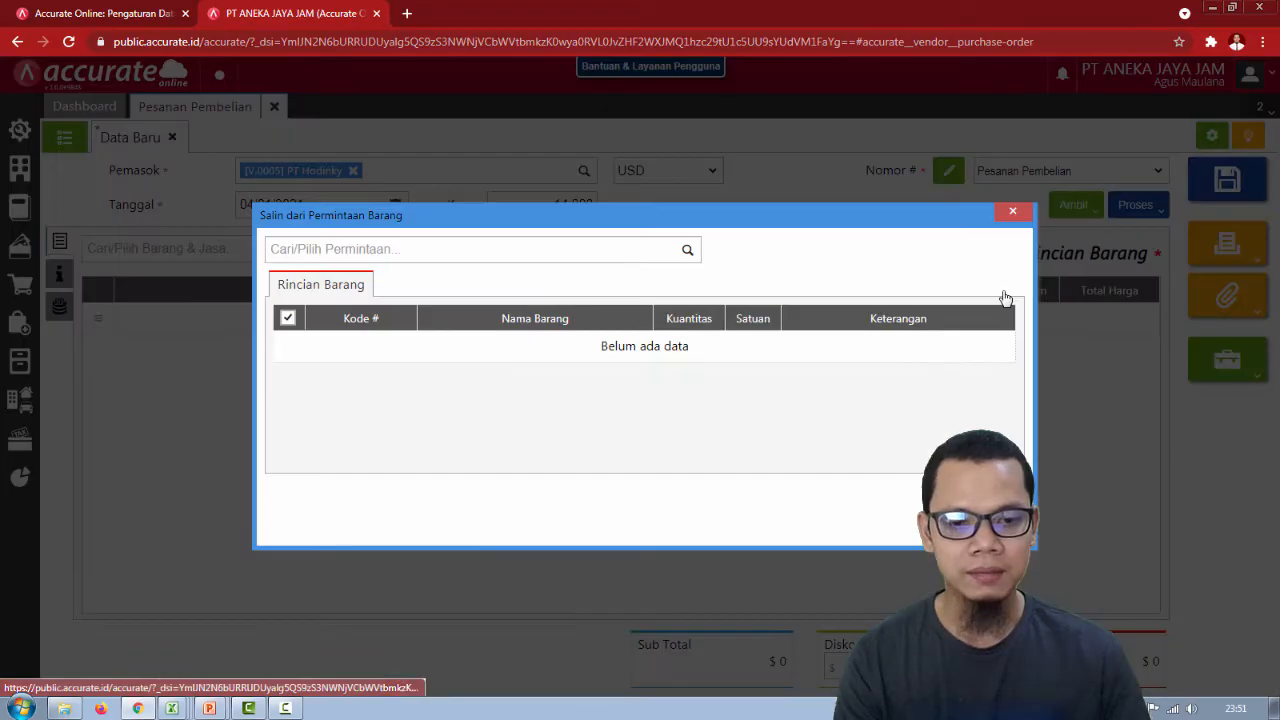
click(690, 251)
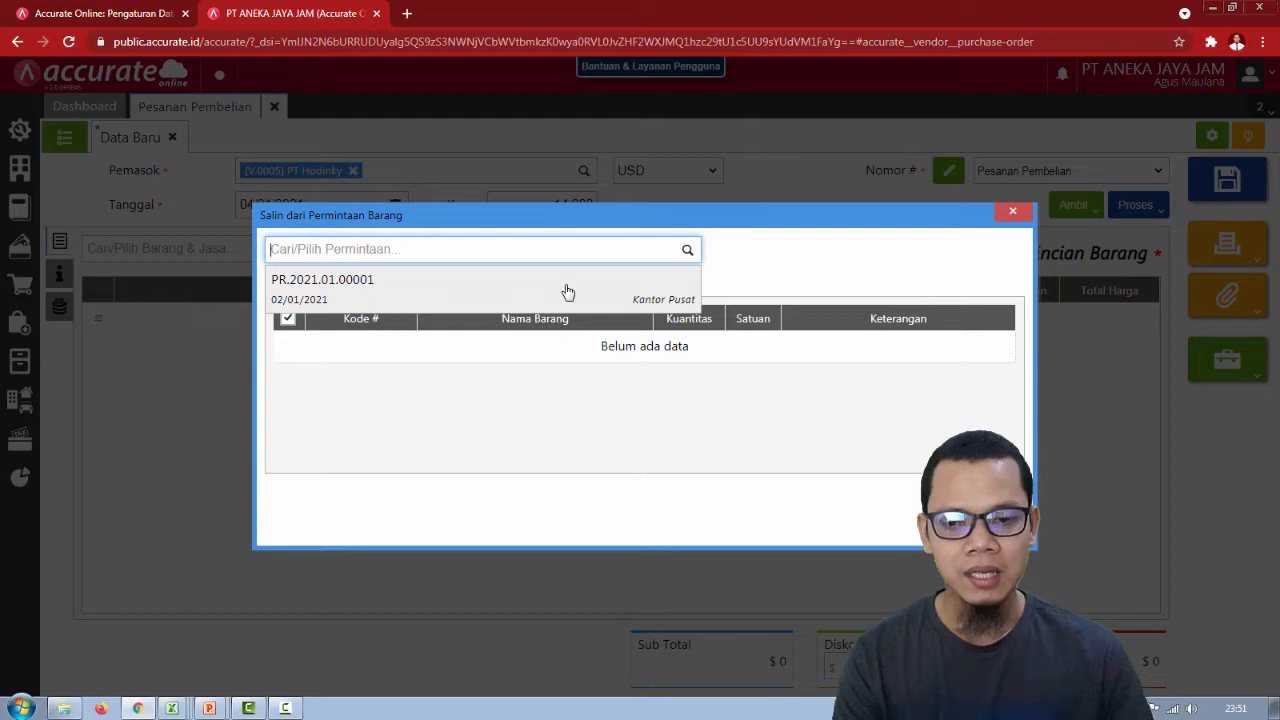
click(475, 297)
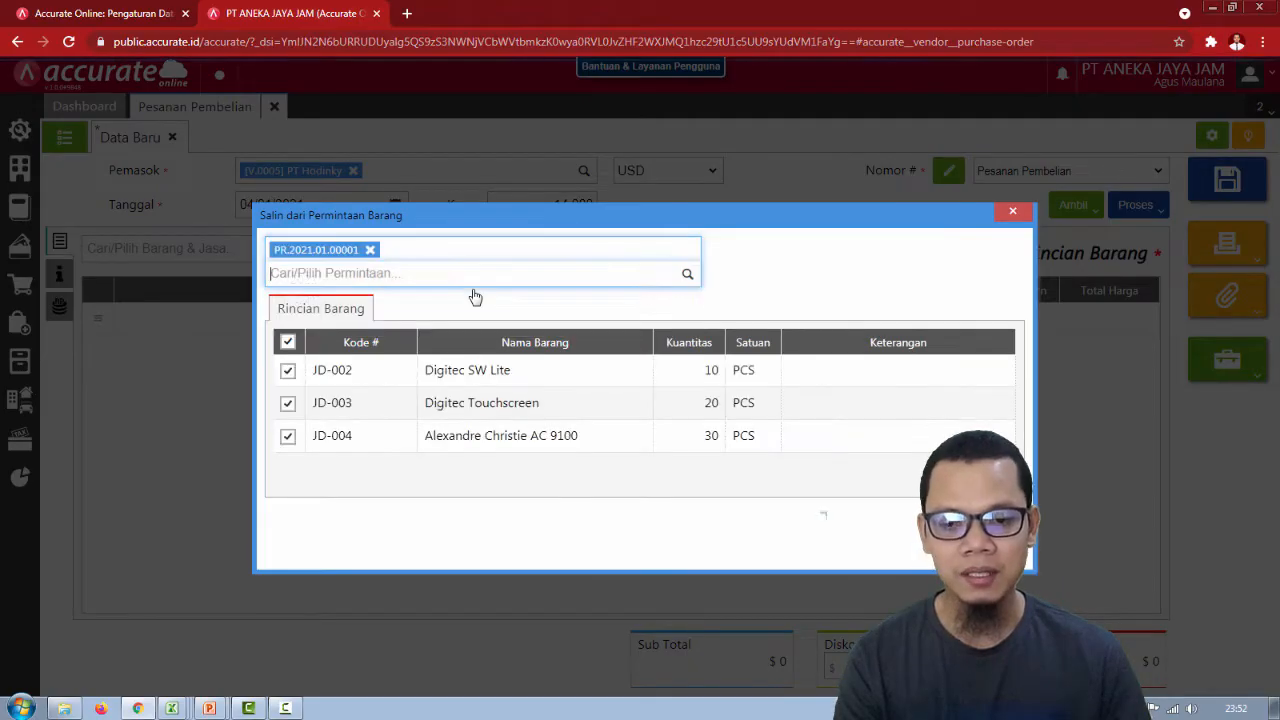
click(288, 403)
click(288, 437)
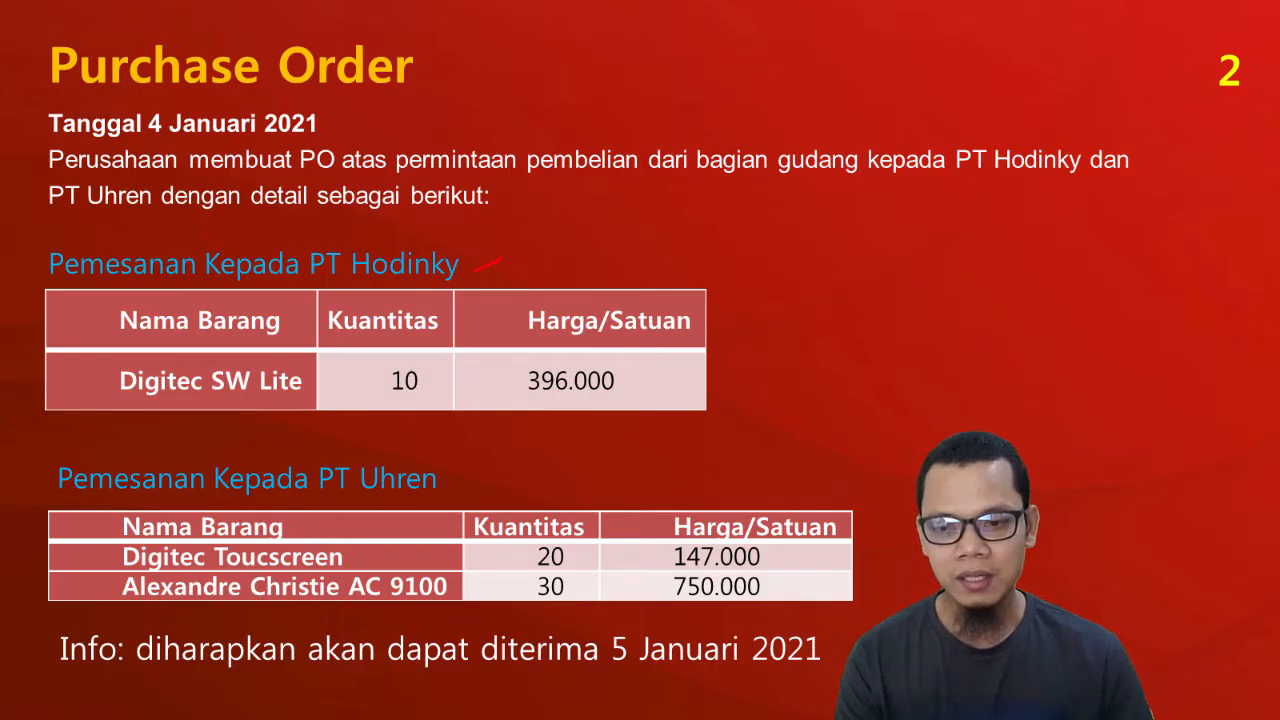
key(alt+Tab)
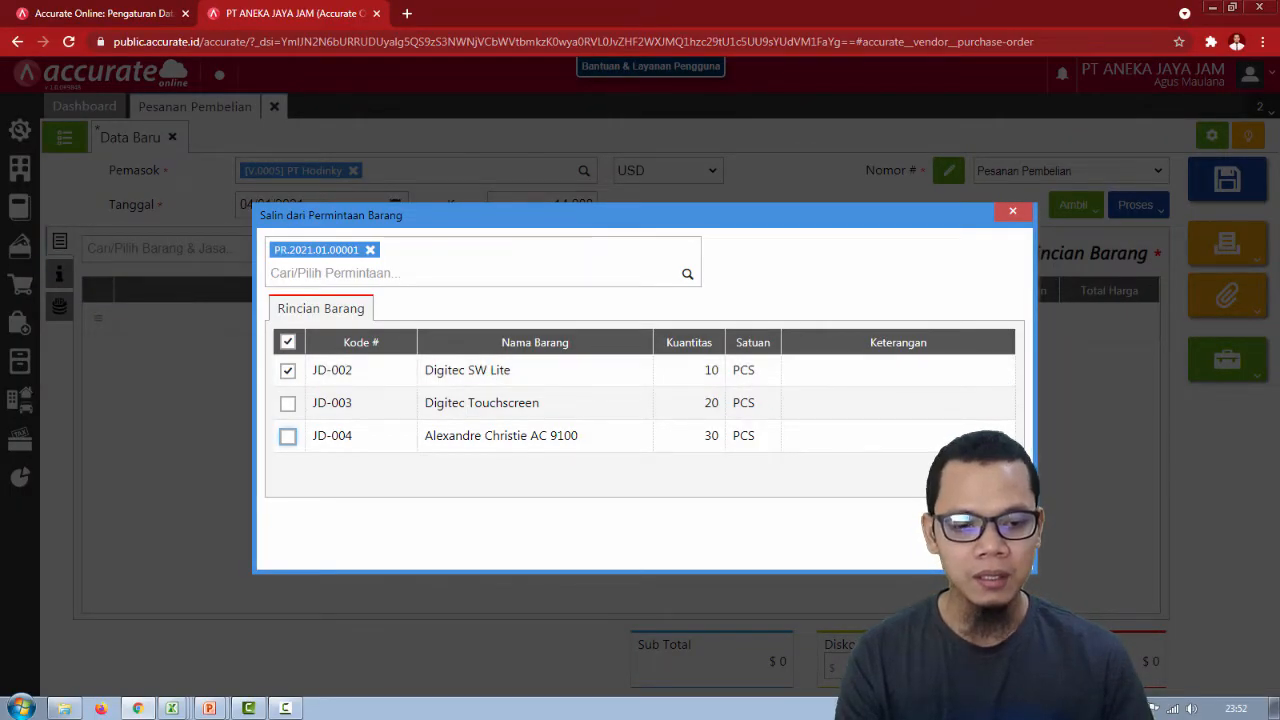
click(982, 537)
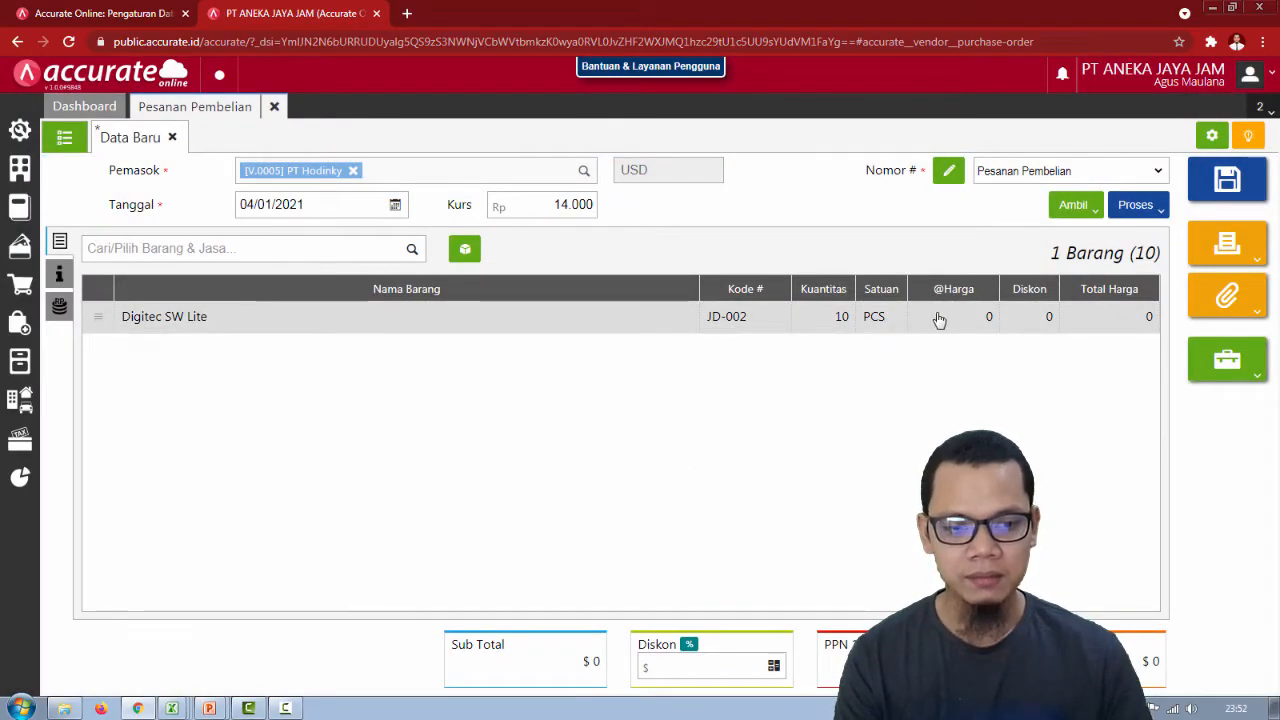
Set the unit price of the Digitec SW Lite line to 396.000 and apply the item details.
click(556, 330)
key(alt+Tab)
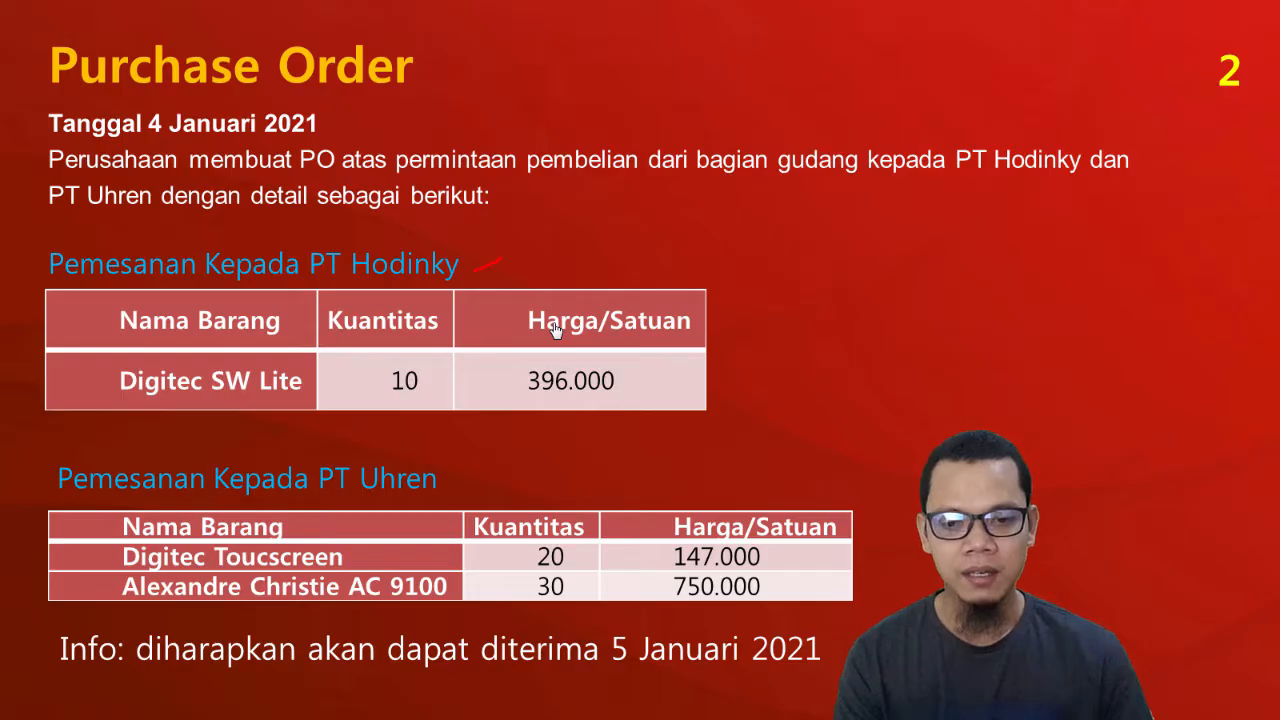
key(alt+Tab)
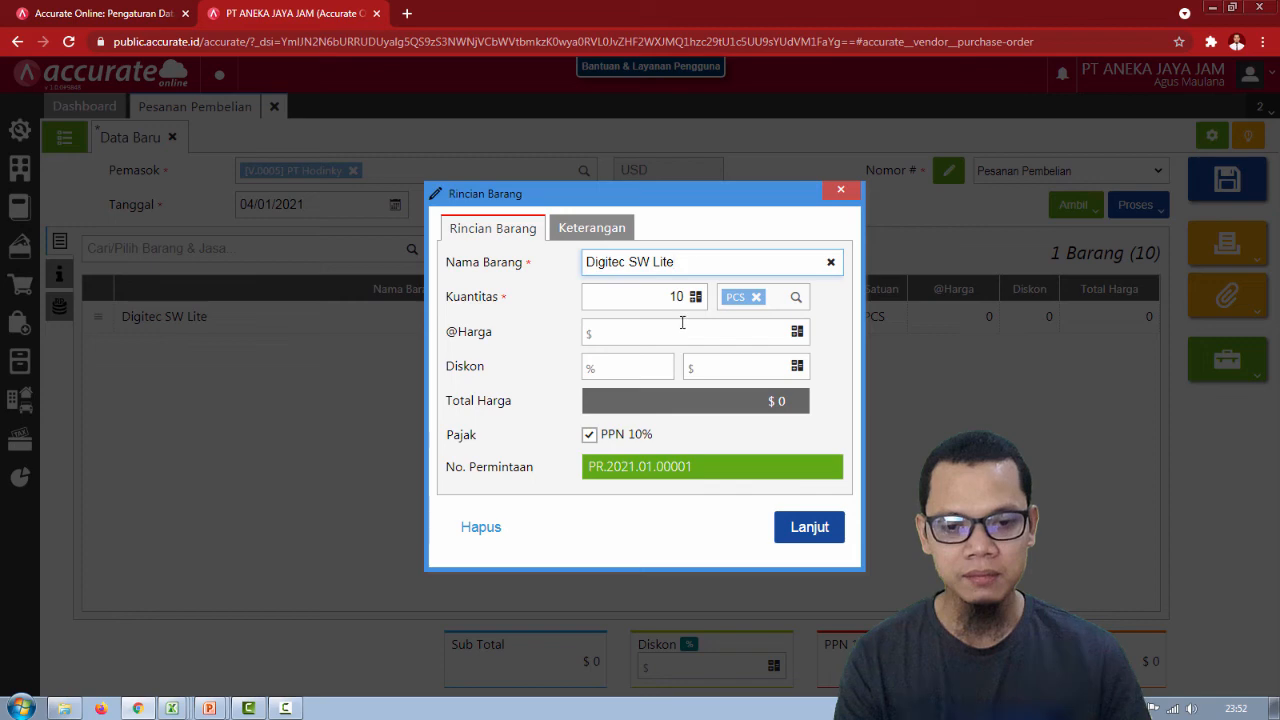
click(658, 333)
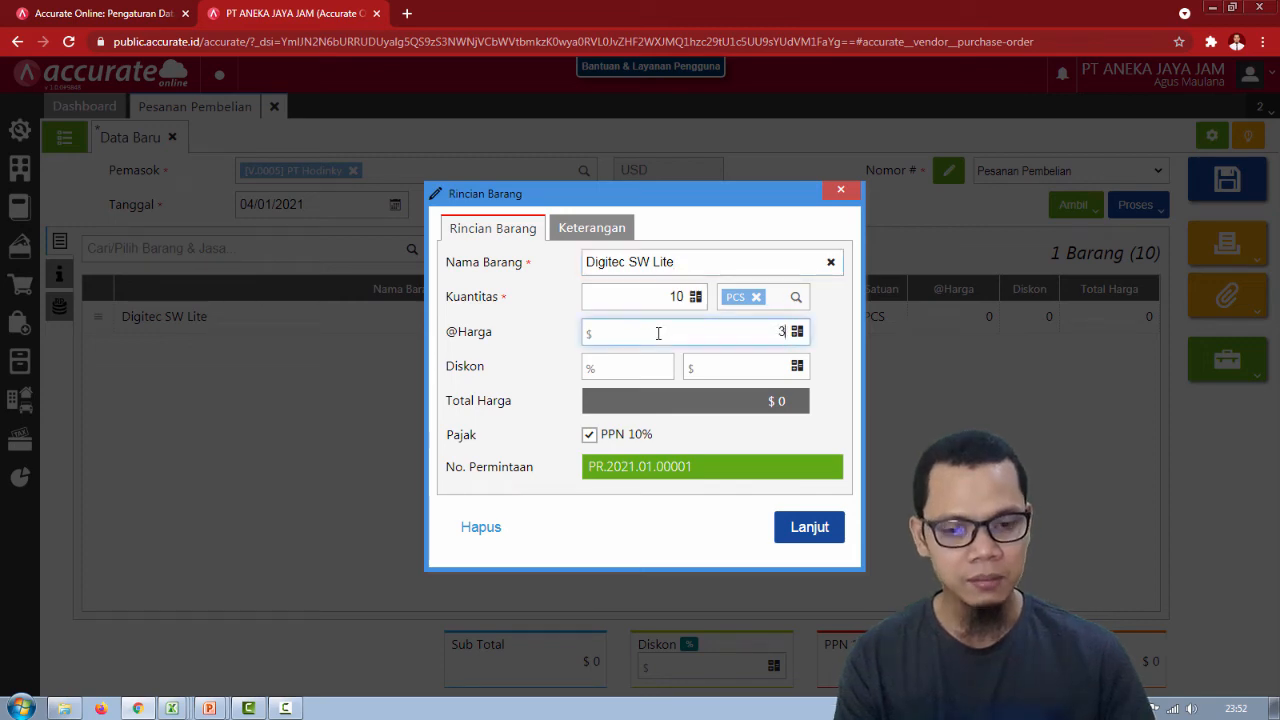
text(396.000)
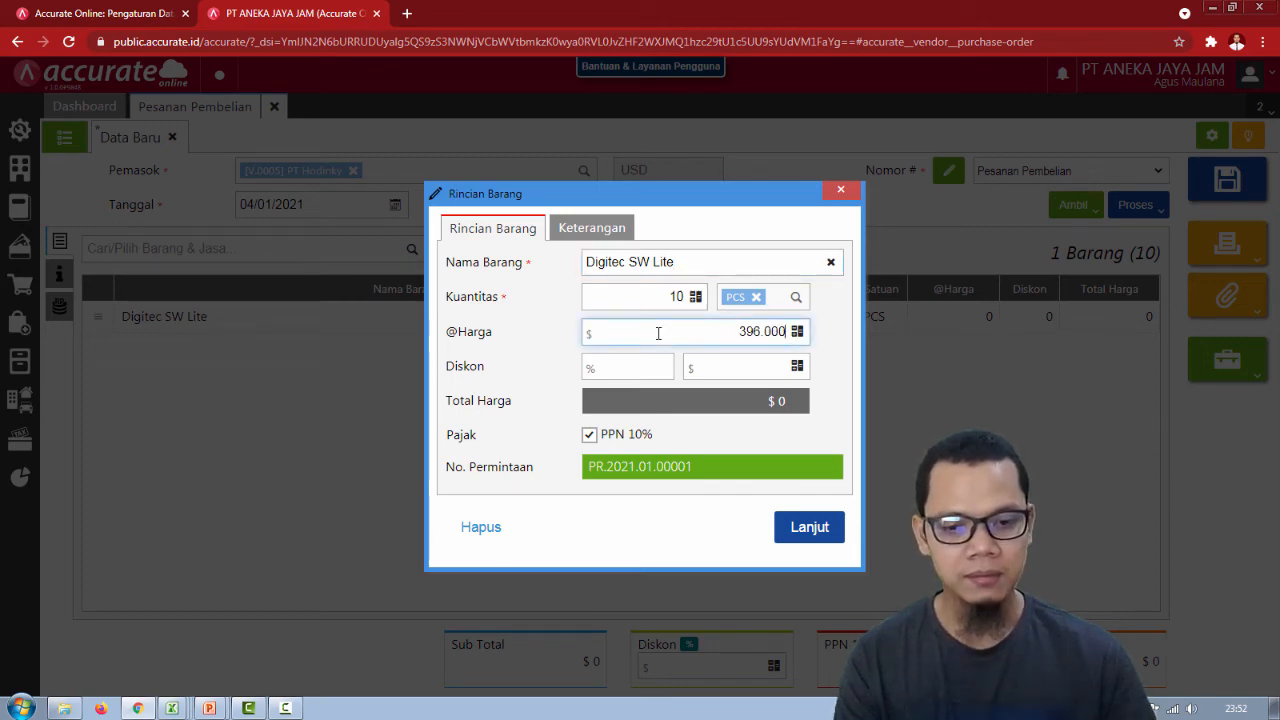
click(730, 367)
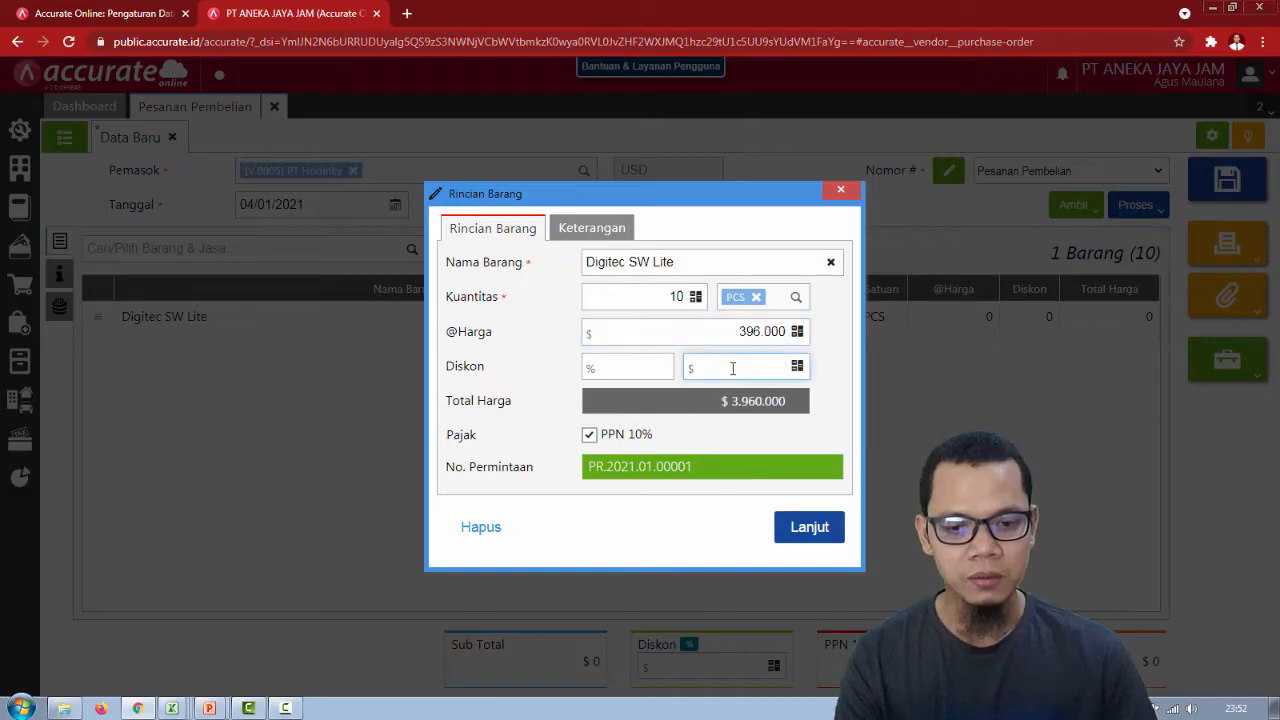
click(590, 436)
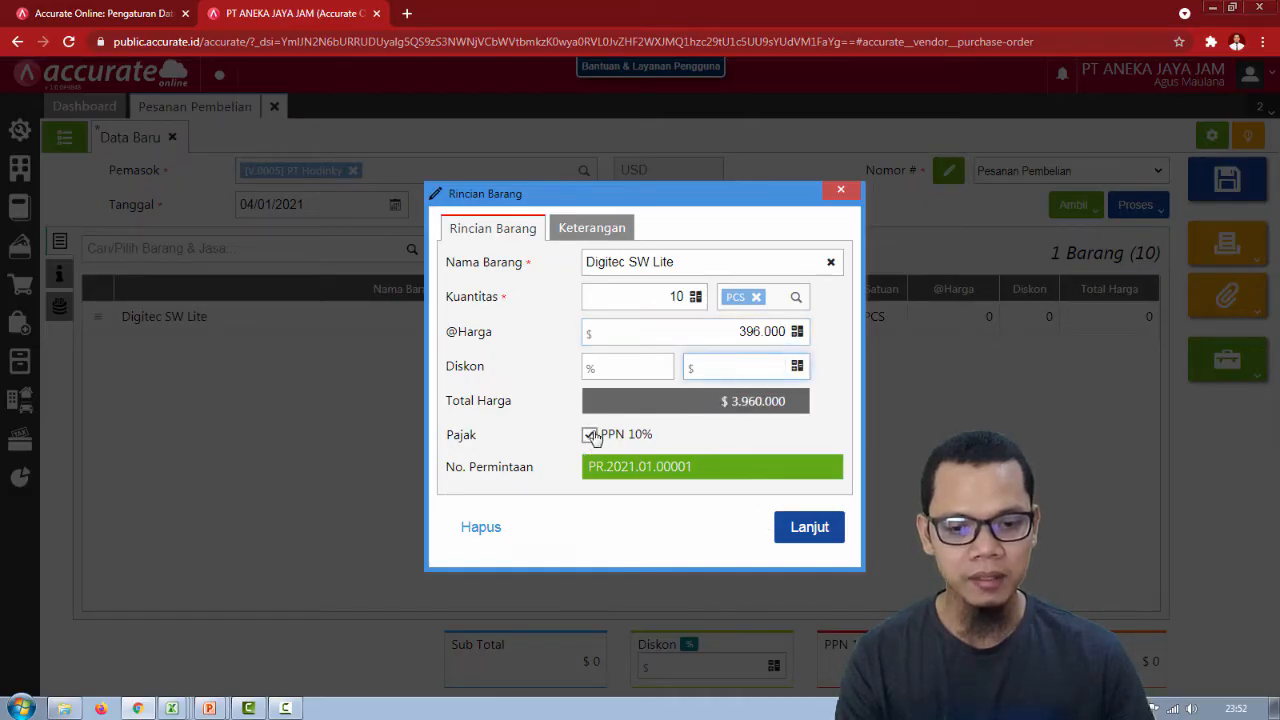
click(822, 537)
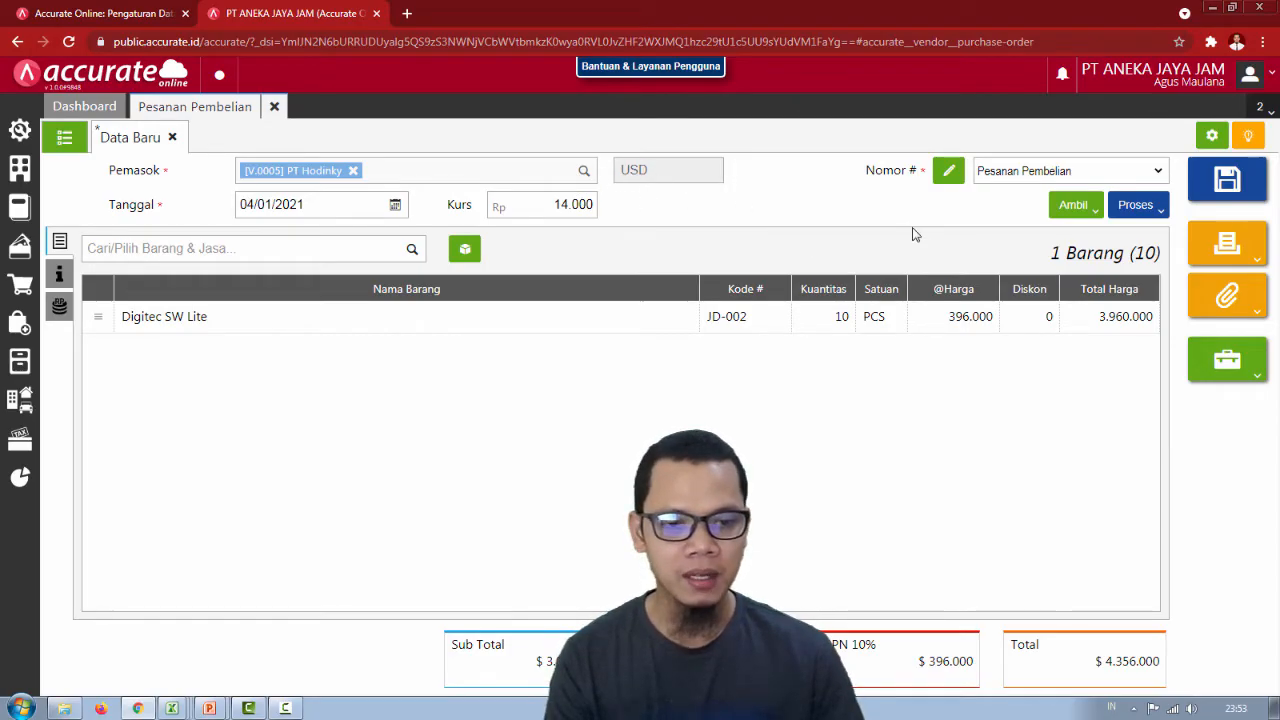
Delete the Digitec SW Lite line from the purchase order.
key(alt+Tab)
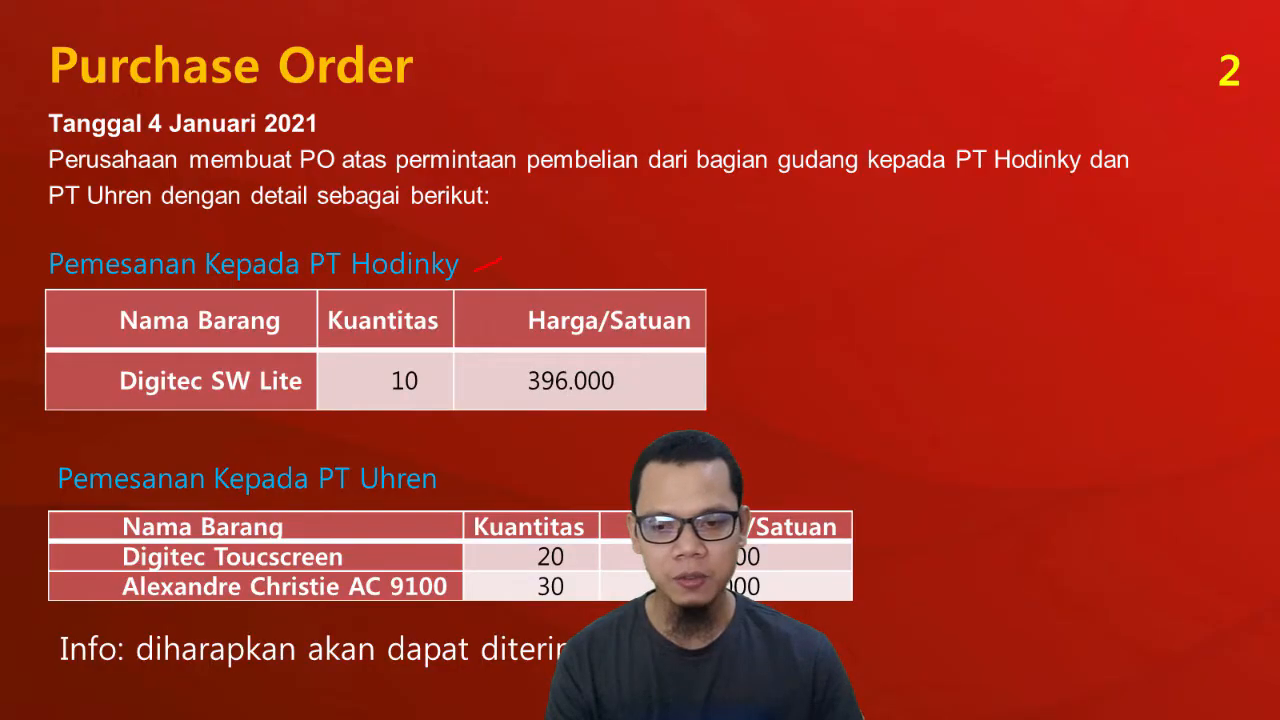
key(alt+Tab)
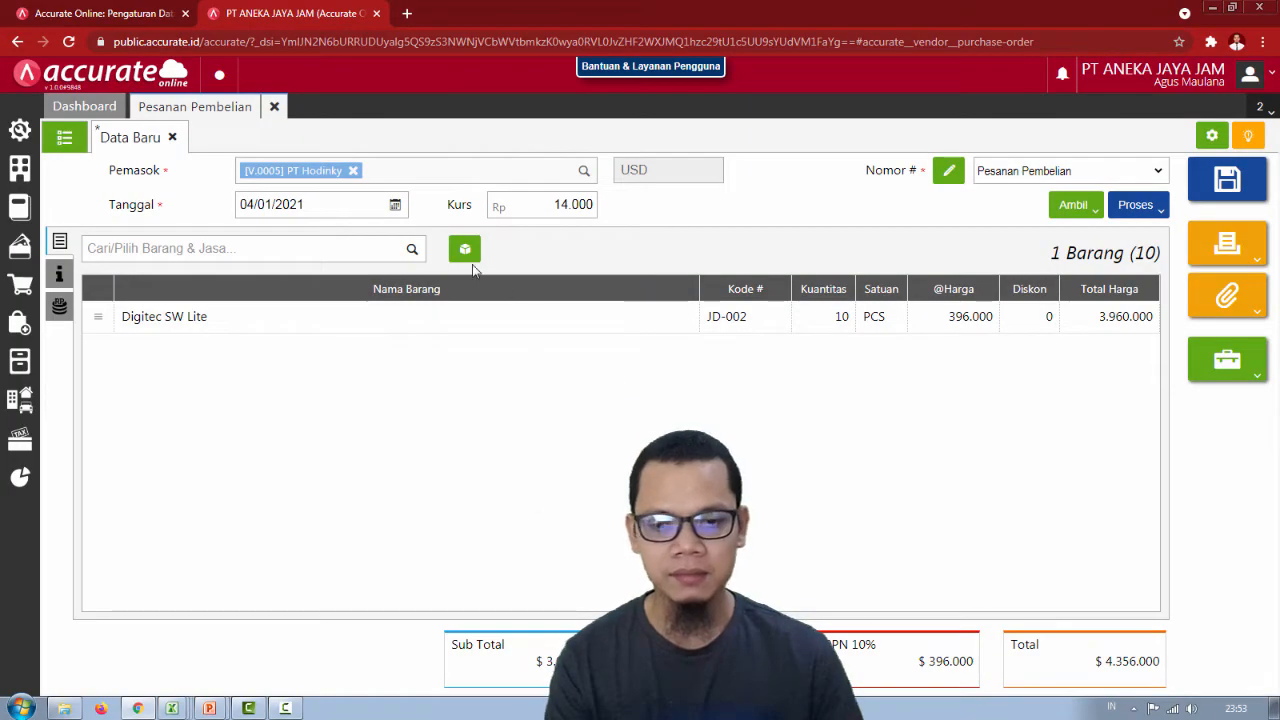
click(528, 317)
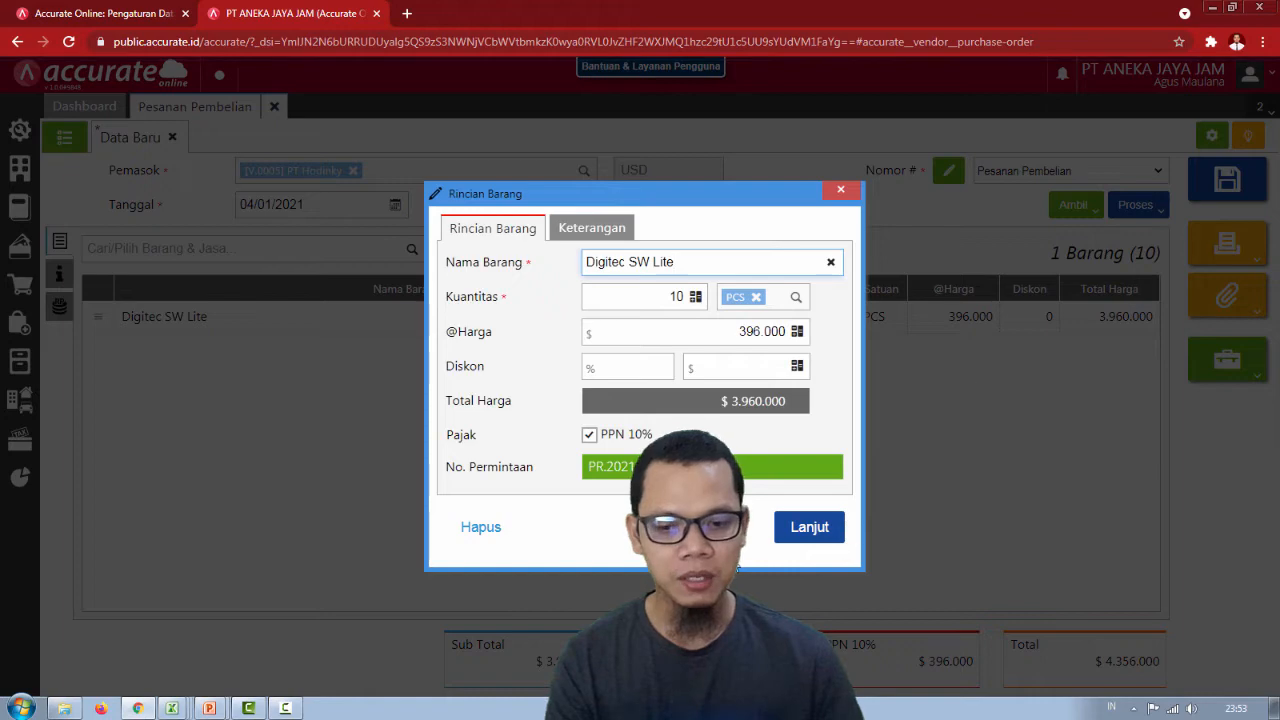
click(478, 527)
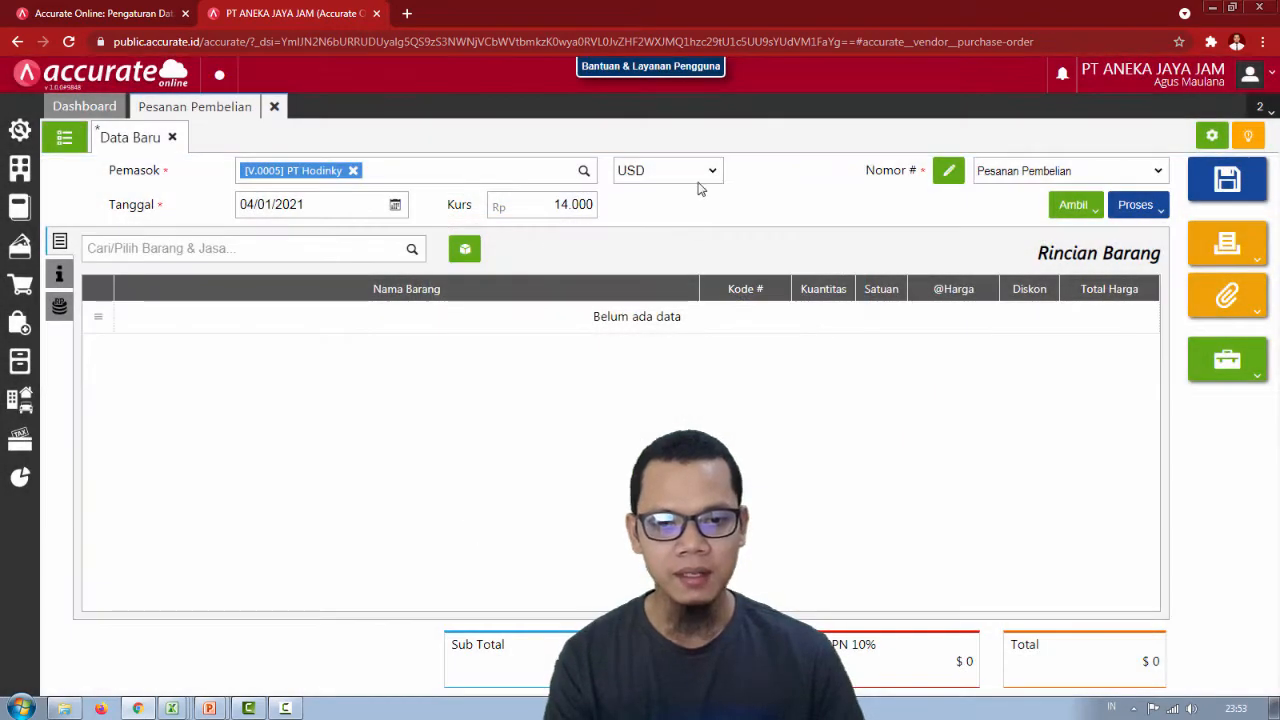
Set the purchase order's currency to IDR and check the order details on the Purchase Order slide.
click(708, 177)
click(690, 189)
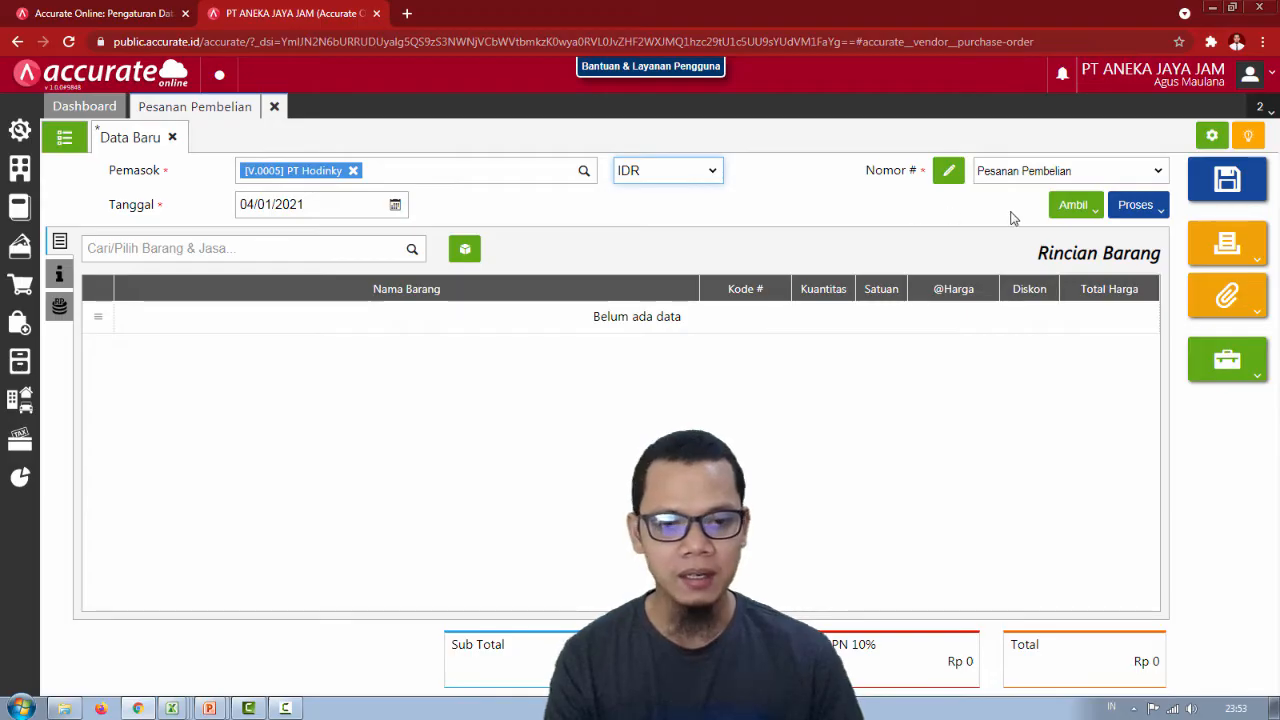
key(alt+Tab)
key(alt+Tab)
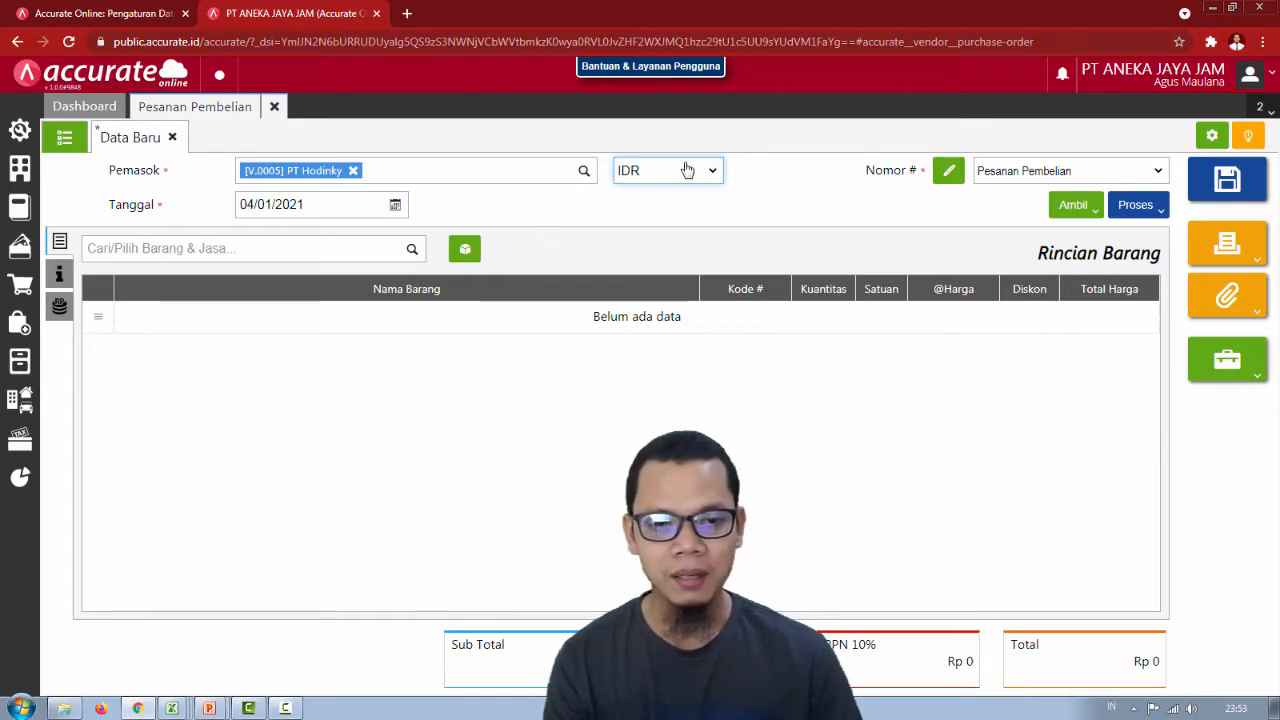
Bring the request of 02/01/2021 into the IDR order, excluding Digitec Touchscreen and Alexandre Christie AC 9100 so only Digitec SW Lite is copied.
click(1090, 210)
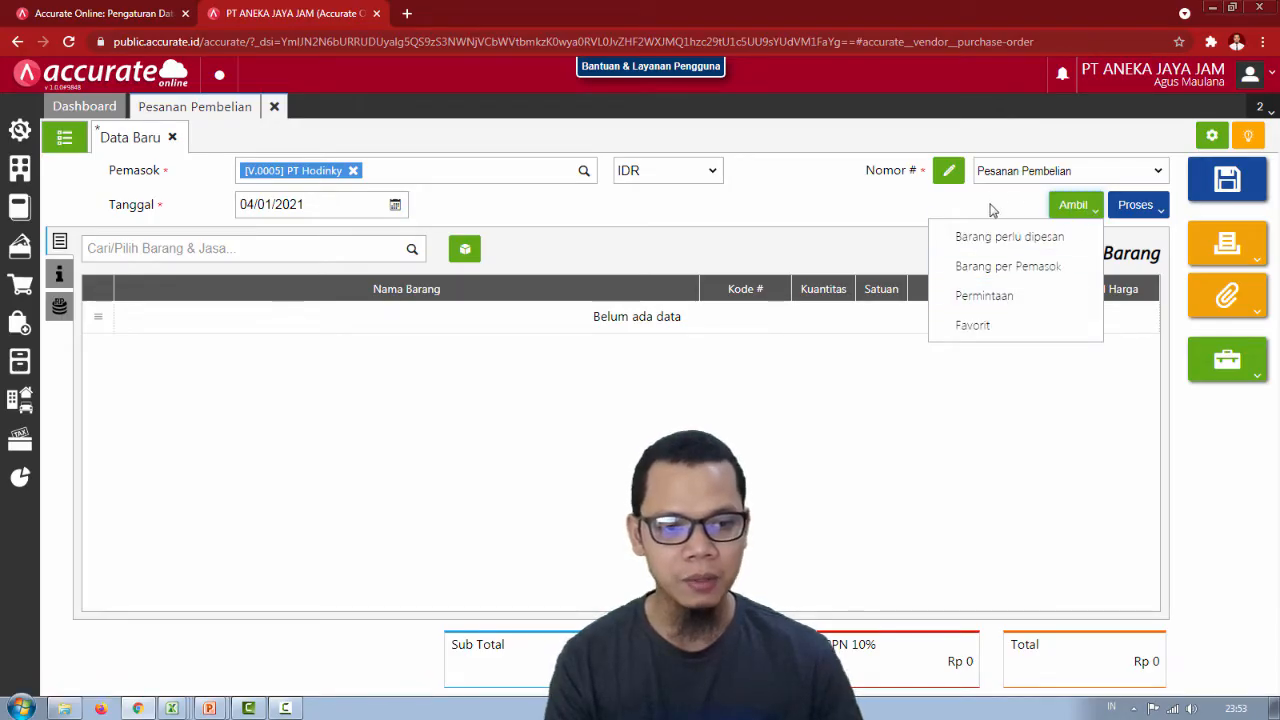
click(1070, 212)
click(1069, 209)
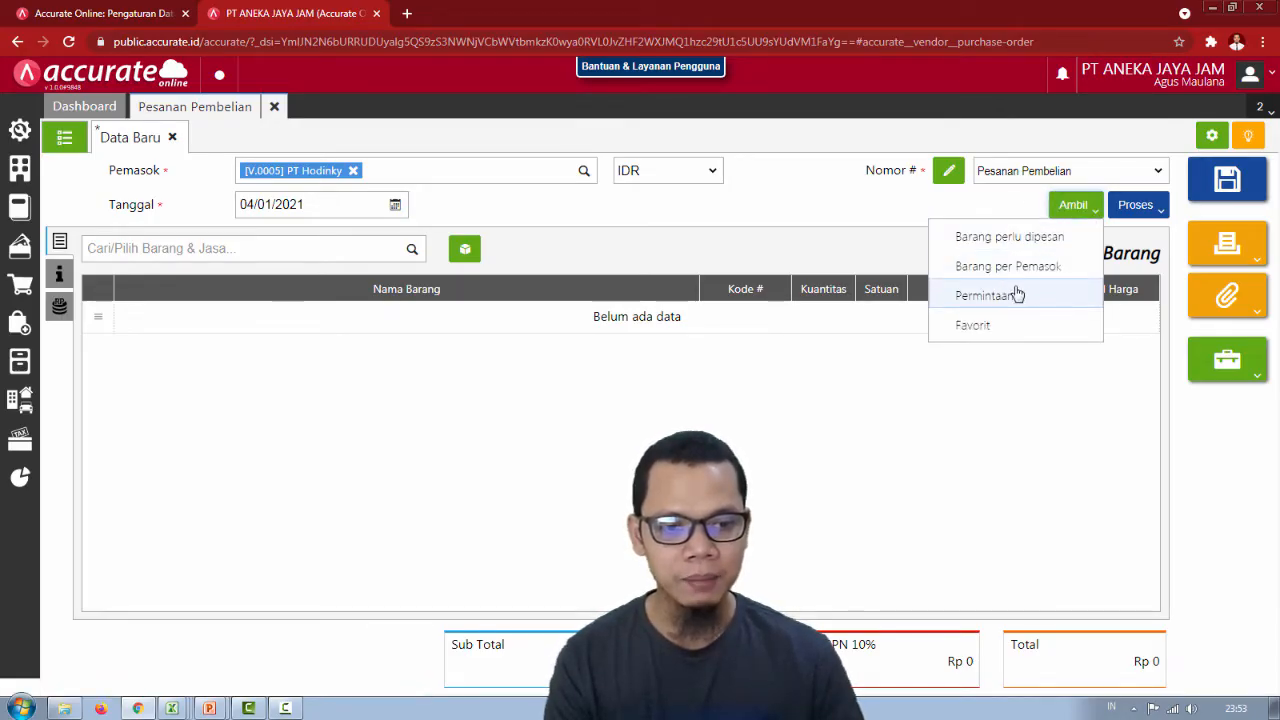
click(1010, 295)
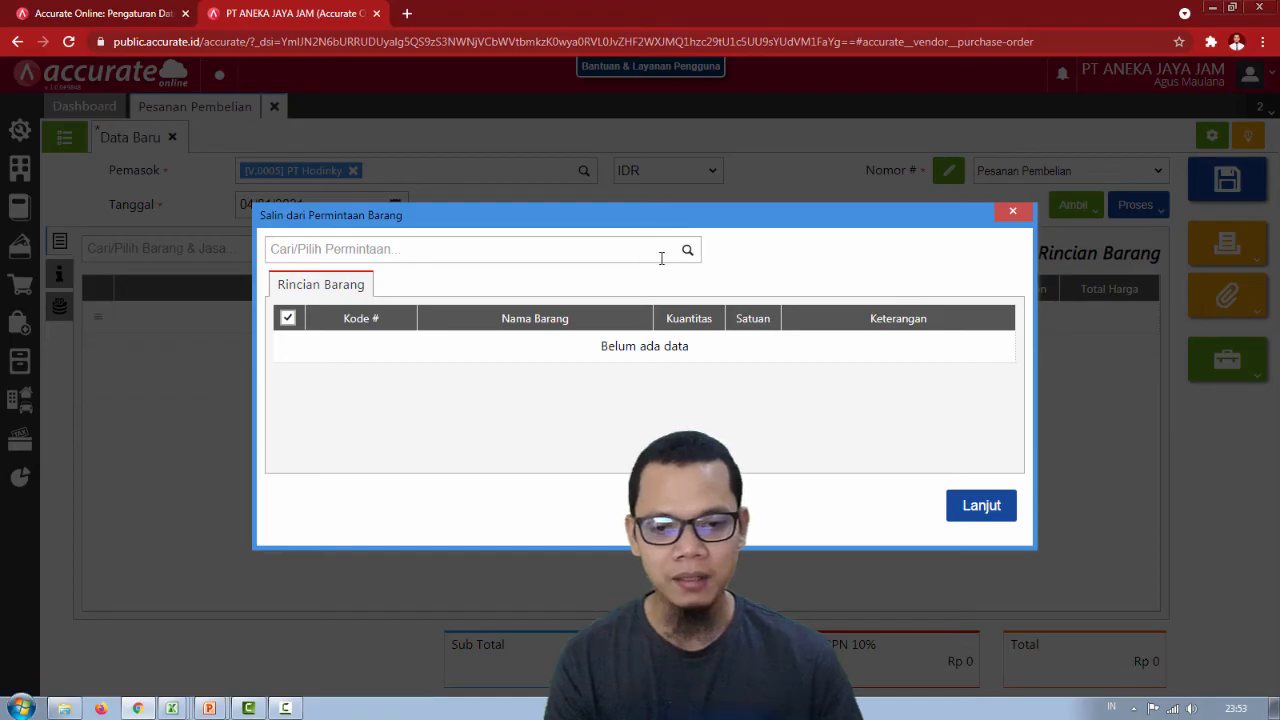
click(690, 255)
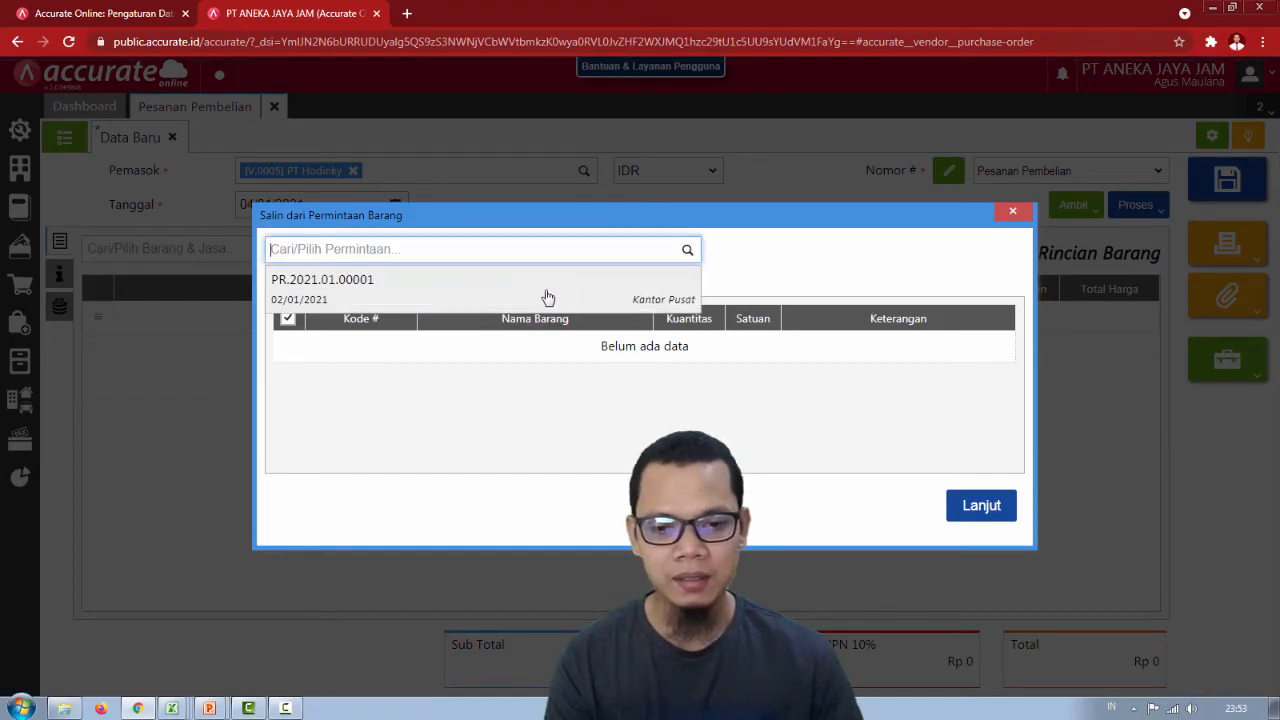
click(547, 297)
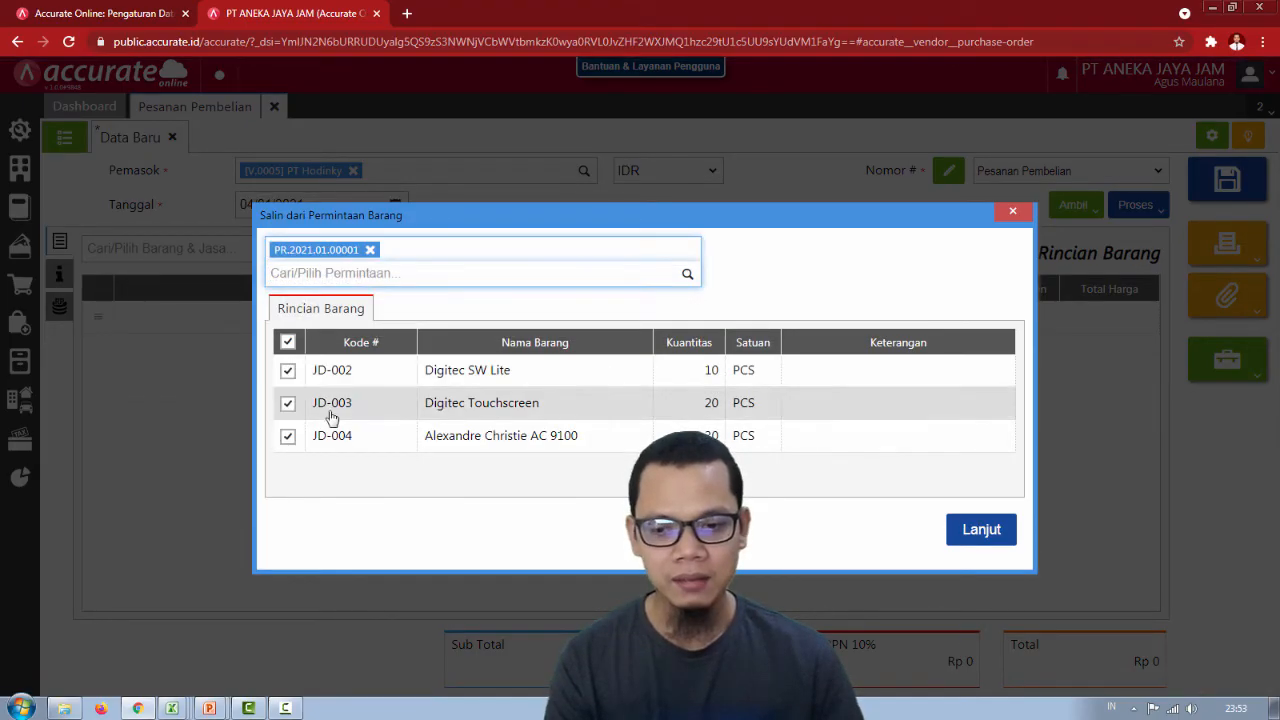
click(287, 403)
click(287, 437)
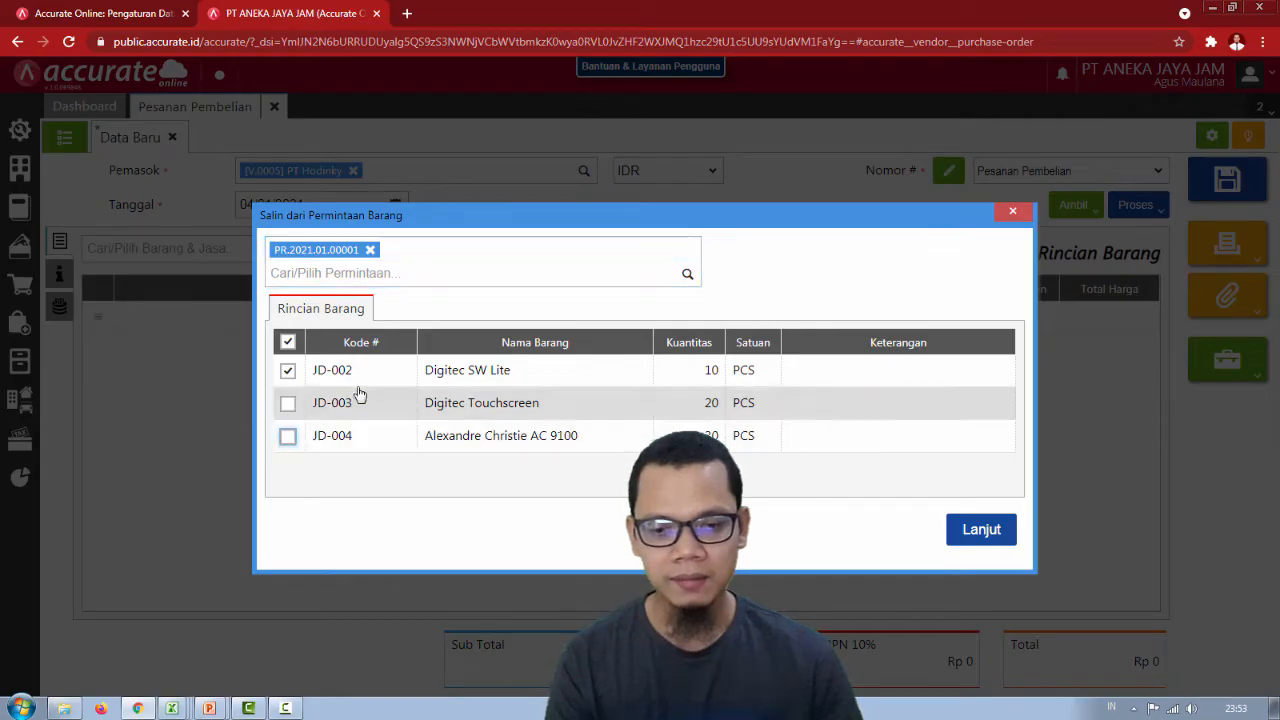
click(974, 529)
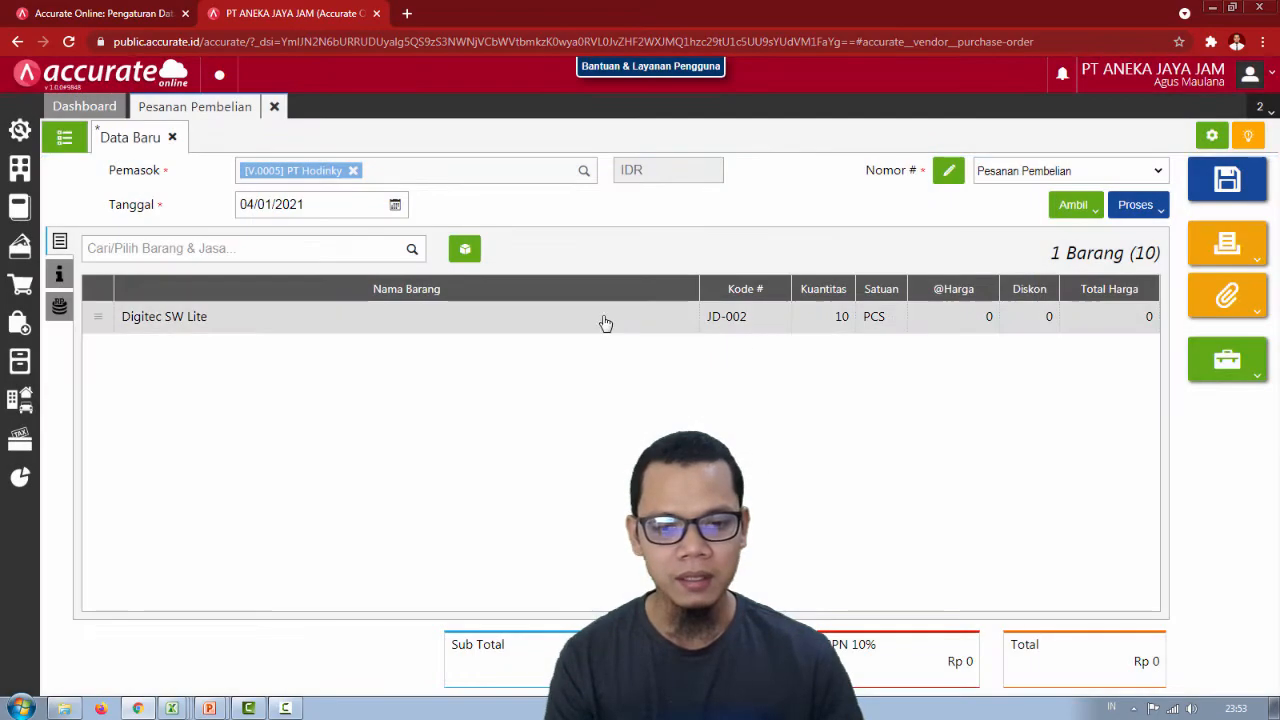
Set the unit price of the copied Digitec SW Lite line to 396.000 and save the PT Hodinky purchase order.
click(586, 318)
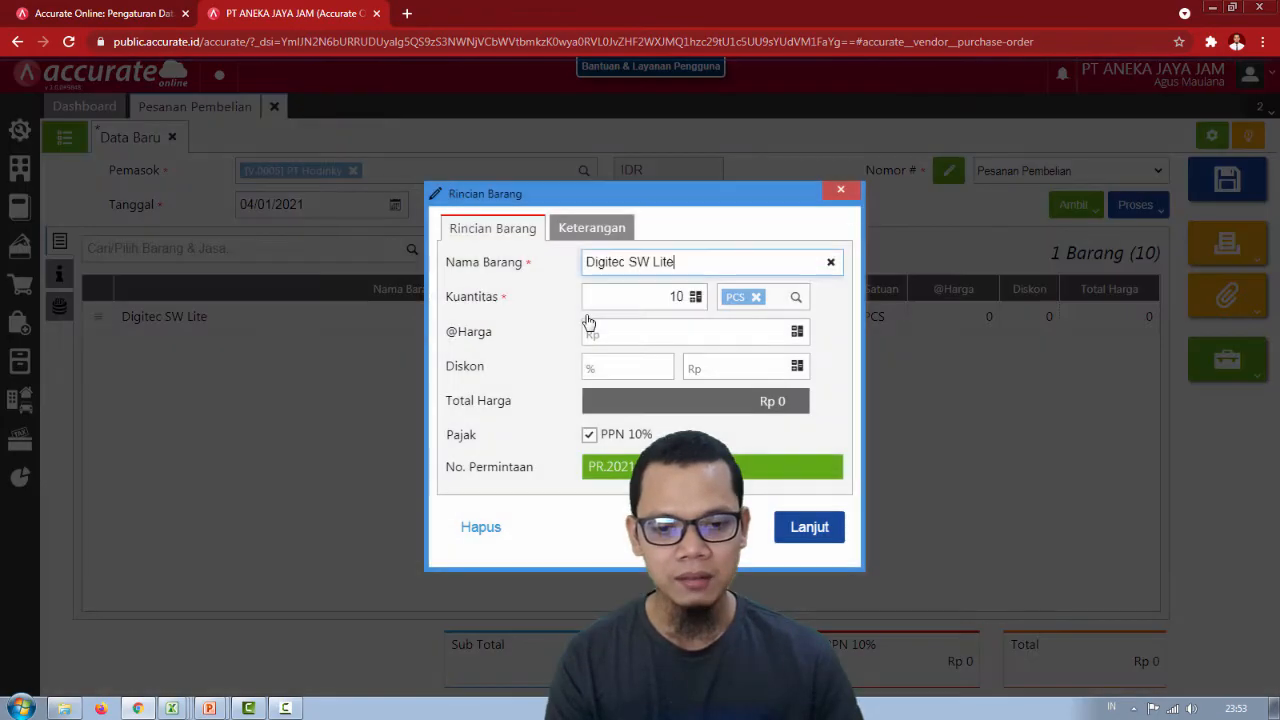
click(673, 334)
text(3.960)
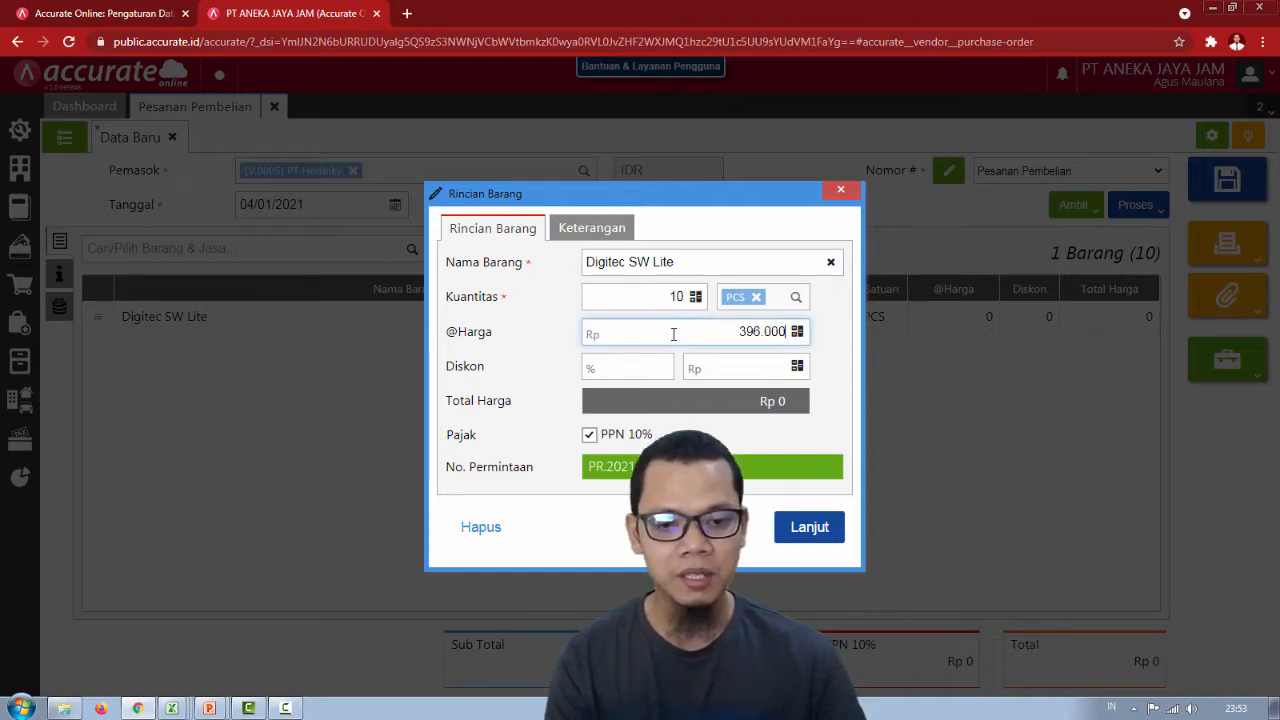
click(646, 367)
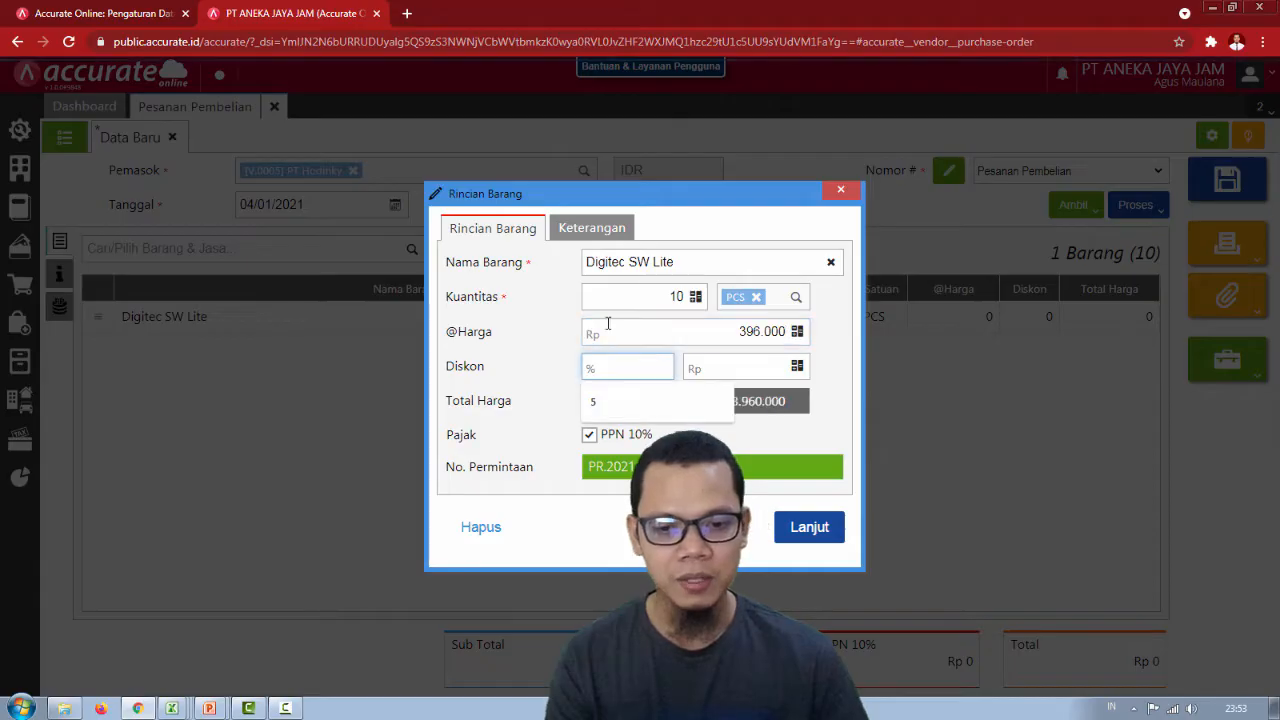
click(767, 438)
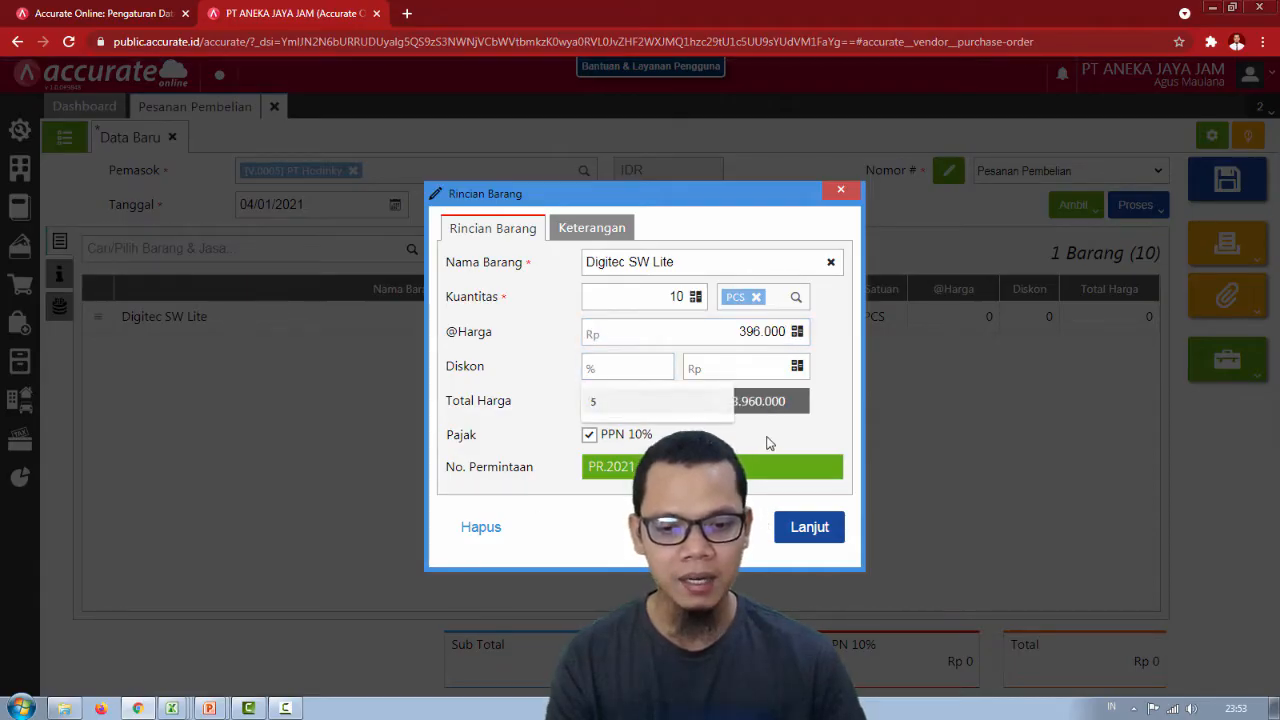
click(813, 530)
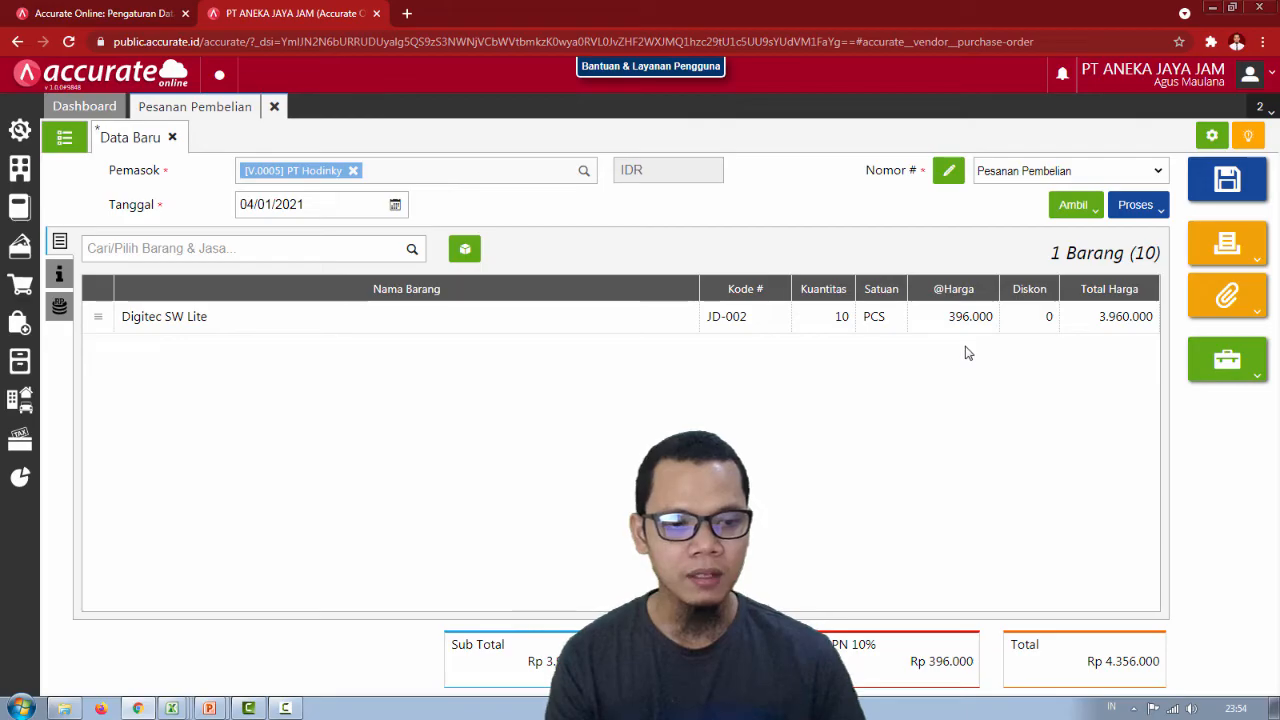
click(1227, 180)
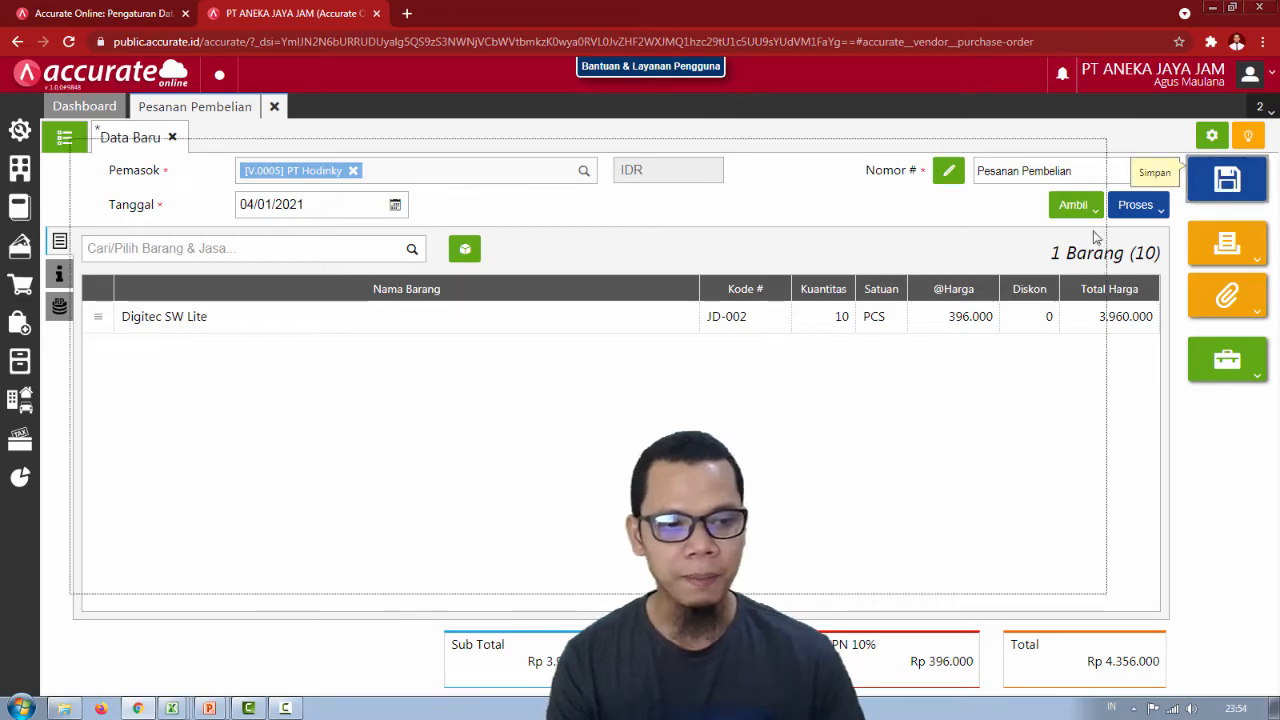
Open the saved PT Hodinky purchase order from the order list, examine its status history, and close the purchase orders.
click(66, 141)
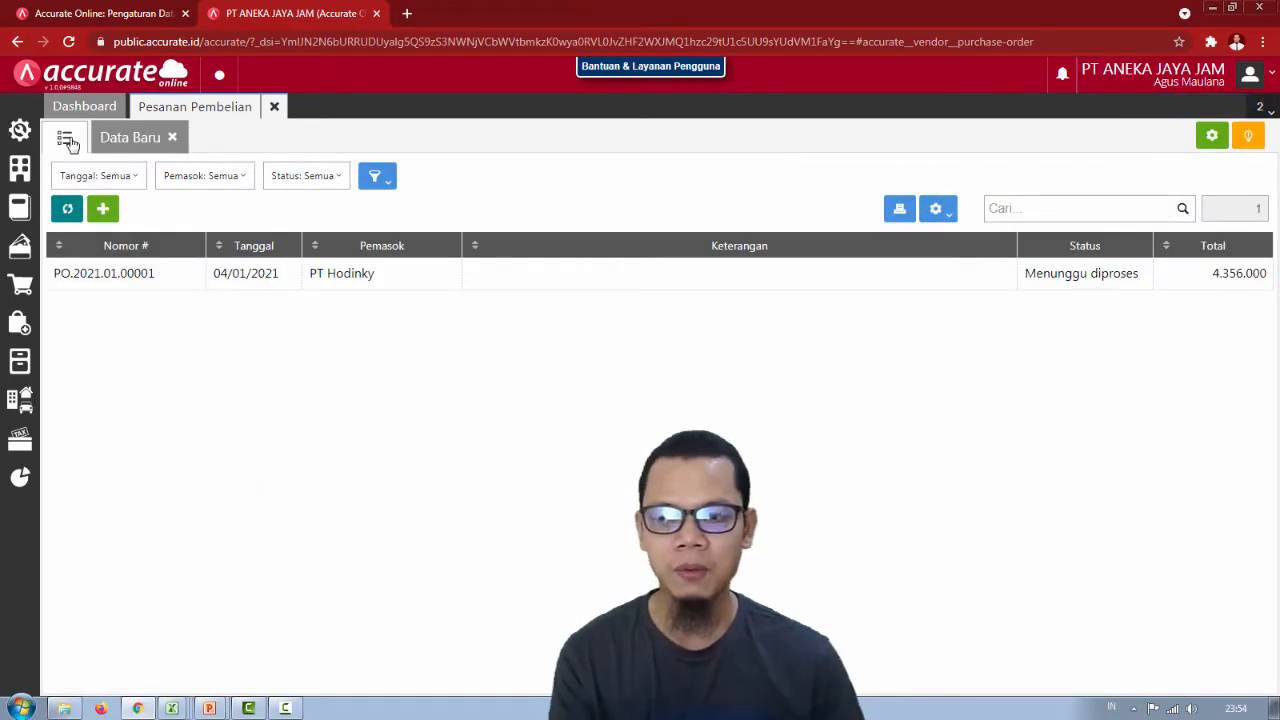
click(380, 276)
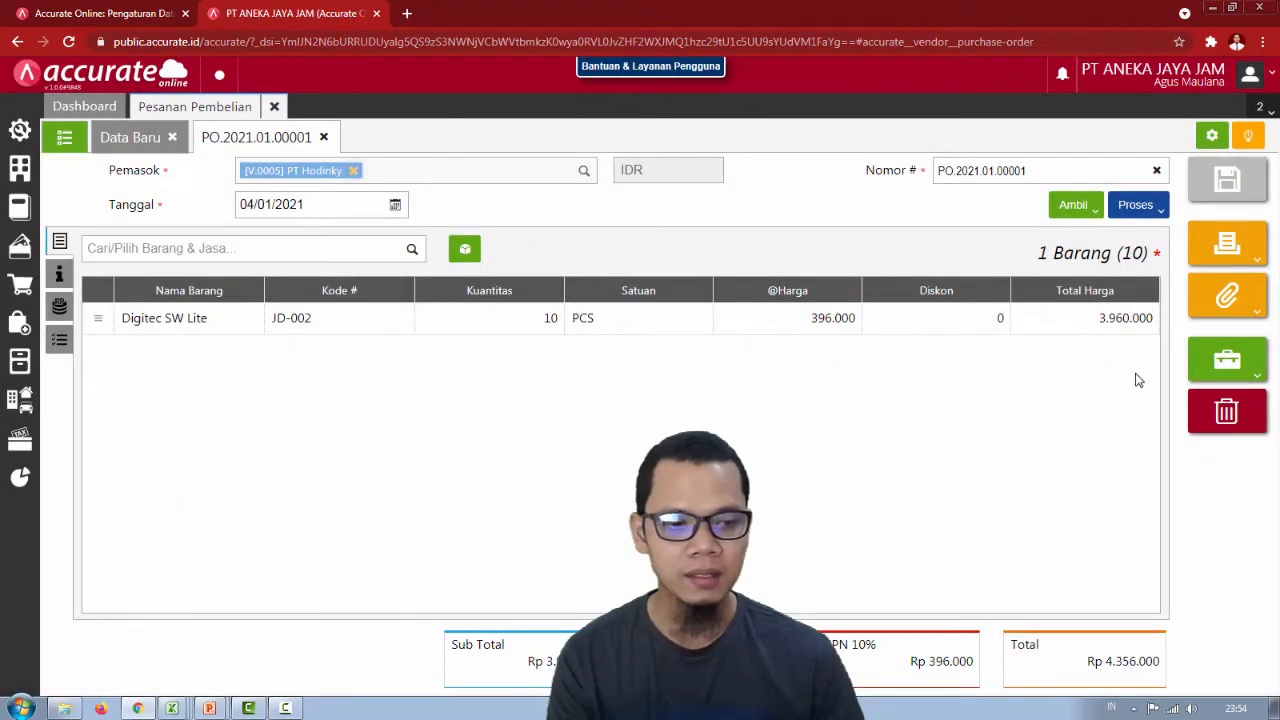
click(1238, 366)
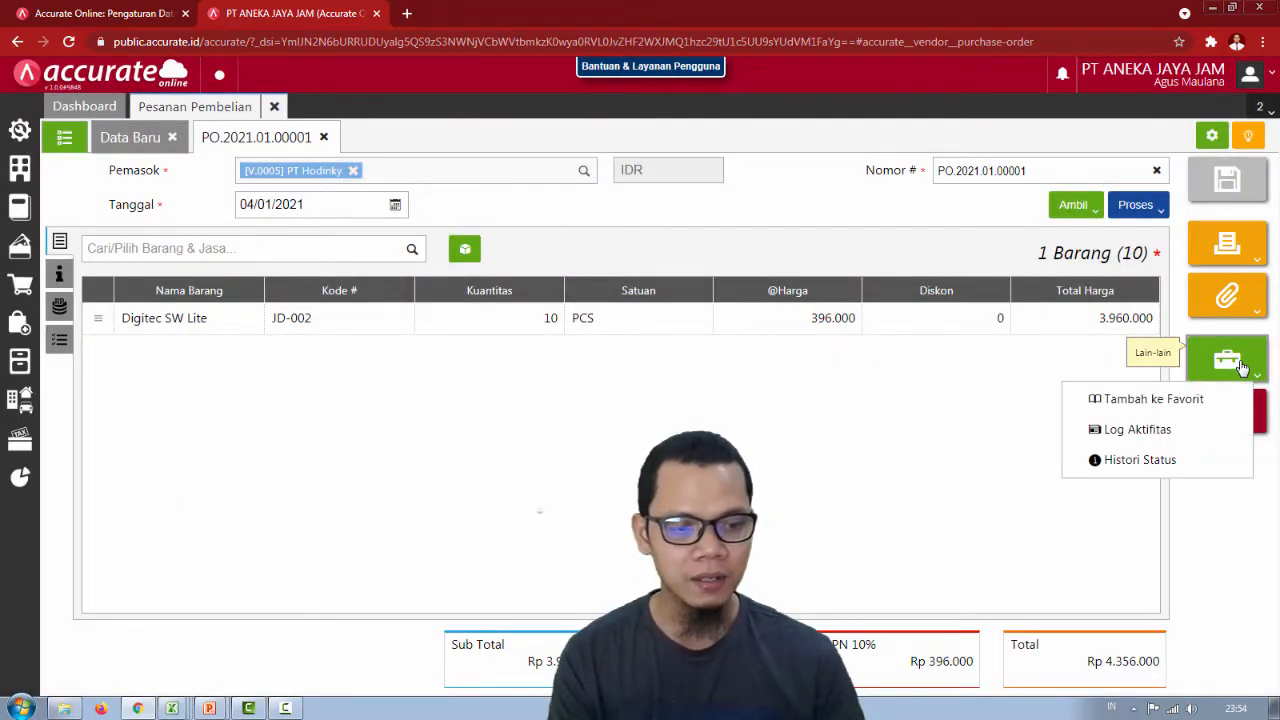
click(1161, 468)
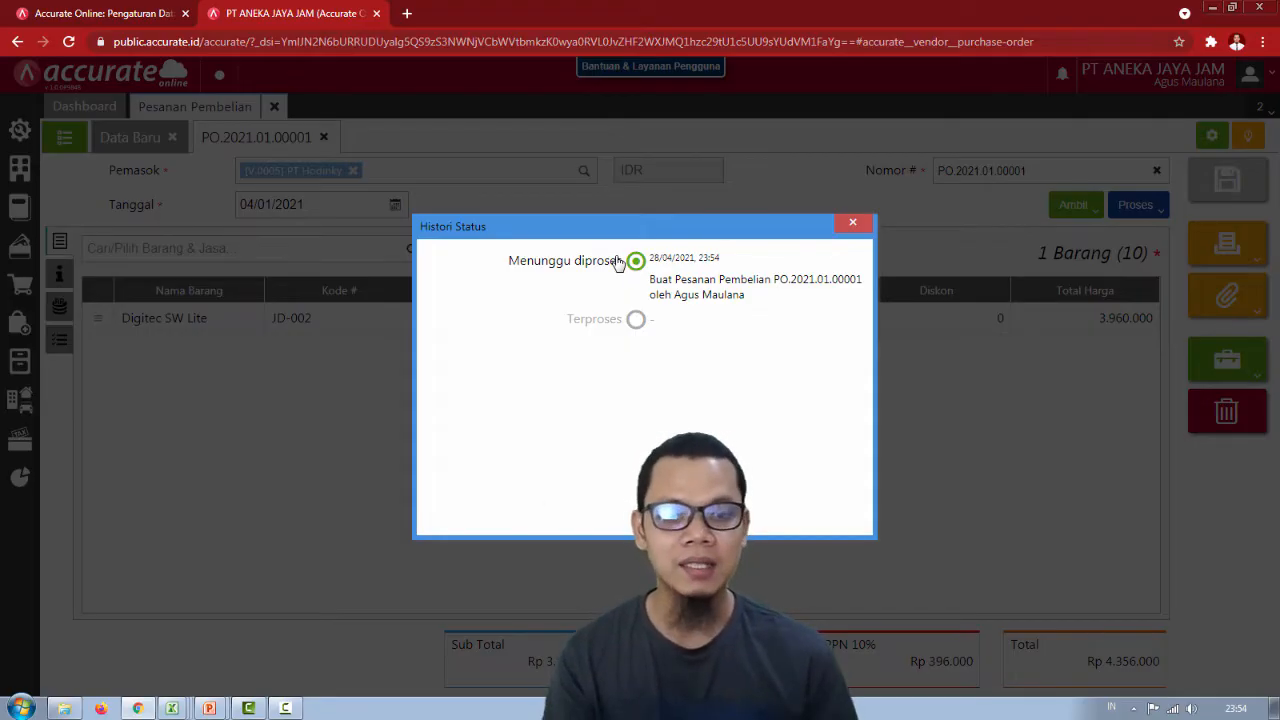
click(853, 223)
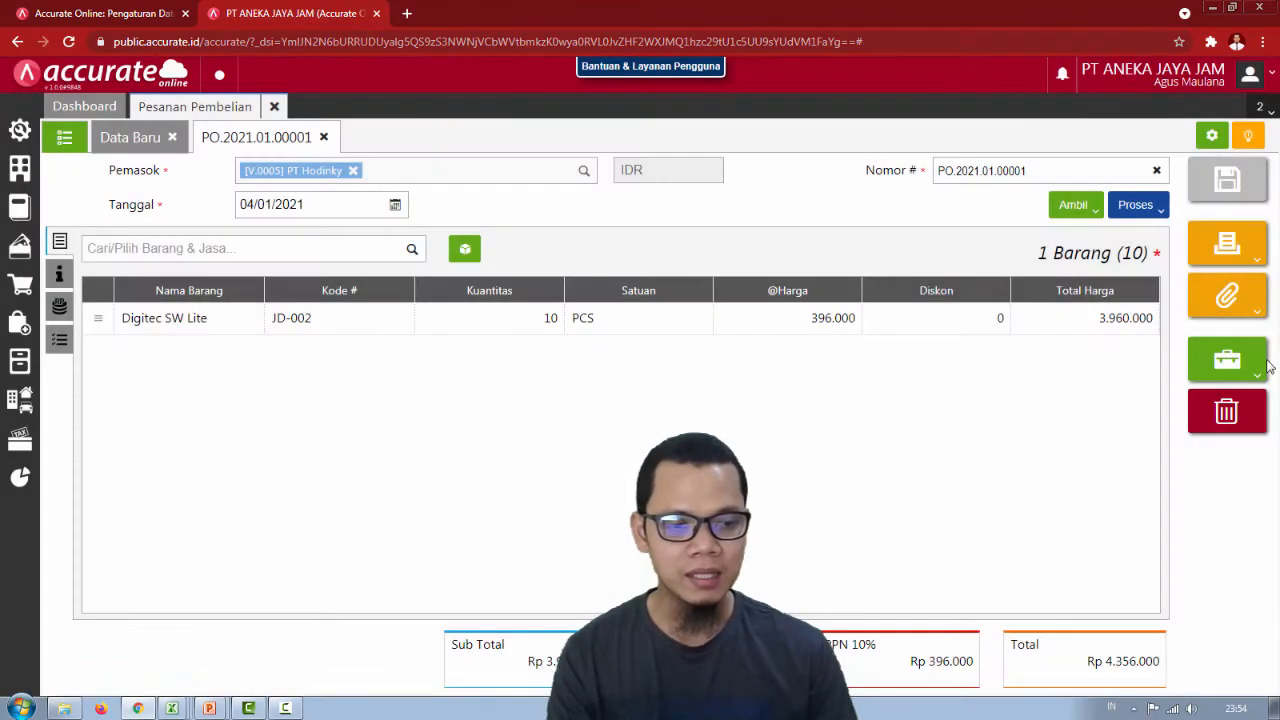
click(1236, 371)
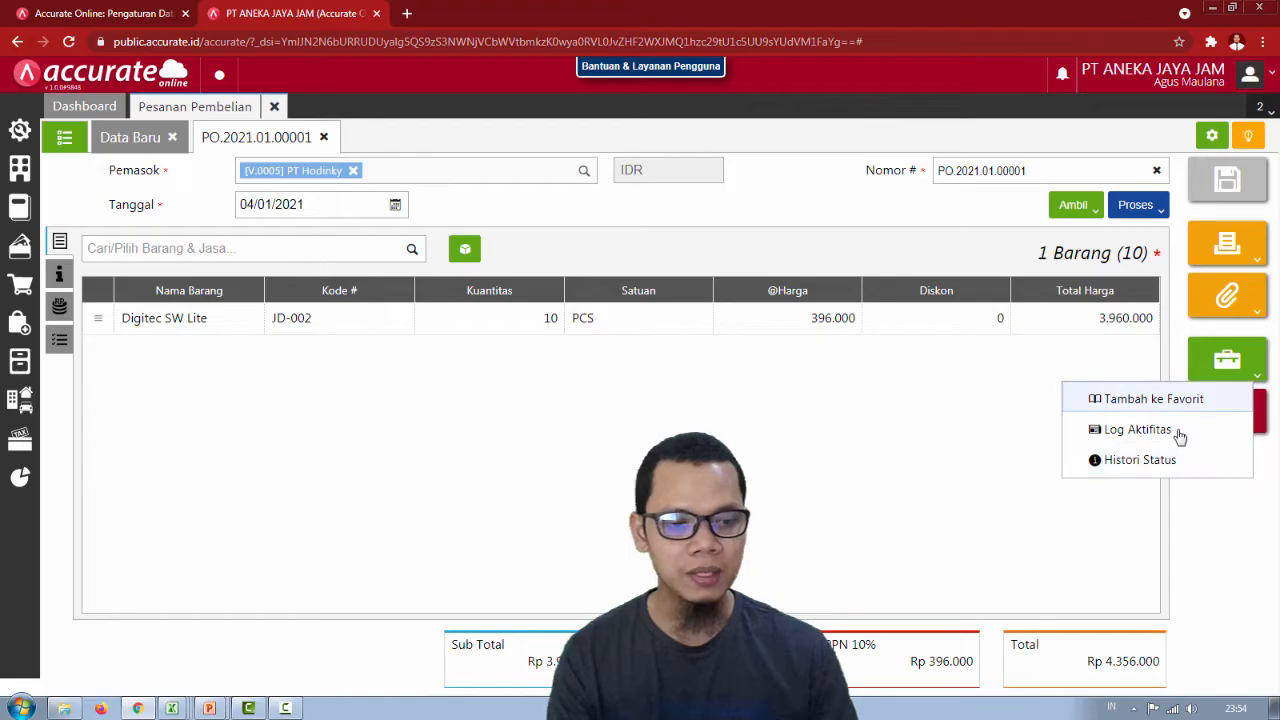
click(1258, 515)
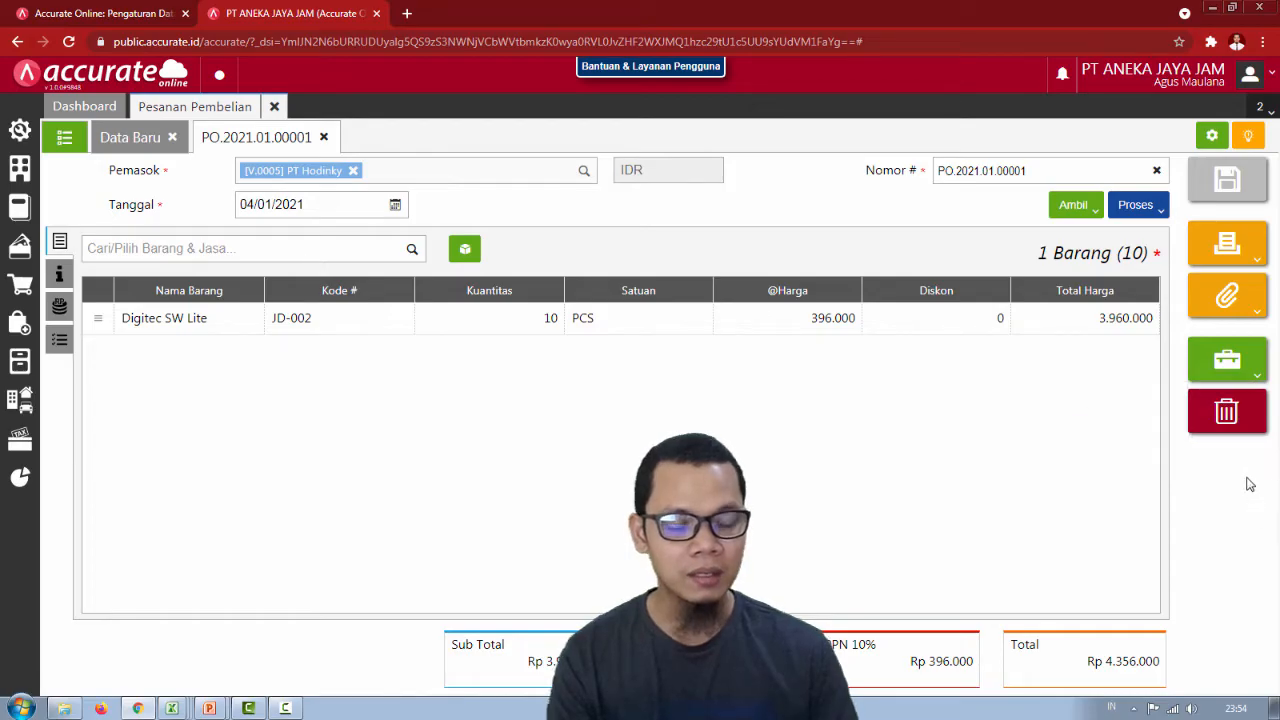
click(1231, 371)
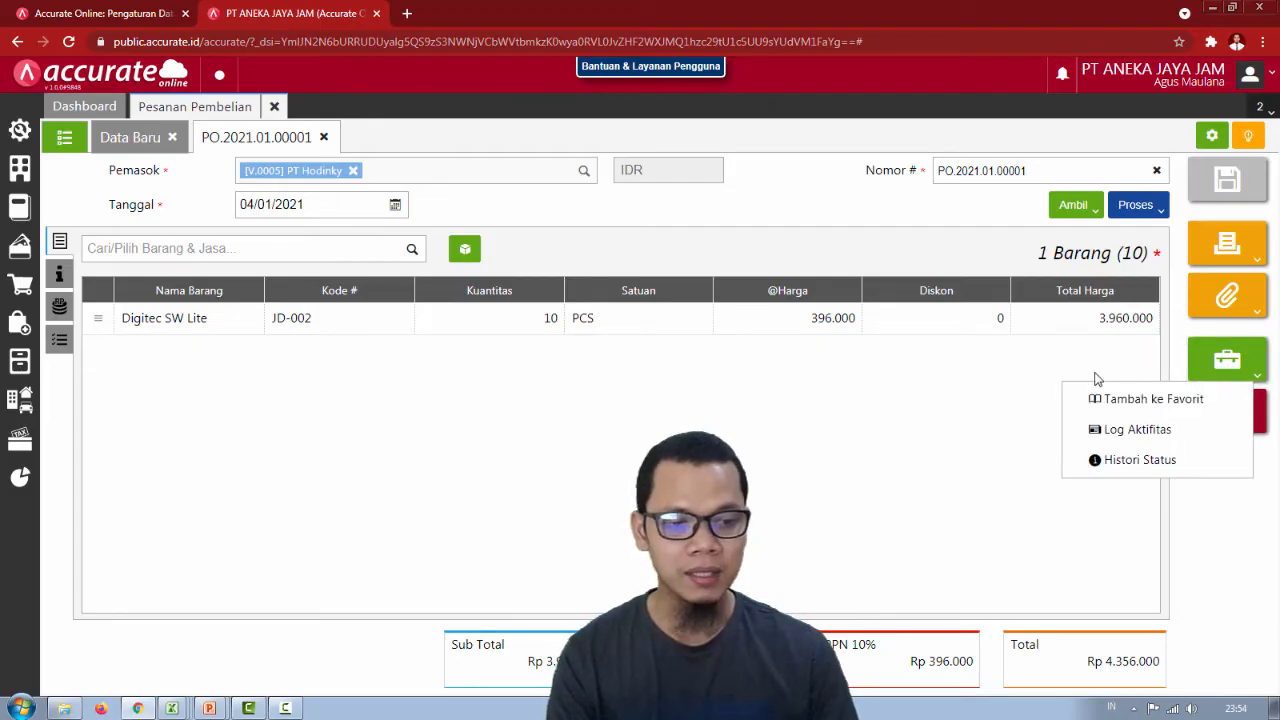
click(1126, 459)
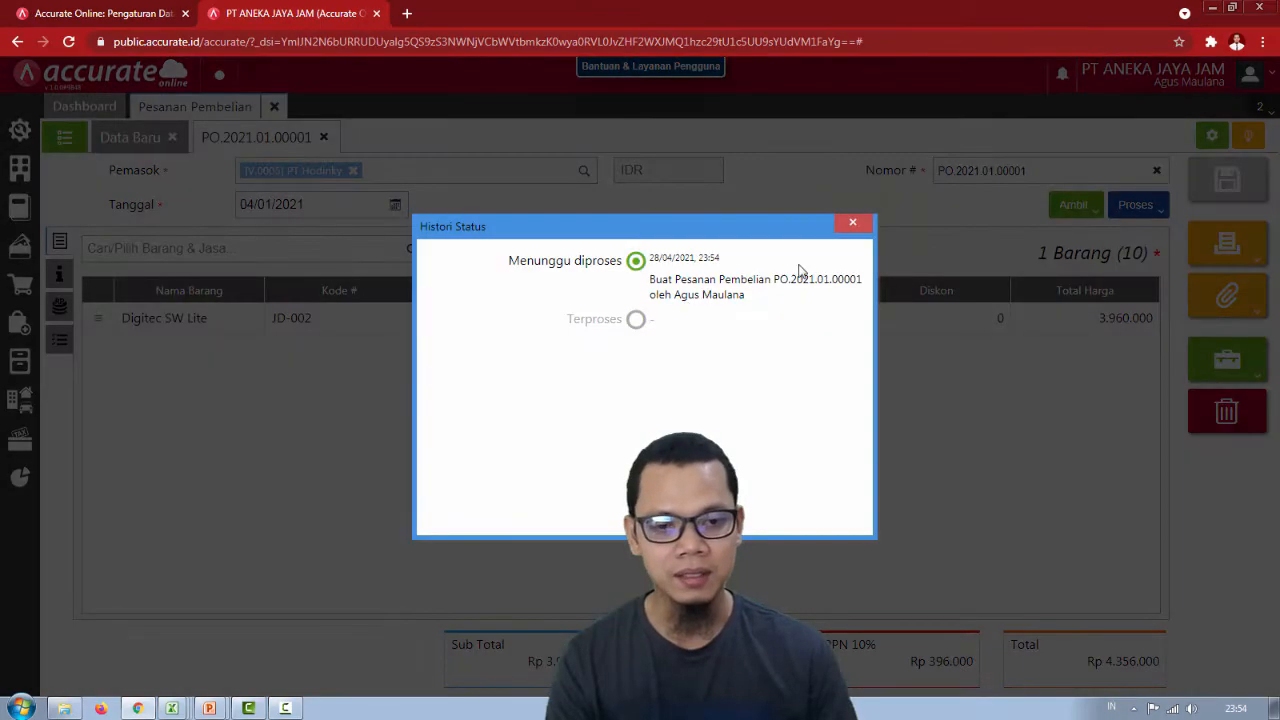
click(860, 222)
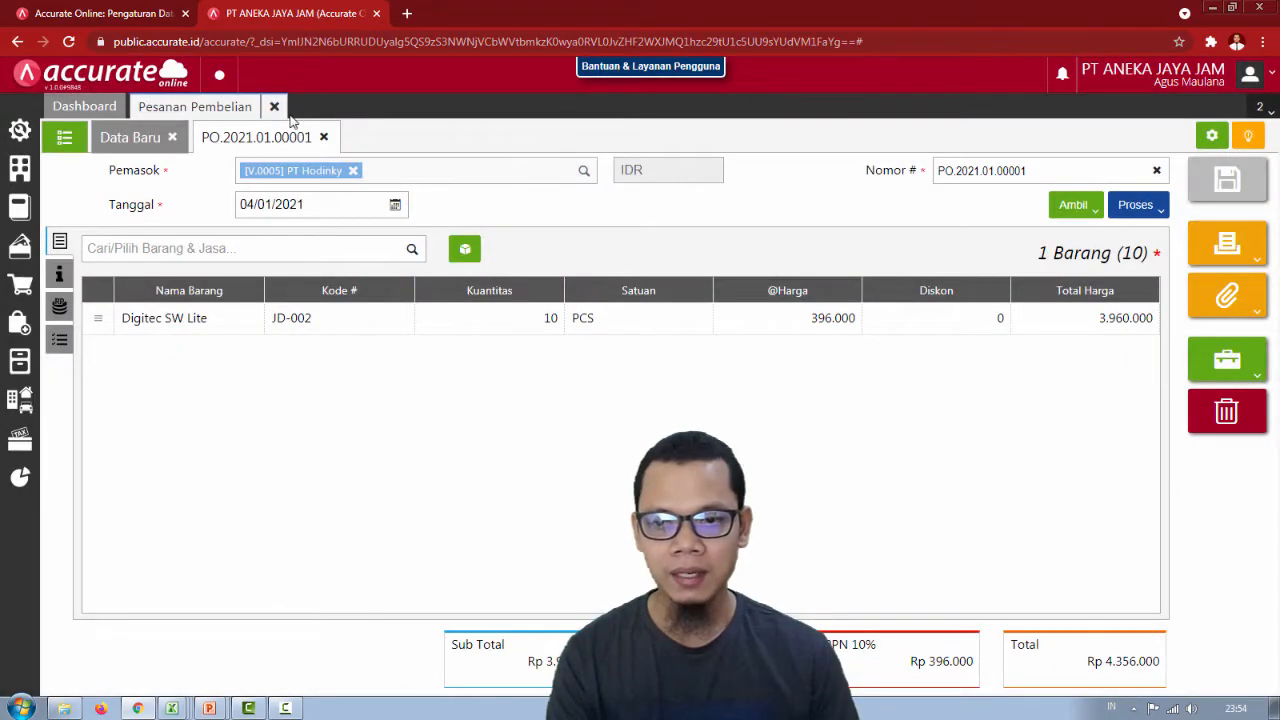
click(275, 107)
Check the PT Uhren order on the Purchase Order slide and start a new purchase order with PT. Uhren as supplier.
key(alt+Tab)
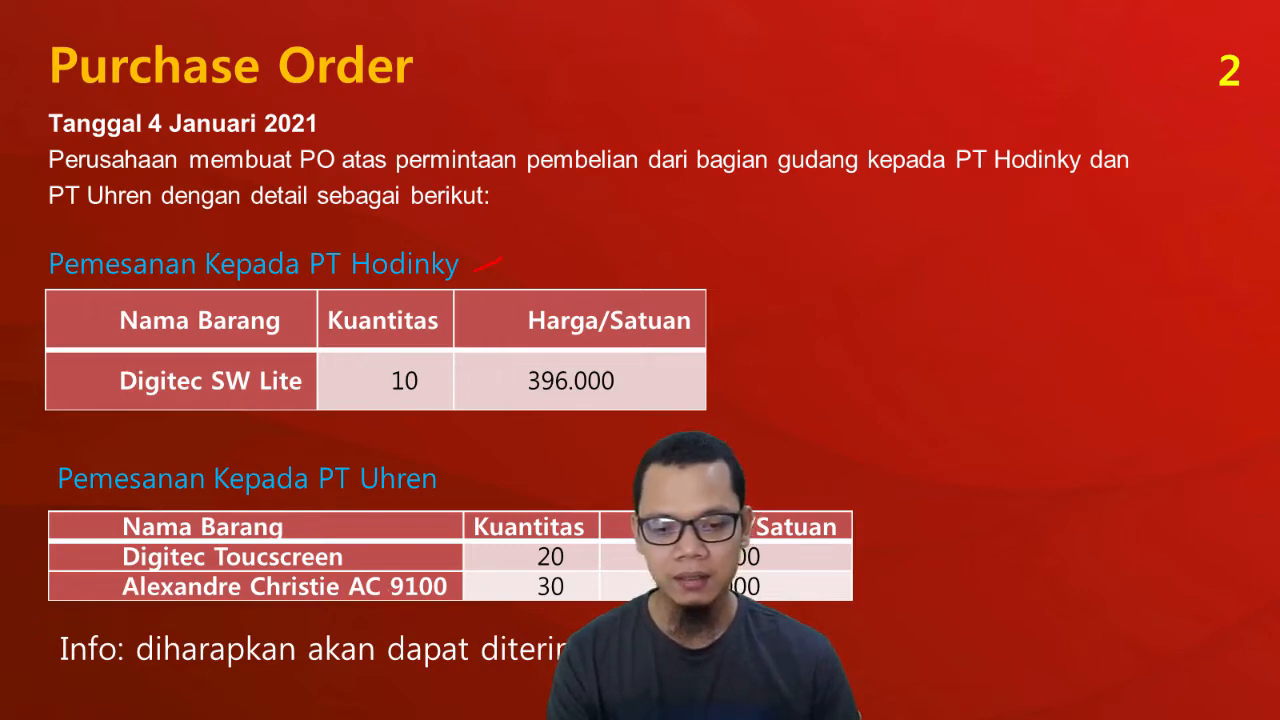
key(alt+Tab)
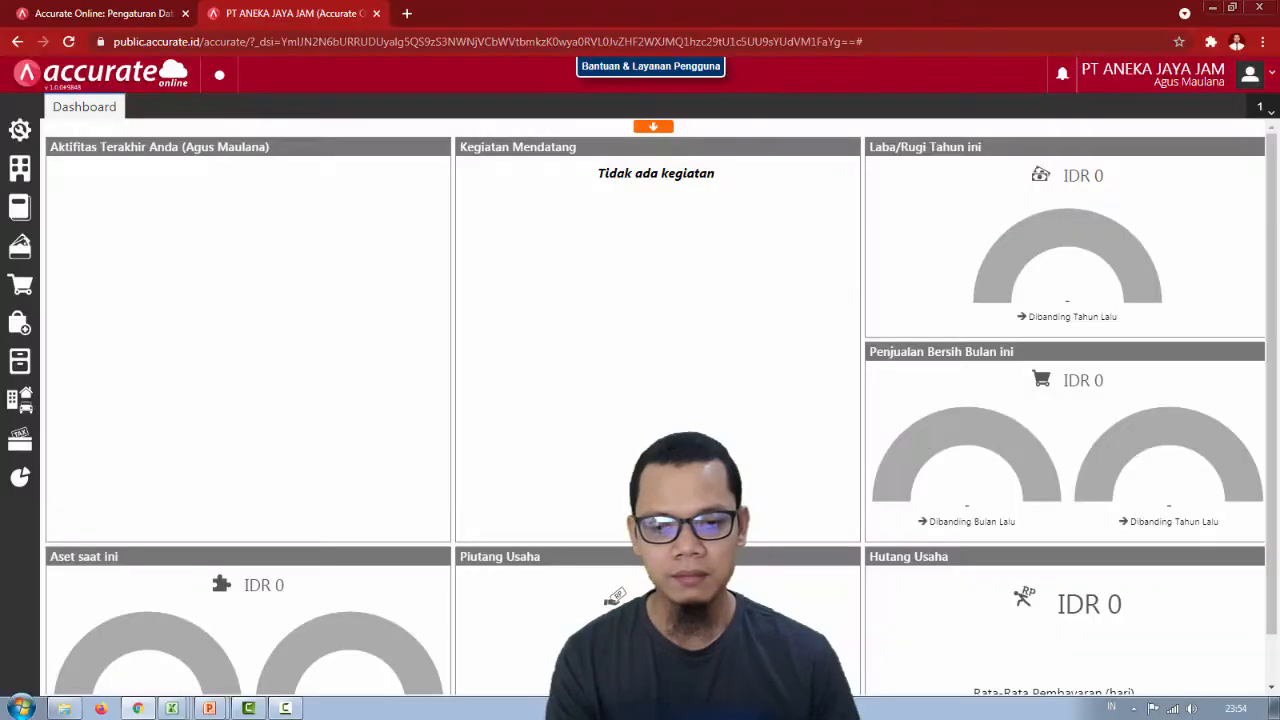
click(24, 324)
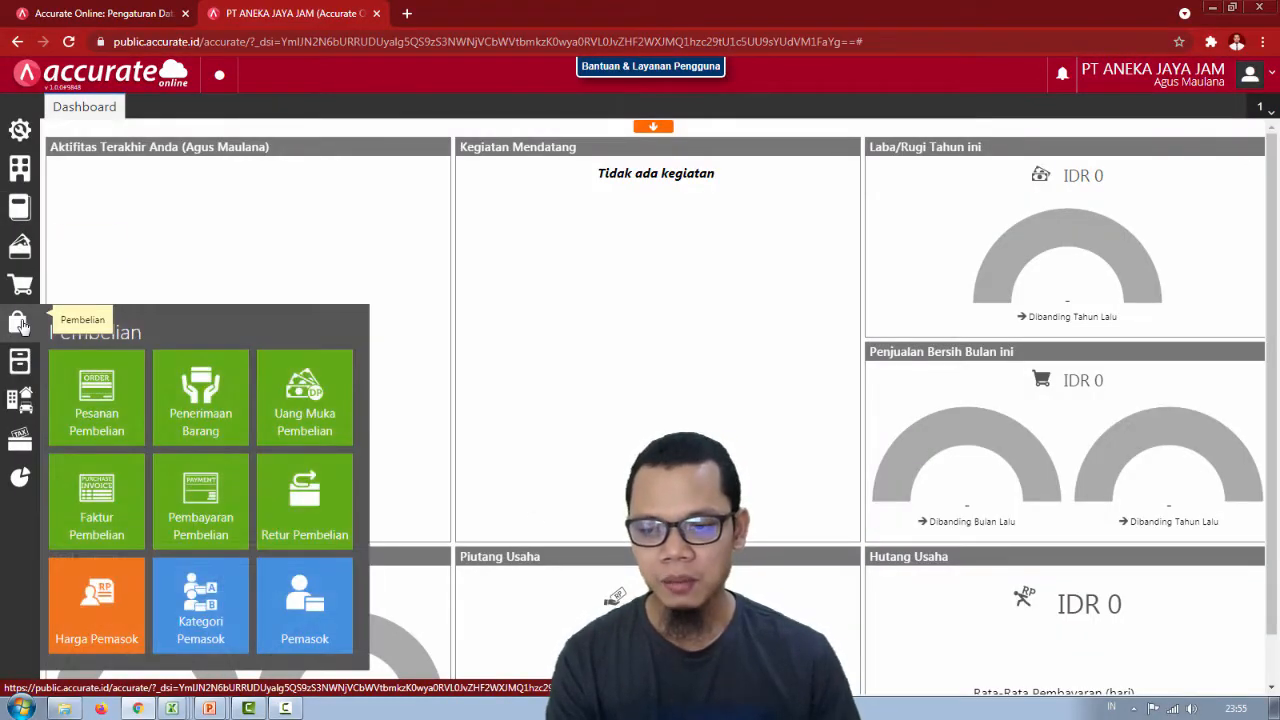
click(87, 405)
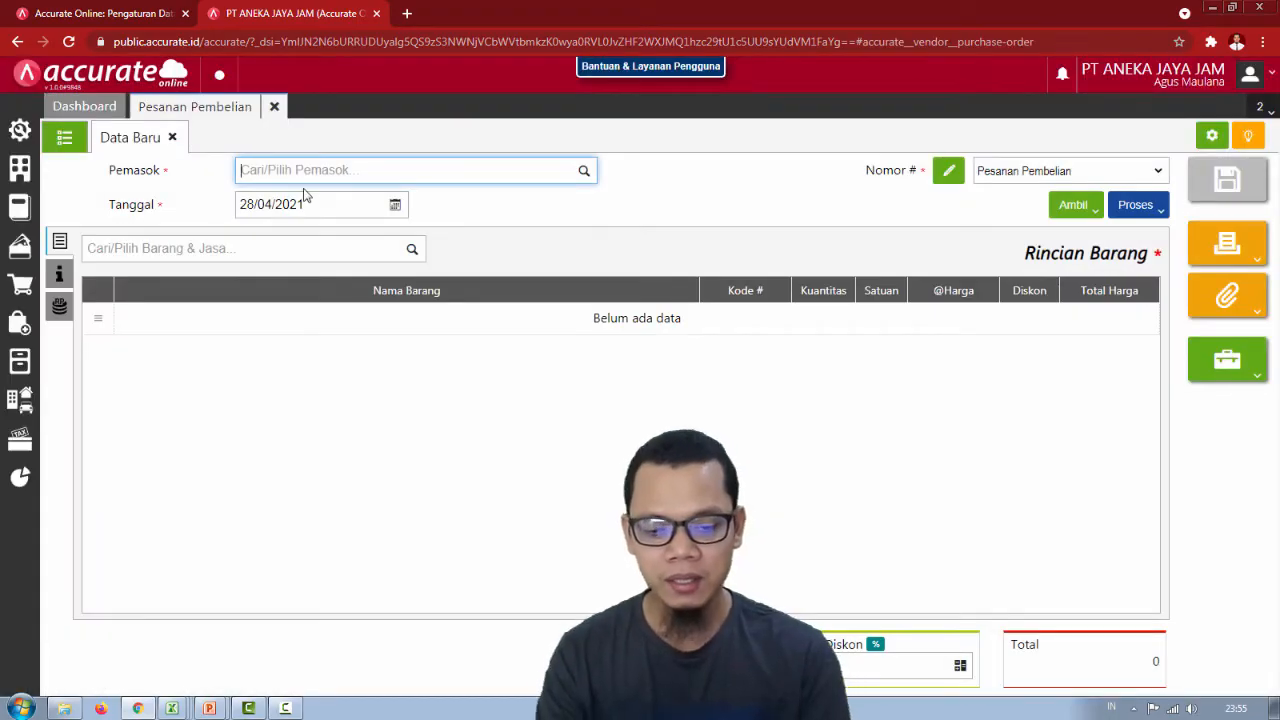
text(uhren)
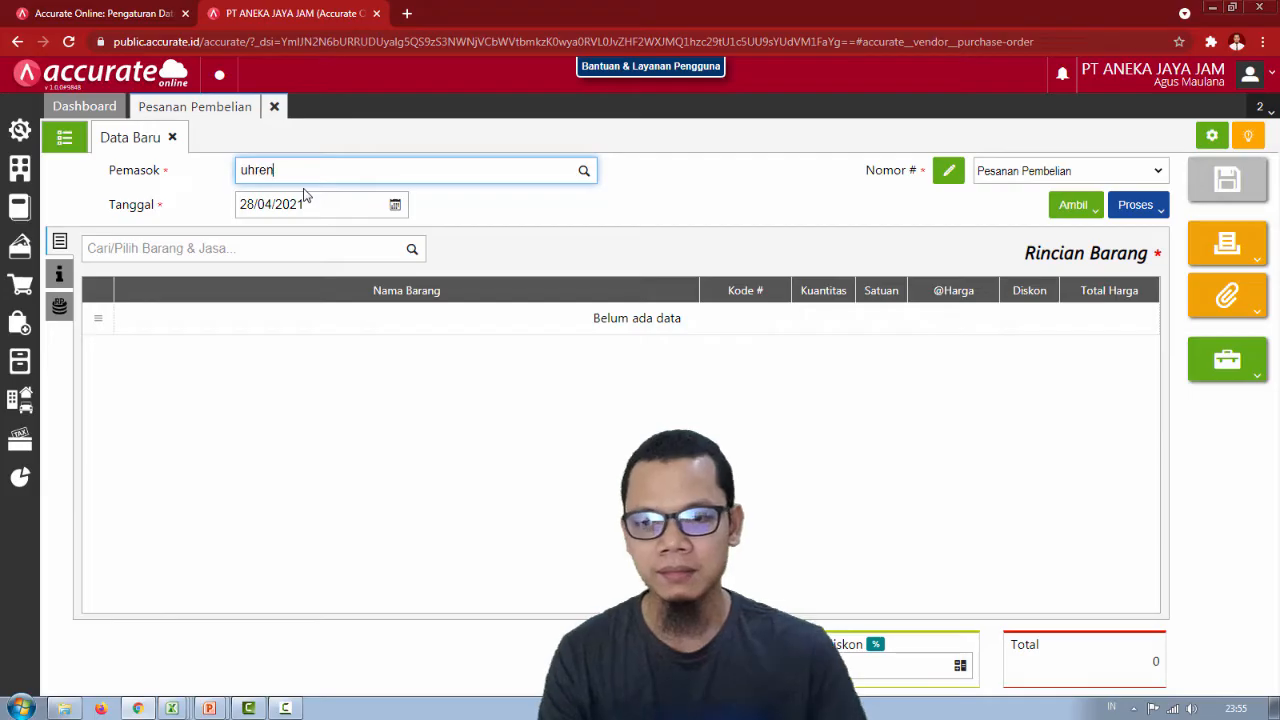
click(351, 200)
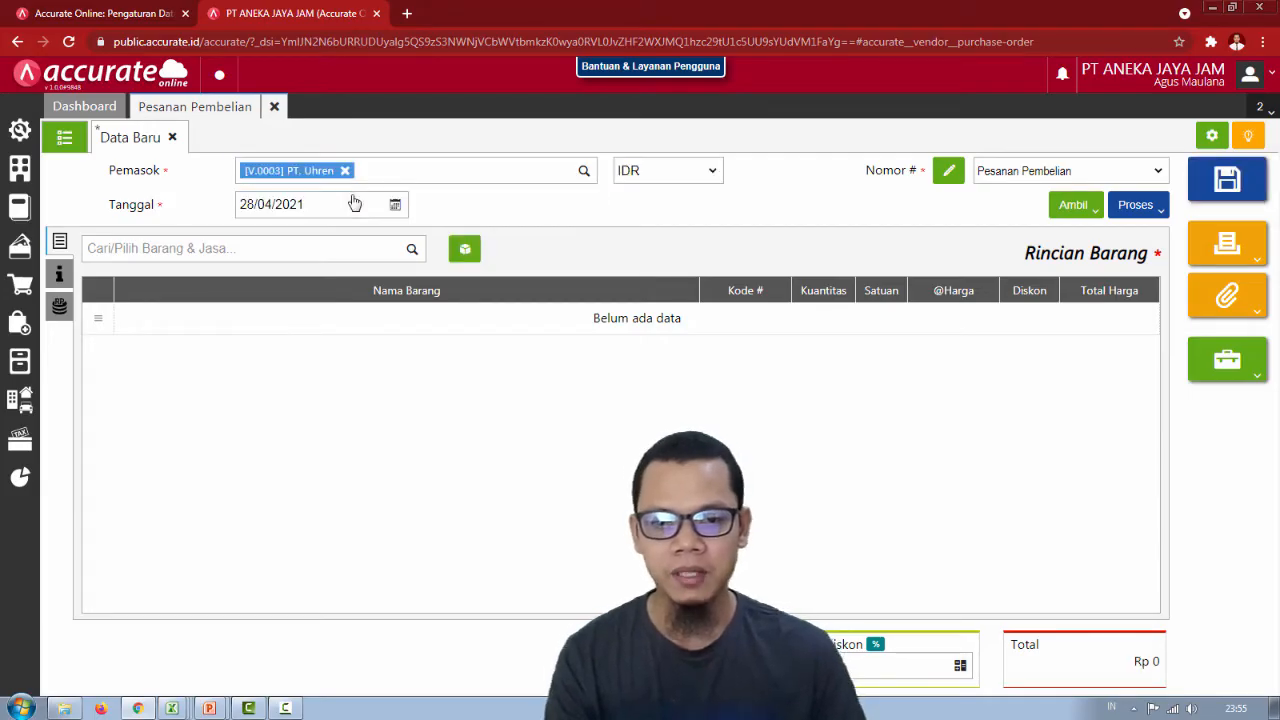
Set the date of the PT. Uhren purchase order to 04/01/2021, as given on the slide.
click(313, 205)
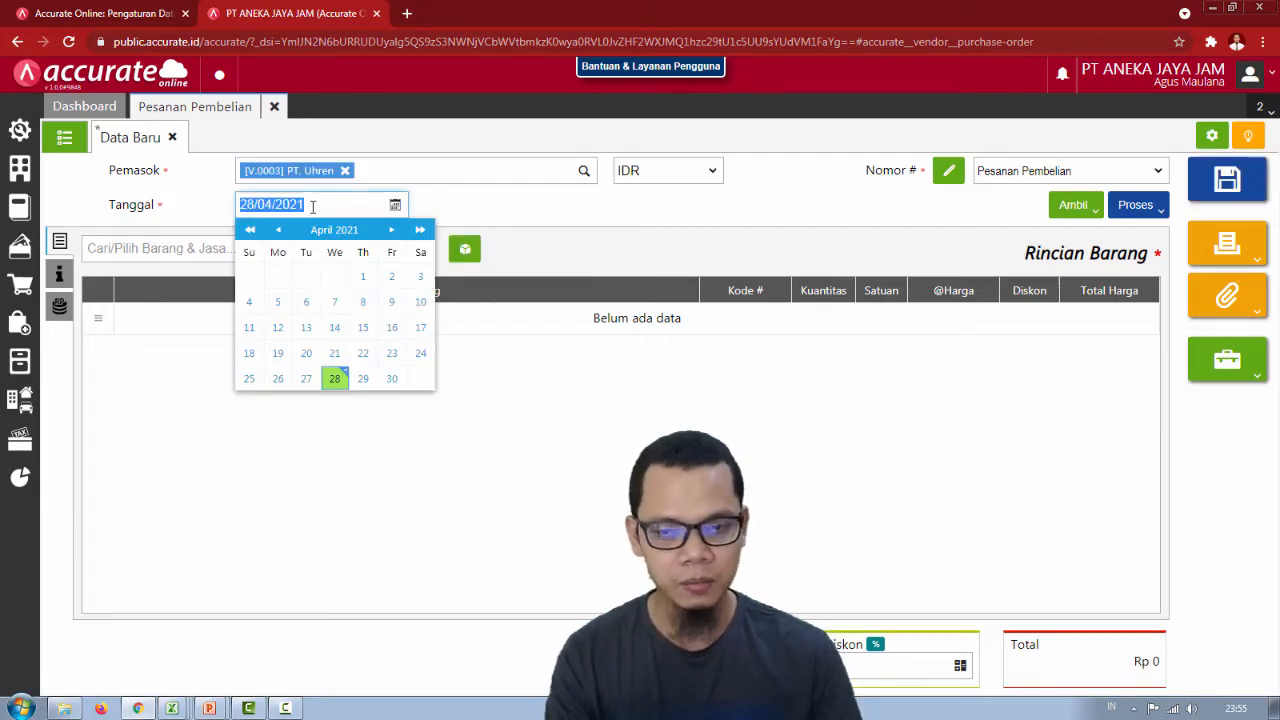
key(alt+Tab)
key(alt+Tab)
text(04)
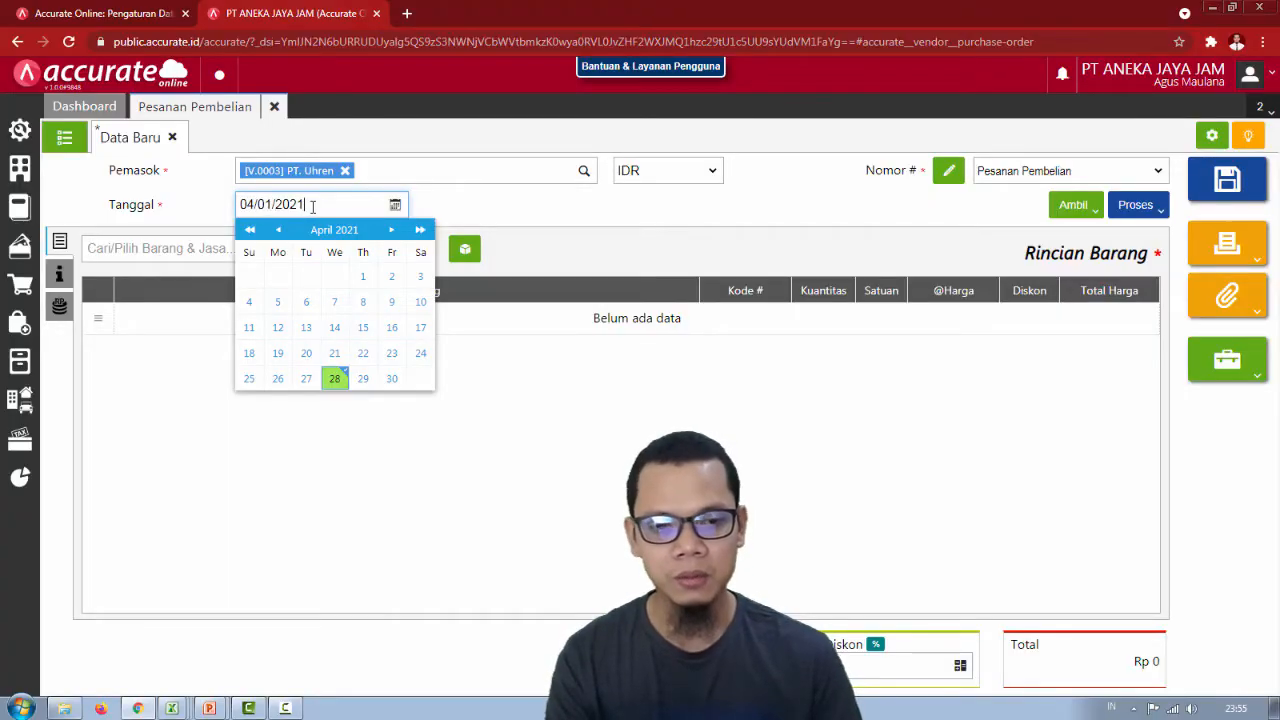
click(648, 216)
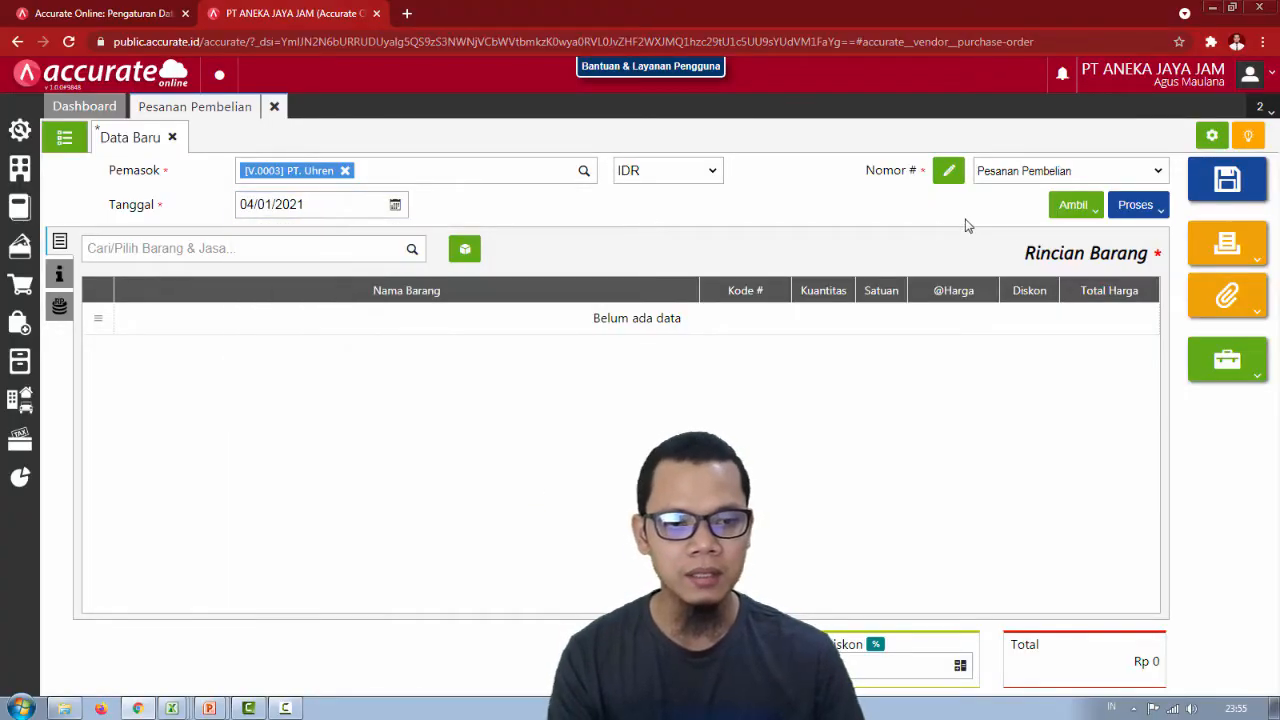
Copy Digitec Touchscreen and Alexandre Christie AC 9100 from the purchase request of 02/01/2021 into the order.
click(1069, 206)
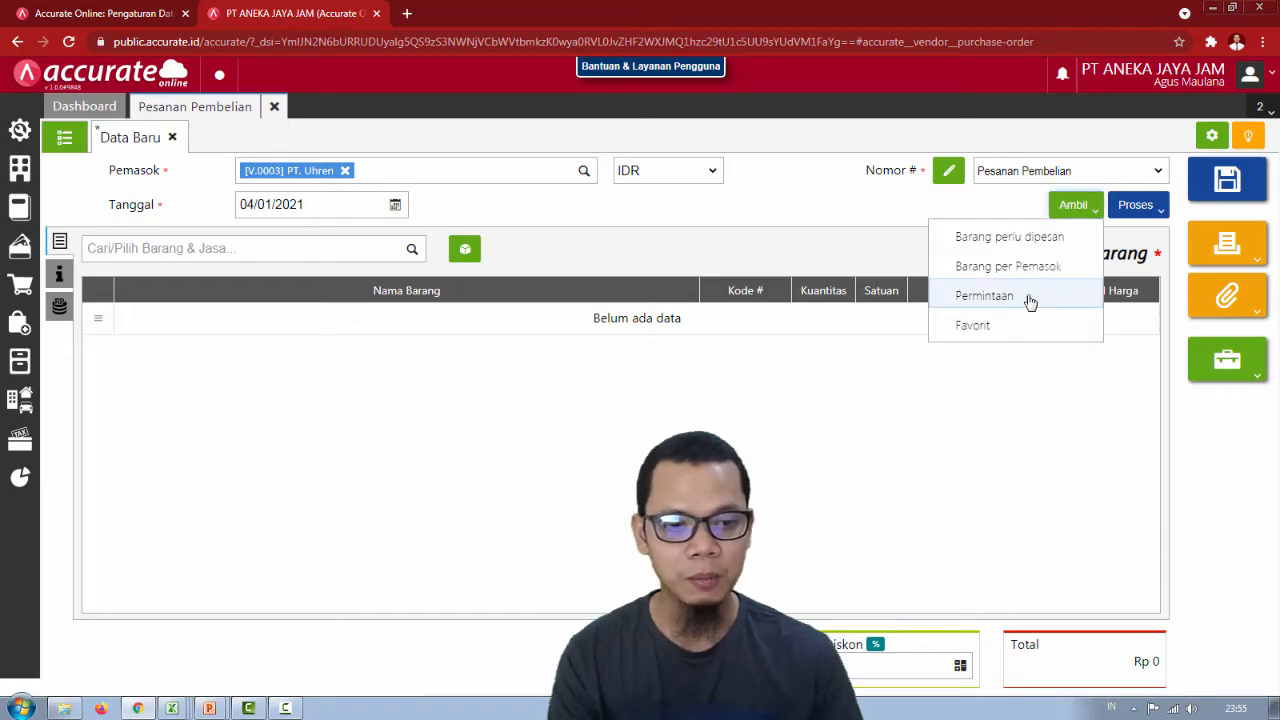
click(1029, 304)
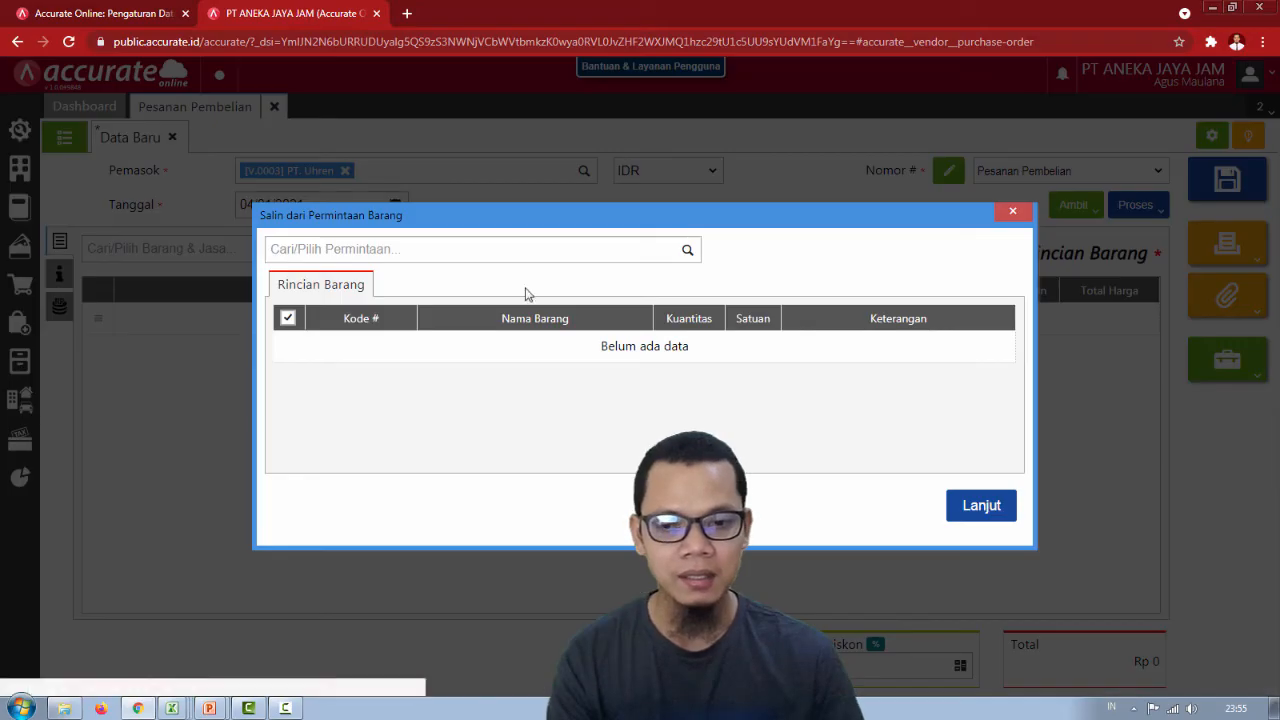
click(688, 251)
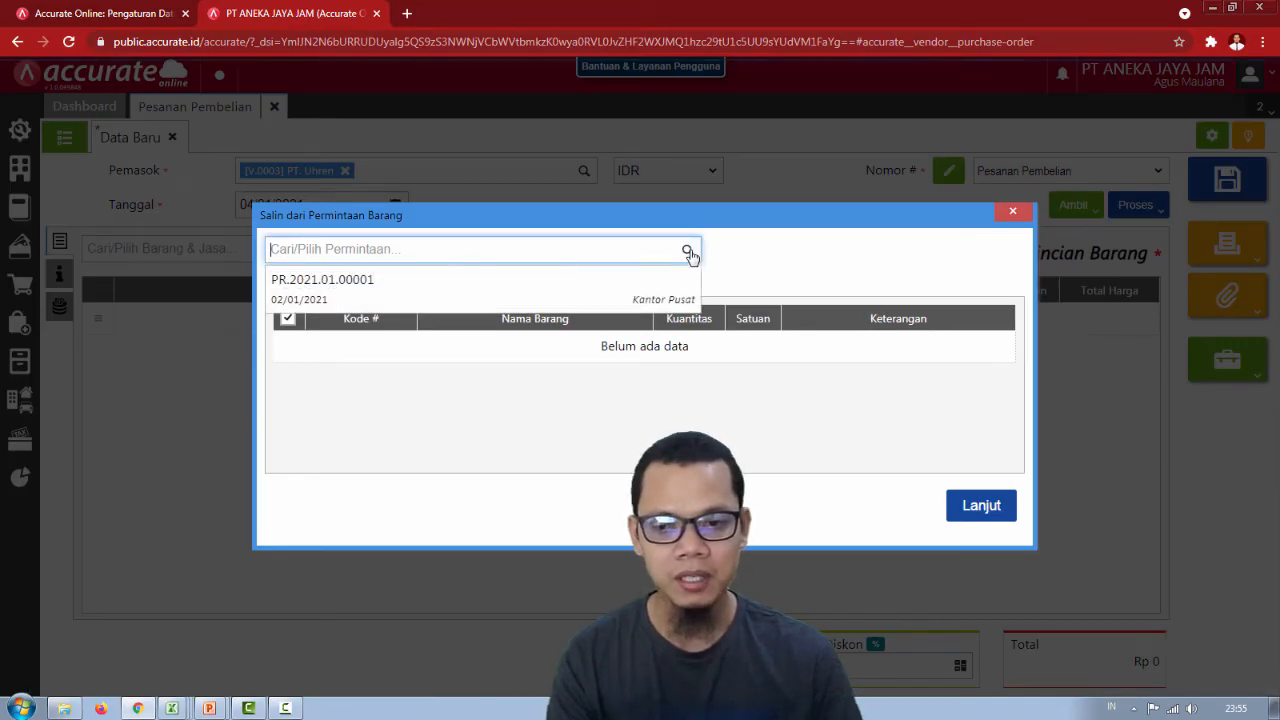
click(508, 301)
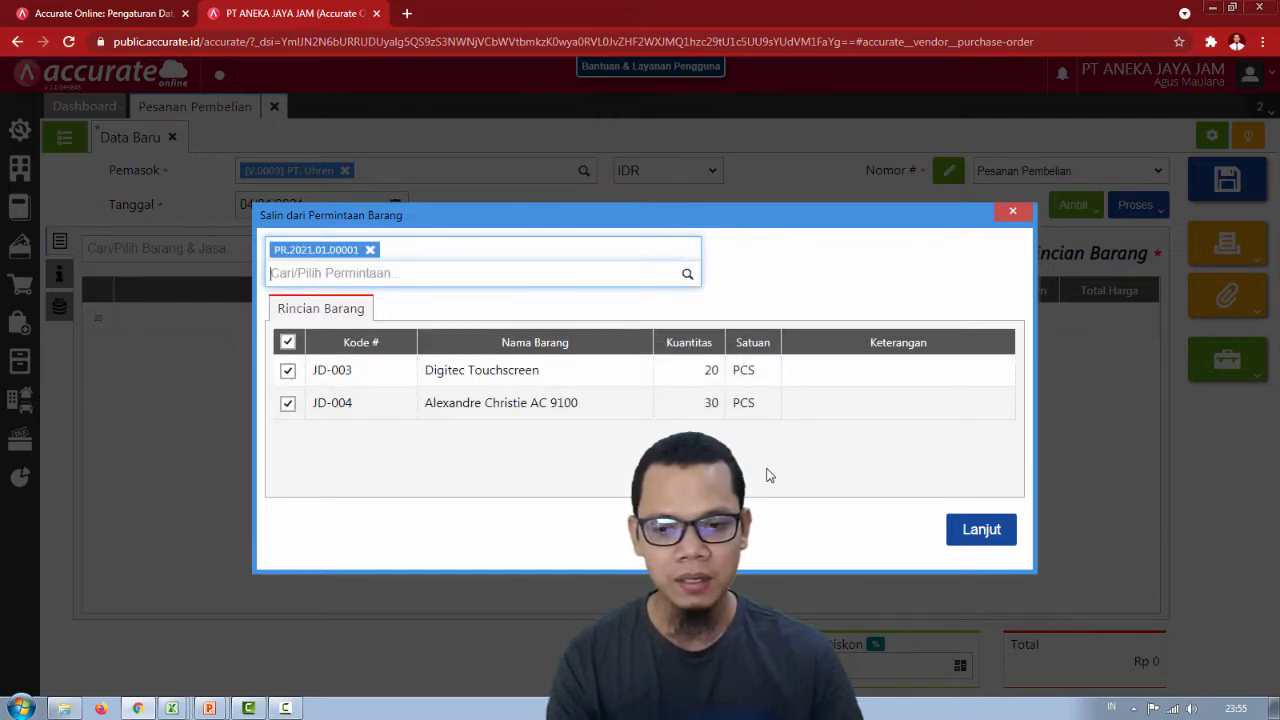
click(992, 542)
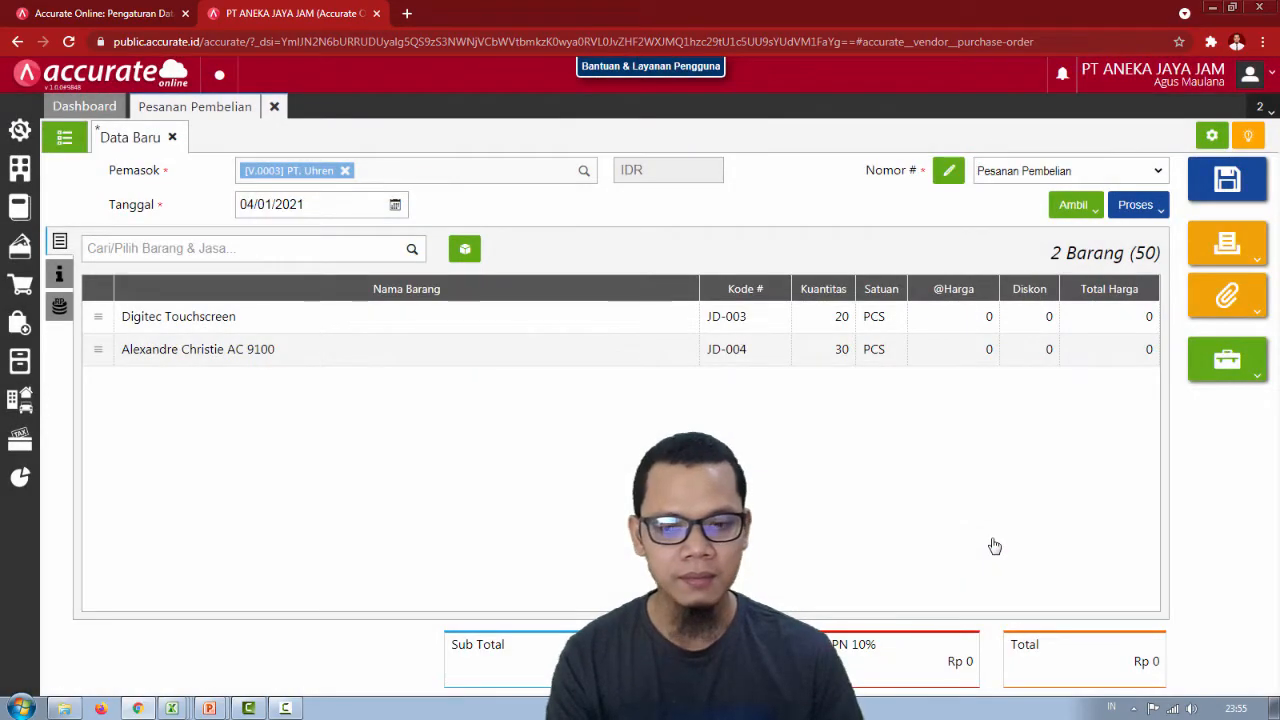
Set the unit price of Digitec Touchscreen to Rp 147.000 without a discount, as given on the slide.
click(528, 326)
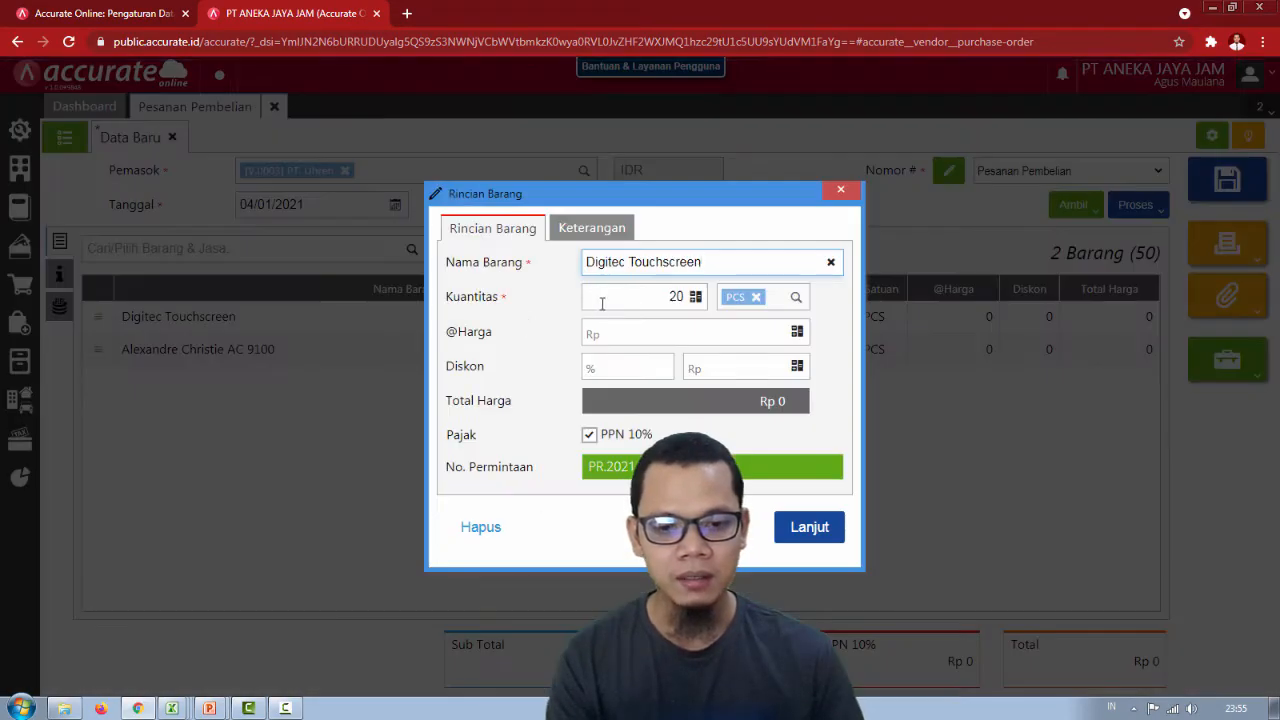
click(680, 332)
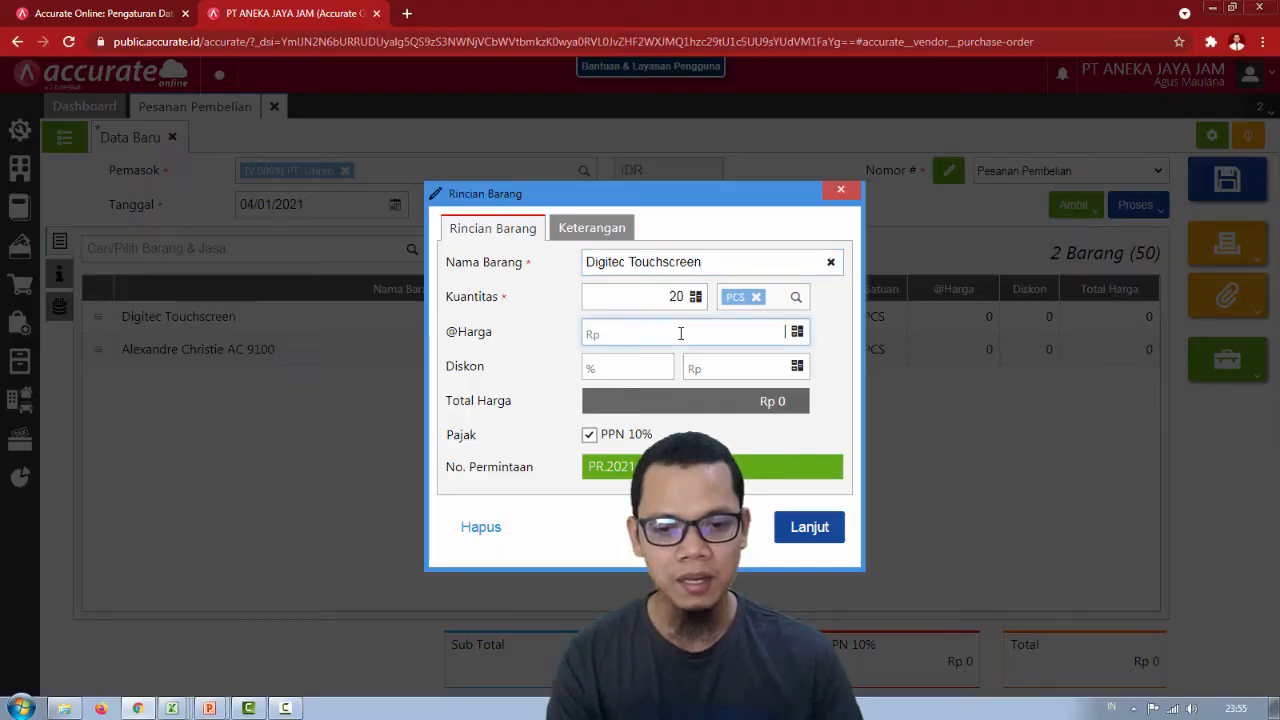
key(alt+Tab)
key(alt+Tab)
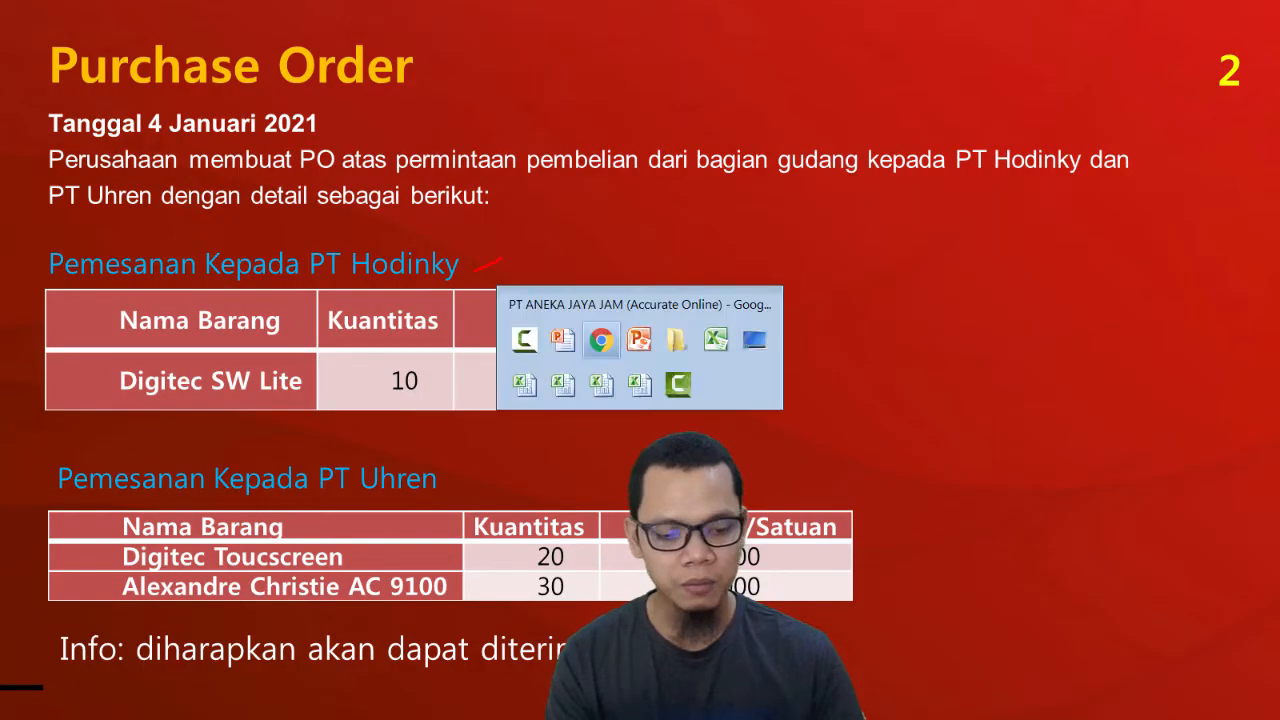
text(1.470)
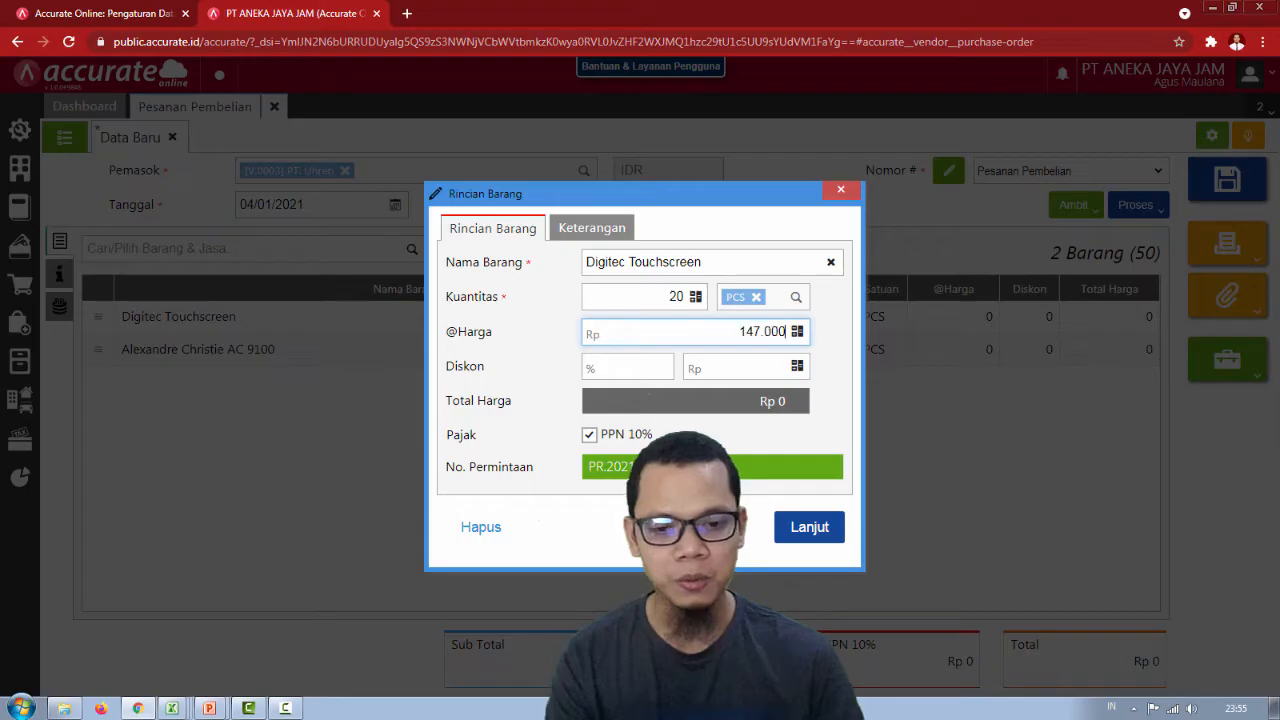
click(645, 379)
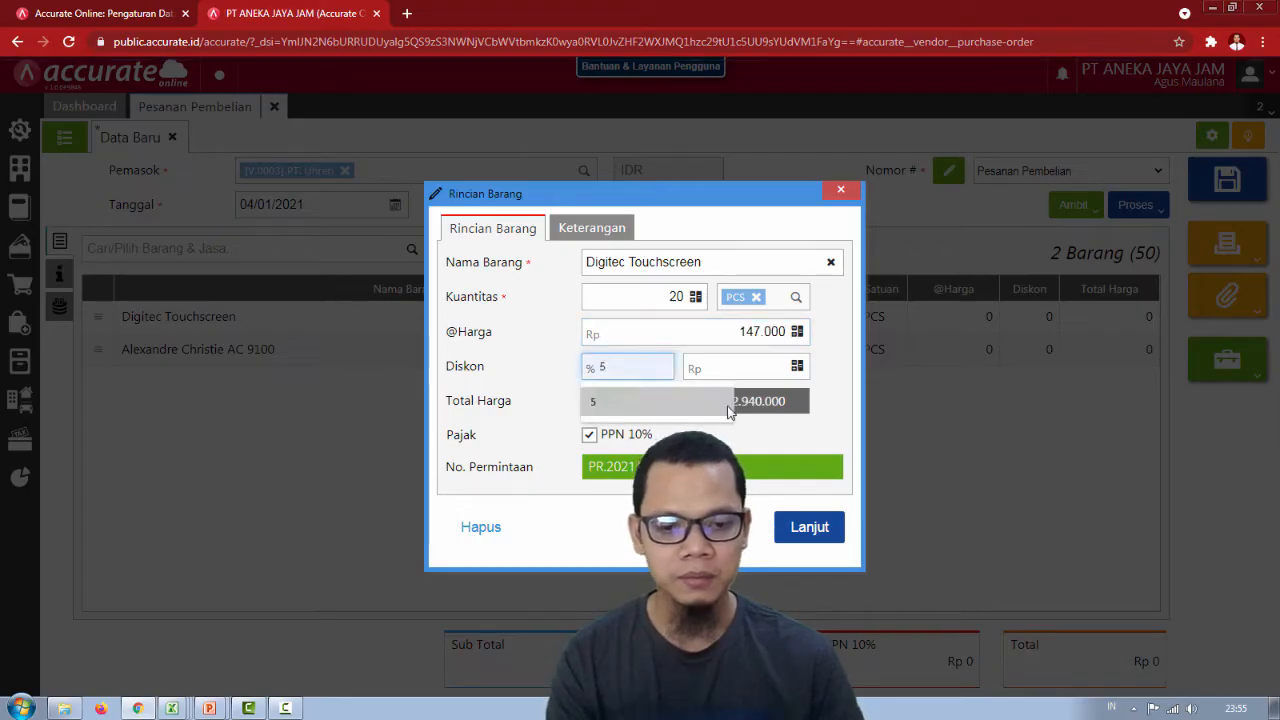
click(771, 445)
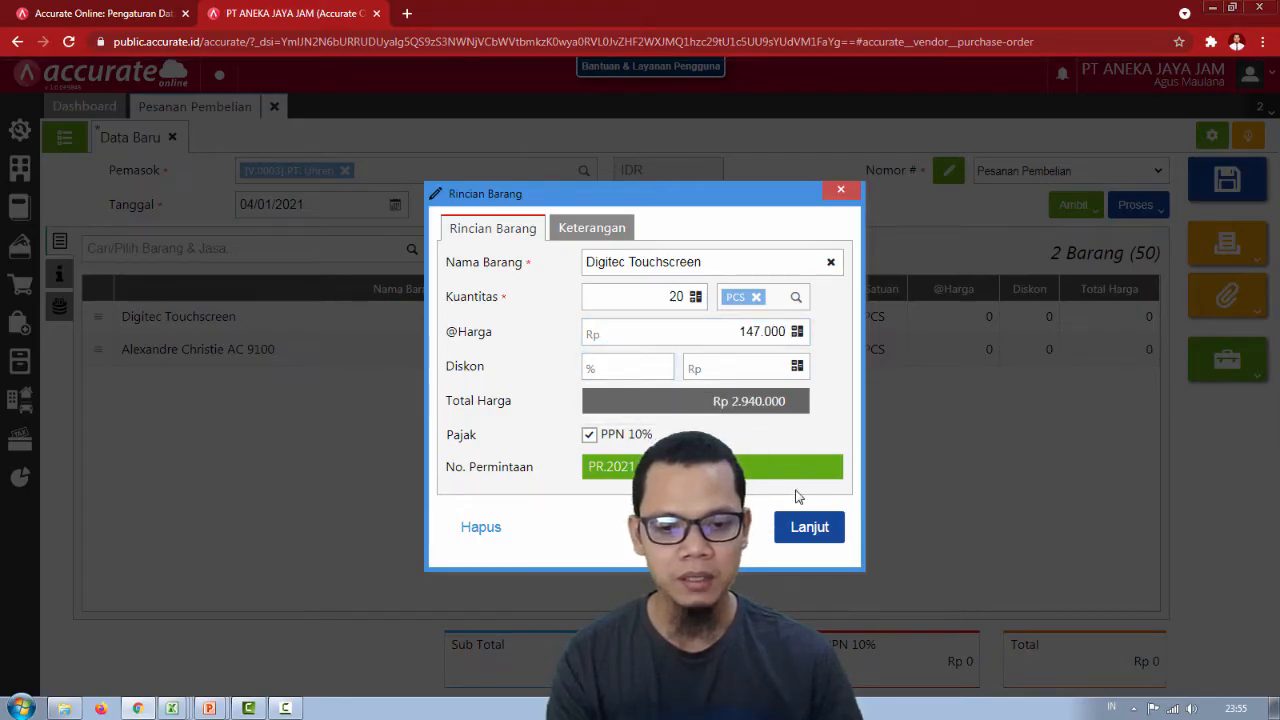
click(813, 531)
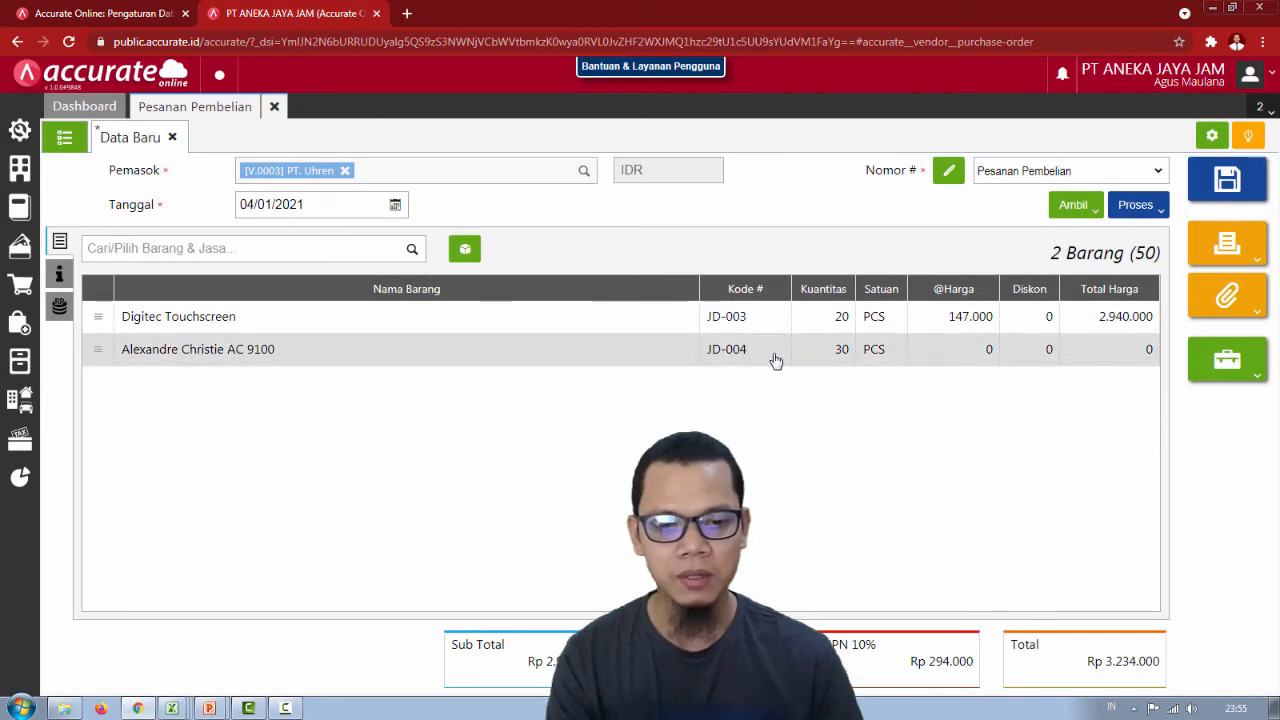
Set the unit price of Alexandre Christie AC 9100 to Rp 750.000, as given on the slide.
click(770, 362)
key(alt+Tab)
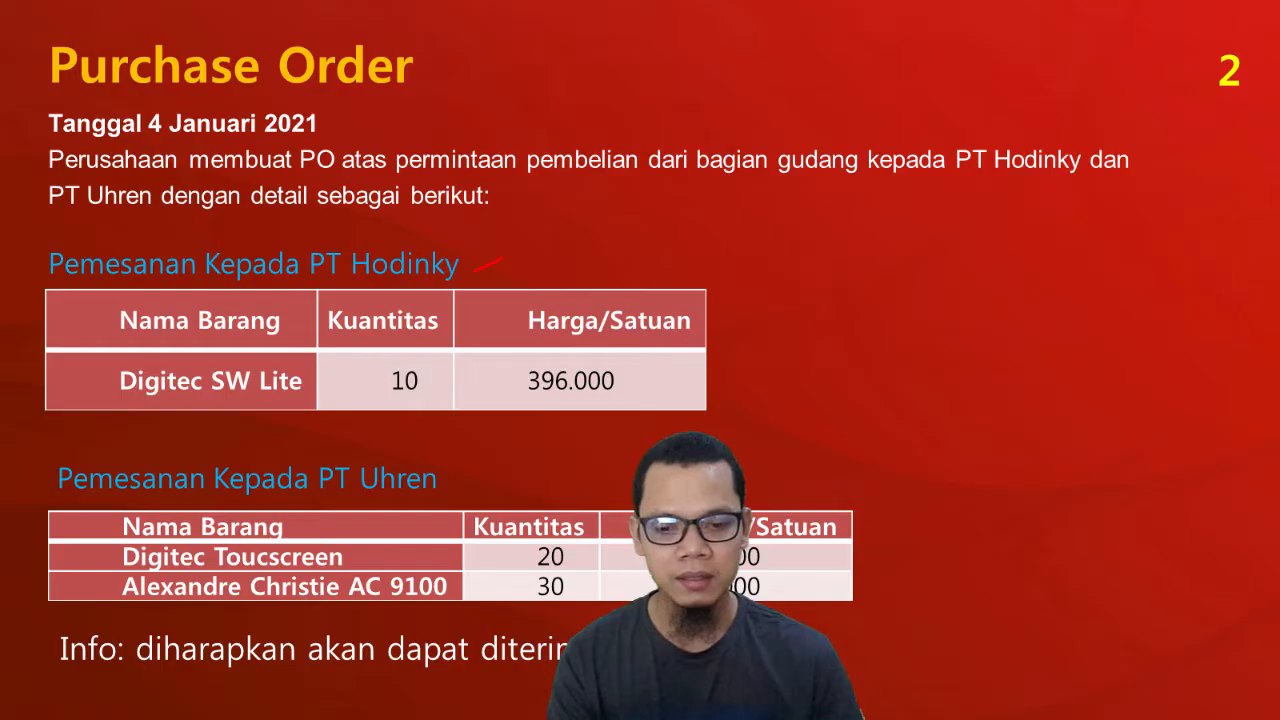
key(alt+Tab)
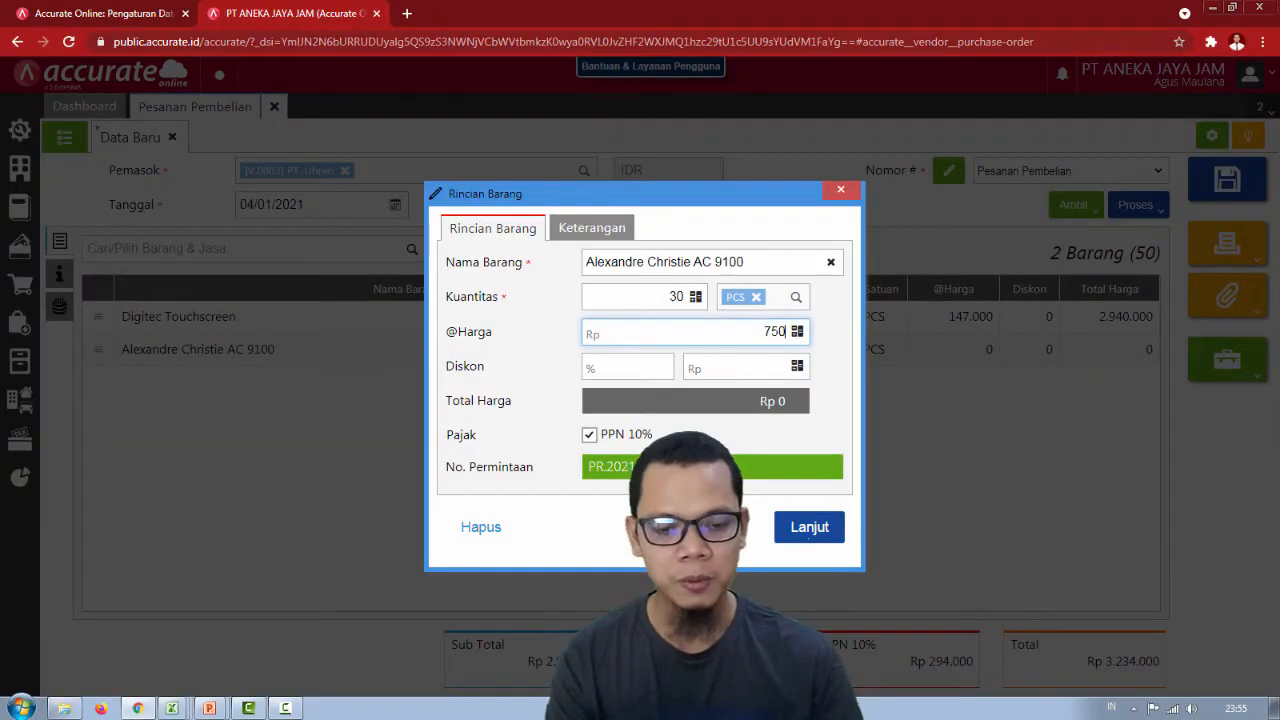
click(809, 530)
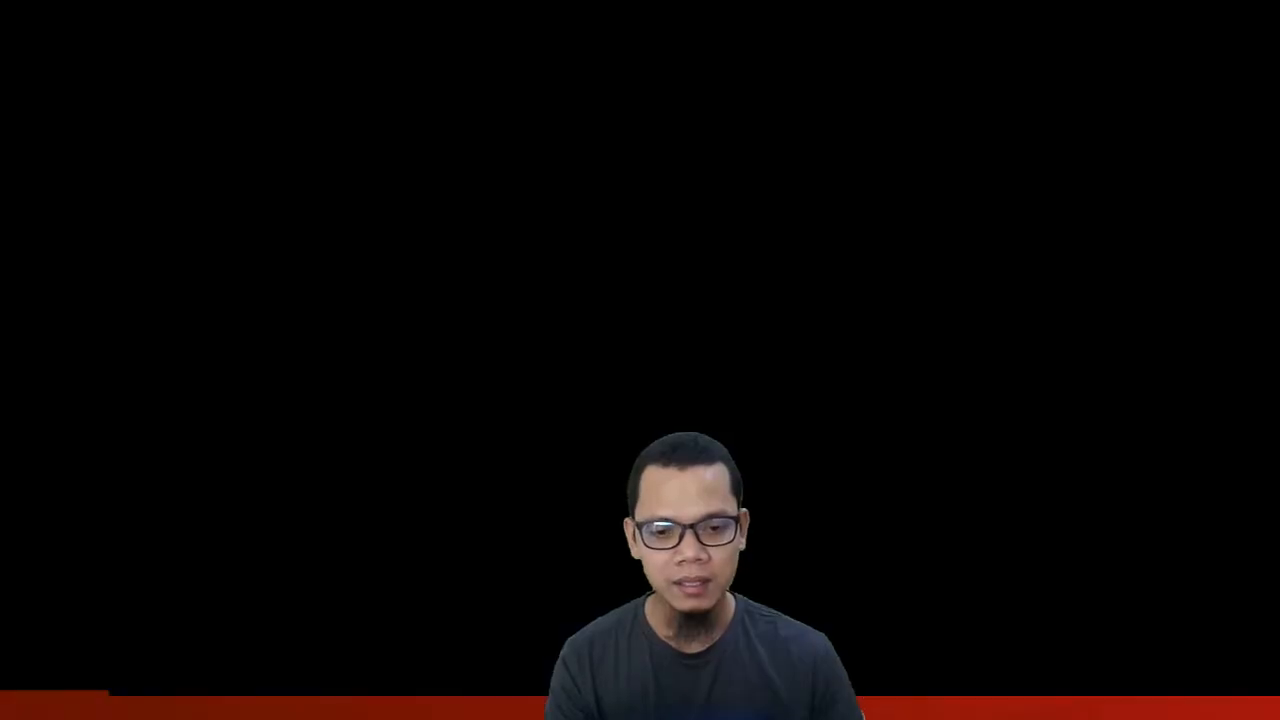
Bring the Purchase Order slide back up and check when the ordered goods are expected to arrive.
key(alt+Tab)
key(alt+Tab)
key(alt+Tab)
key(alt+Tab)
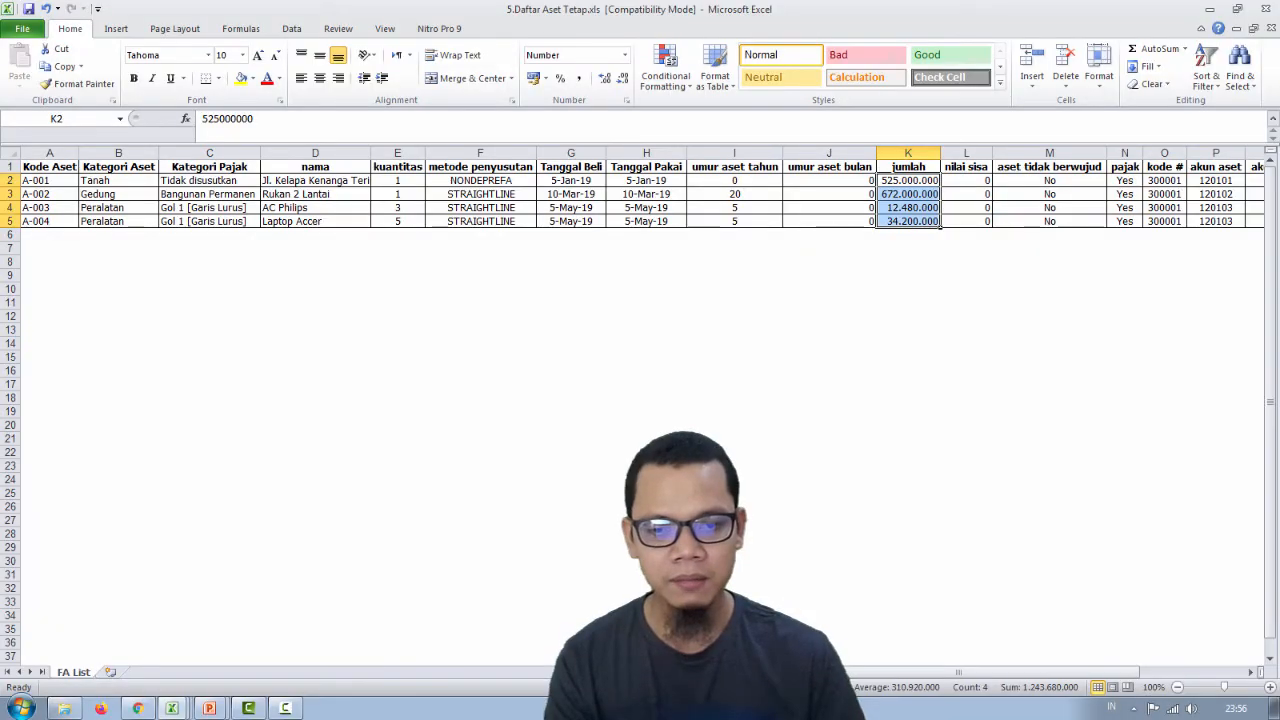
key(alt+Tab)
key(Left)
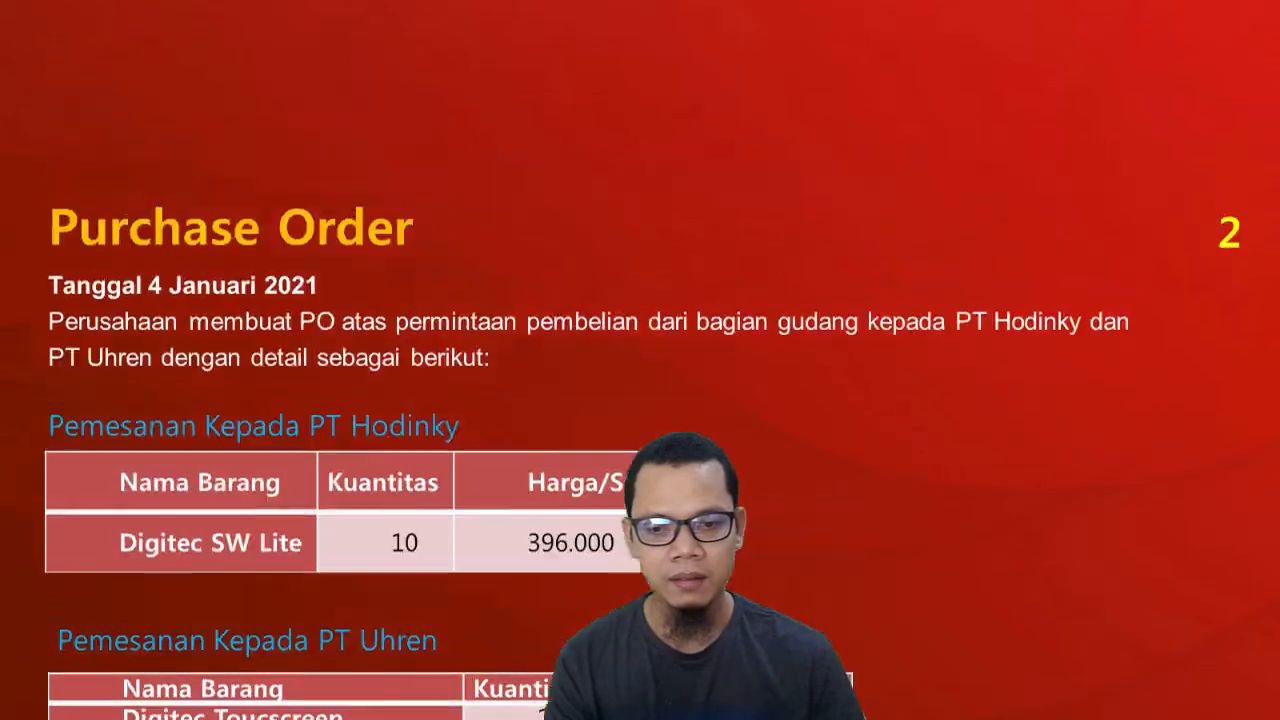
key(Right)
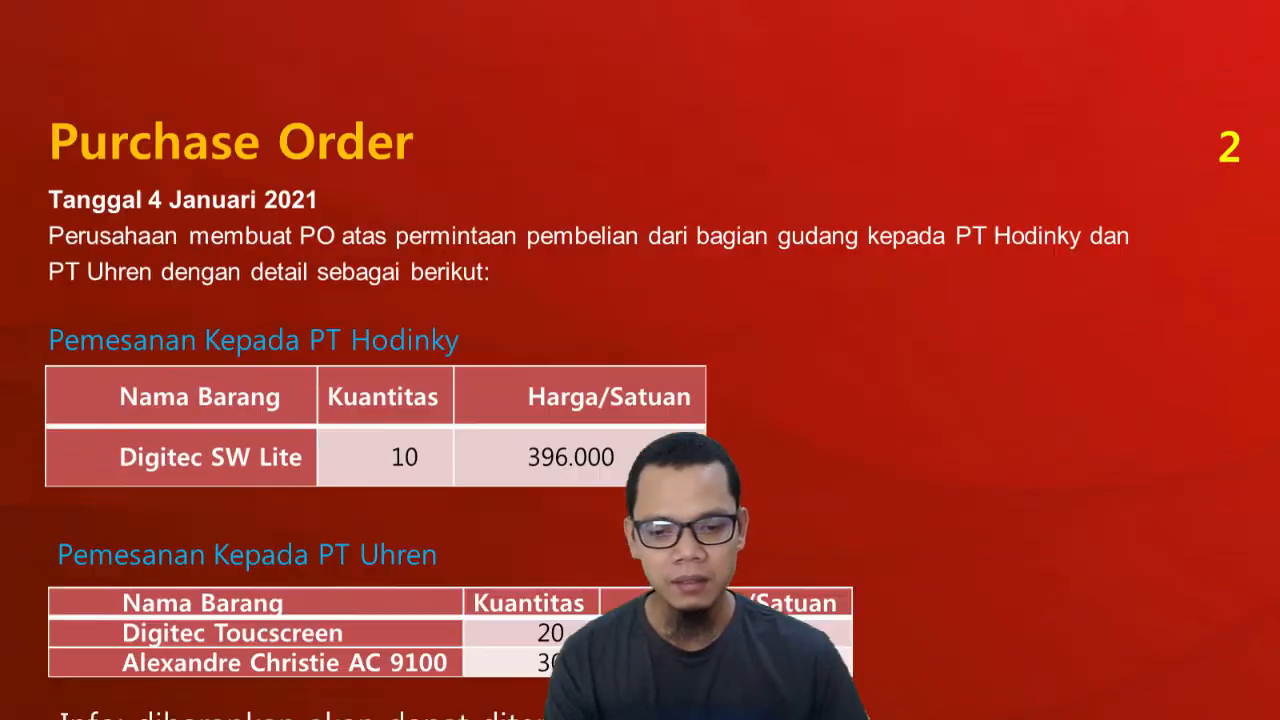
drag(475, 268, 501, 258)
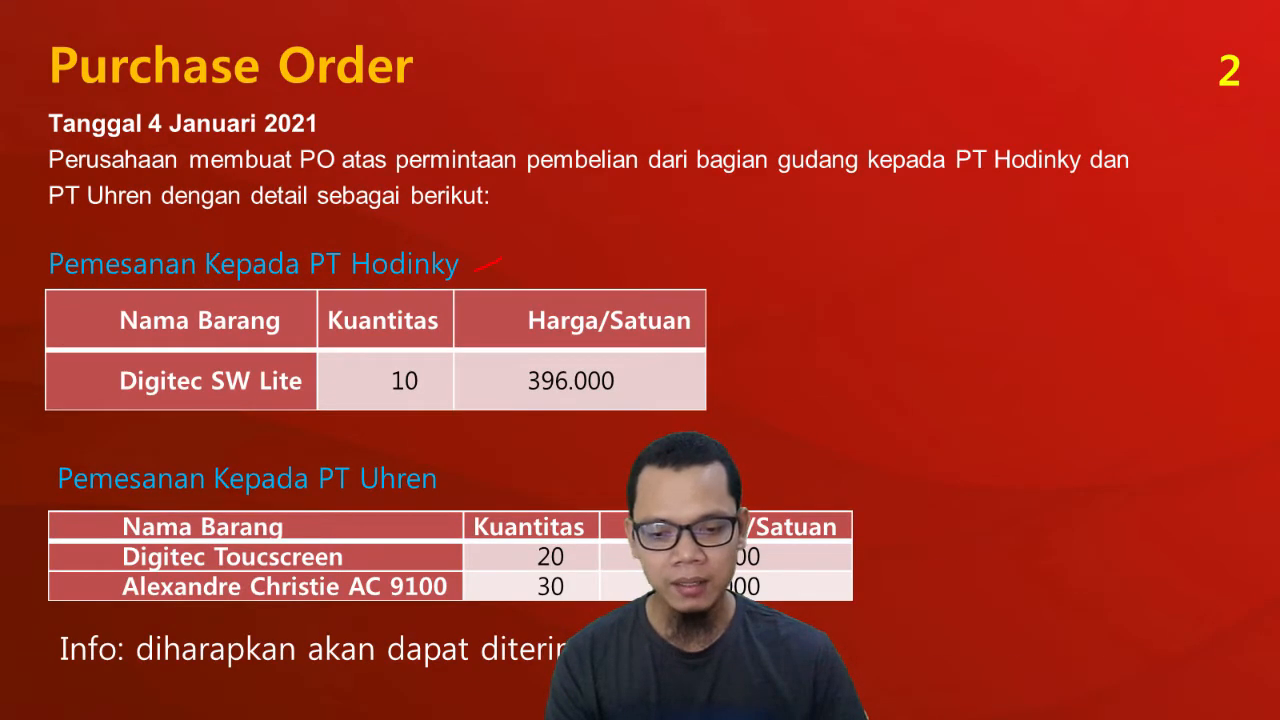
key(alt+Tab)
key(alt+Tab)
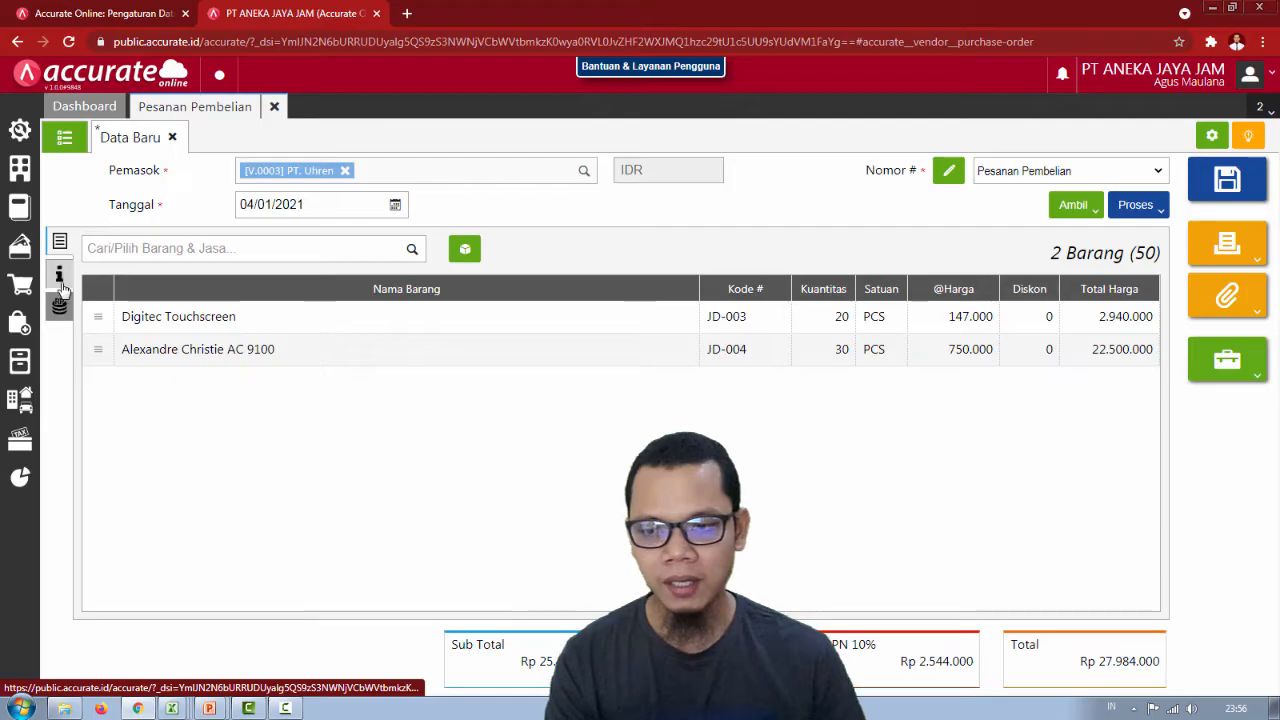
Set the delivery date of the PT. Uhren order to 05/01/2021 and save the purchase order.
click(60, 278)
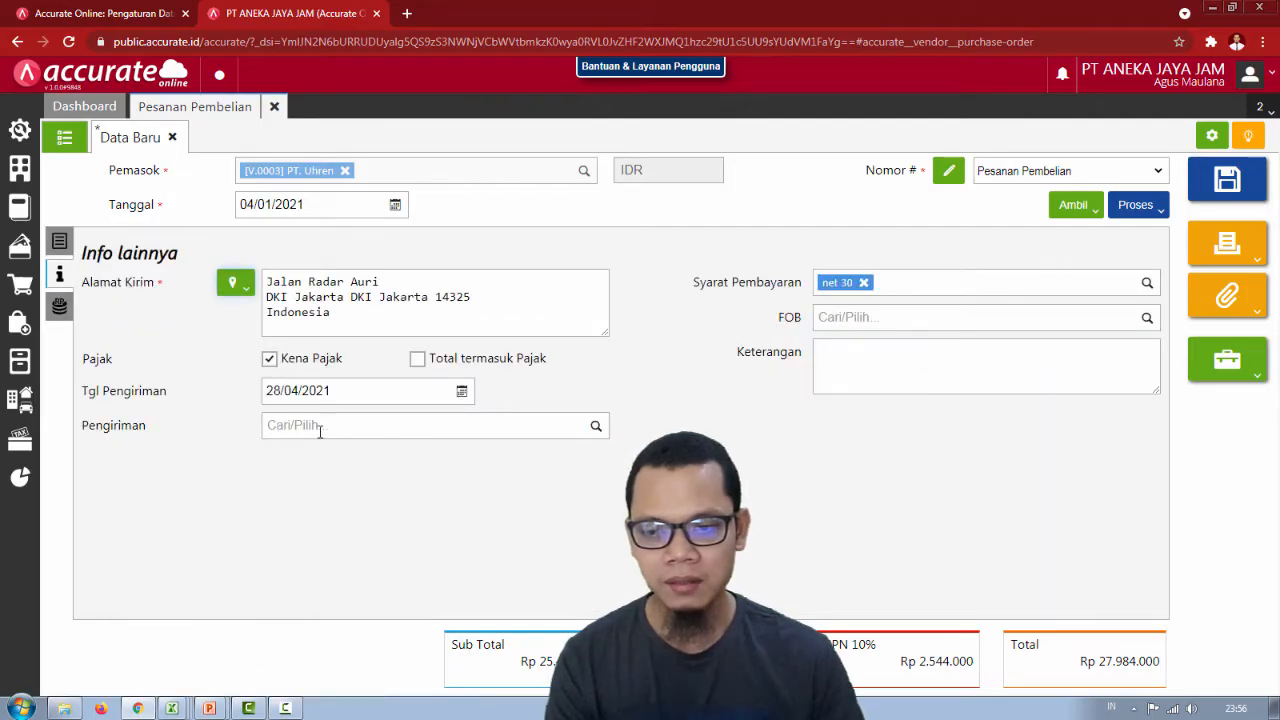
click(326, 389)
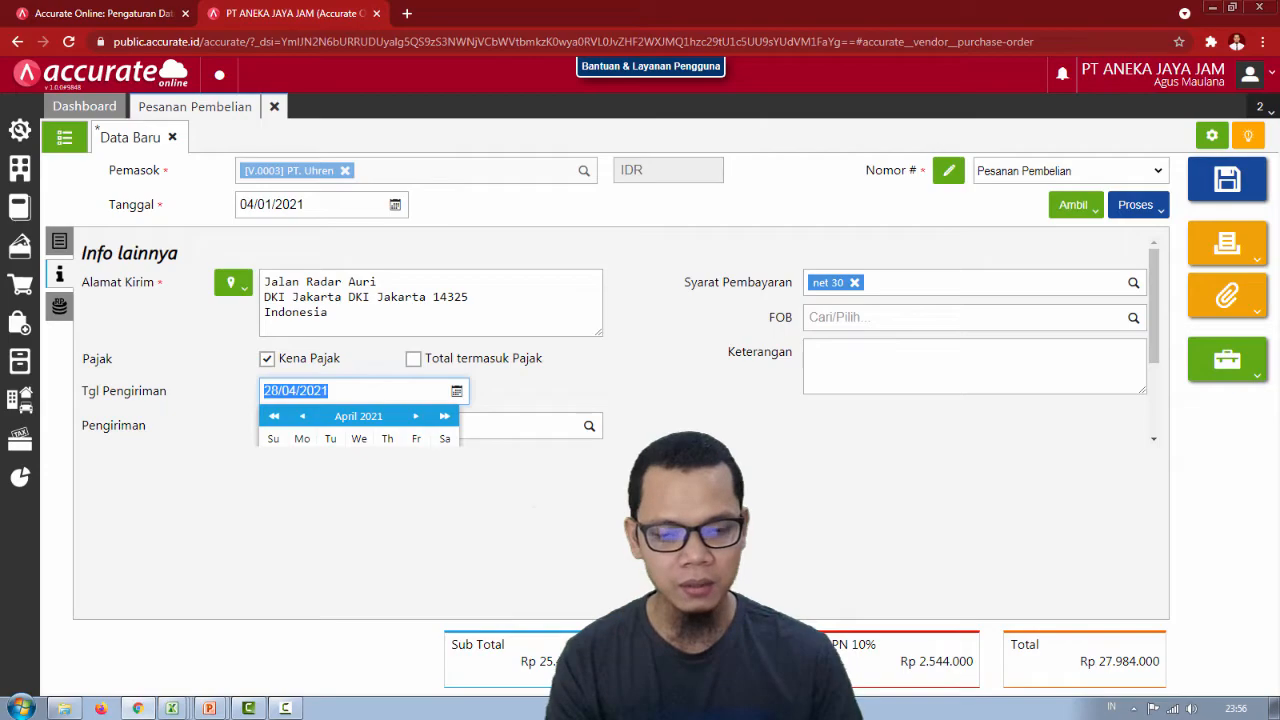
text(05)
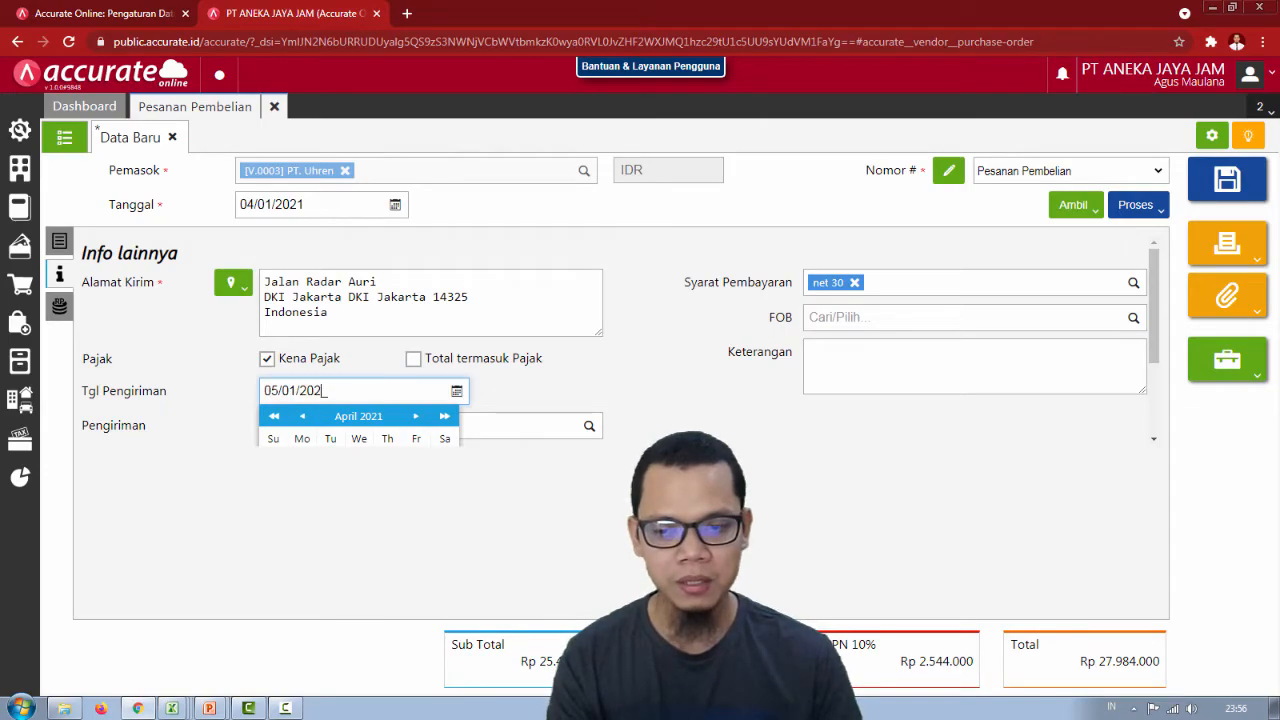
click(518, 401)
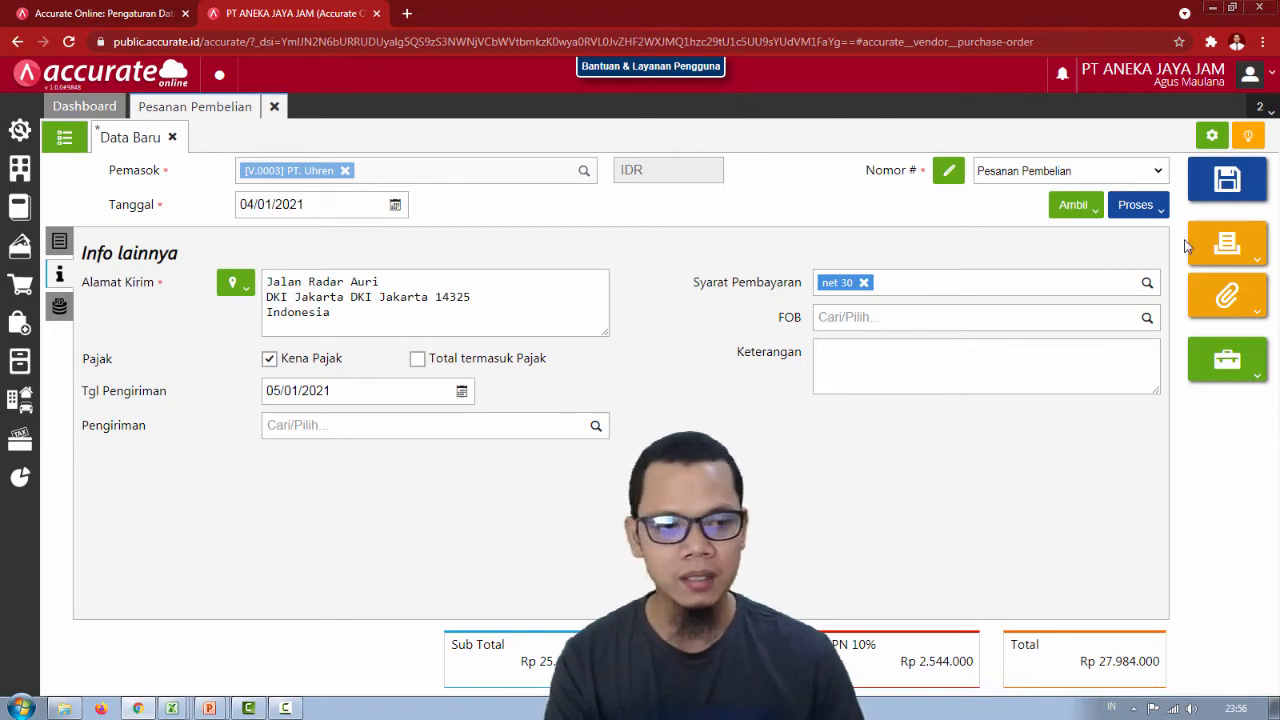
click(1227, 179)
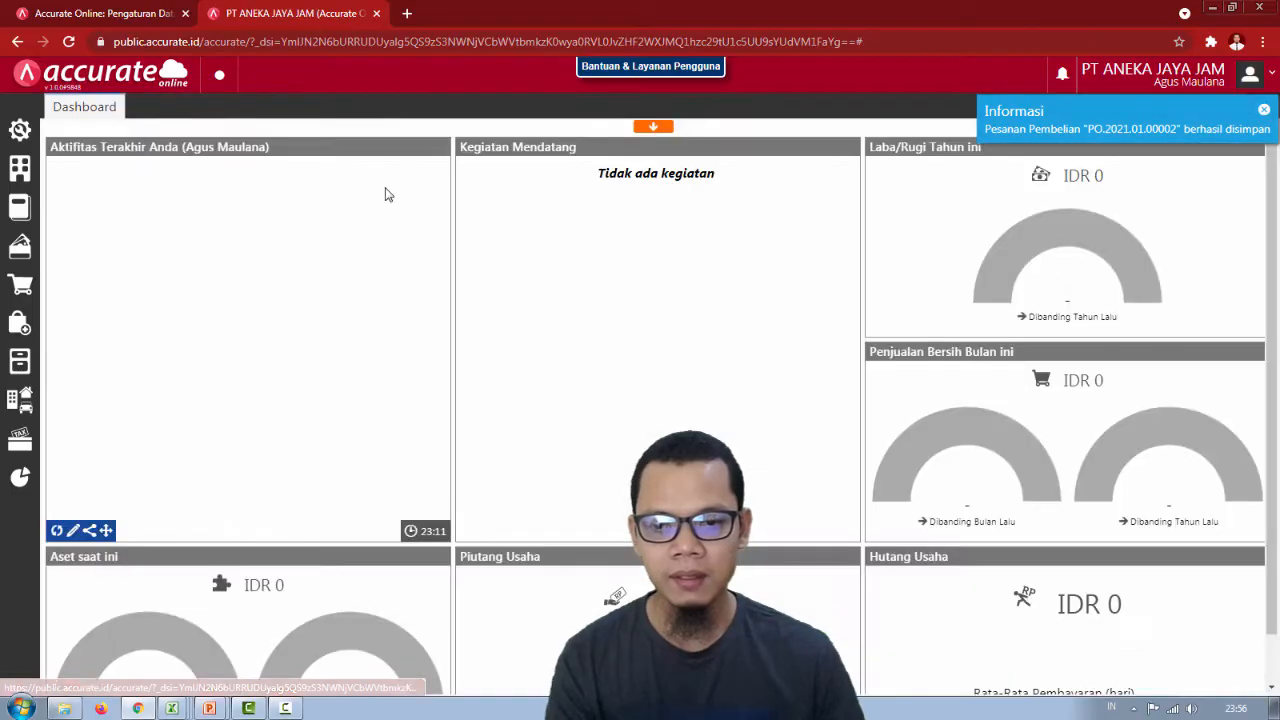
Review the Penerimaan Barang slide for 5 January 2021 and open the PT Hodinky purchase order from the order list.
key(alt+Tab)
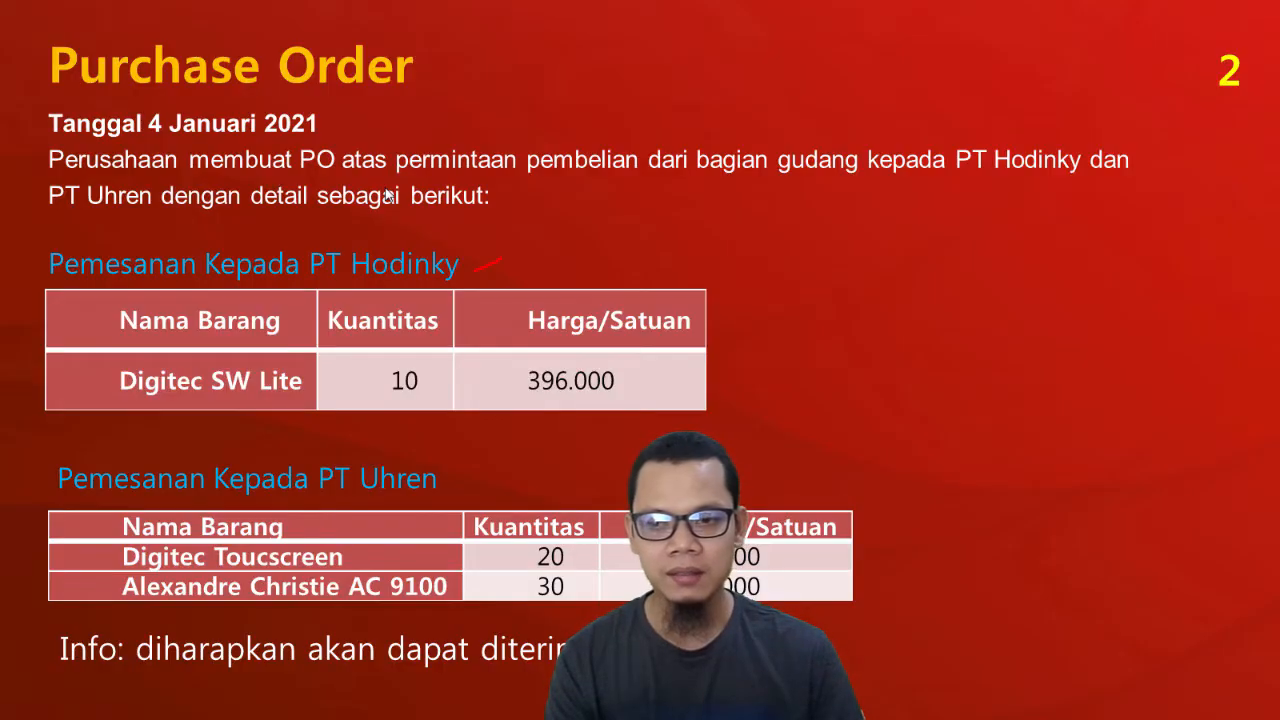
click(388, 195)
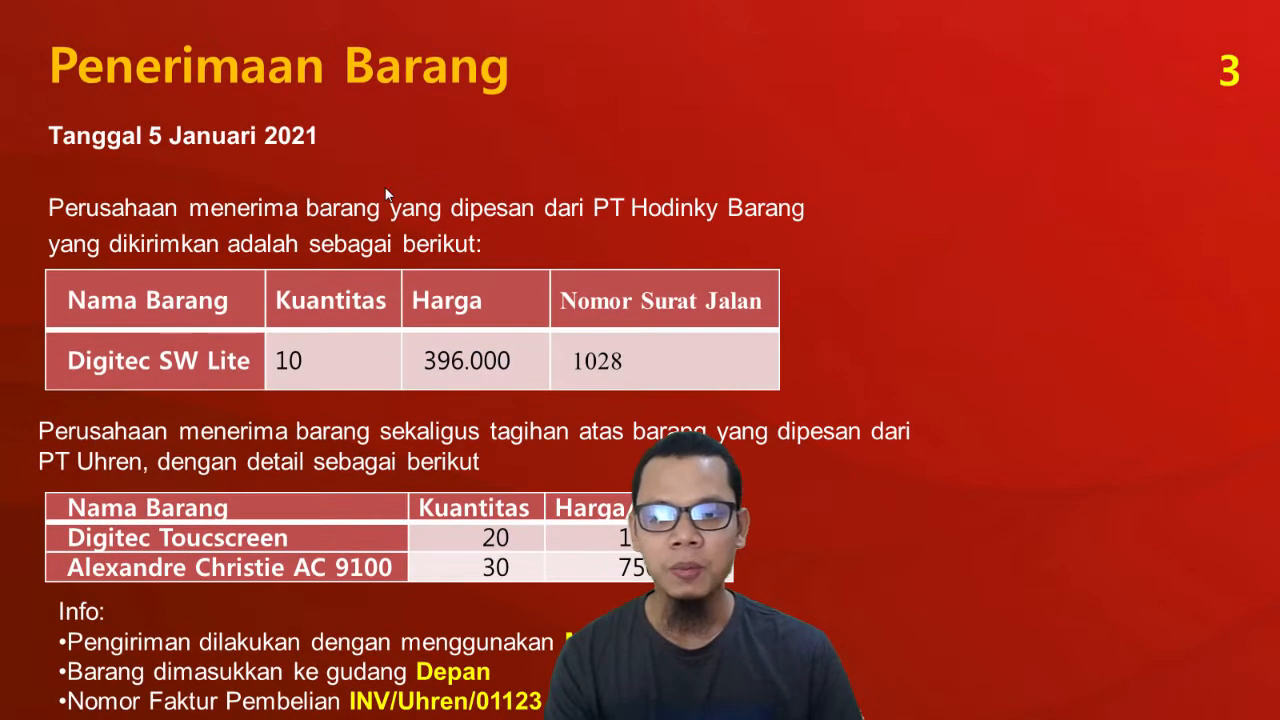
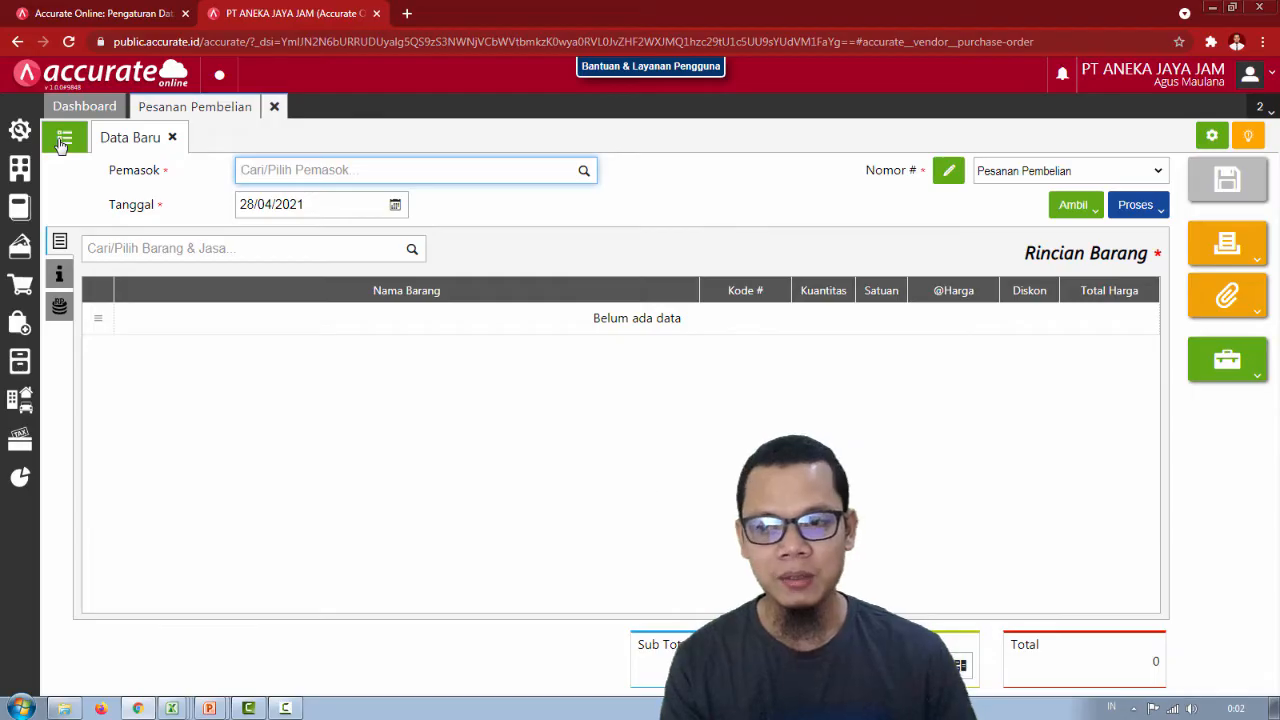
click(62, 141)
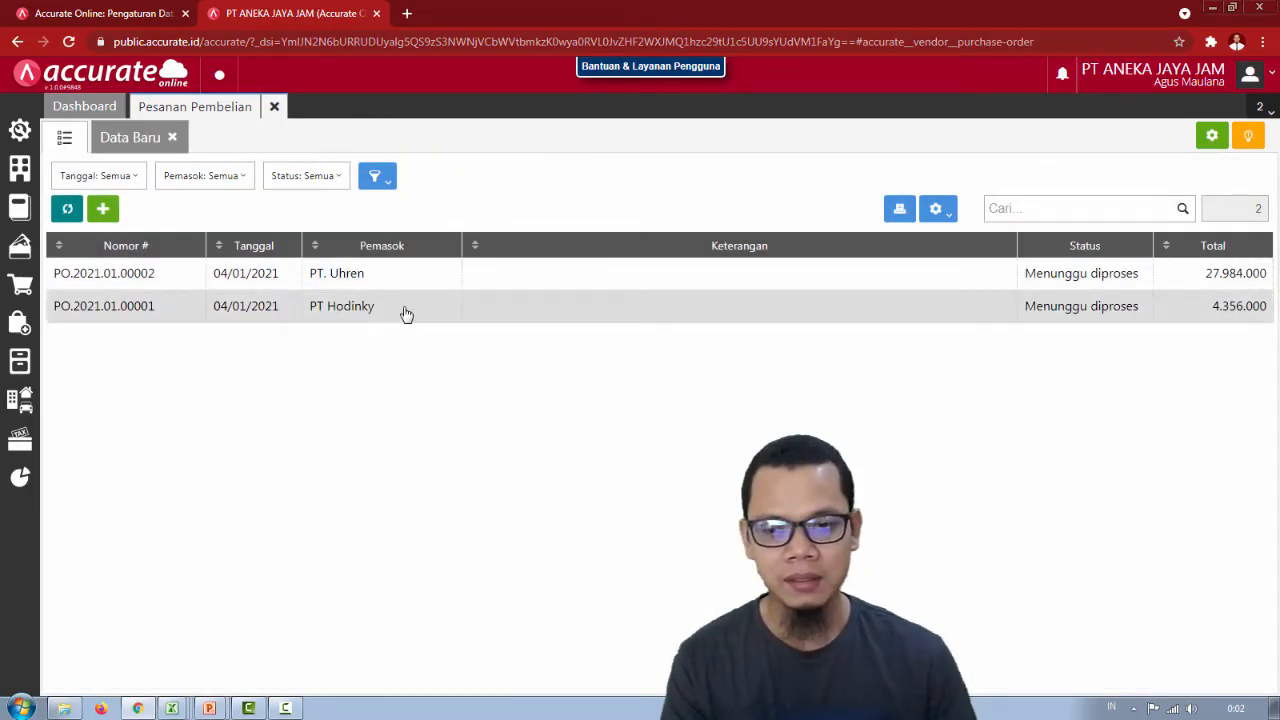
click(403, 311)
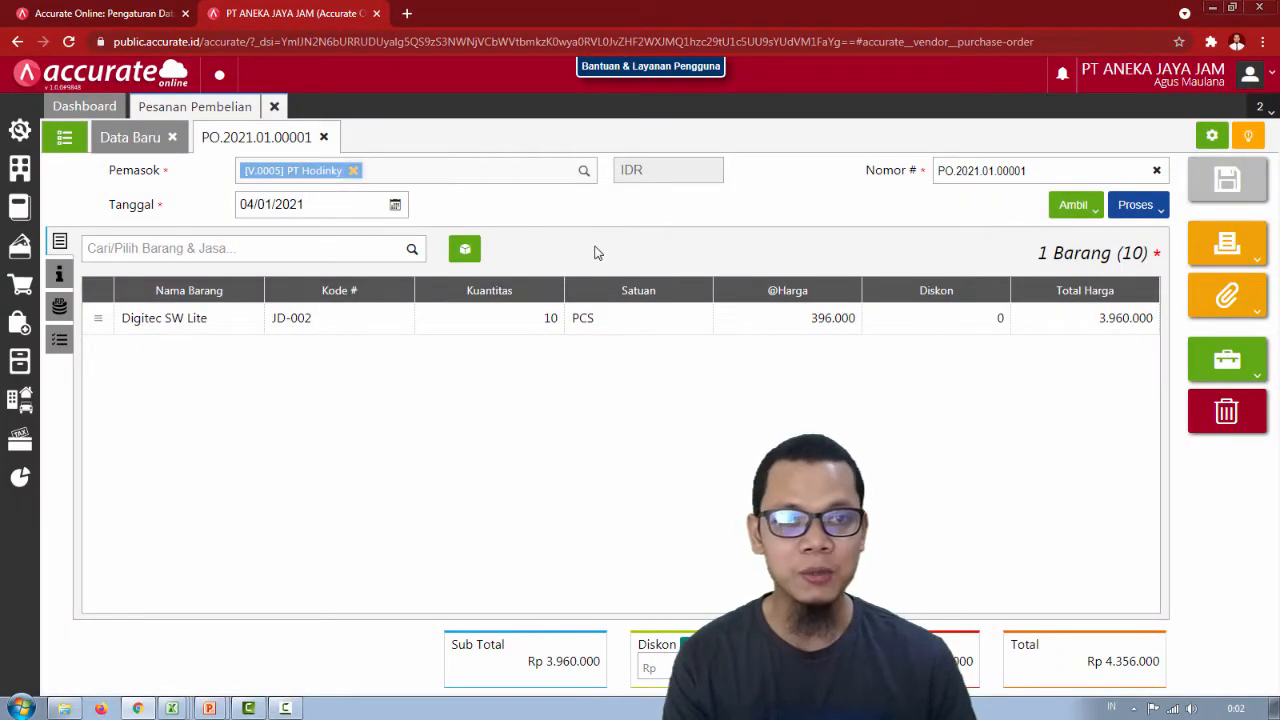
key(alt+Tab)
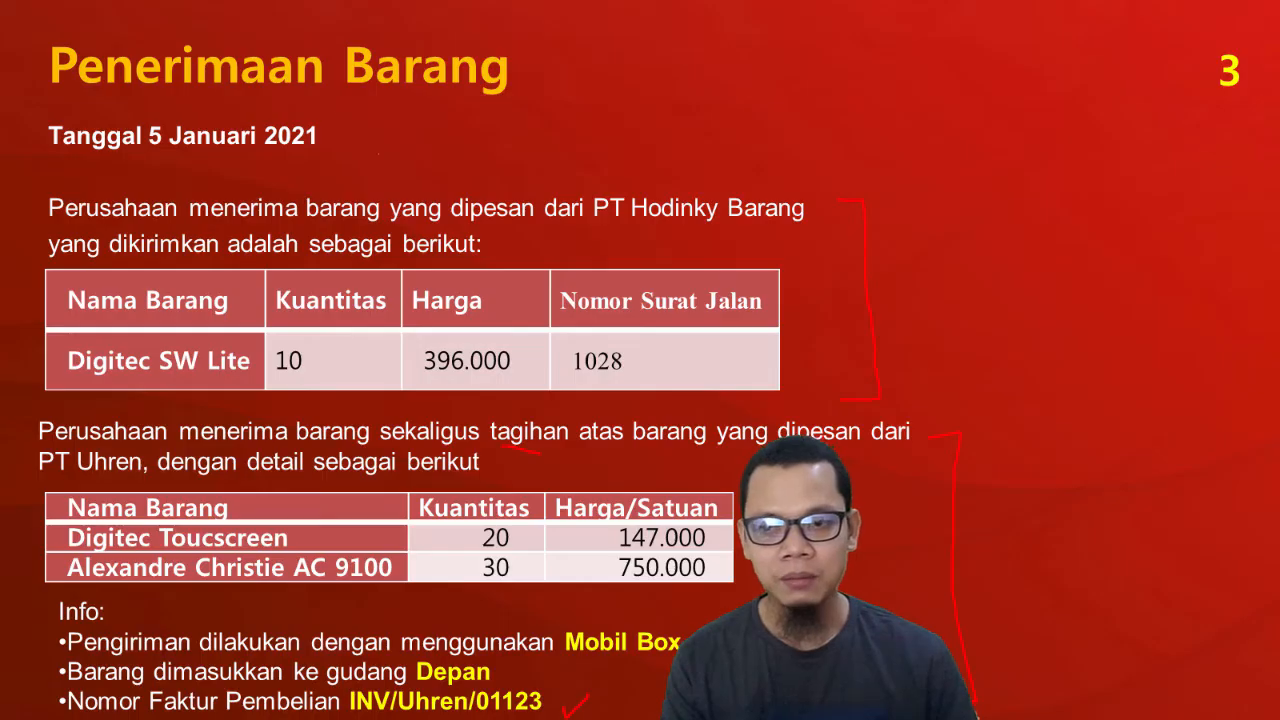
key(alt+Tab)
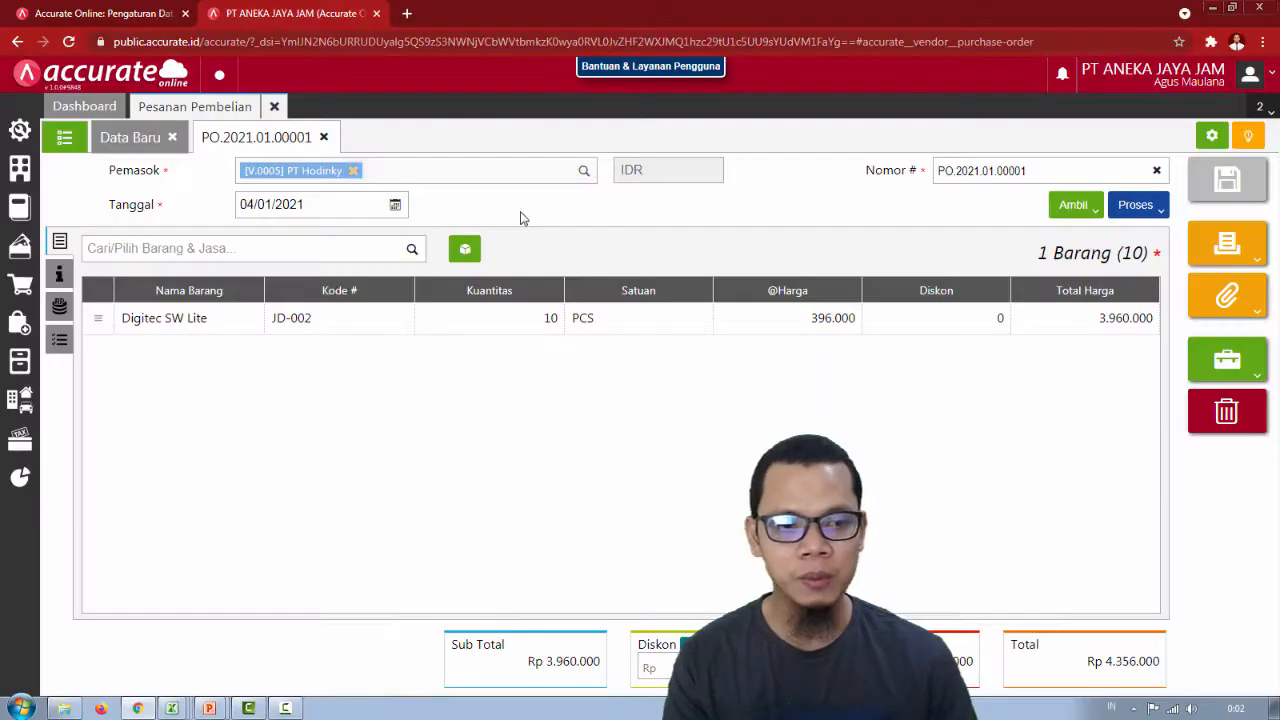
Process the PT Hodinky purchase order into a goods receipt (Penerimaan) dated 05/01/2021.
click(1155, 207)
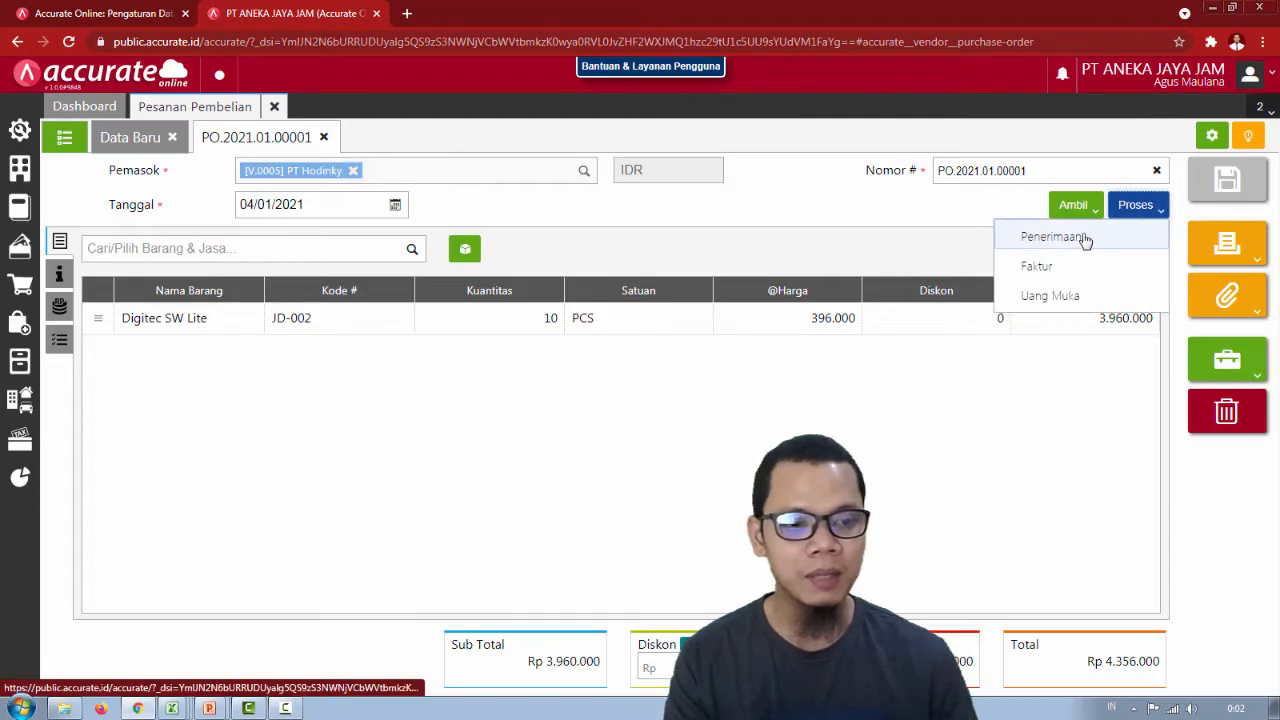
click(1077, 237)
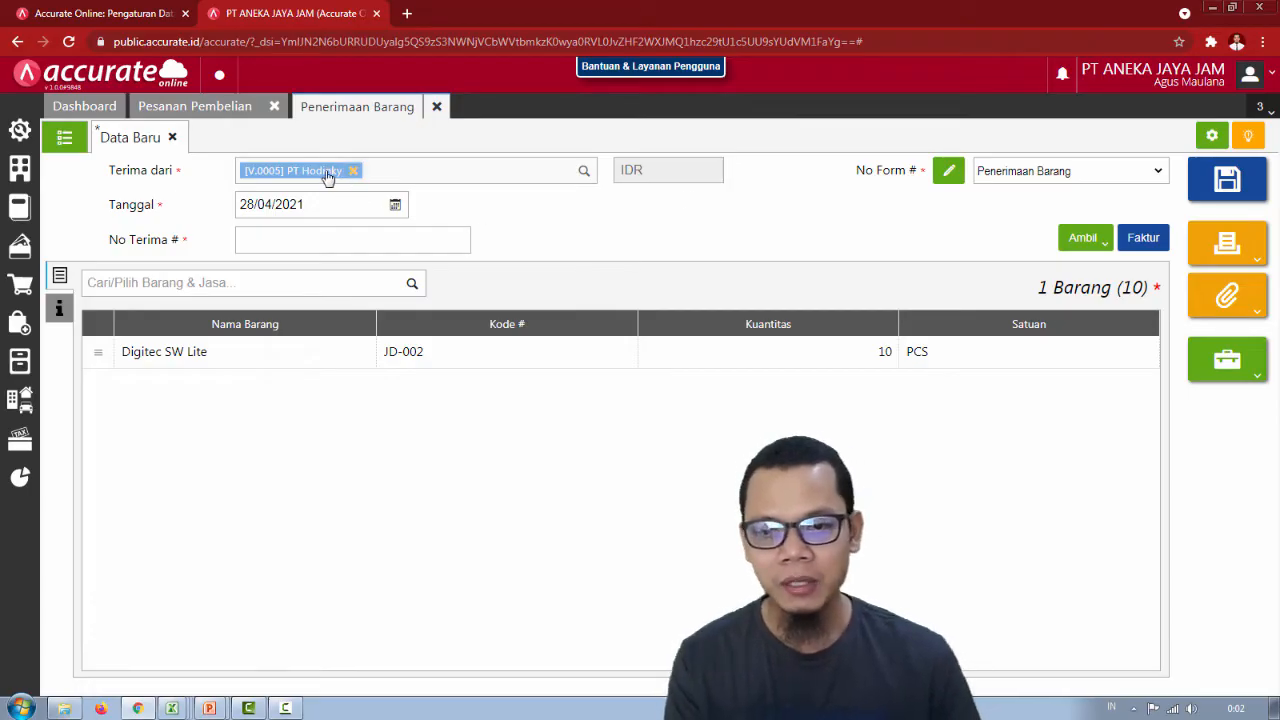
click(319, 207)
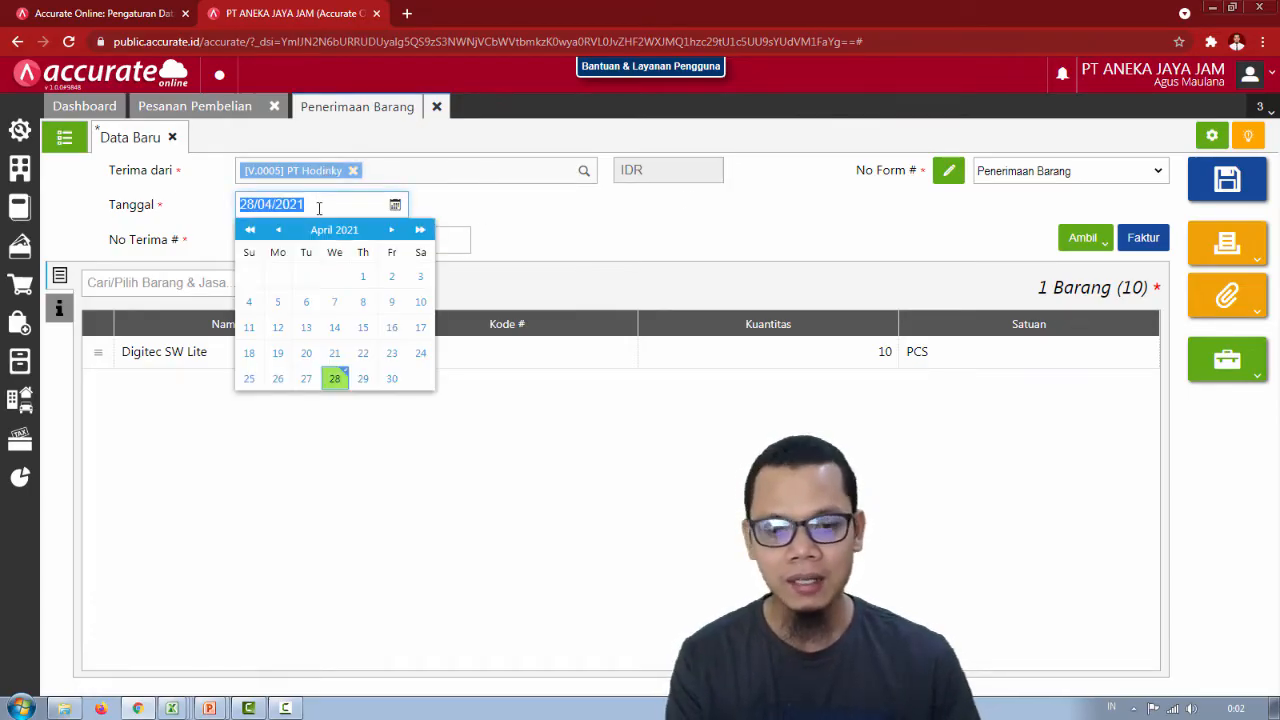
text(05)
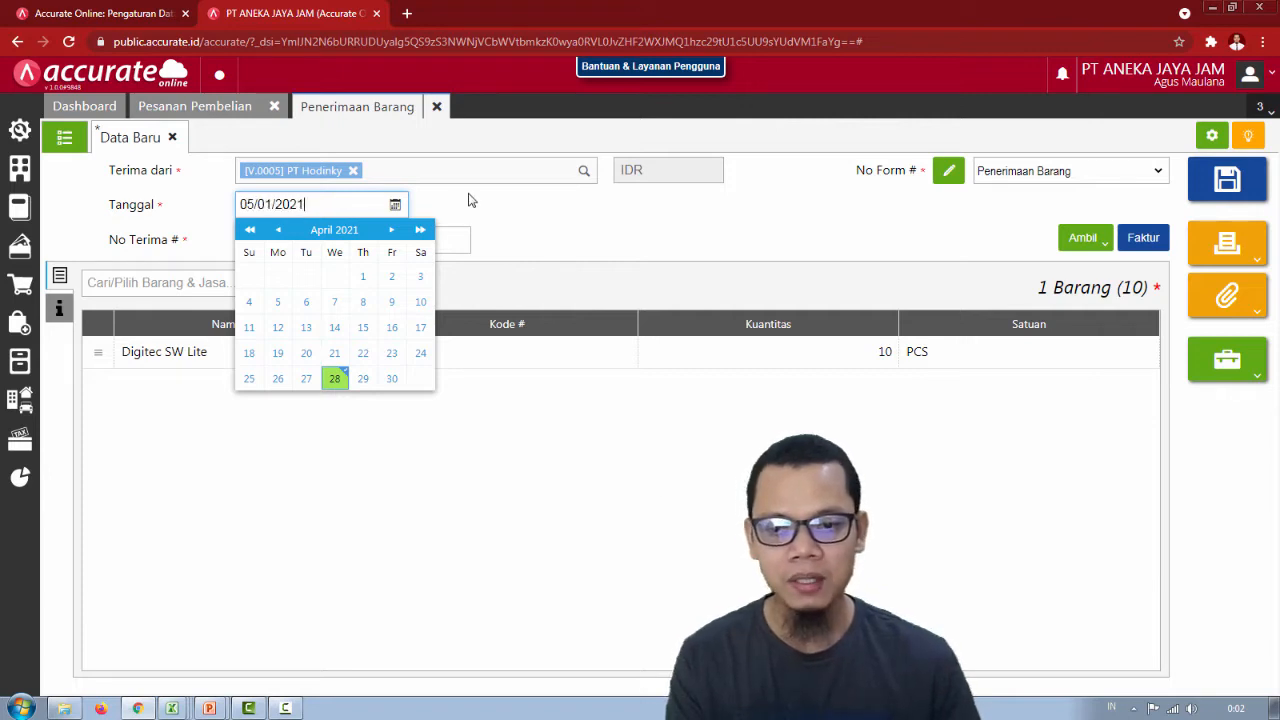
Enter the delivery note number 1028 from the slide as the receipt number of the PT Hodinky goods receipt.
click(437, 240)
text(102)
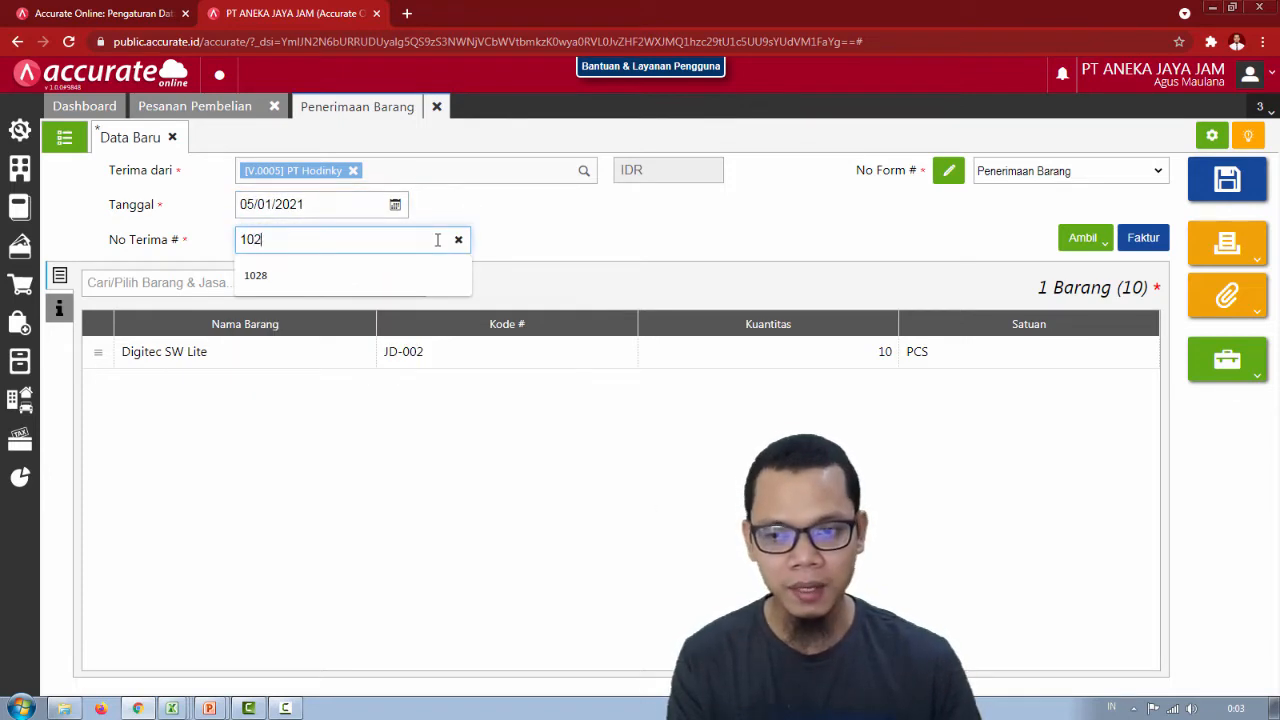
text(8)
click(590, 239)
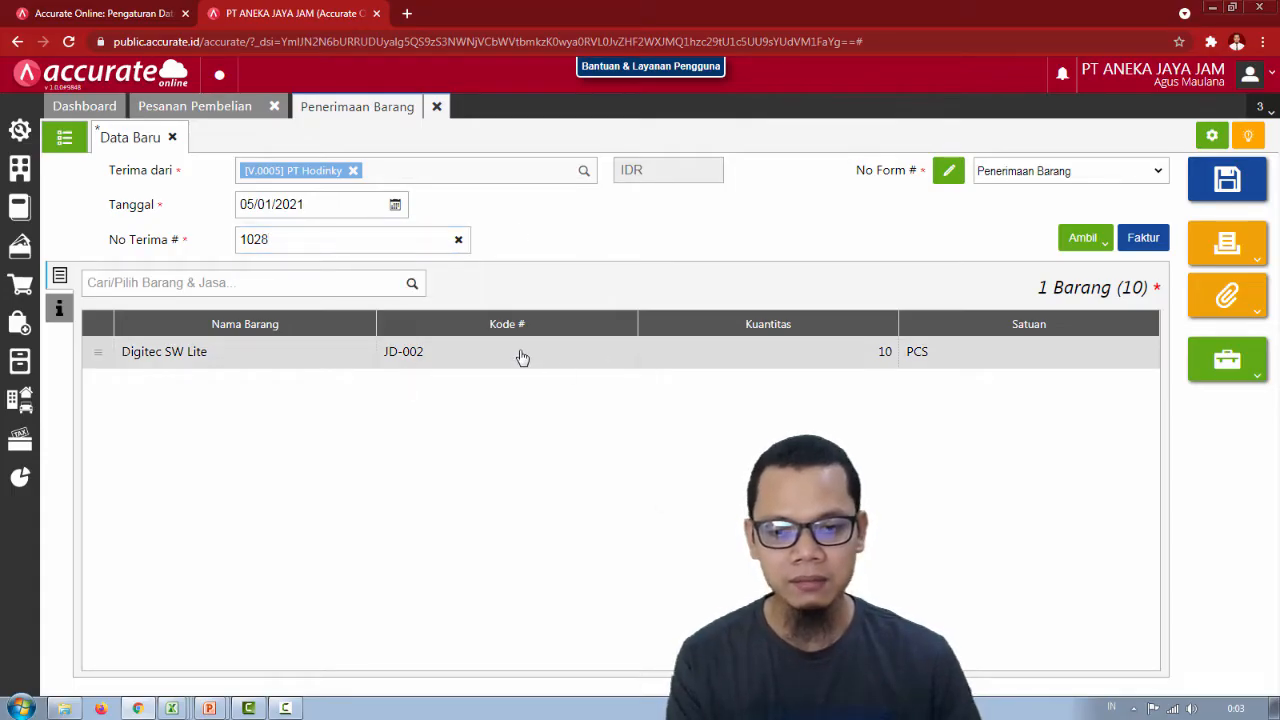
Set the warehouse (Gudang) of the Digitec SW Lite line in the goods receipt to Depan, as given on the Penerimaan Barang slide.
click(521, 357)
key(alt+Tab)
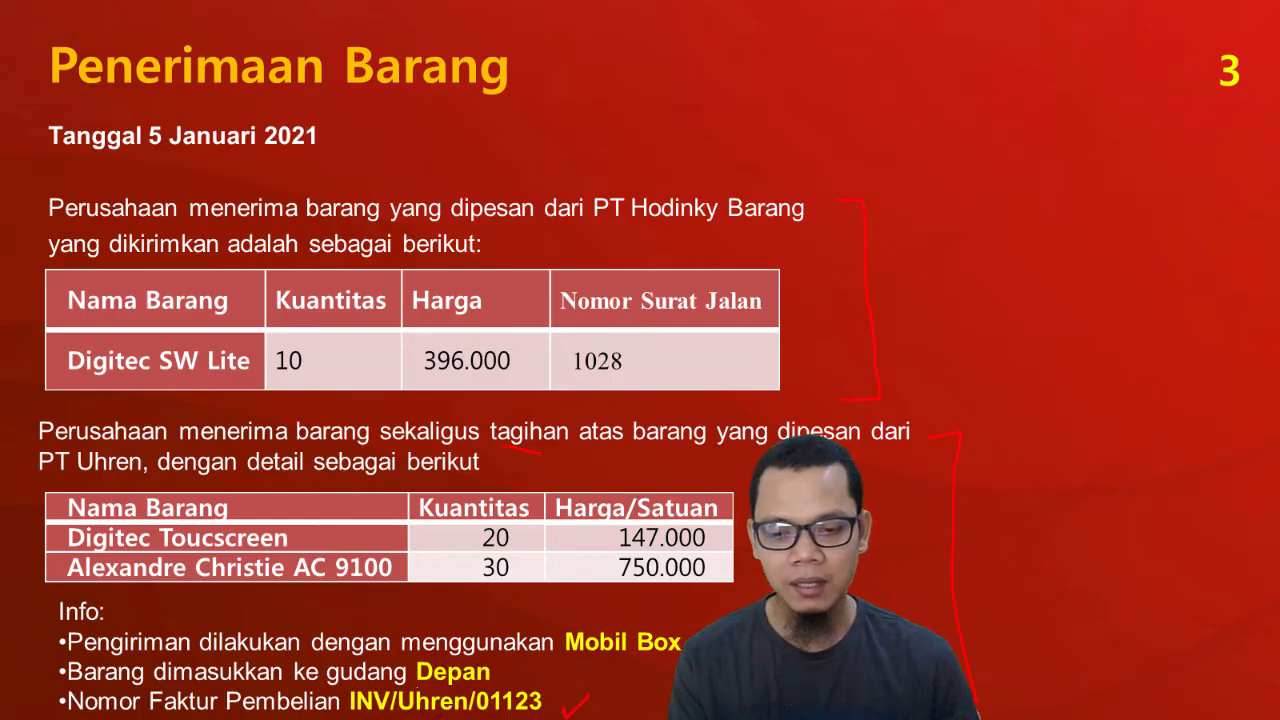
key(alt+Tab)
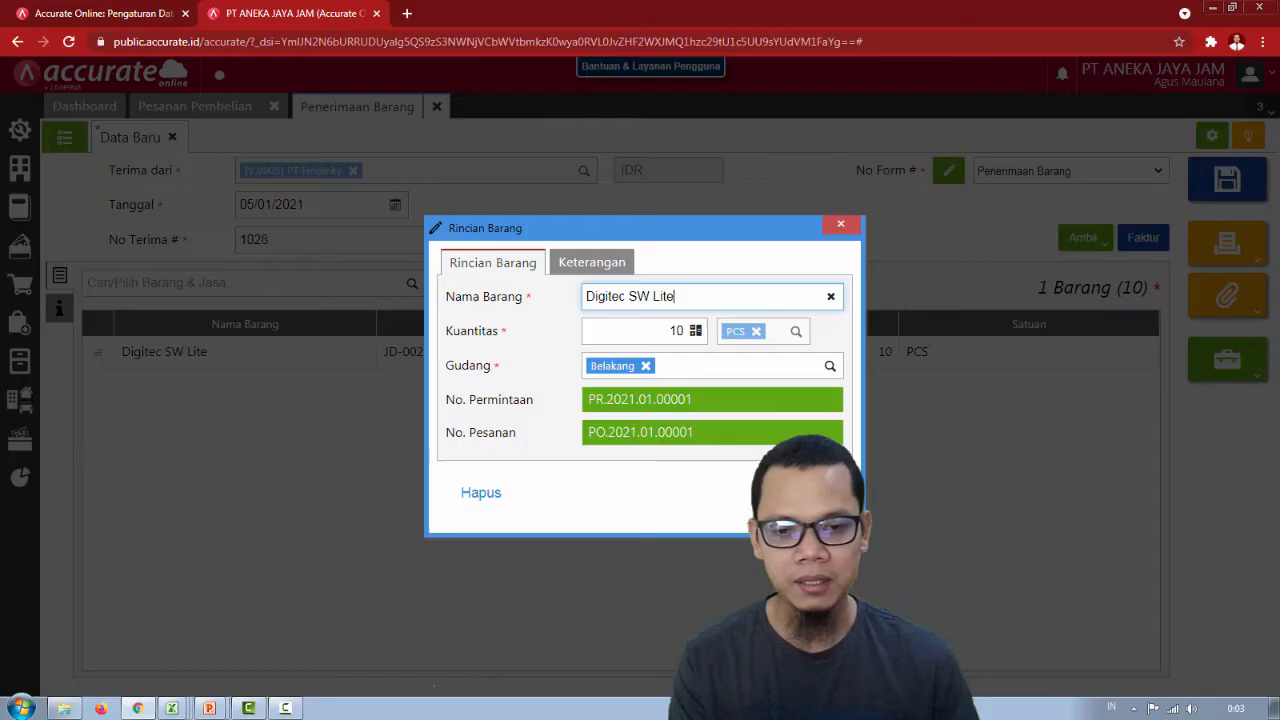
click(841, 226)
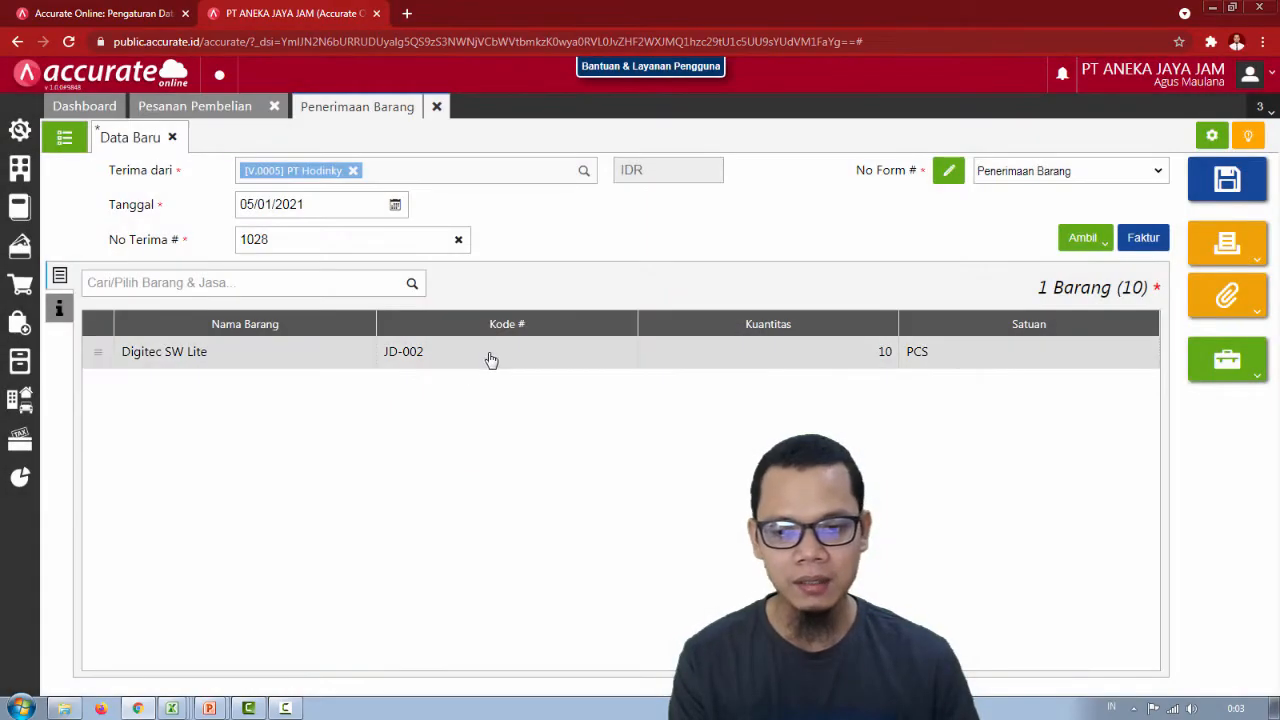
click(229, 358)
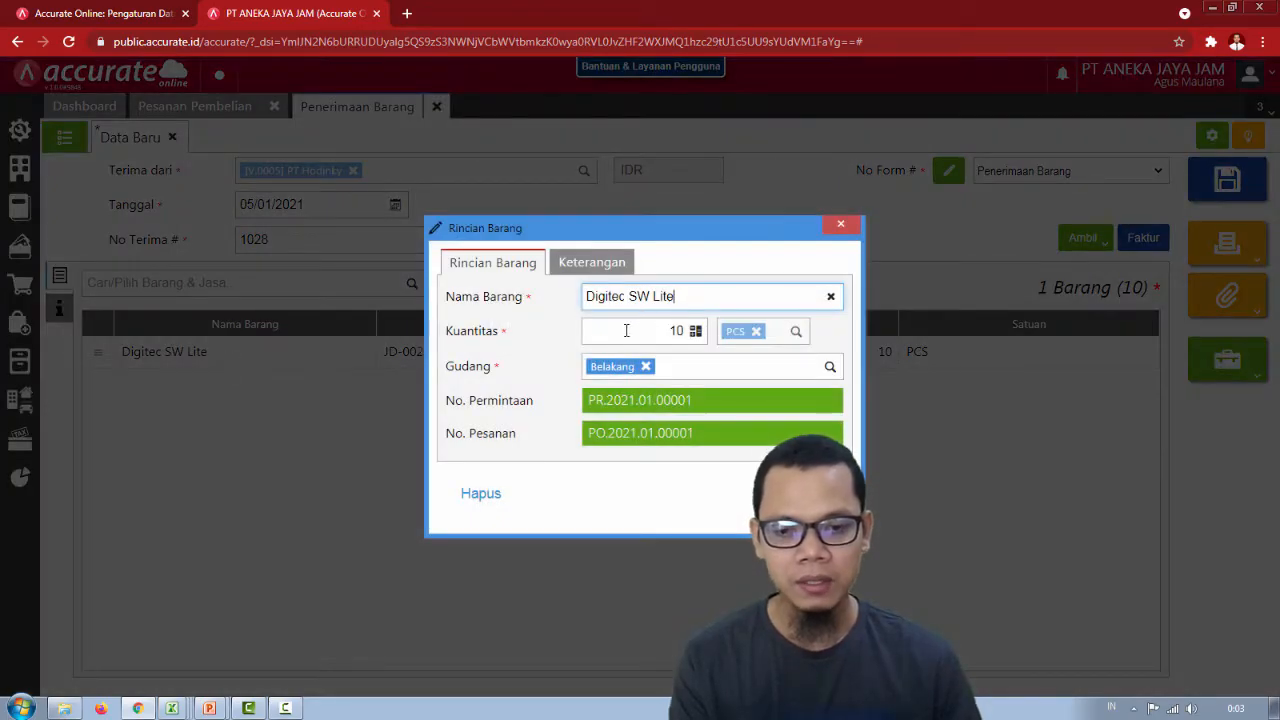
click(646, 366)
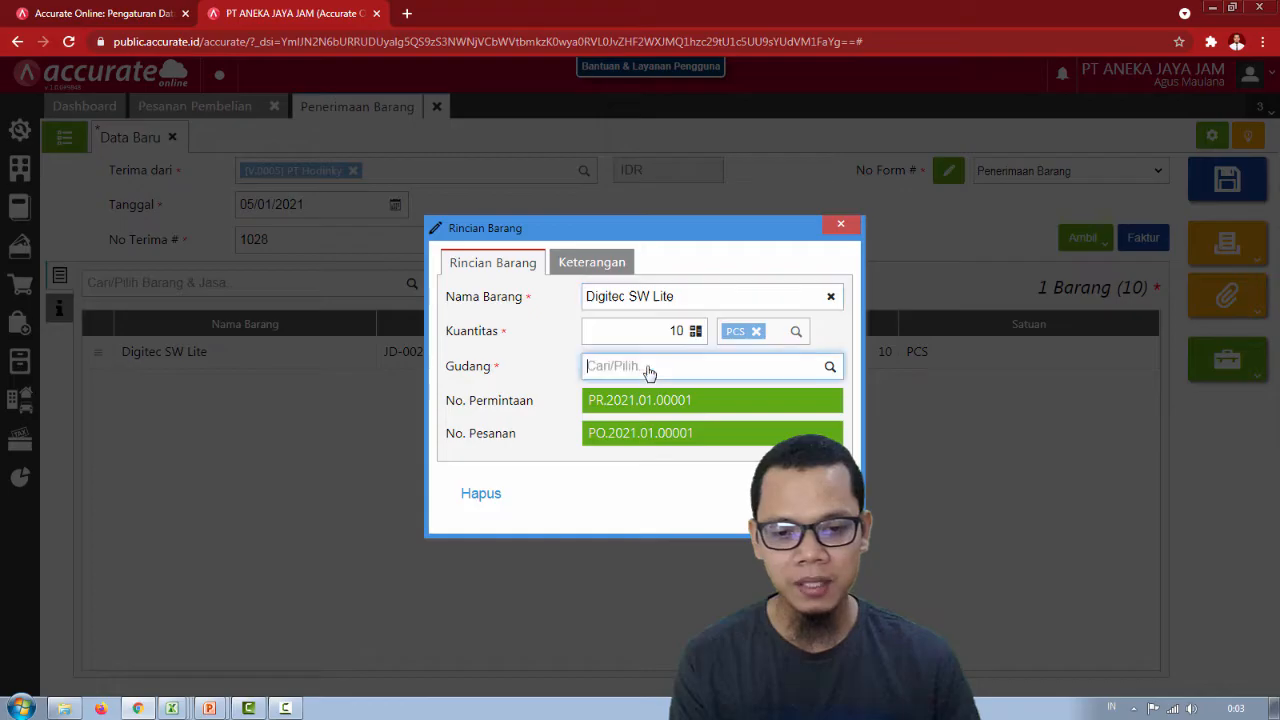
text(depan)
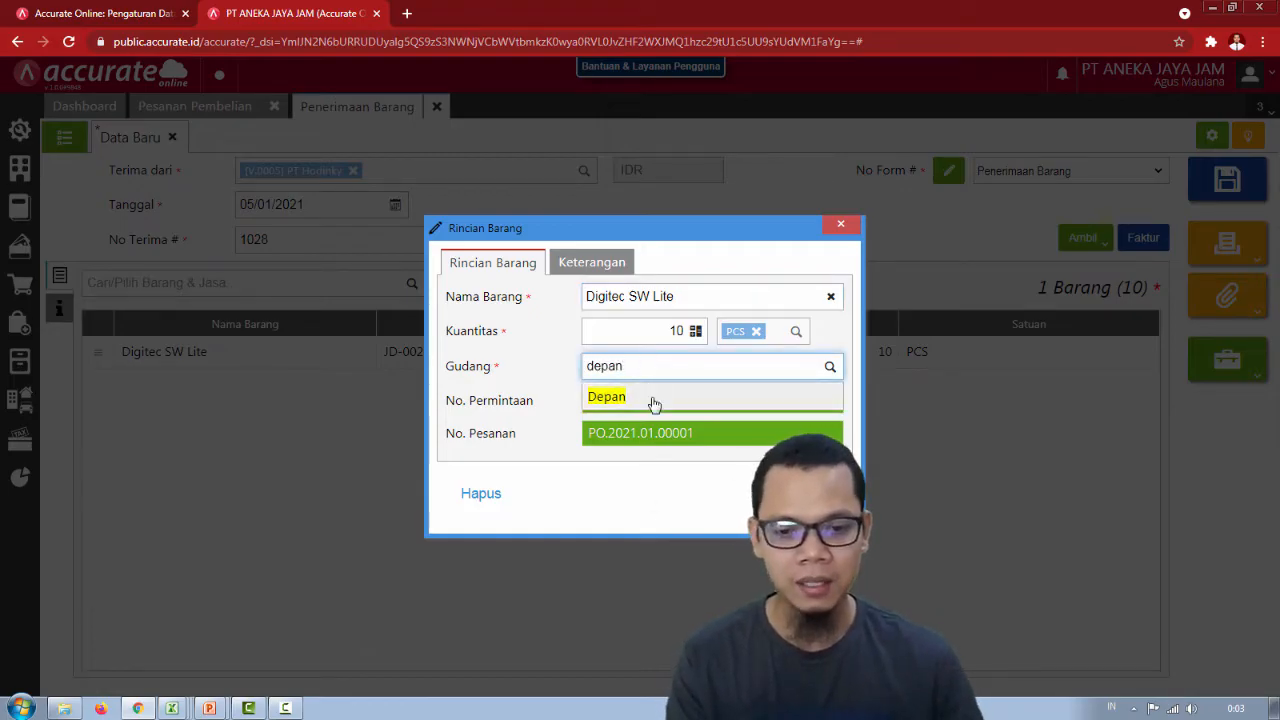
click(653, 400)
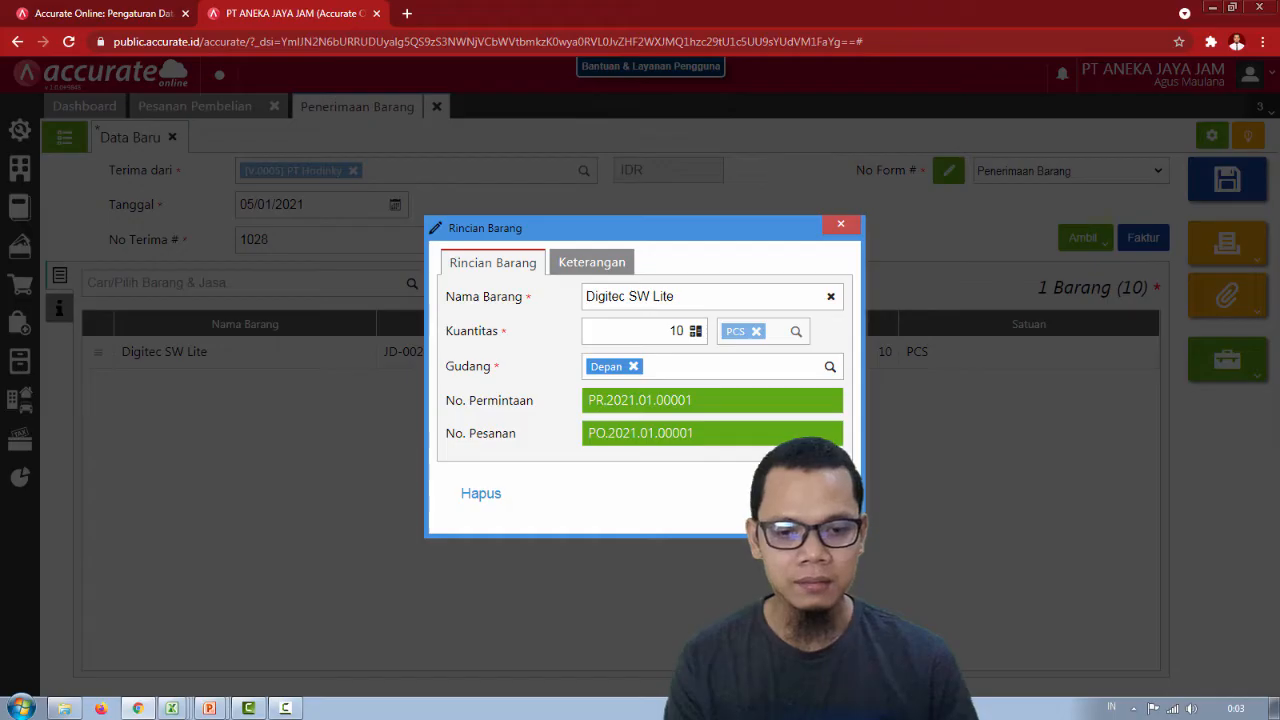
click(592, 262)
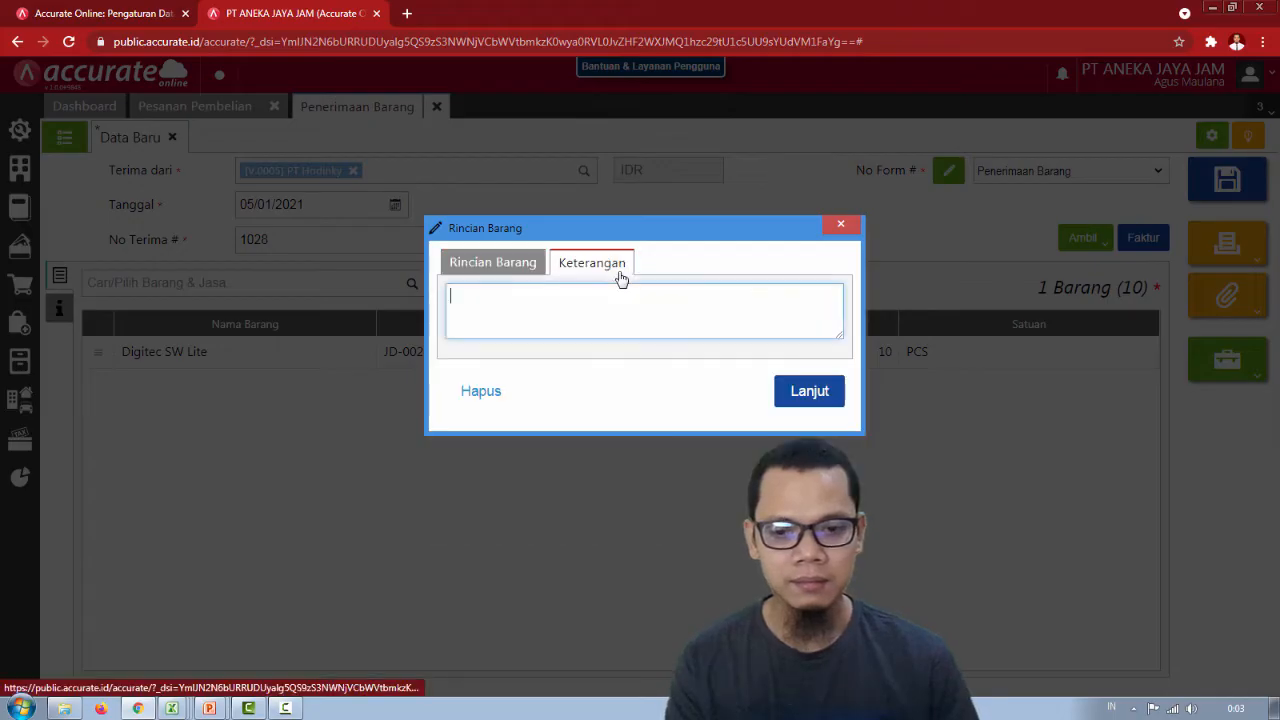
click(529, 274)
click(809, 491)
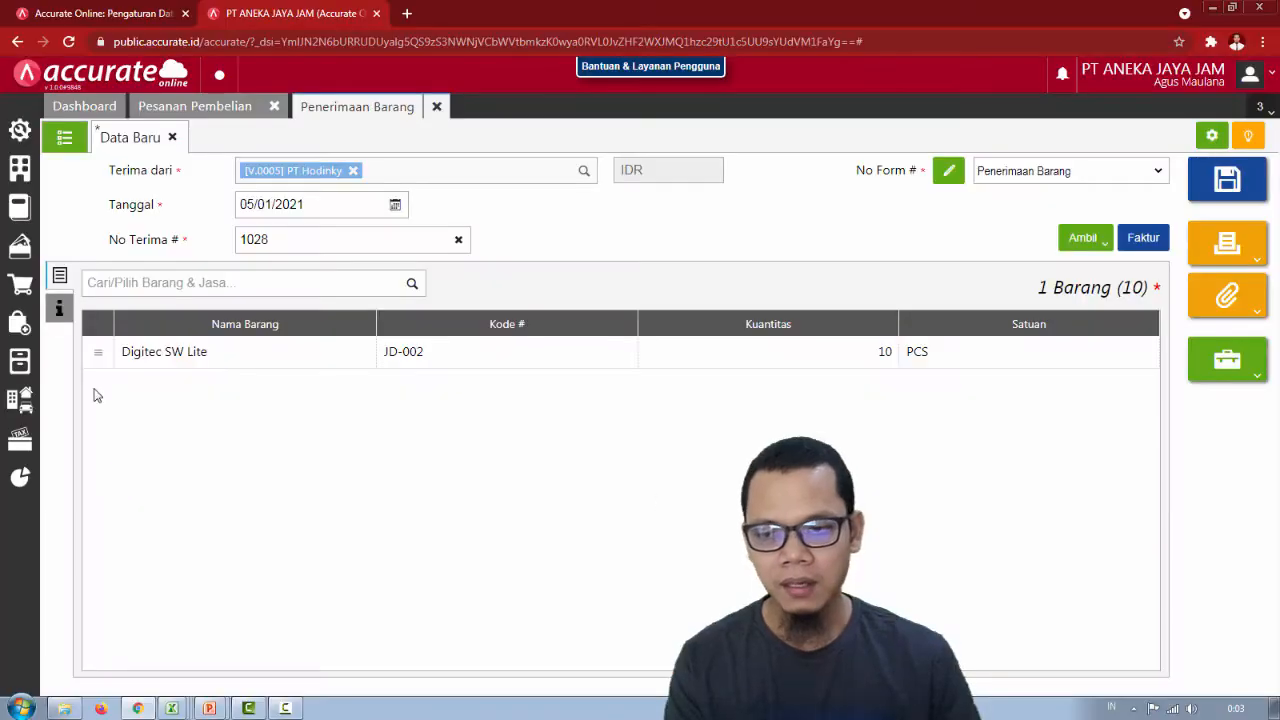
Add Mobil Box as a new shipping method and assign it to the goods receipt's Pengiriman in the additional information.
click(59, 308)
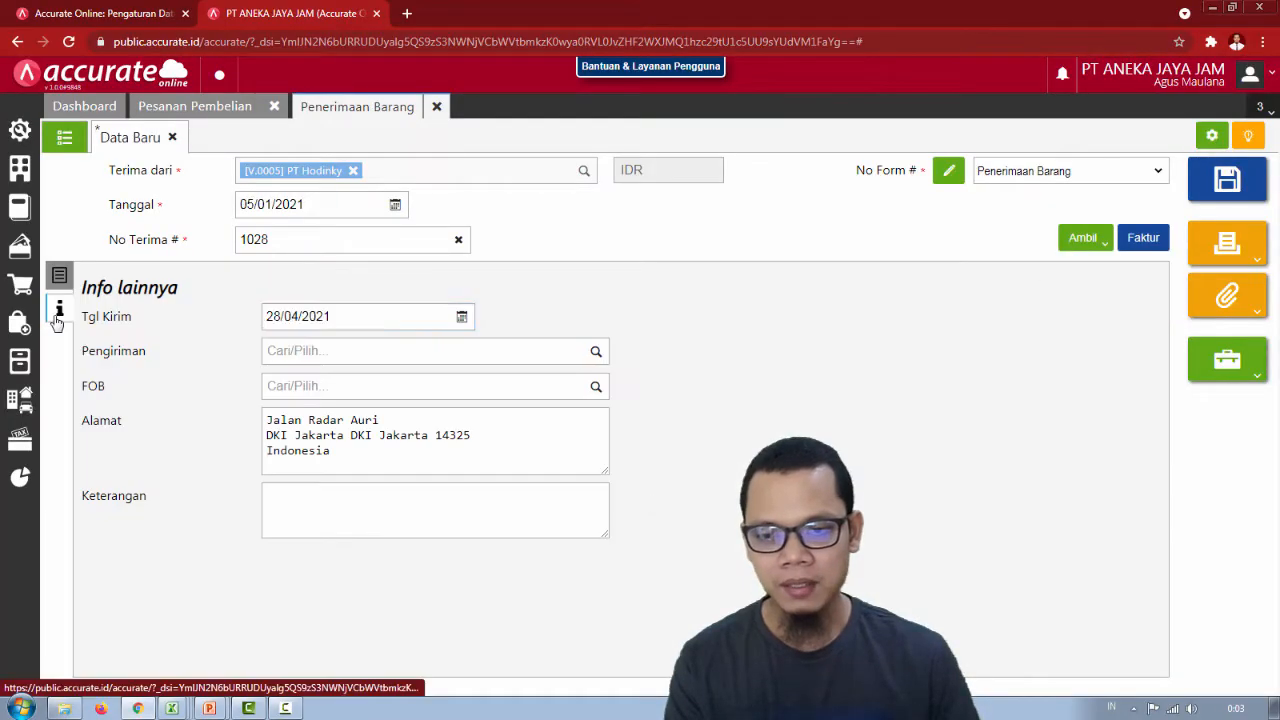
click(334, 349)
text(Mob)
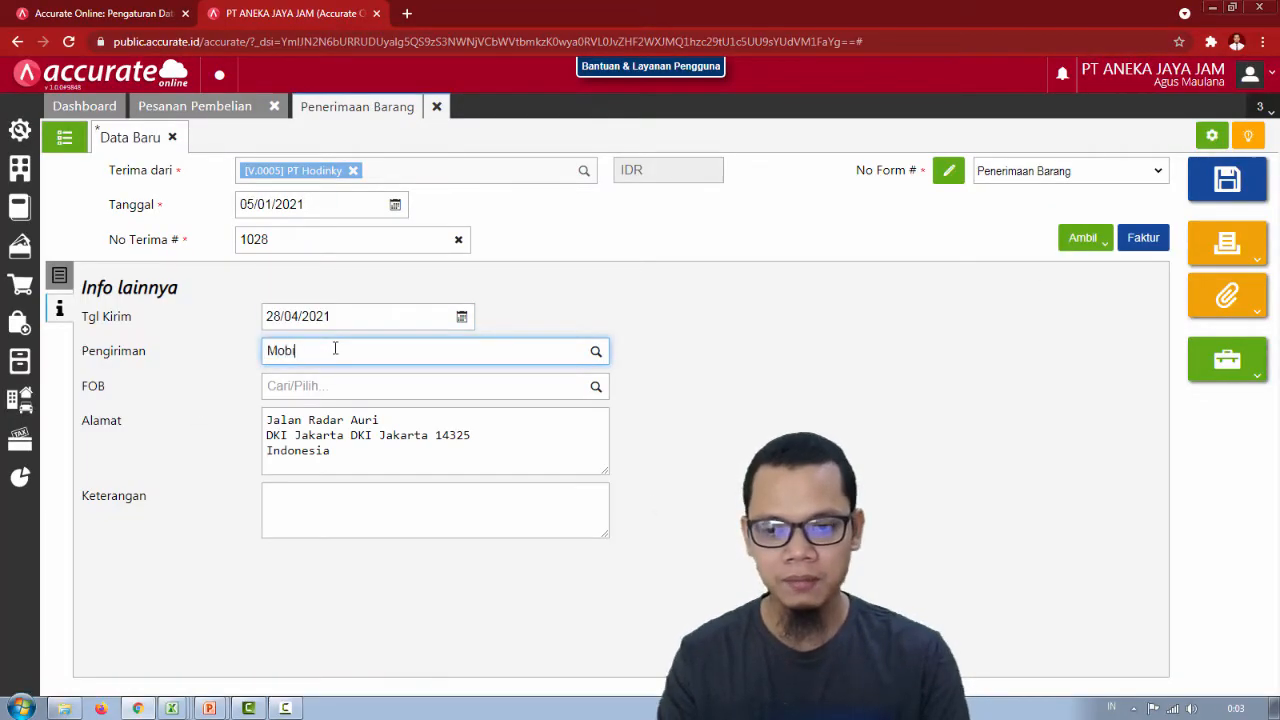
text(il Box)
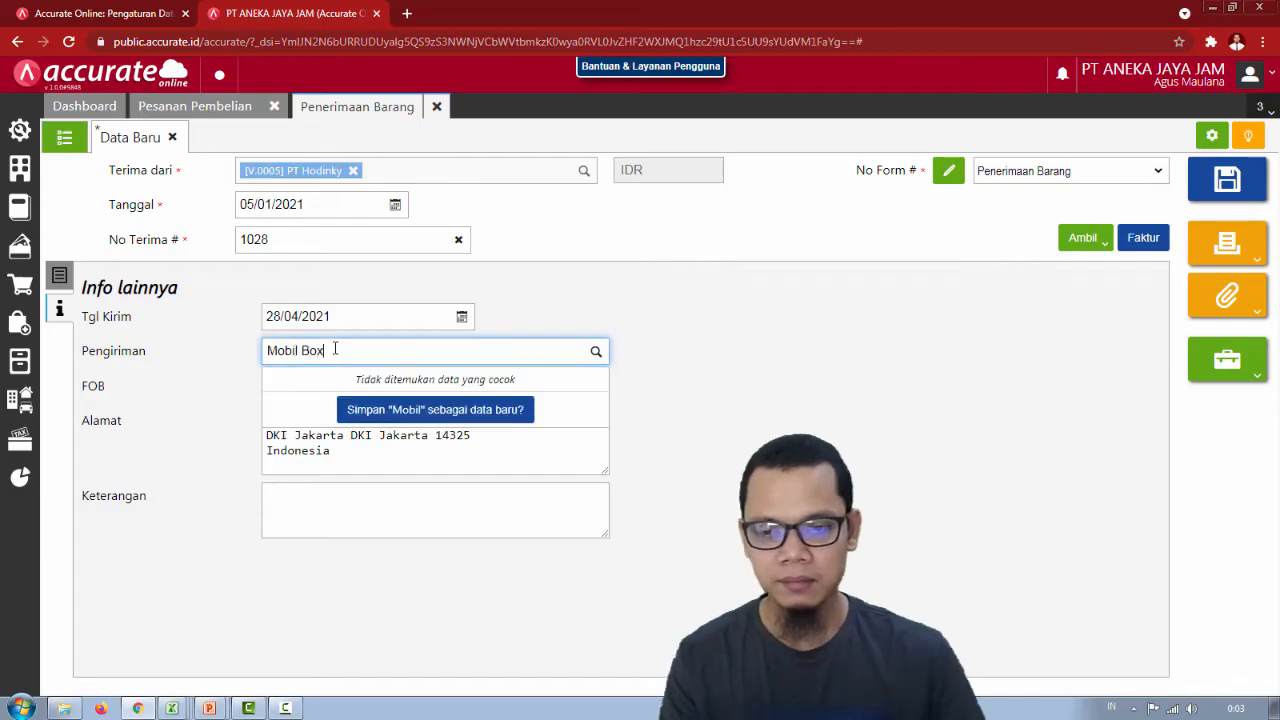
click(410, 414)
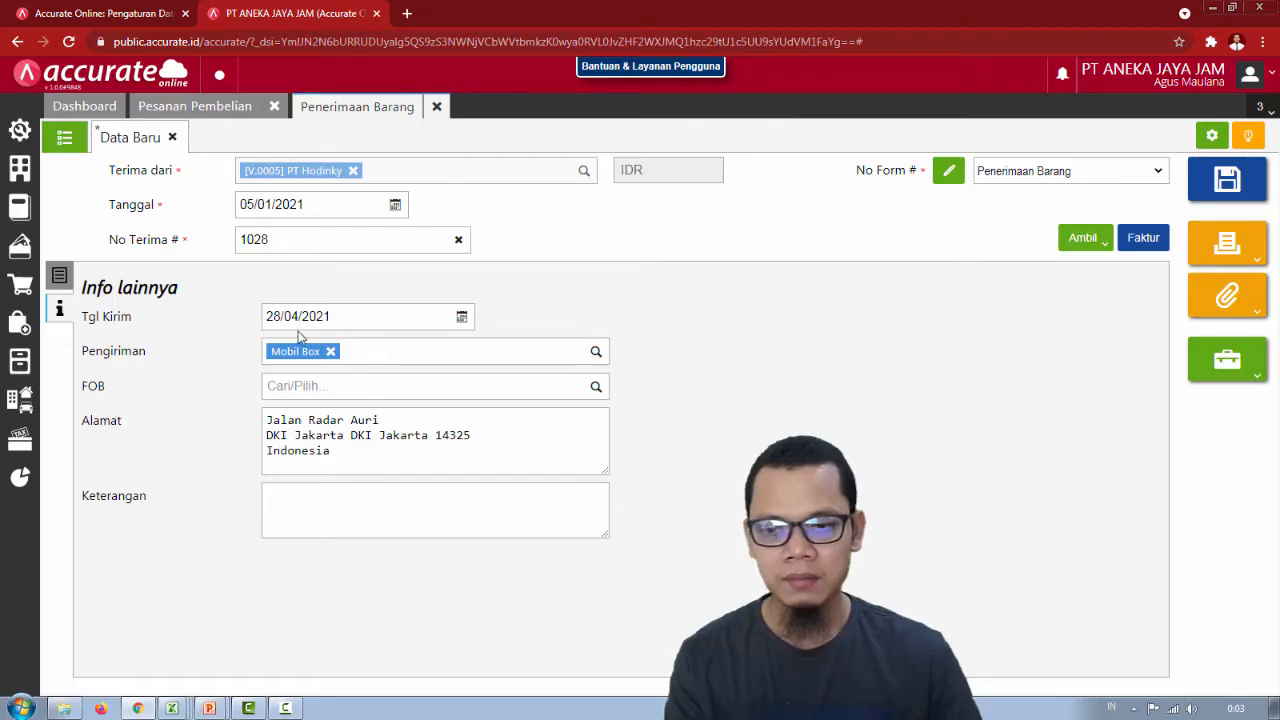
Check the PT Hodinky receipt against the Penerimaan Barang slide and save it.
key(alt+Tab)
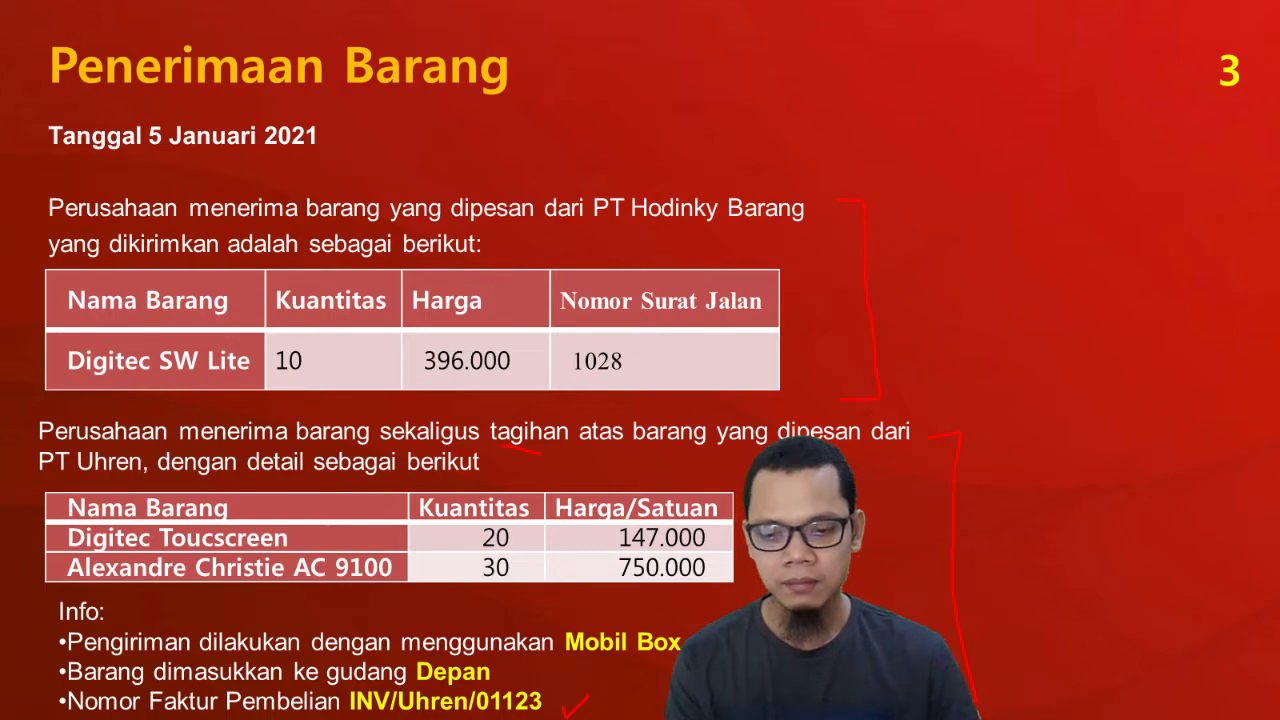
key(alt+Tab)
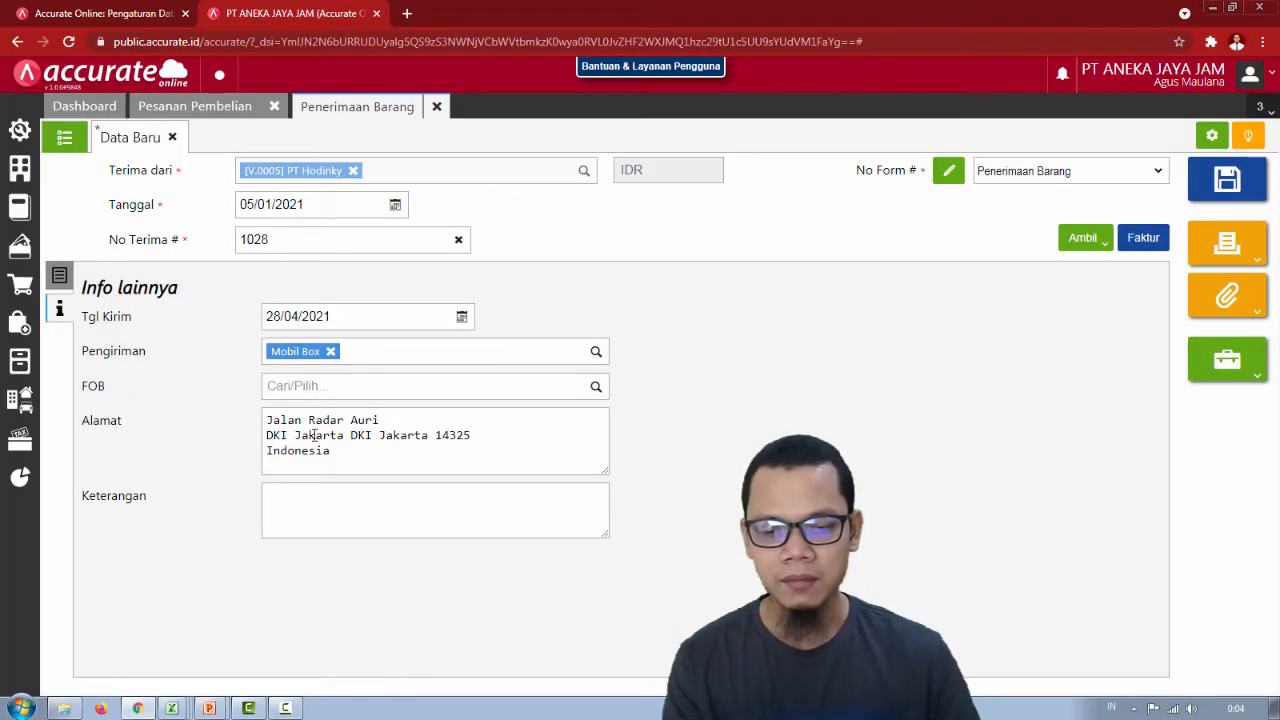
key(alt+Tab)
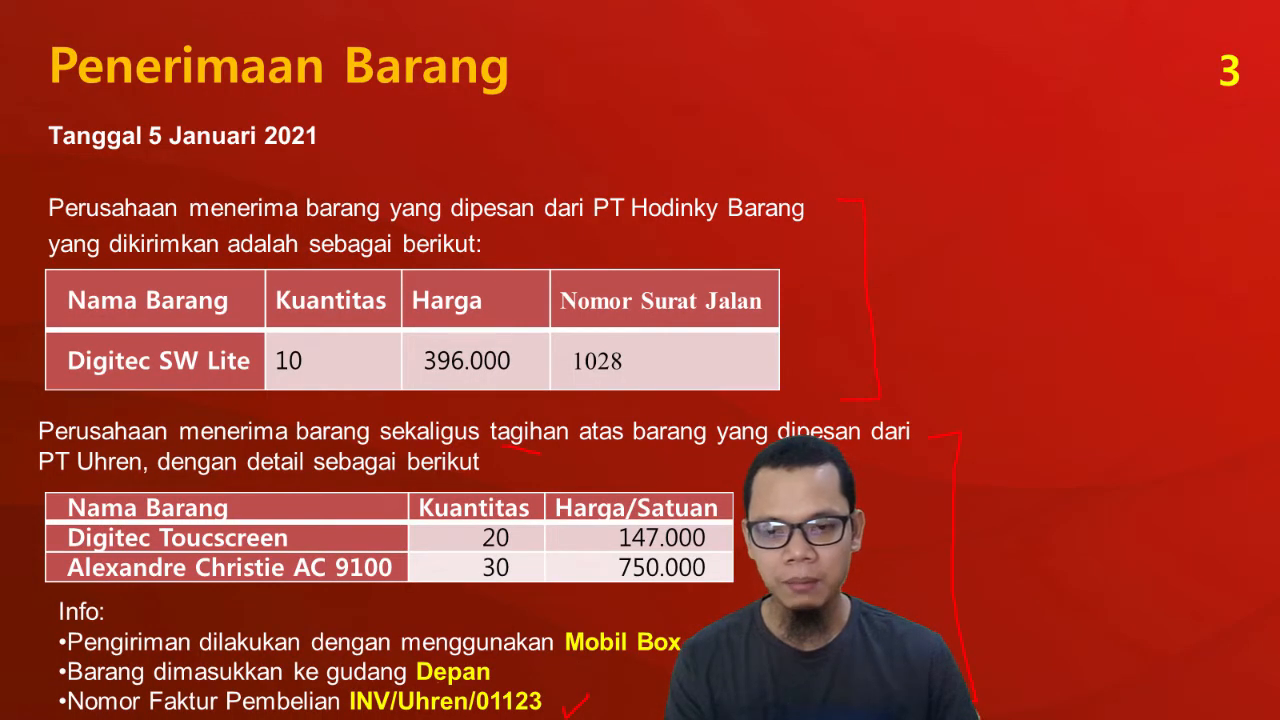
key(alt+Tab)
click(59, 276)
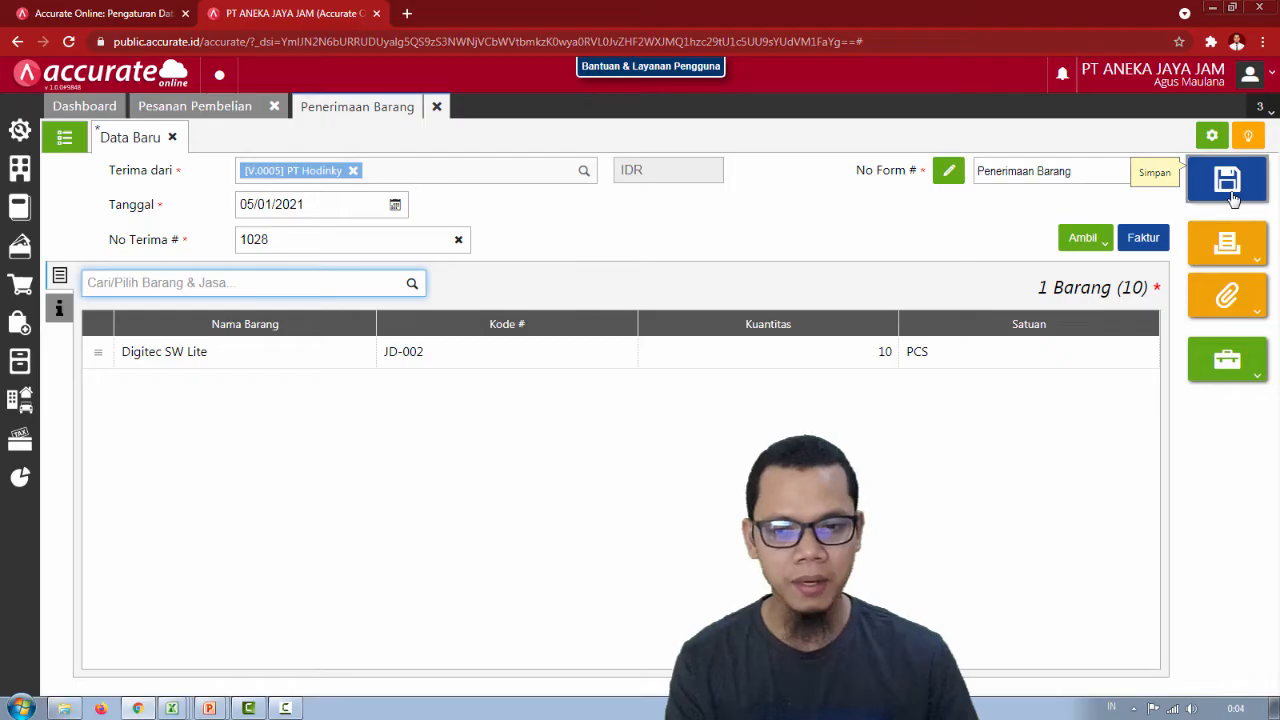
click(1230, 182)
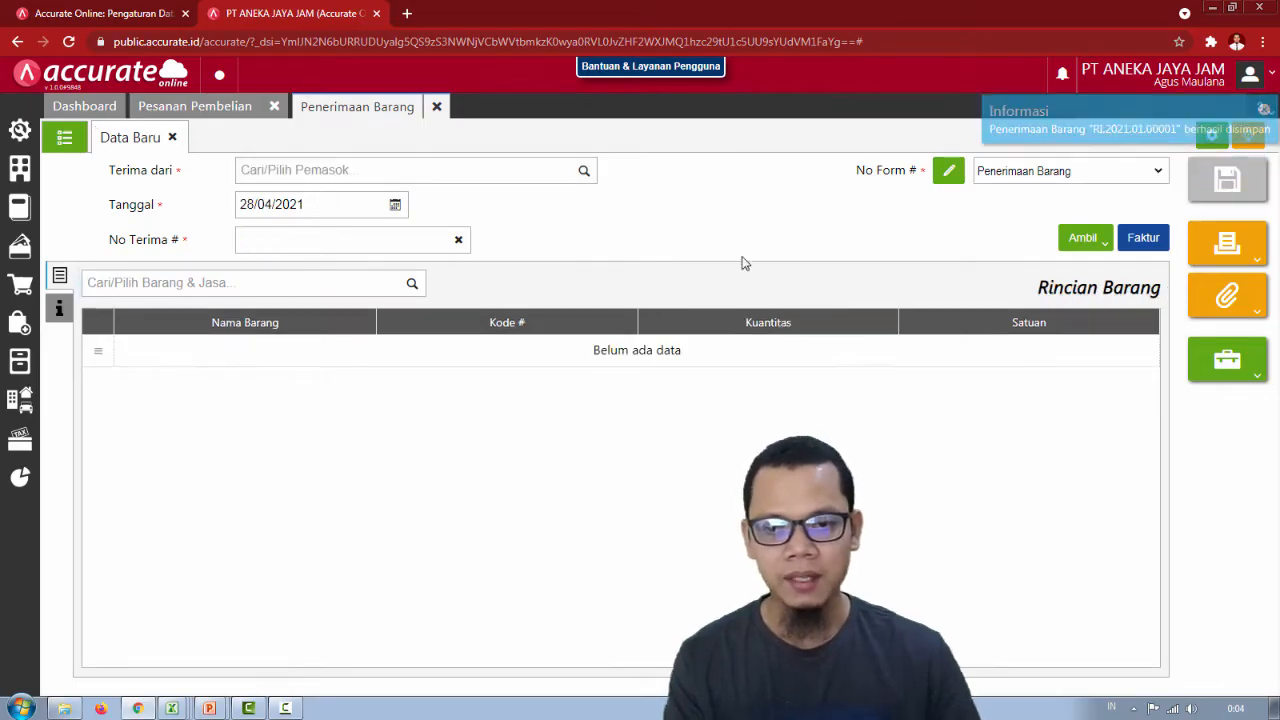
Close the goods receipt form, open the PT. Uhren purchase order from the order list, and compare its items with the slide.
click(430, 116)
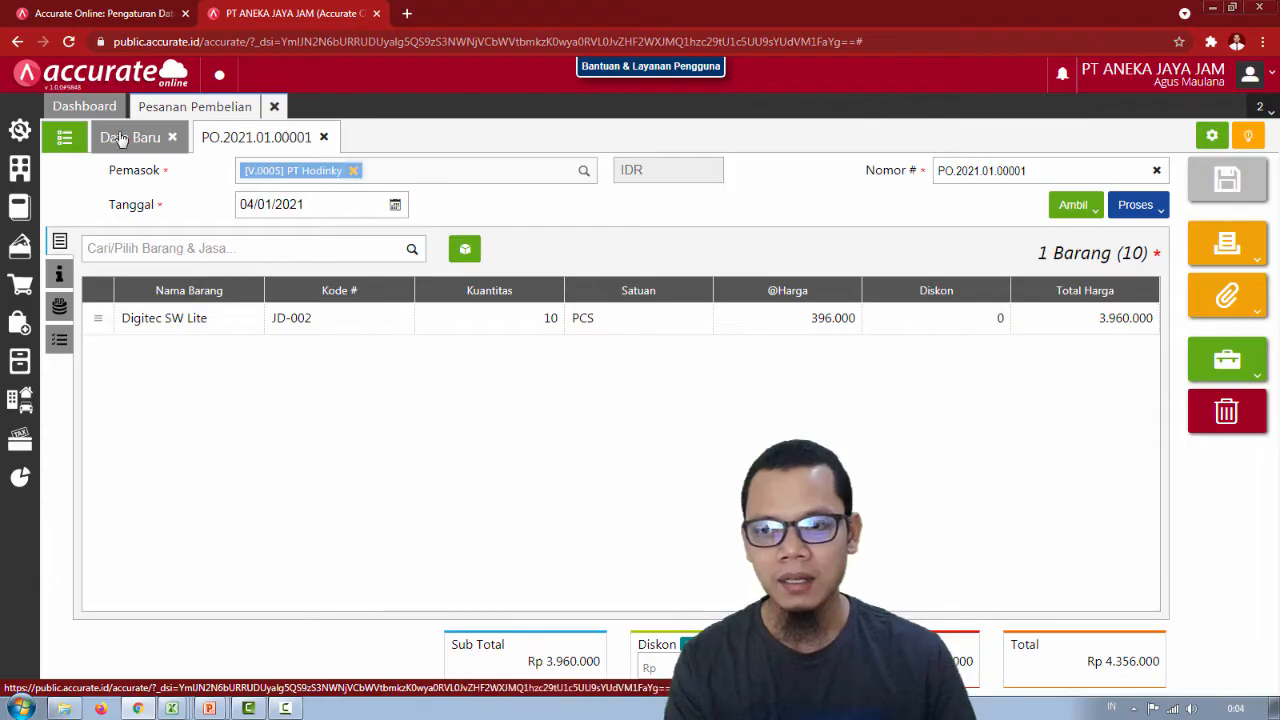
click(63, 137)
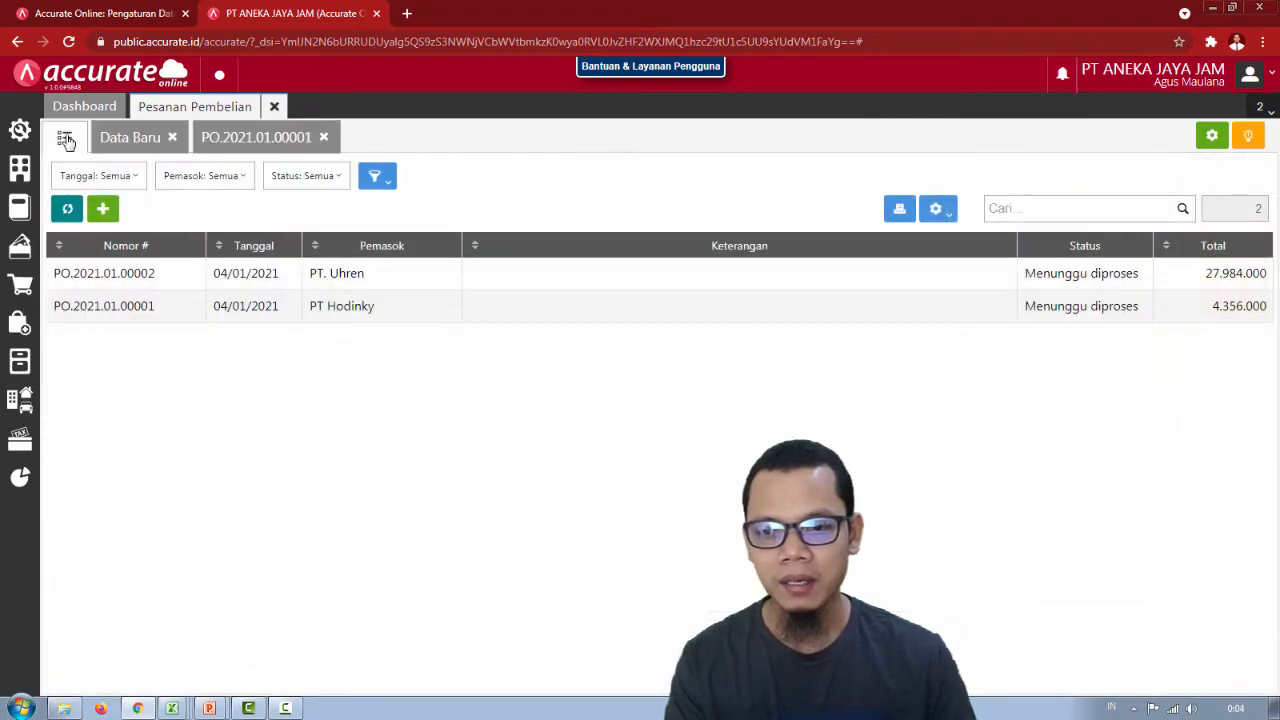
click(340, 287)
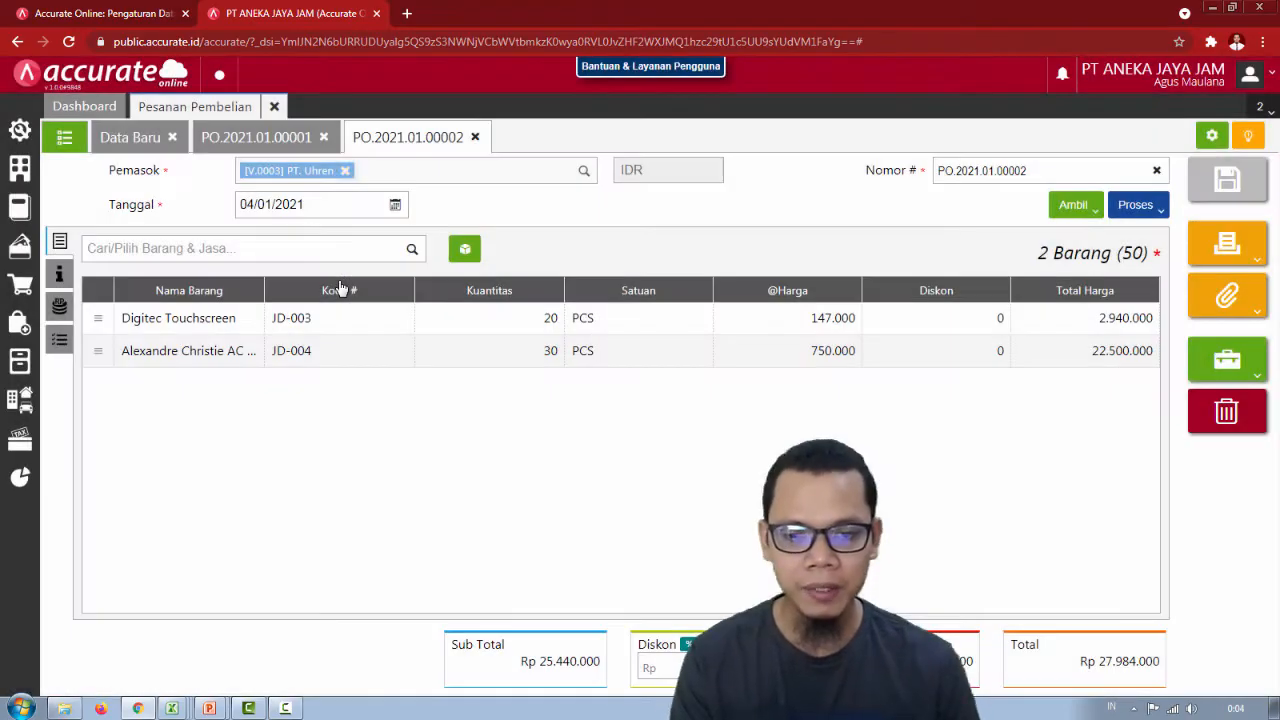
key(alt+Tab)
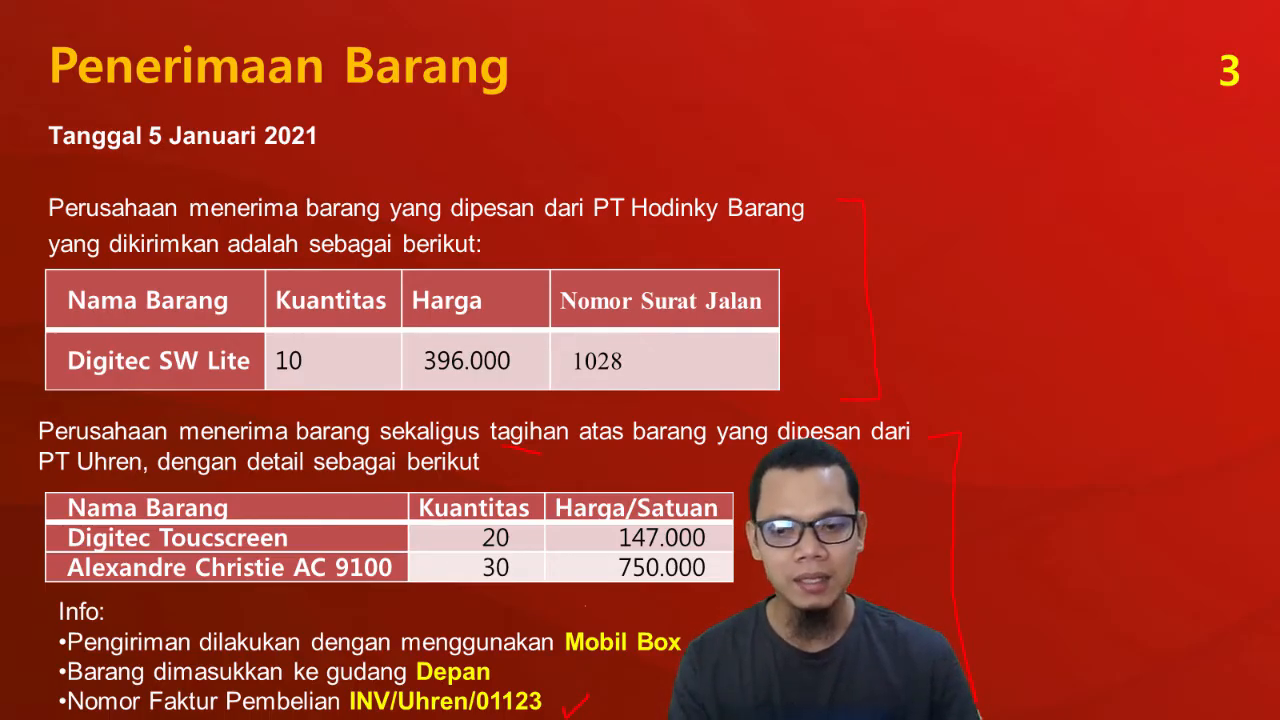
key(alt+Tab)
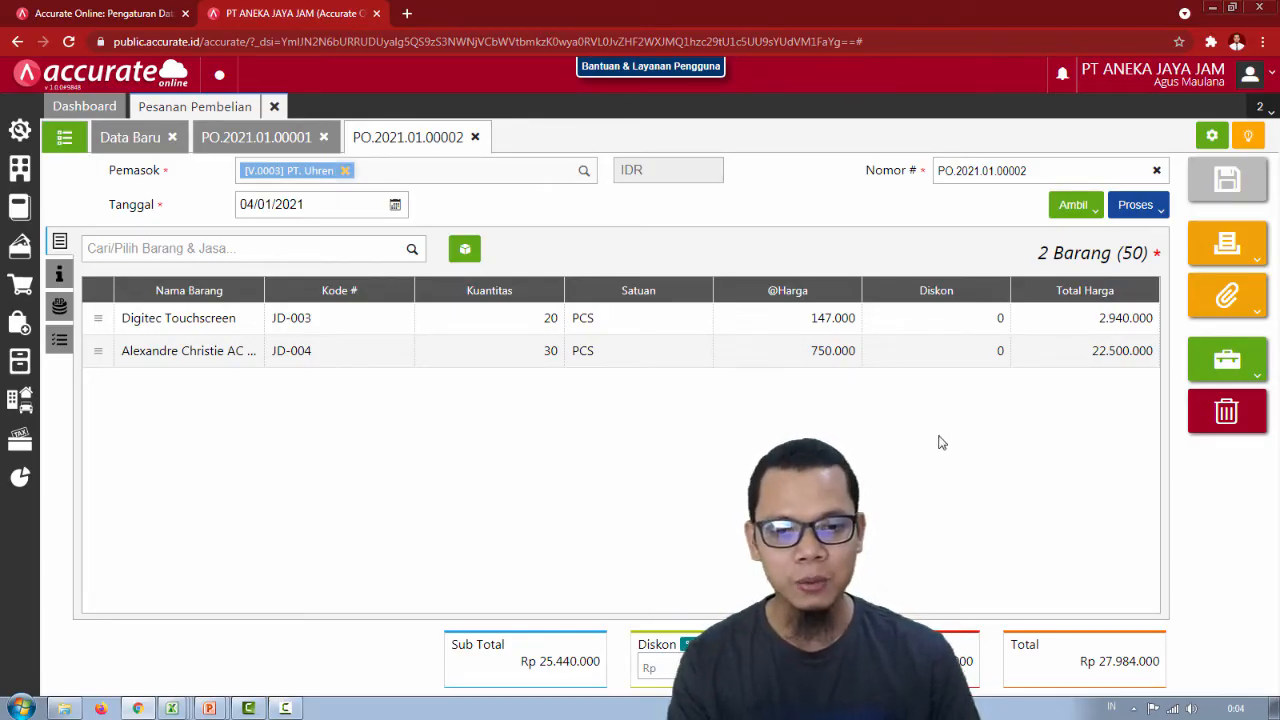
Process the PT. Uhren purchase order into a purchase invoice (Faktur) dated 05/01/2021.
click(1136, 206)
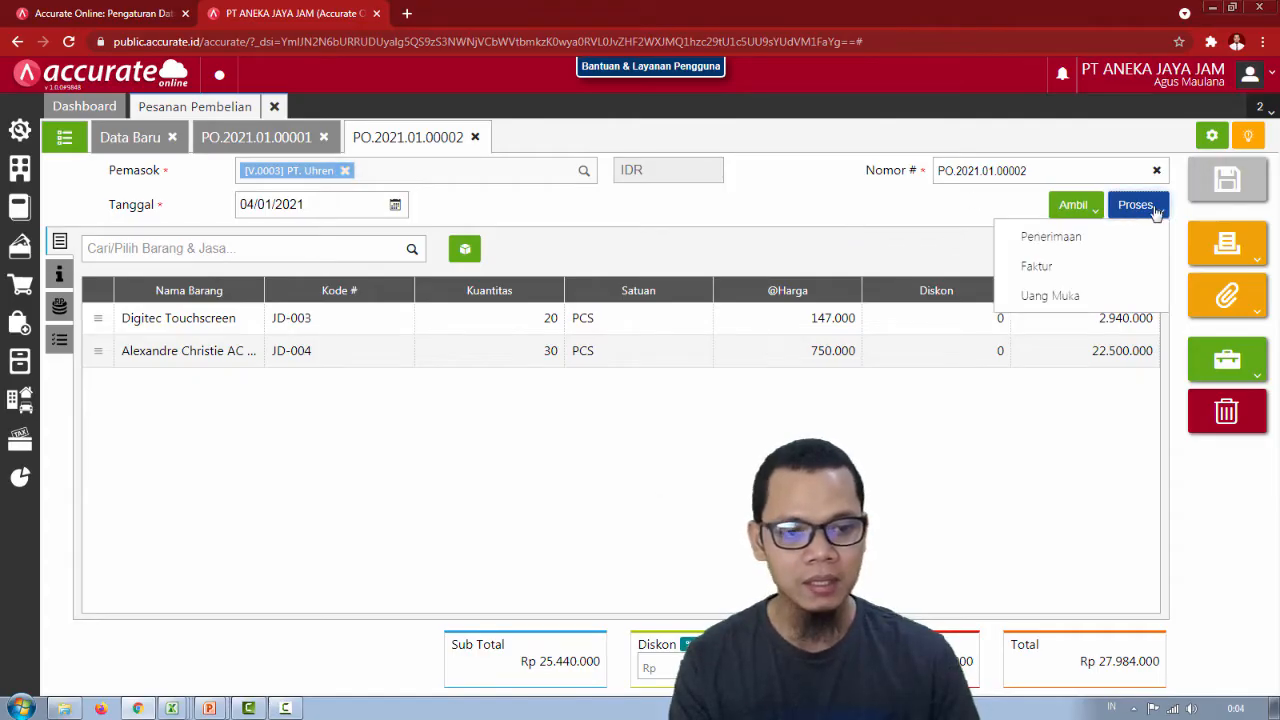
click(1080, 268)
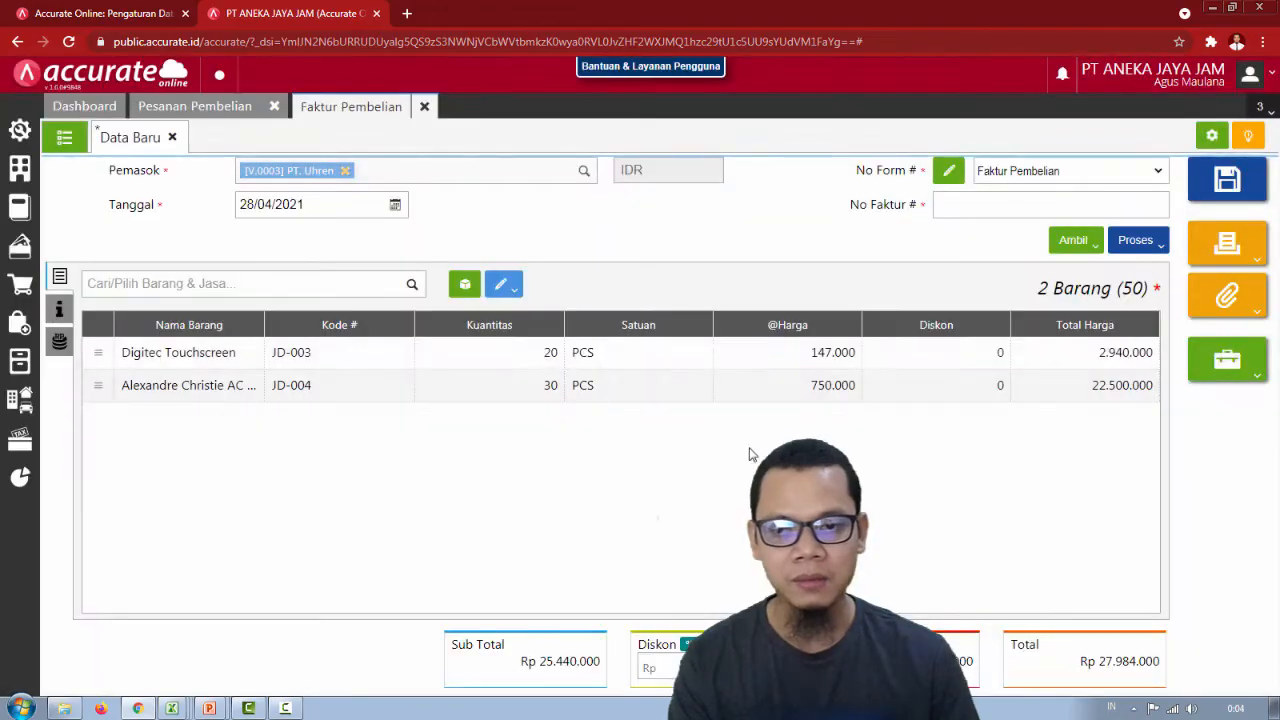
click(297, 206)
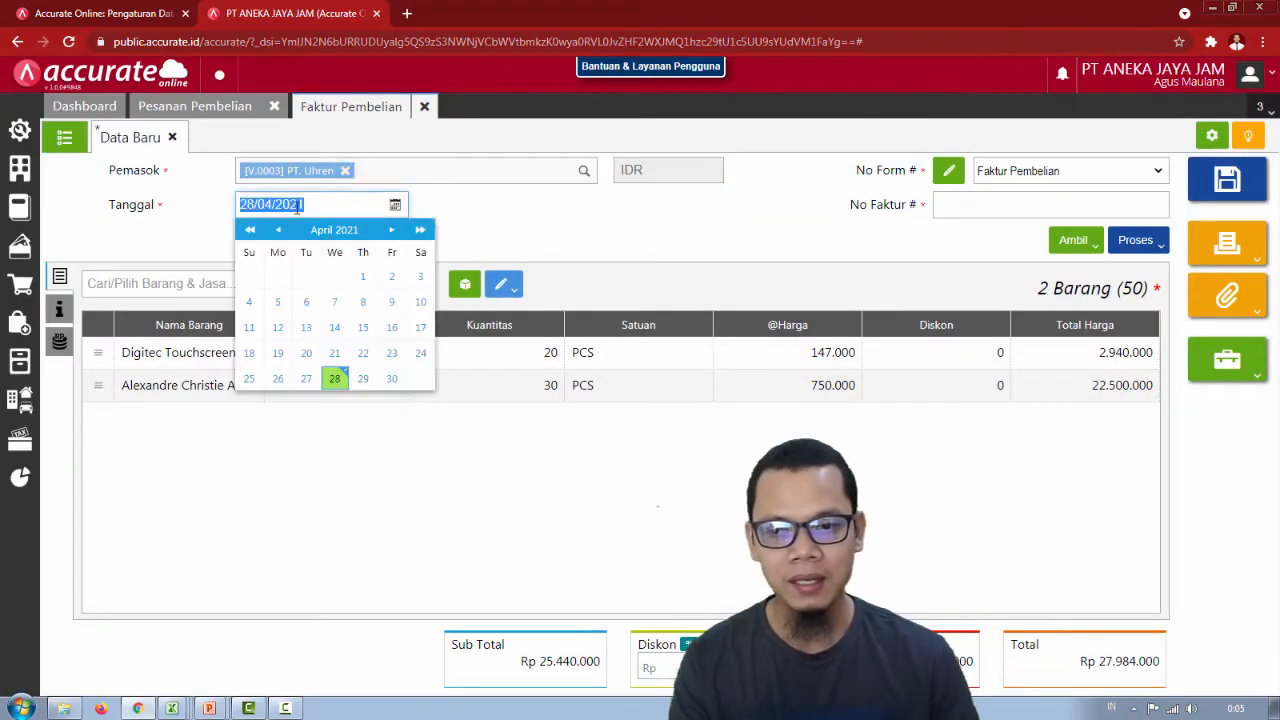
text(05/01/)
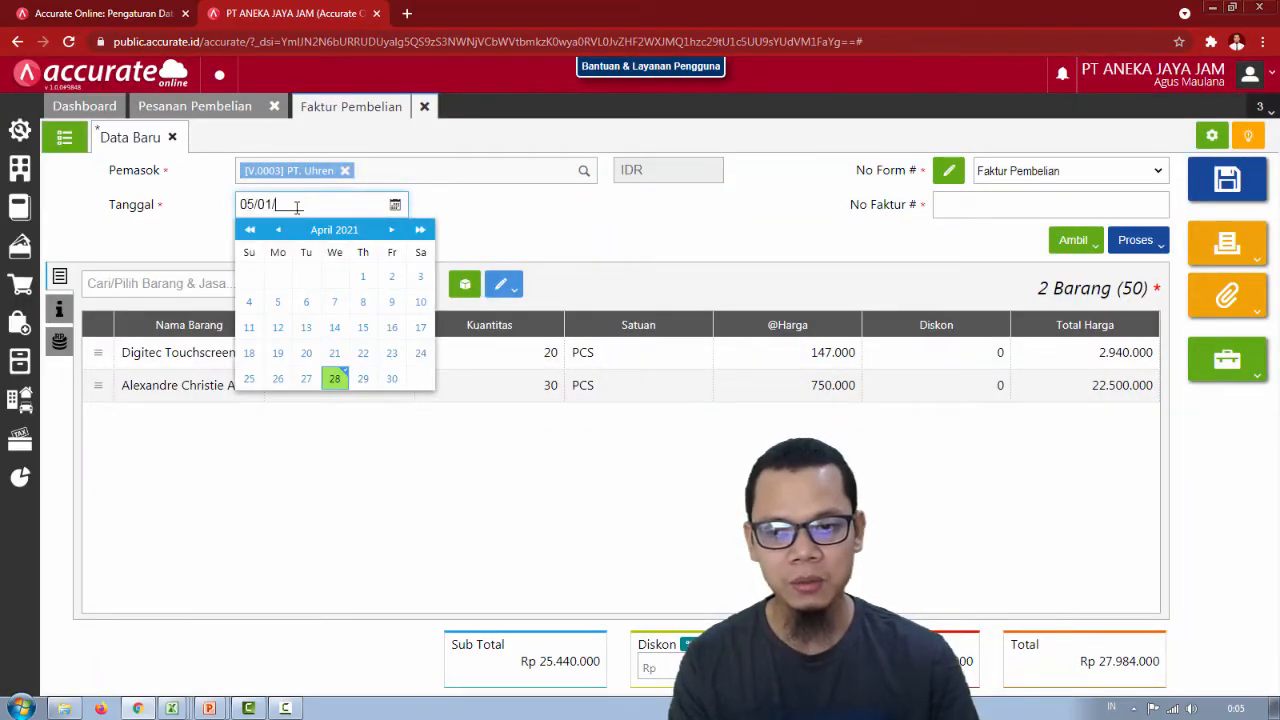
text(2021)
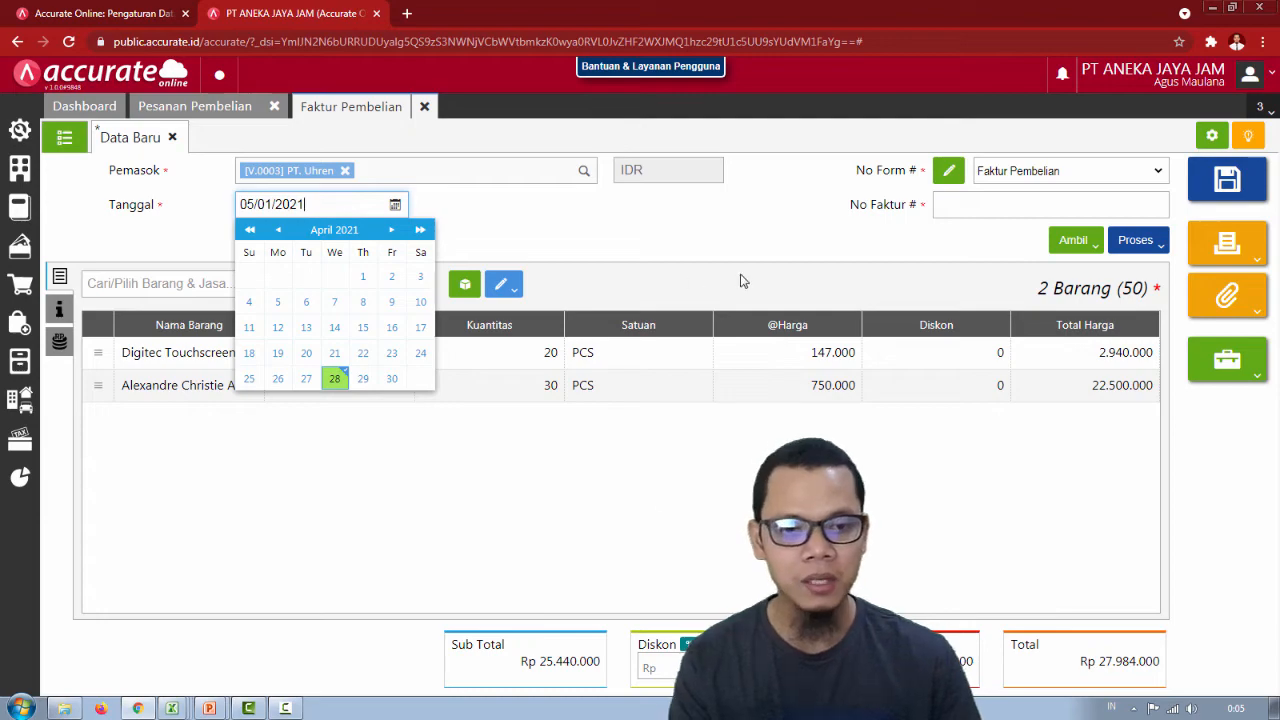
click(915, 218)
Enter INV/Uhren/01123 from the slide as the PT. Uhren purchase invoice number, and return to the Penerimaan Barang slide.
click(998, 204)
key(alt+Tab)
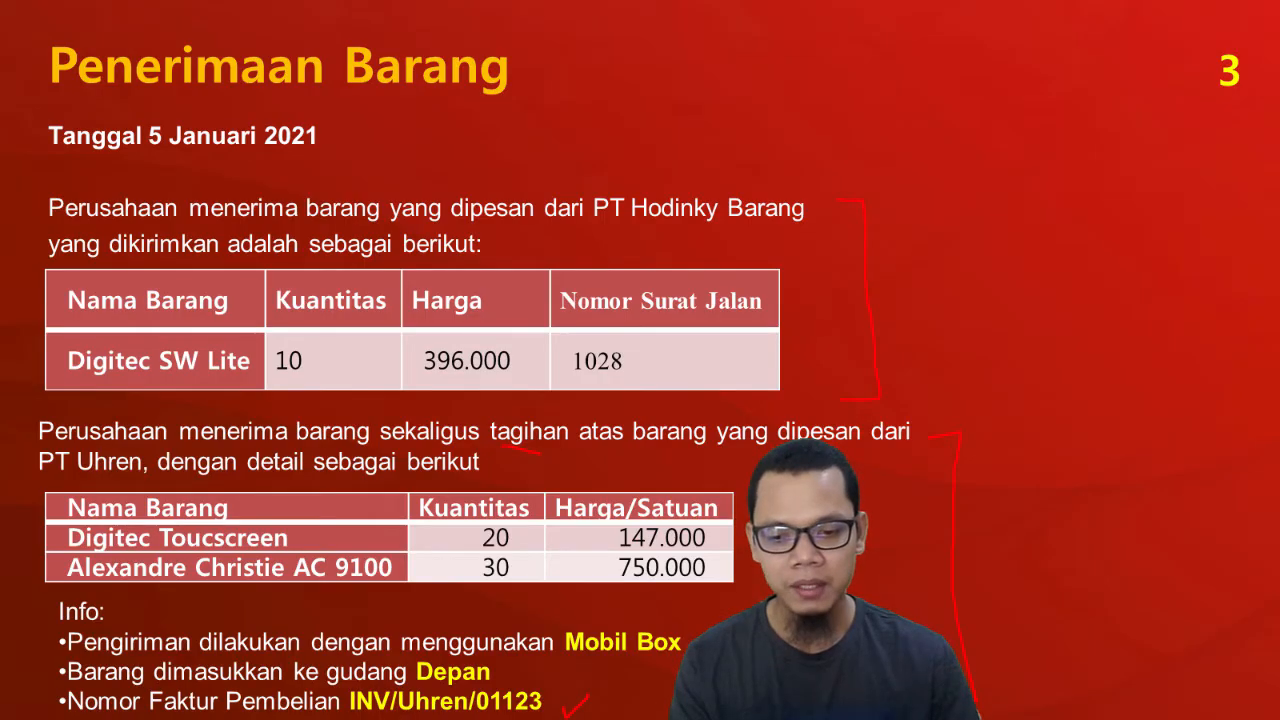
key(alt+Tab)
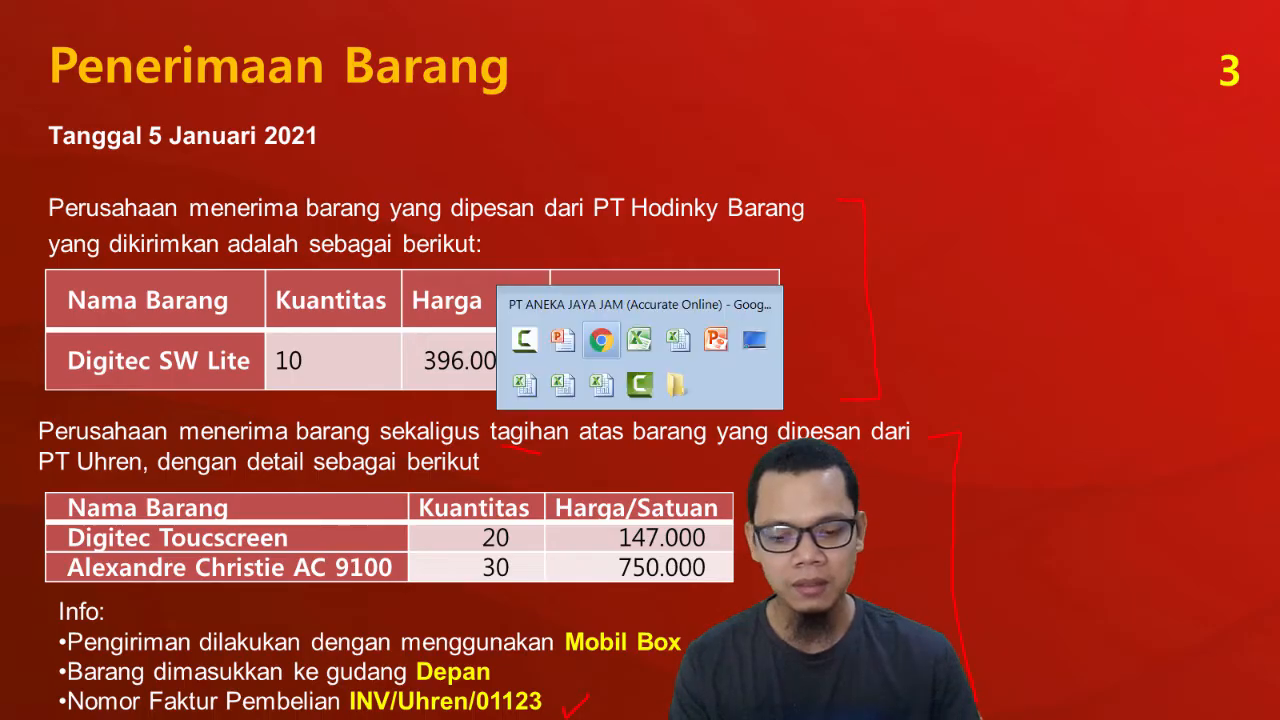
text(INV/)
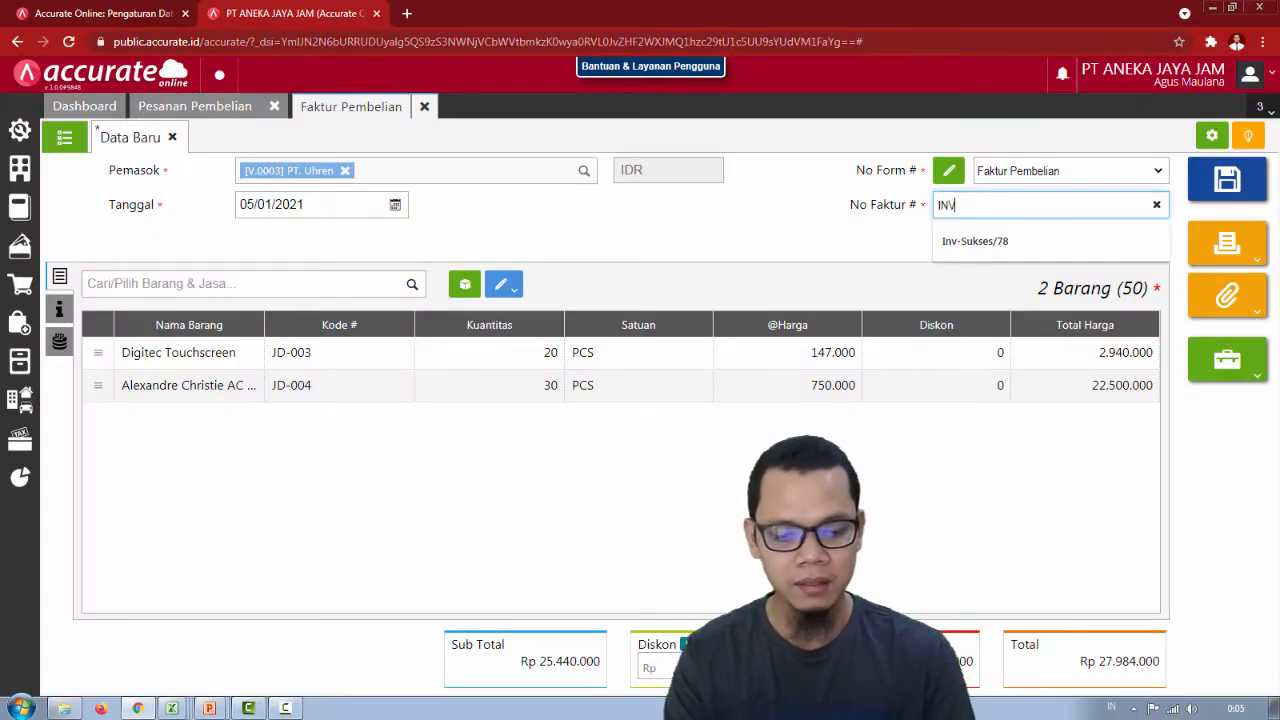
text(Uhren)
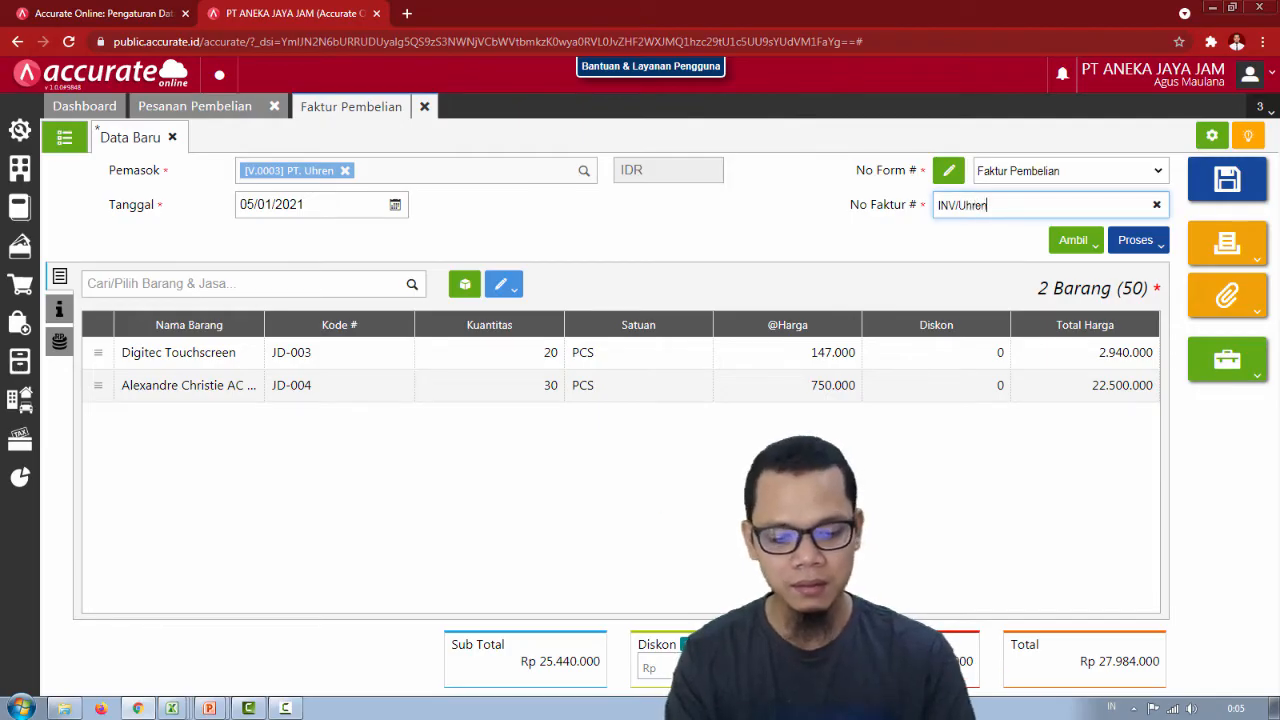
key(alt+Tab)
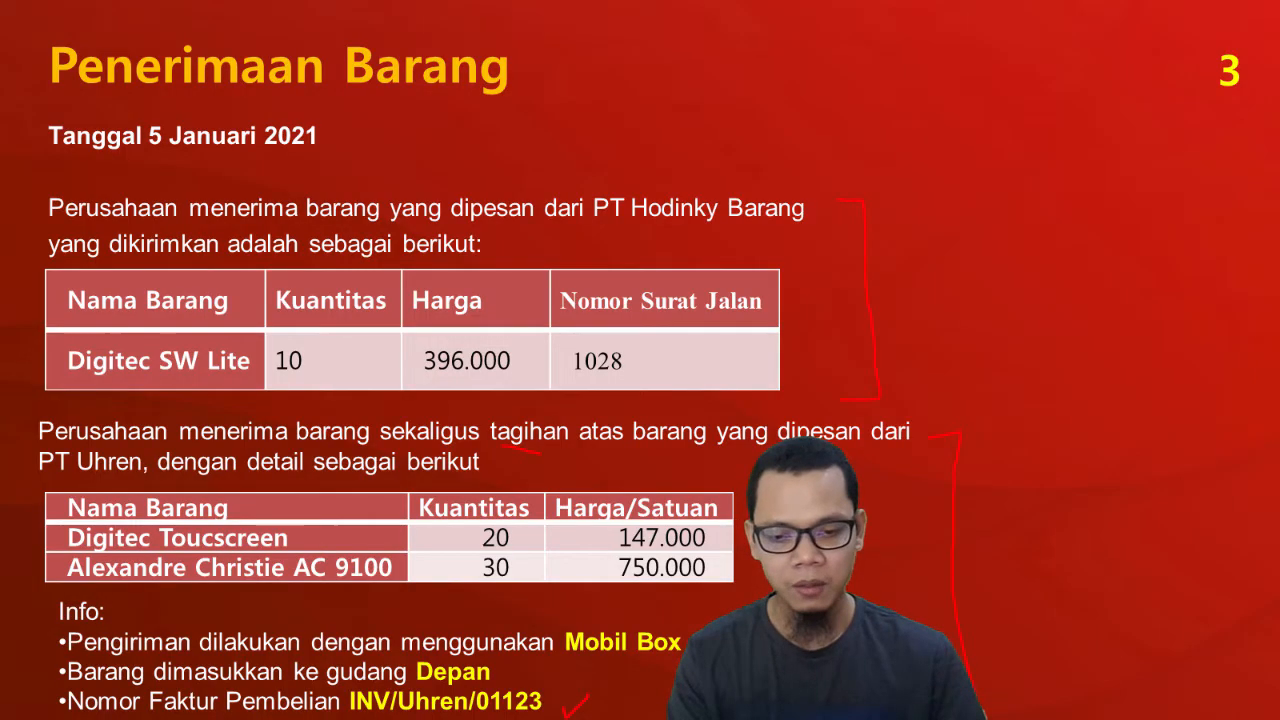
key(alt+Tab)
text(0)
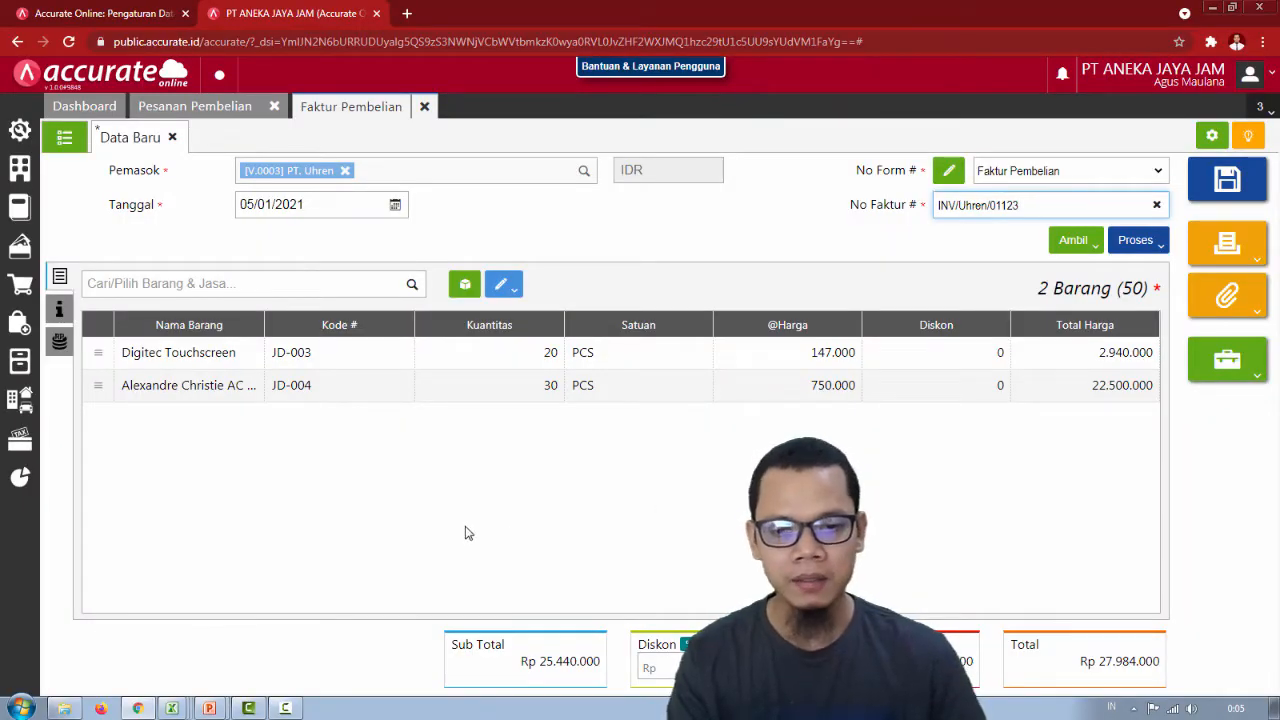
key(alt+Tab)
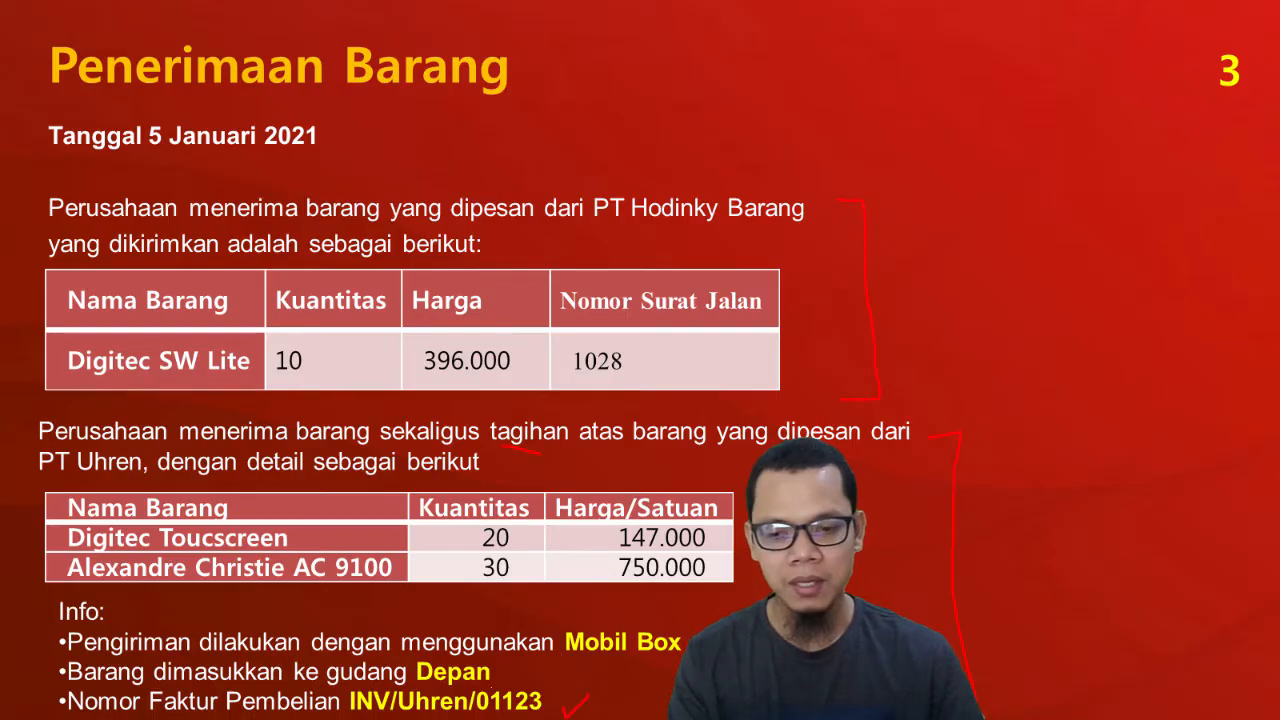
Set the shipping method of the PT. Uhren purchase invoice to Mobil Box.
key(alt+Tab)
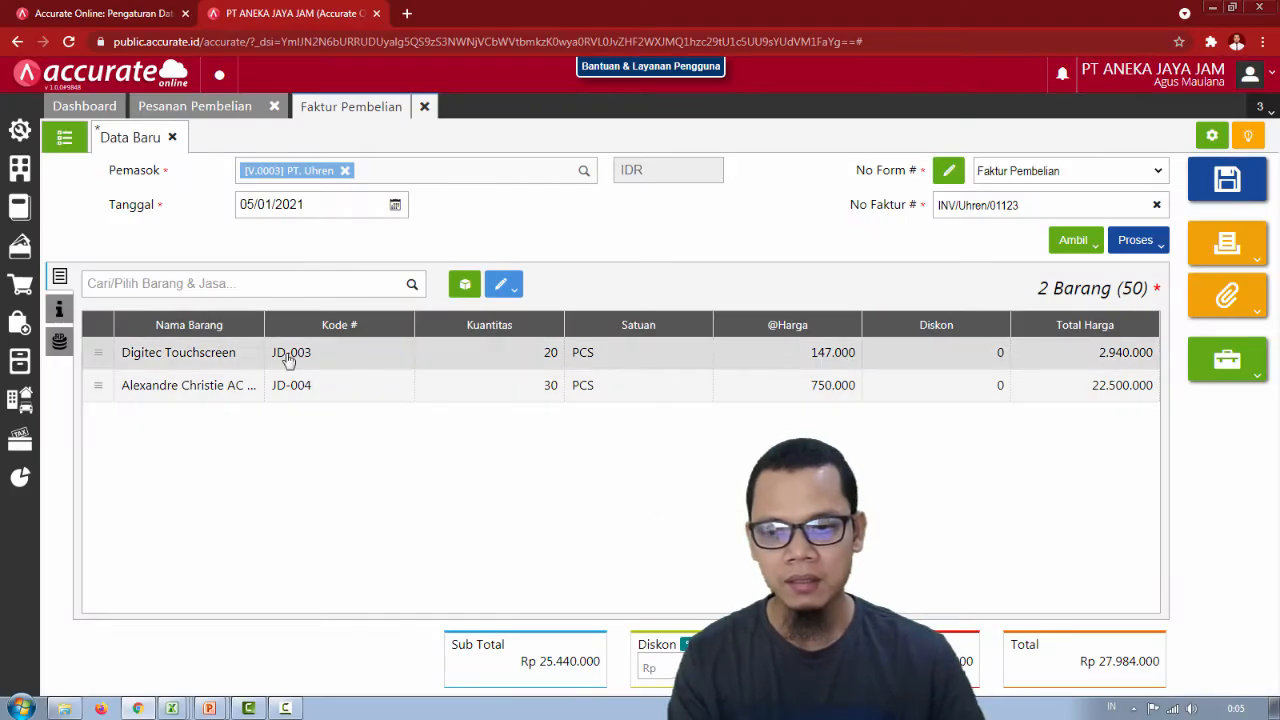
click(59, 309)
click(350, 322)
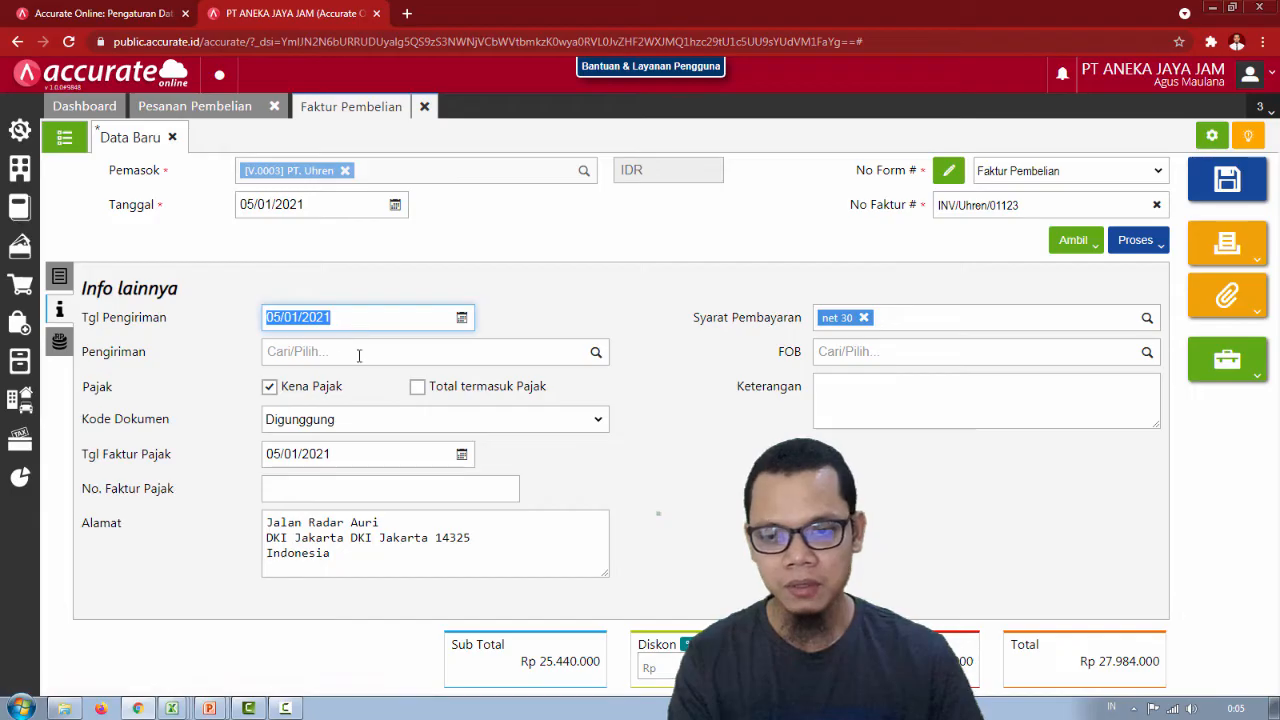
click(359, 355)
click(596, 351)
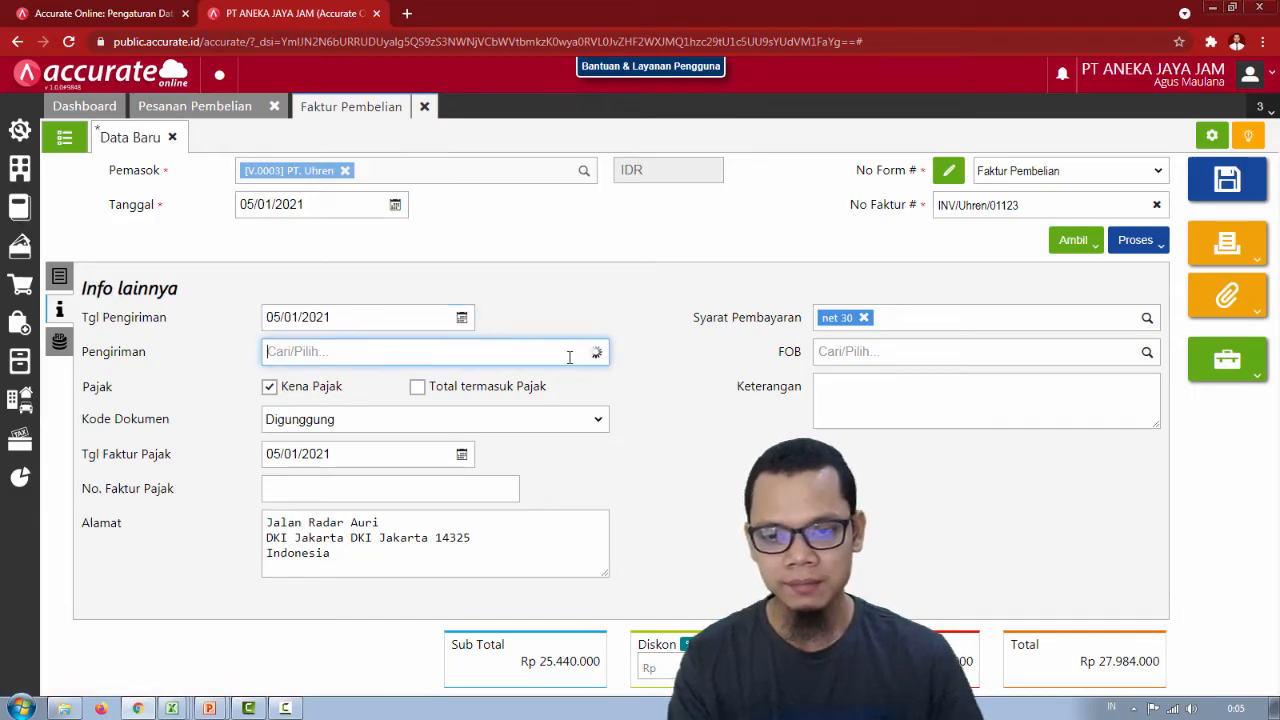
click(443, 391)
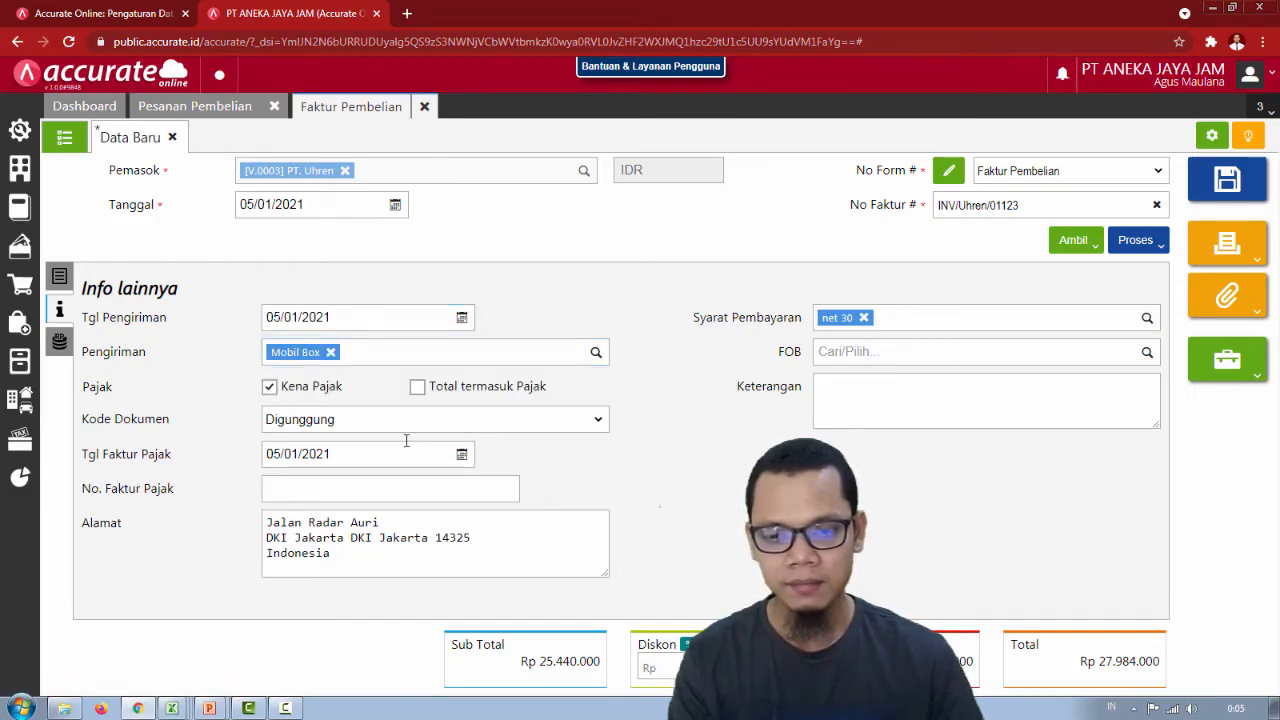
Check the warehouse on the slide and change the warehouse of all items in the PT. Uhren invoice to Depan.
click(60, 277)
key(alt+Tab)
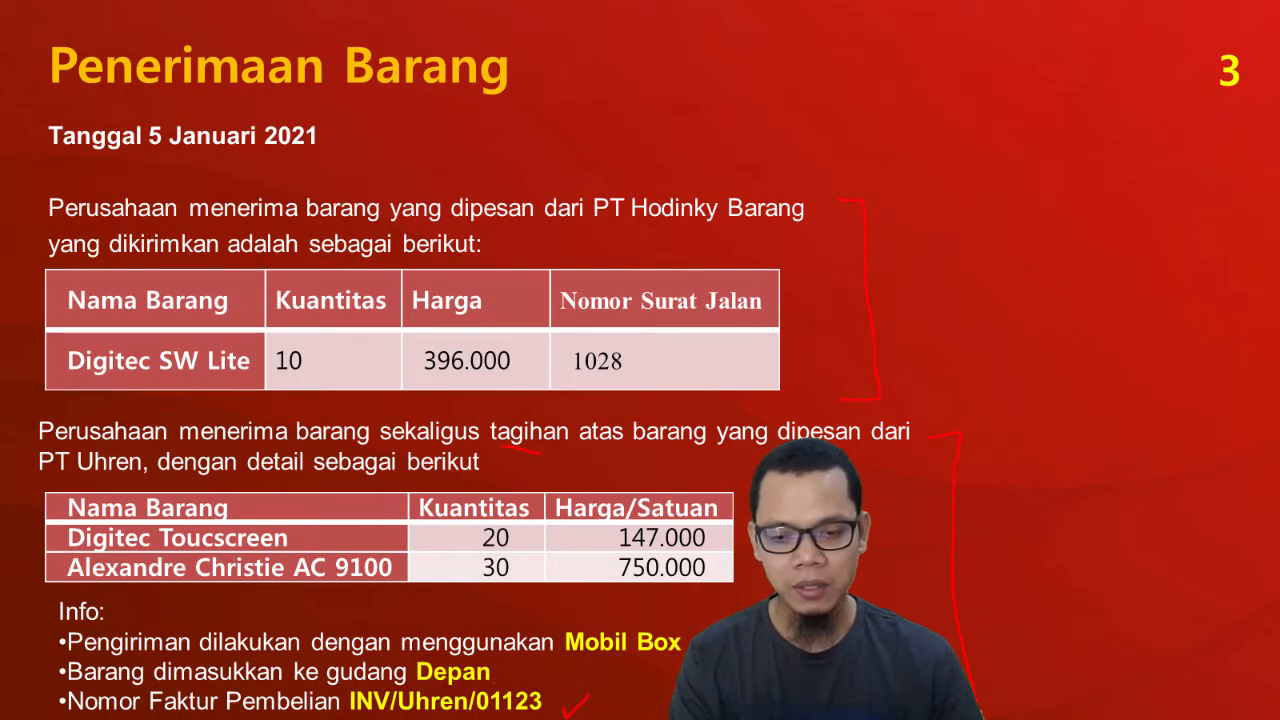
key(alt+Tab)
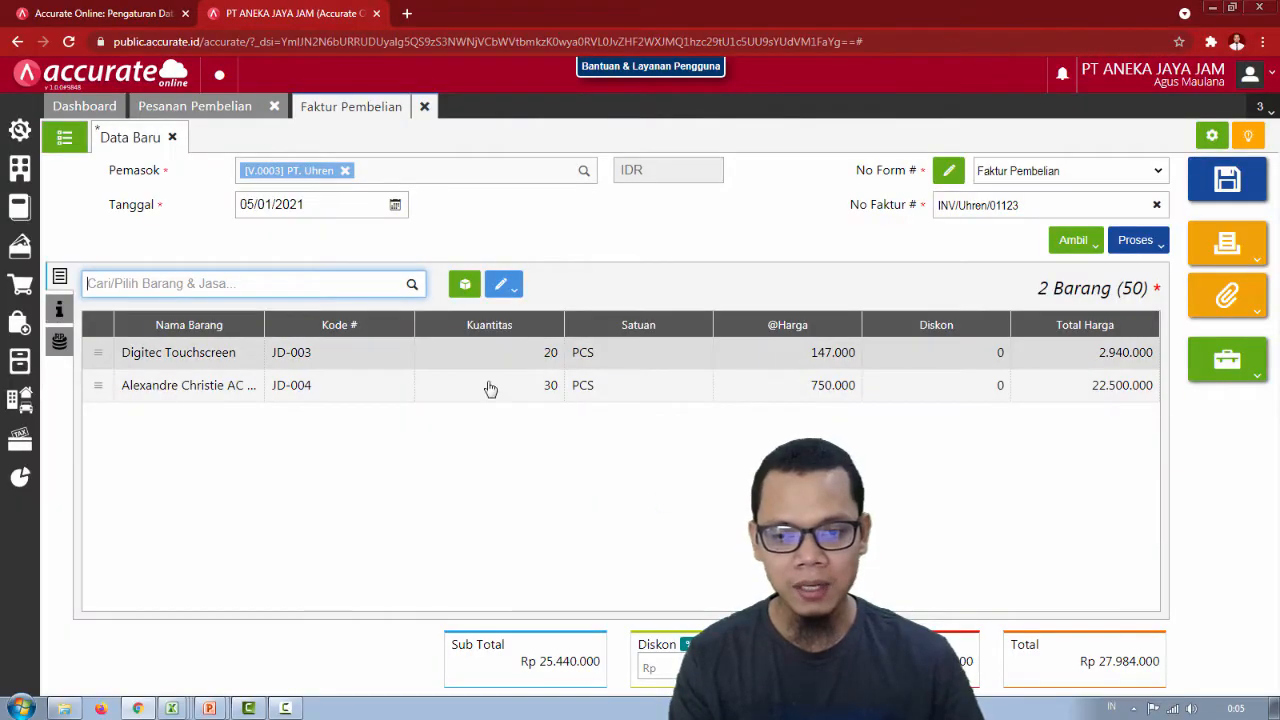
click(504, 286)
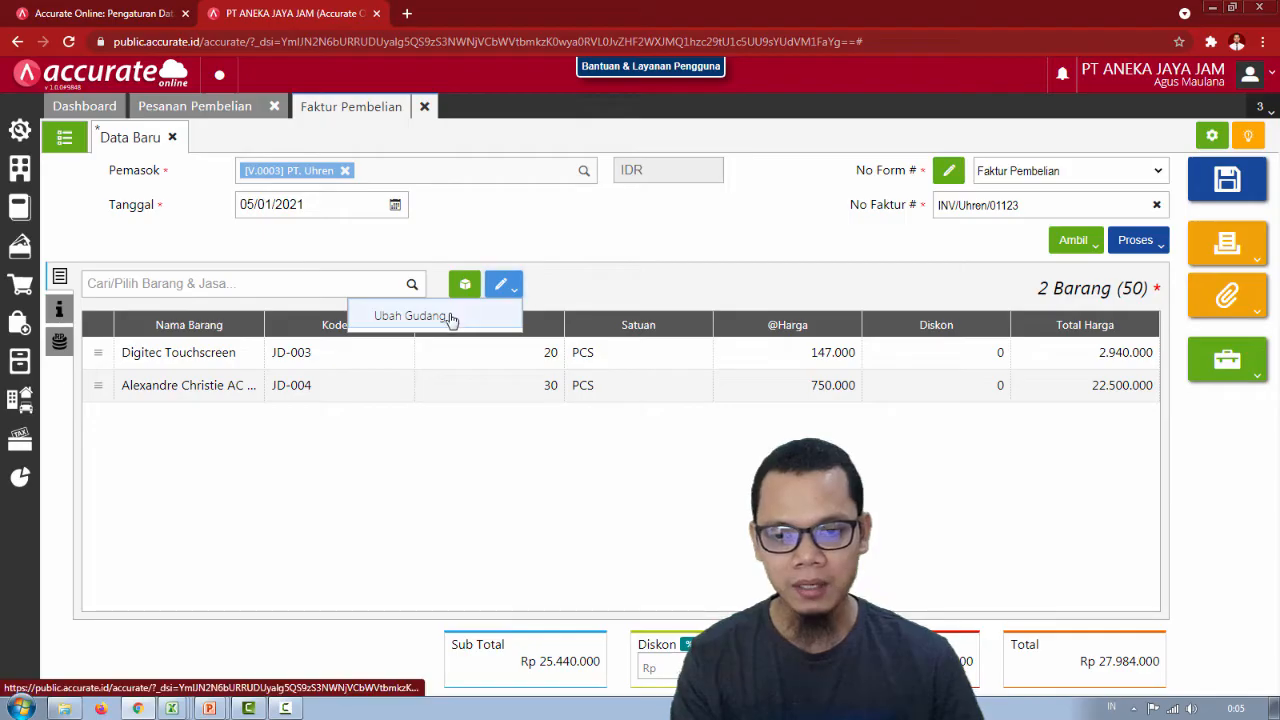
click(457, 316)
text(de)
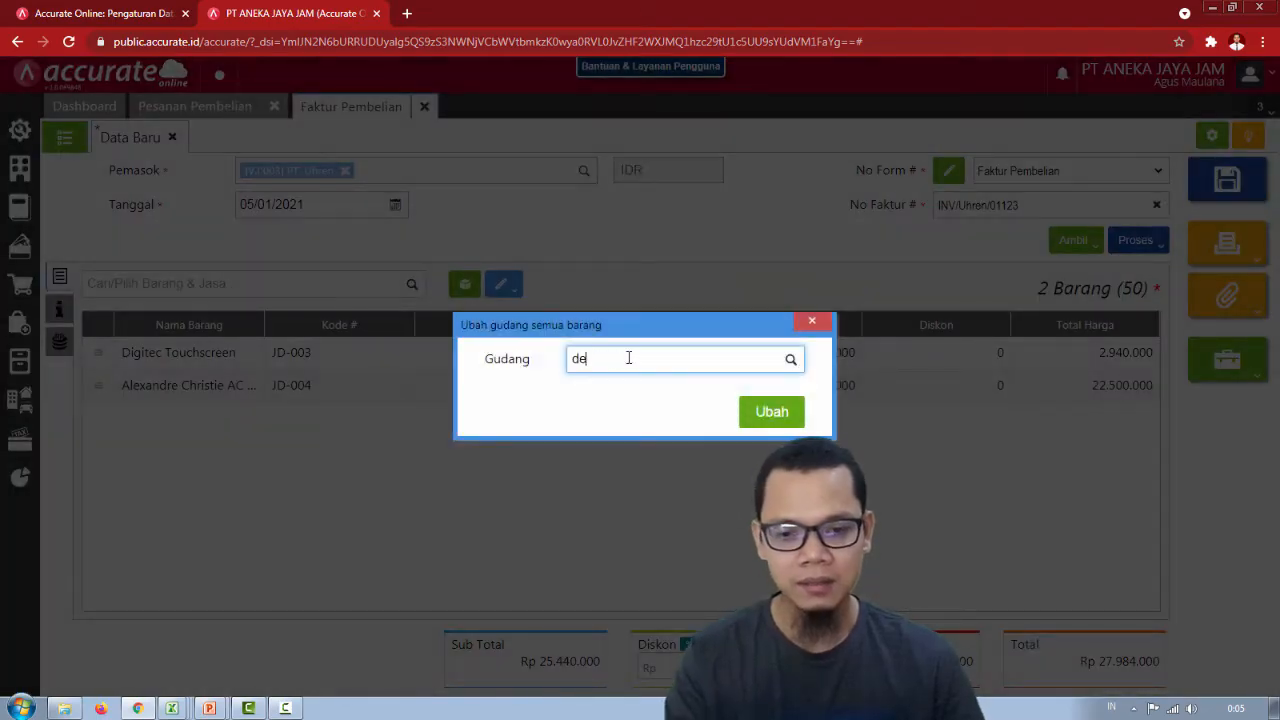
click(634, 394)
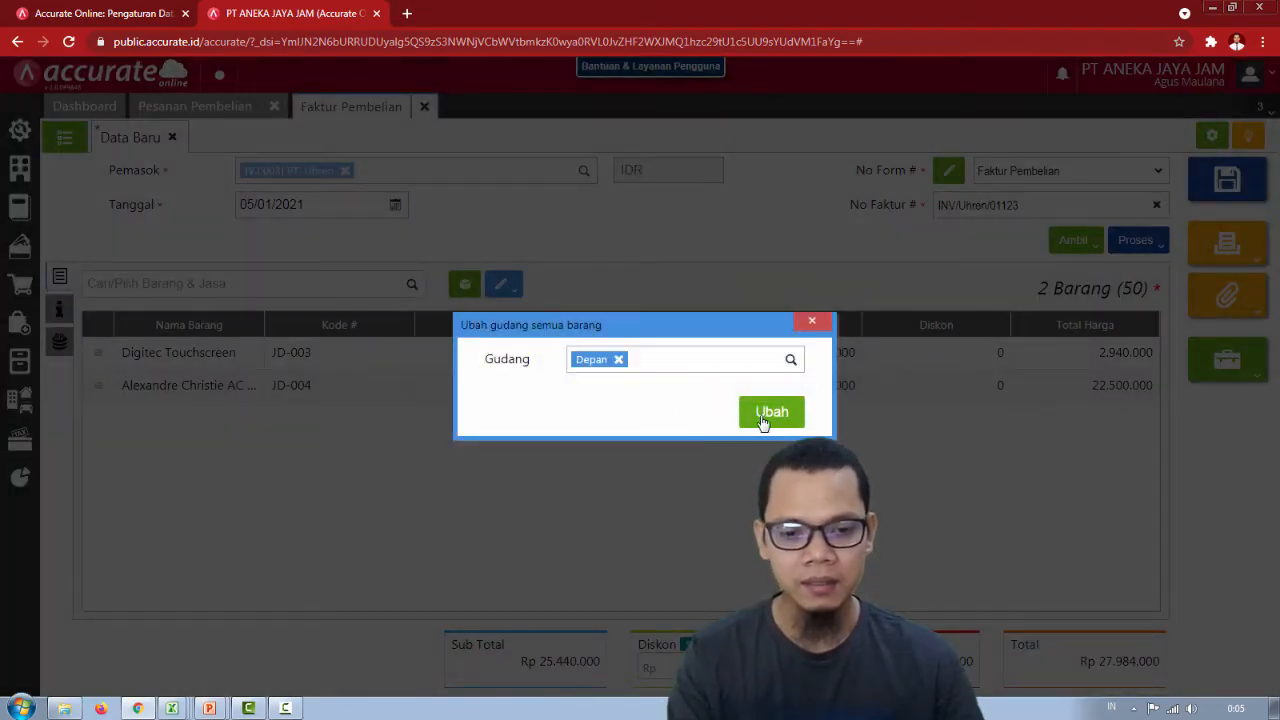
click(767, 418)
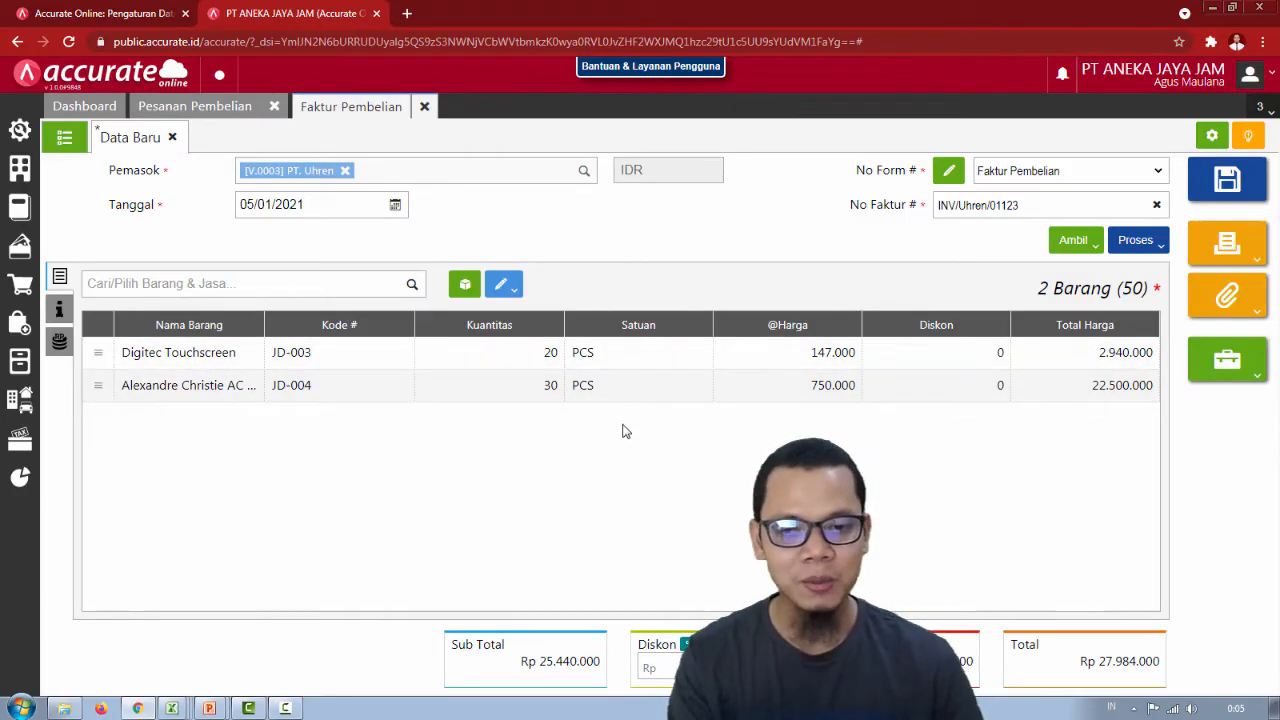
Save the PT. Uhren purchase invoice, close the invoice and purchase order forms, and return to the slide.
click(1213, 188)
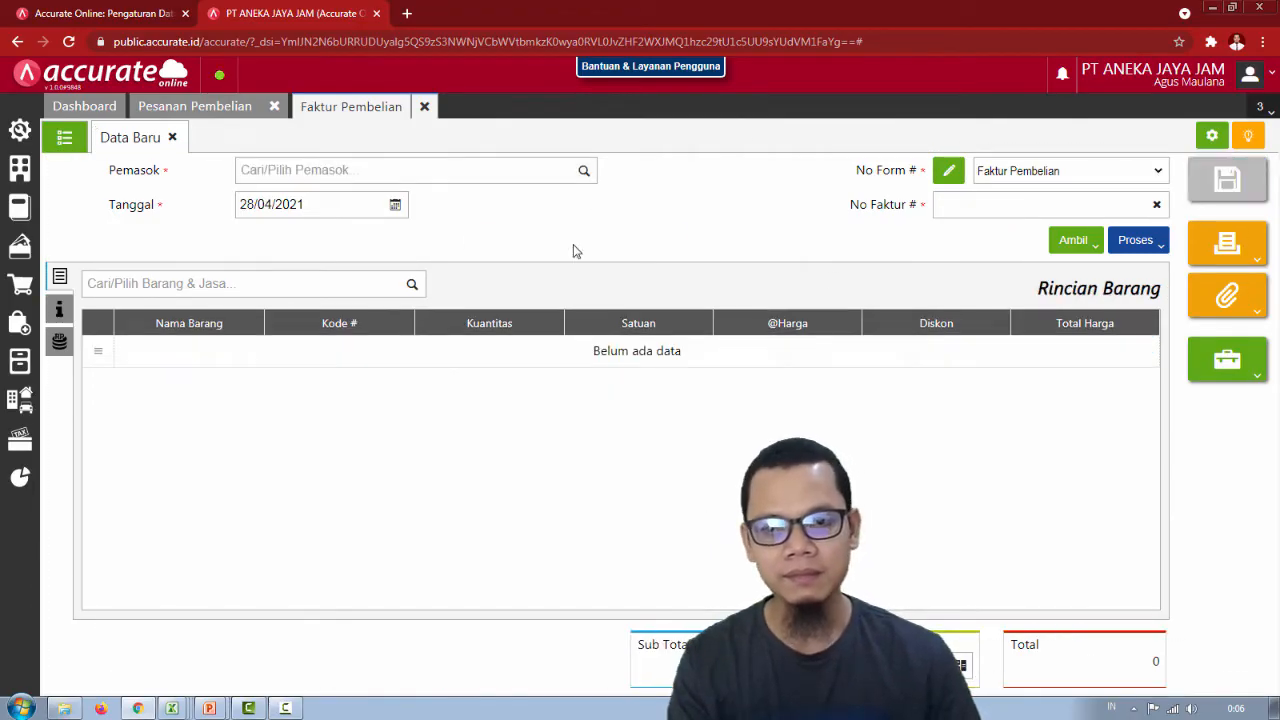
click(424, 106)
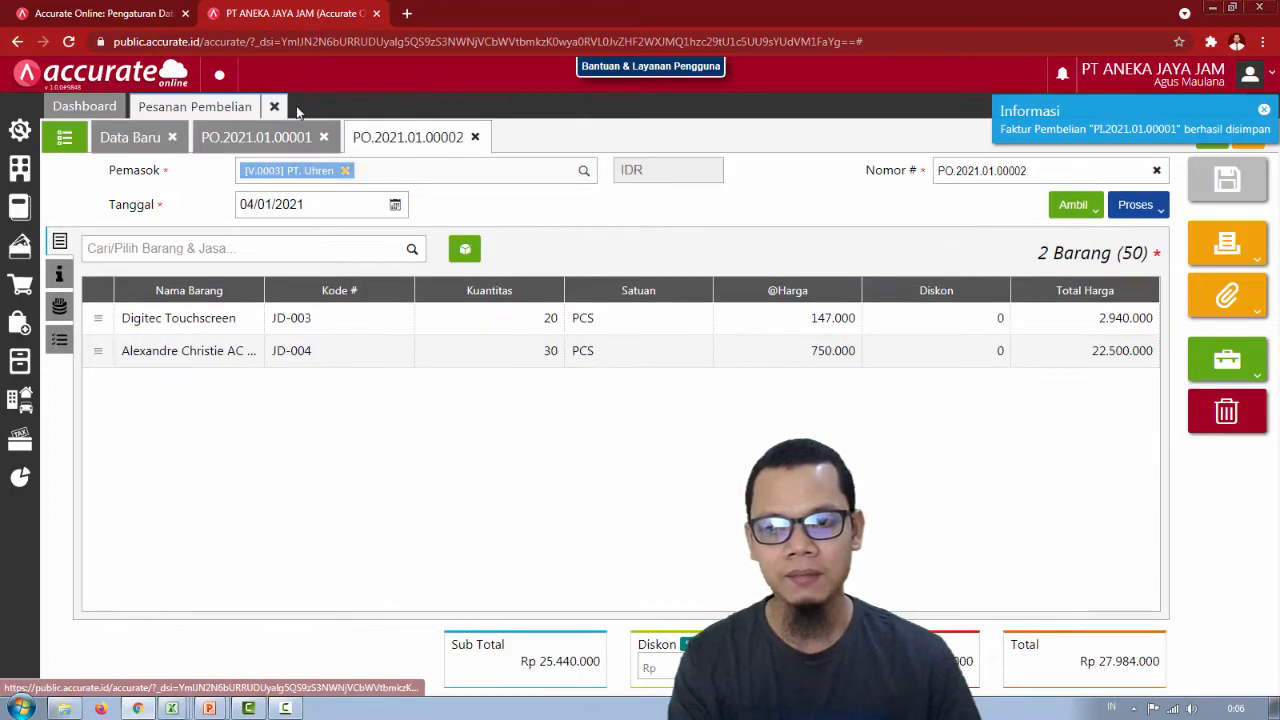
click(275, 107)
key(alt+Tab)
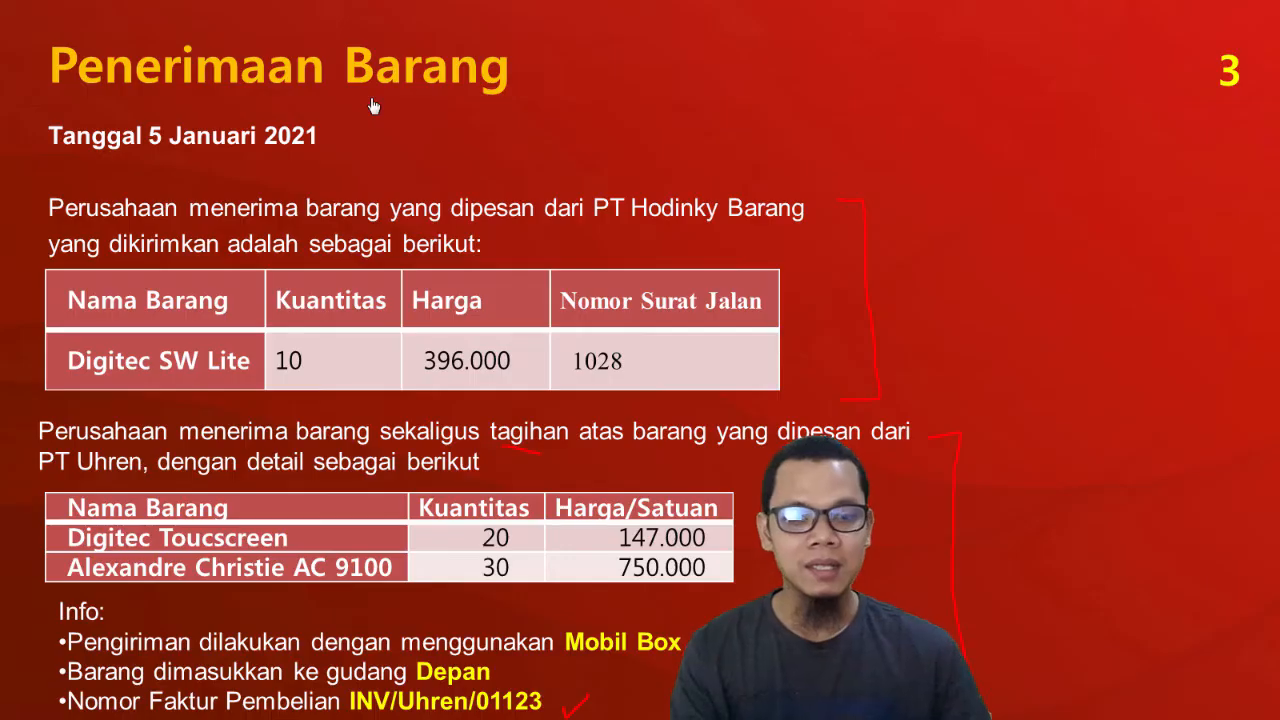
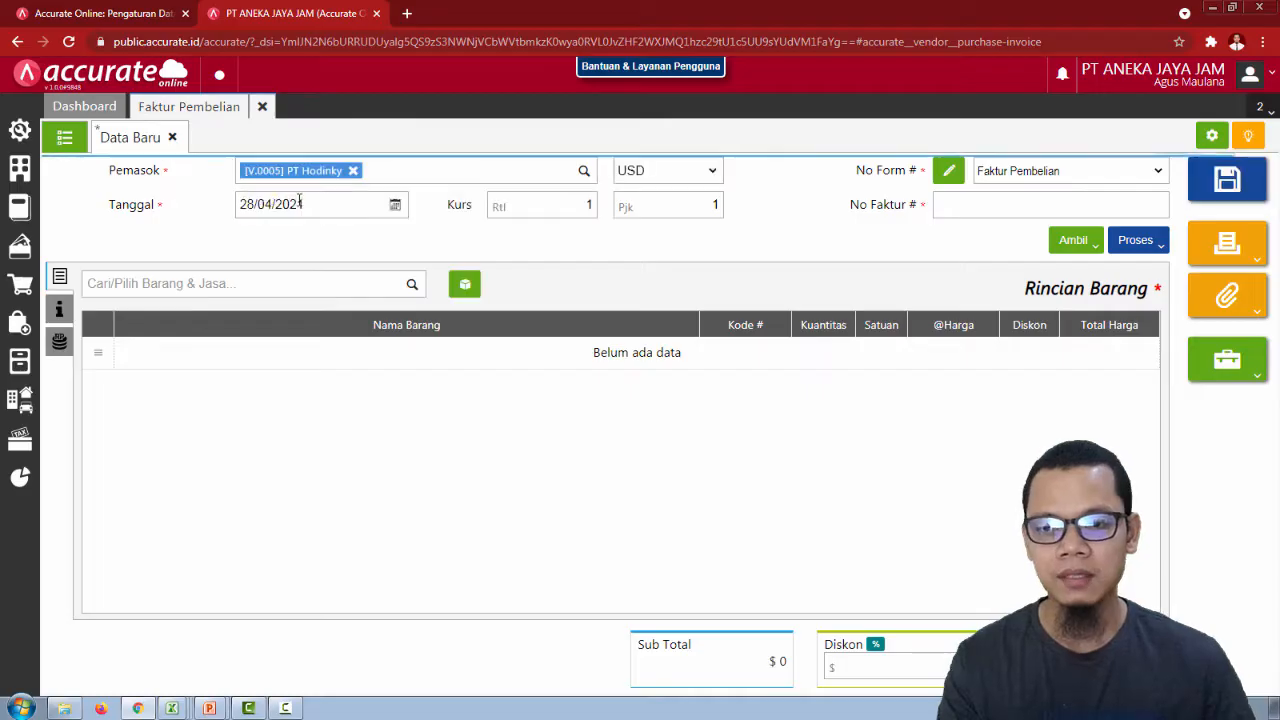
Check the billing date on the Penerimaan Tagihan slide, then set the PT Hodinky invoice date to 09/01/2021 and its currency to IDR.
key(alt+Tab)
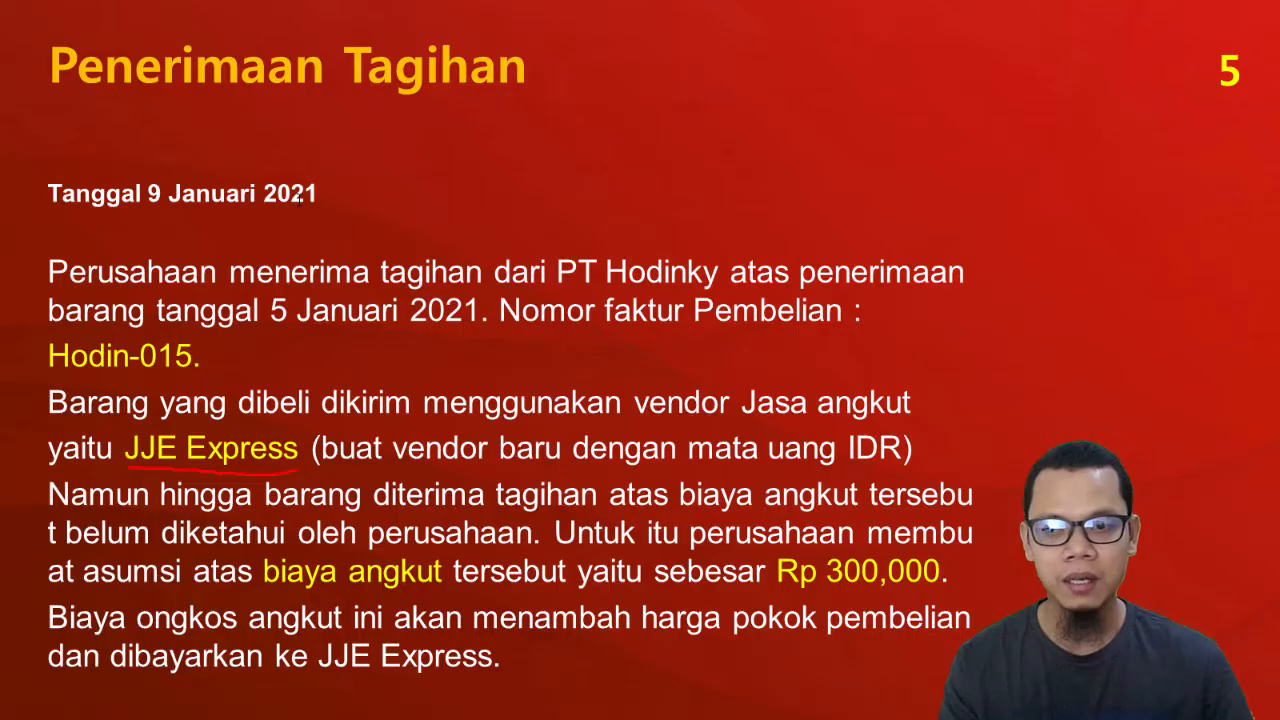
key(alt+Tab)
text(9)
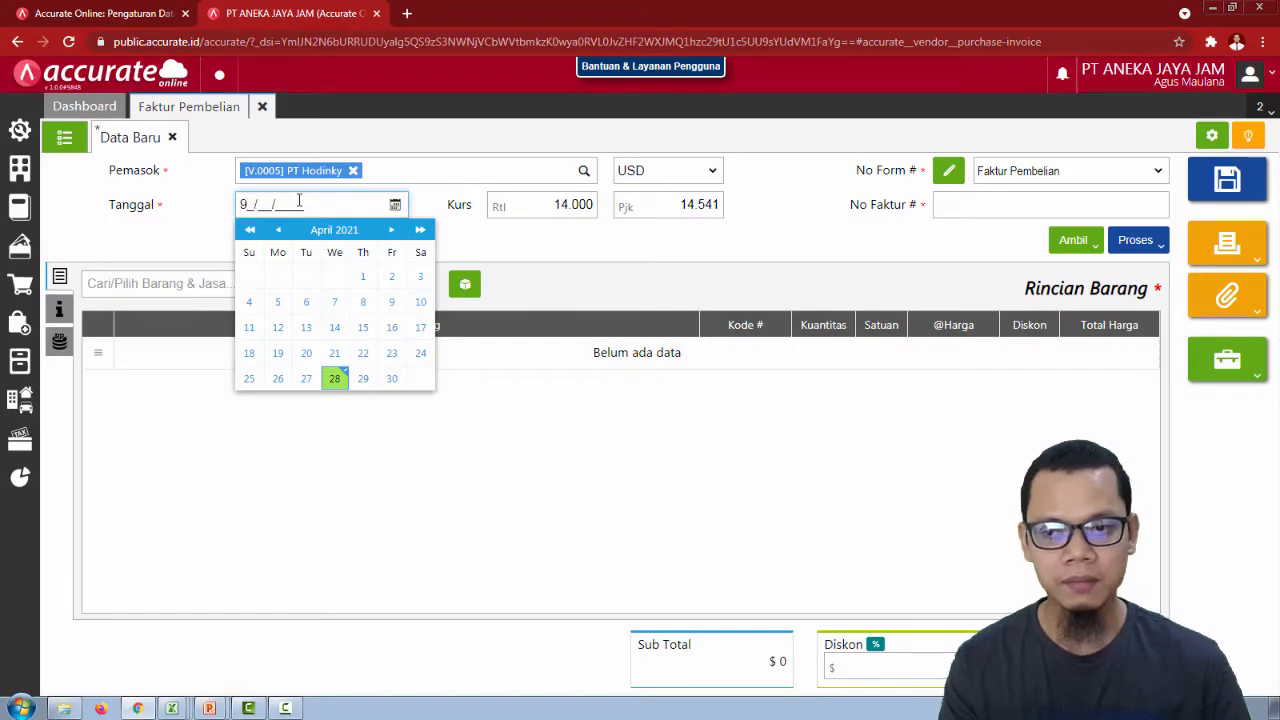
key(BackSpace)
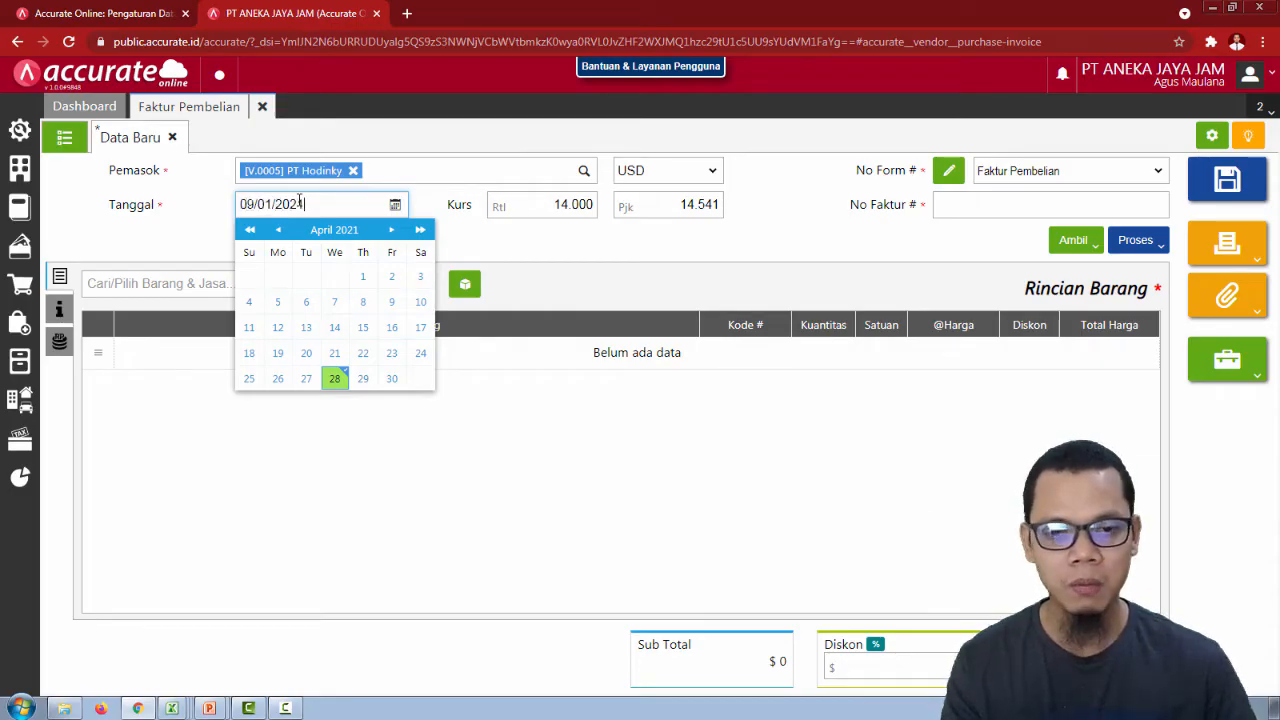
click(698, 176)
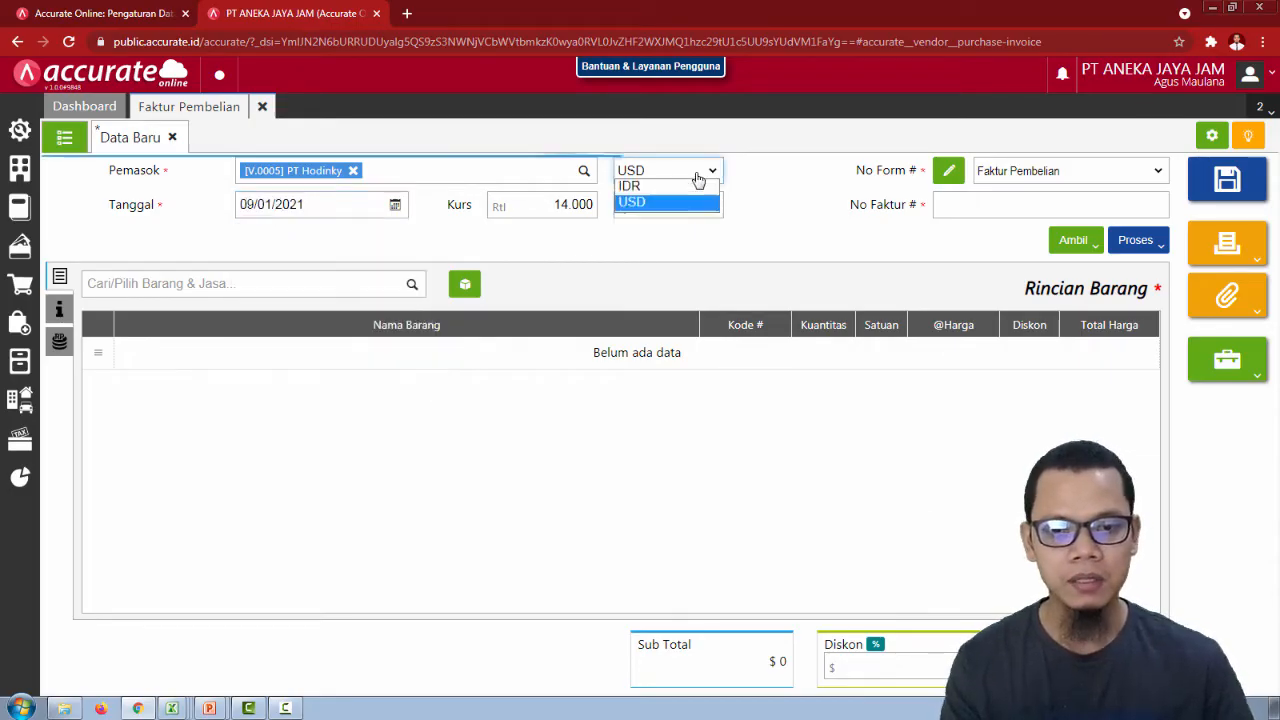
click(690, 187)
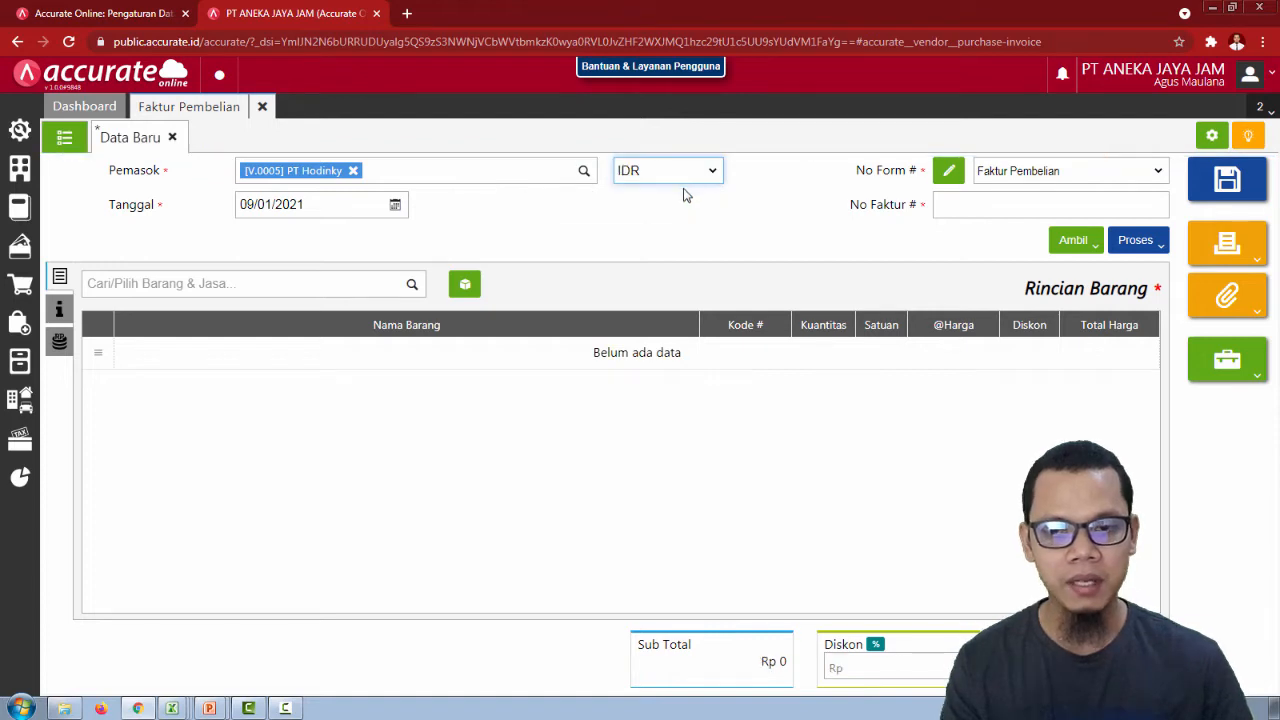
Enter Hodin-015 as the invoice number of the PT Hodinky purchase invoice.
click(962, 207)
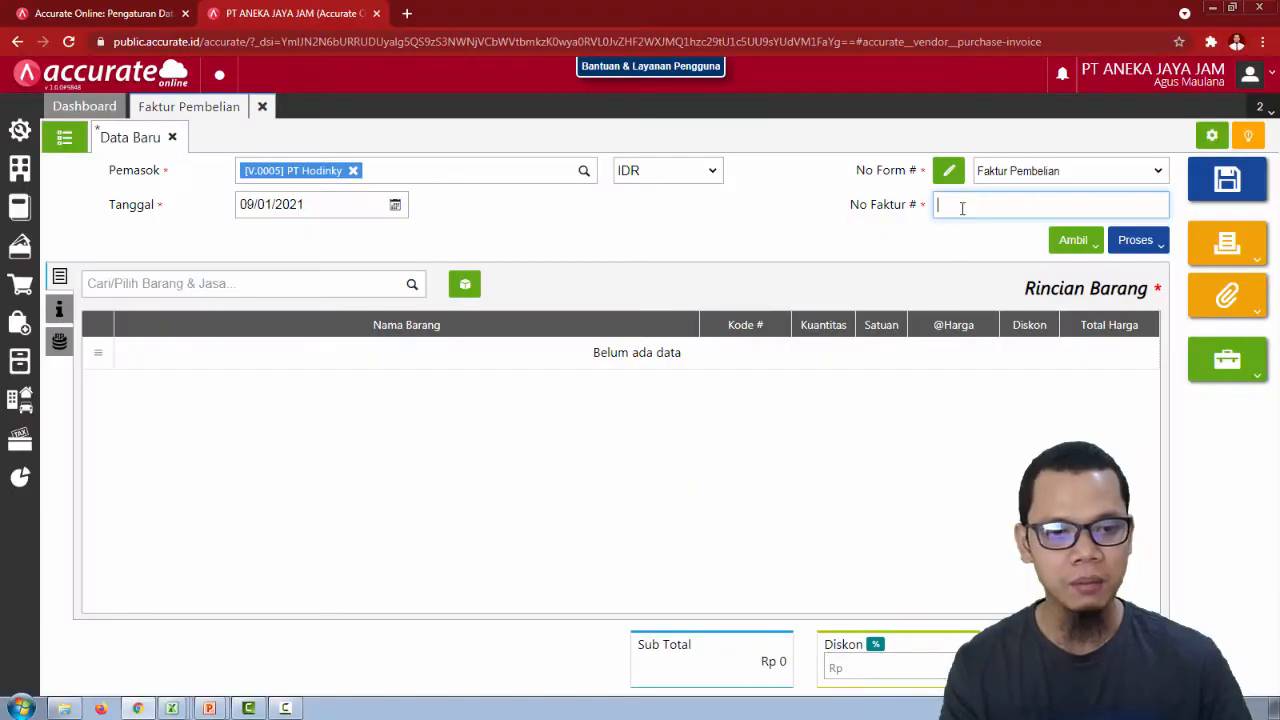
click(962, 207)
click(980, 270)
click(912, 247)
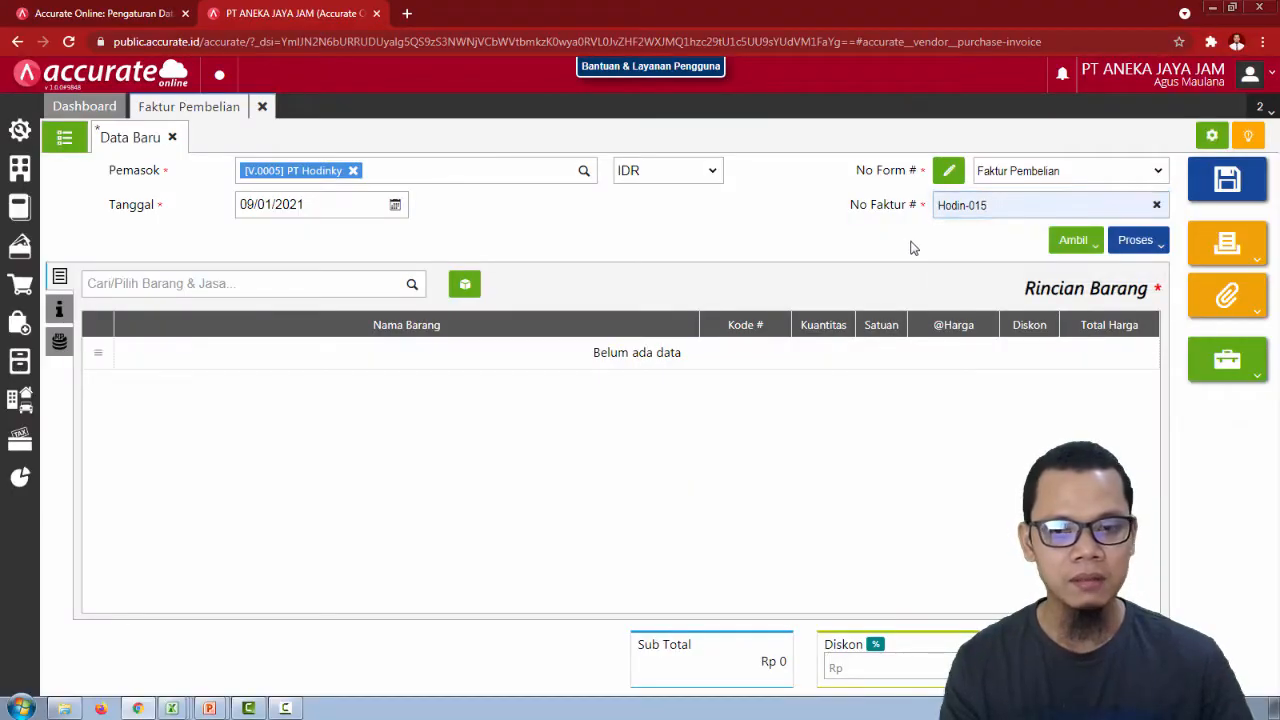
Copy the items of goods receipt 1028 into the PT Hodinky invoice and check the details of the Digitec SW Lite line.
click(1077, 240)
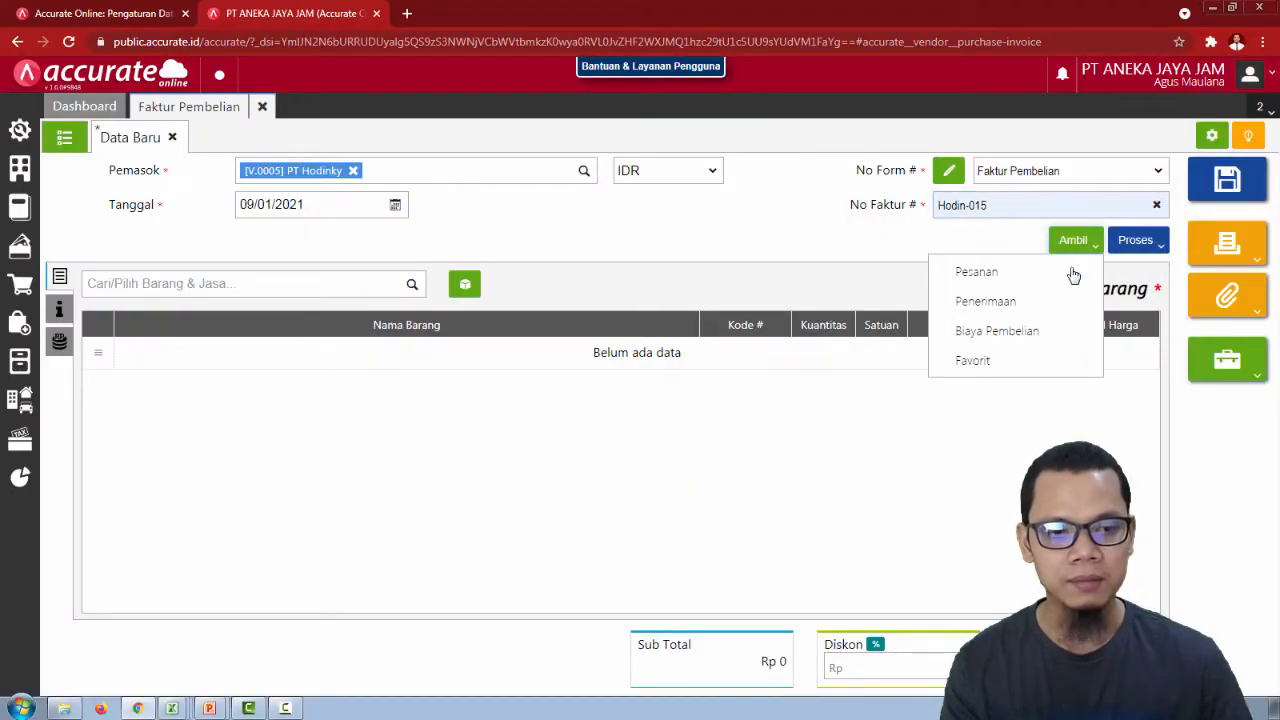
click(1046, 300)
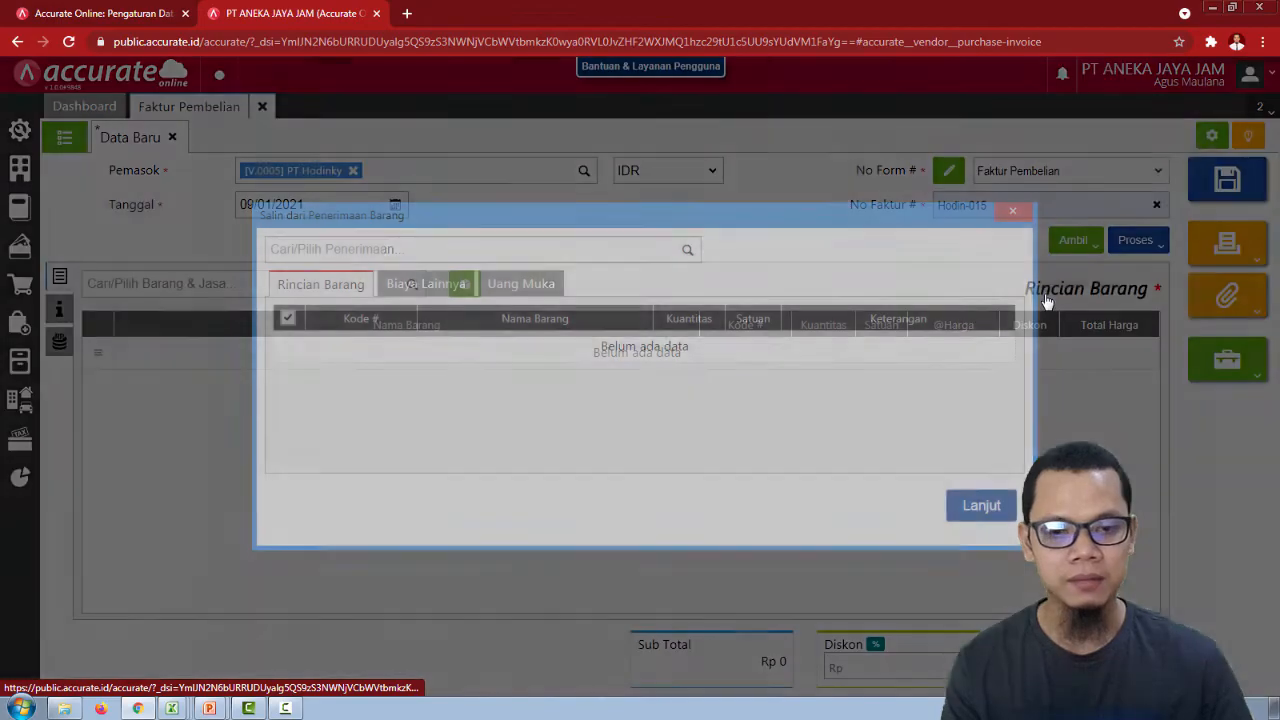
click(685, 252)
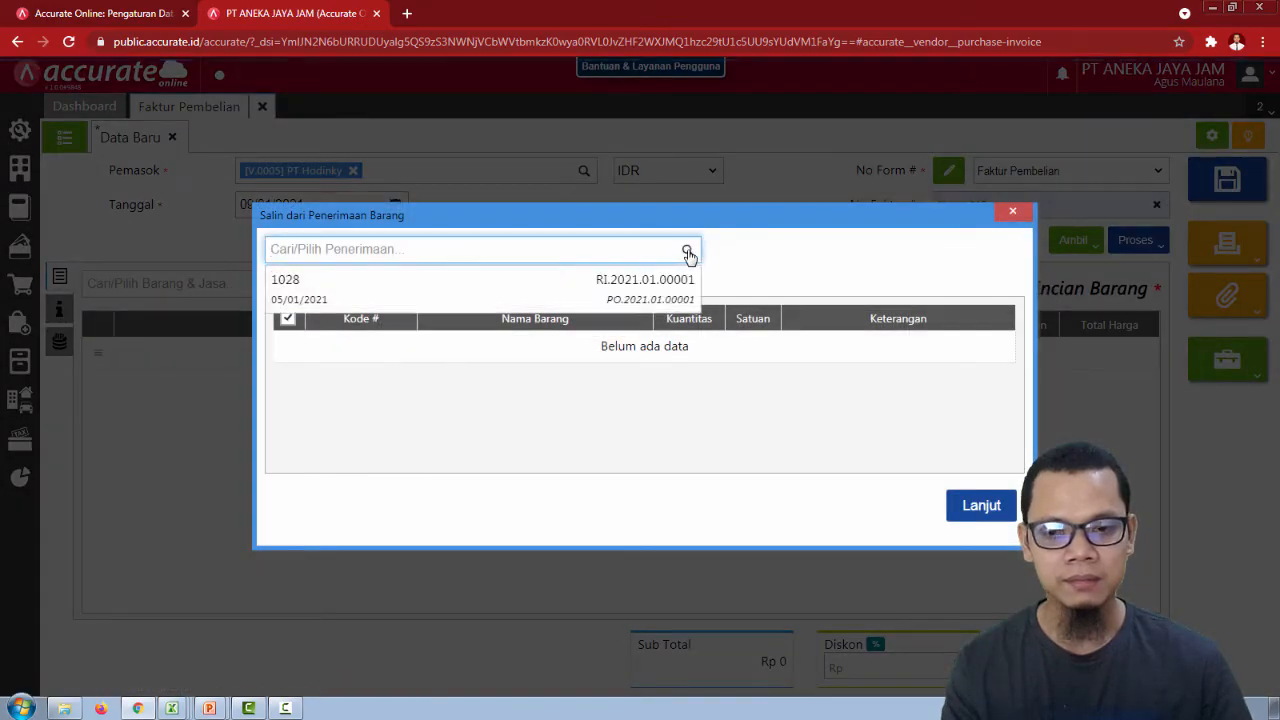
click(595, 282)
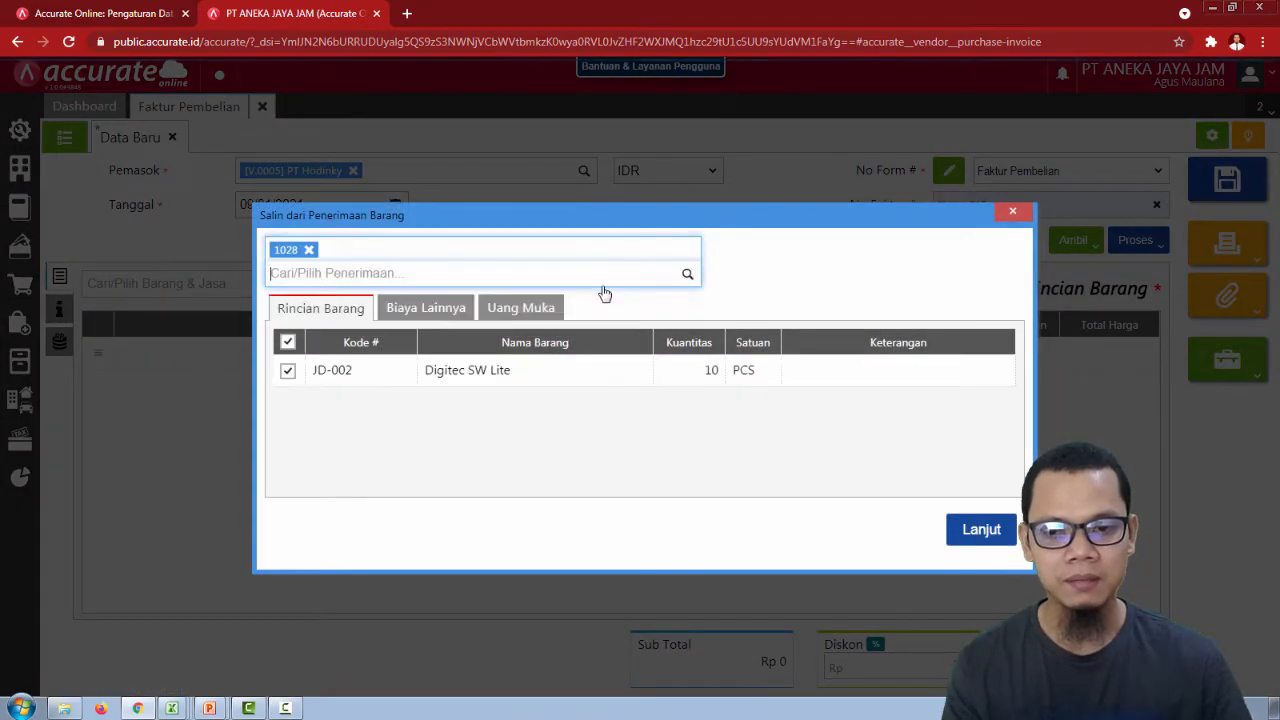
click(993, 533)
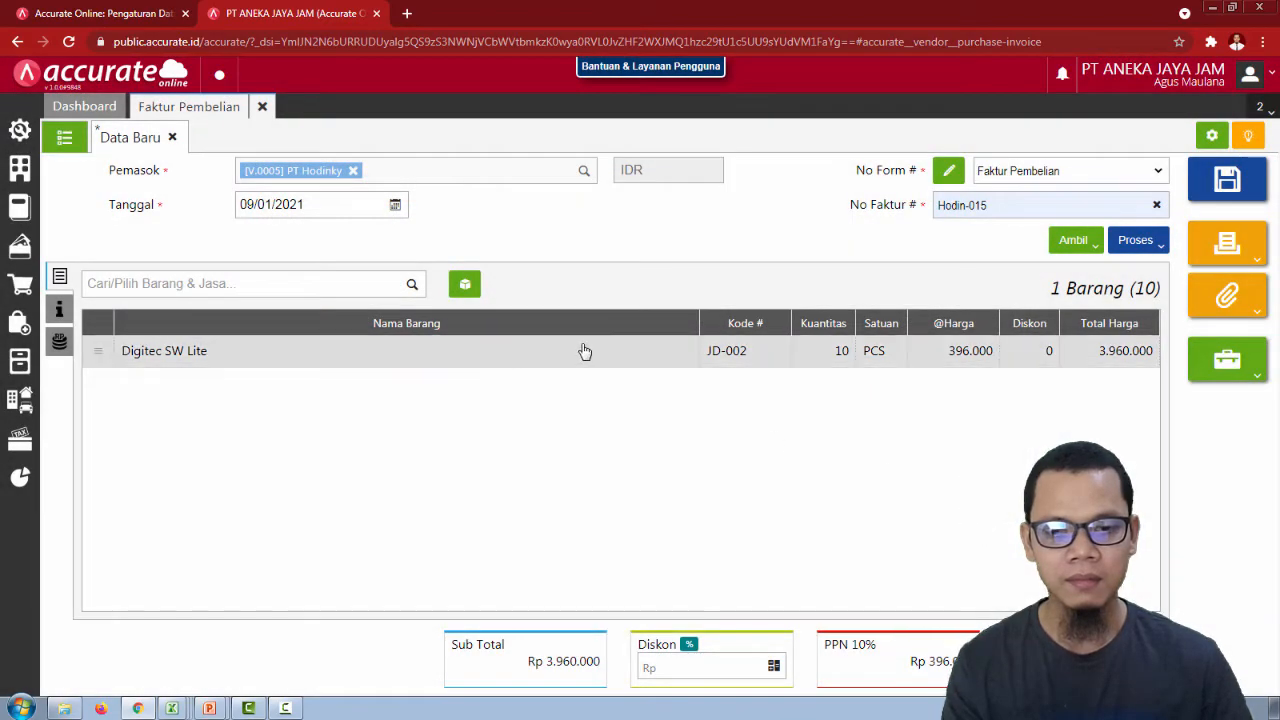
click(585, 351)
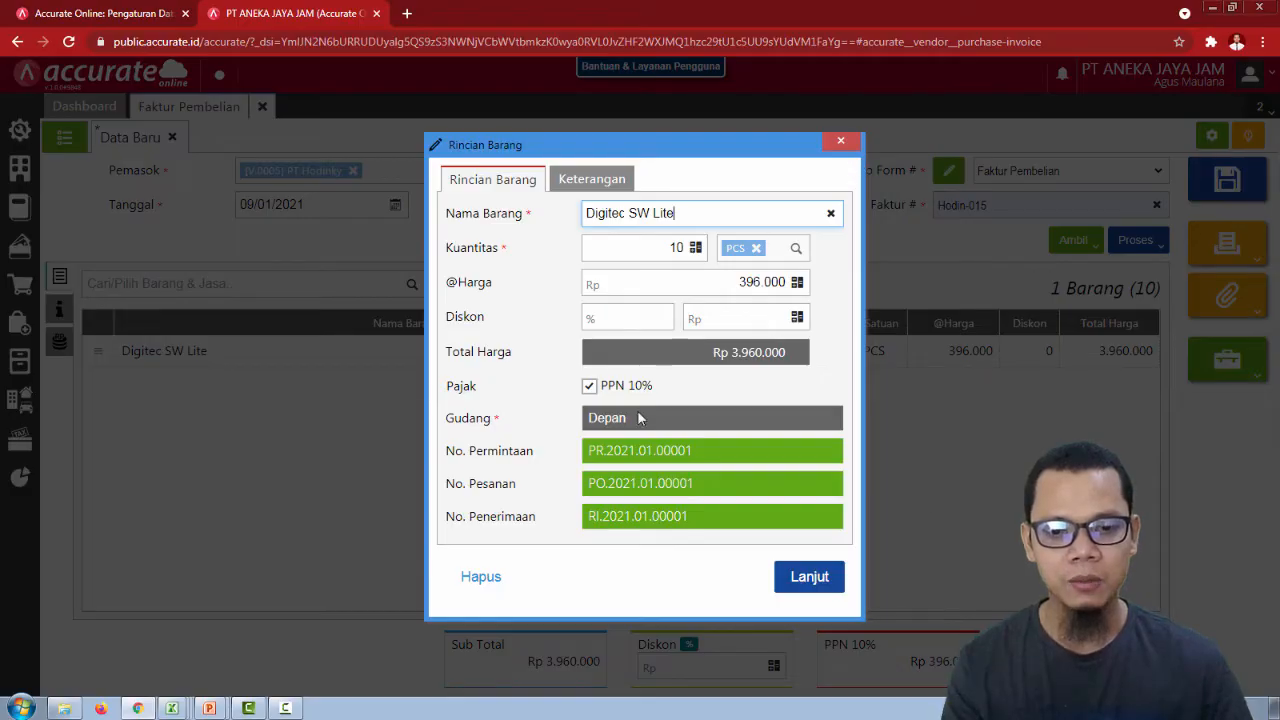
click(843, 145)
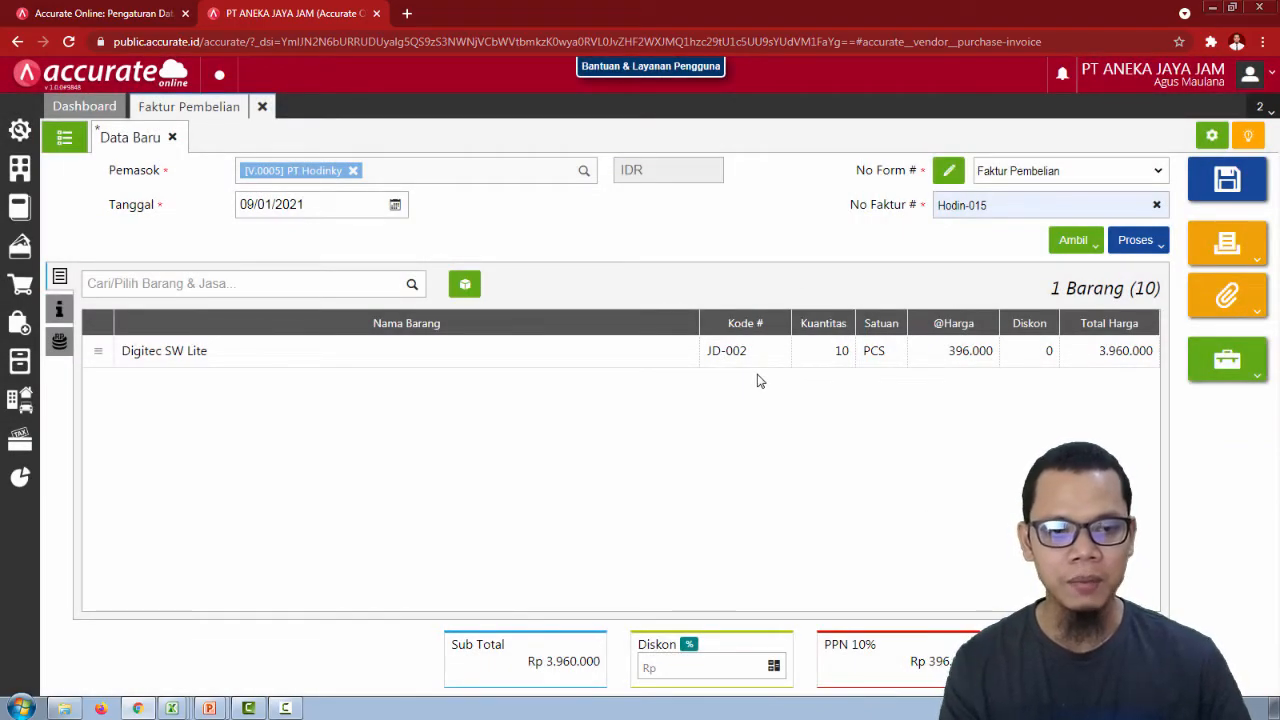
Find the Beban Angkut Pembelian account and add it as an other cost on the PT Hodinky invoice.
click(66, 316)
click(60, 345)
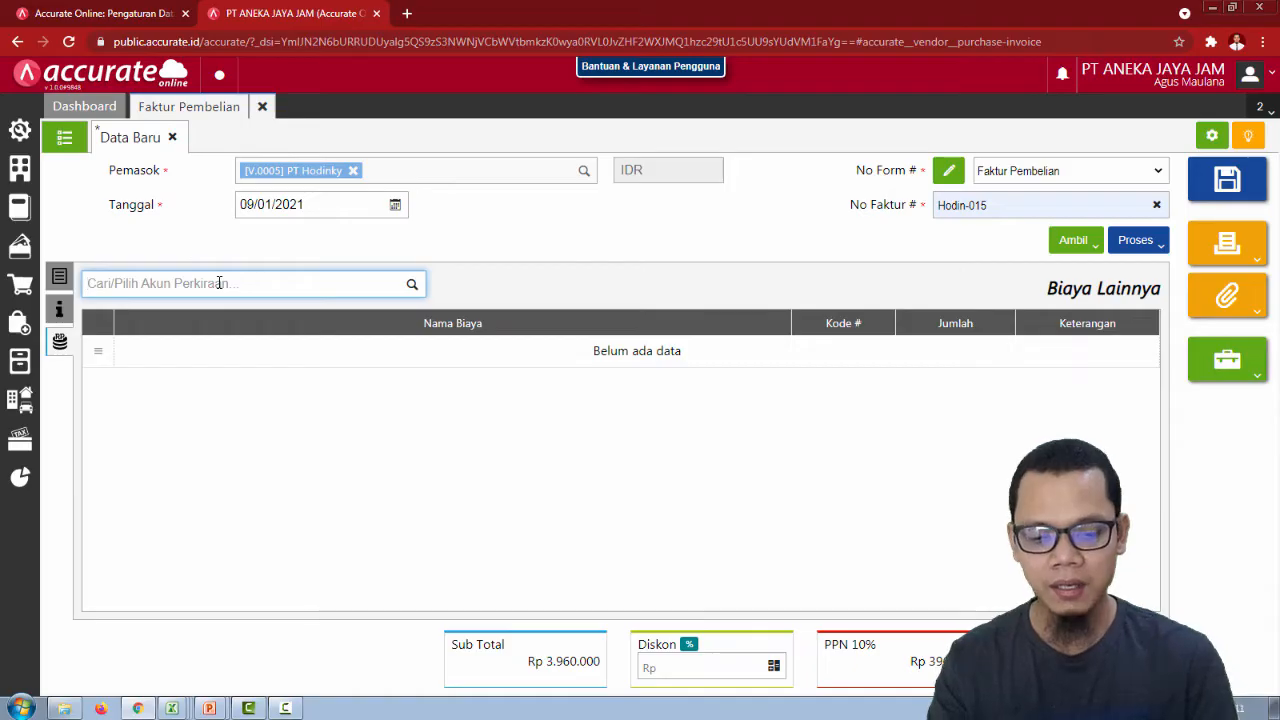
text(i)
key(BackSpace)
text(biaya ang)
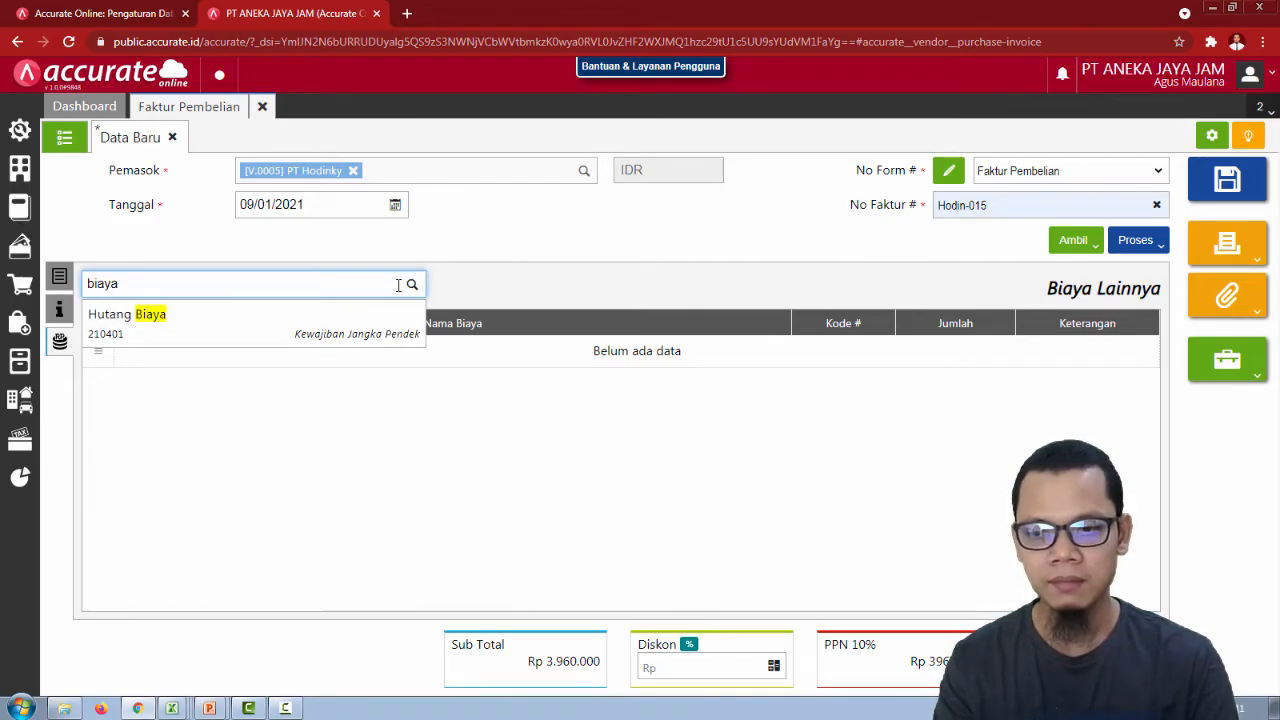
key(BackSpace)
key(BackSpace)
text(angkut)
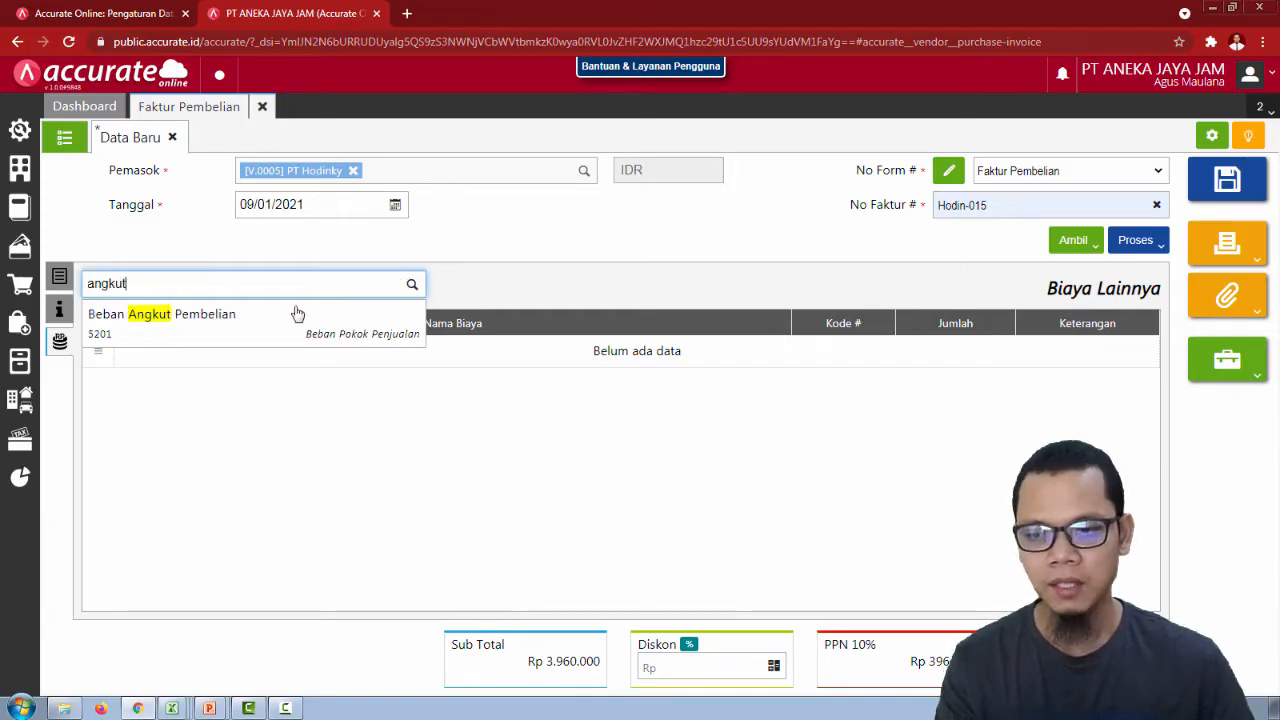
click(237, 320)
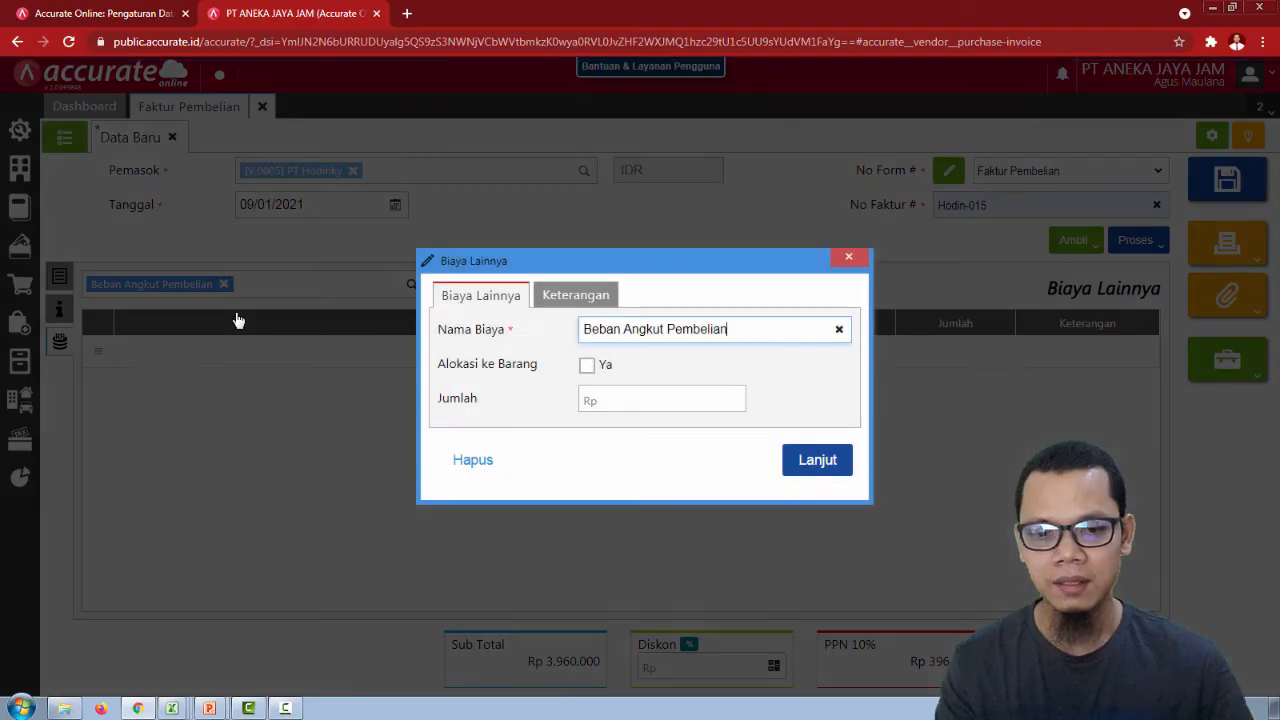
click(575, 294)
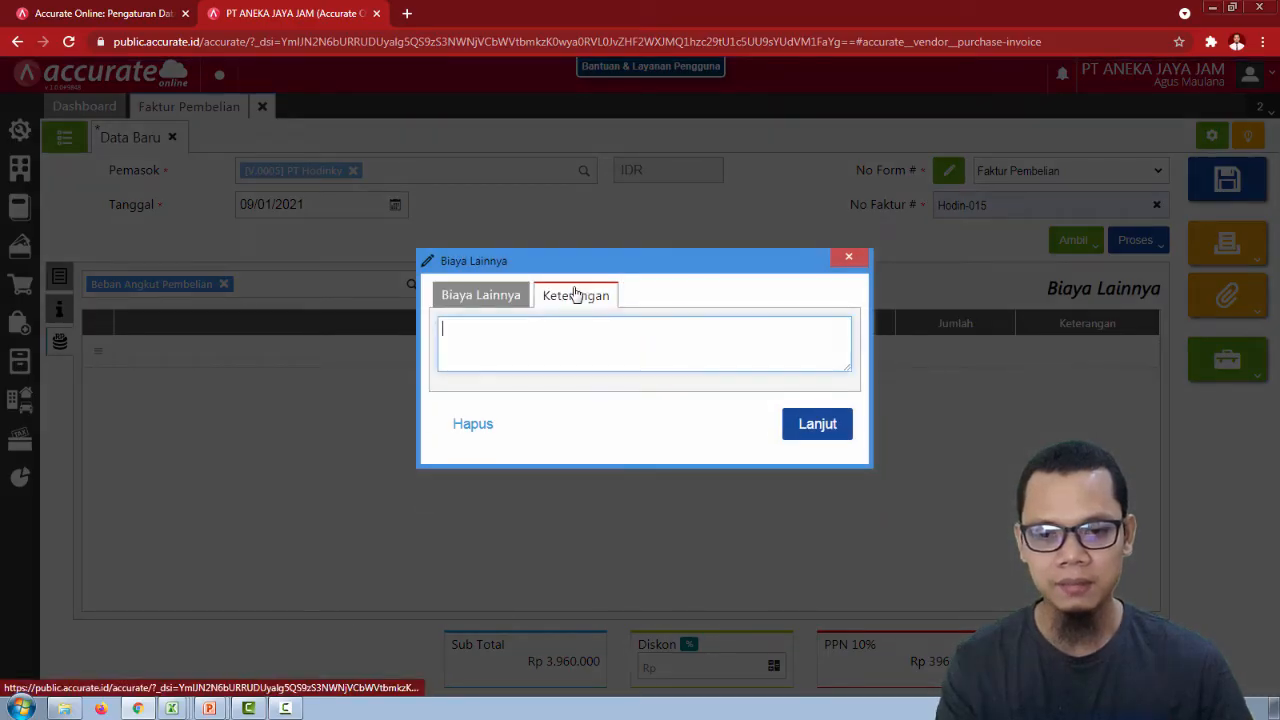
click(460, 298)
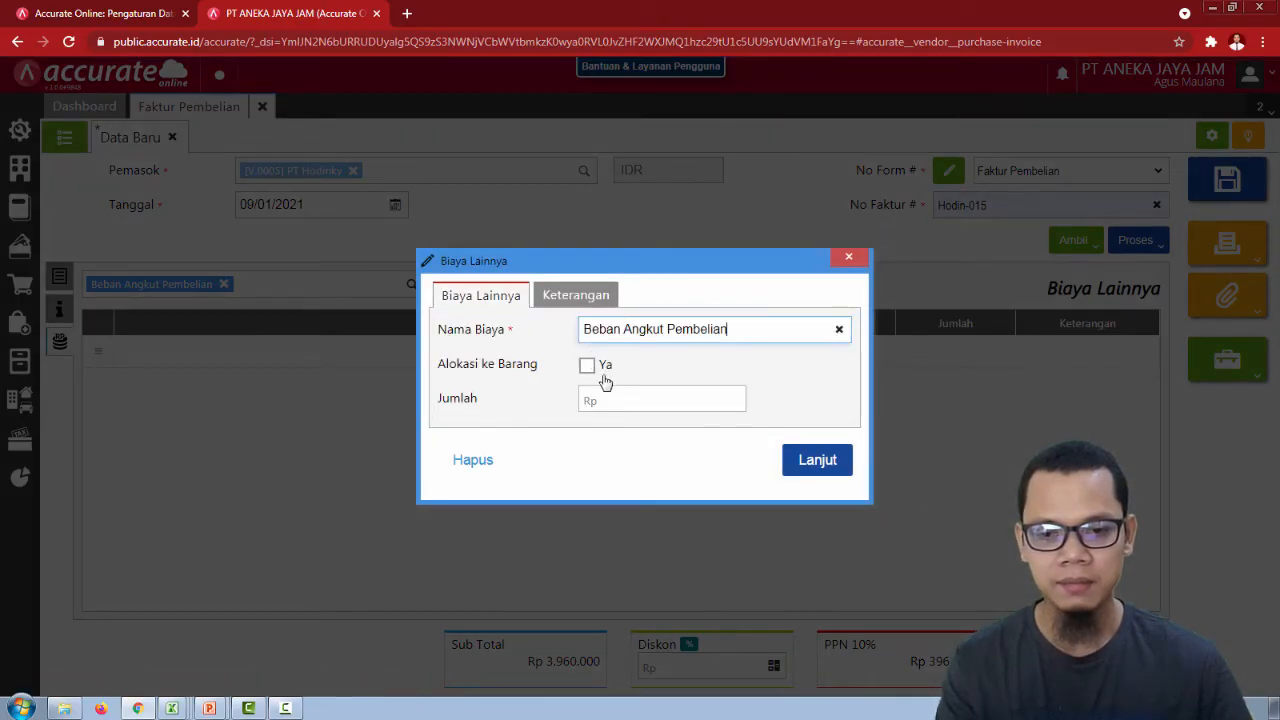
click(587, 366)
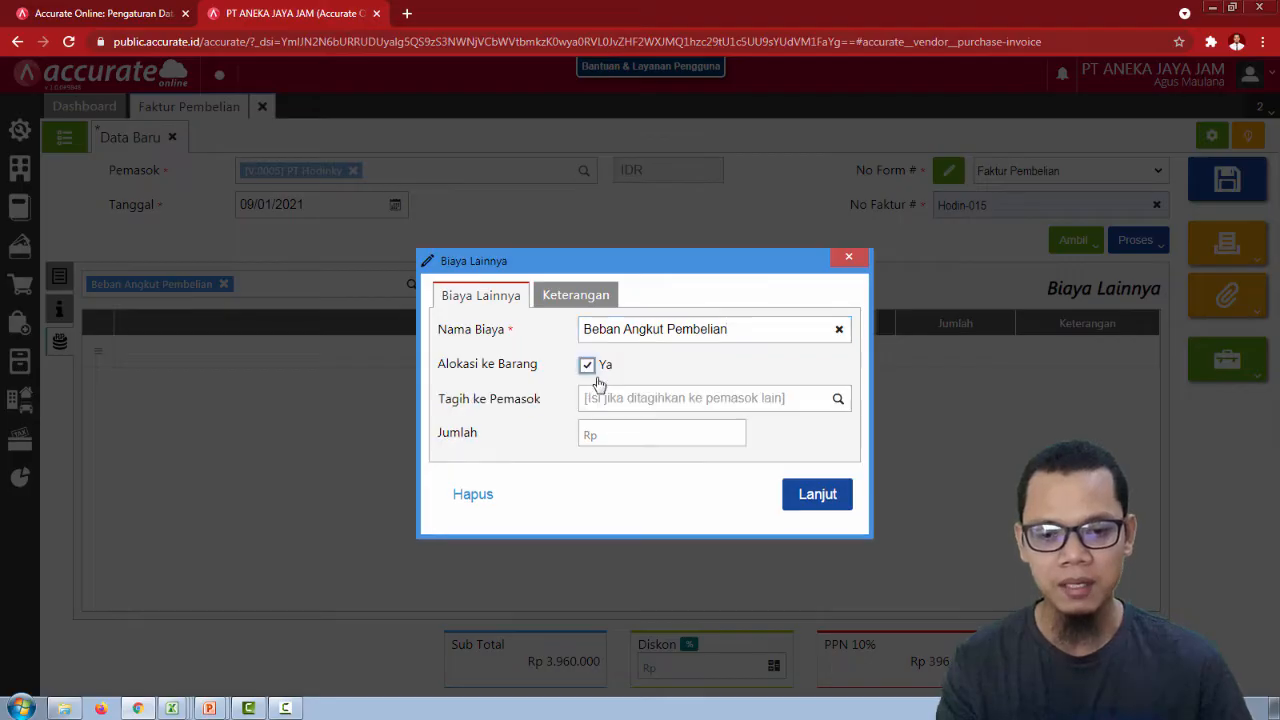
click(613, 398)
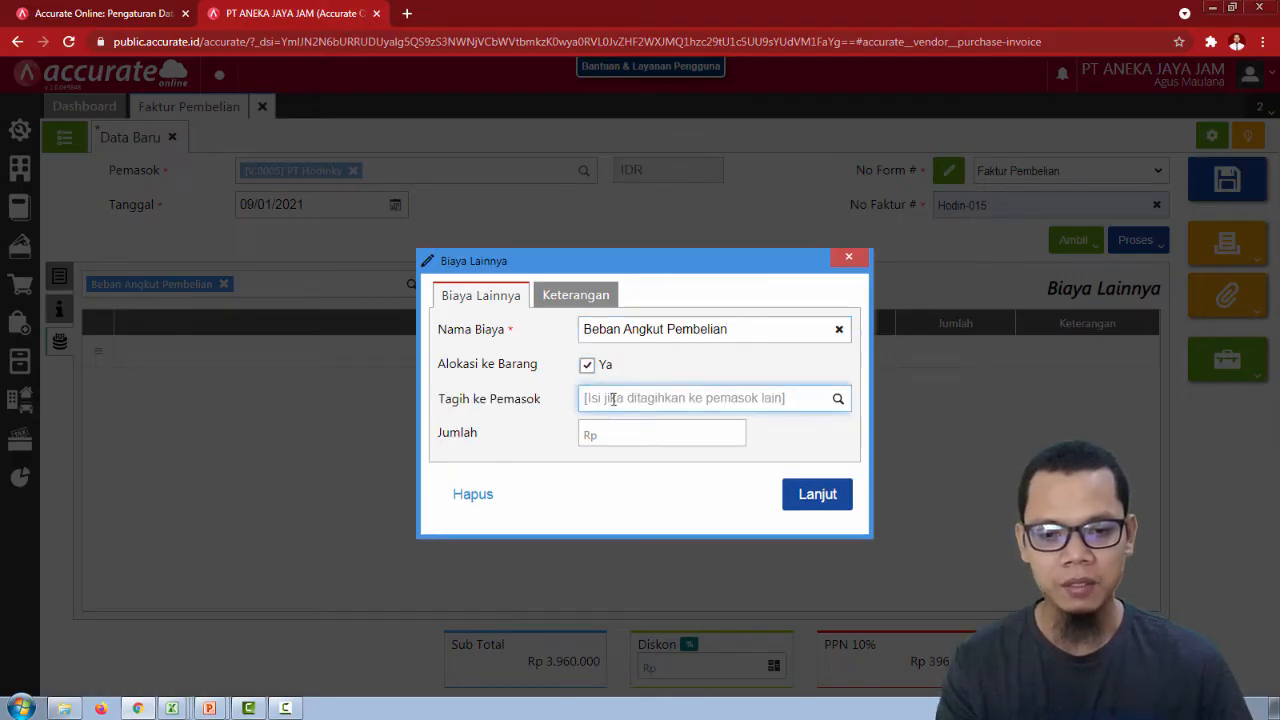
text(JJE)
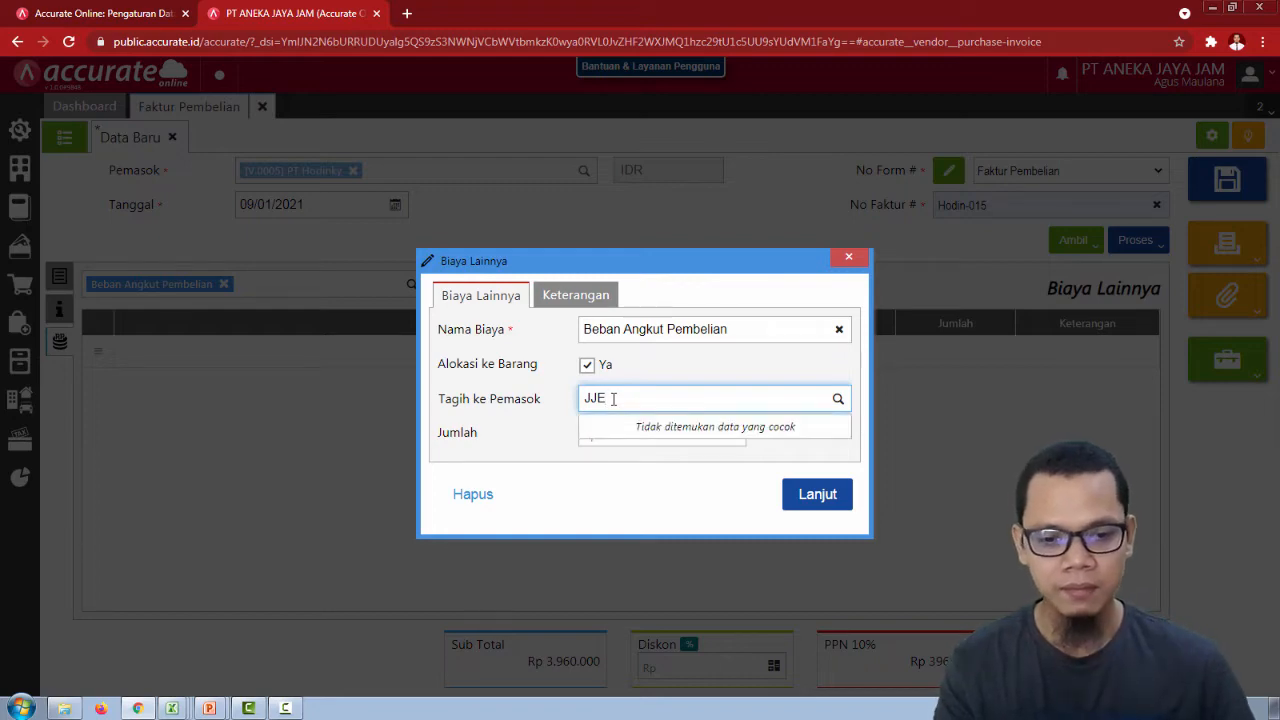
key(BackSpace)
key(BackSpace)
key(BackSpace)
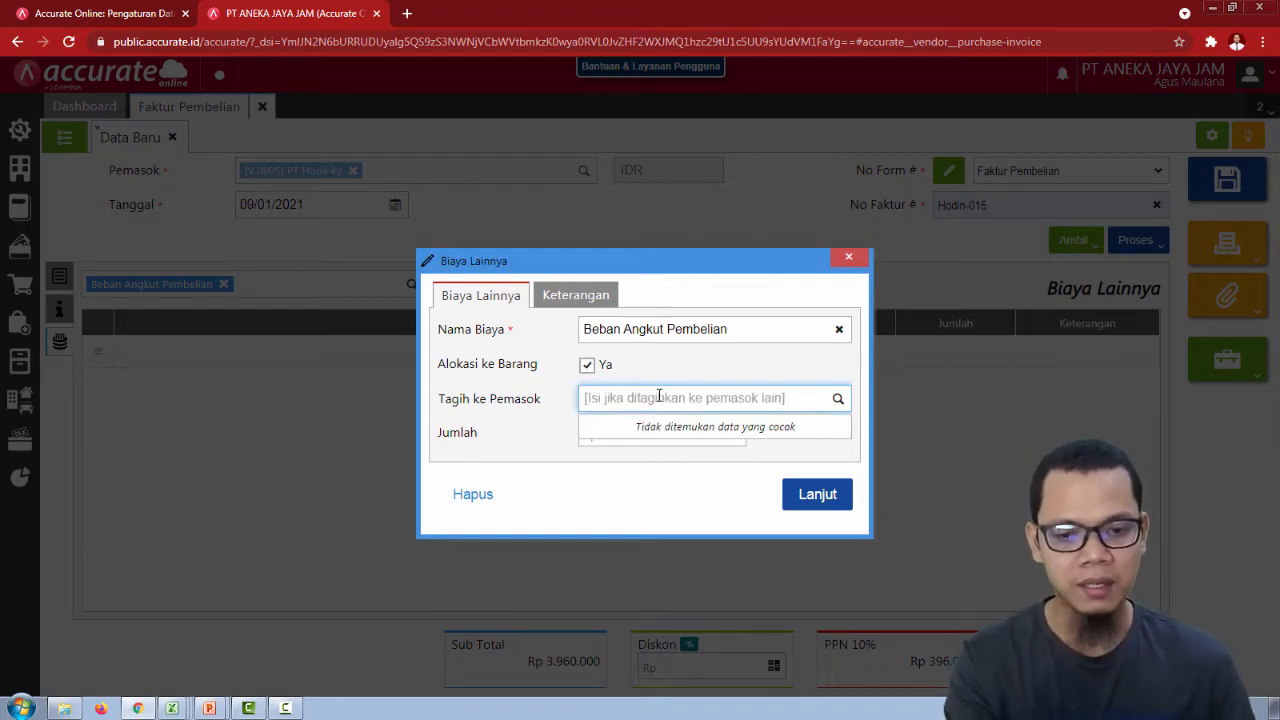
click(847, 257)
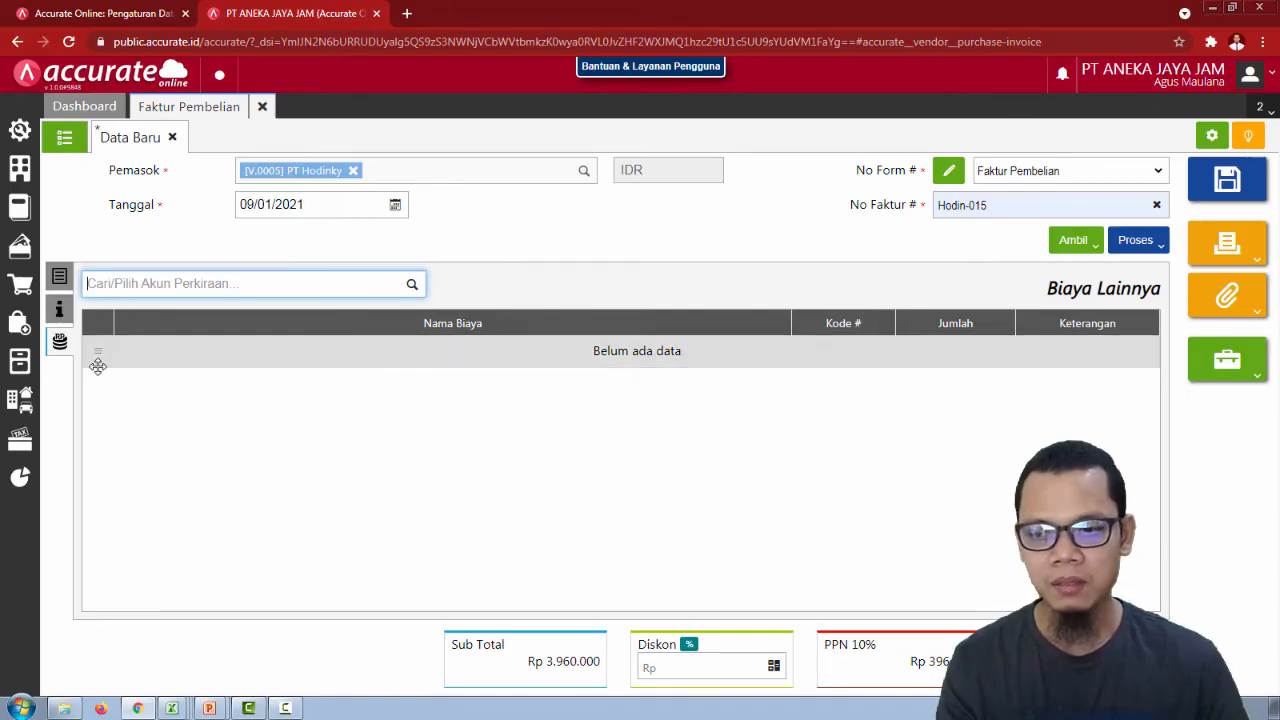
Start a new supplier record in the Umum category with the name JJE Express.
click(16, 326)
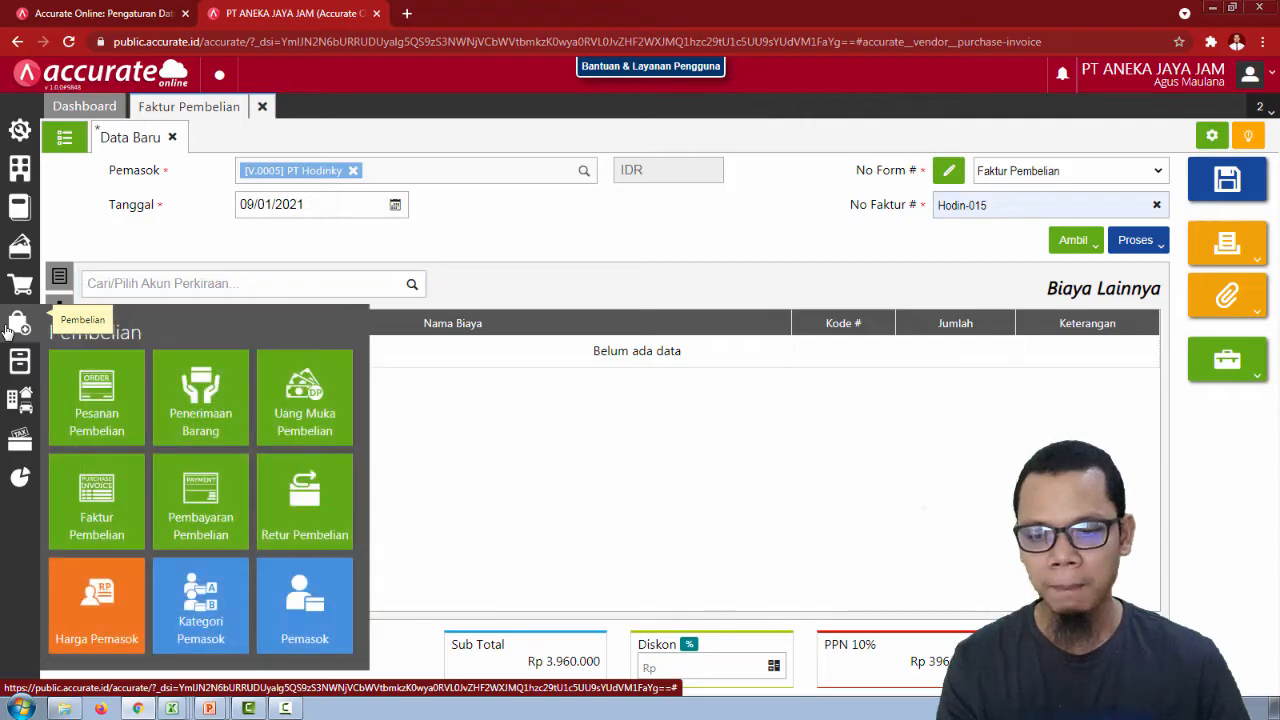
click(300, 596)
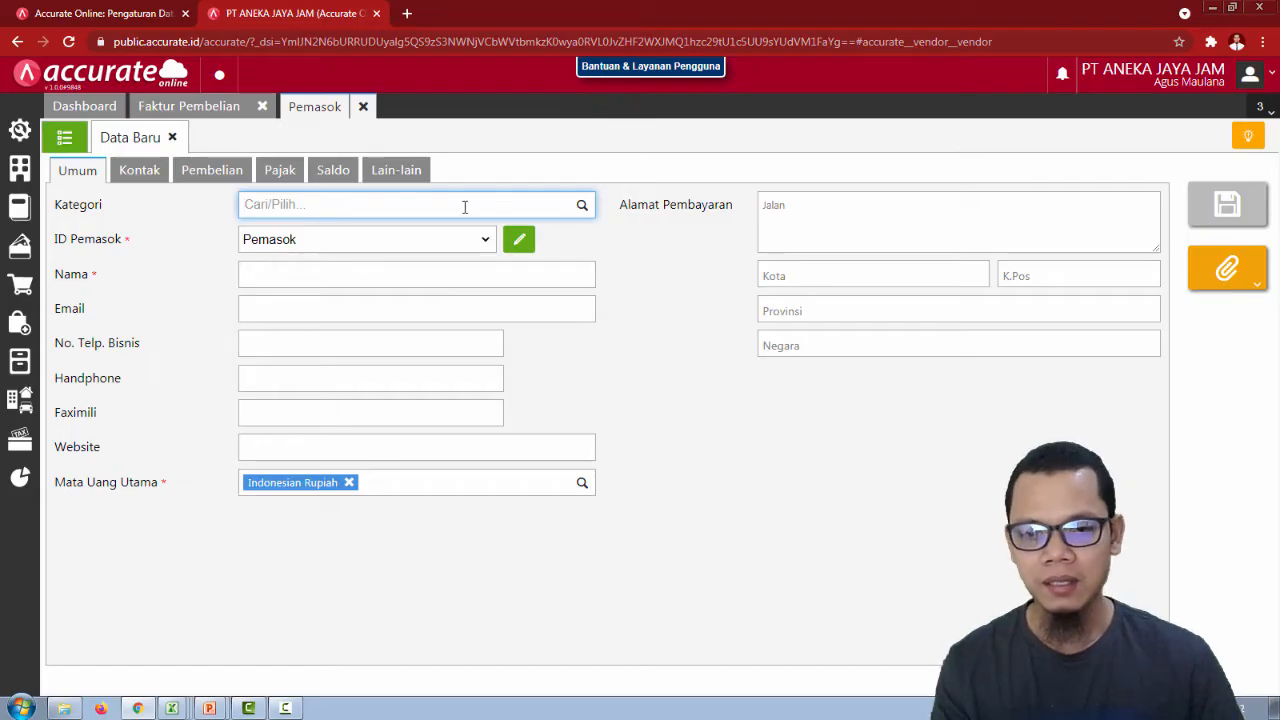
click(581, 205)
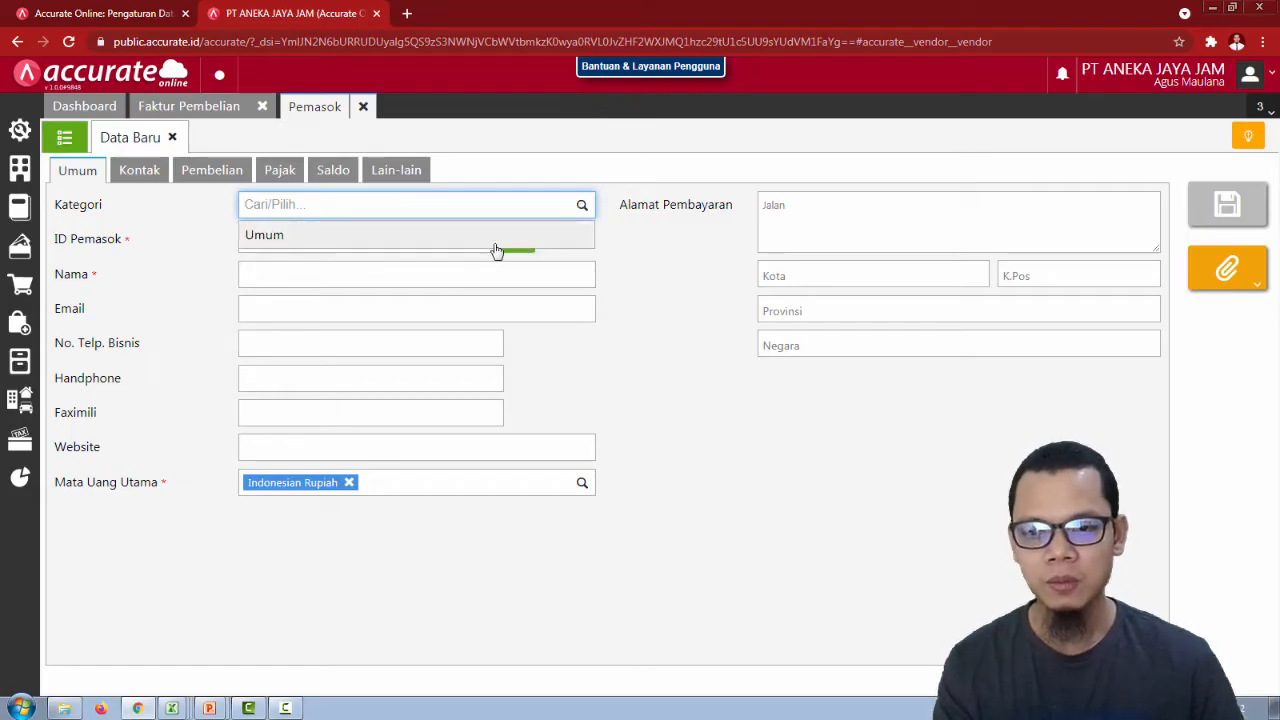
click(430, 240)
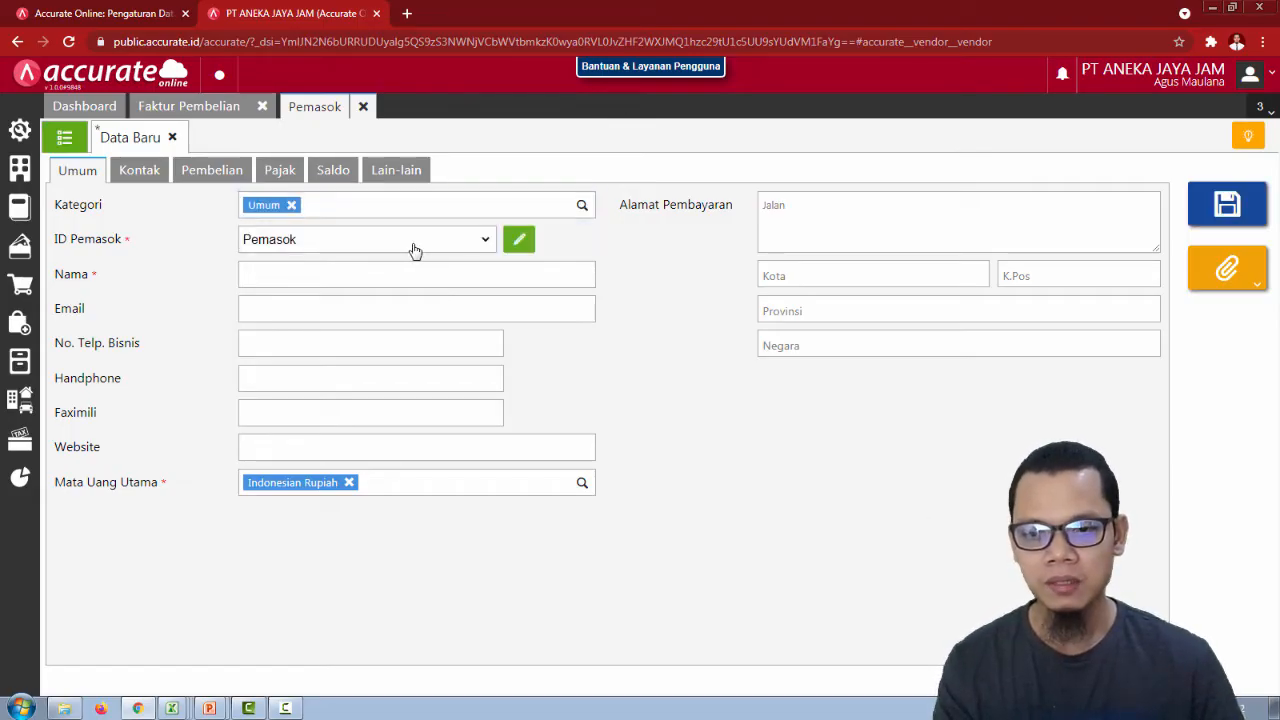
click(303, 279)
text(JJE )
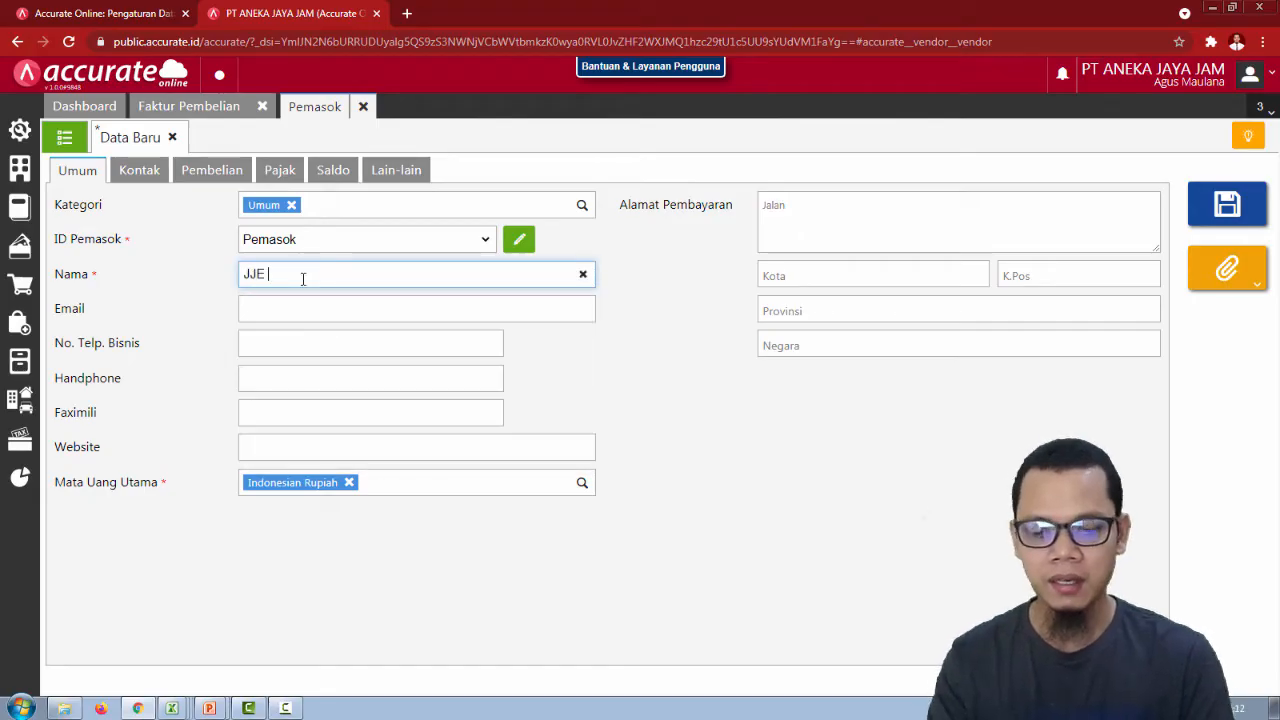
text(Express)
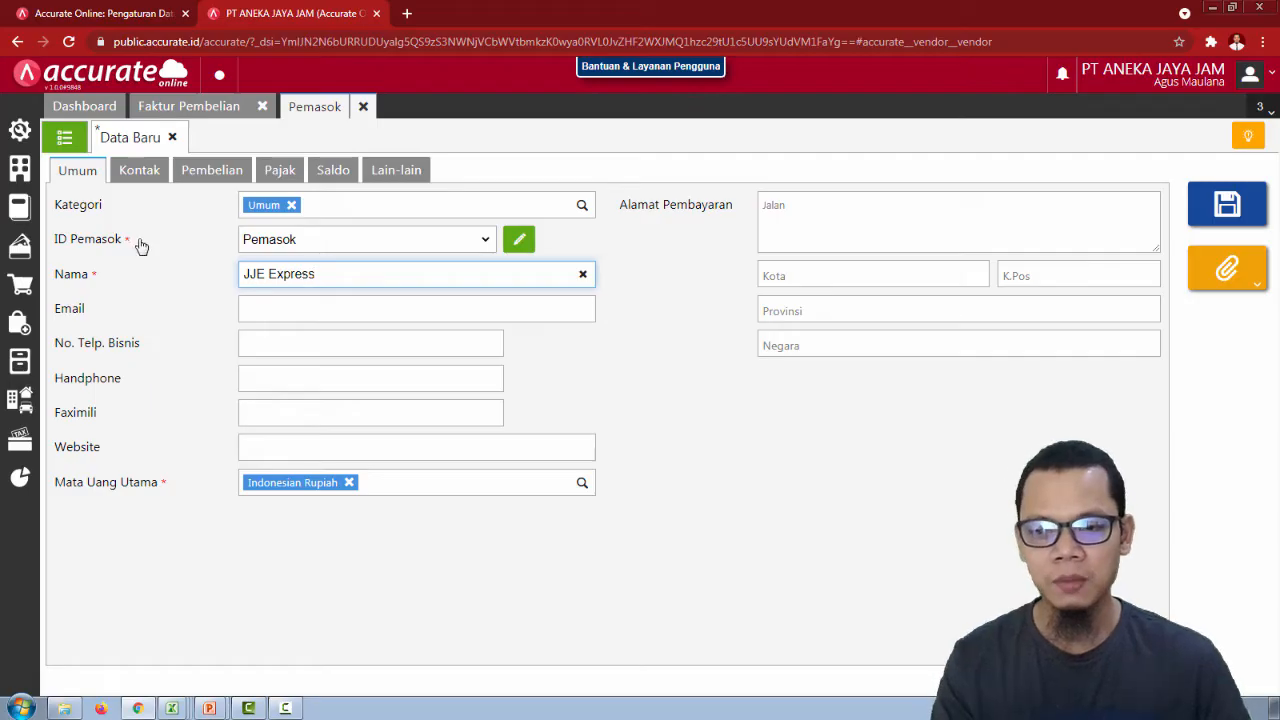
Look through the contact, purchase, tax, balance and other details of the JJE Express supplier, then save the record and close the form.
click(136, 168)
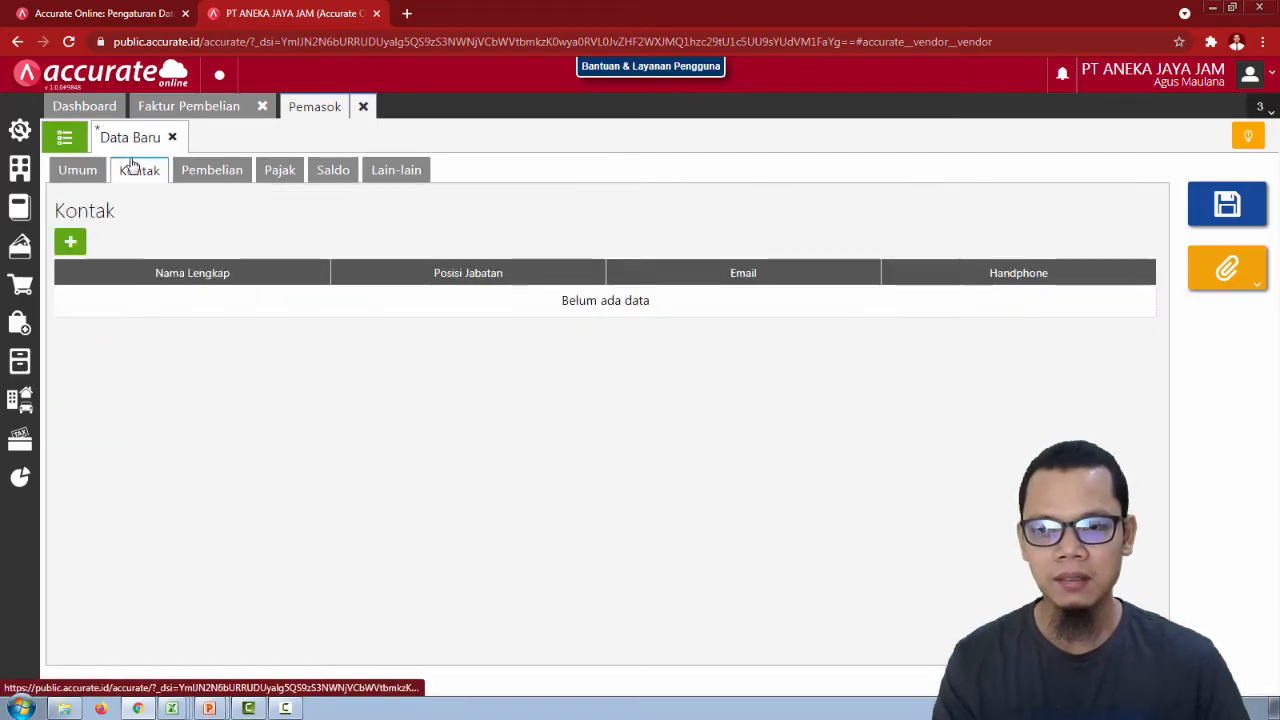
click(205, 170)
click(279, 170)
click(333, 170)
click(389, 174)
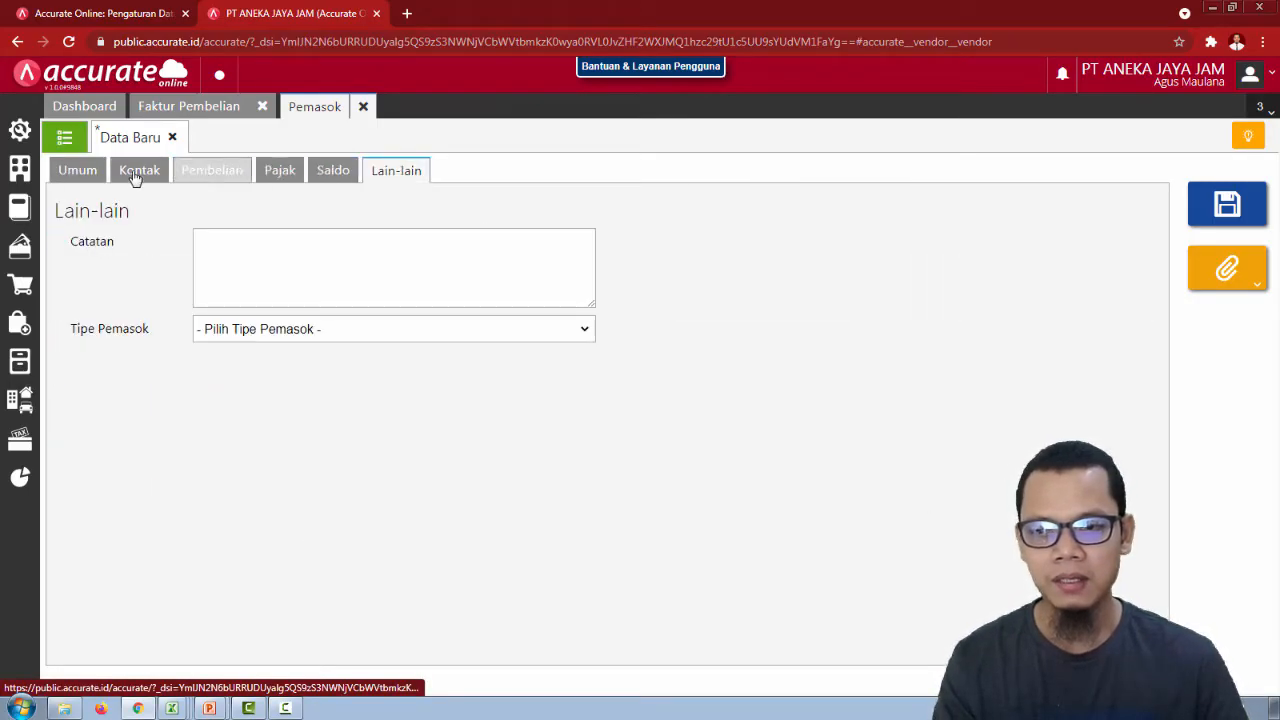
click(70, 172)
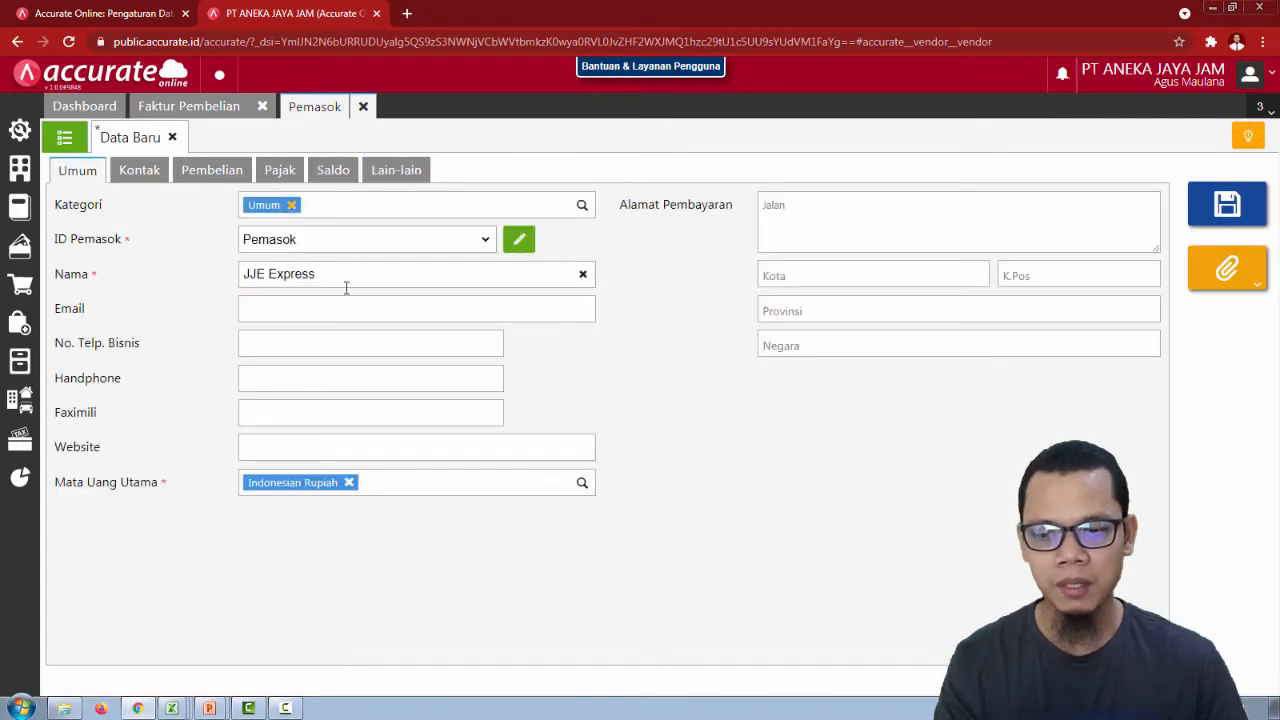
click(1247, 227)
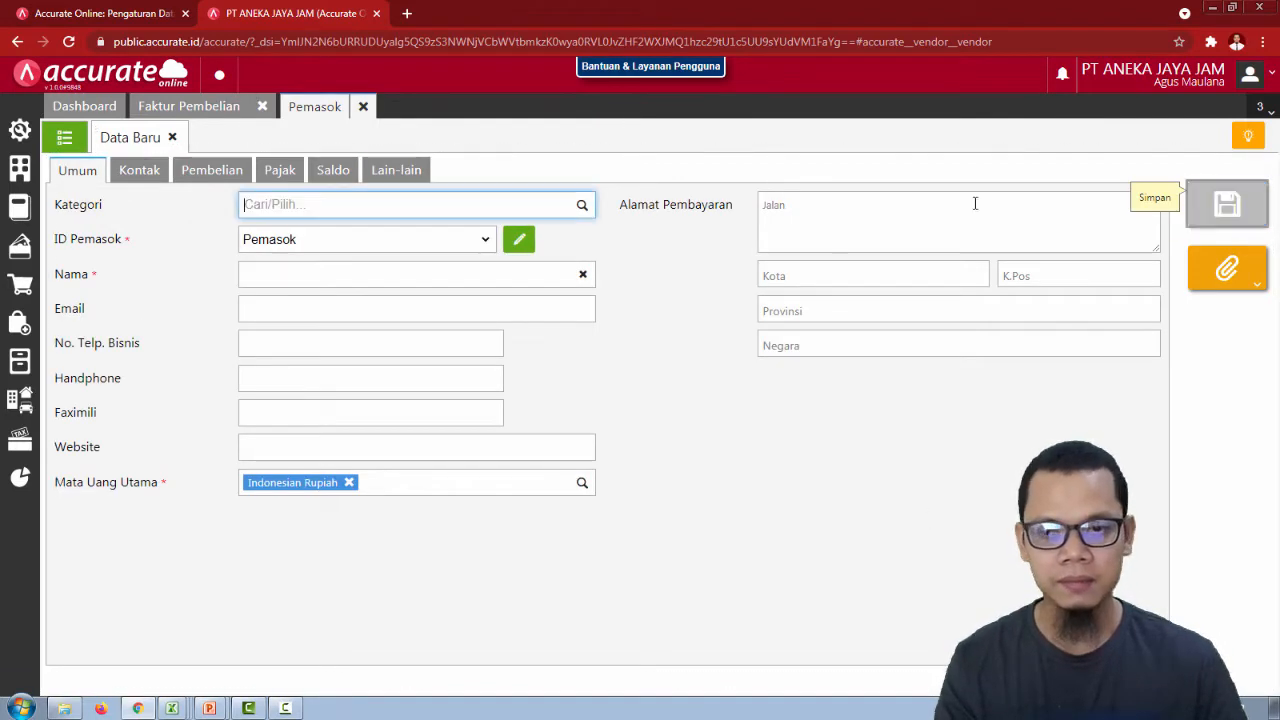
click(365, 107)
Find the Beban Angkut Pembelian account again and open it as a new other cost on the PT Hodinky invoice.
click(233, 284)
text(bena)
key(BackSpace)
key(BackSpace)
text(ban ang)
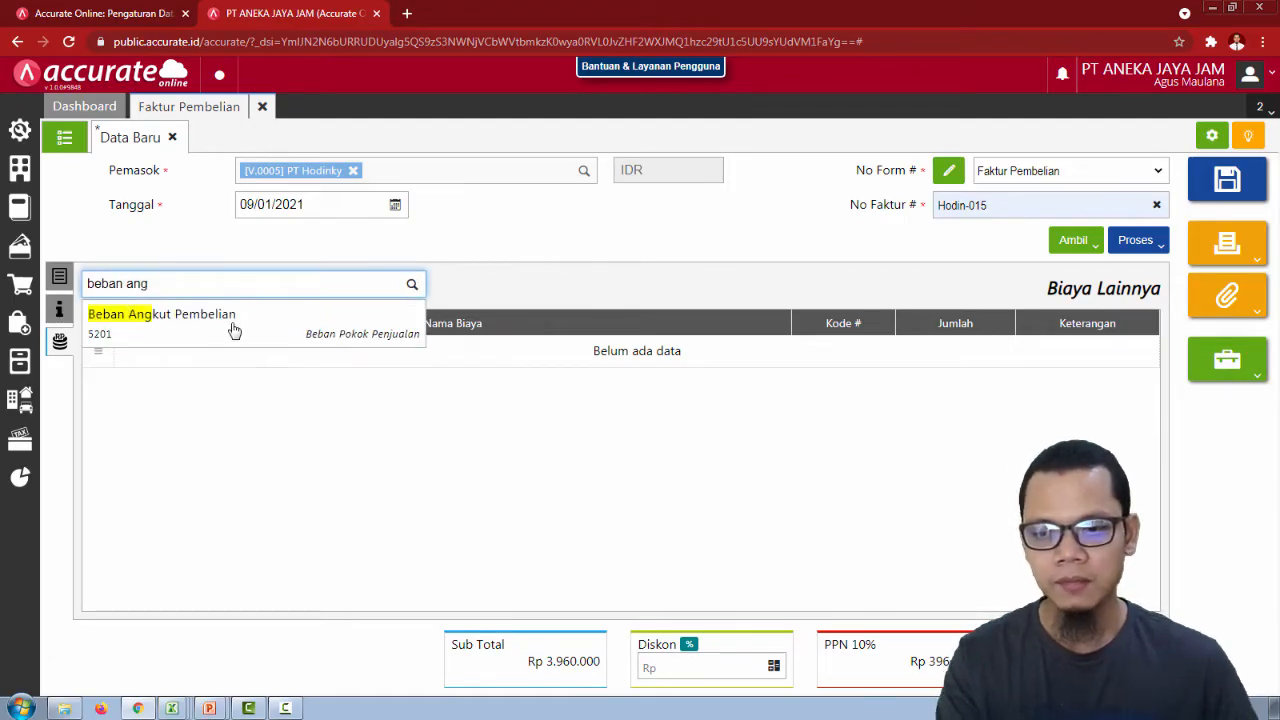
click(234, 327)
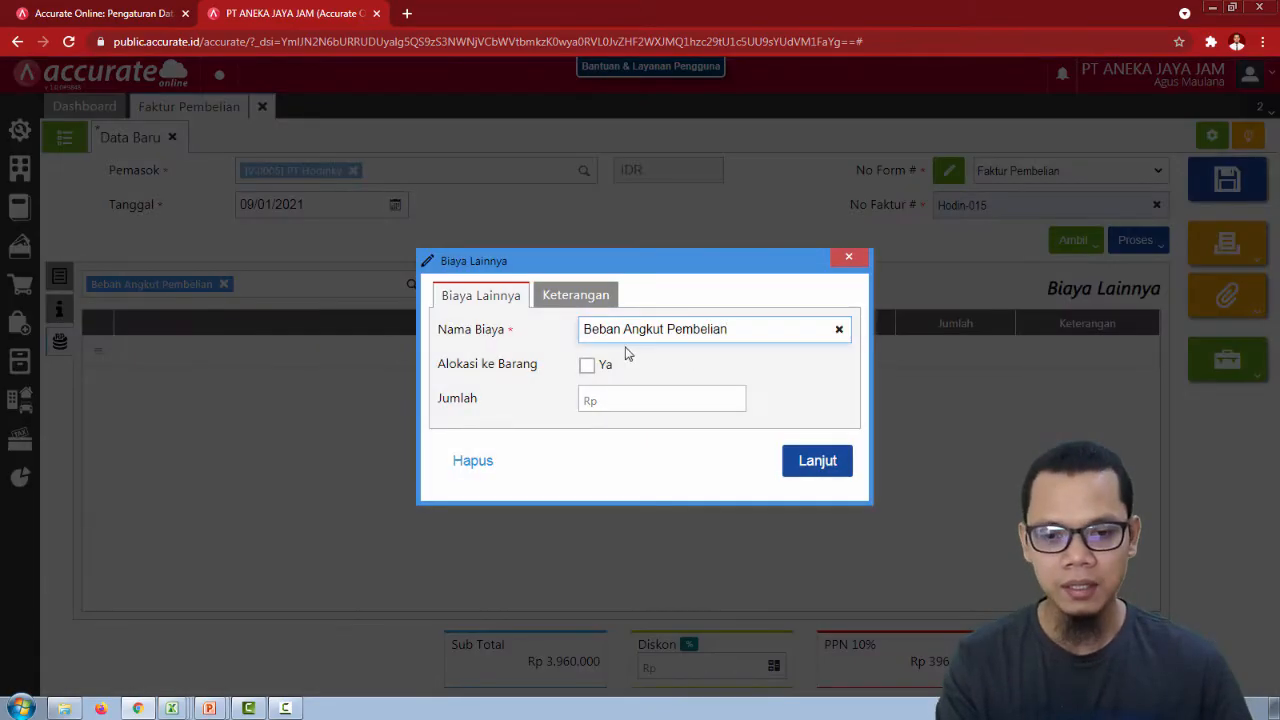
Allocate the Beban Angkut Pembelian cost to the goods, bill it to JJE Express and set its amount to Rp 300.000.
click(591, 366)
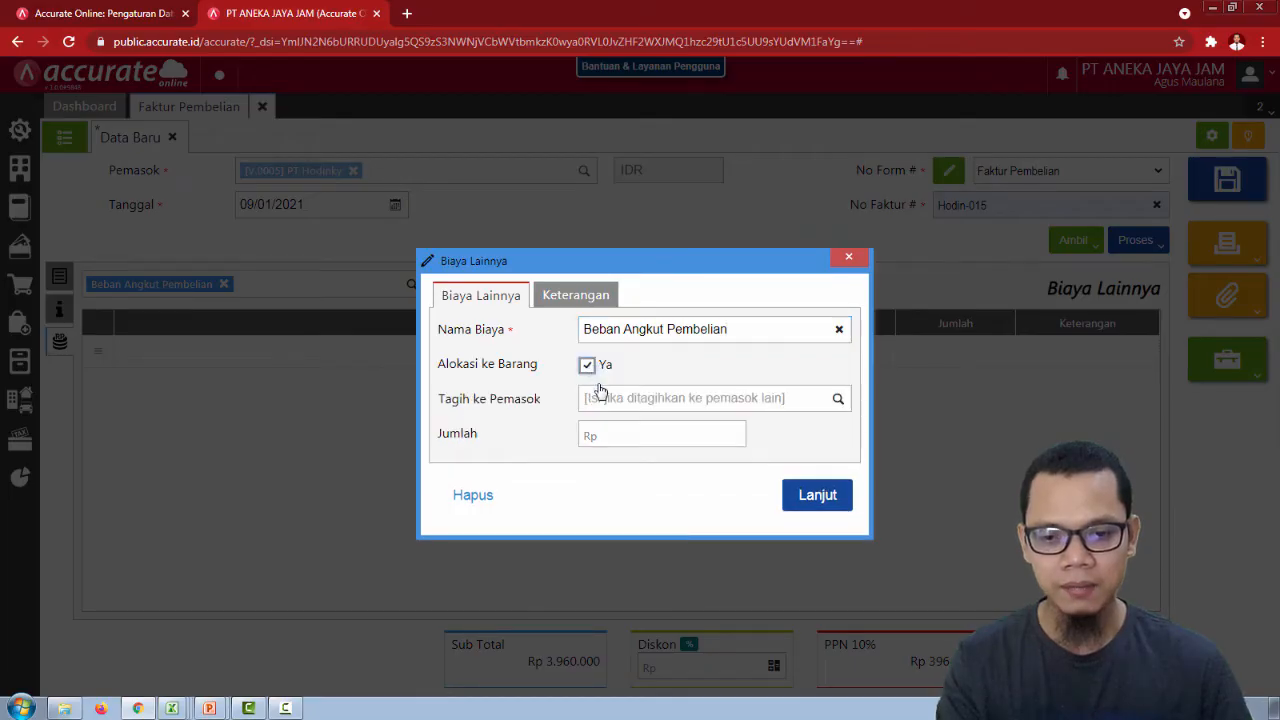
click(631, 398)
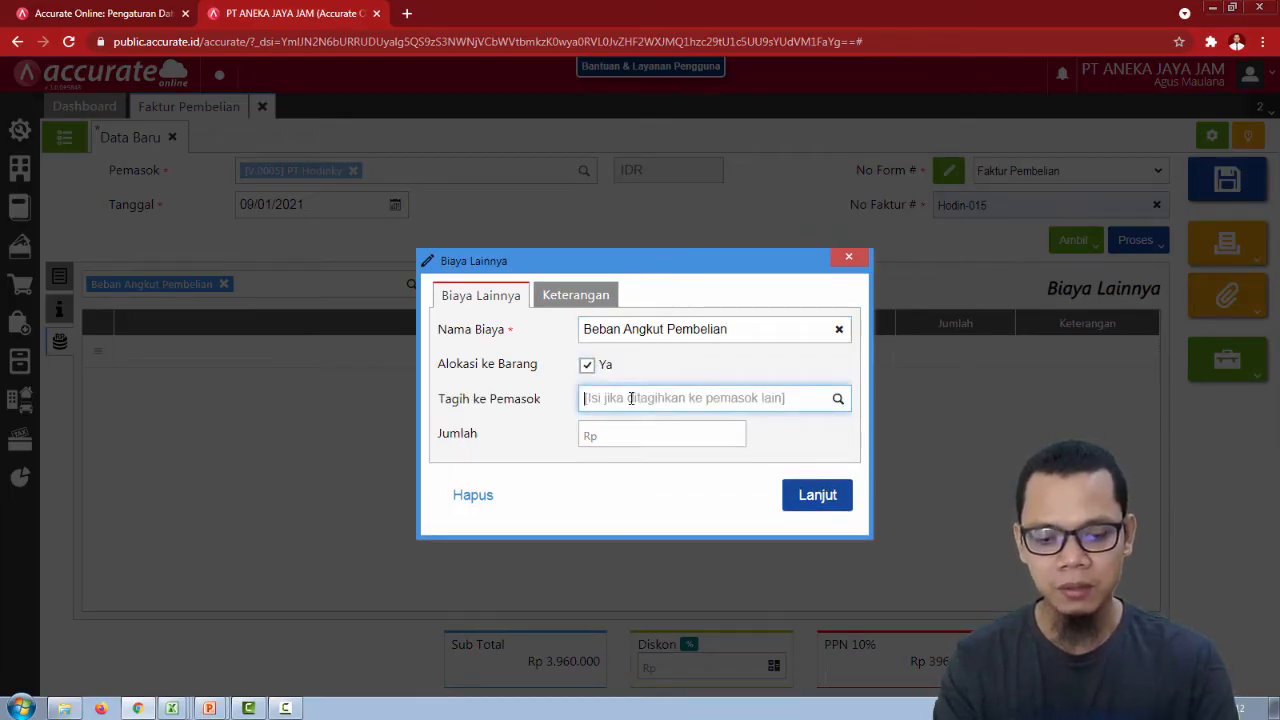
text(jje)
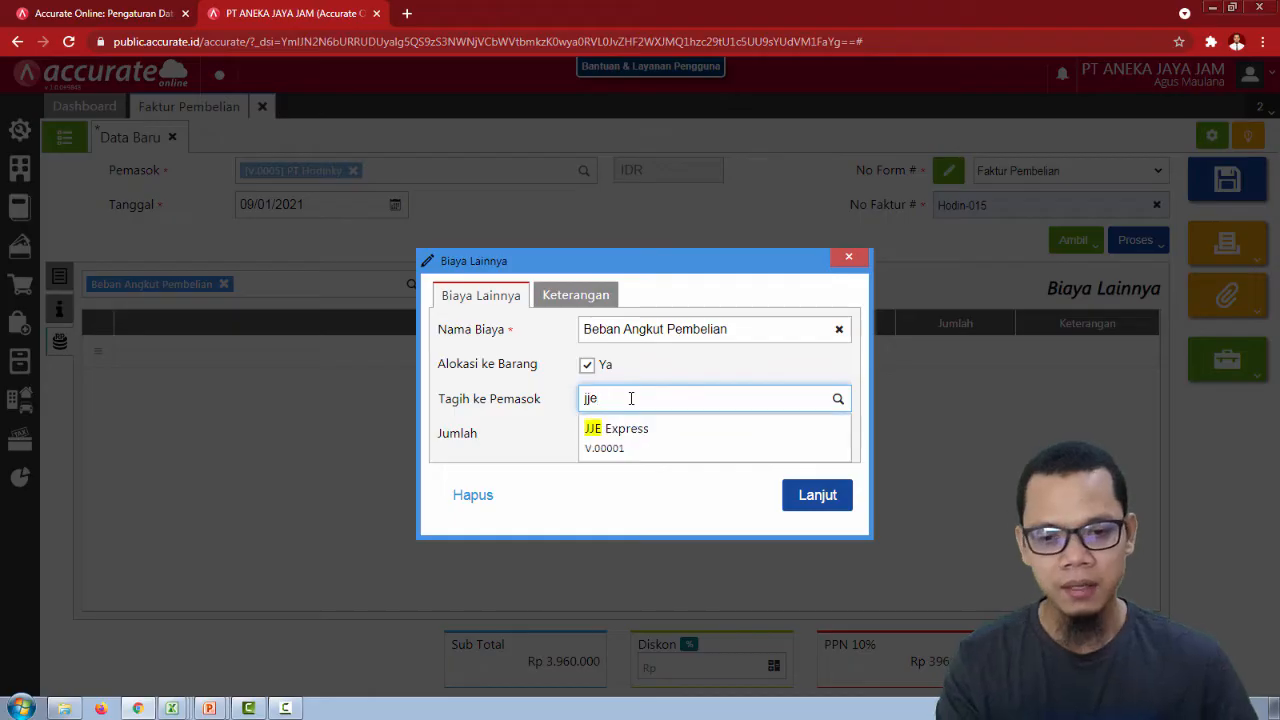
click(641, 451)
click(642, 433)
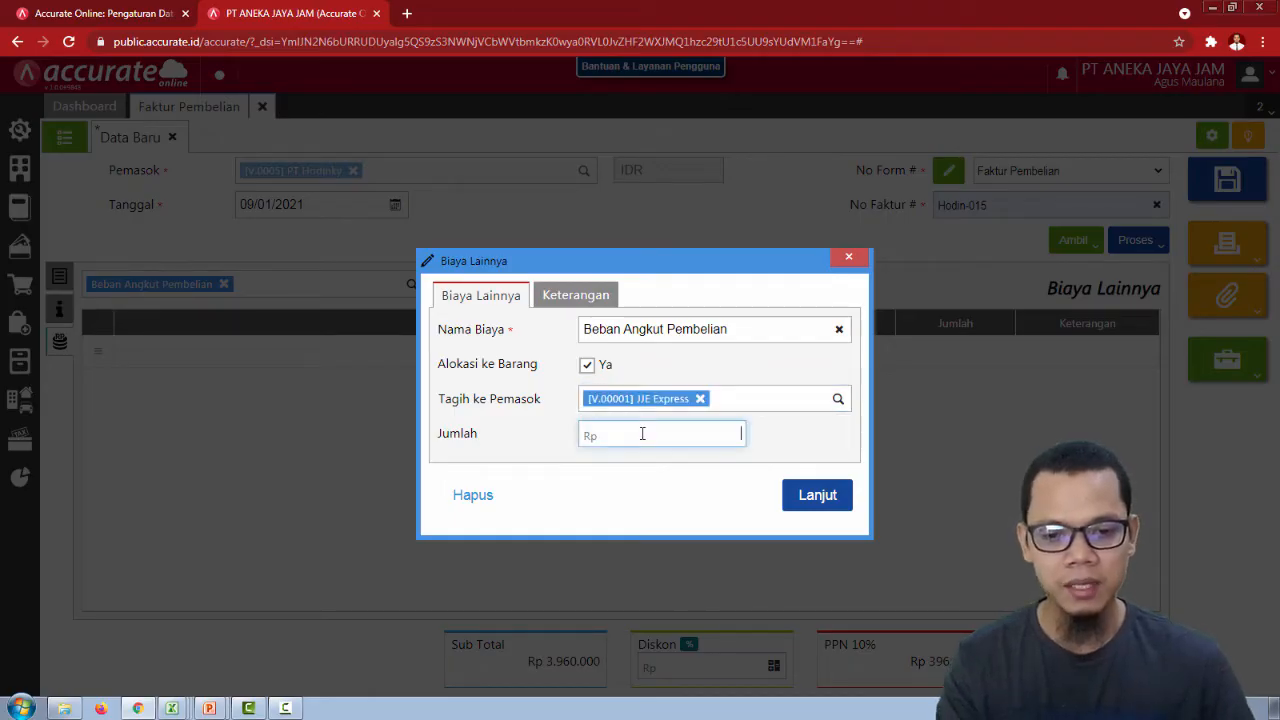
text(300.000)
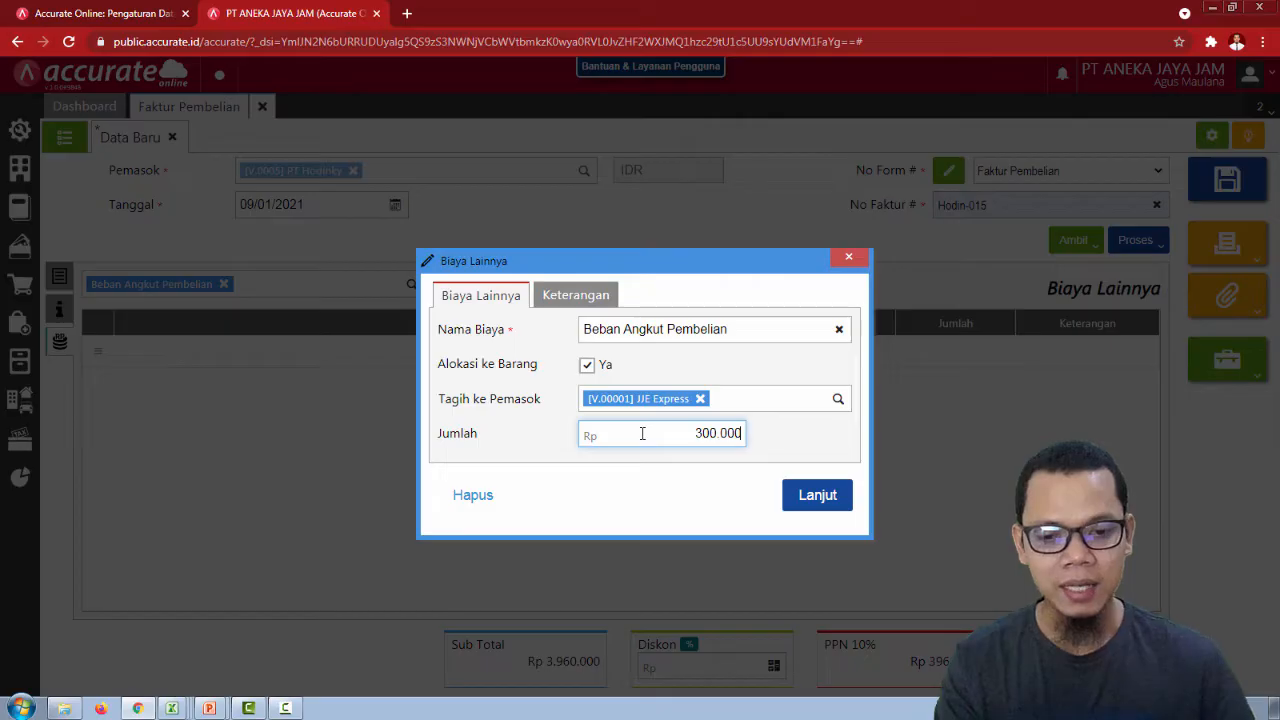
click(827, 499)
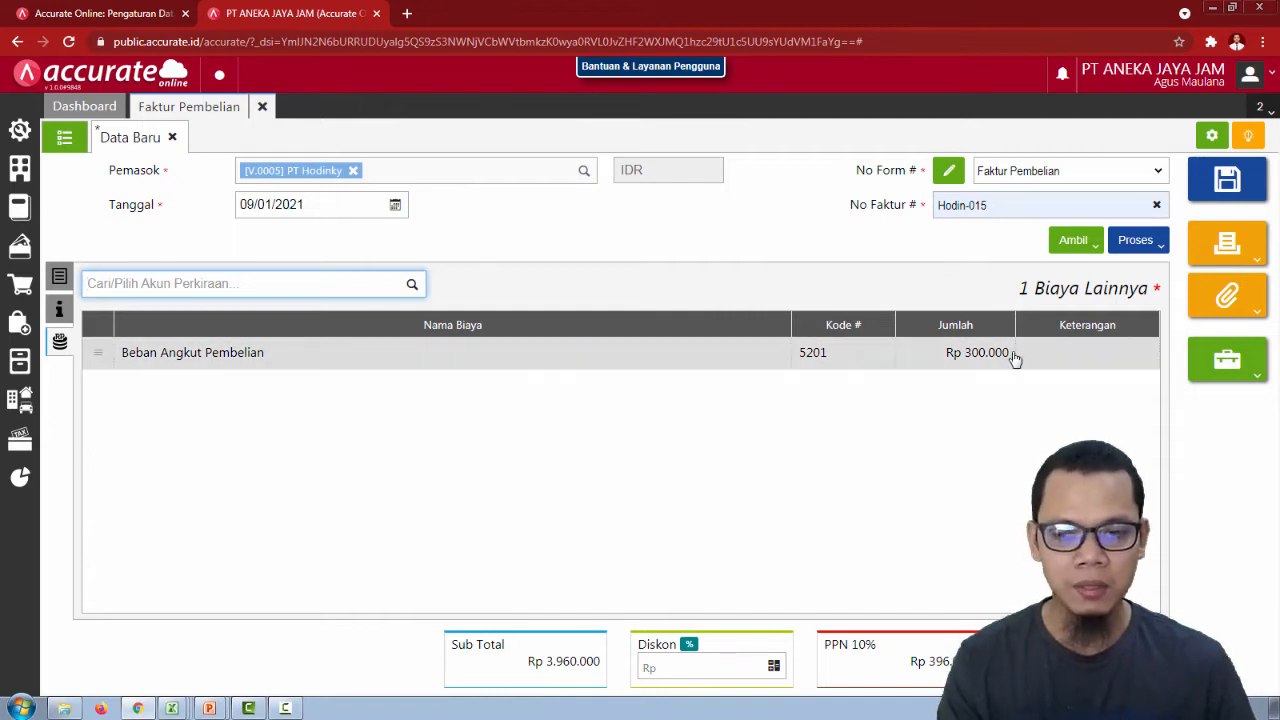
Check the item lines and save the PT Hodinky invoice, then read the Penyesuaian Biaya Kirim slide in the presentation.
click(59, 276)
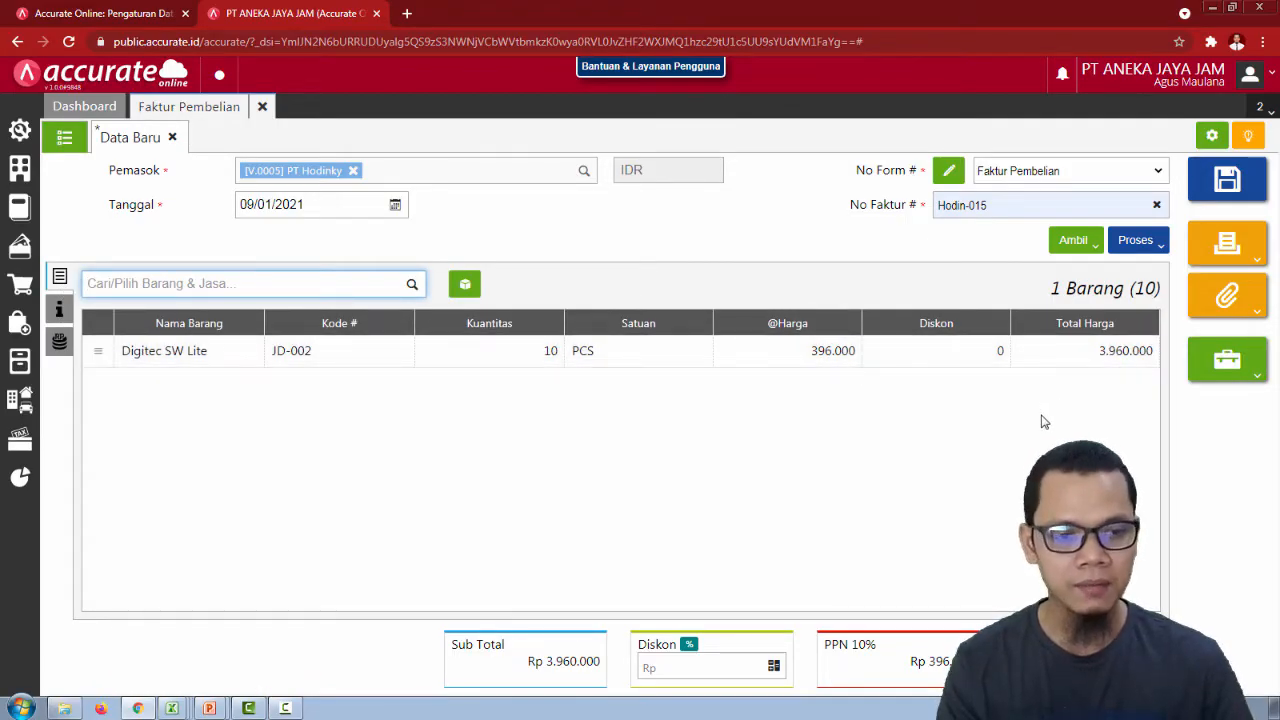
click(1233, 190)
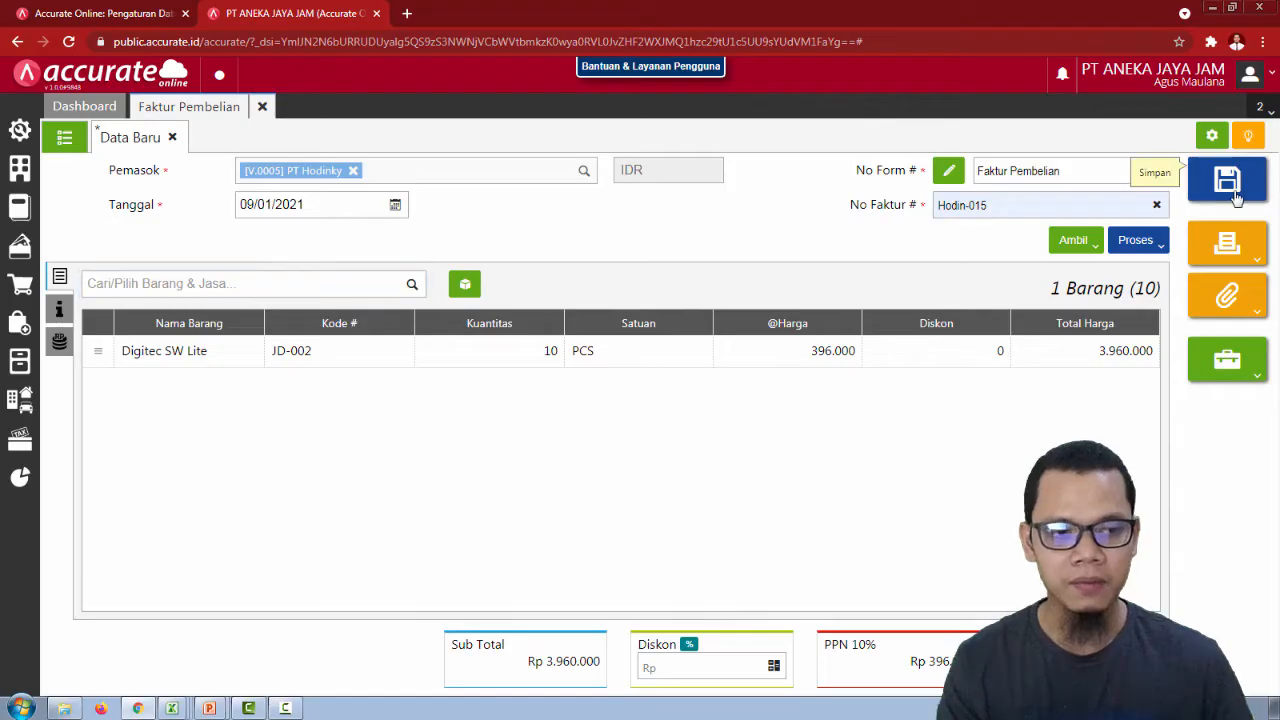
key(alt+Tab)
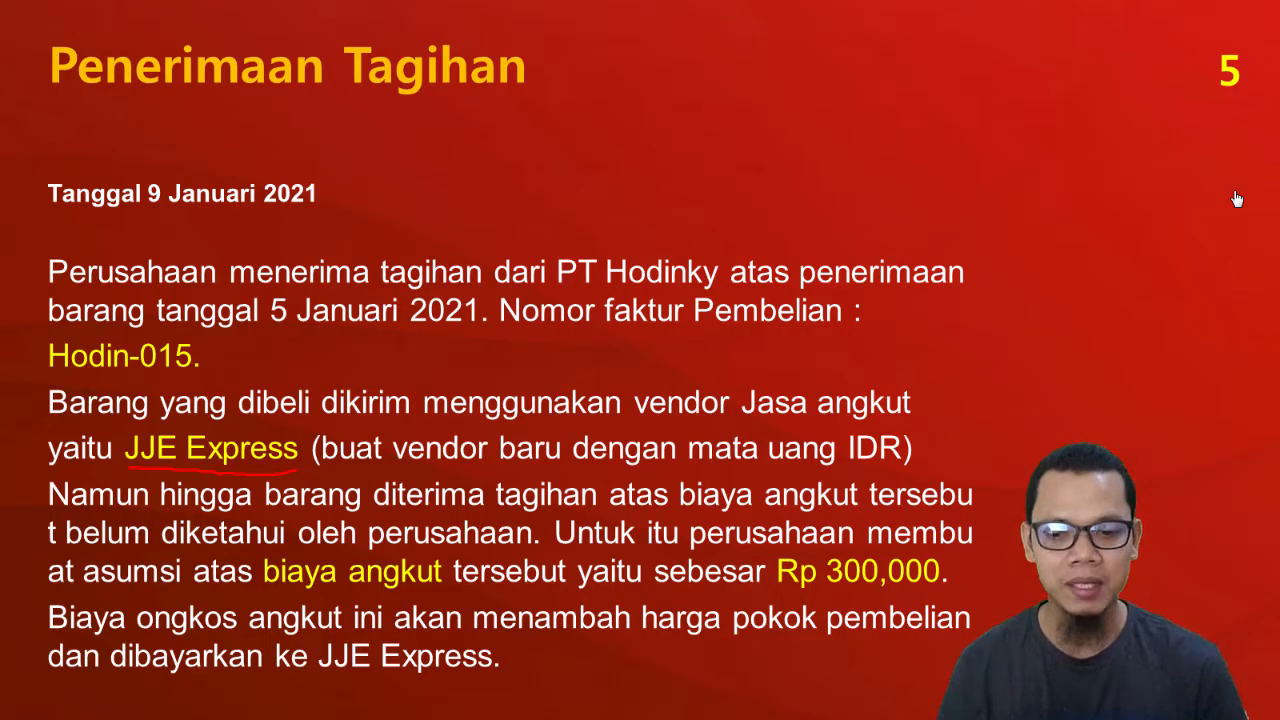
scroll(1237, 199, down, 10)
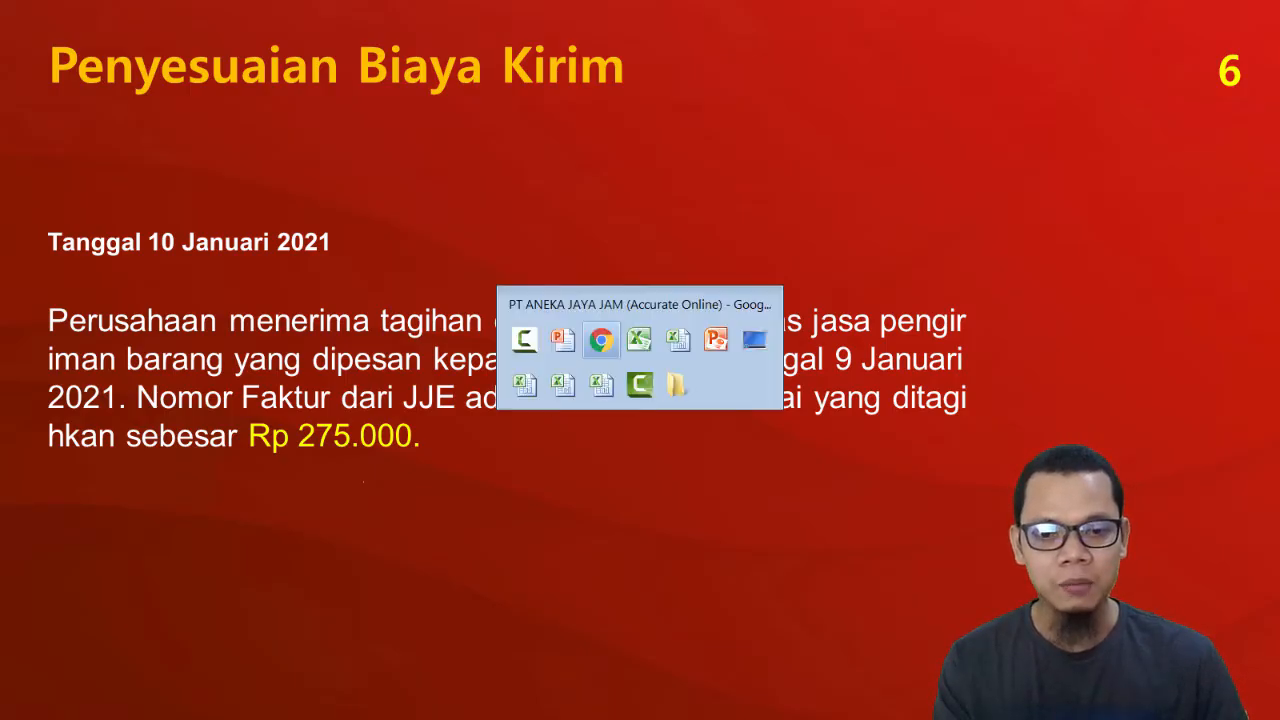
Return to Accurate Online and start a new purchase invoice with JJE Express as the supplier.
key(alt+Tab)
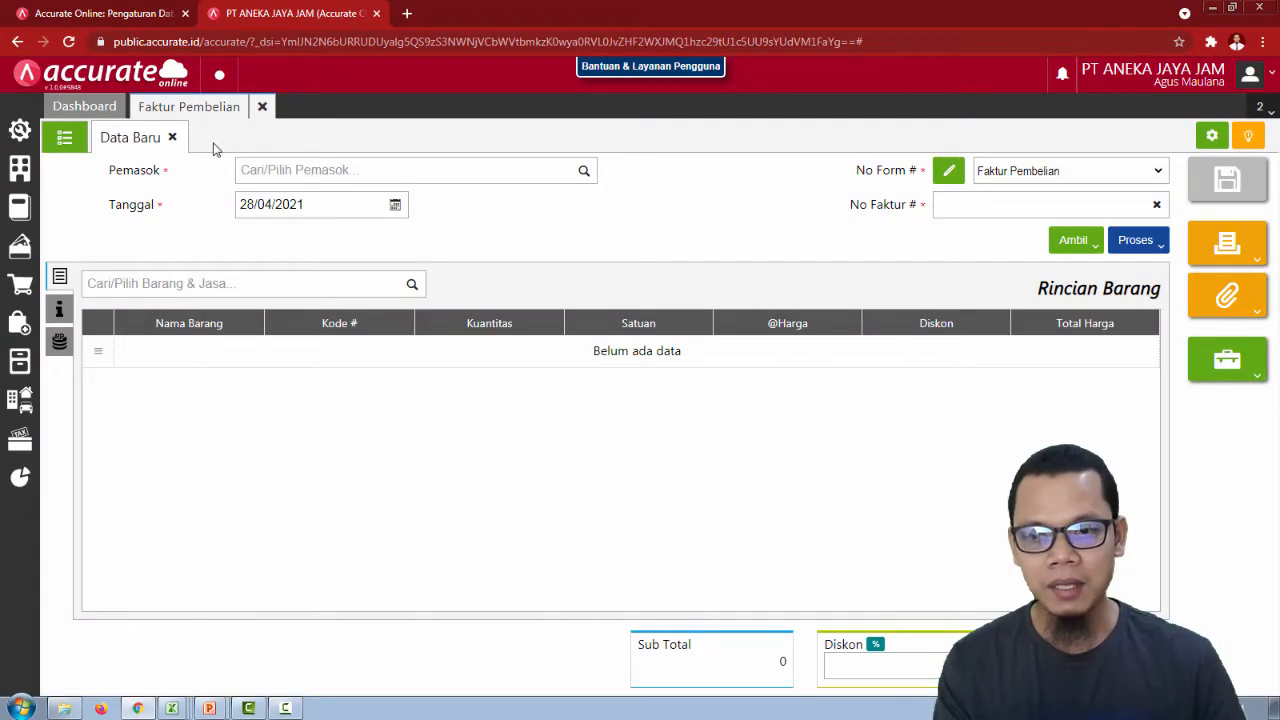
click(262, 106)
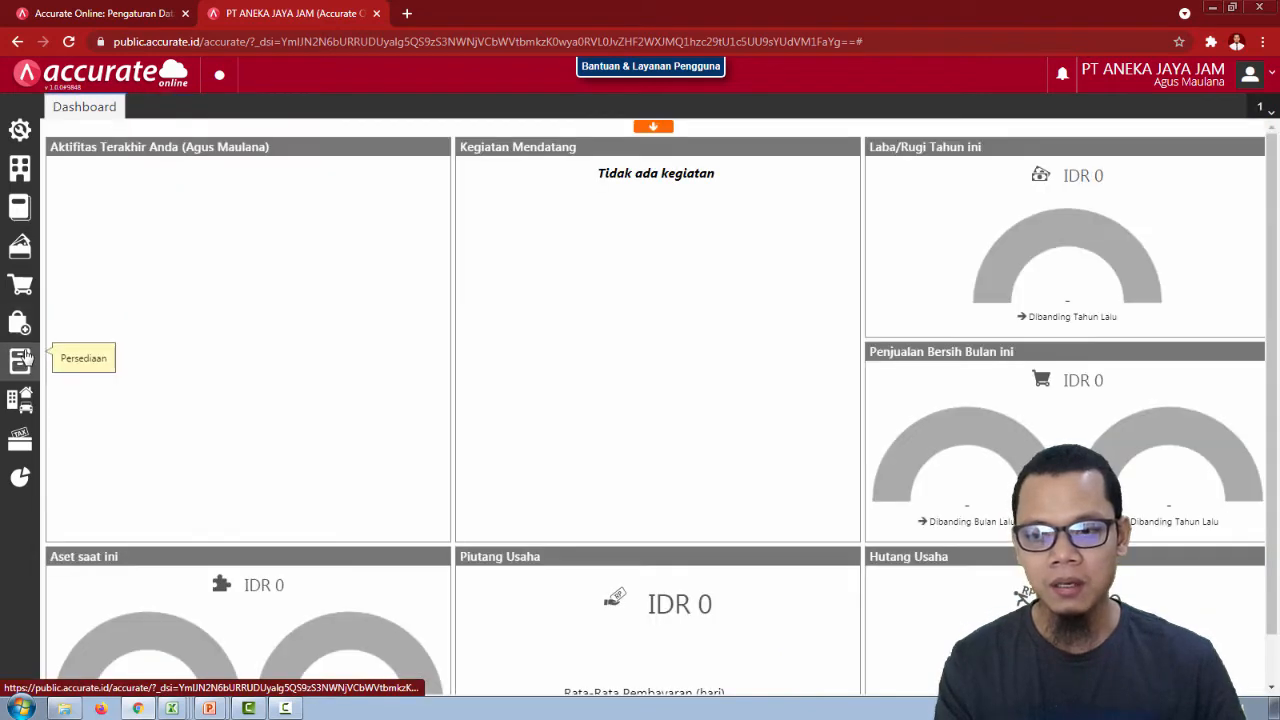
mouse_move(20, 322)
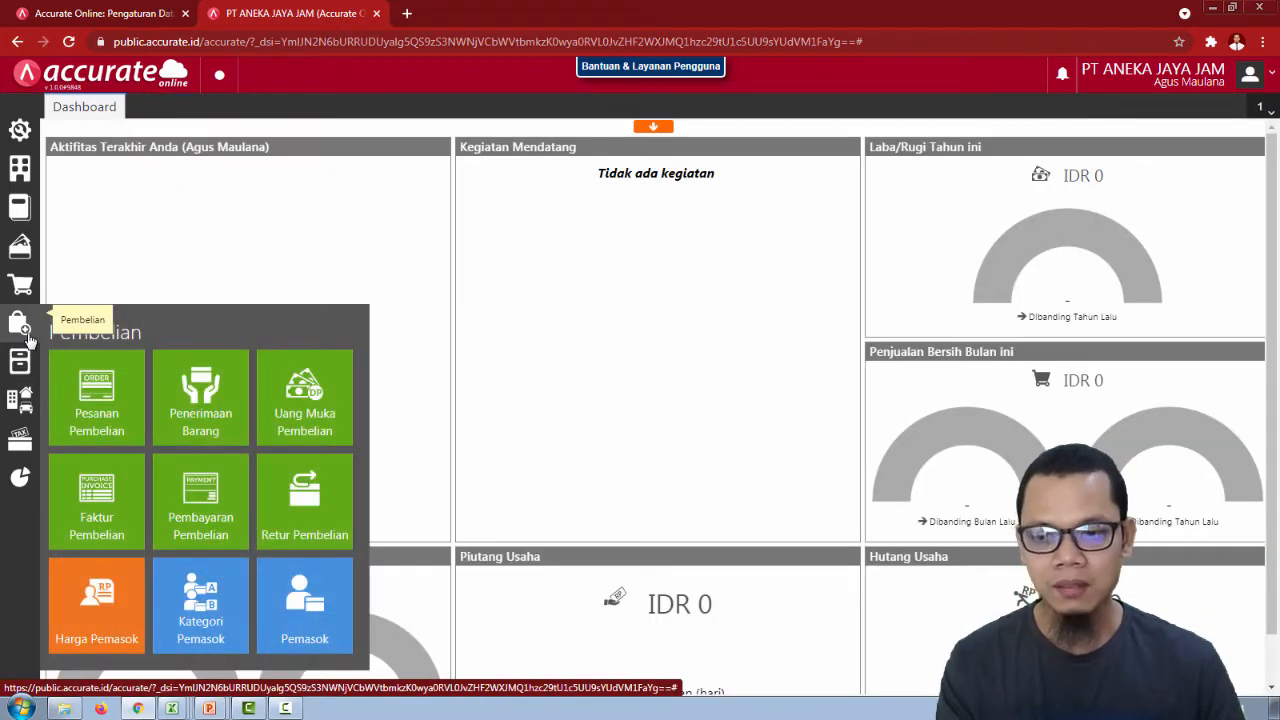
click(100, 528)
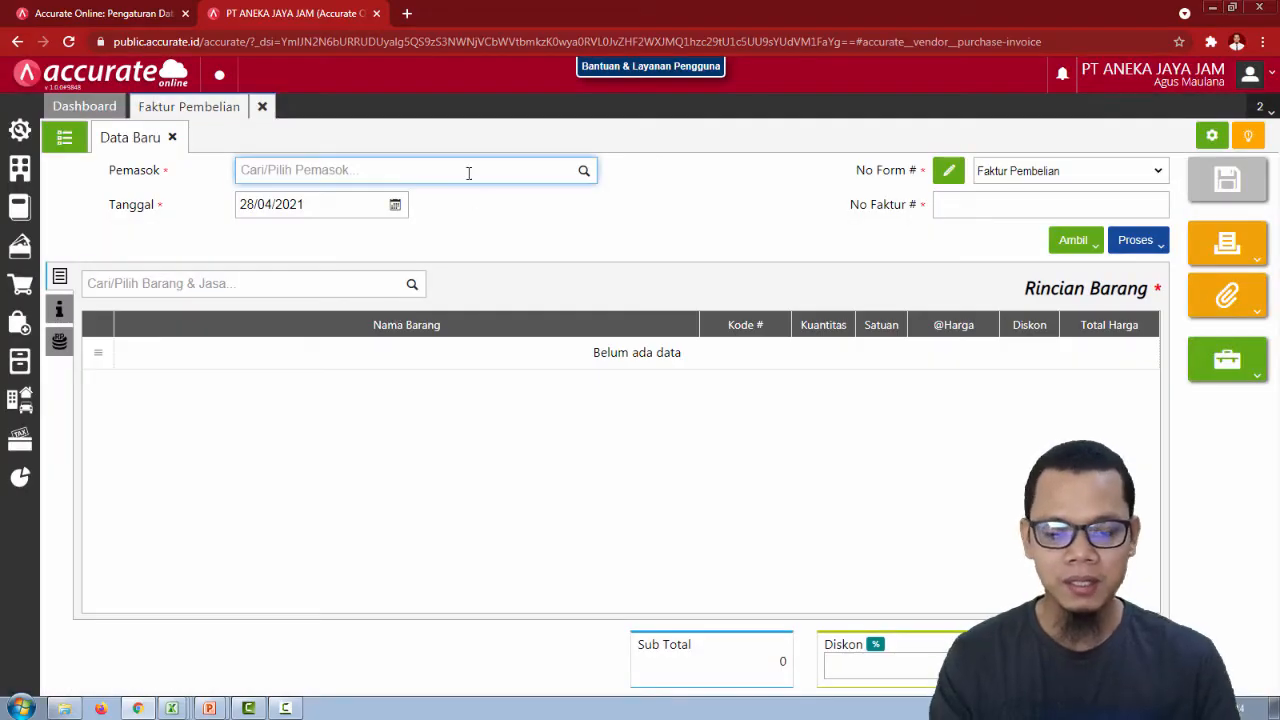
click(468, 172)
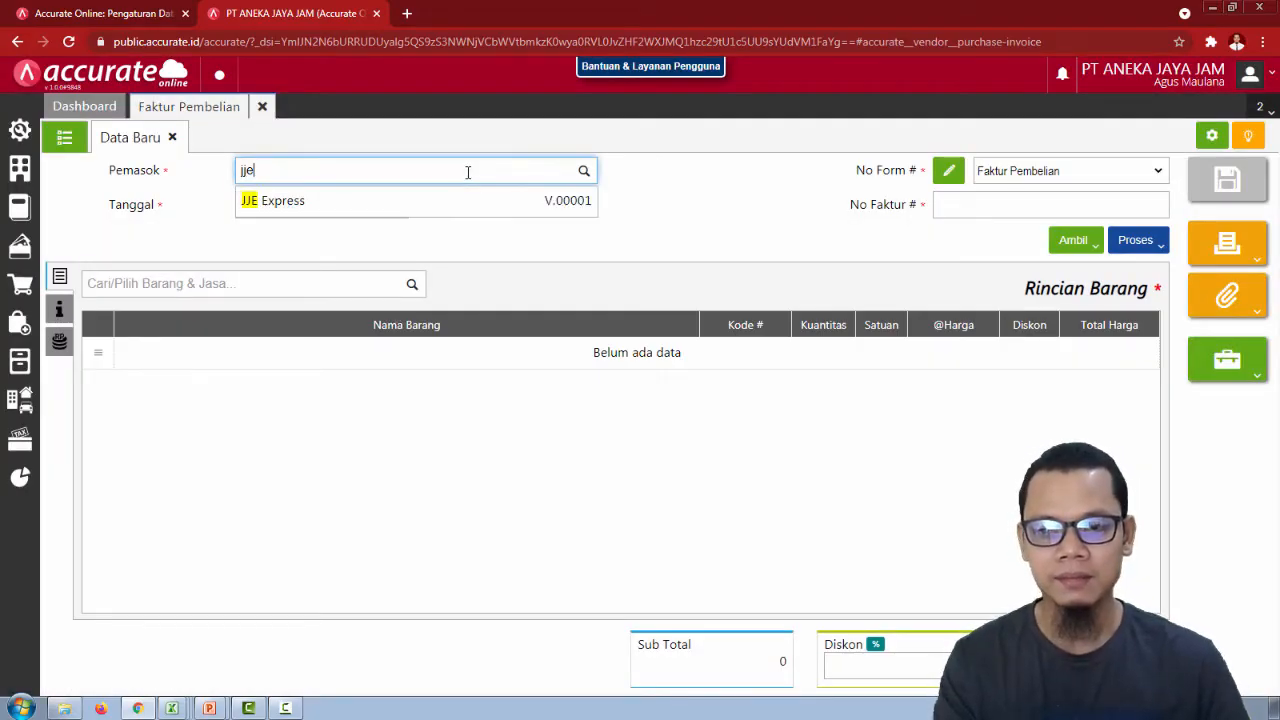
click(437, 212)
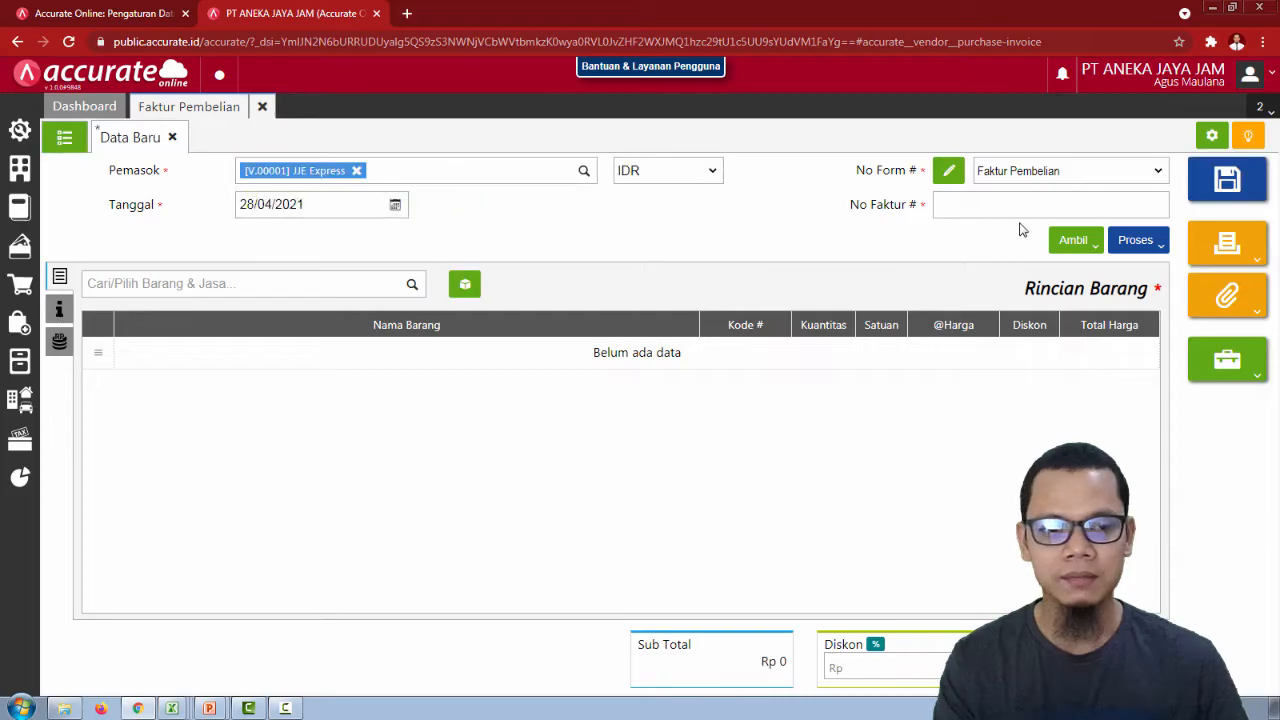
Set the date of the JJE Express purchase invoice to 10/01/2021.
click(1080, 246)
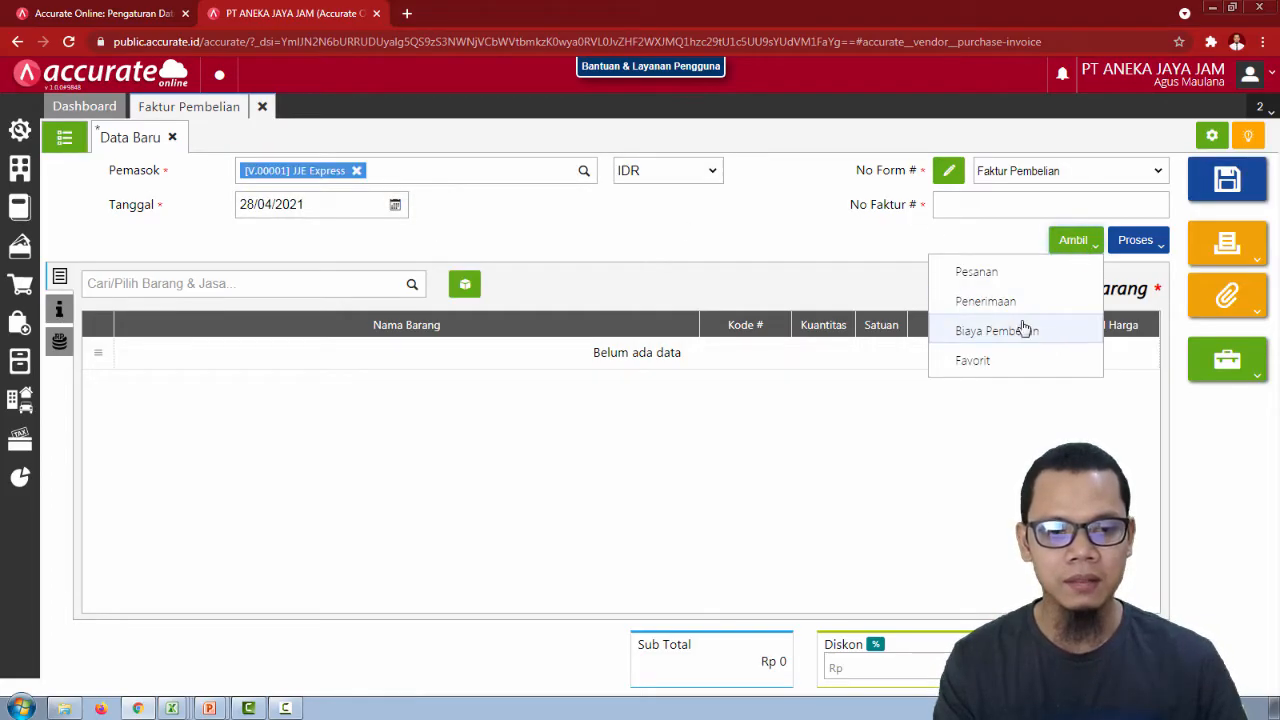
click(770, 250)
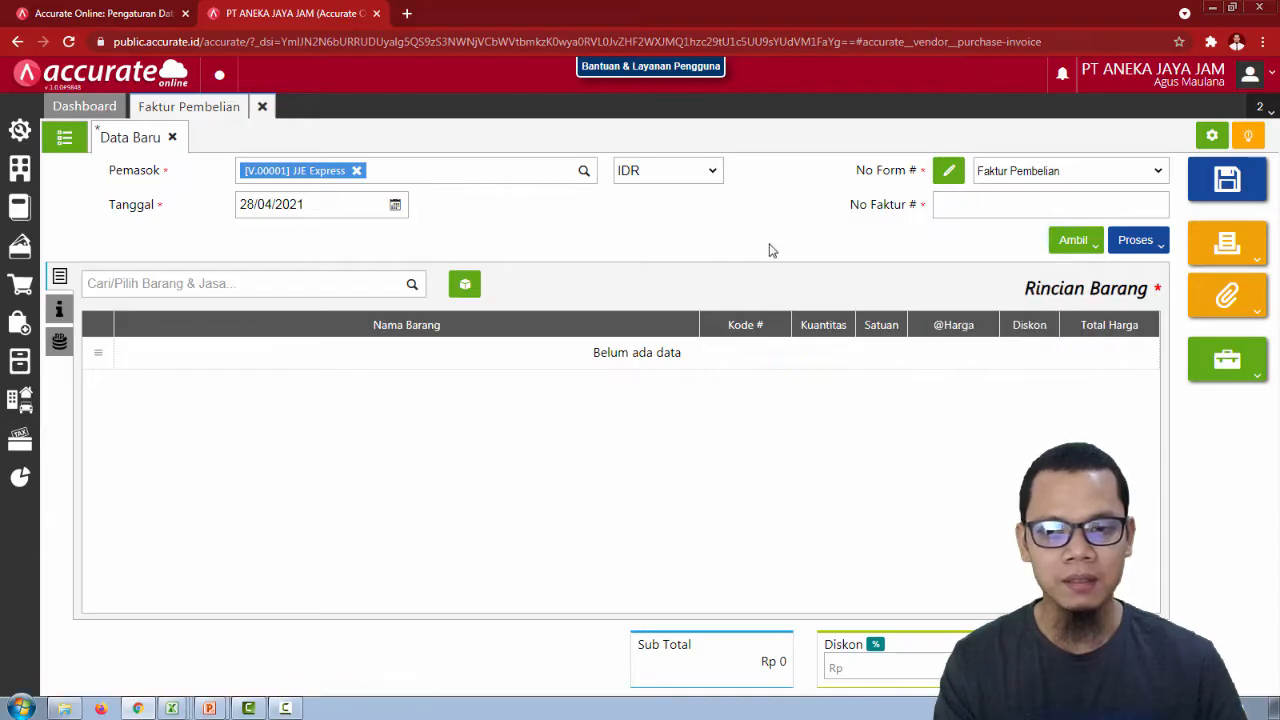
click(289, 207)
key(alt+Tab)
key(alt+Tab)
text(10/01/2)
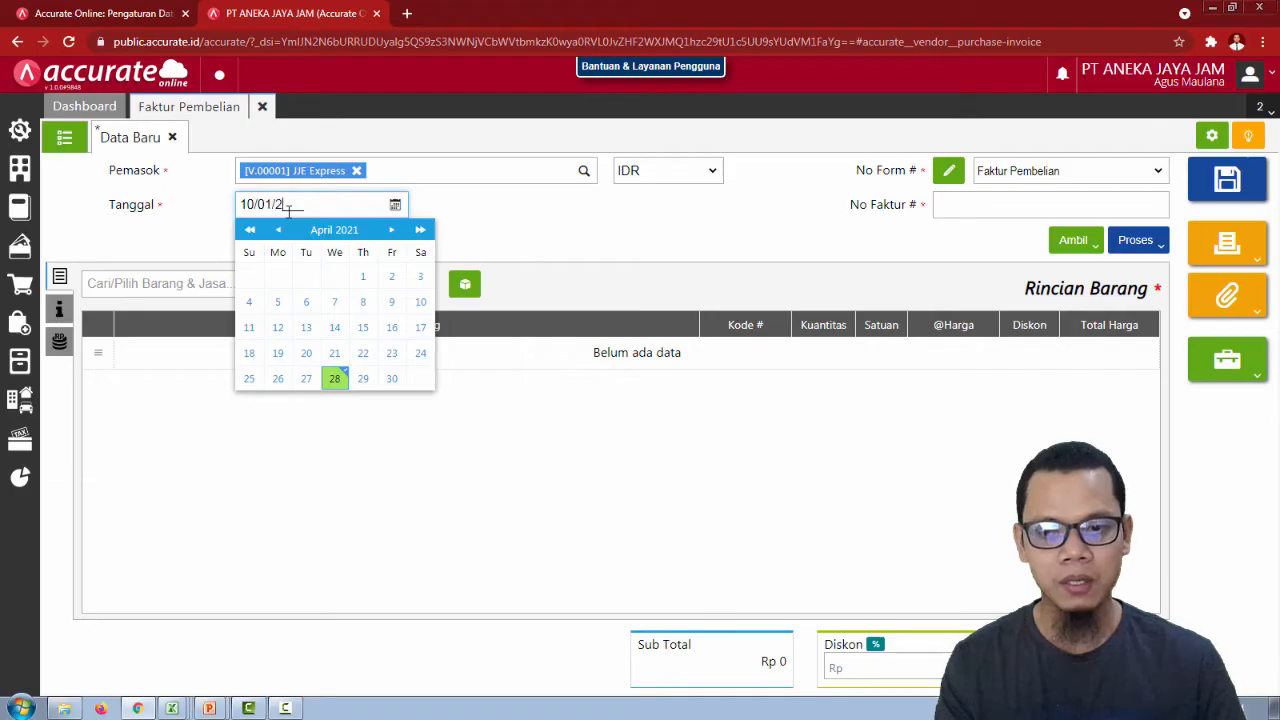
Check the supplier's invoice number on the Penyesuaian Biaya Kirim slide and enter JJE007 as the invoice number.
click(936, 212)
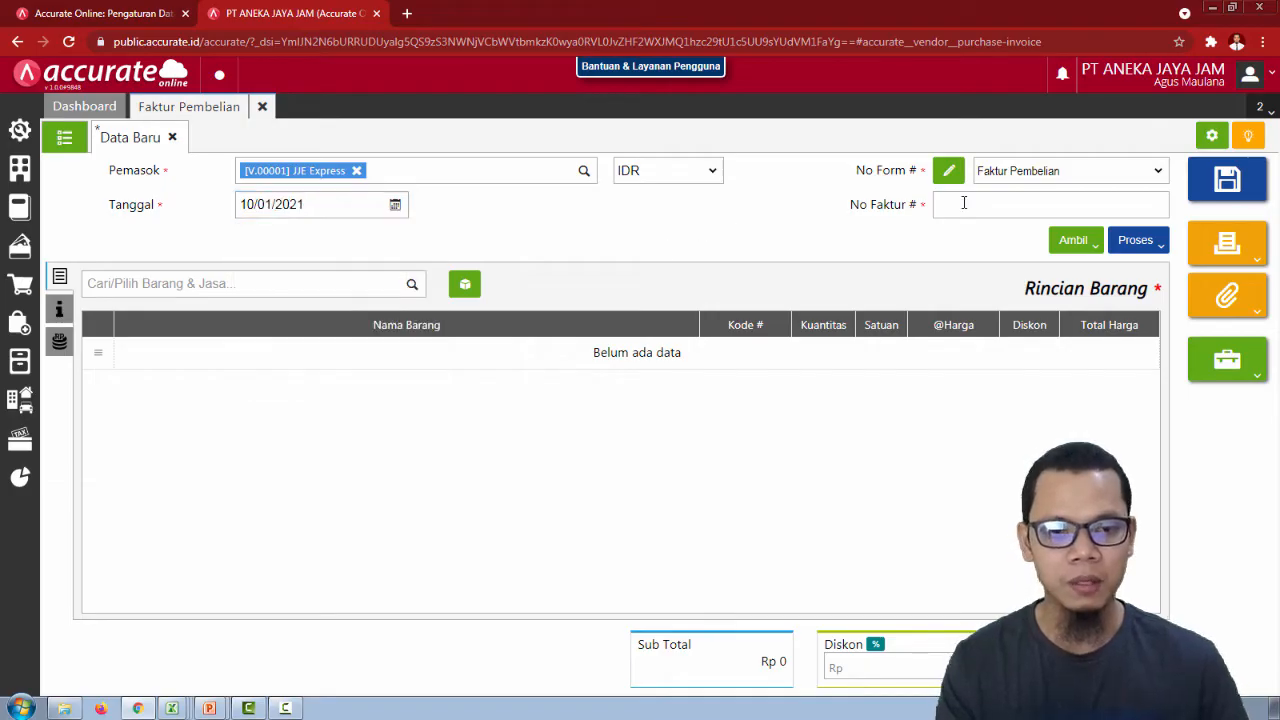
key(alt+Tab)
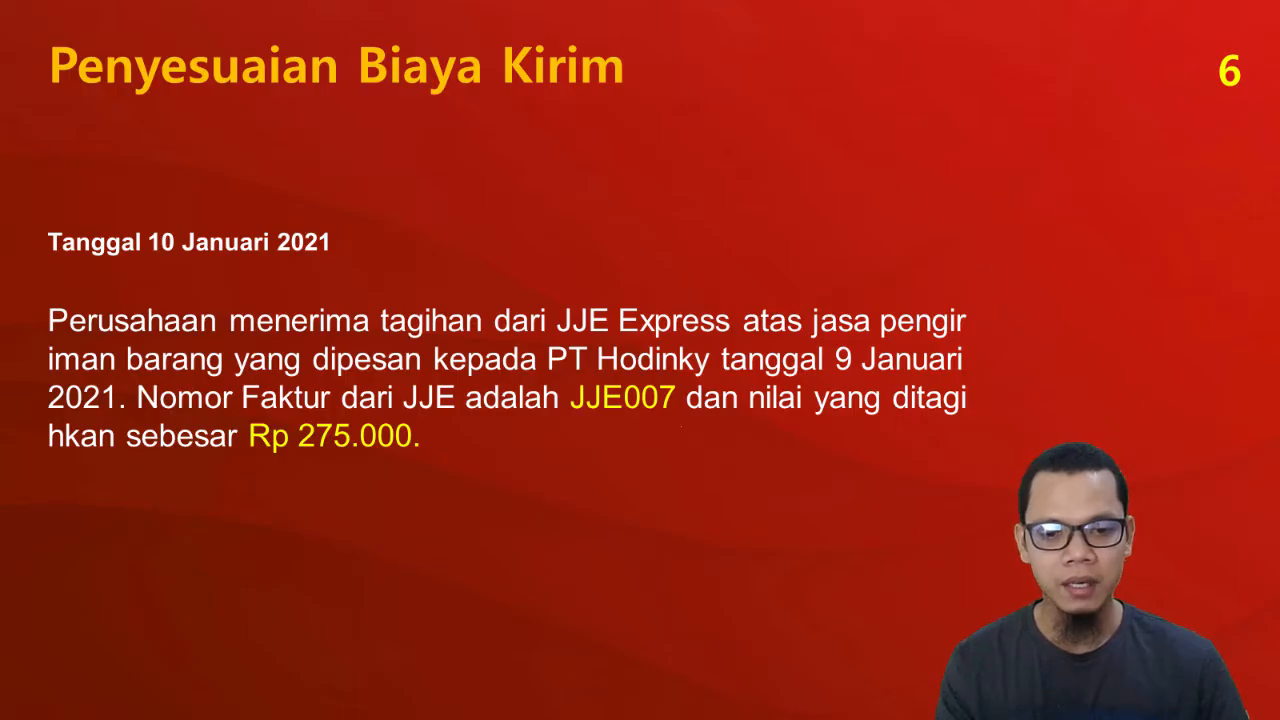
key(alt+Tab)
click(976, 208)
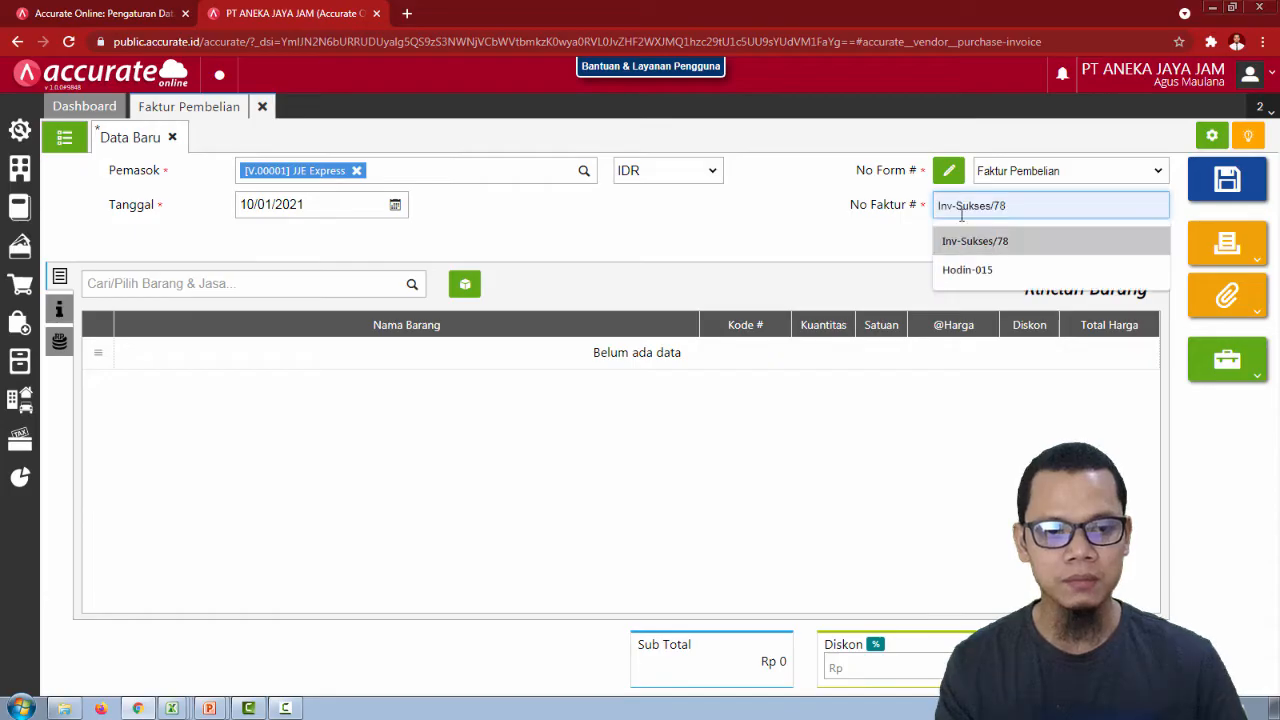
text(JJE007)
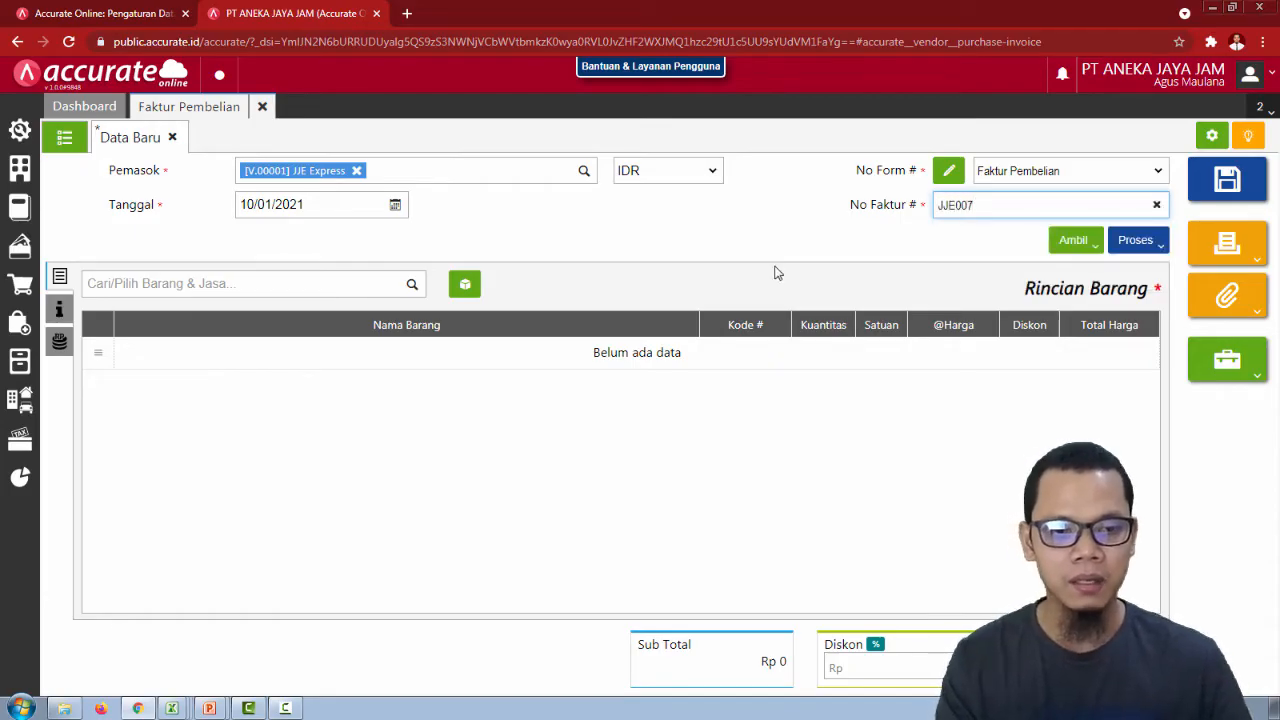
click(778, 273)
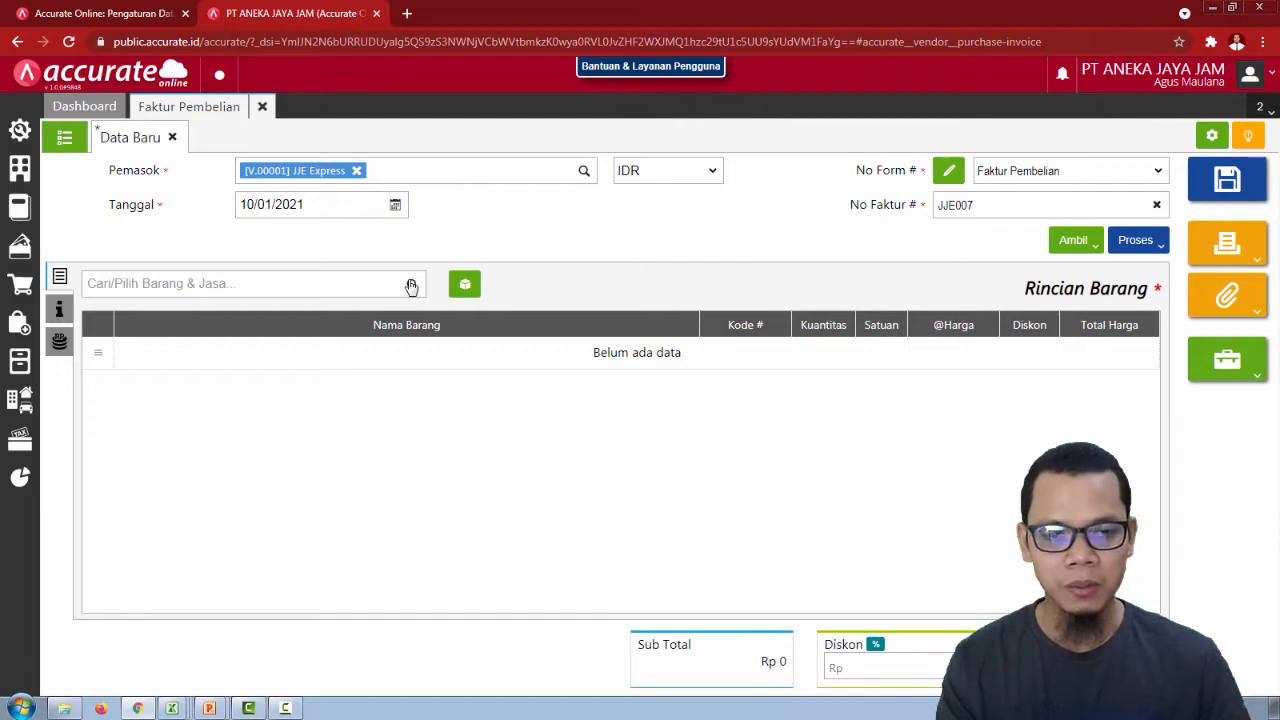
Copy the Beban Angkut Pembelian purchase cost from the PT Hodinky invoice Hodin-015 into the JJE Express invoice.
click(1077, 247)
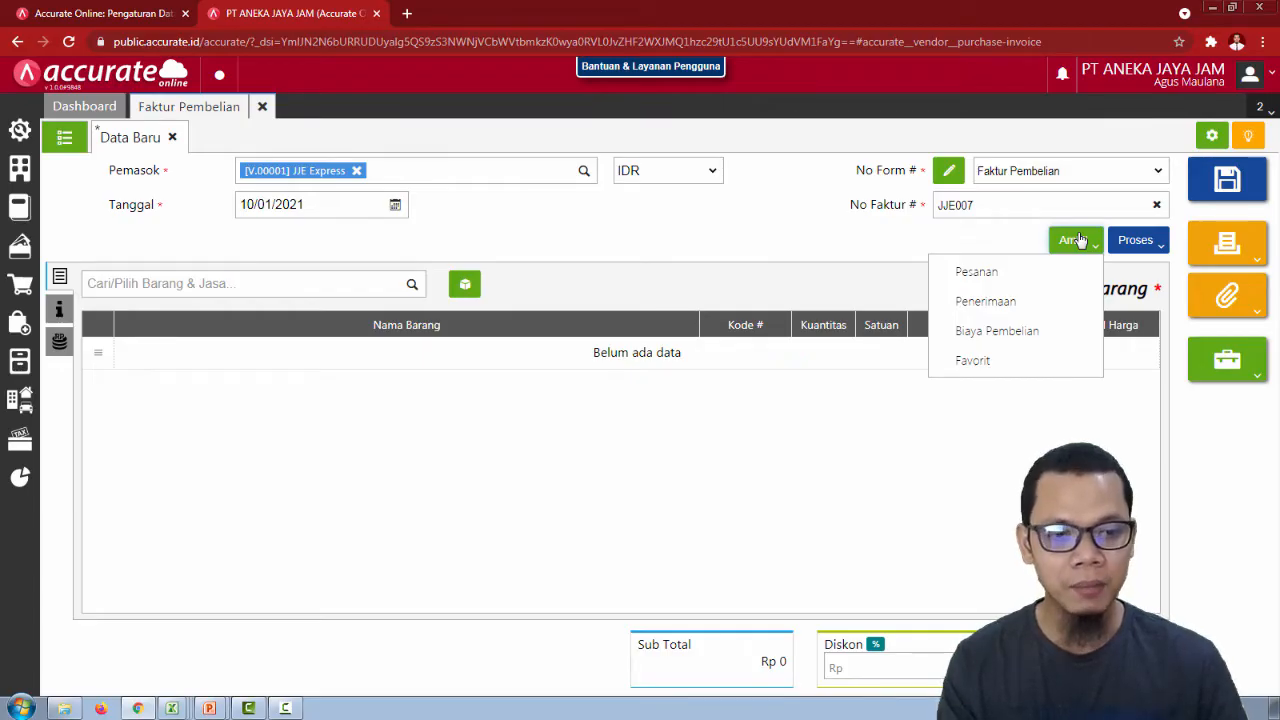
click(1011, 244)
click(1067, 248)
click(1004, 333)
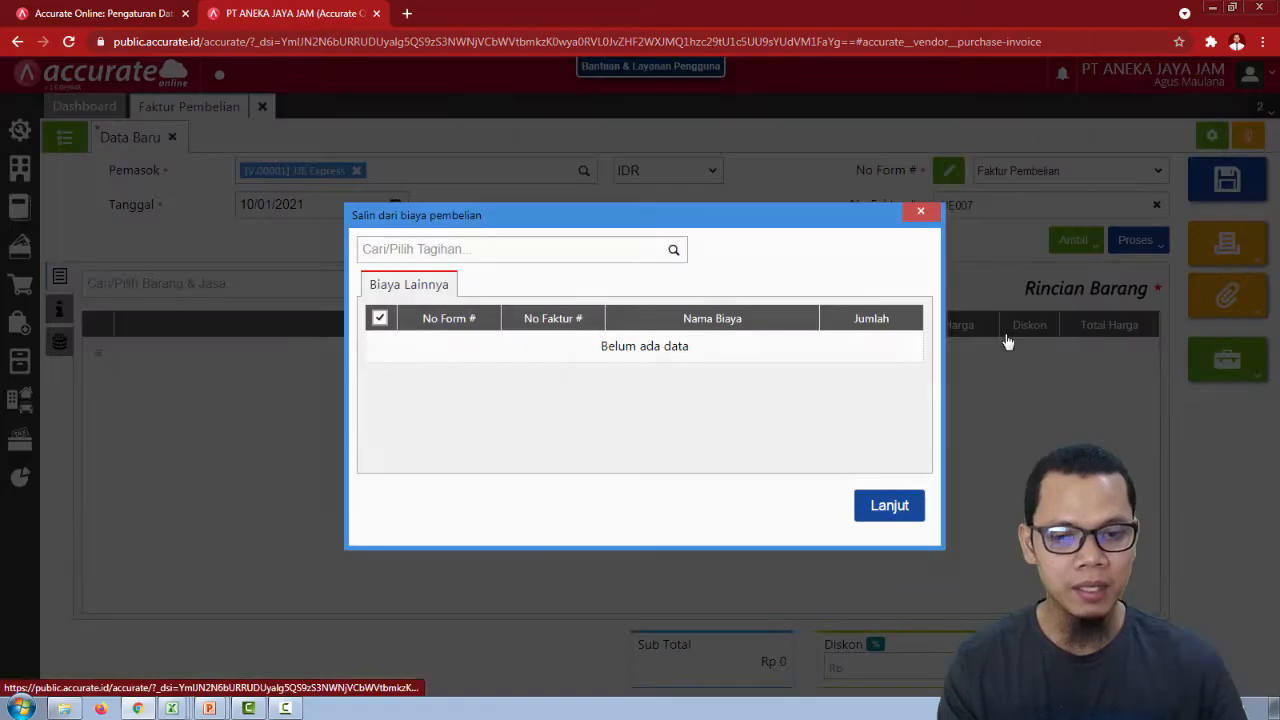
click(673, 249)
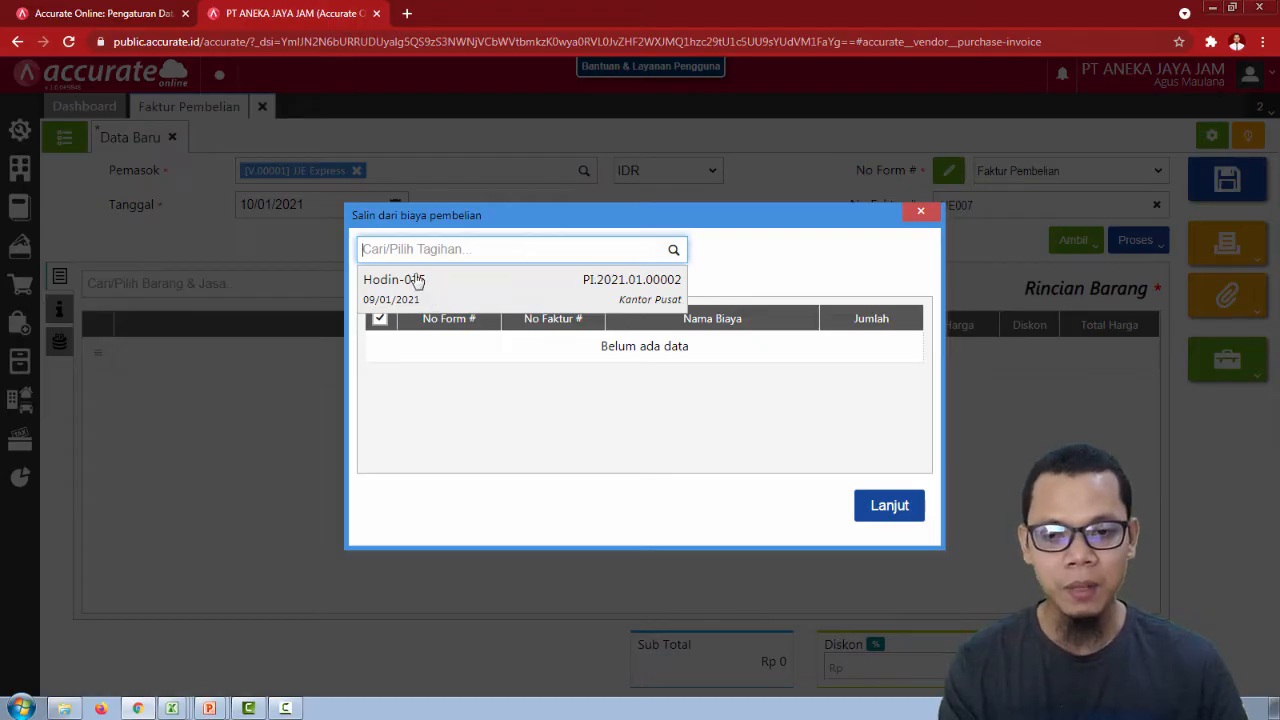
click(464, 296)
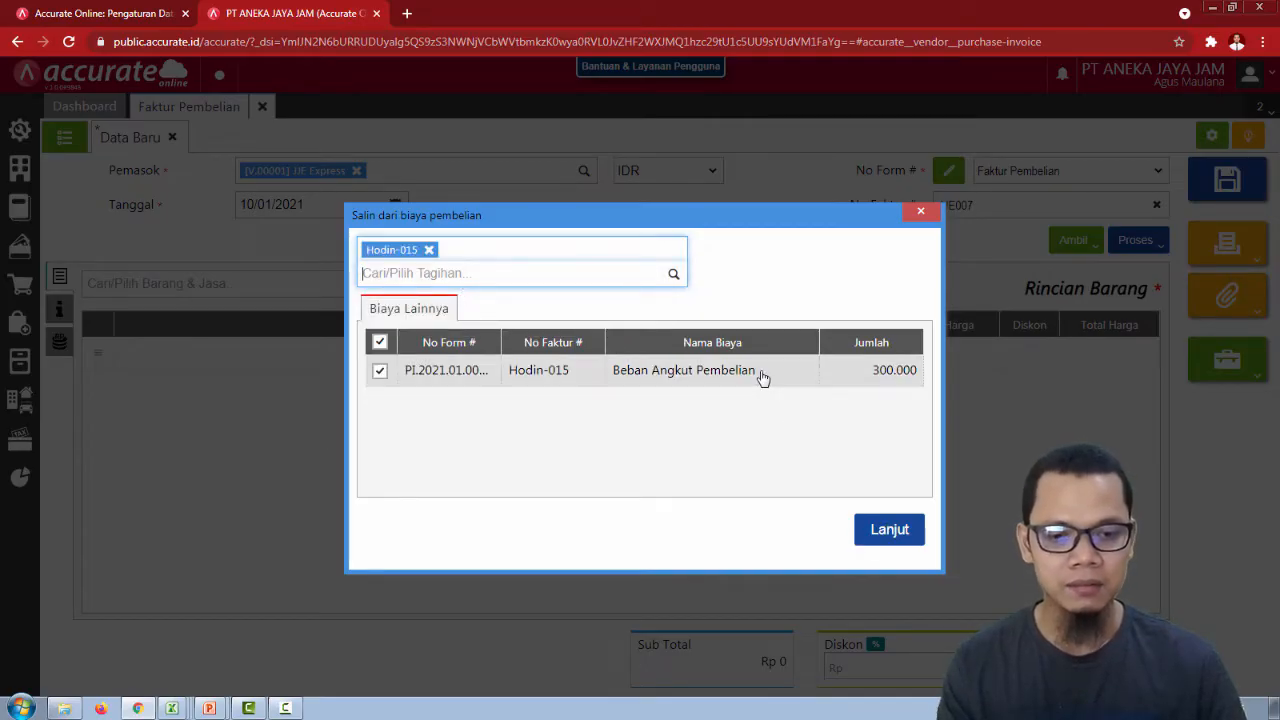
click(891, 529)
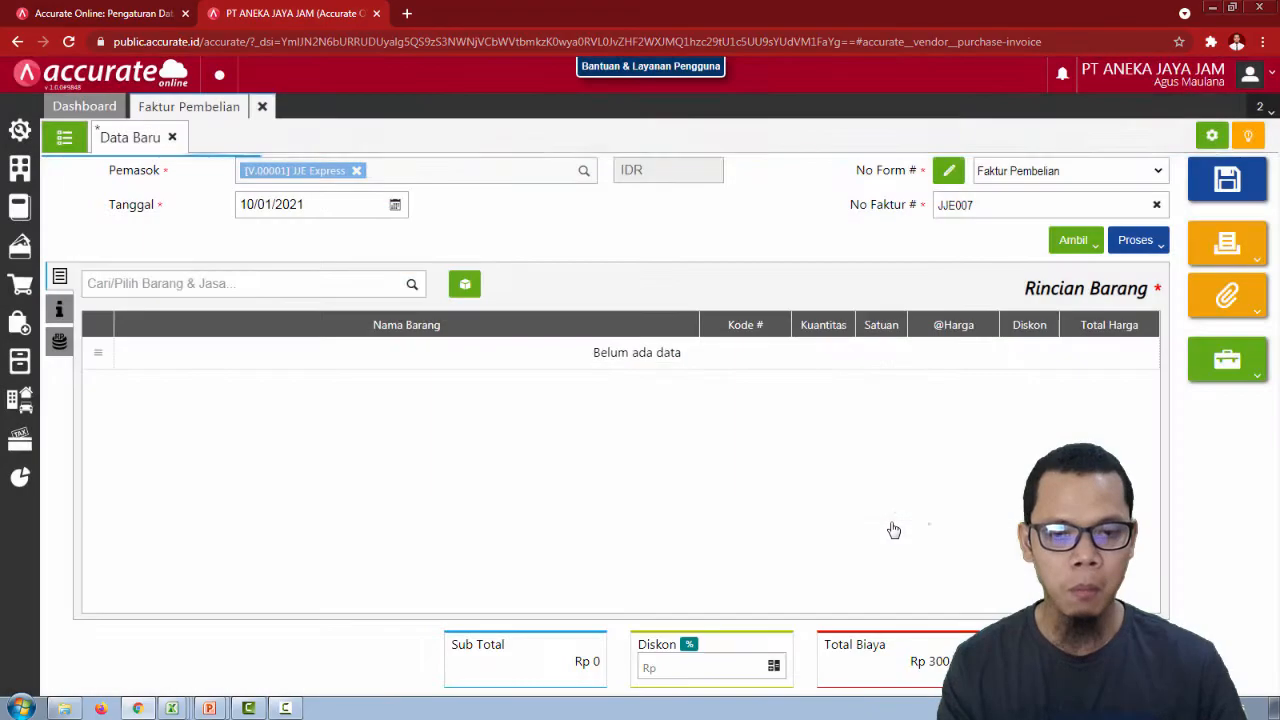
Set the copied Beban Angkut Pembelian cost to Rp 275.000 and save the JJE Express invoice.
click(59, 309)
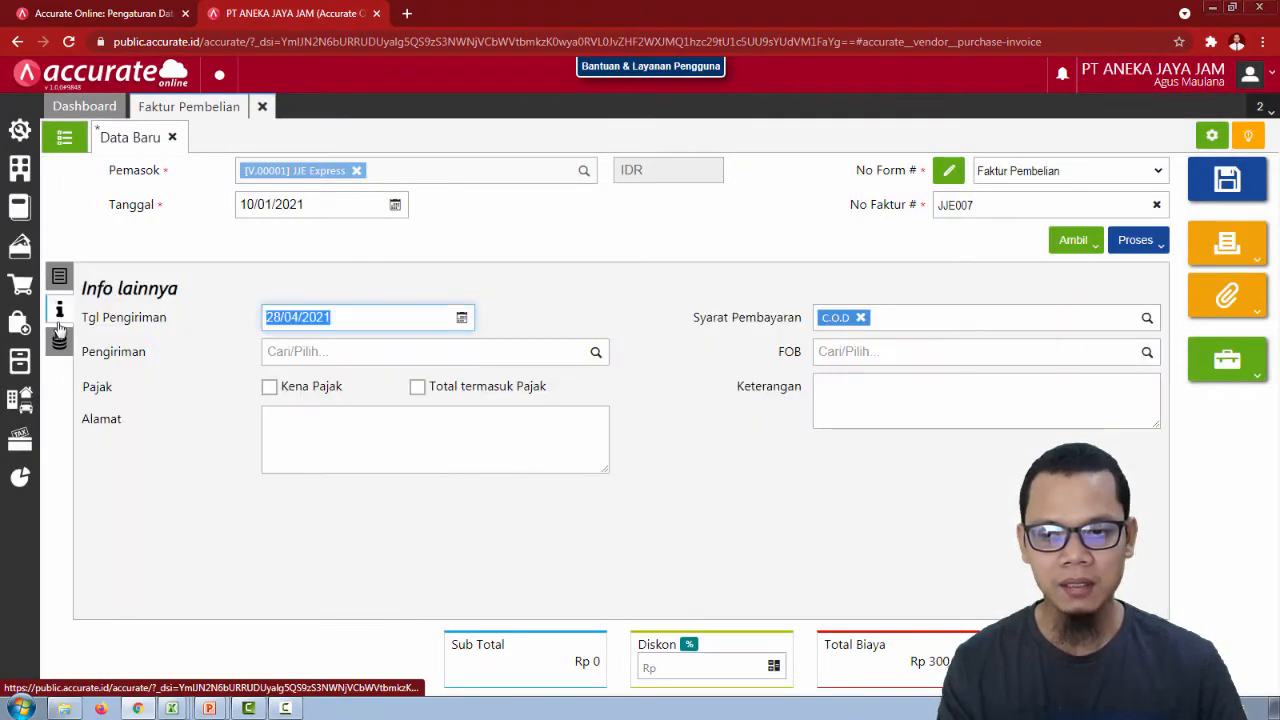
click(60, 342)
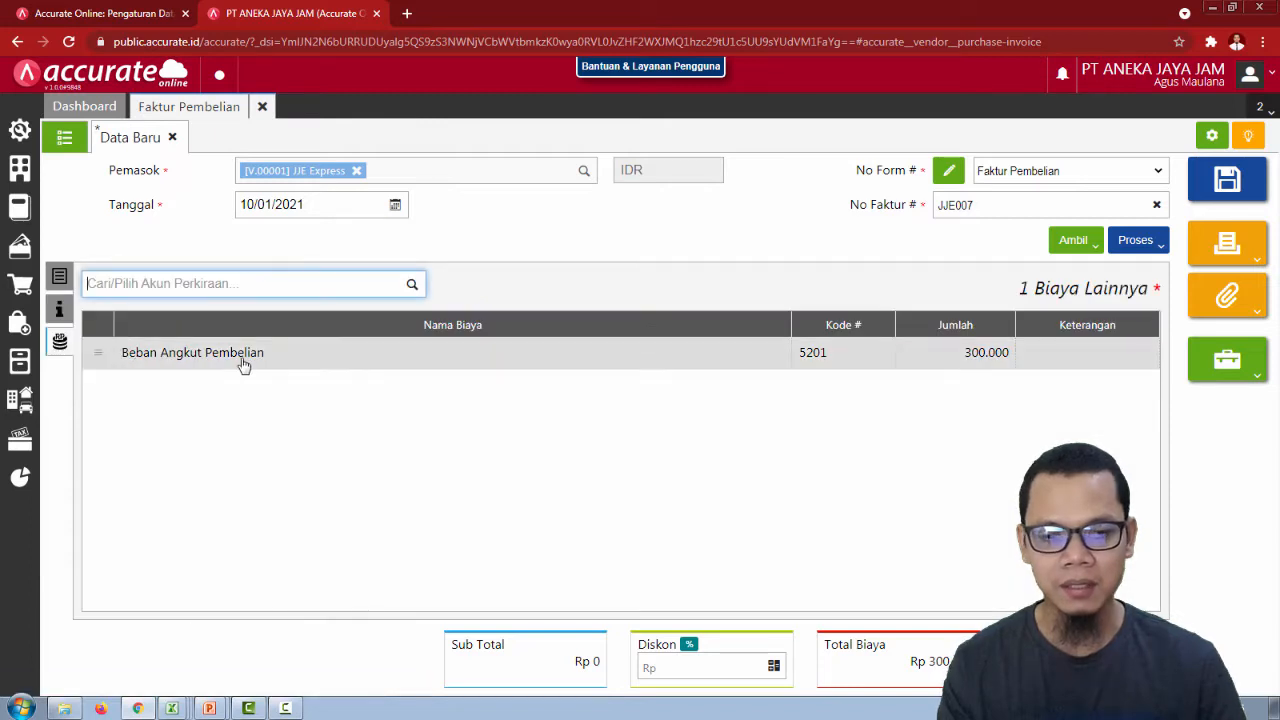
click(59, 277)
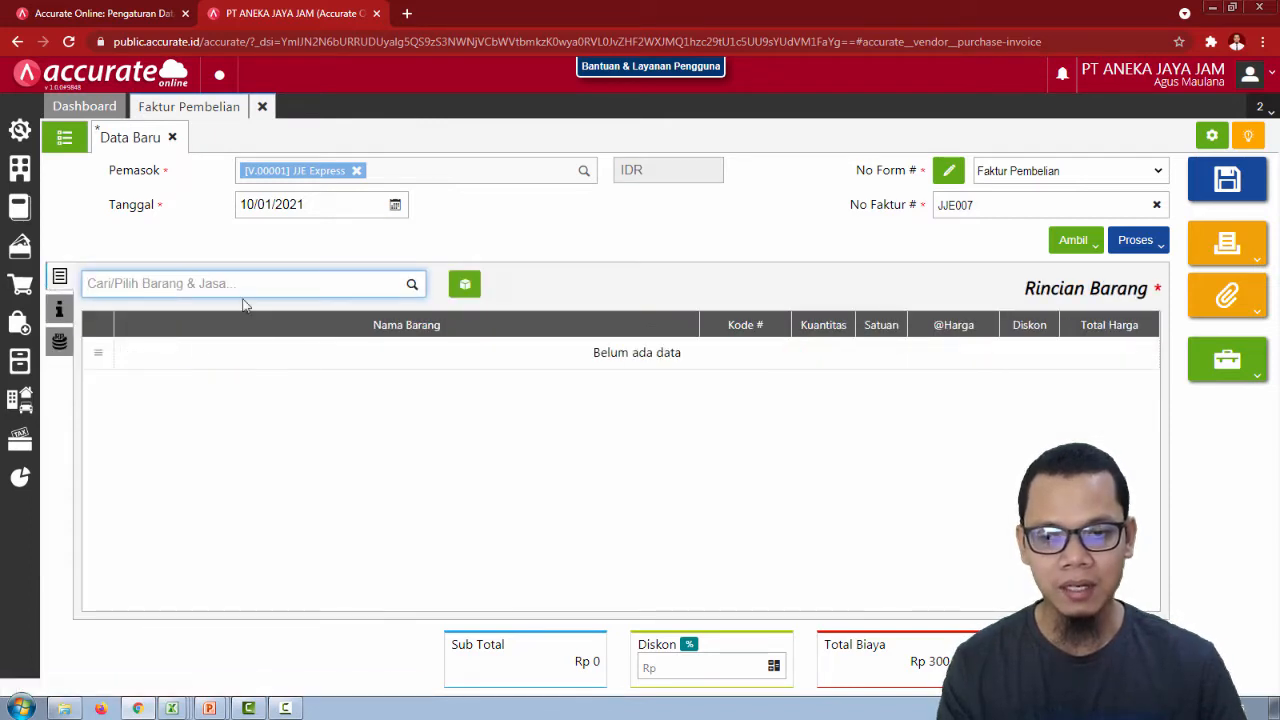
click(60, 342)
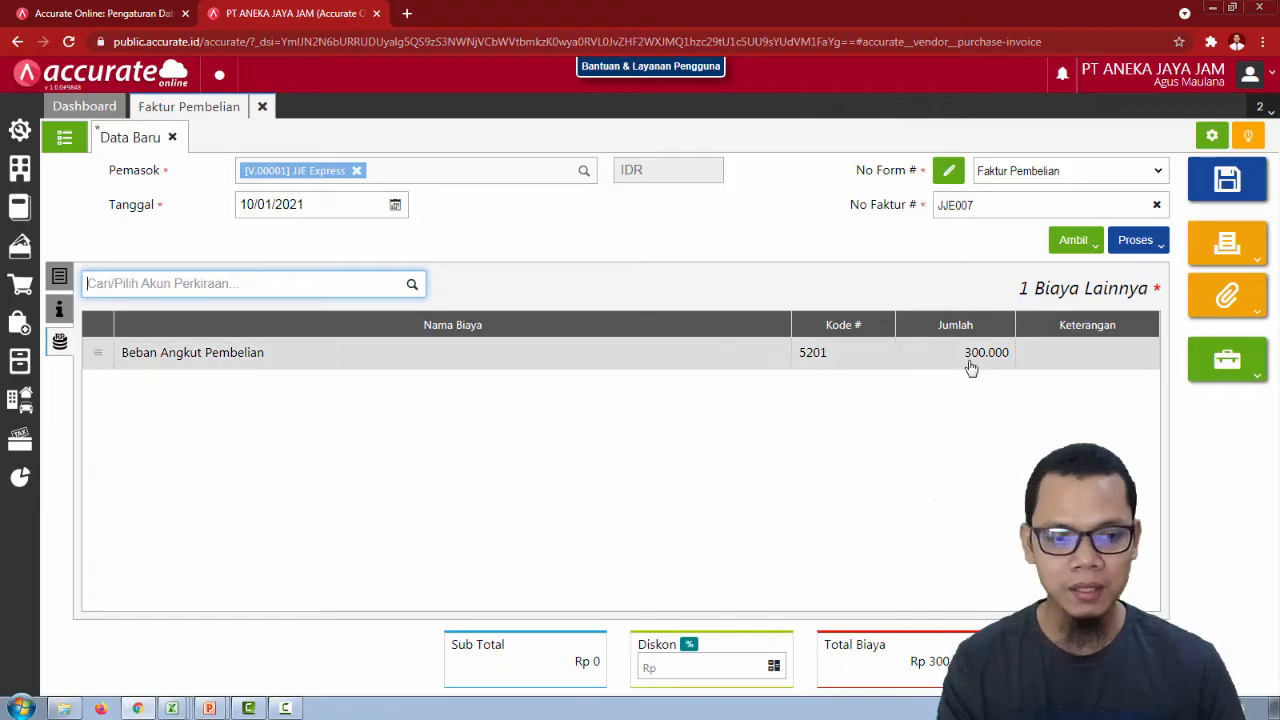
click(605, 364)
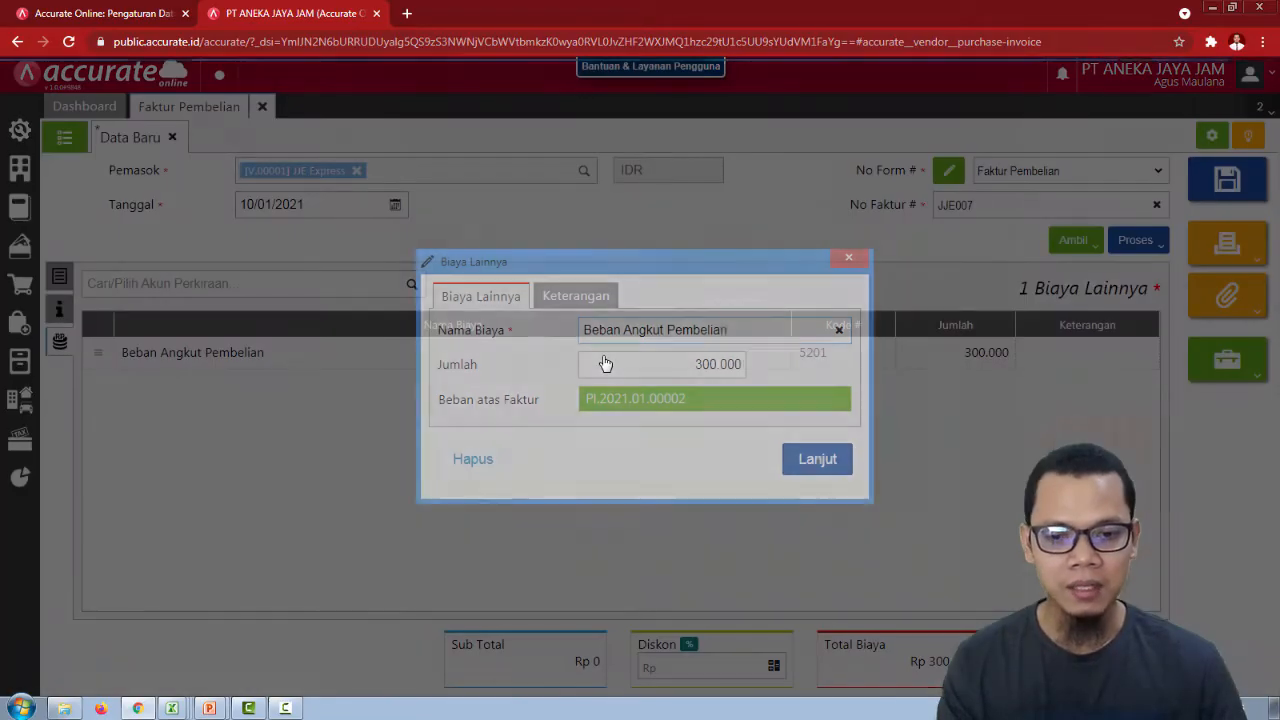
drag(657, 362, 751, 364)
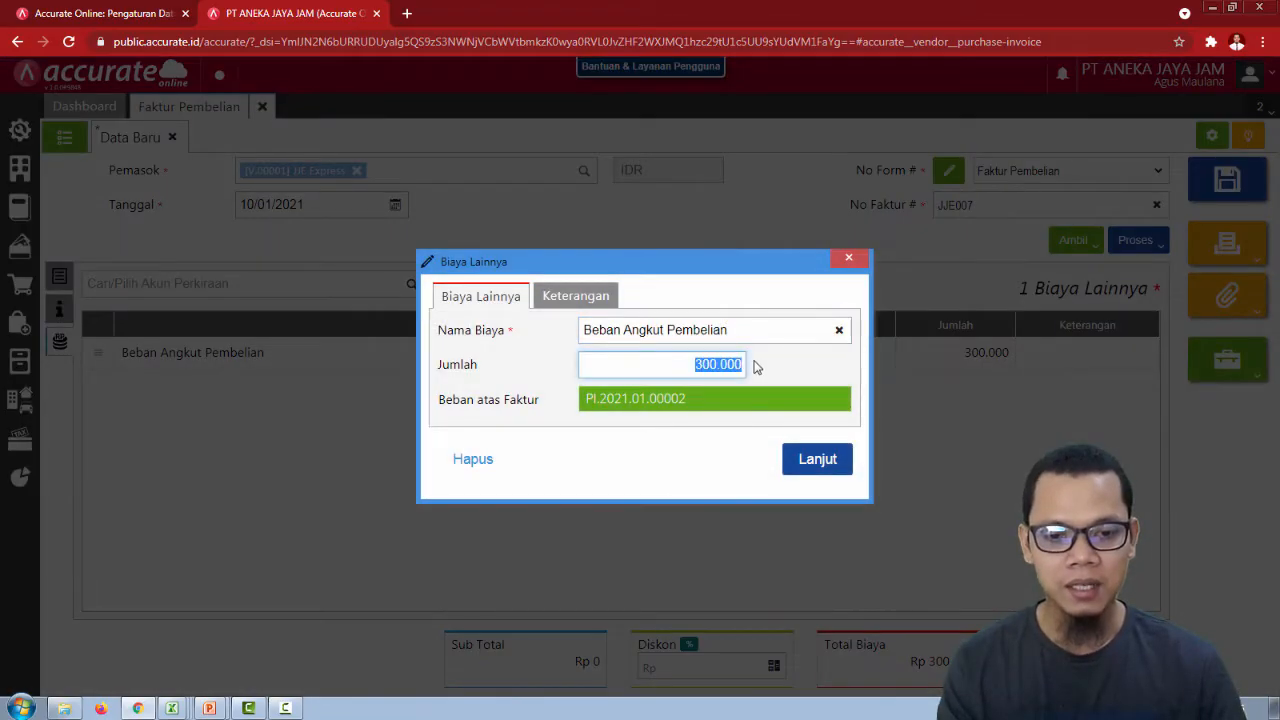
text(275.000)
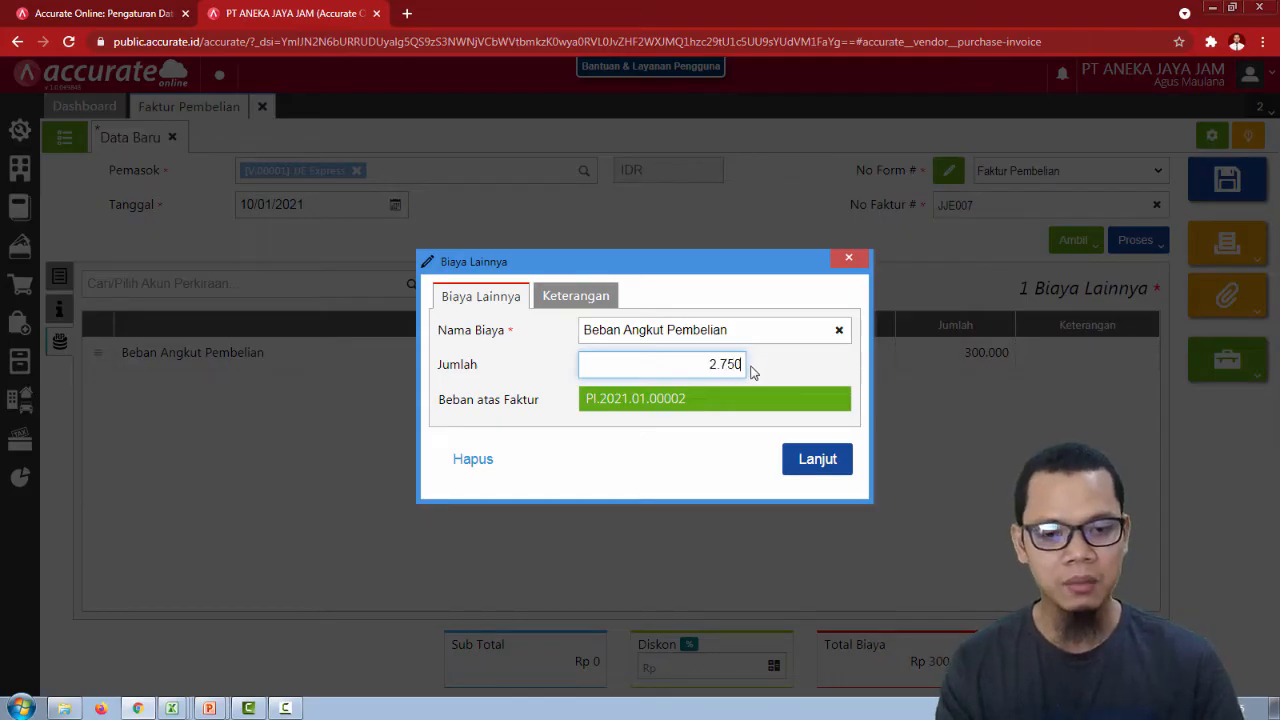
click(822, 459)
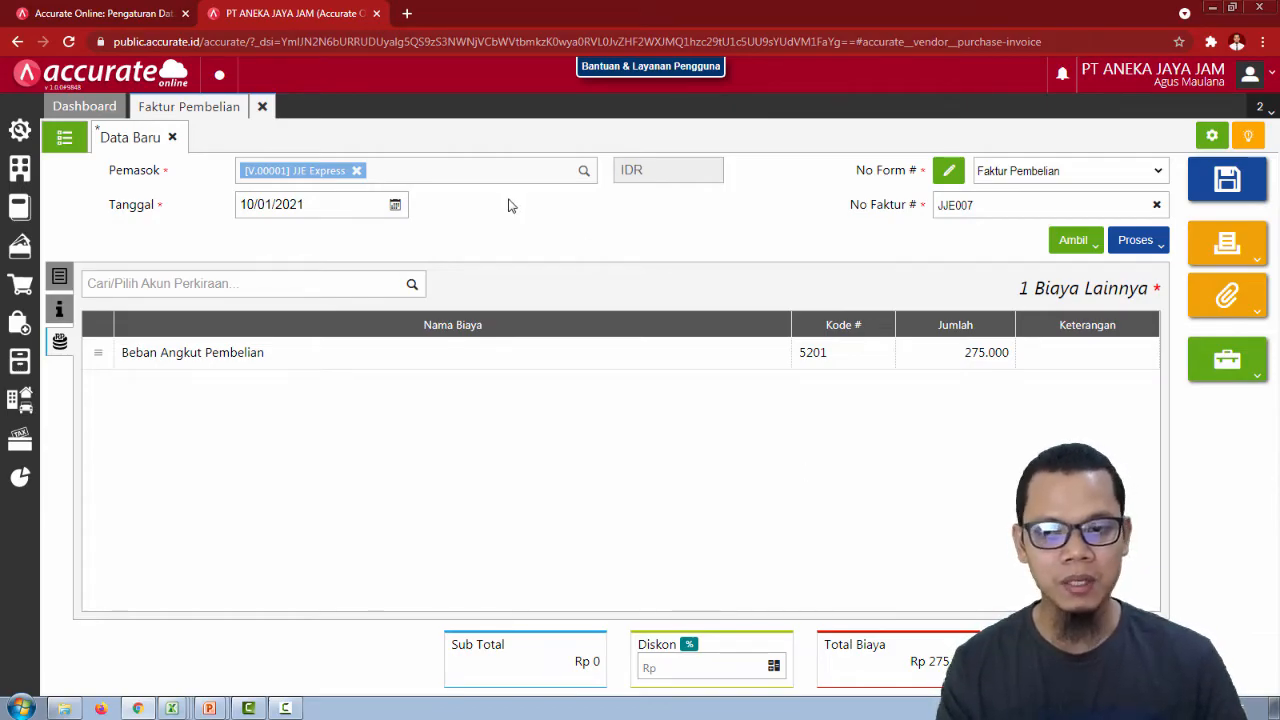
click(1236, 193)
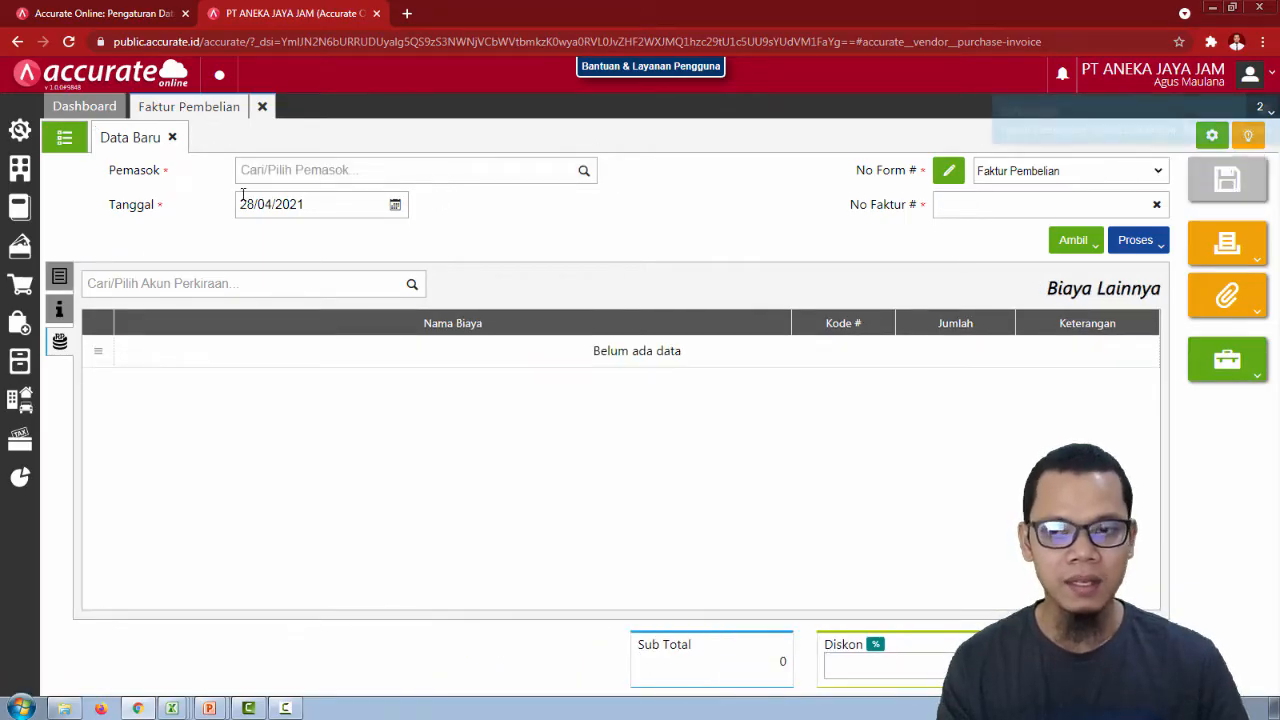
Reopen the saved JJE Express invoice from the purchase invoice list, examine its journal details and close the purchase invoices.
click(80, 146)
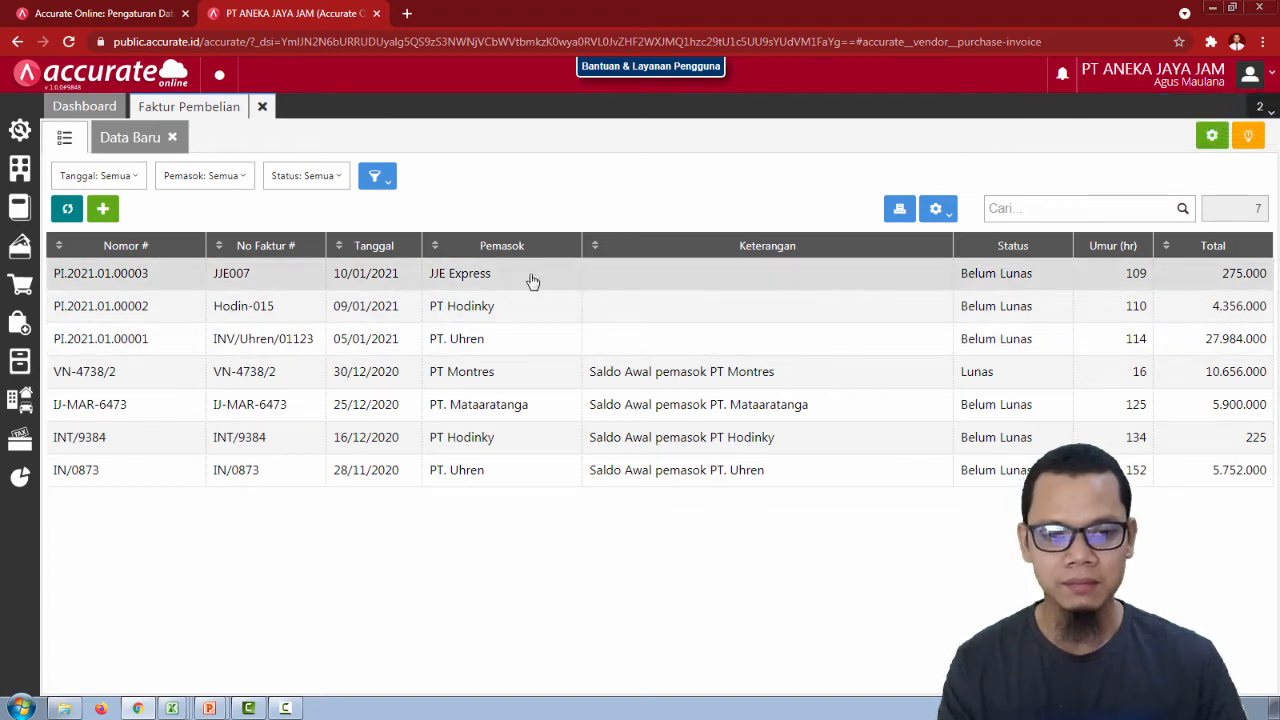
click(532, 281)
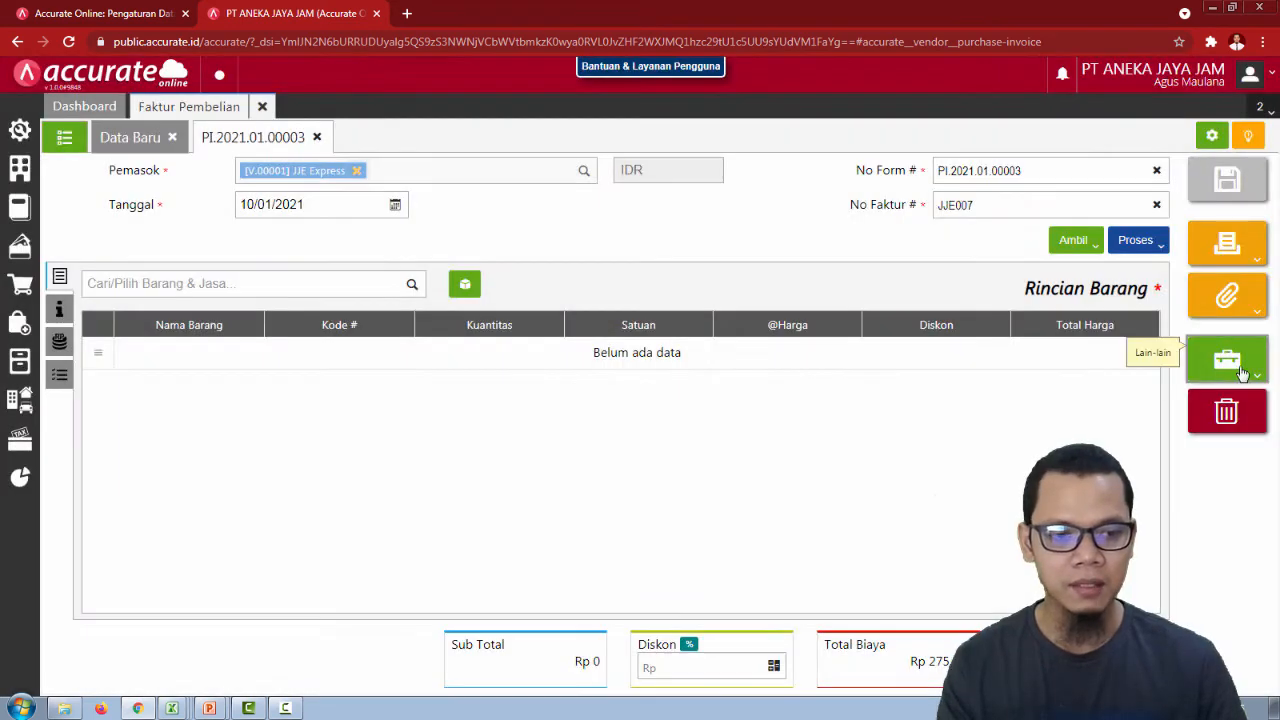
click(1242, 373)
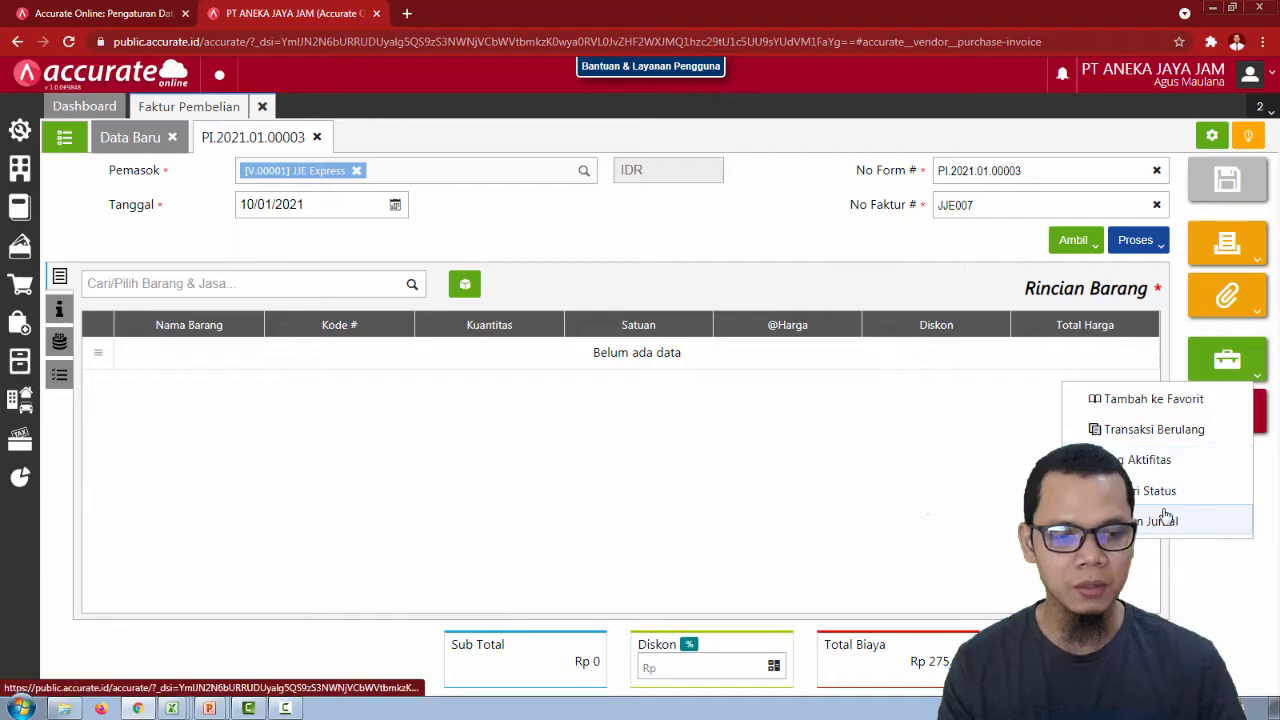
click(1167, 523)
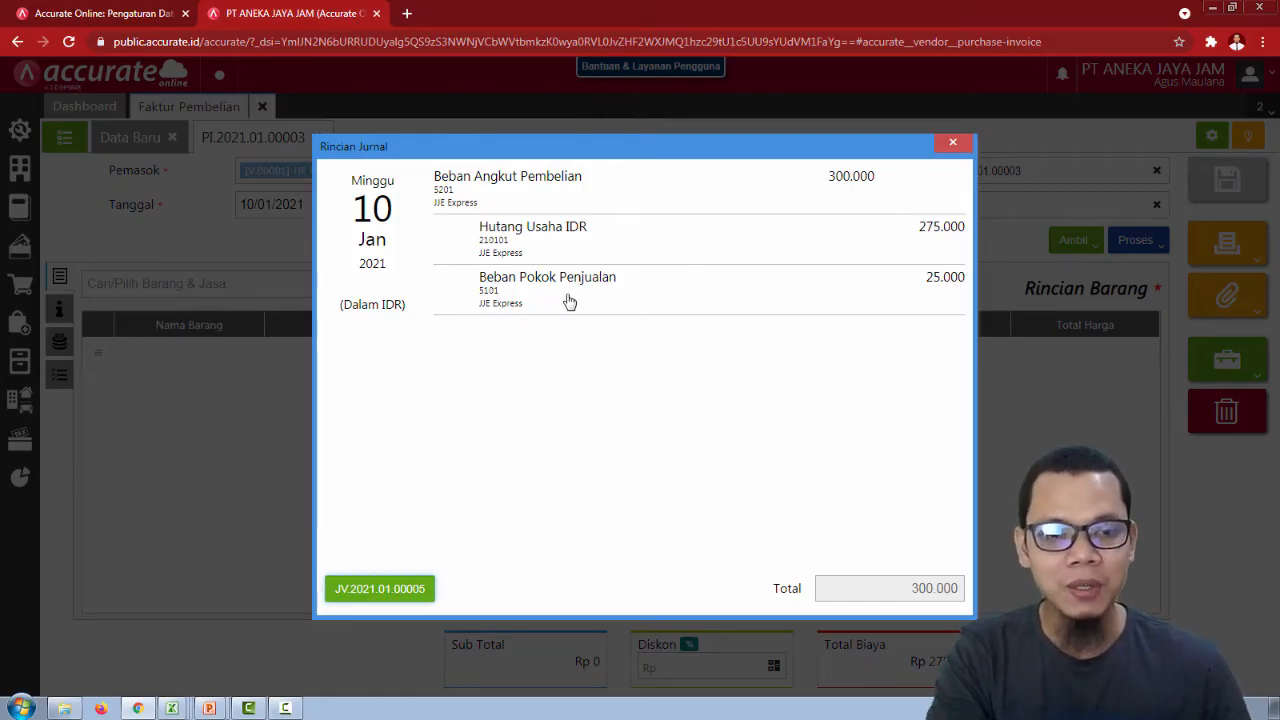
click(952, 142)
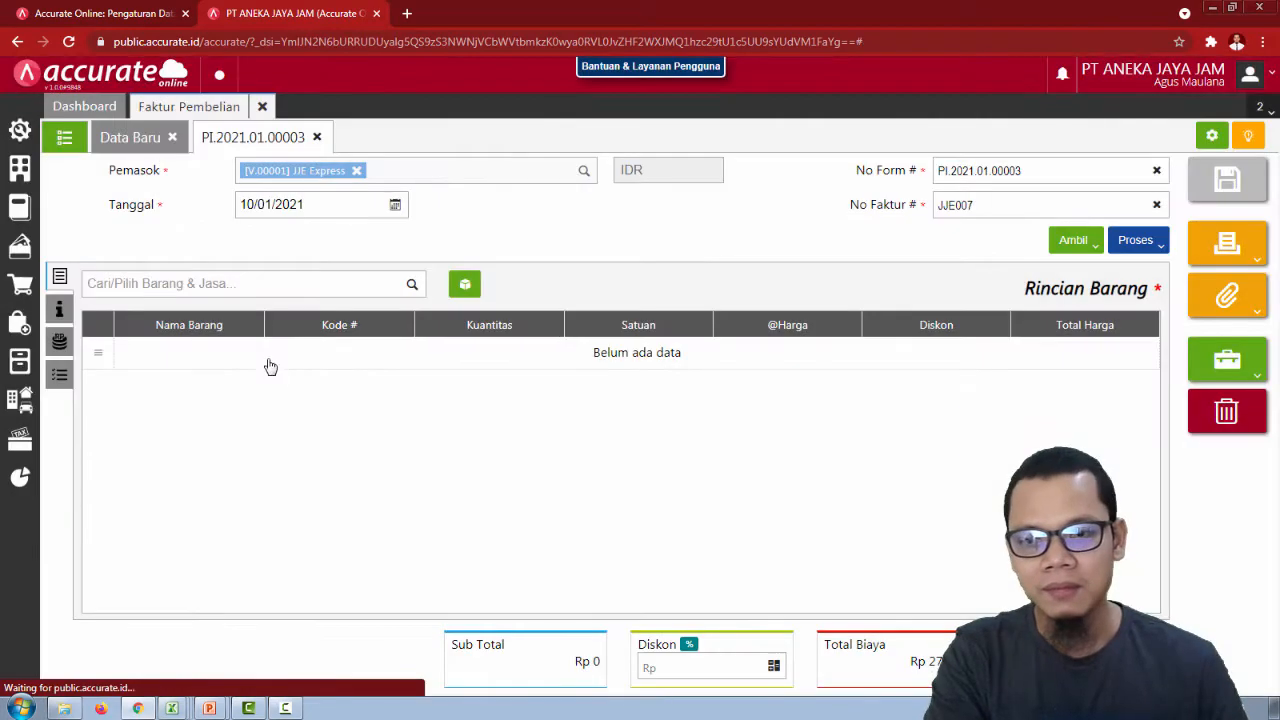
click(315, 137)
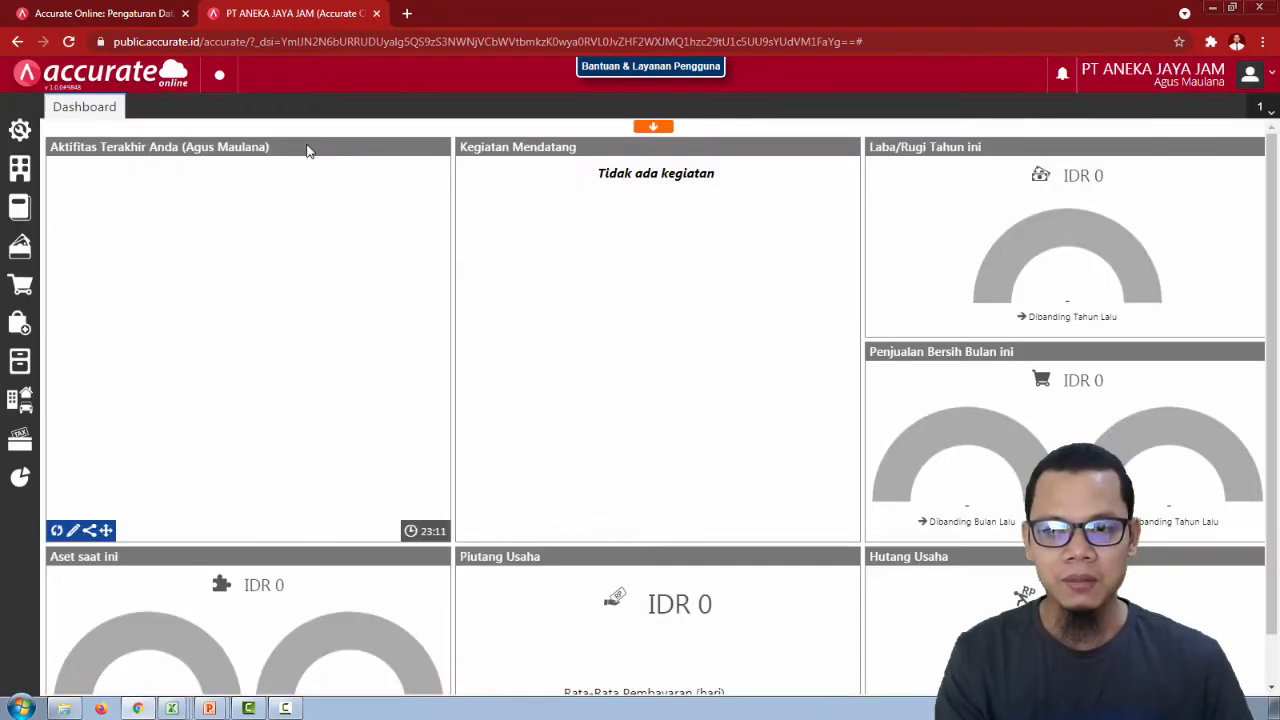
Read the Uang Muka Pembelian slide in the presentation, return to Accurate Online and start a purchase down payment with PT. Mataaratanga as supplier.
key(alt+Tab)
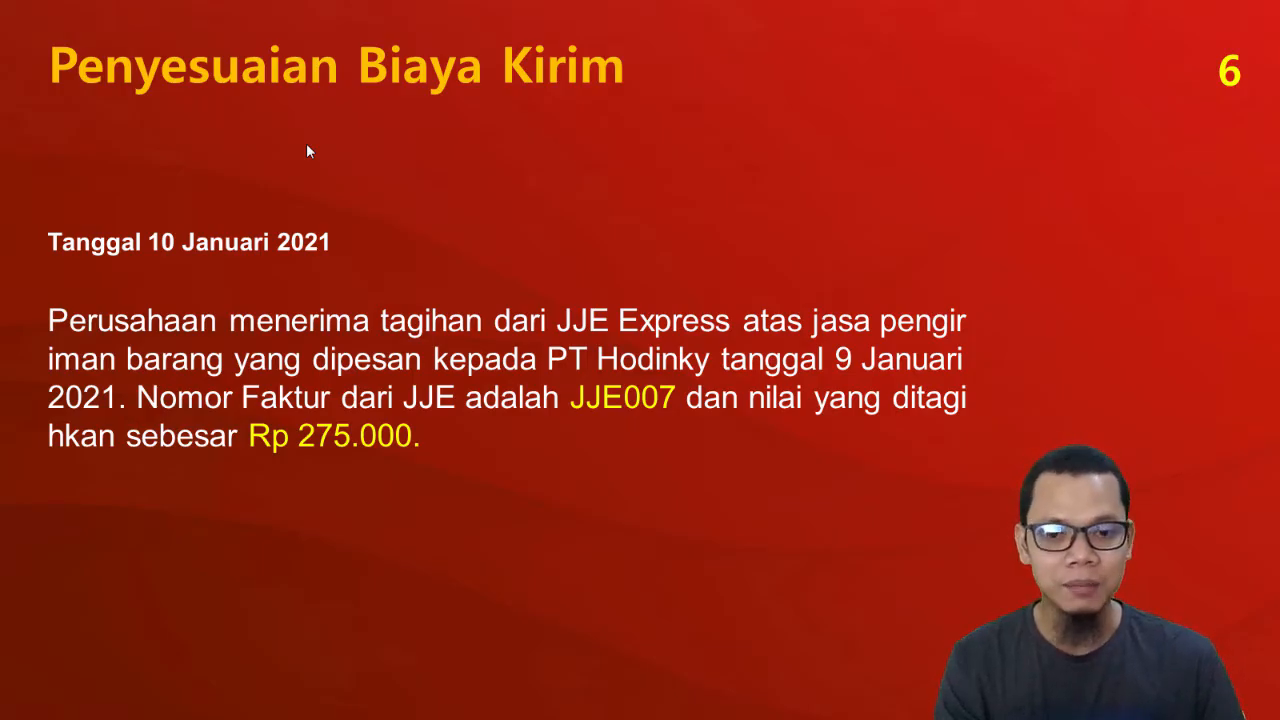
key(Right)
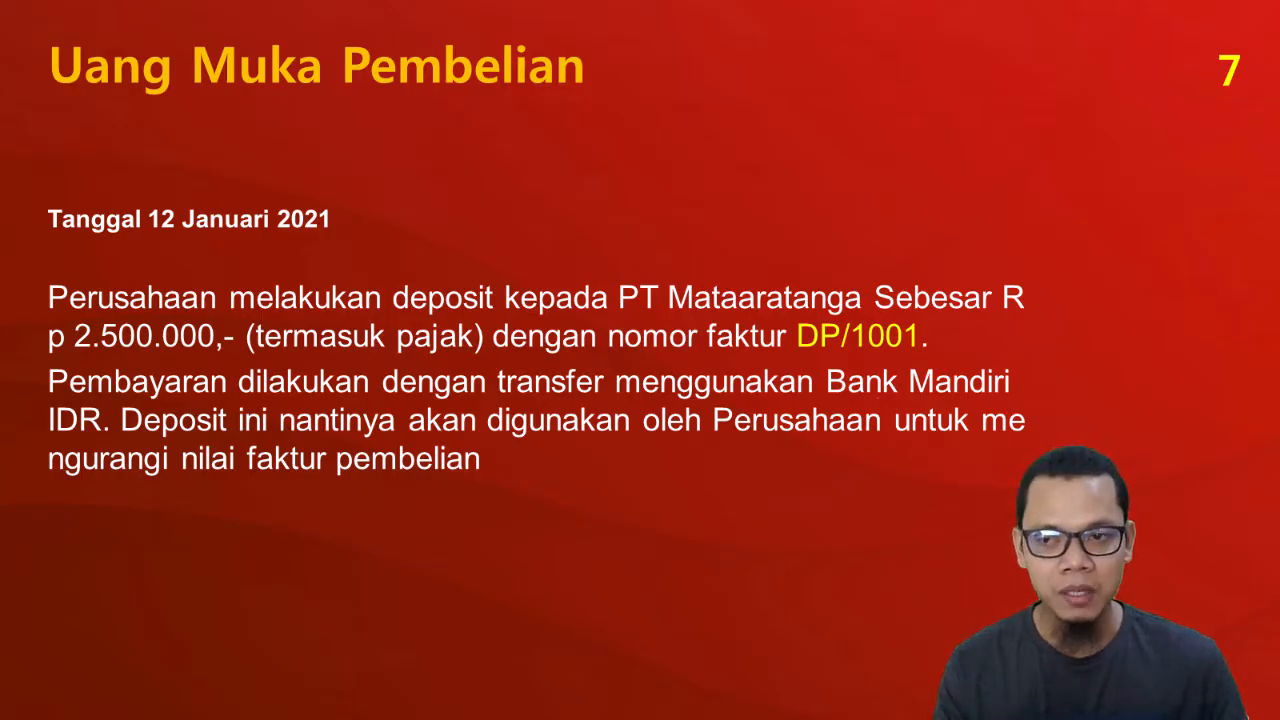
key(alt+Tab)
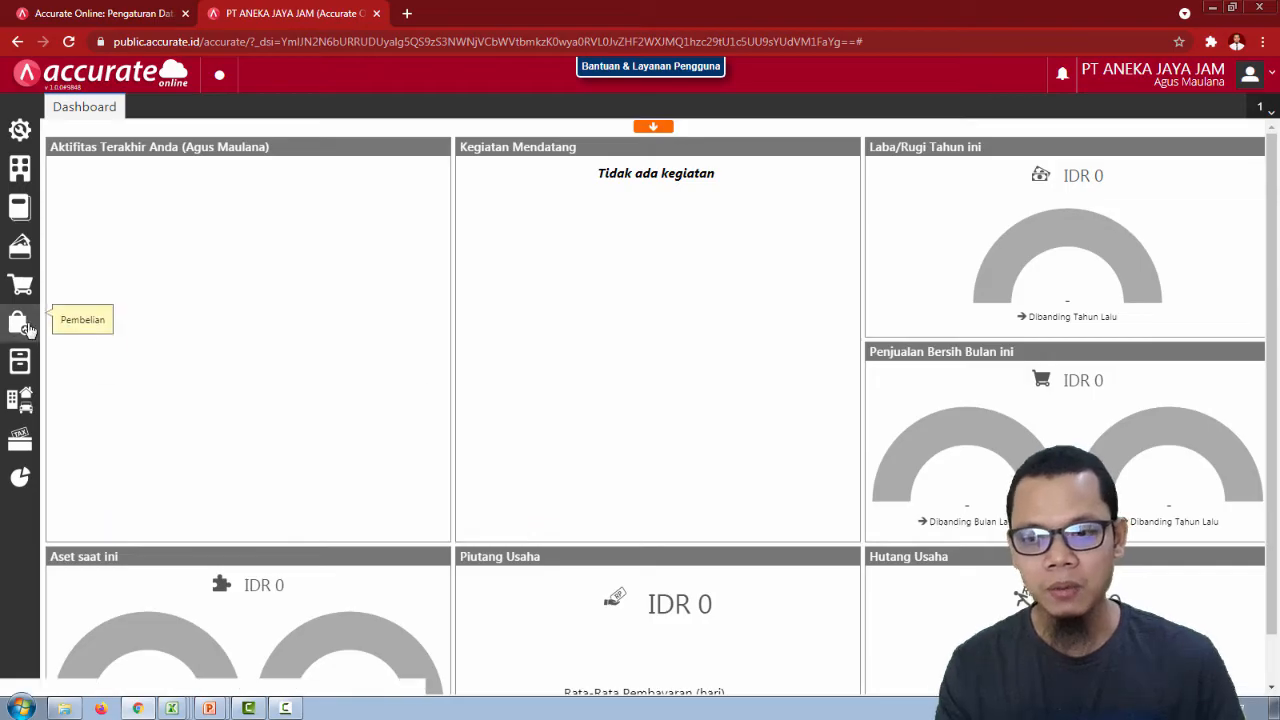
click(28, 328)
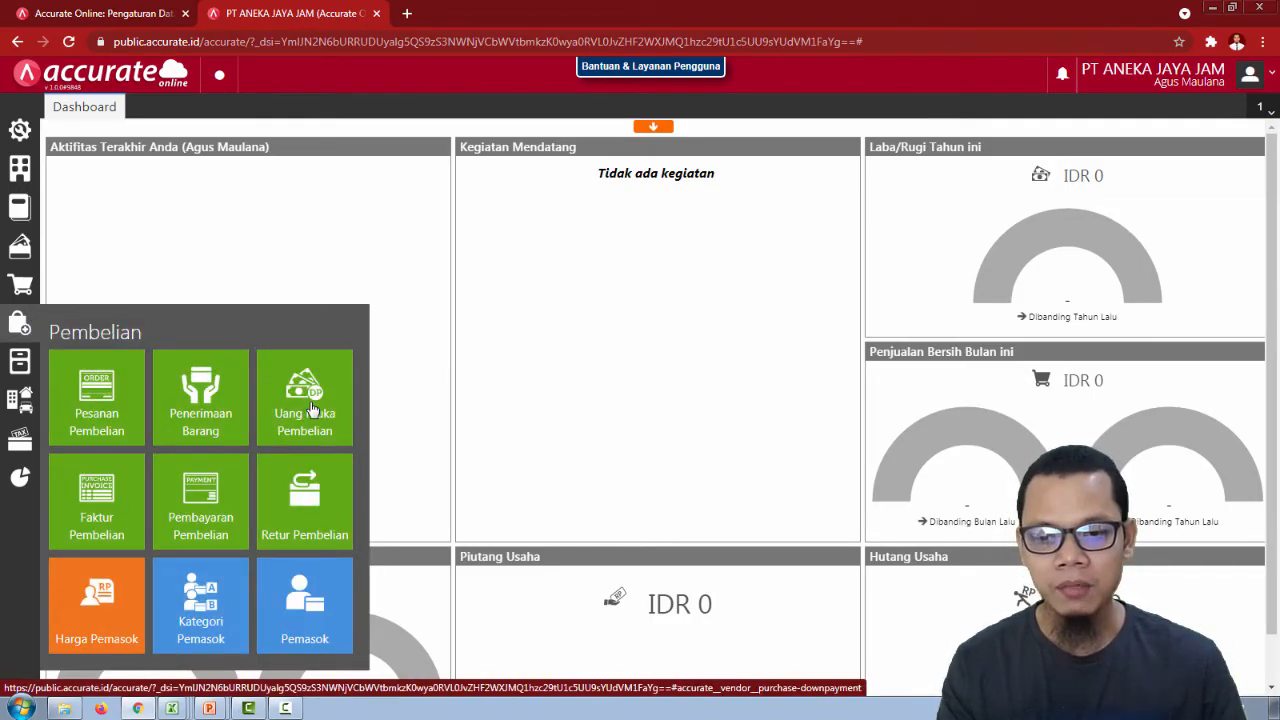
click(312, 410)
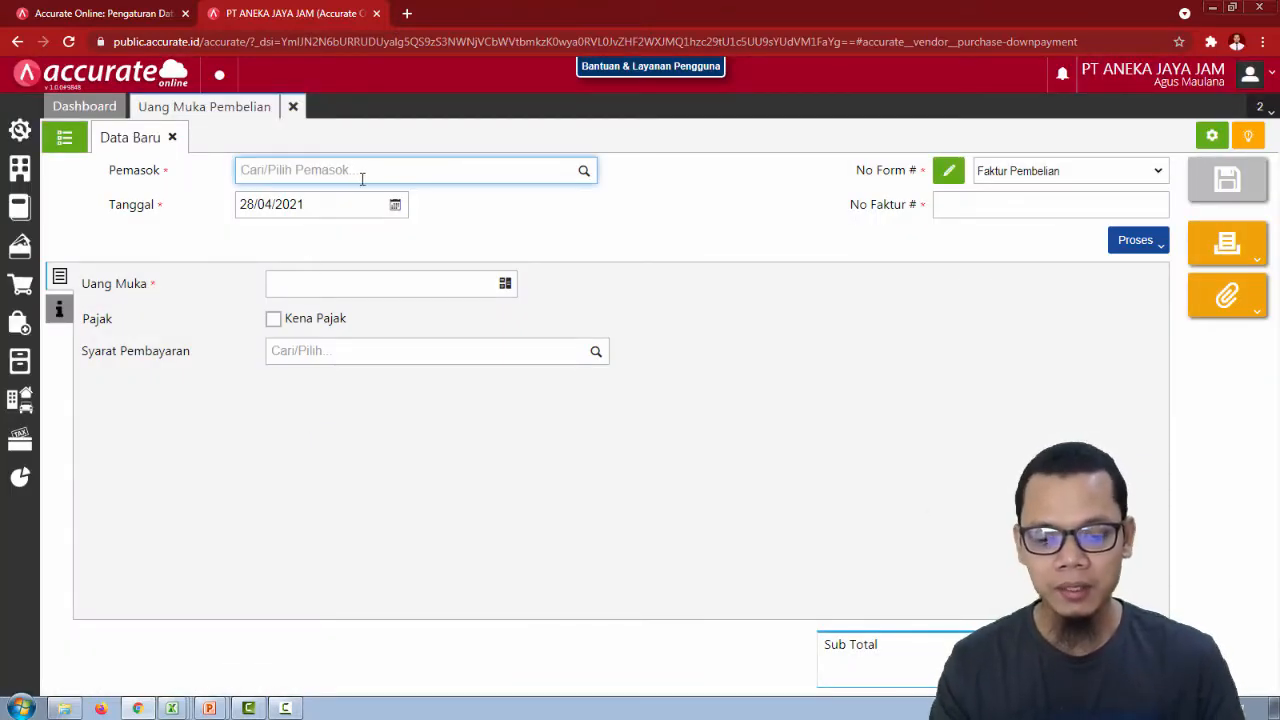
text(mata)
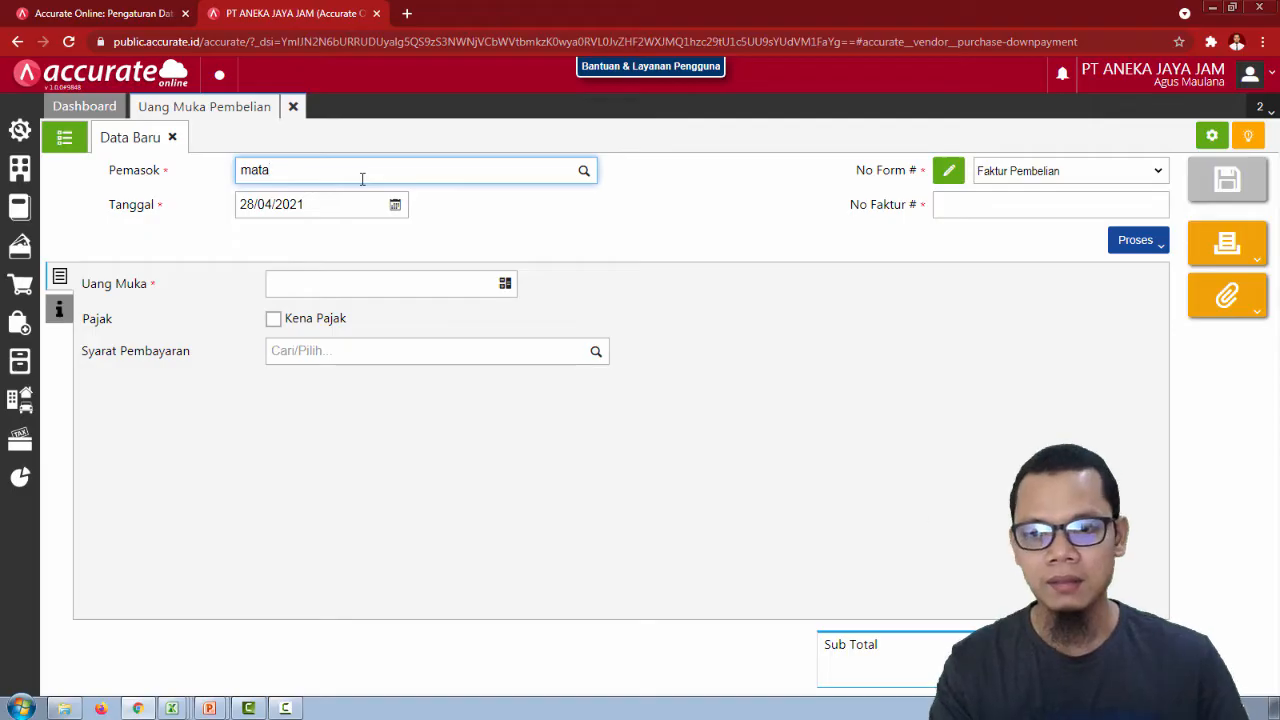
click(357, 202)
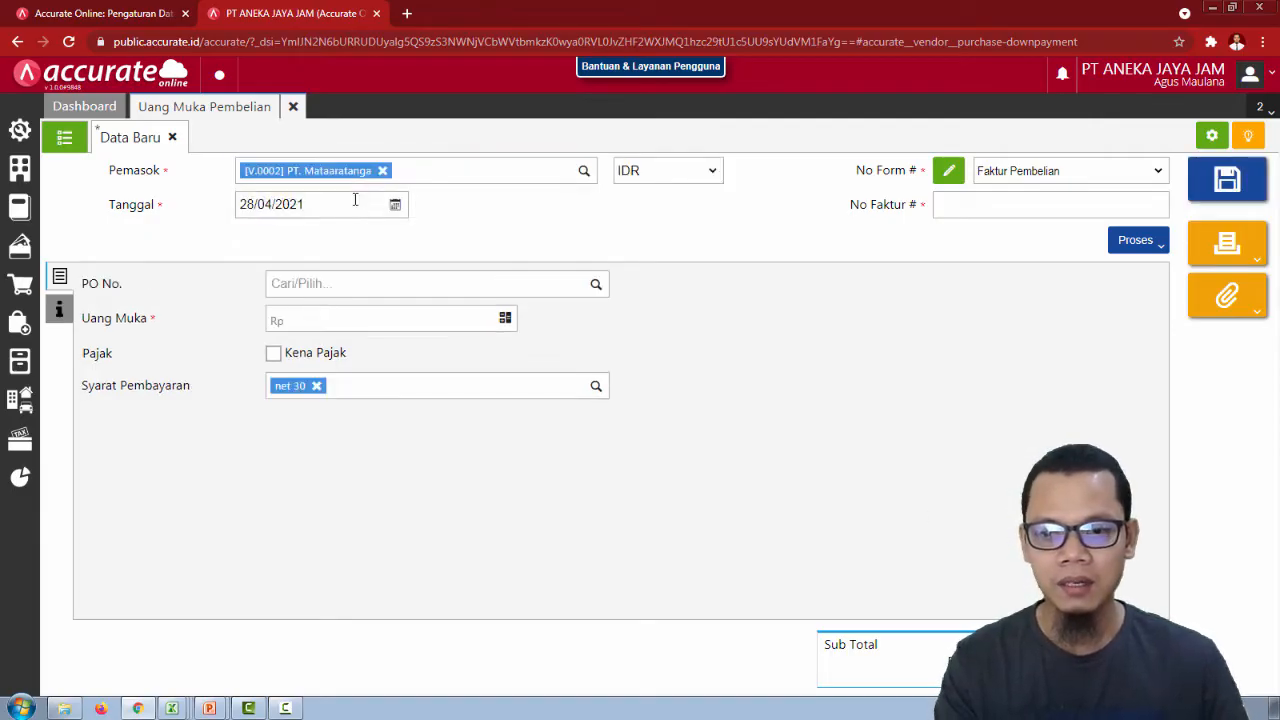
Date the PT. Mataaratanga down payment 12/01/2021 and enter DP/1001 as its invoice number, checking the number on the slide.
click(355, 200)
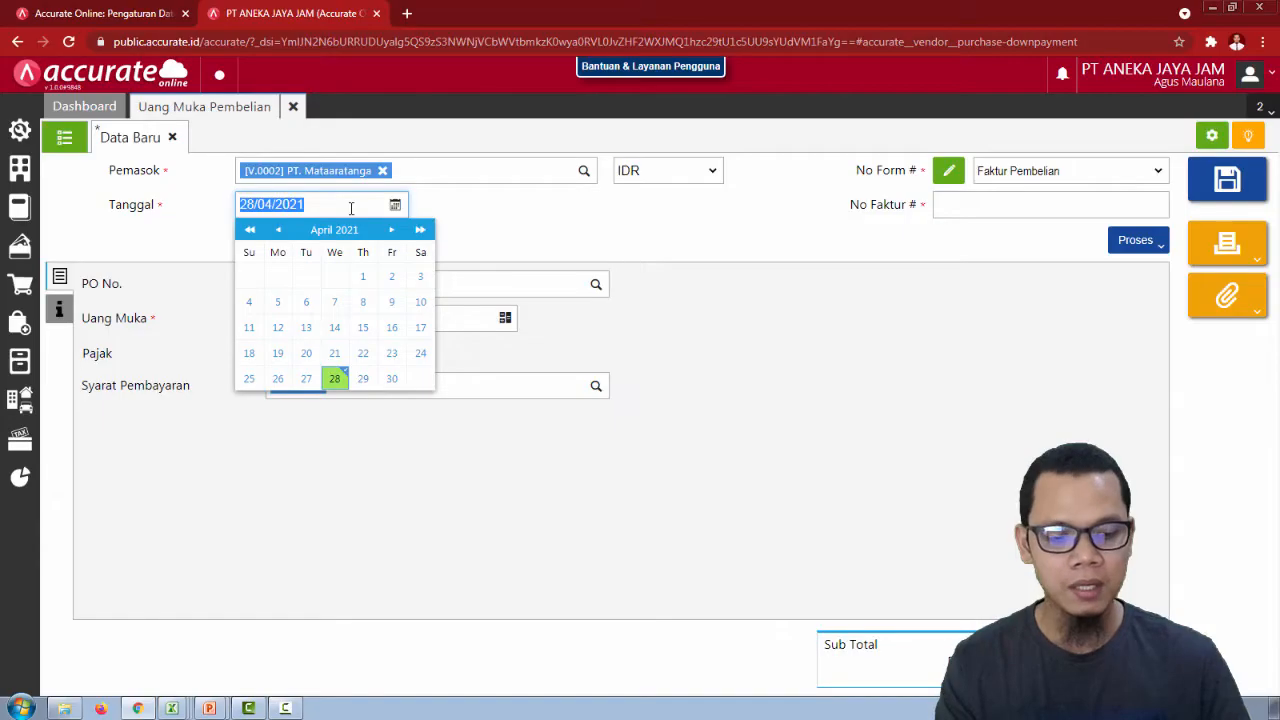
text(12/01/2021)
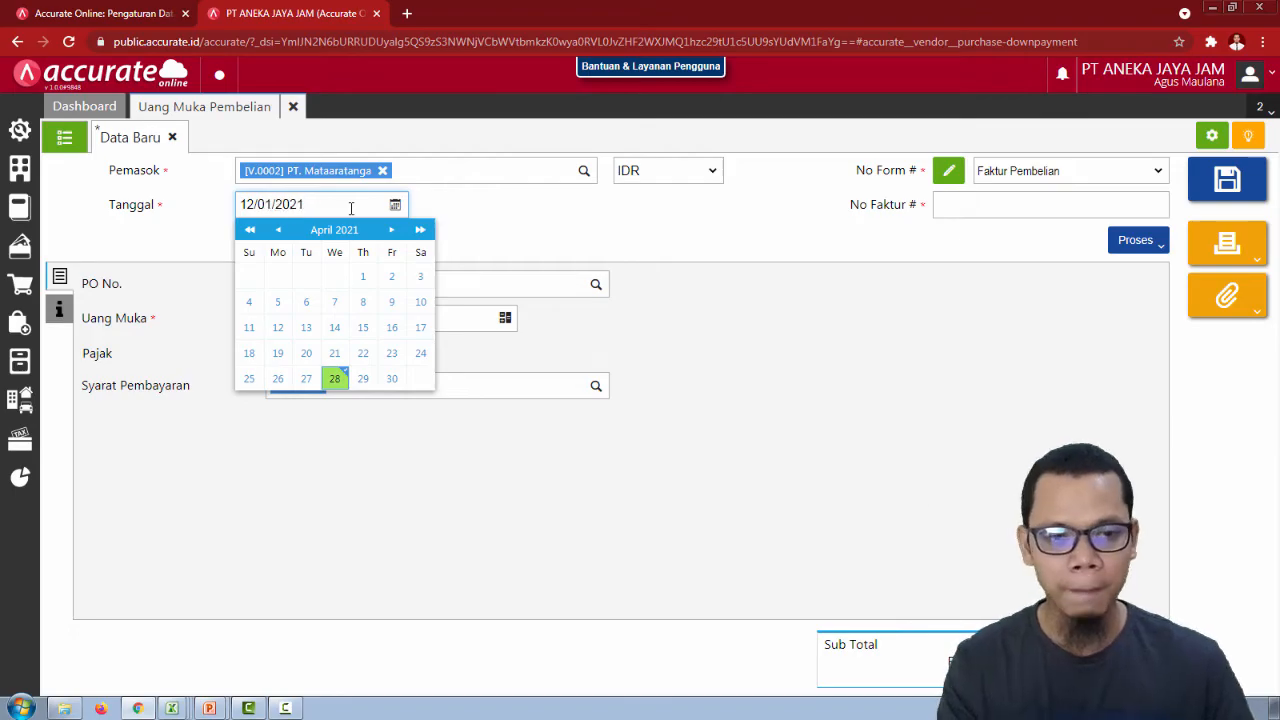
click(980, 204)
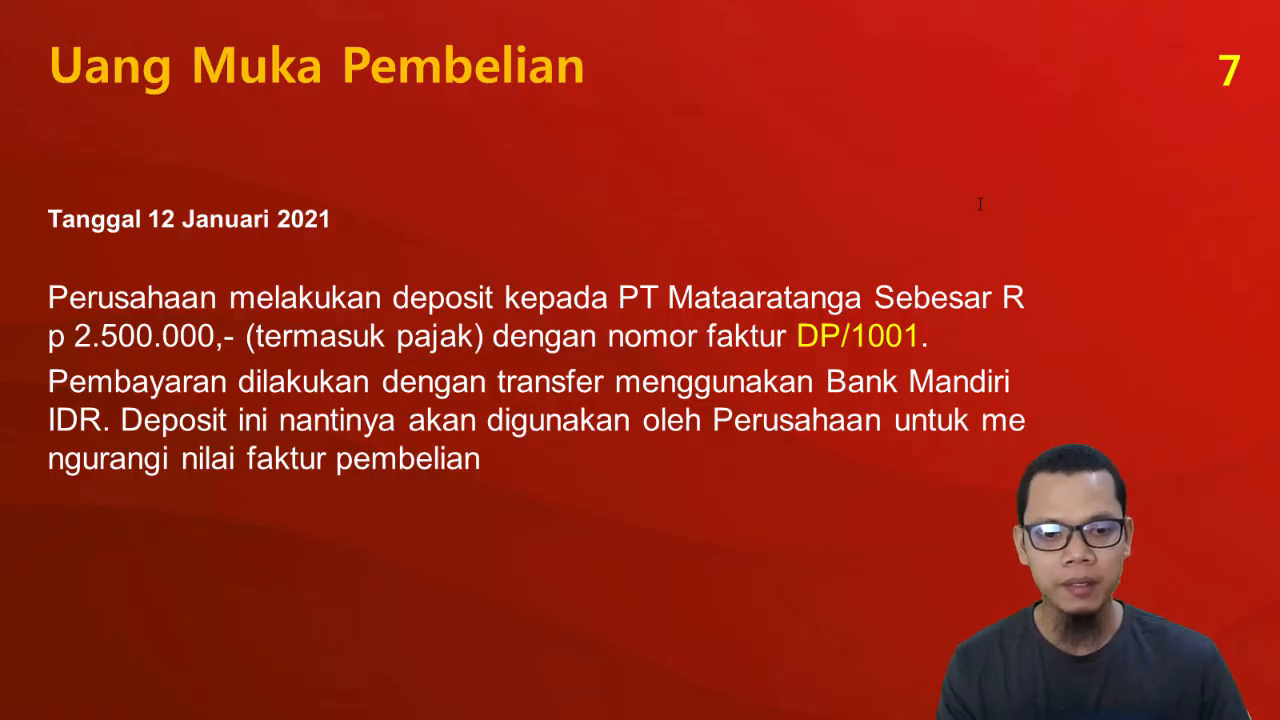
key(alt+Tab)
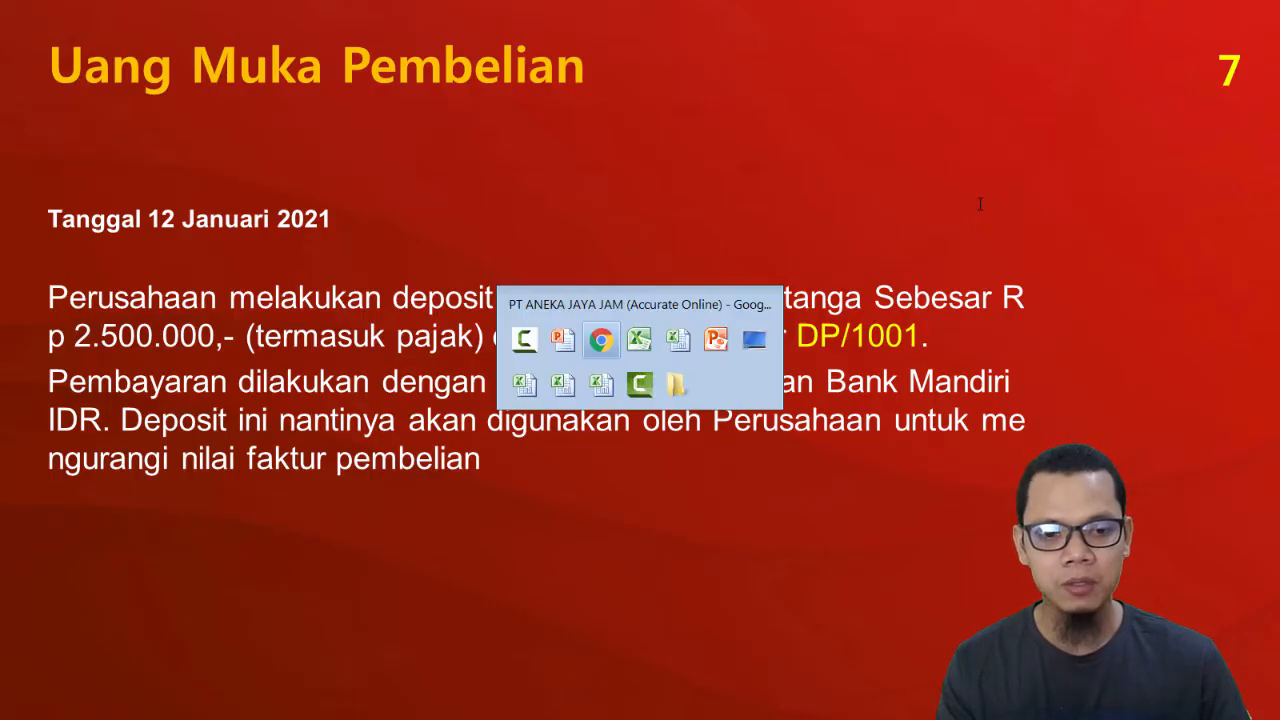
text(DP)
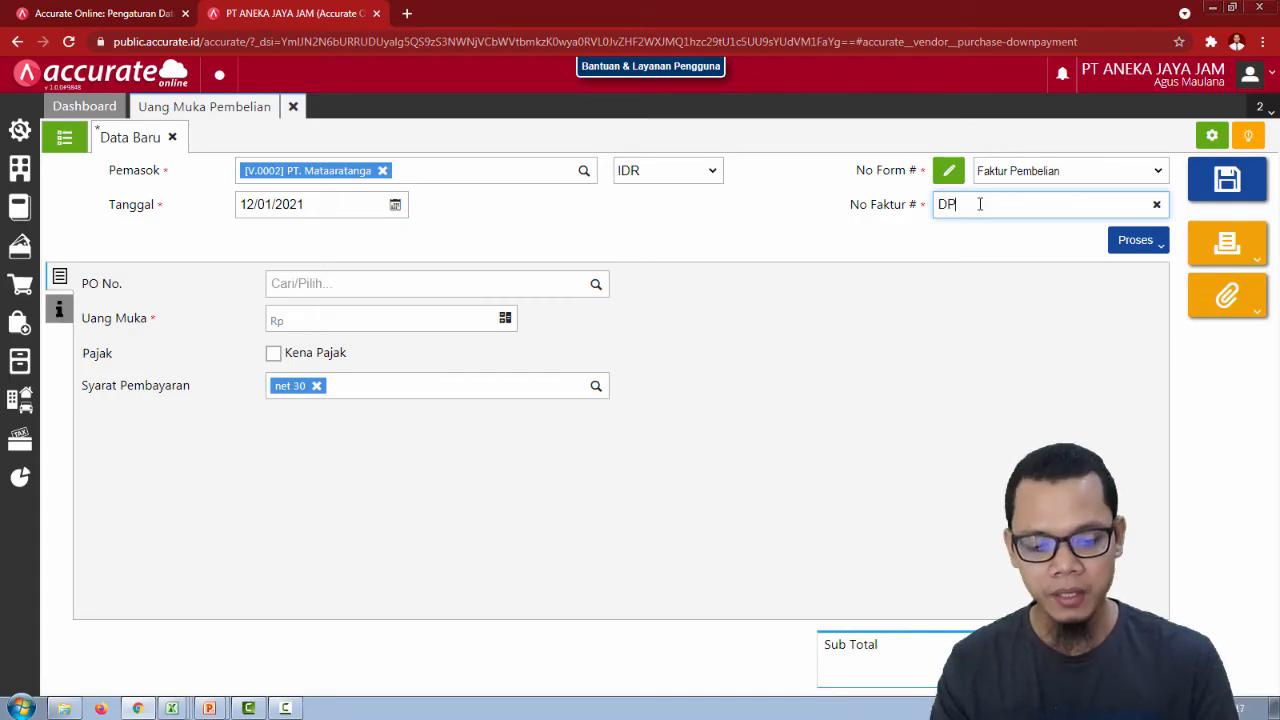
text(/100)
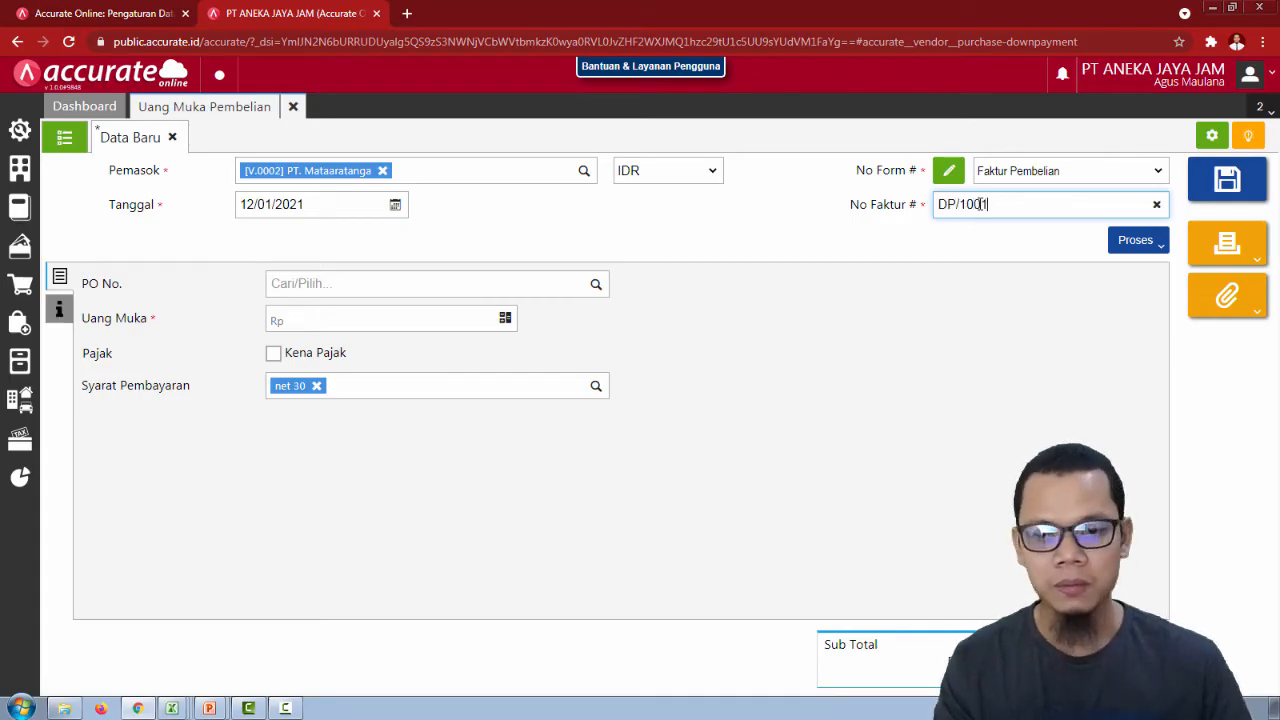
text(1)
click(770, 330)
Set the down payment amount to Rp 2.500.000 and compare it with the Uang Muka Pembelian slide.
click(441, 323)
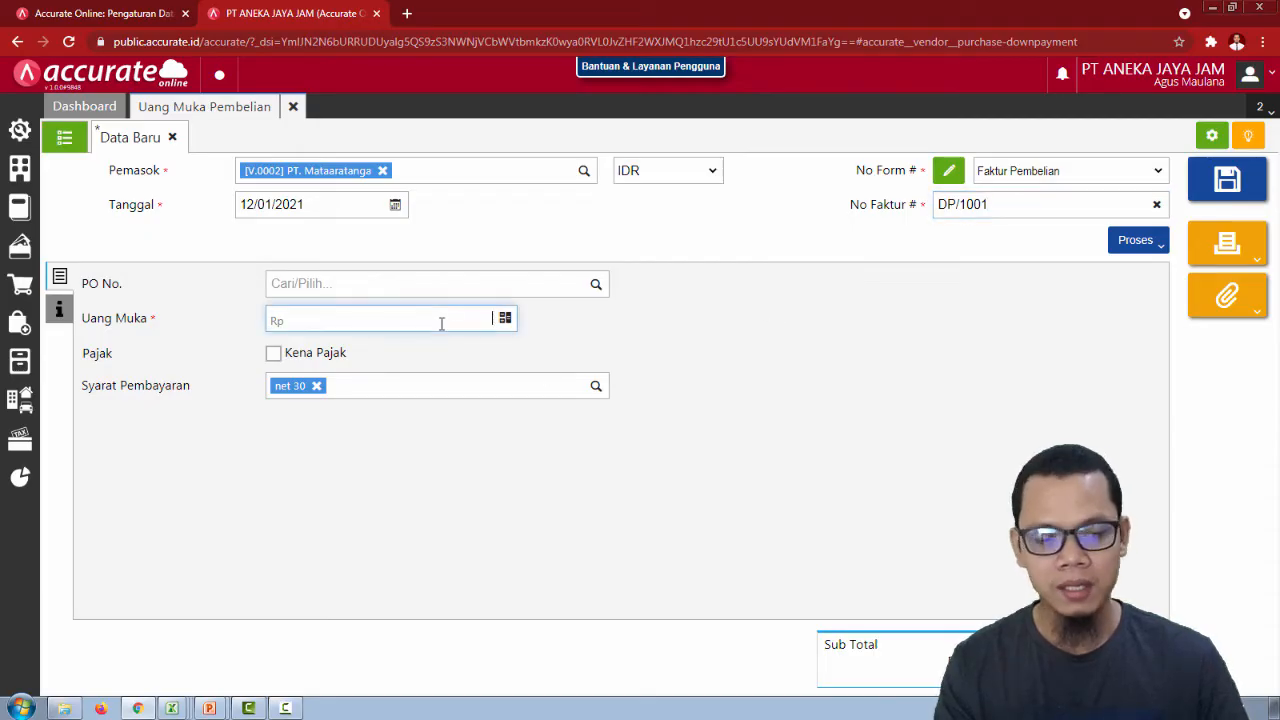
text(250000)
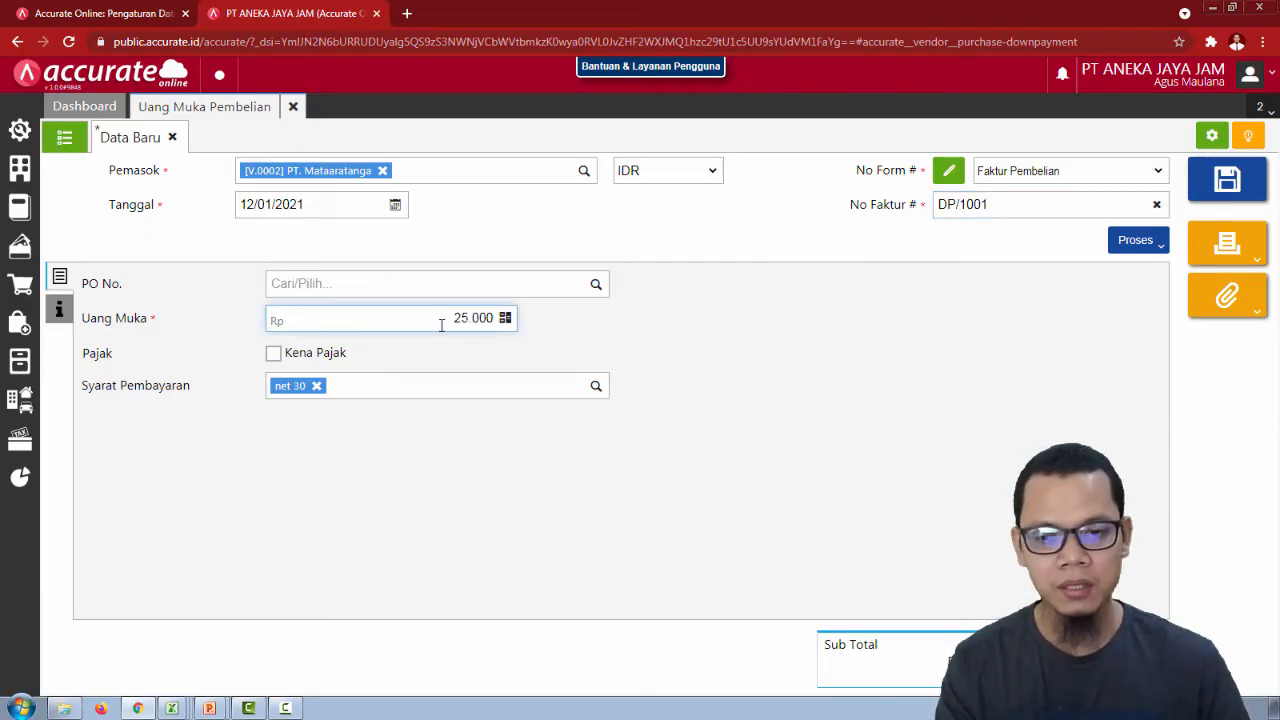
text(00)
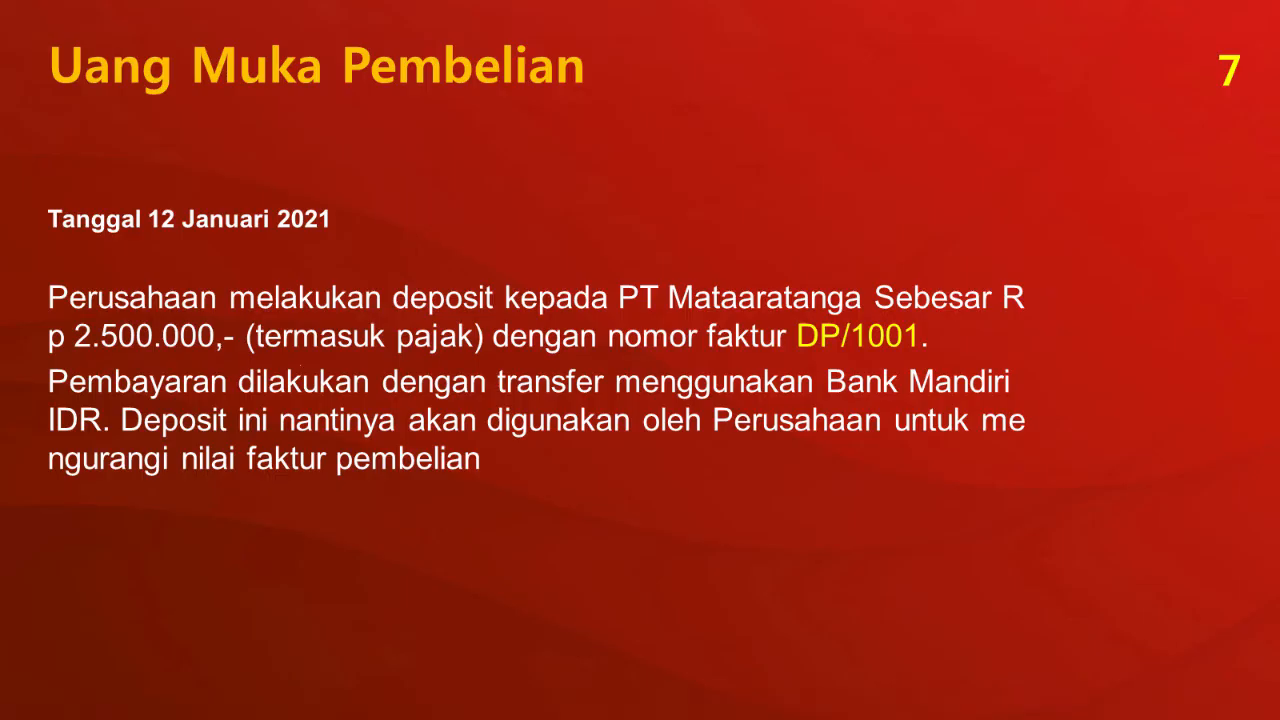
key(alt+Tab)
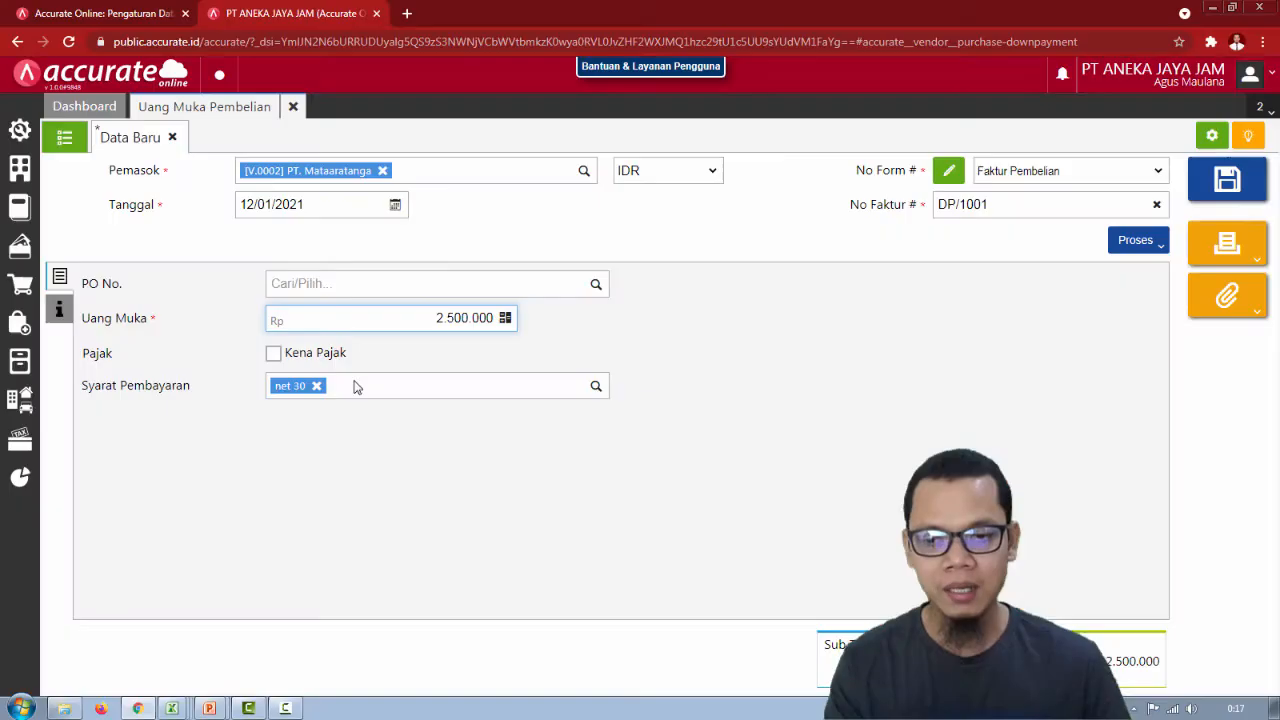
Mark the down payment as taxable and assign Pajak Pertambahan Nilai as its PPN.
click(273, 356)
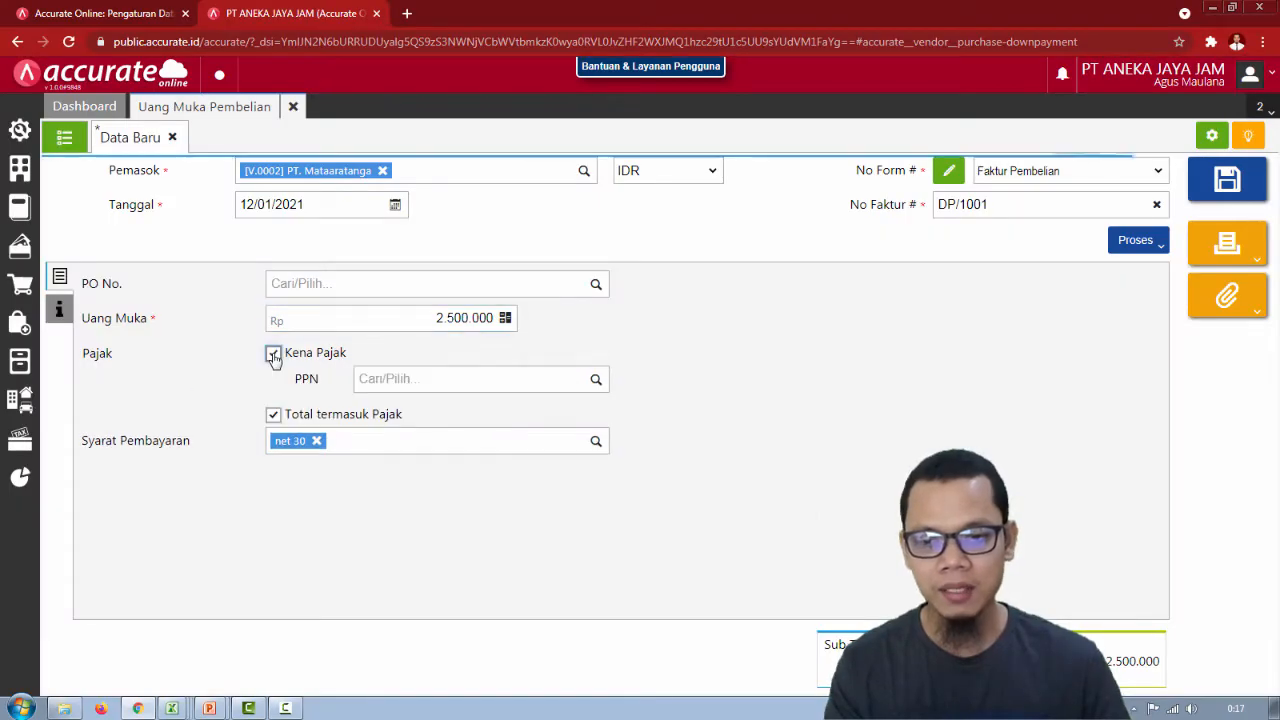
click(420, 376)
text(PPN)
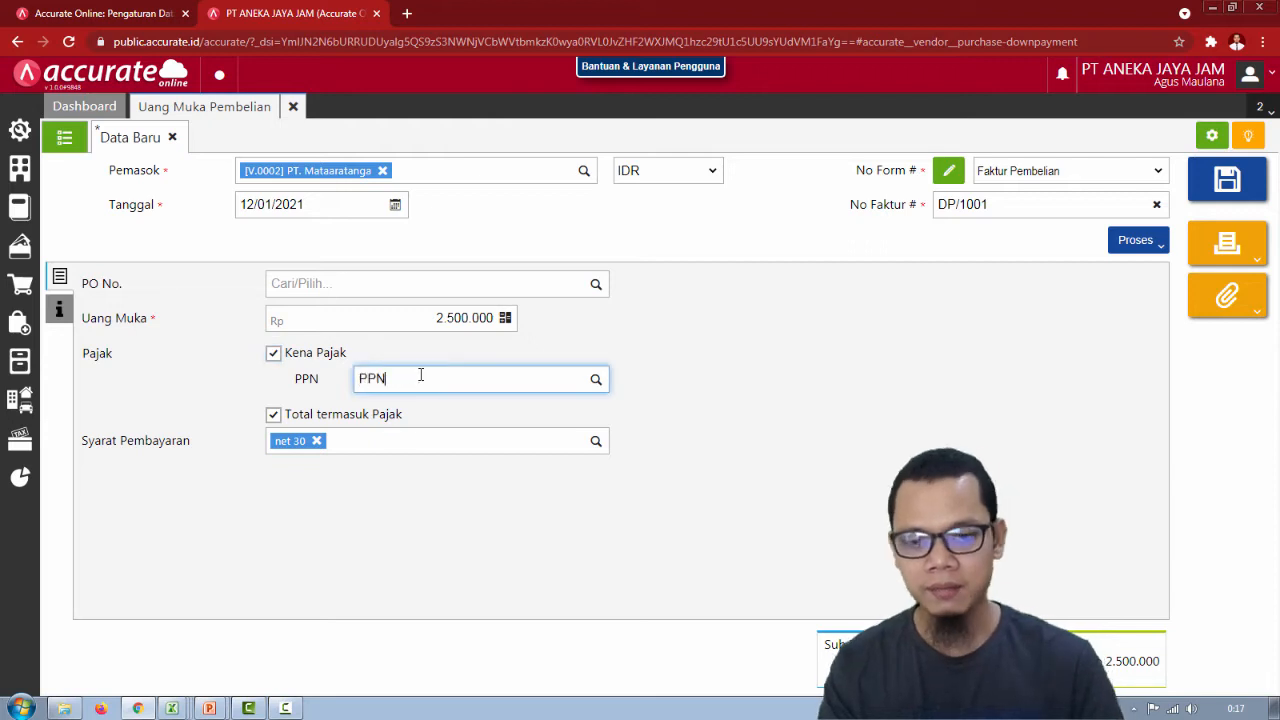
key(BackSpace)
key(BackSpace)
click(596, 383)
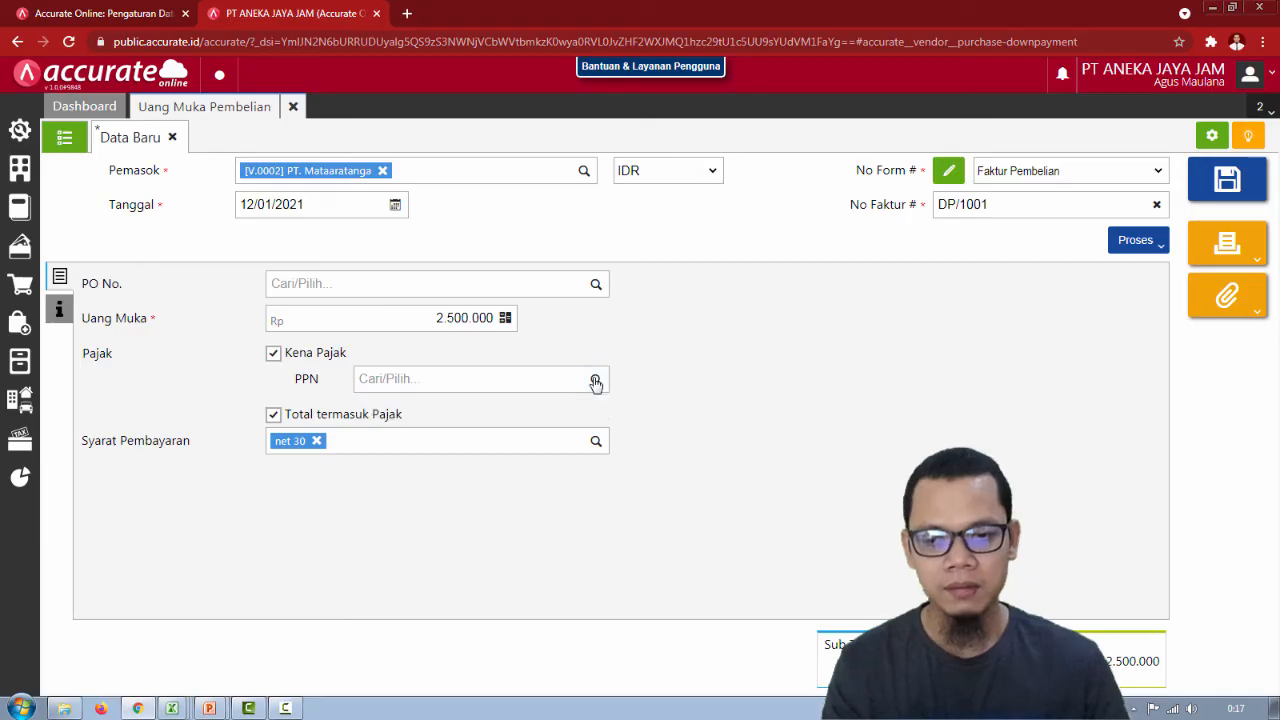
click(511, 426)
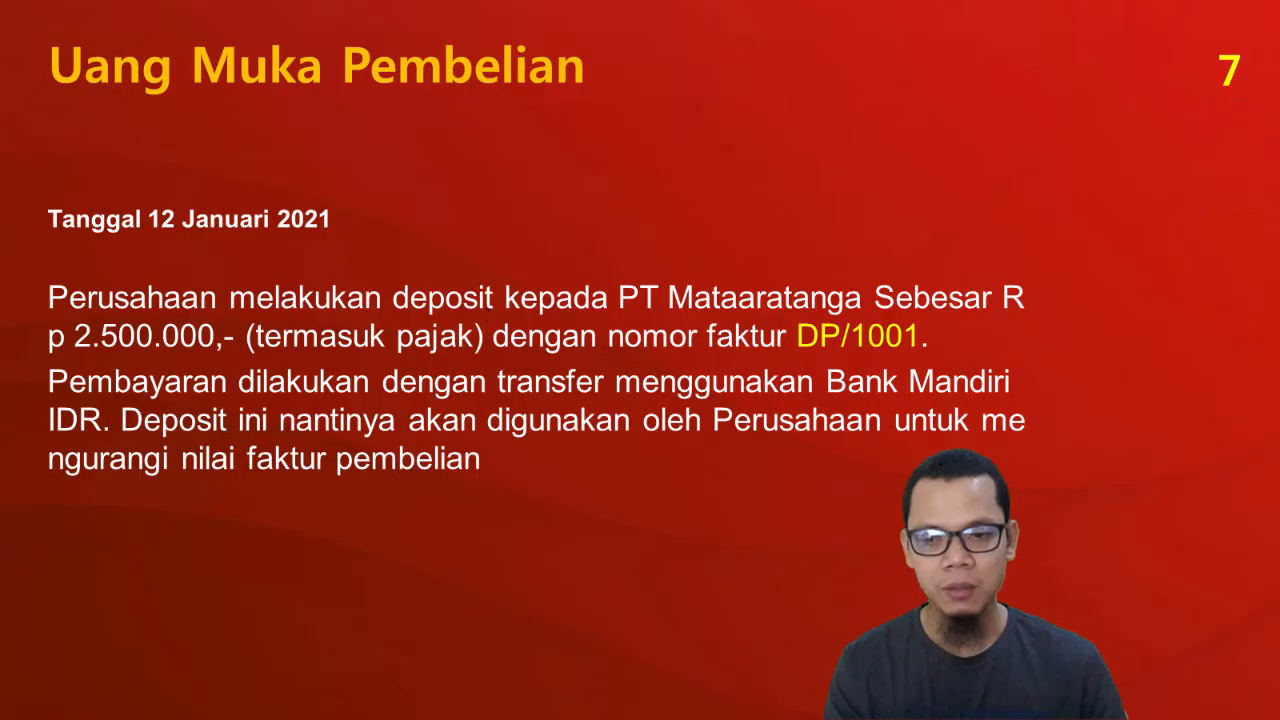
Review the down payment's additional information and save the DP/1001 down payment.
key(alt+Tab)
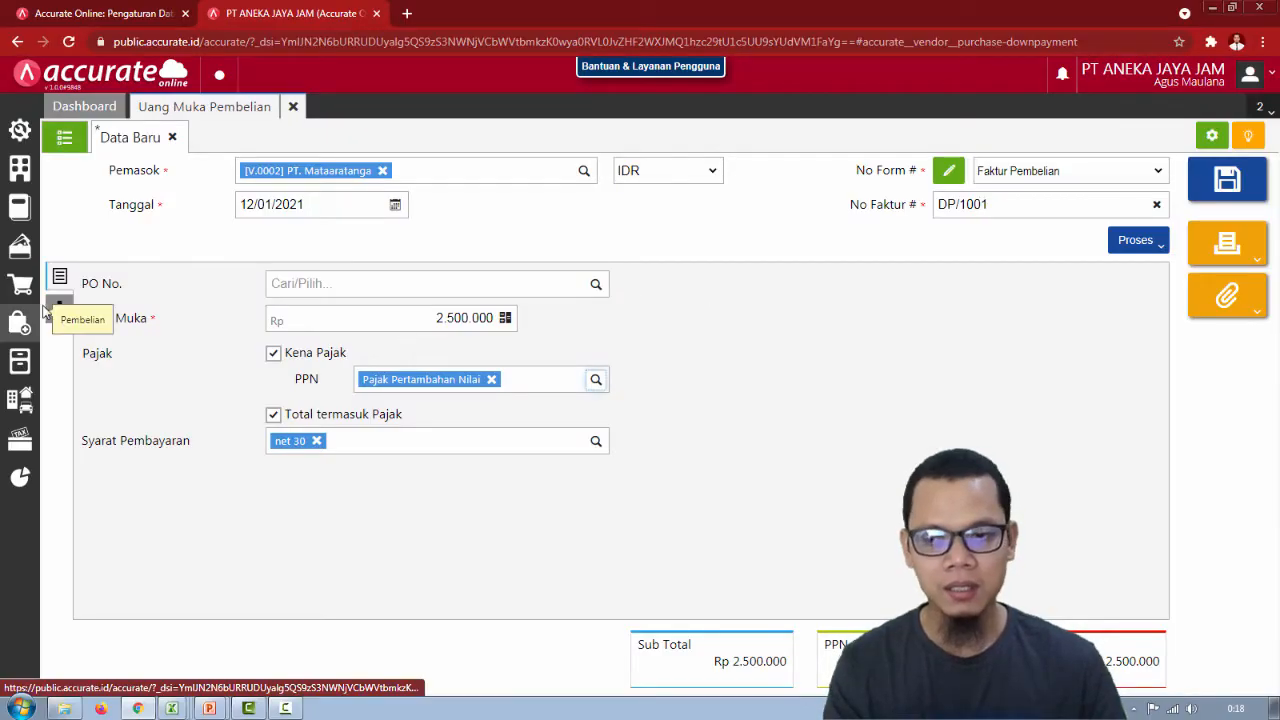
click(60, 309)
click(59, 277)
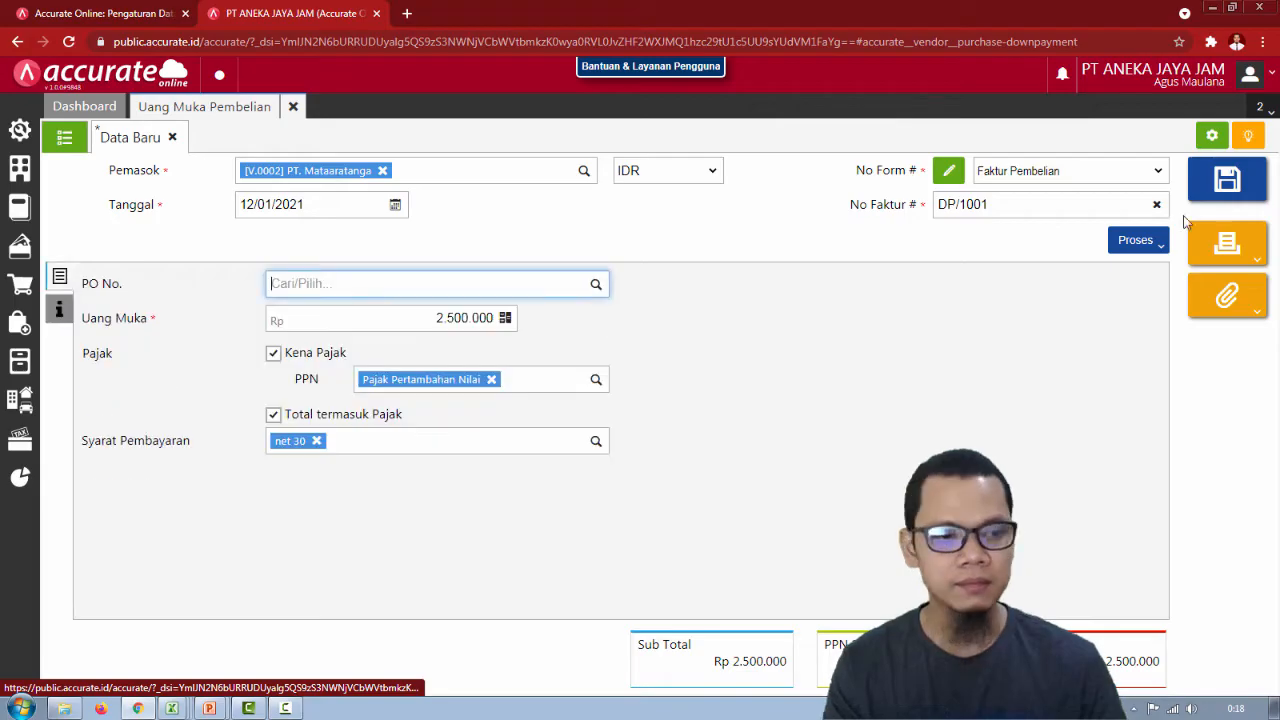
key(ctrl+s)
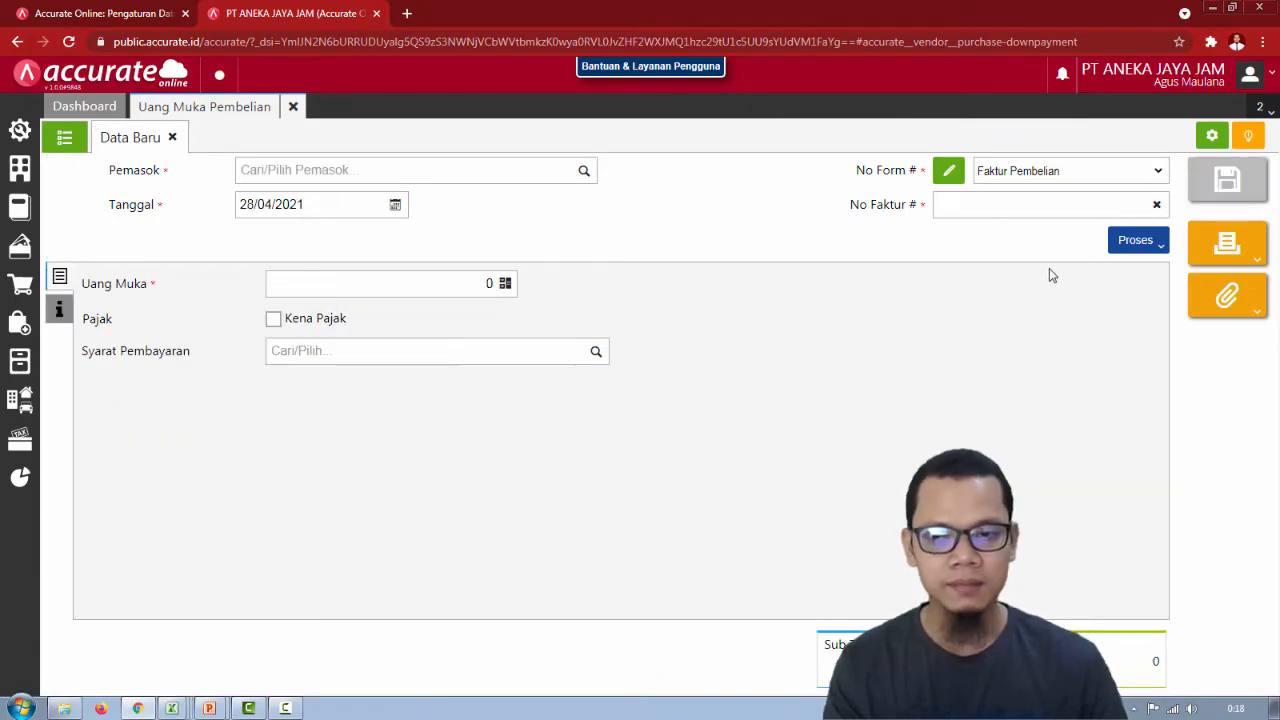
key(alt+Tab)
key(alt+Tab)
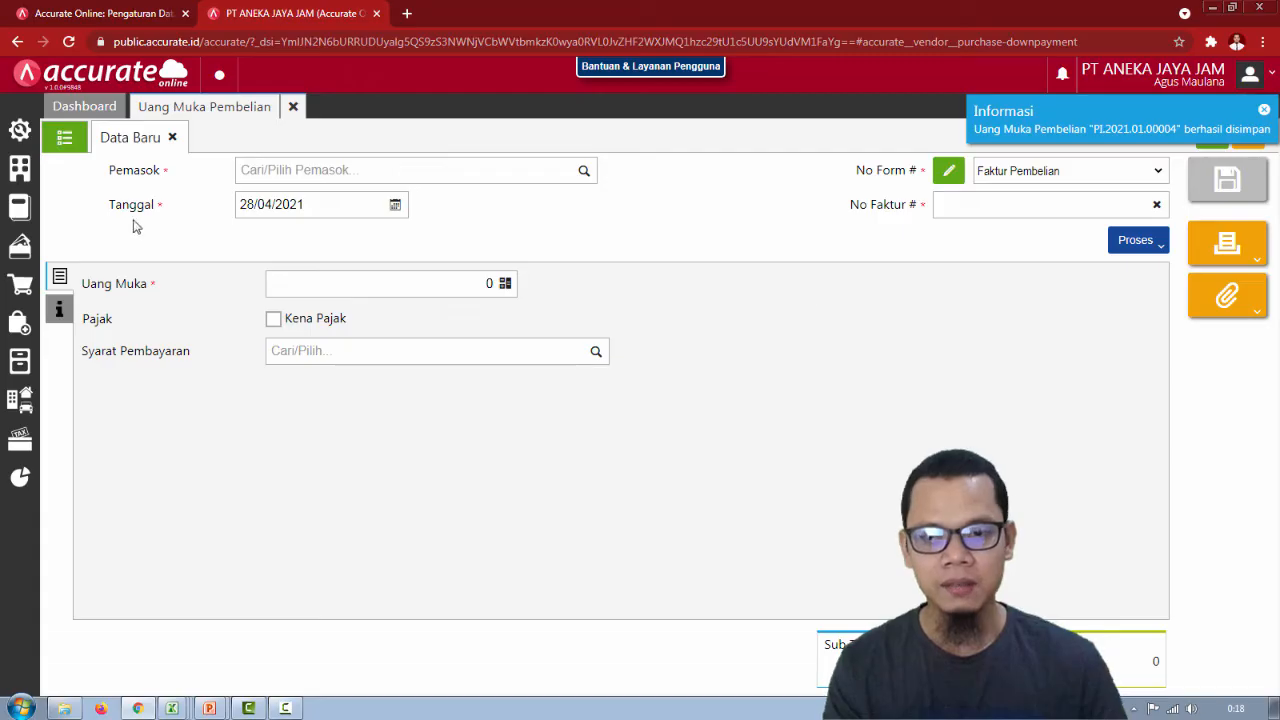
Open the saved DP/1001 down payment from the list, check the payment instructions on the slide and close the record.
click(64, 137)
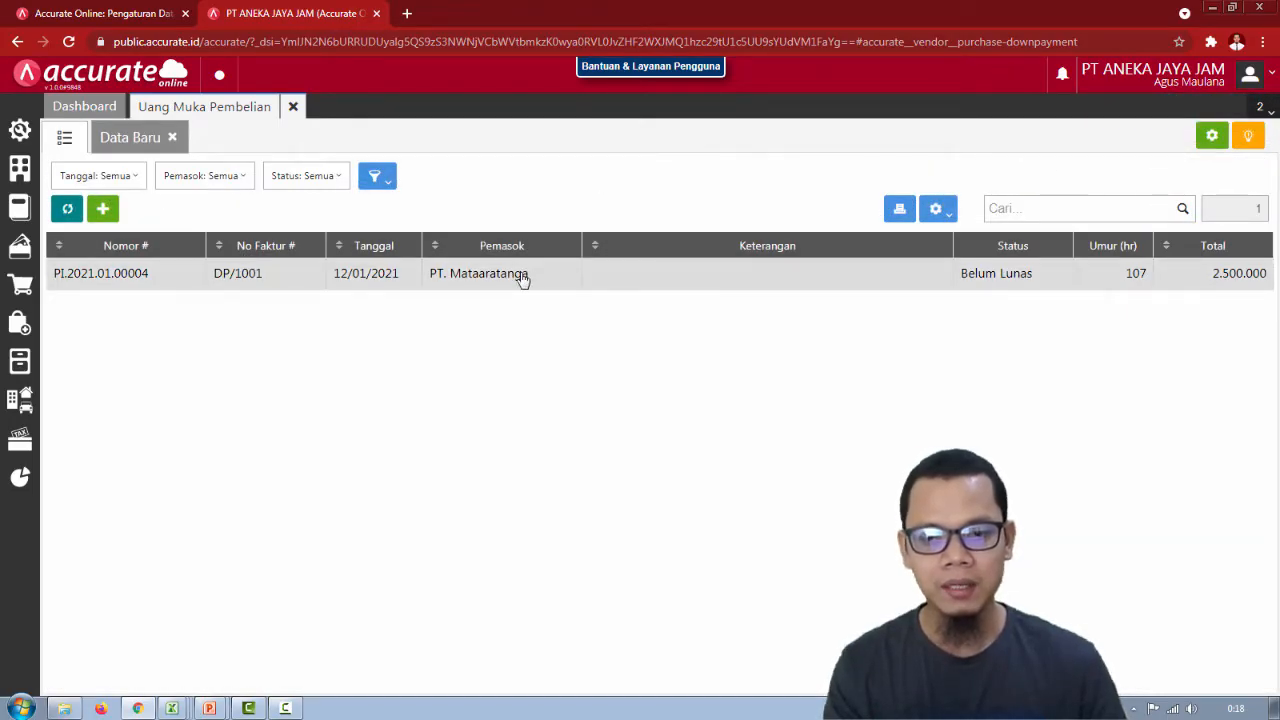
click(521, 277)
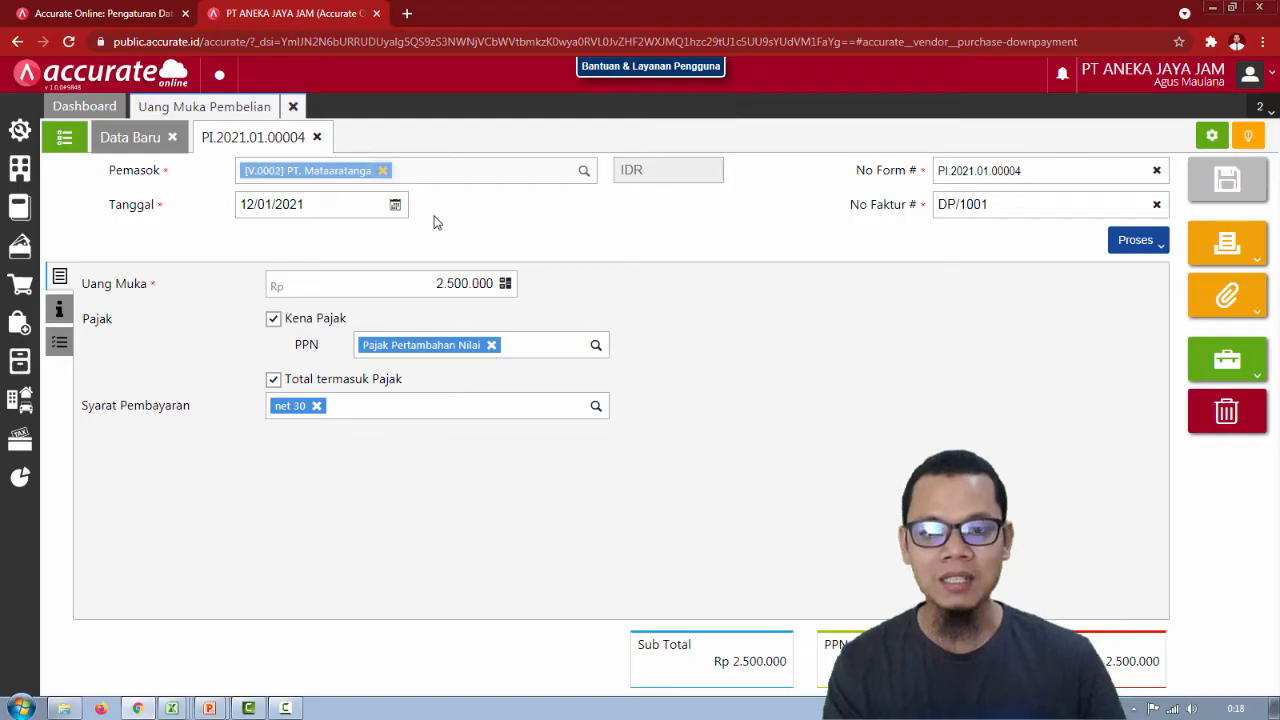
key(alt+Tab)
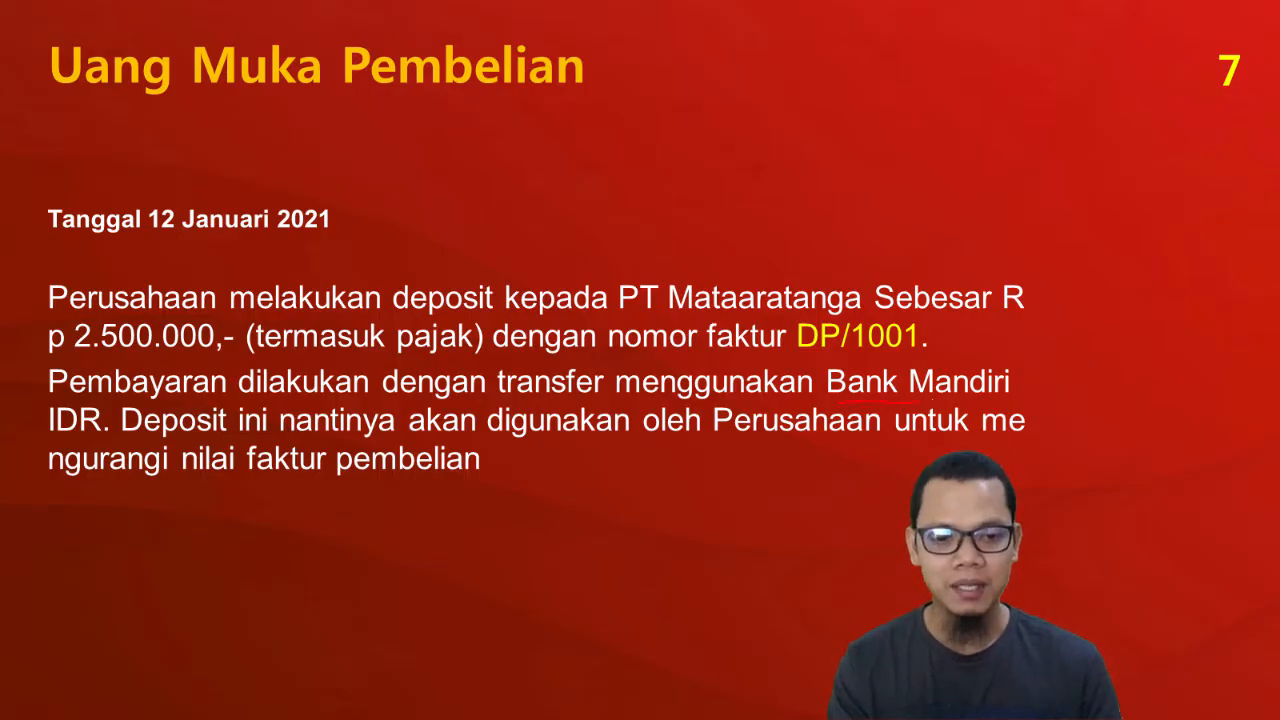
key(alt+Tab)
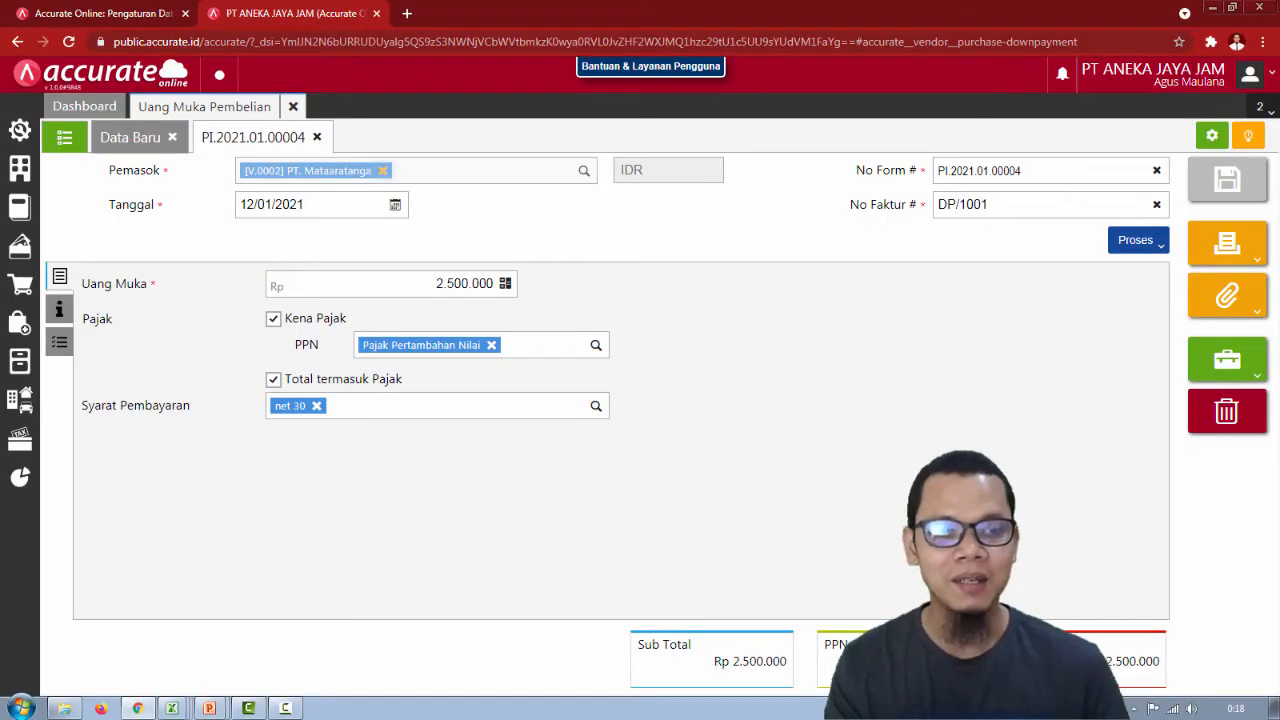
click(317, 137)
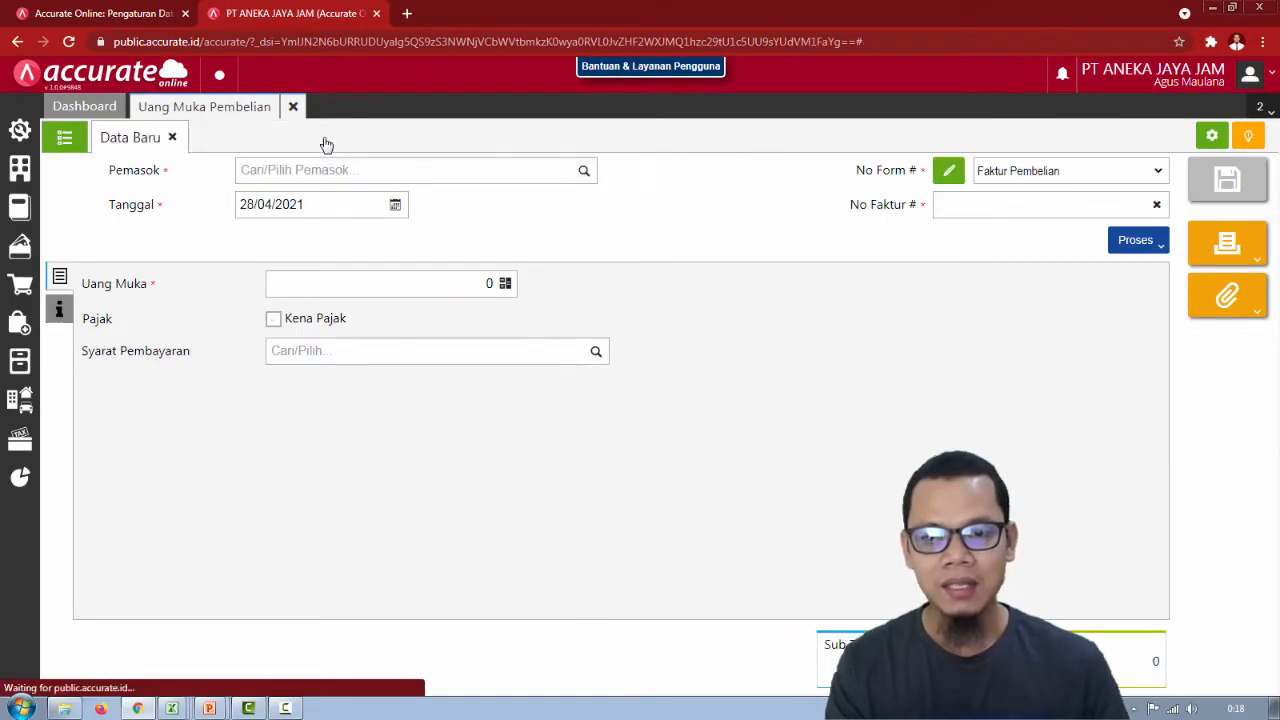
Reopen down payment DP/1001 from the list and process it into a purchase payment.
click(63, 143)
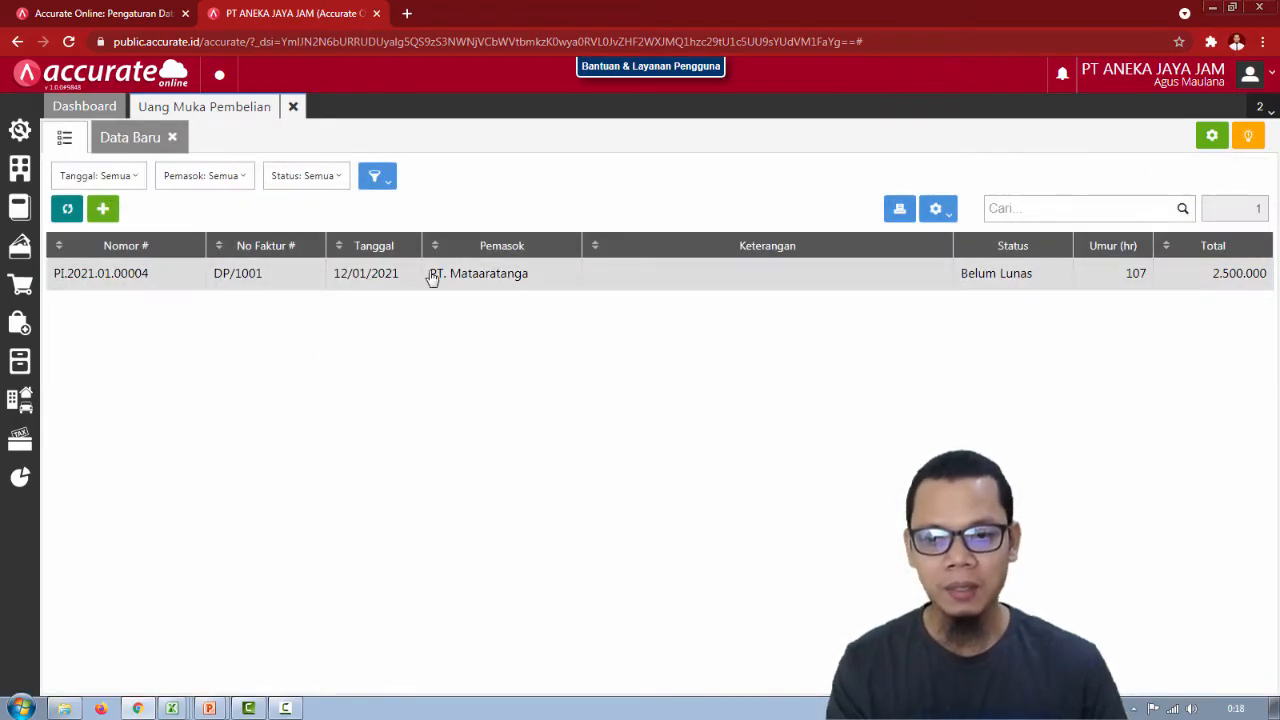
click(383, 282)
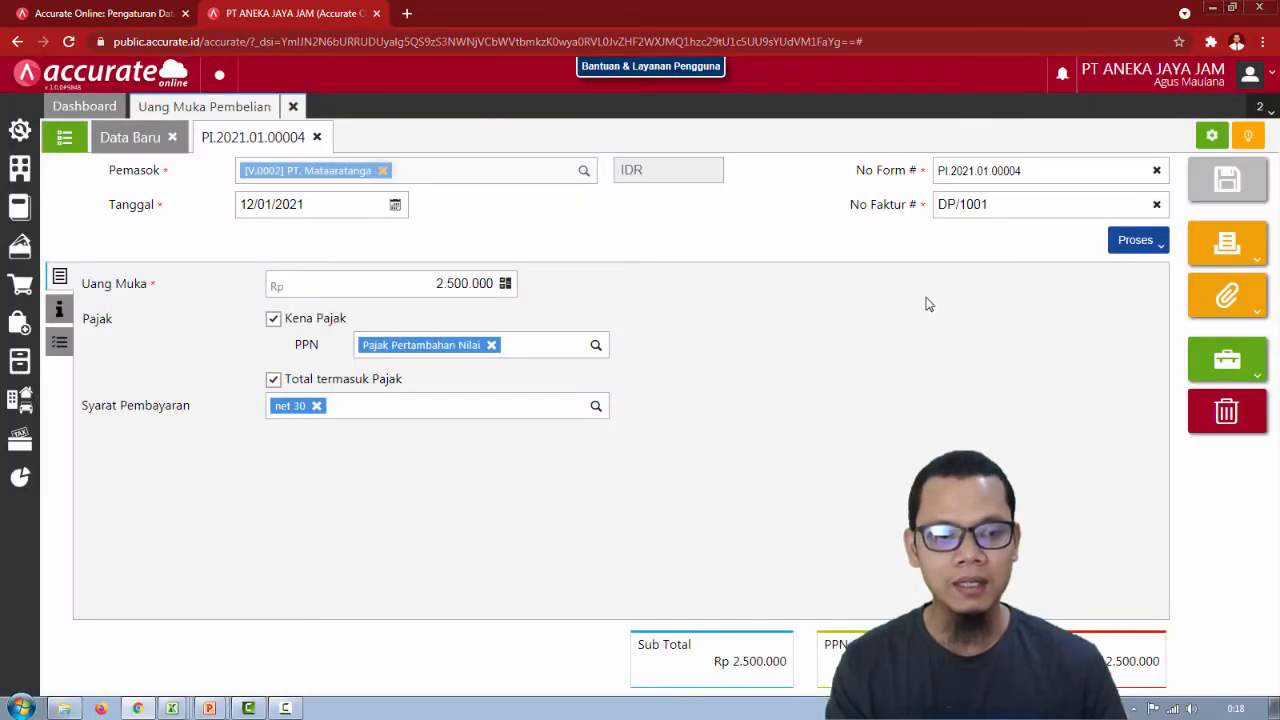
click(1140, 243)
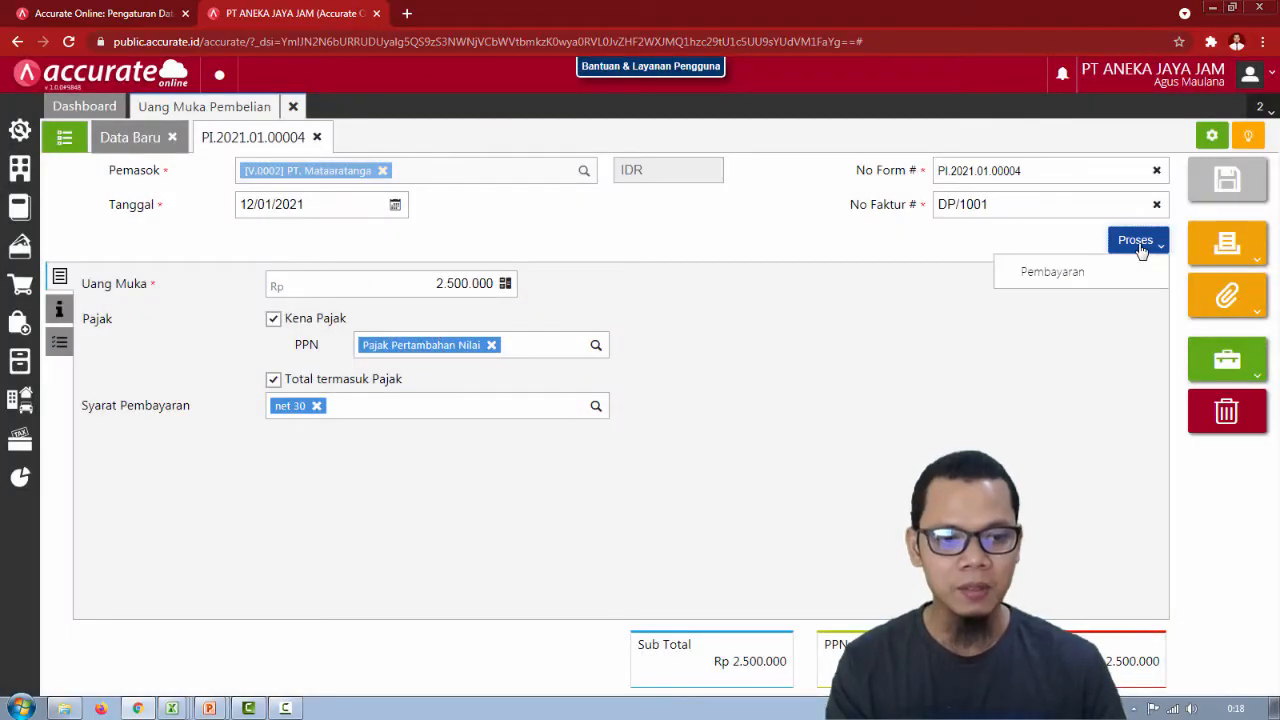
click(1080, 277)
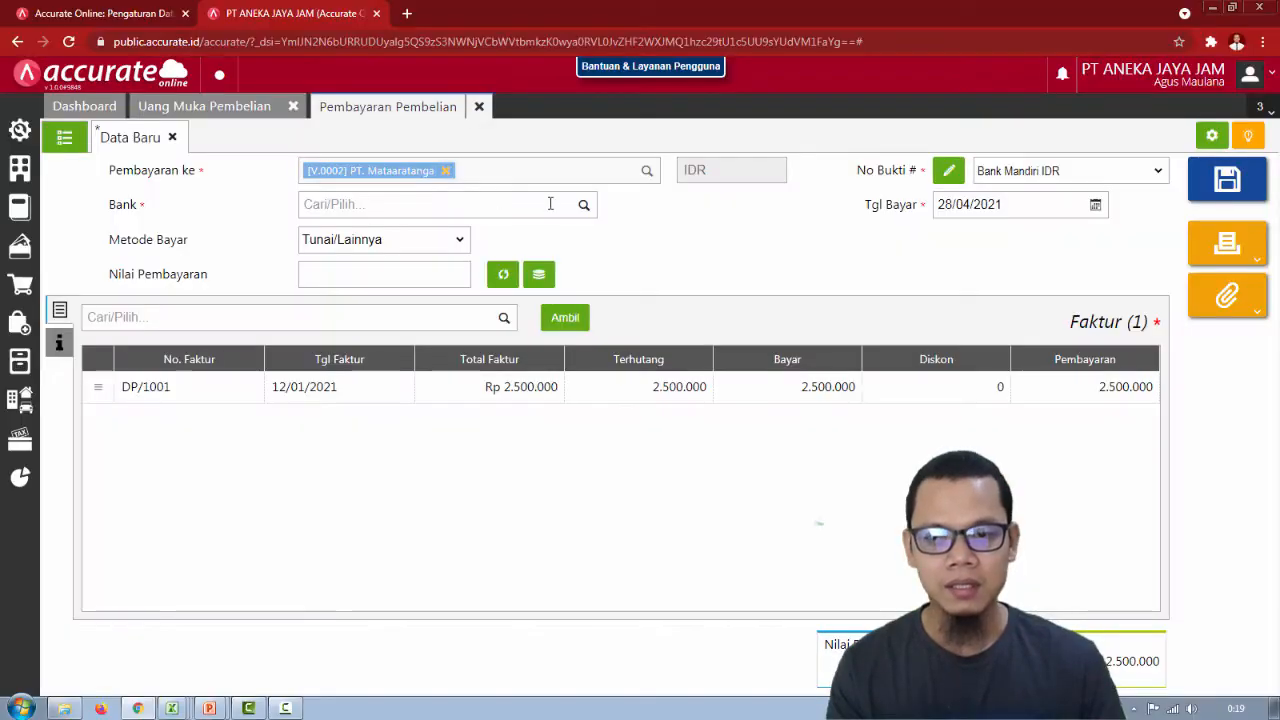
Set the payment's bank to Bank Mandiri IDR and its payment method to Transfer Bank.
click(518, 204)
click(586, 206)
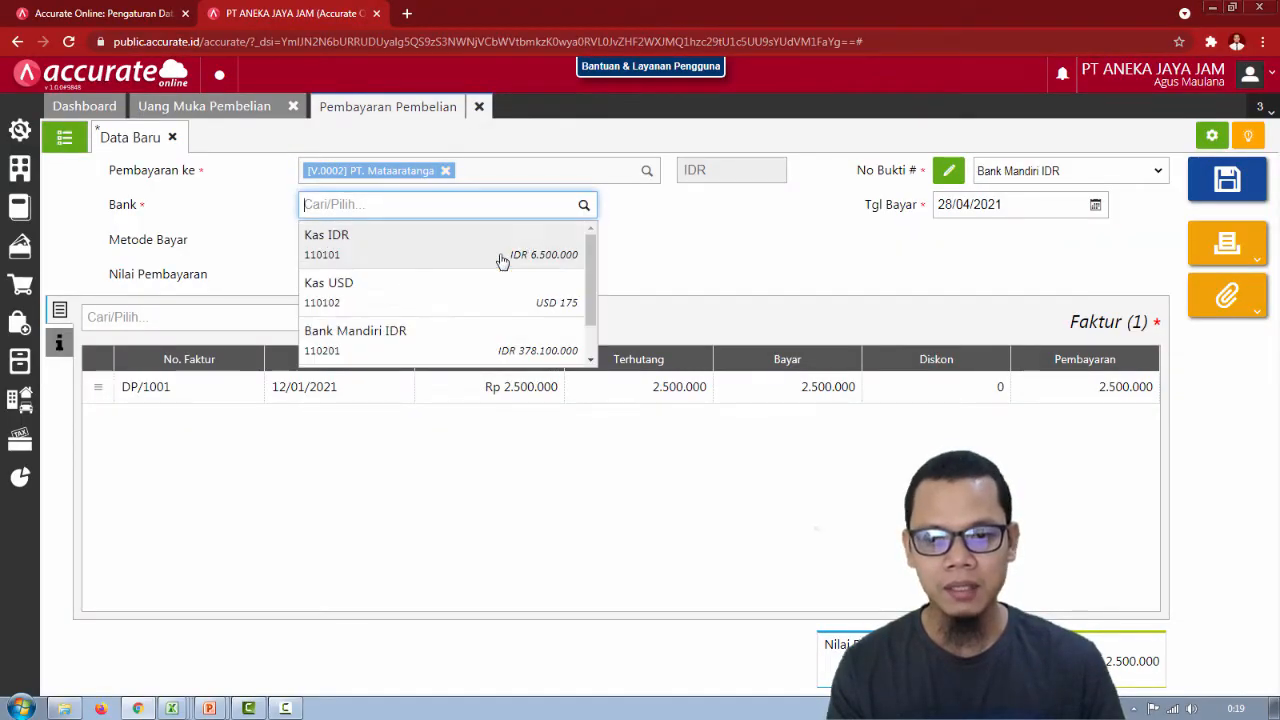
click(472, 335)
click(459, 240)
click(444, 287)
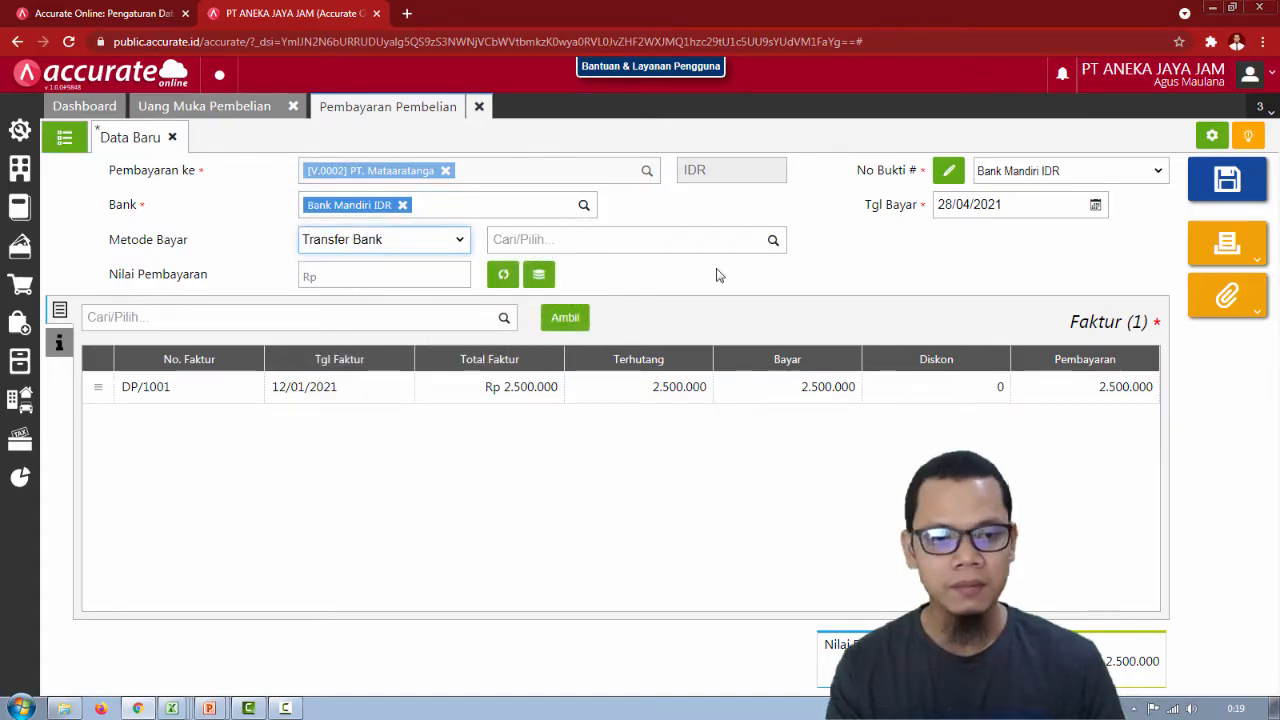
Date the payment 12/01/2021 and fill the payment value with the invoice total of Rp 2.500.000.
click(966, 206)
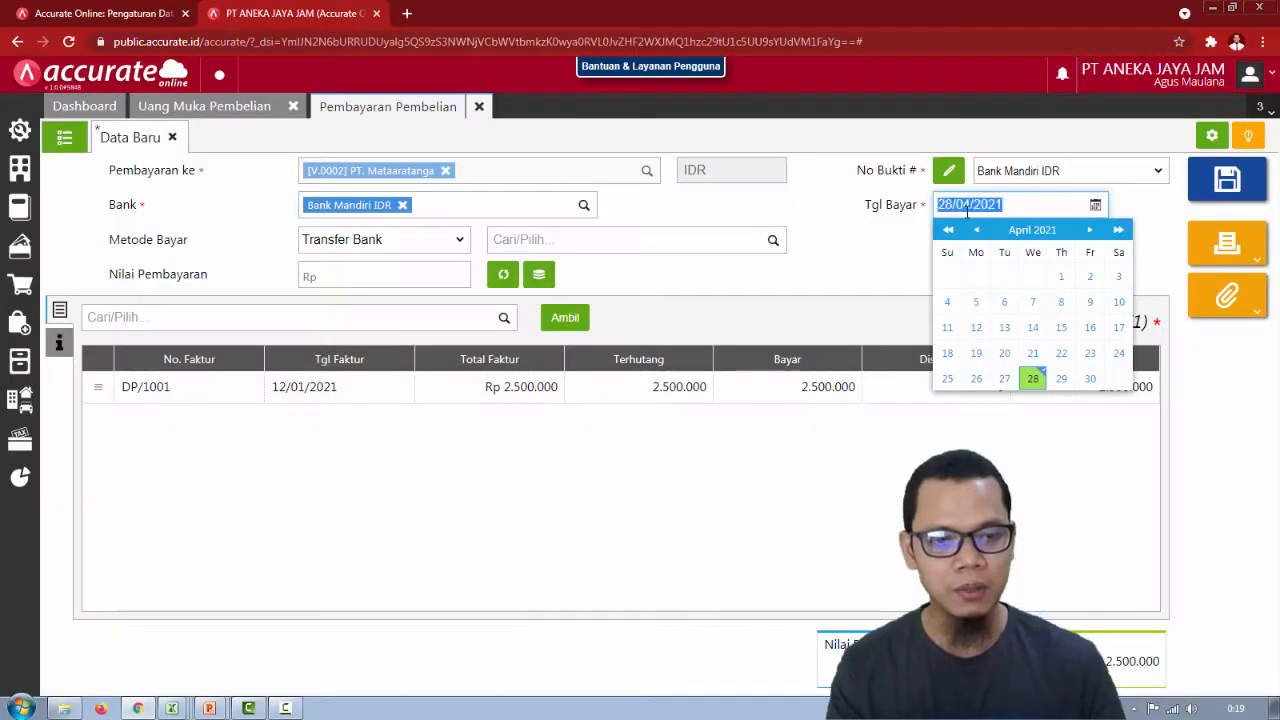
text(12/01/2021)
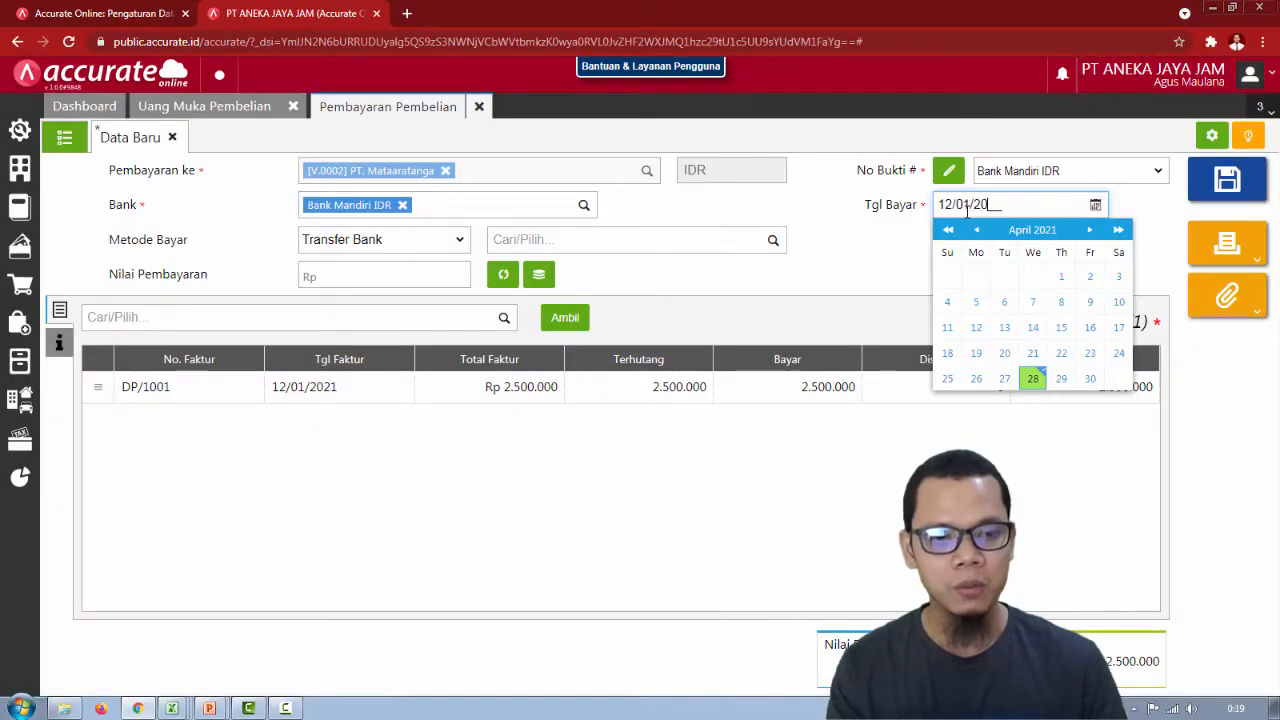
click(838, 267)
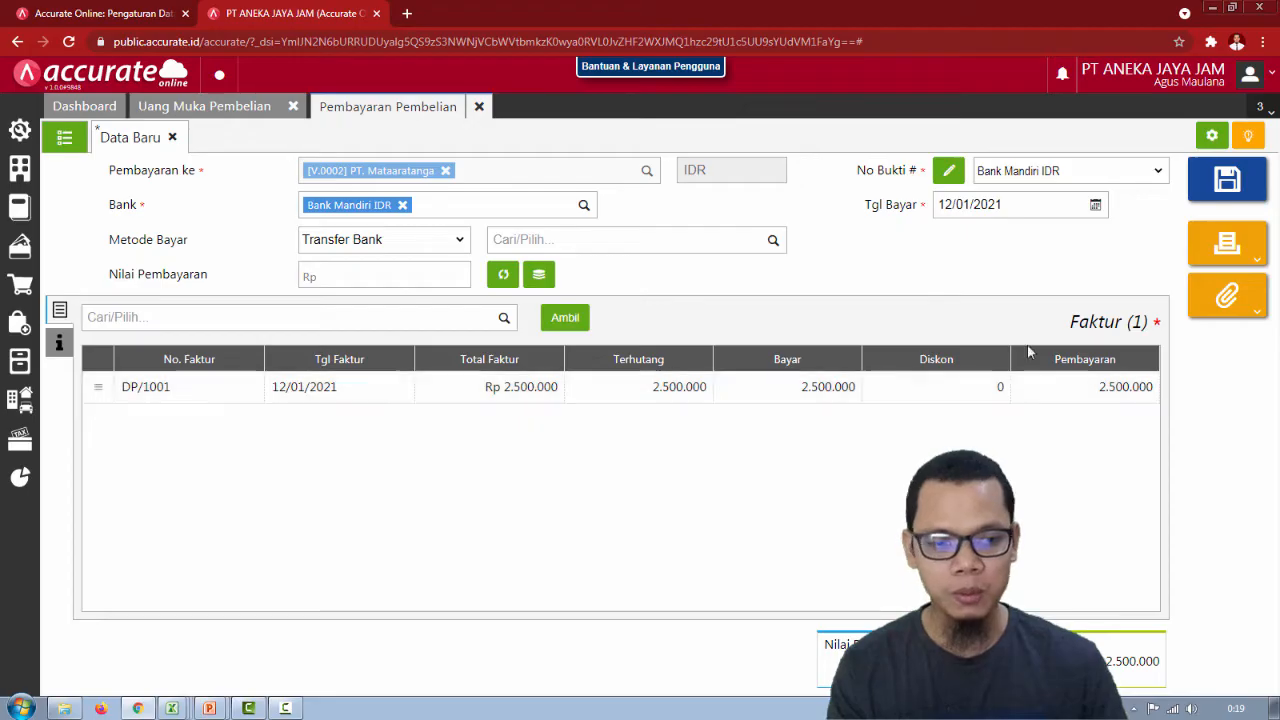
click(503, 274)
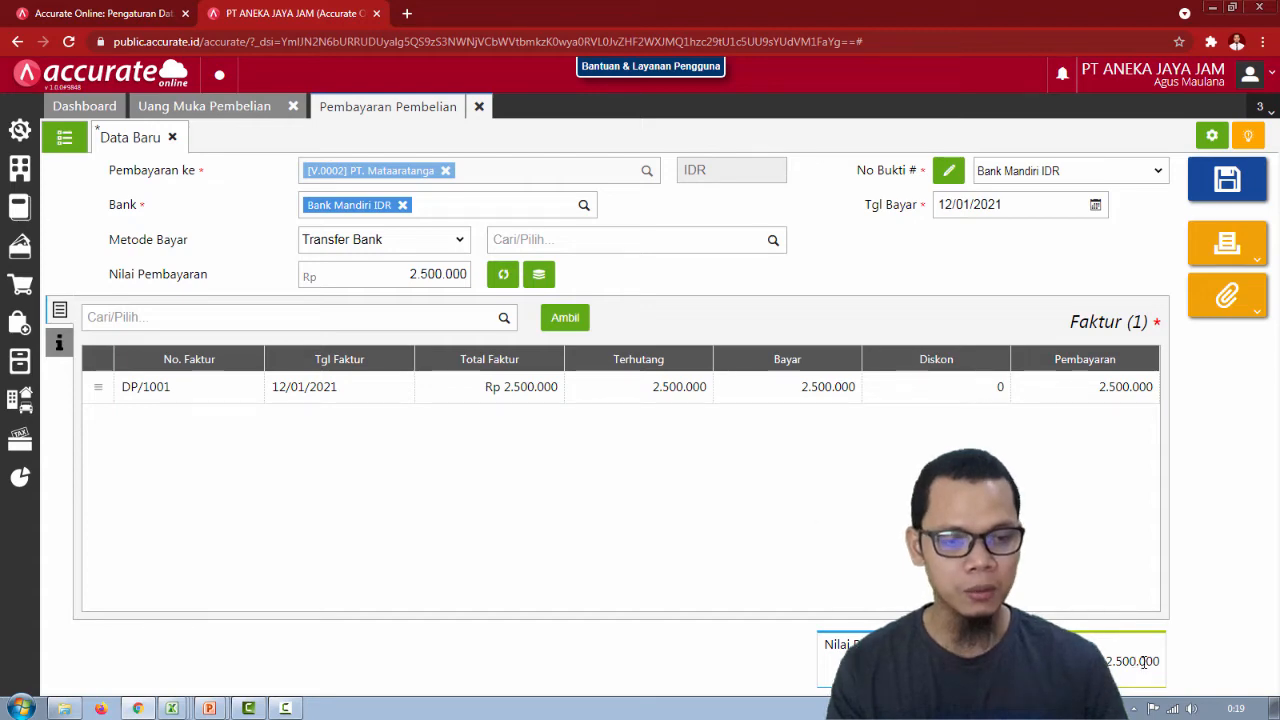
Save the purchase payment and close the payment and down payment modules.
click(1220, 198)
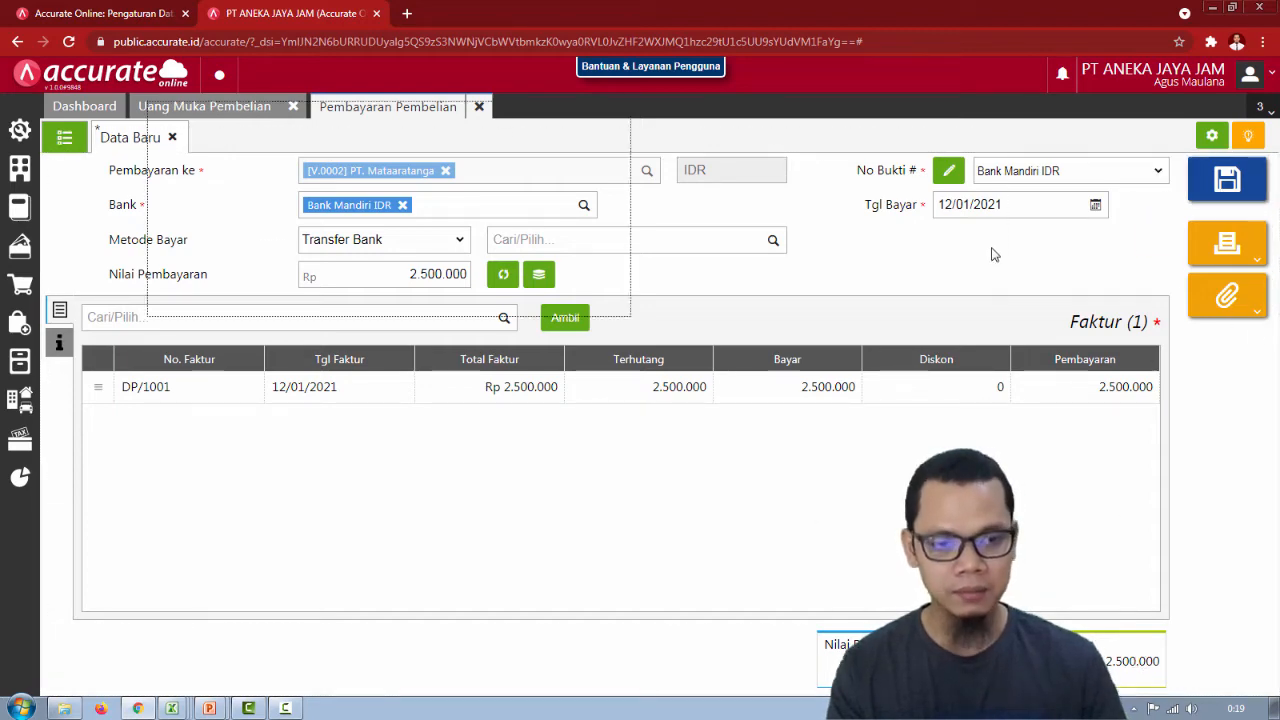
click(479, 106)
click(296, 109)
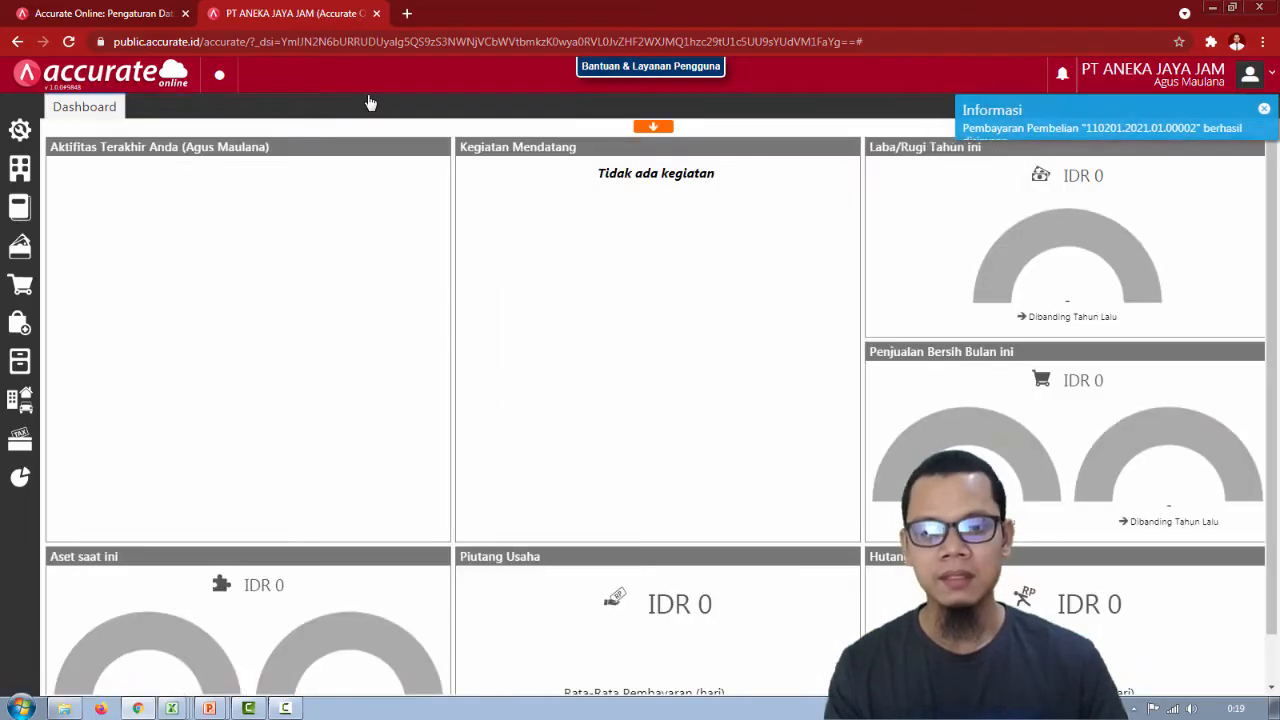
Check the 17 January 2021 order details on the next exercise slide and start a new purchase order for supplier PT. Mataaratanga.
key(alt+Tab)
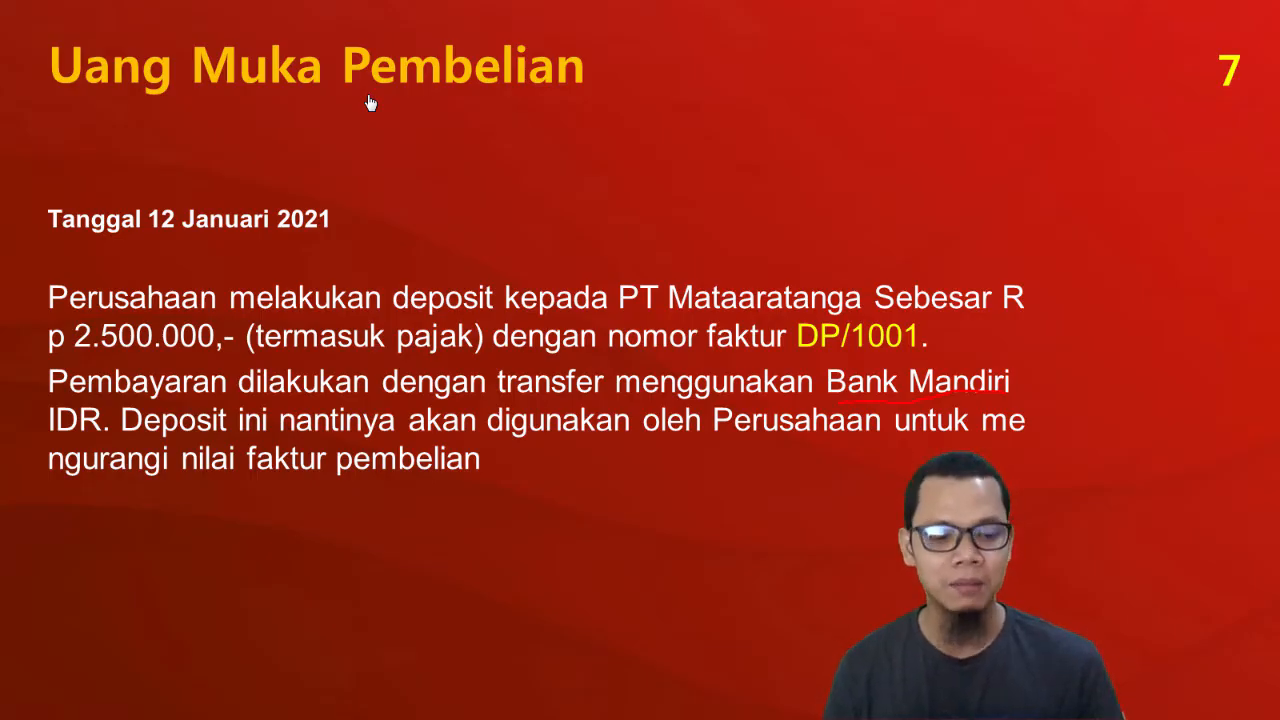
scroll(370, 103, down, 5)
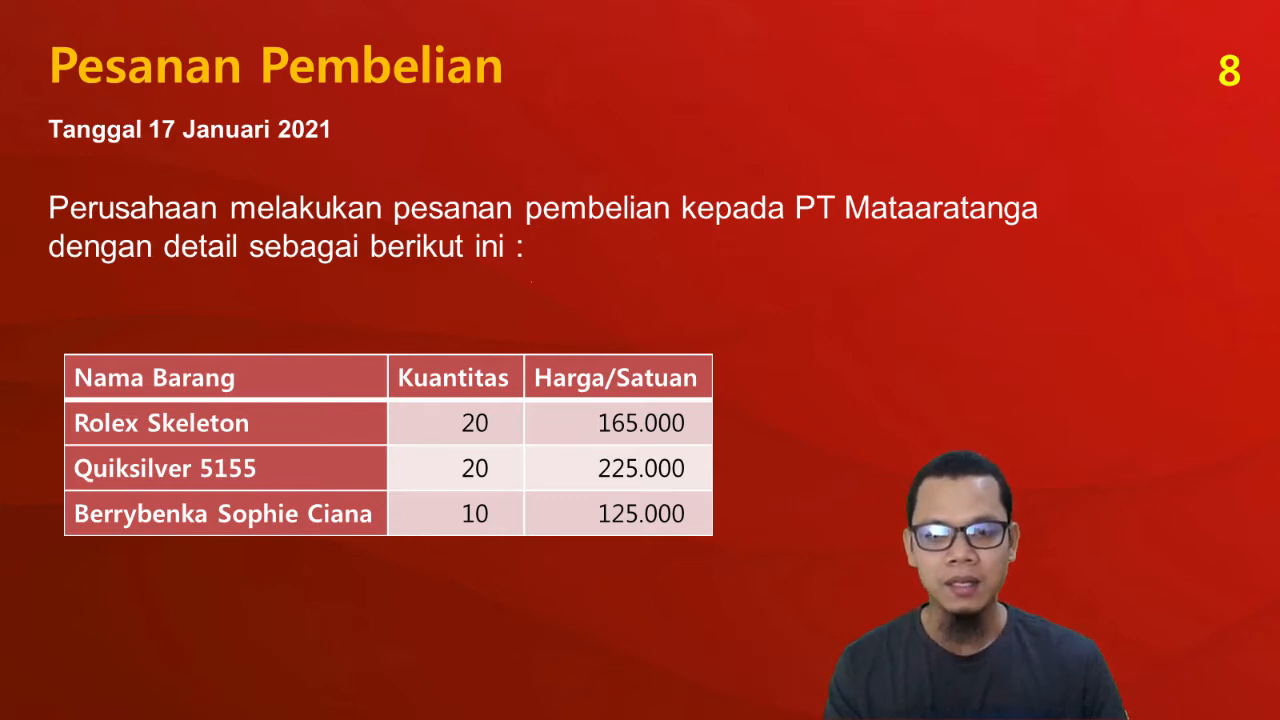
key(alt+Tab)
click(22, 325)
click(108, 403)
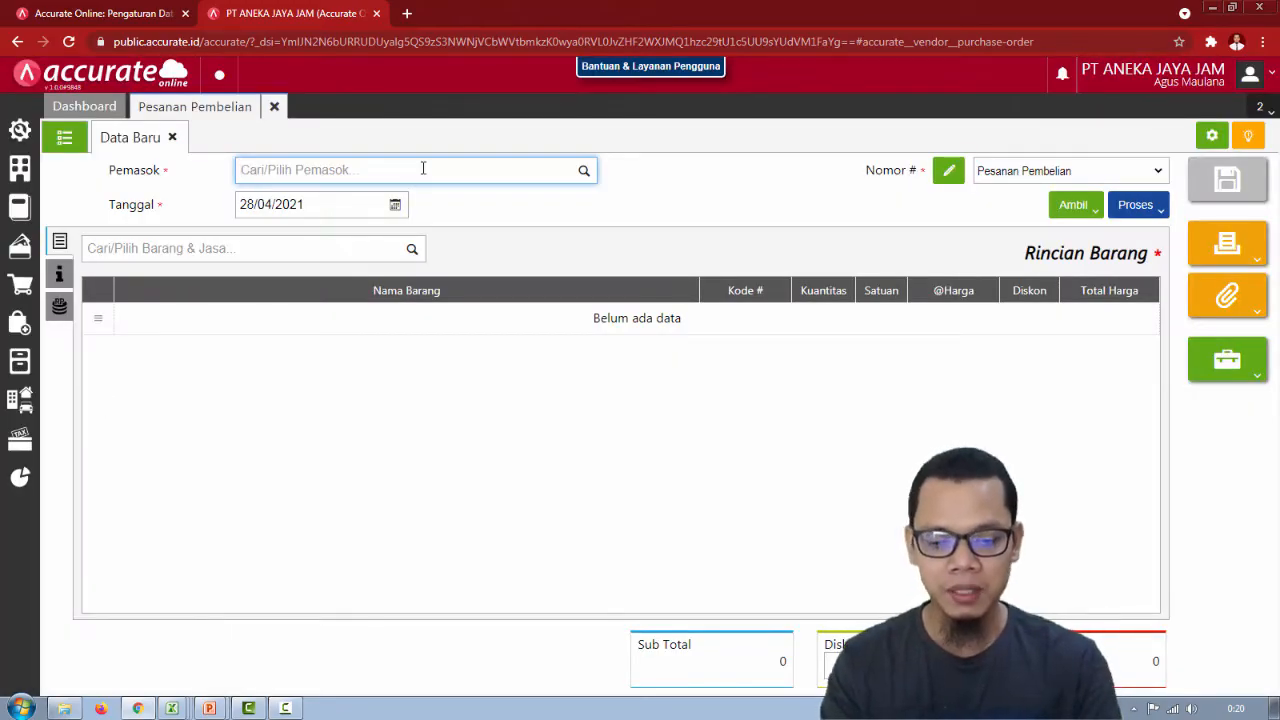
text(mata)
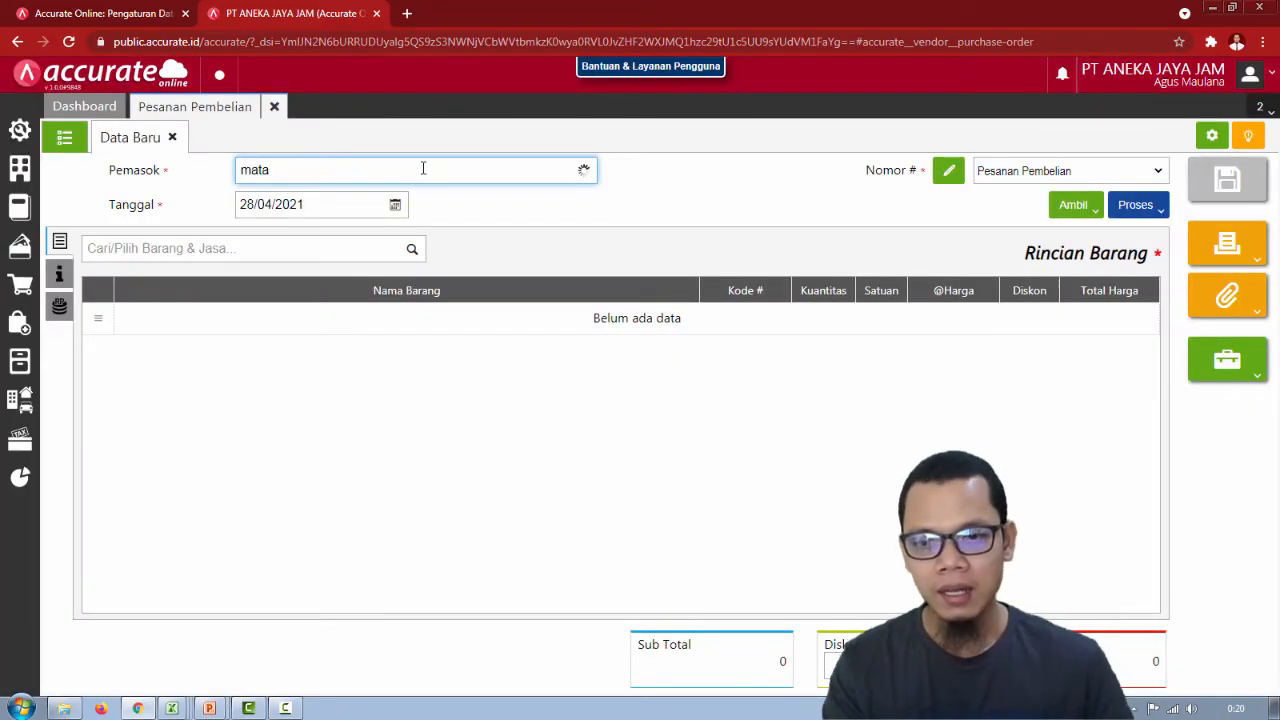
click(423, 208)
Date the new purchase order 17/01/2021, checking the date against the exercise slide.
click(316, 206)
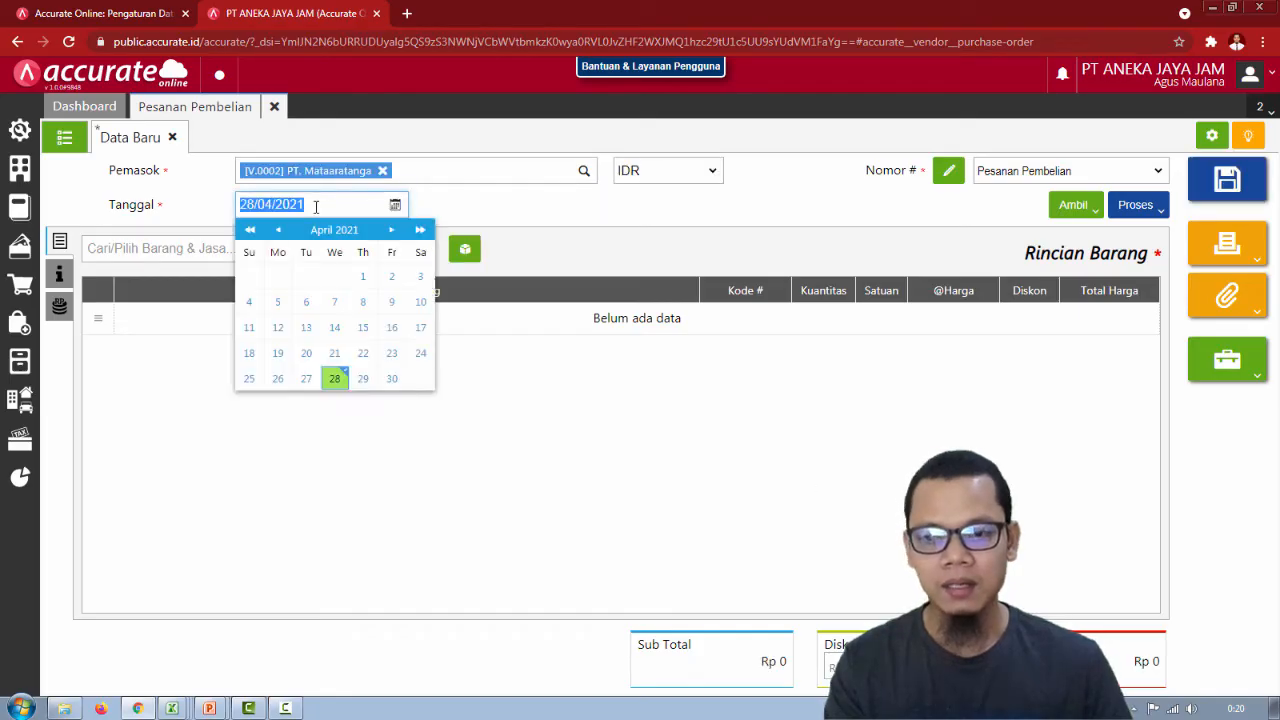
key(alt+Tab)
key(alt+Tab)
text(17/01/202)
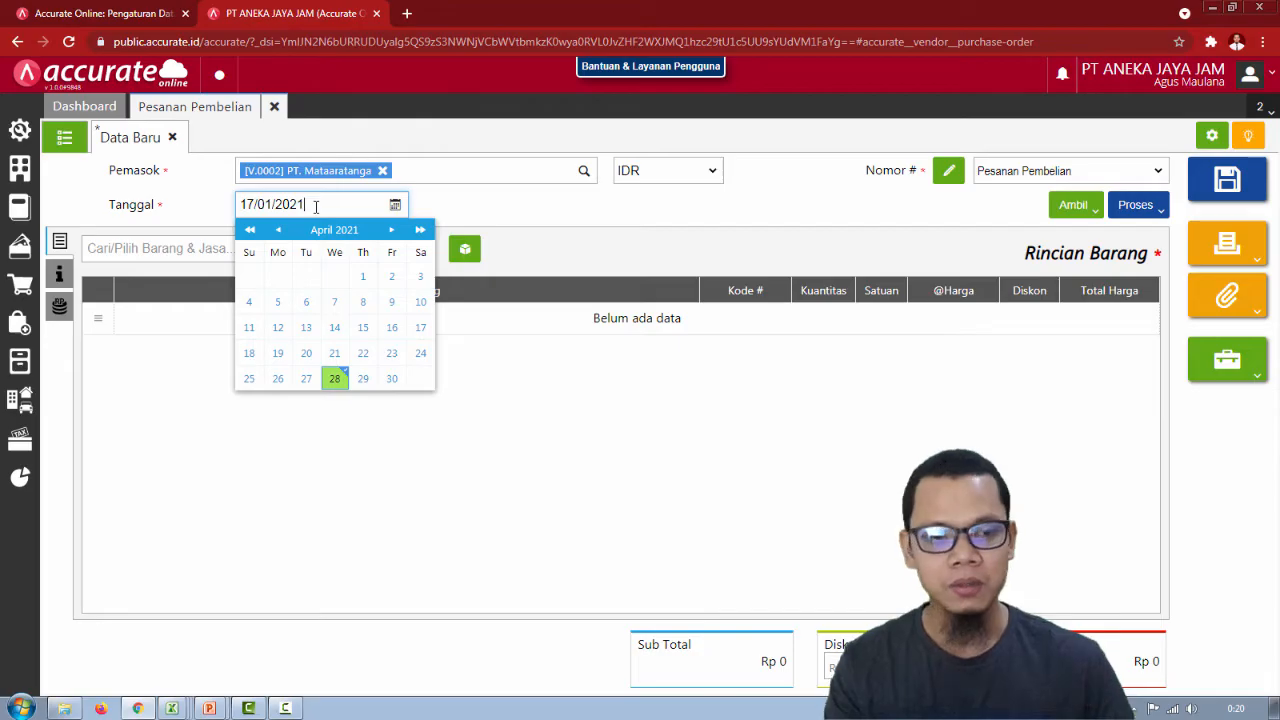
click(735, 240)
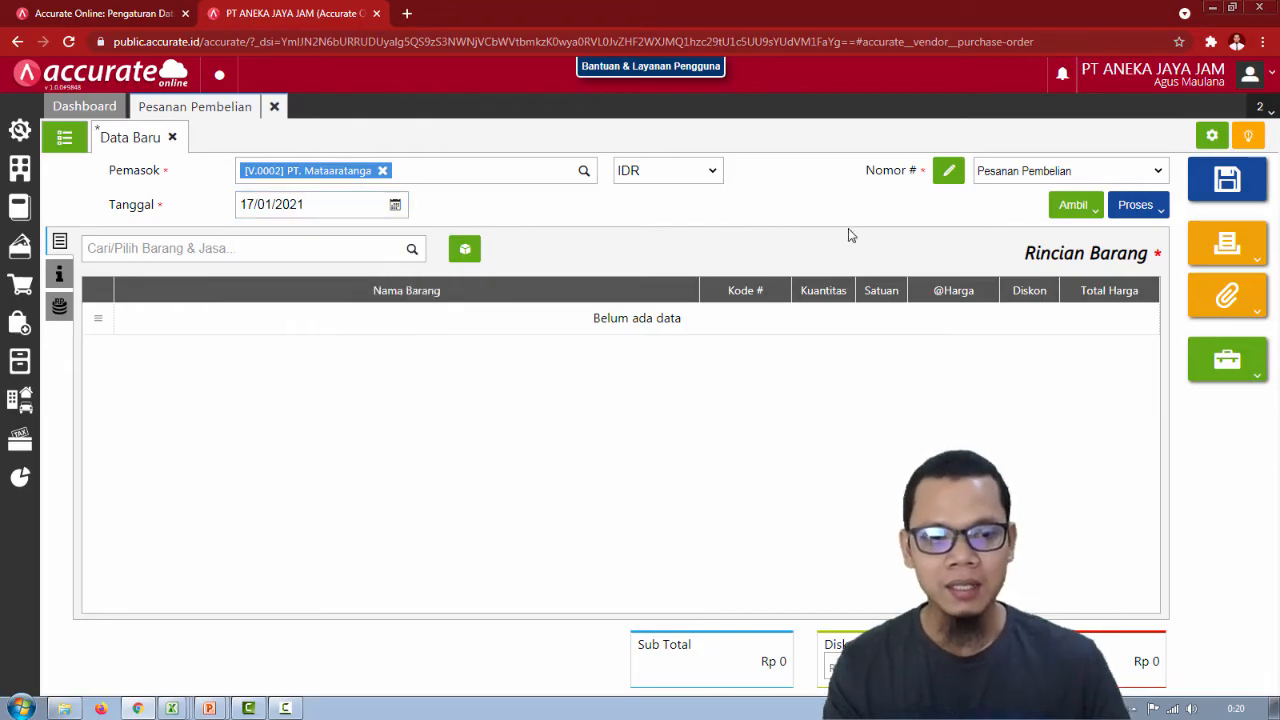
click(1081, 210)
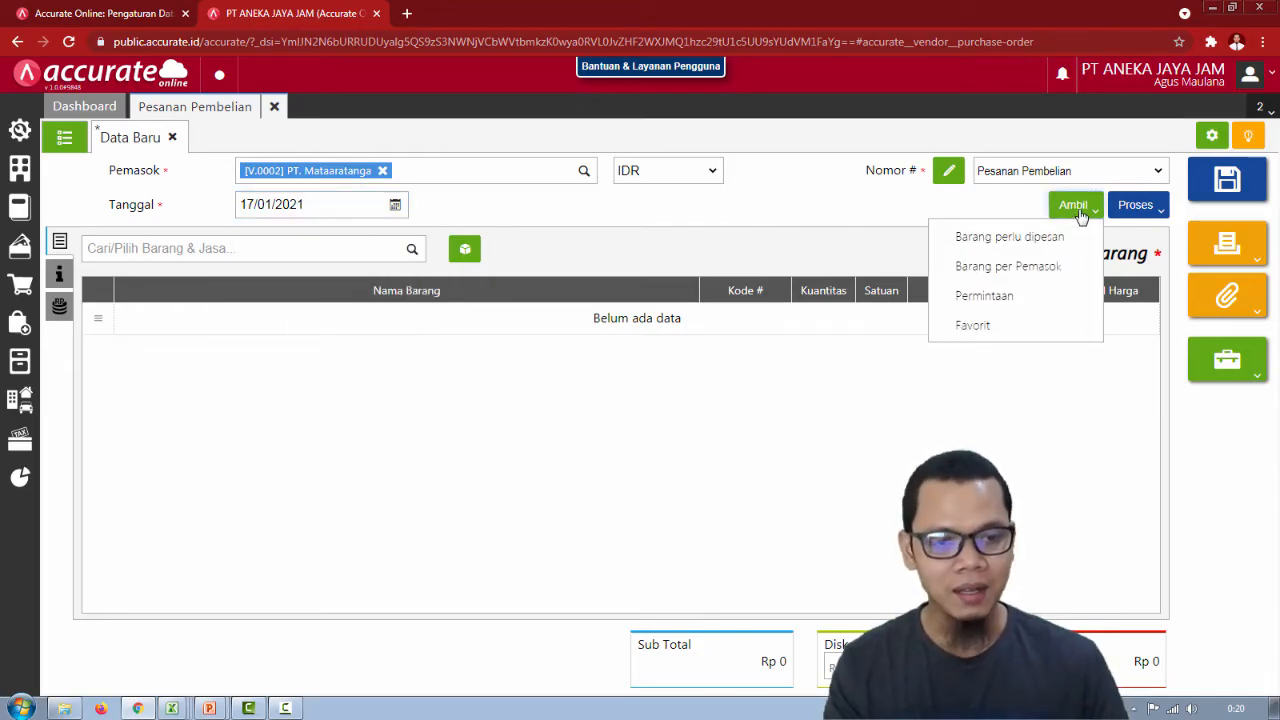
click(869, 215)
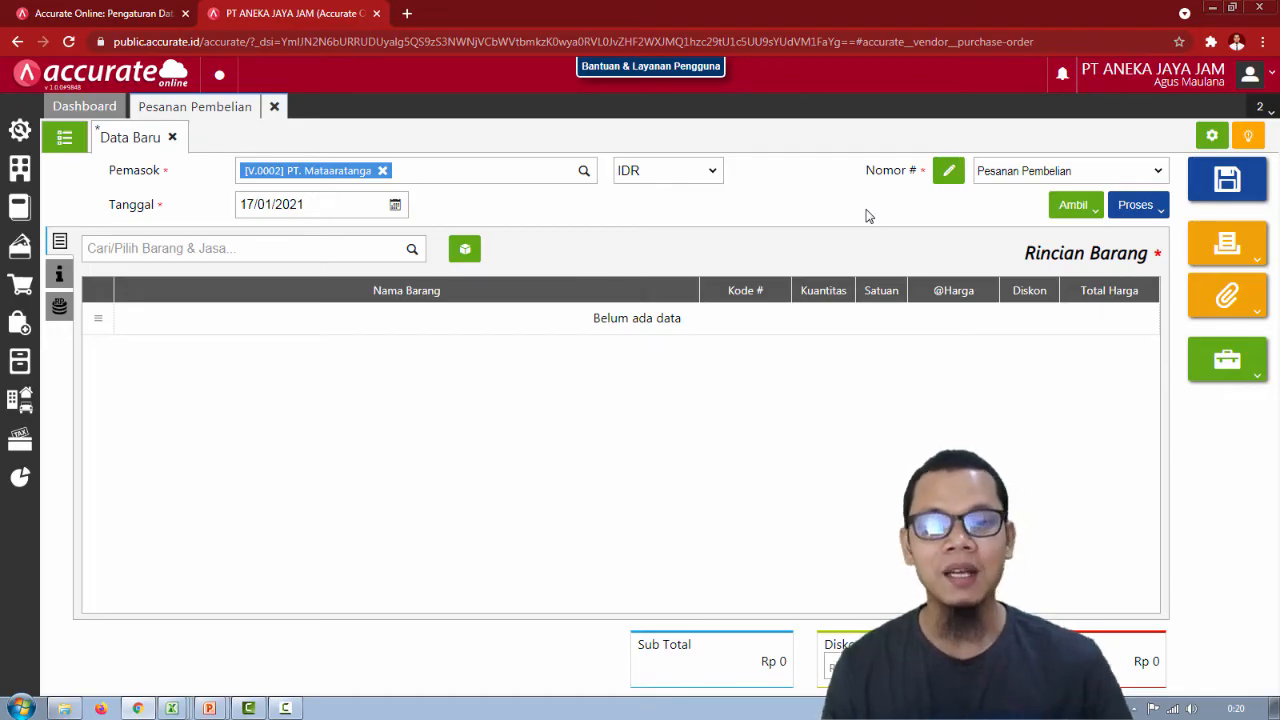
Look up the item Rolex Skeleton and open its detail form for the purchase order.
click(413, 251)
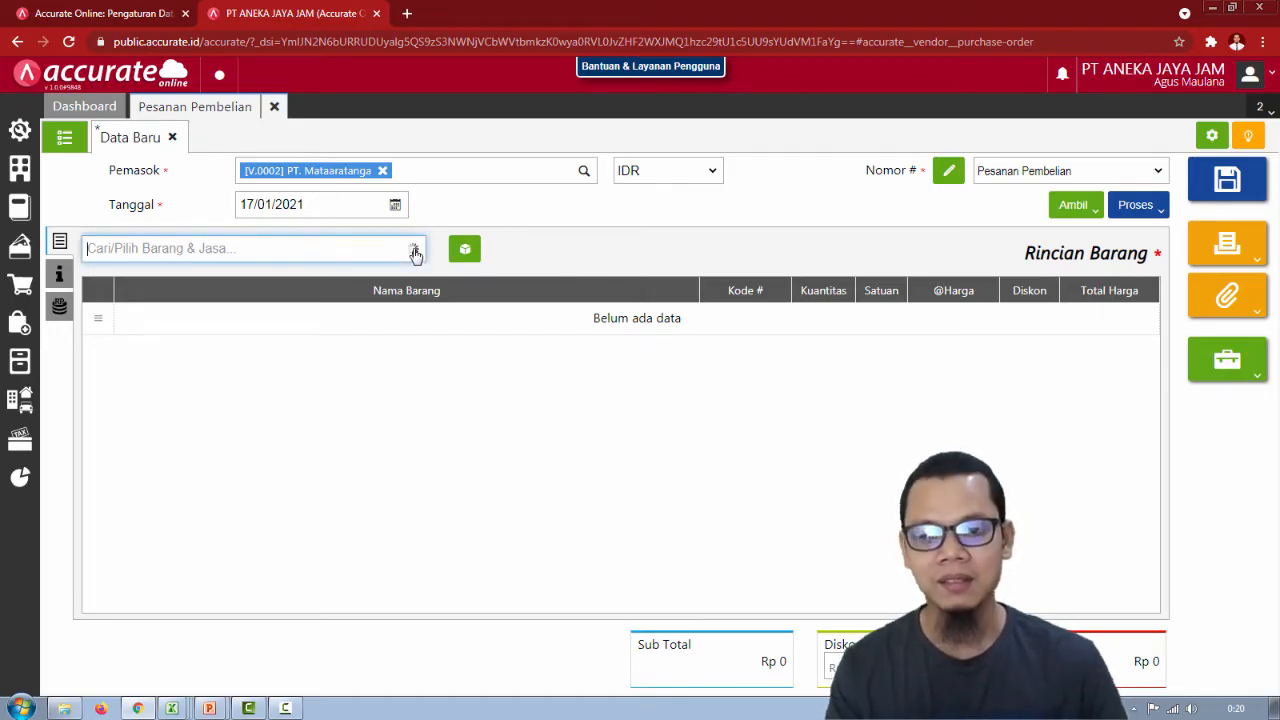
key(alt+Tab)
key(alt+Tab)
text(ro)
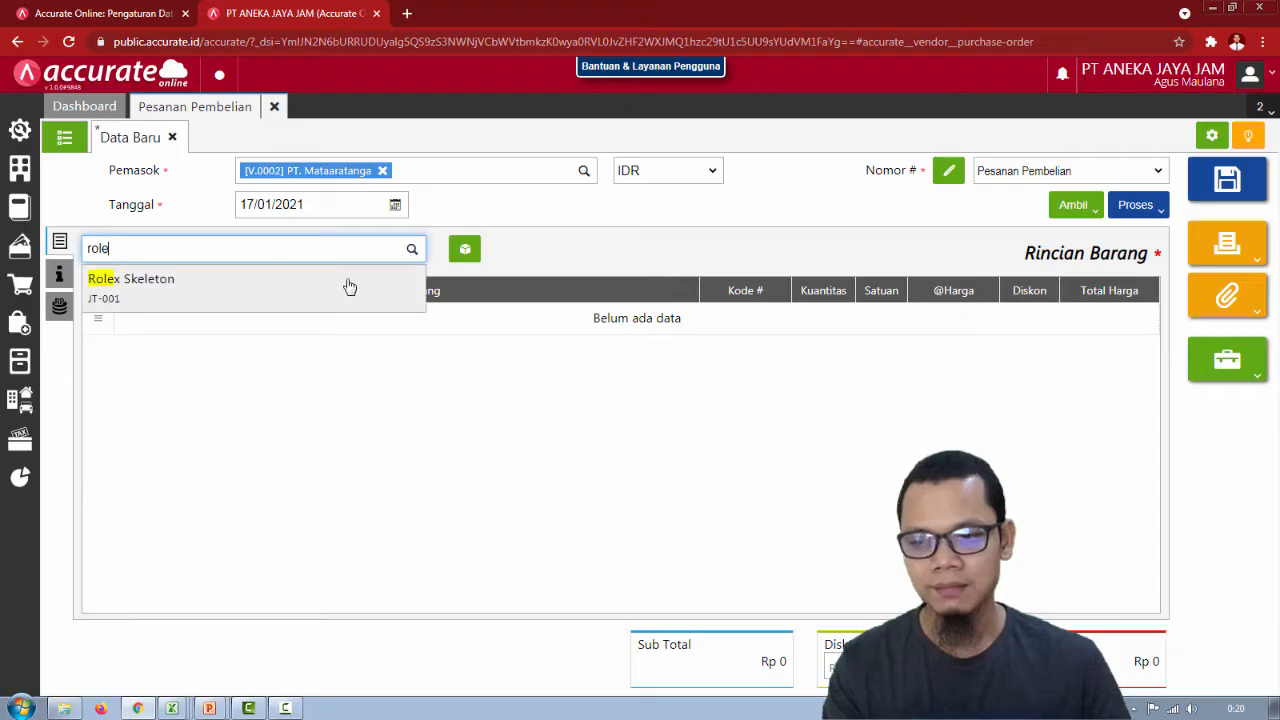
click(326, 286)
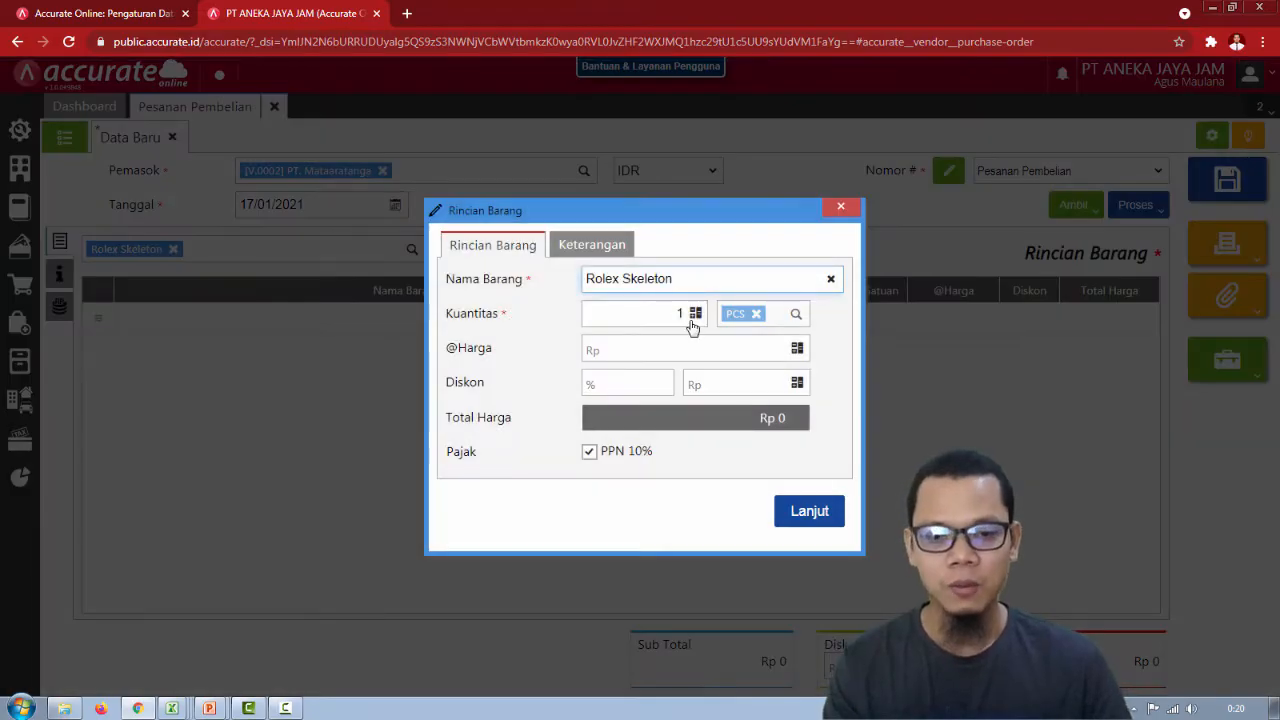
Set the Rolex Skeleton quantity to 20 and unit price to 165.000, and add the line to the order.
key(alt+Tab)
key(alt+Tab)
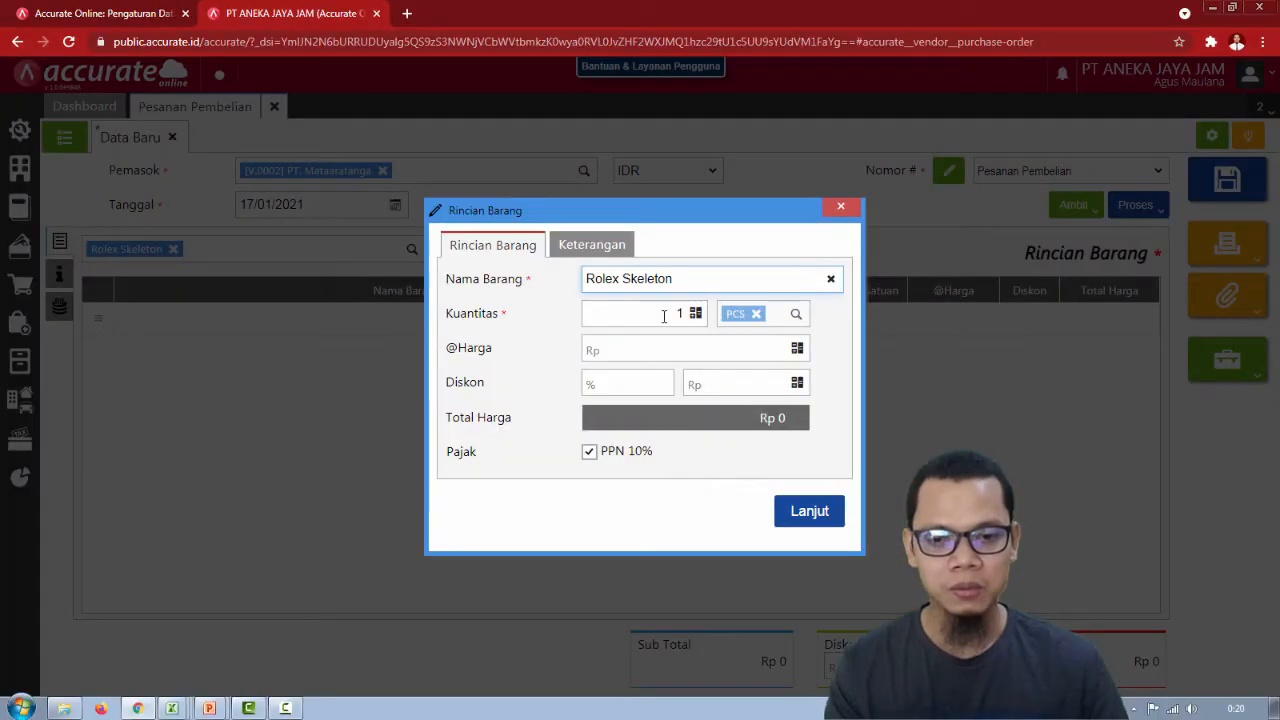
click(654, 314)
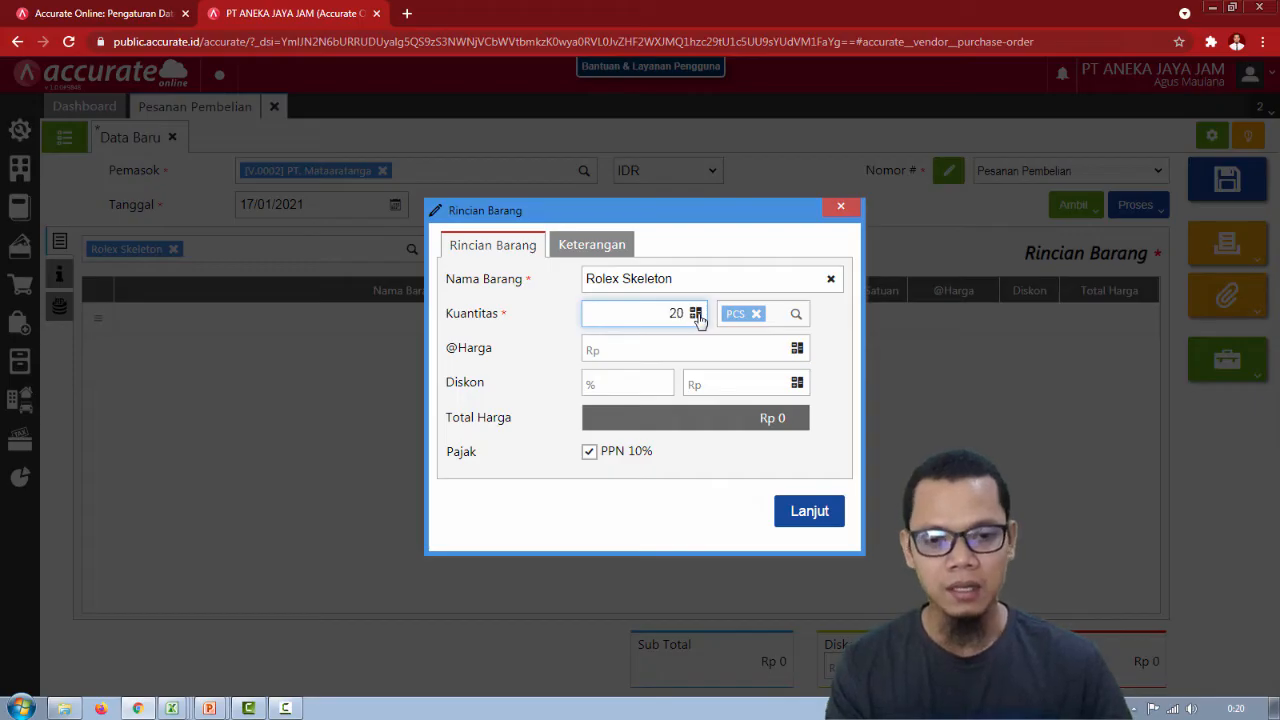
click(707, 355)
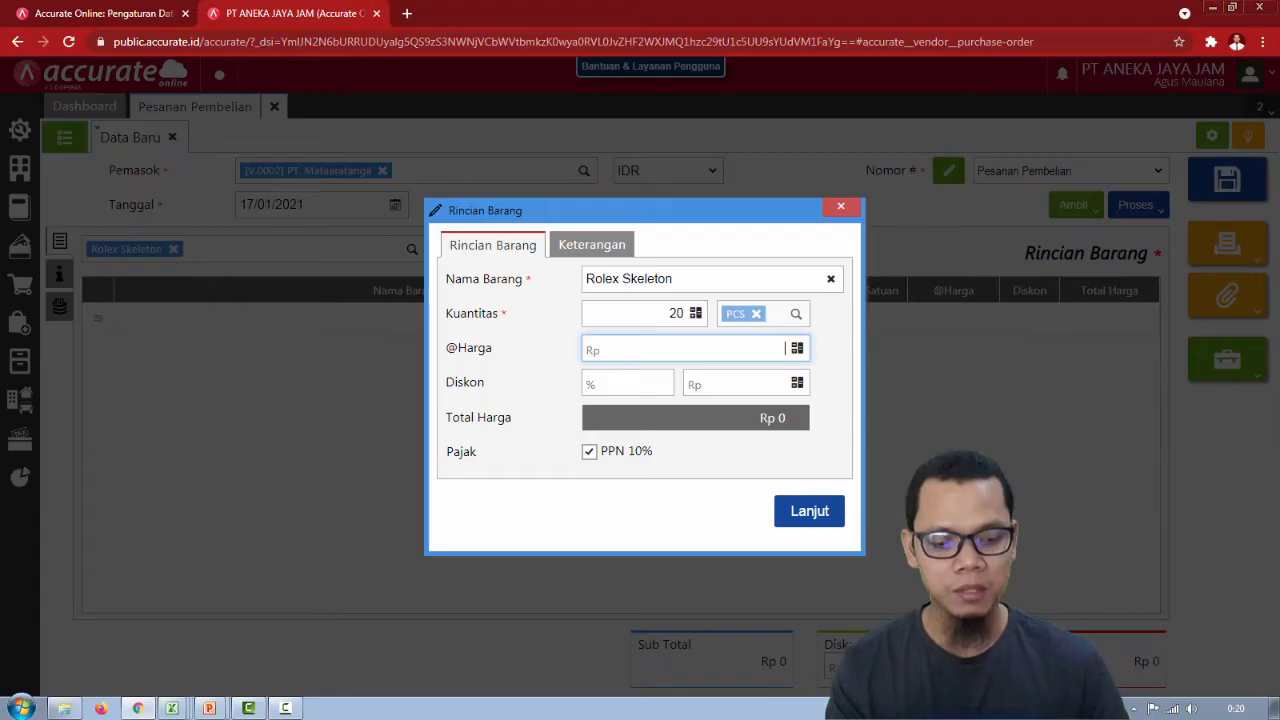
text(000)
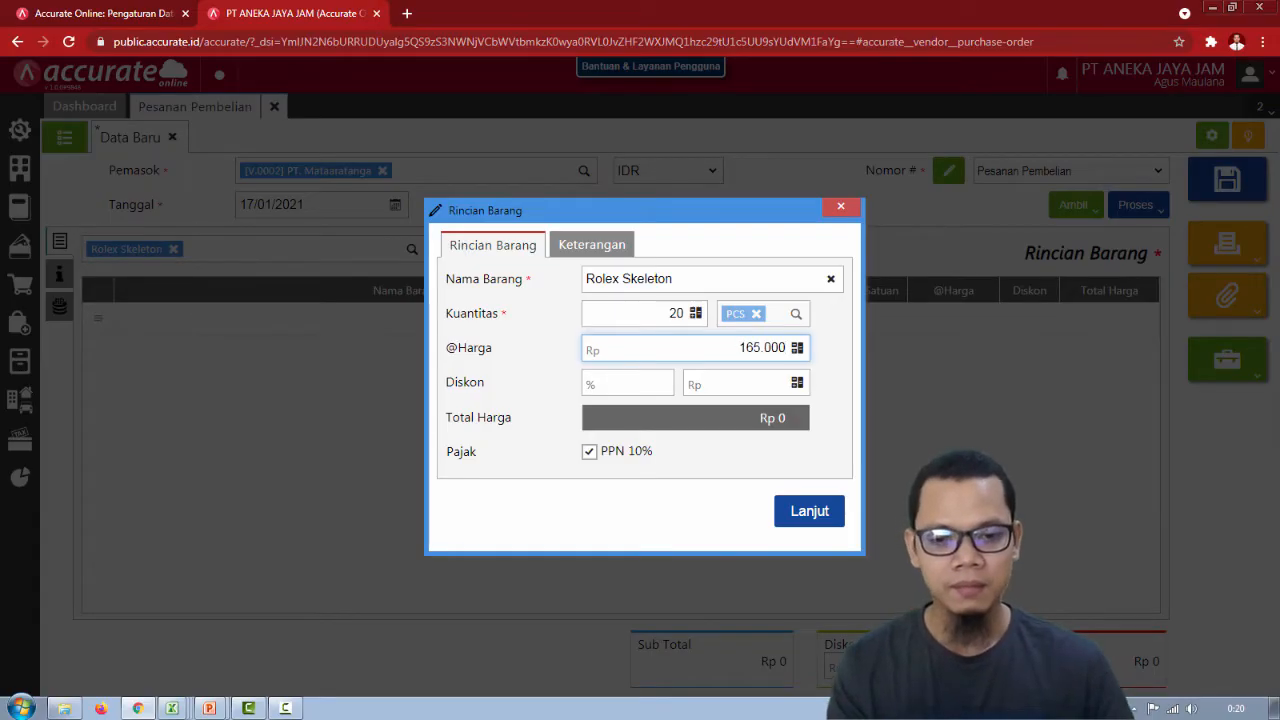
click(610, 391)
click(754, 384)
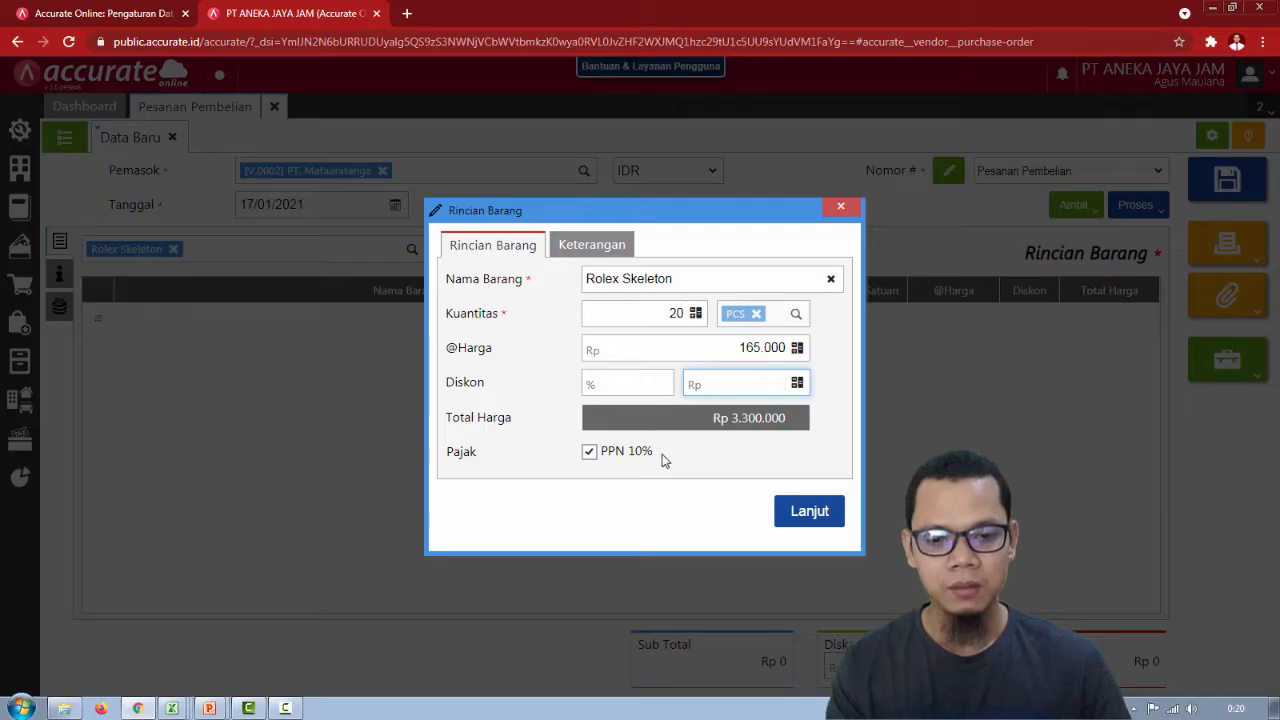
click(828, 517)
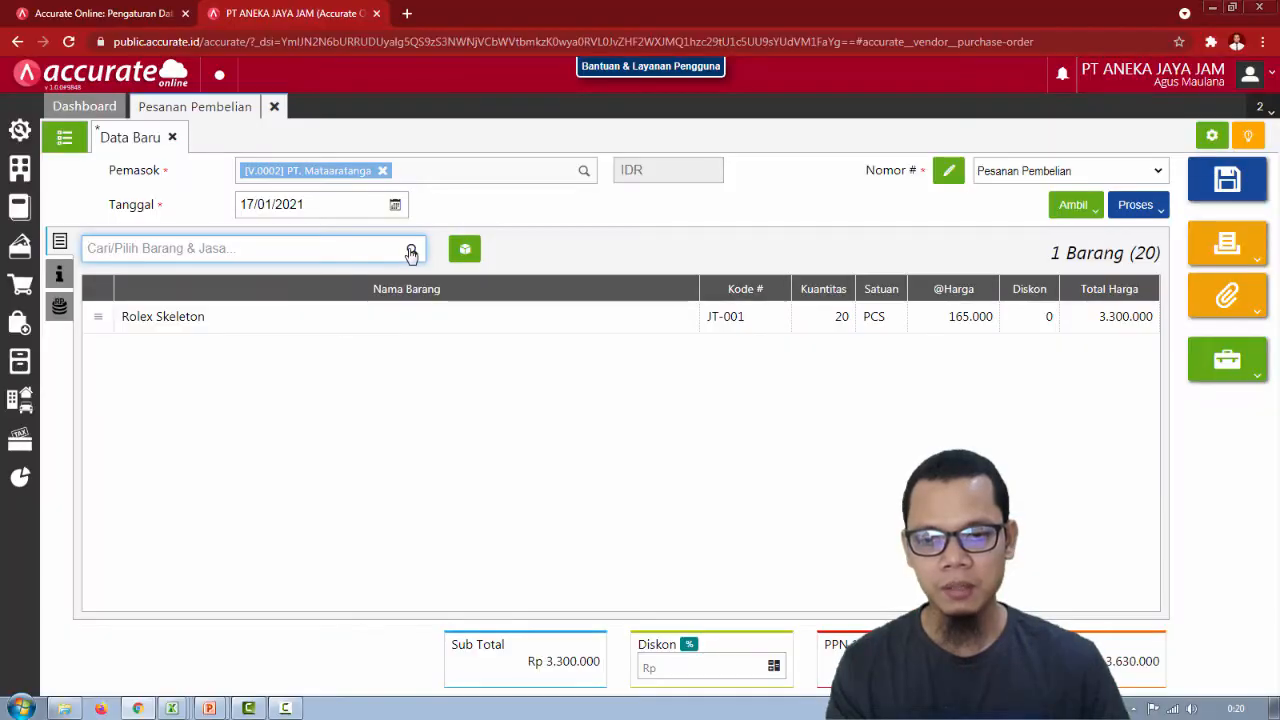
Look up the item Quiksilver 5155 and open its detail form for the purchase order.
click(354, 257)
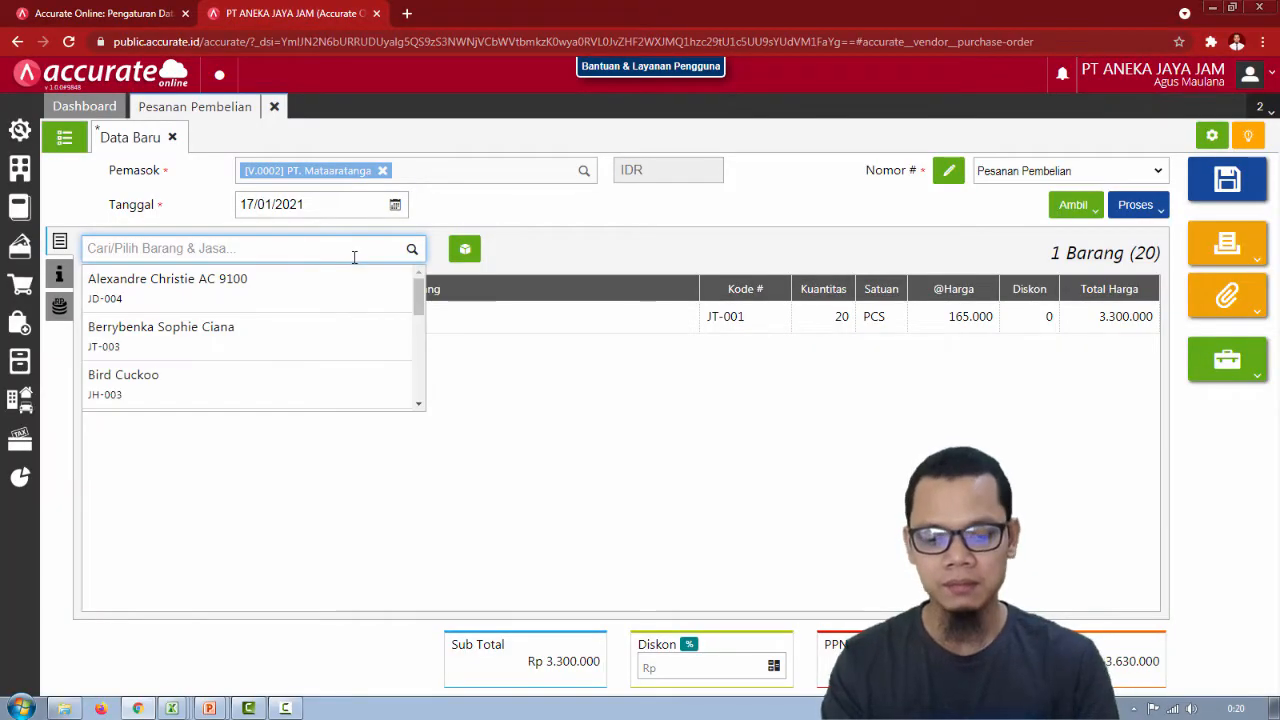
text(quik)
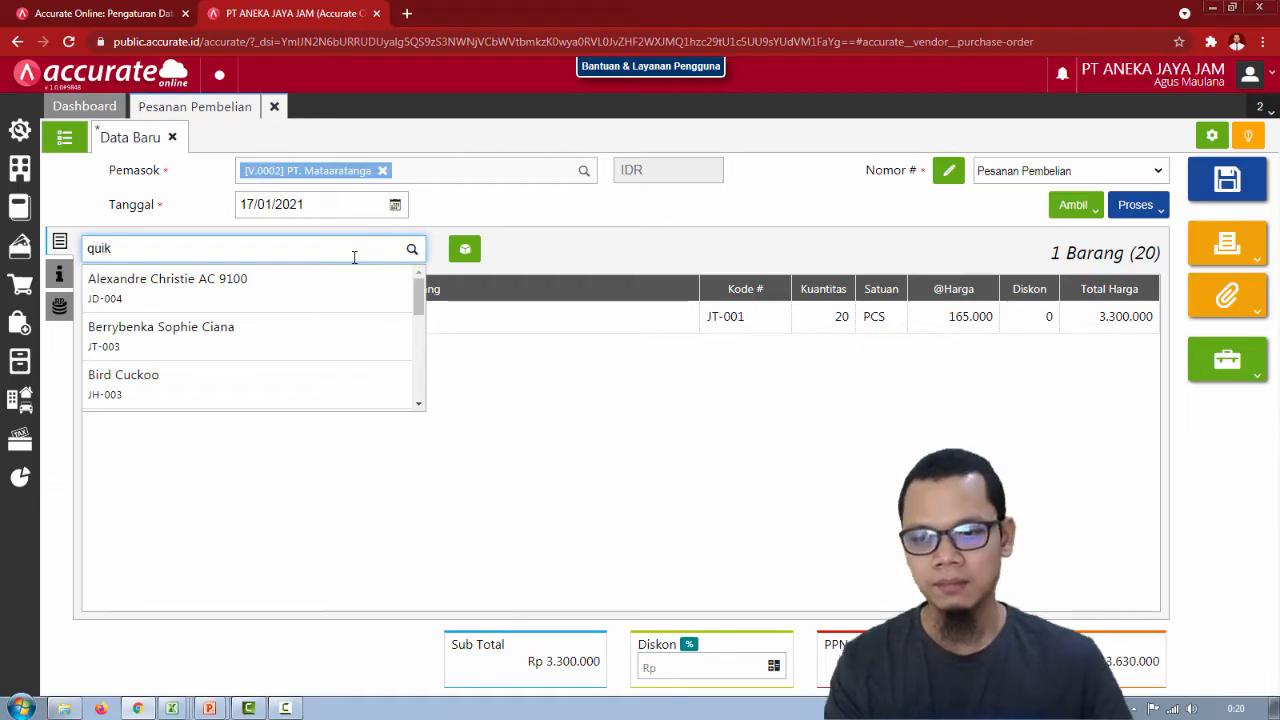
click(260, 296)
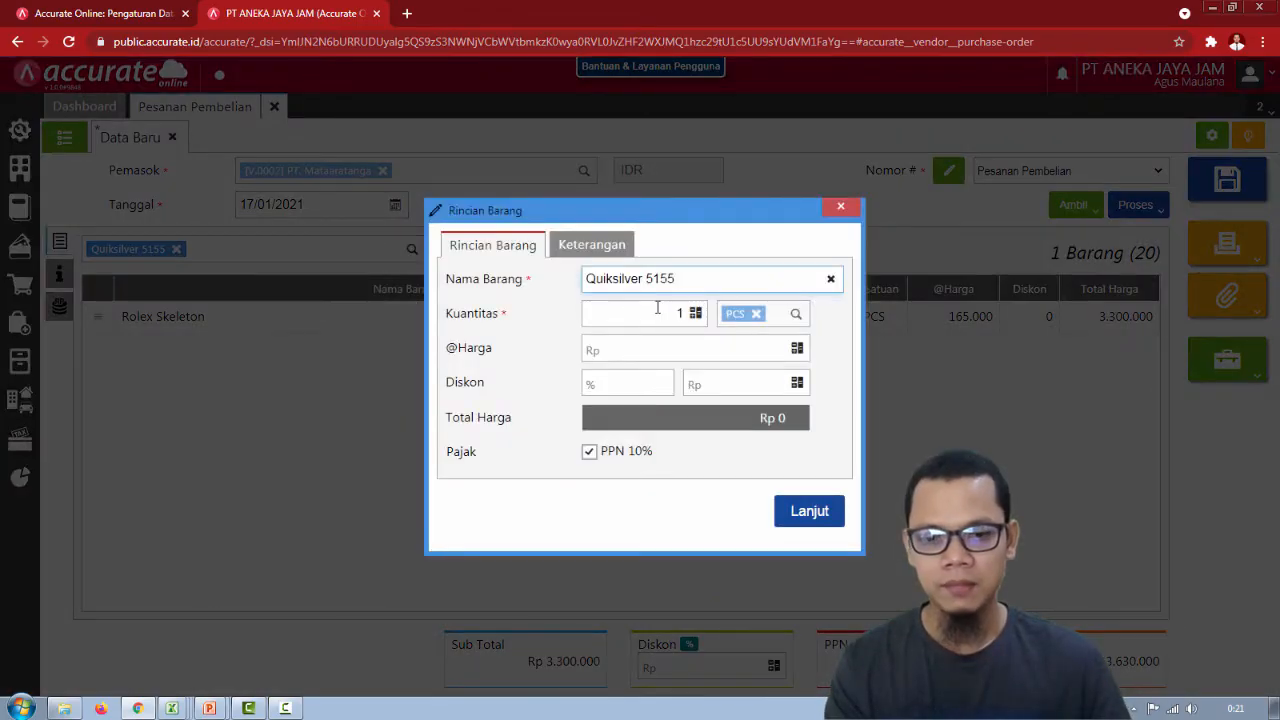
Set the Quiksilver 5155 quantity to 20 and unit price to 225.000, and add the line to the order.
key(alt+Tab)
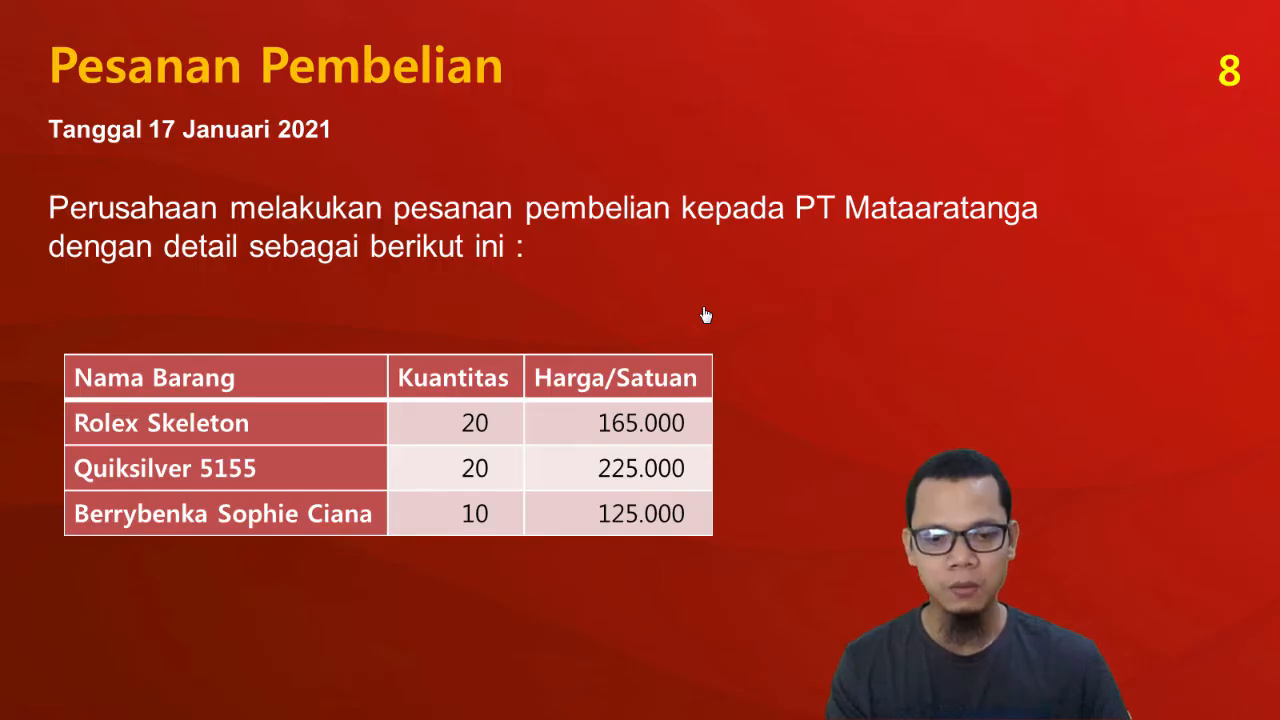
key(alt+Tab)
key(alt+Tab)
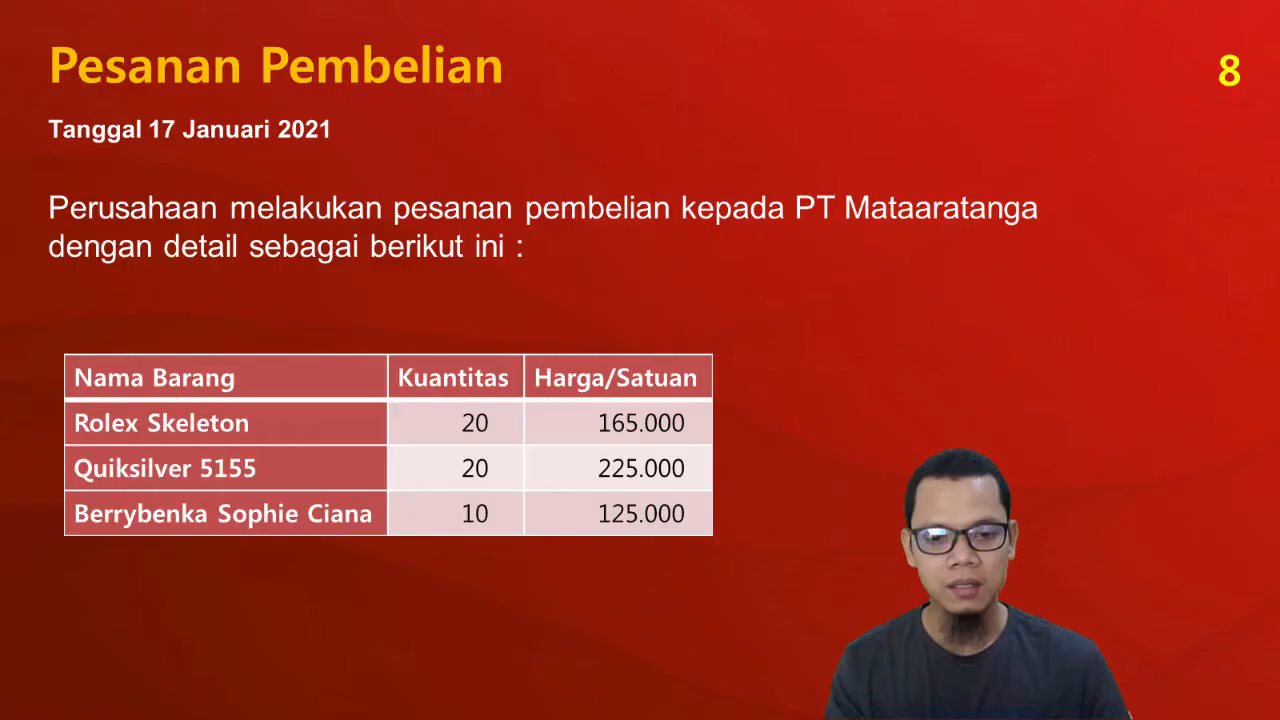
key(alt+Tab)
click(695, 350)
text(225.000)
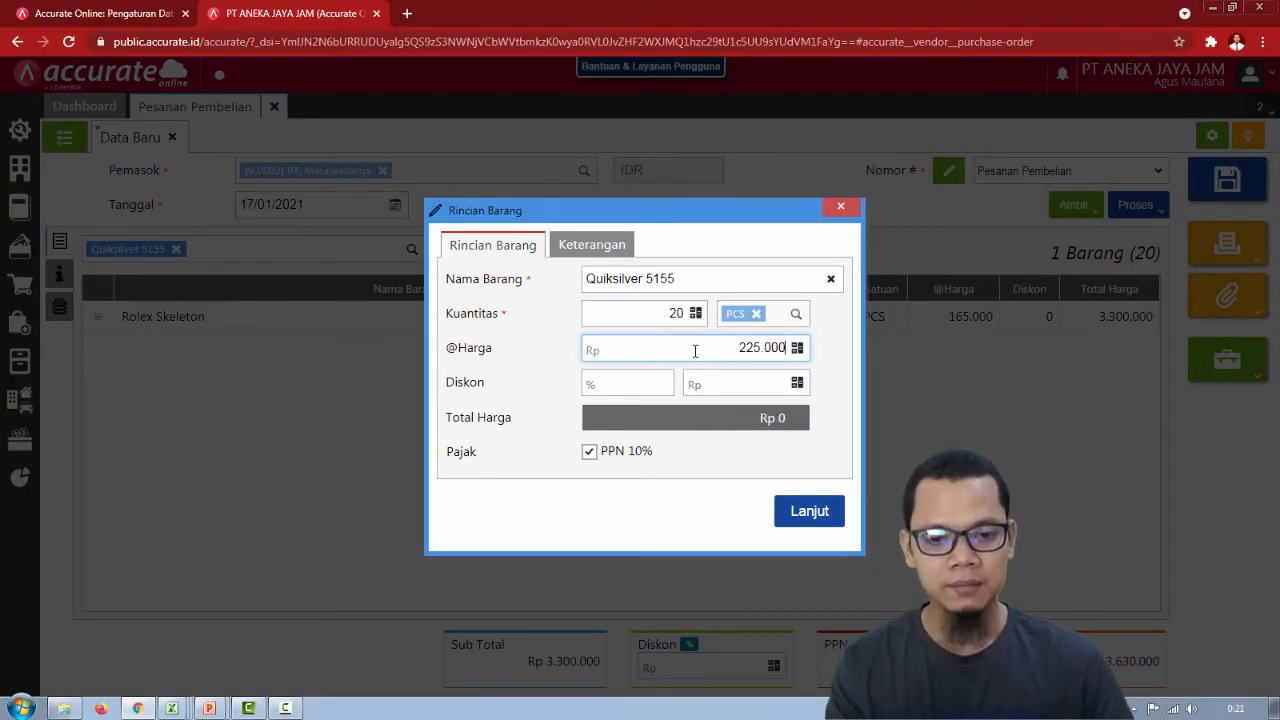
click(643, 385)
click(757, 471)
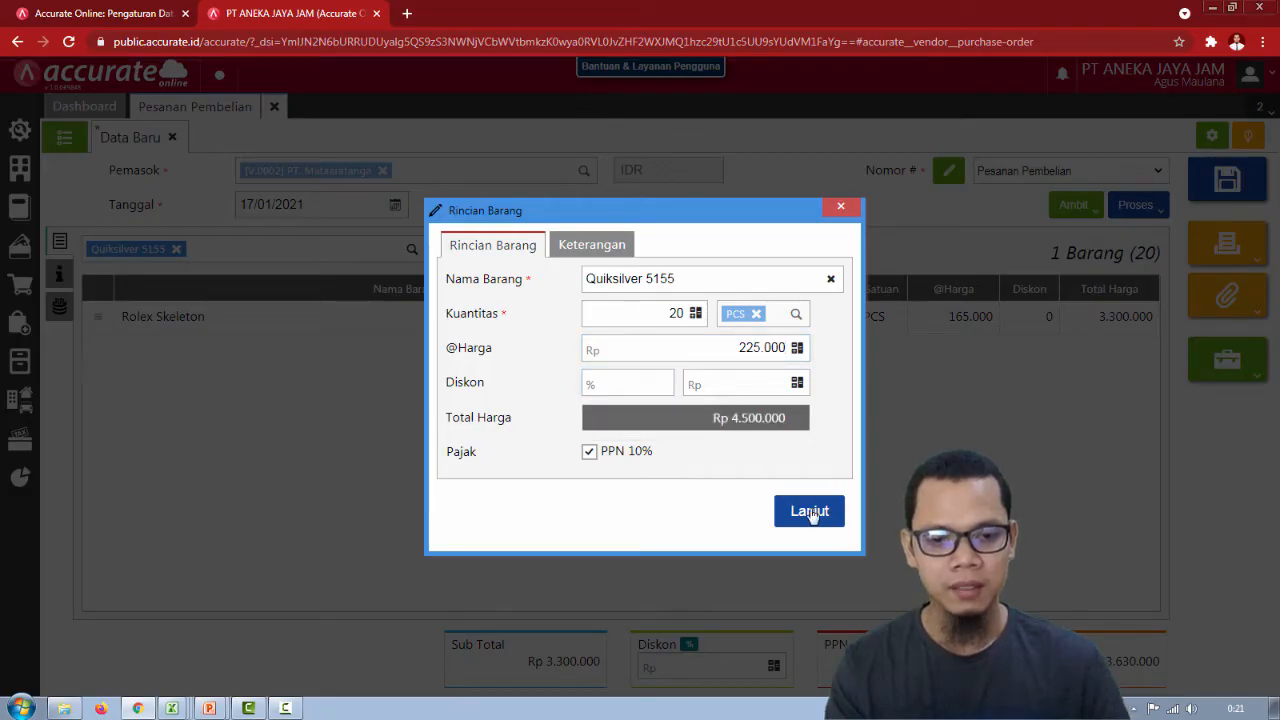
click(809, 511)
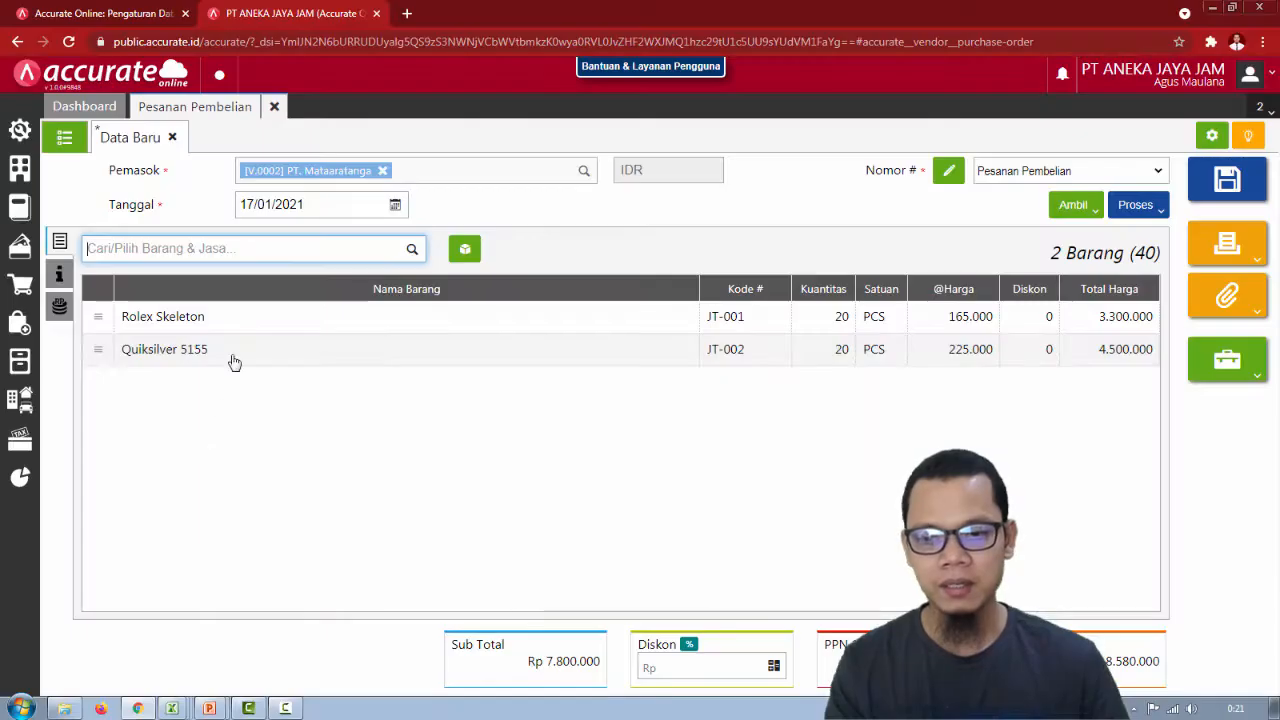
Add the item Berrybenka Sophie Ciana to the order with quantity 10 and unit price 125.000.
text(cian)
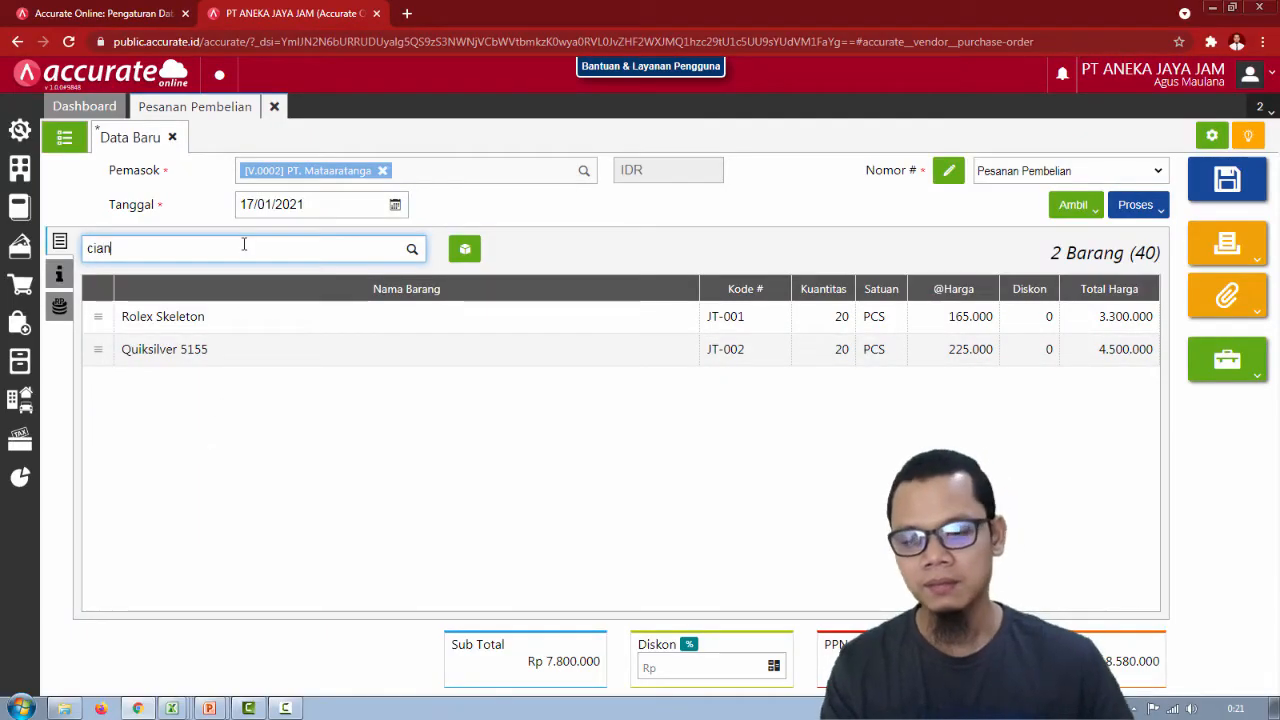
click(240, 294)
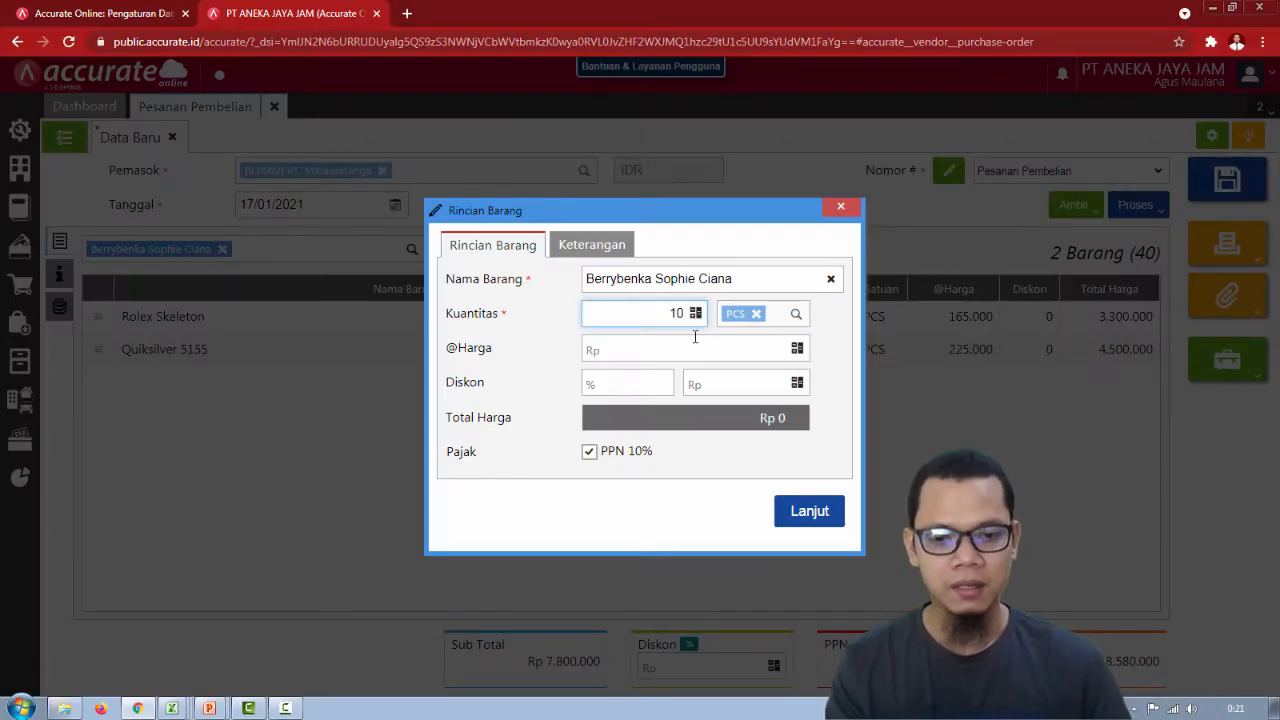
click(695, 340)
text(12)
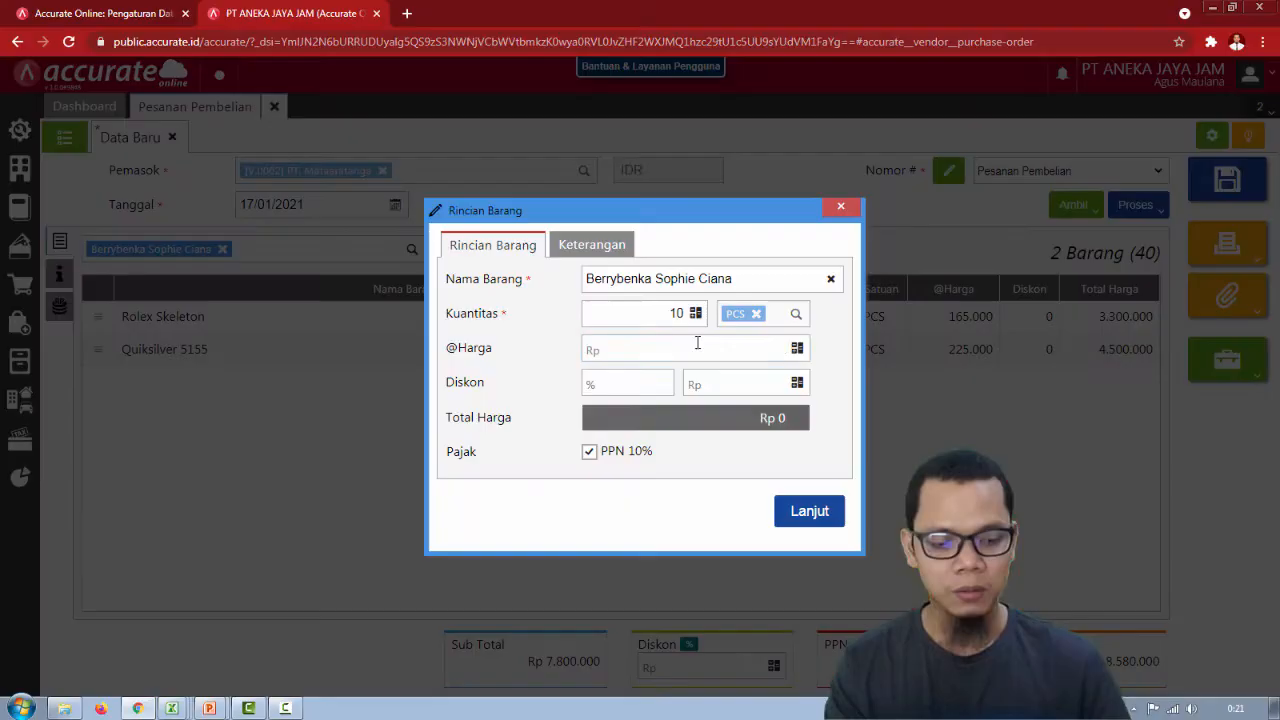
text(5.00)
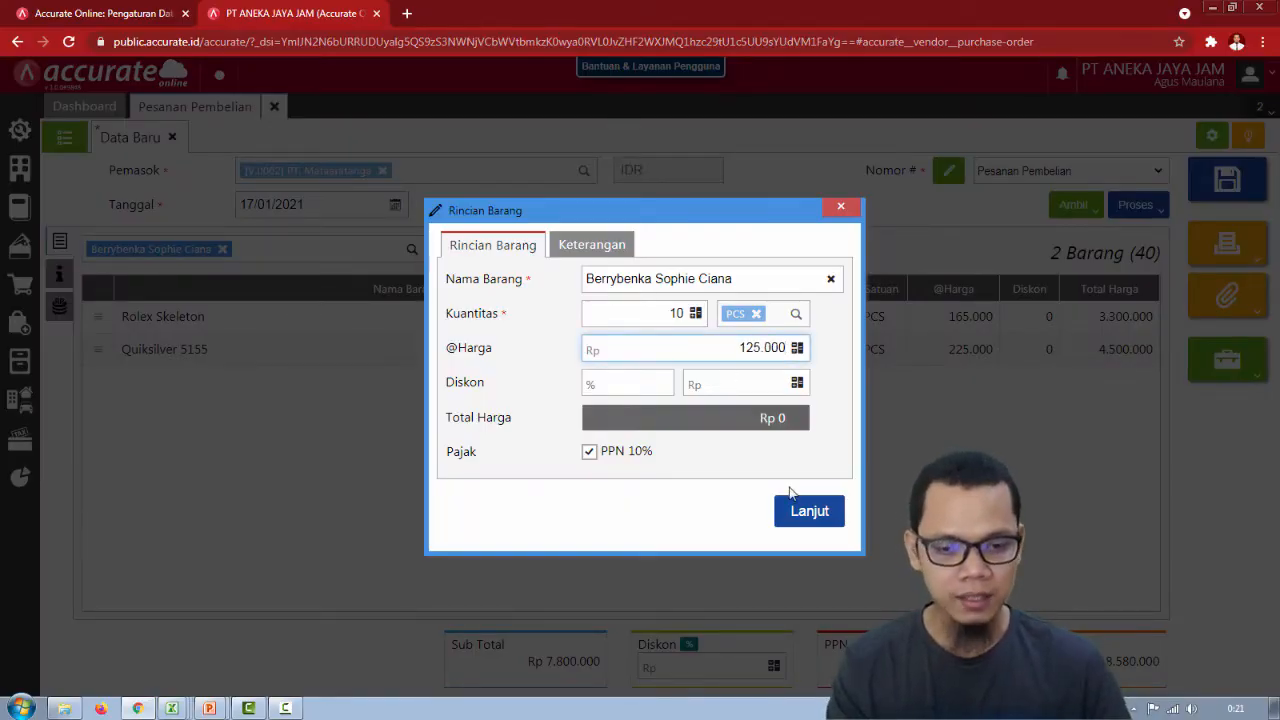
click(812, 515)
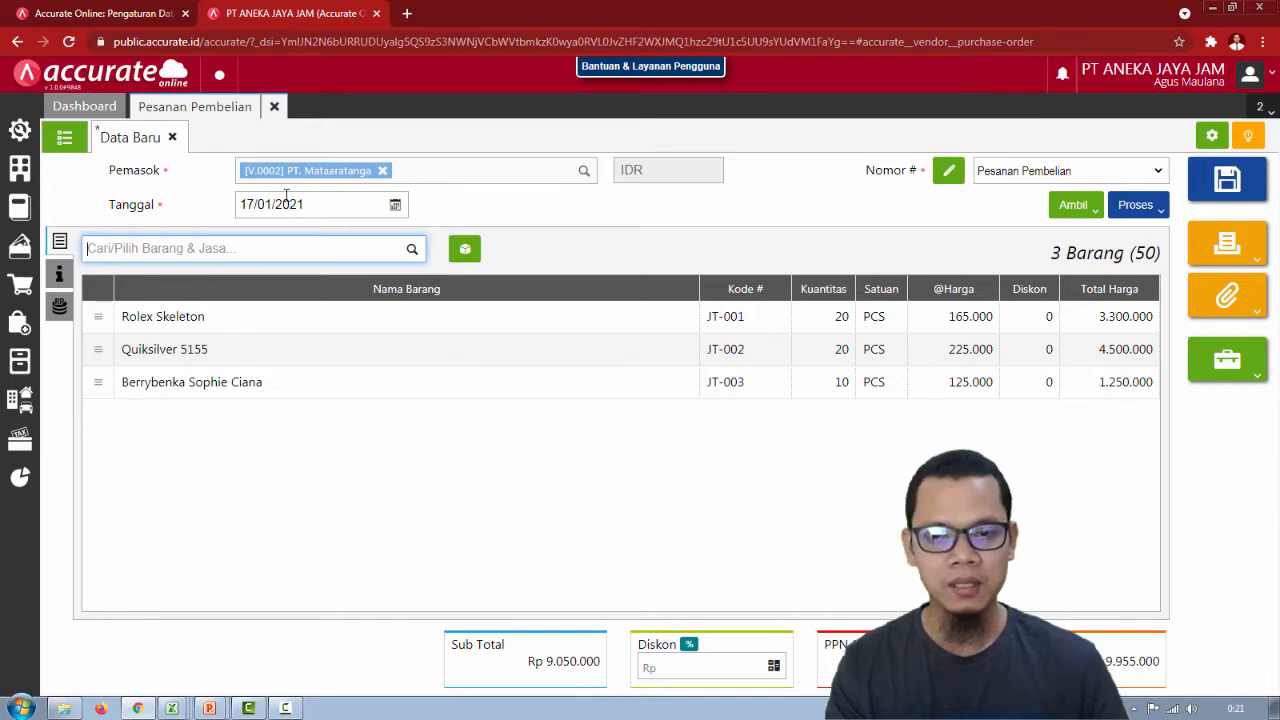
Save the purchase order and close the Pesanan Pembelian module after checking the order list.
key(alt+Tab)
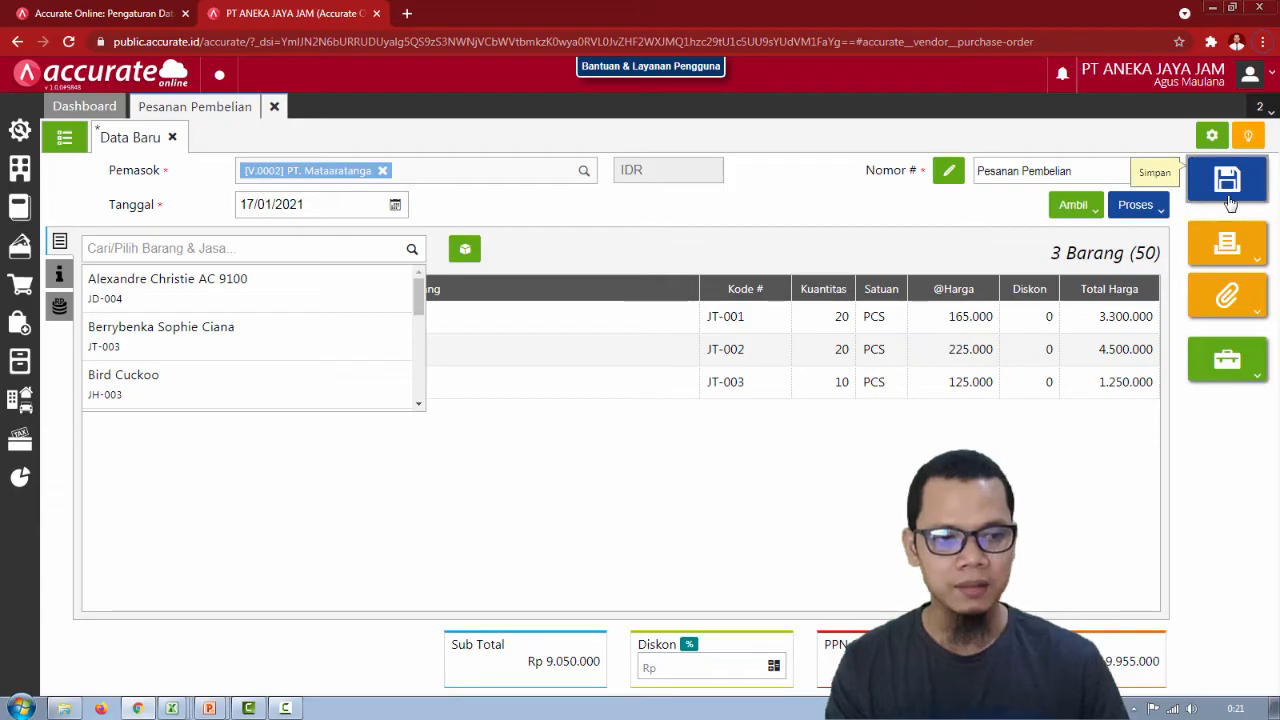
click(1227, 179)
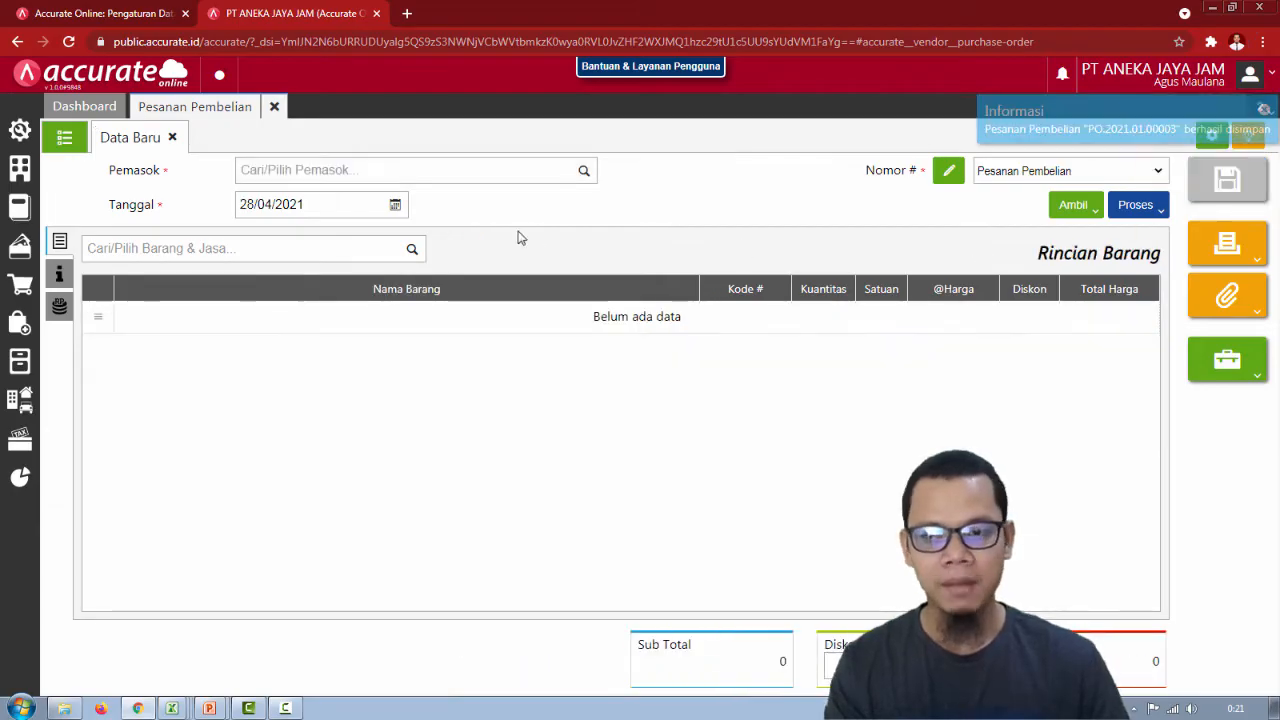
click(64, 137)
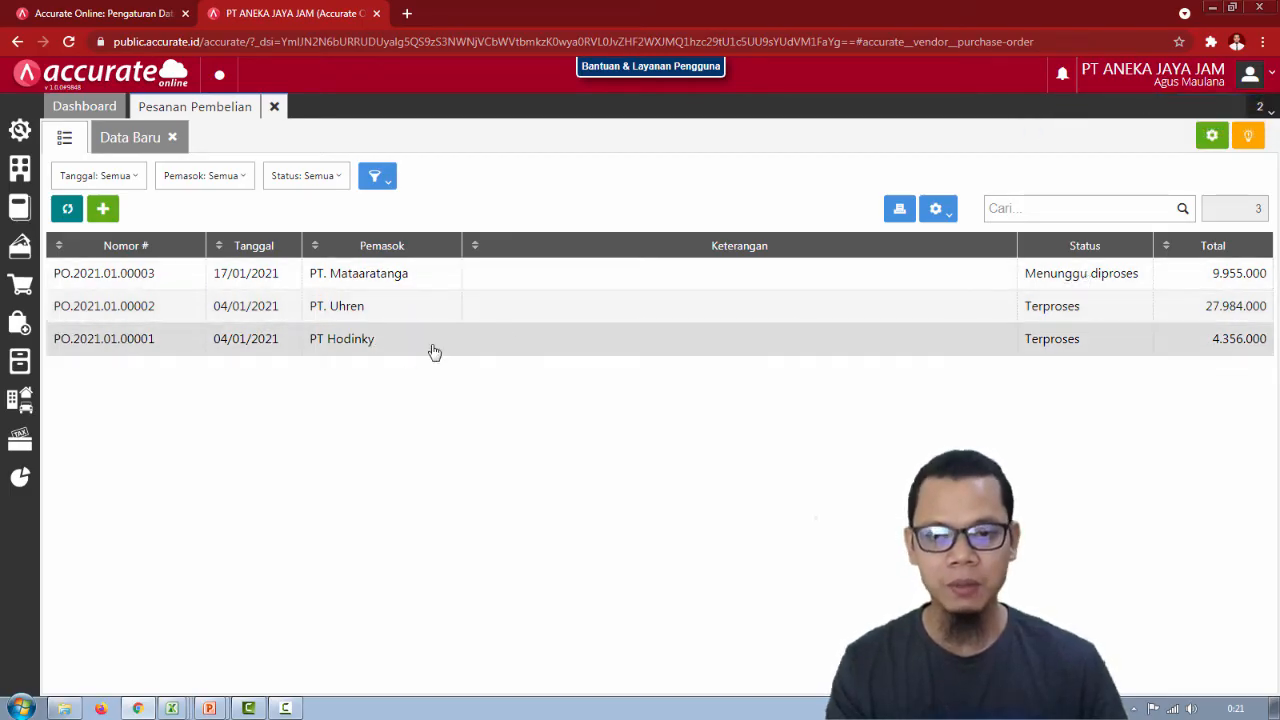
click(274, 107)
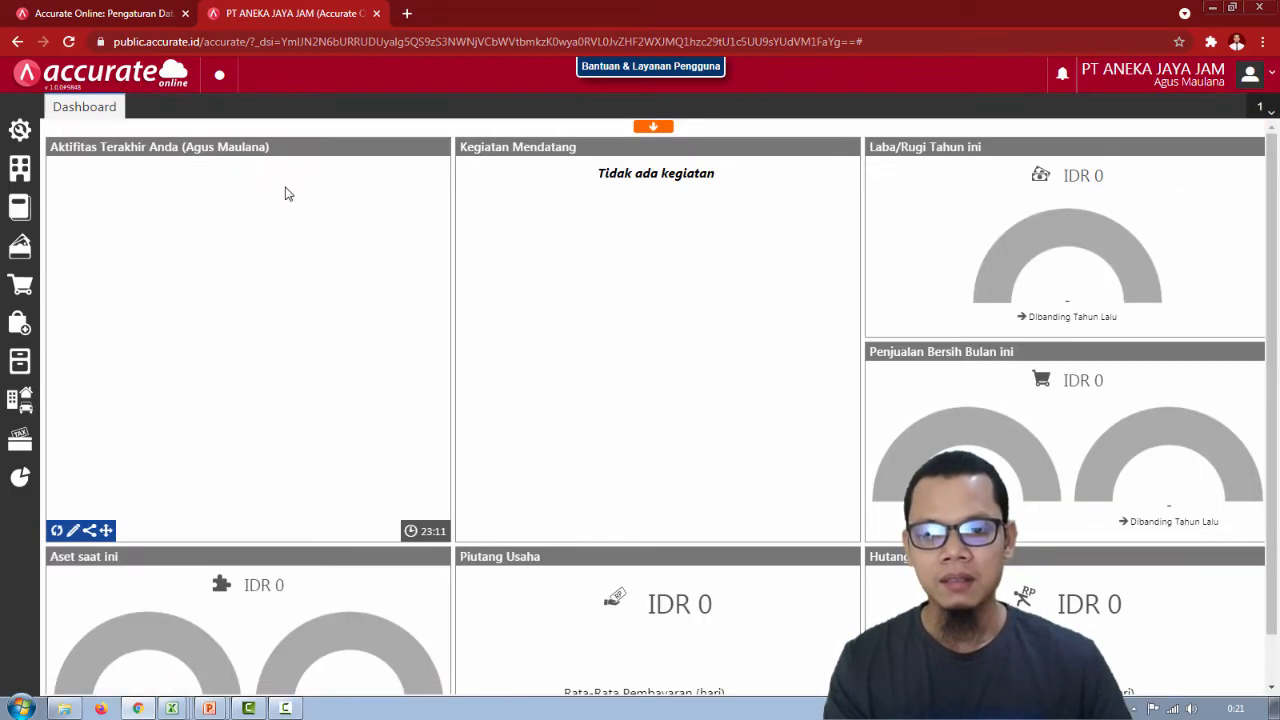
Switch to the presentation and read the next case slide about receiving the goods and the bill.
key(alt+Tab)
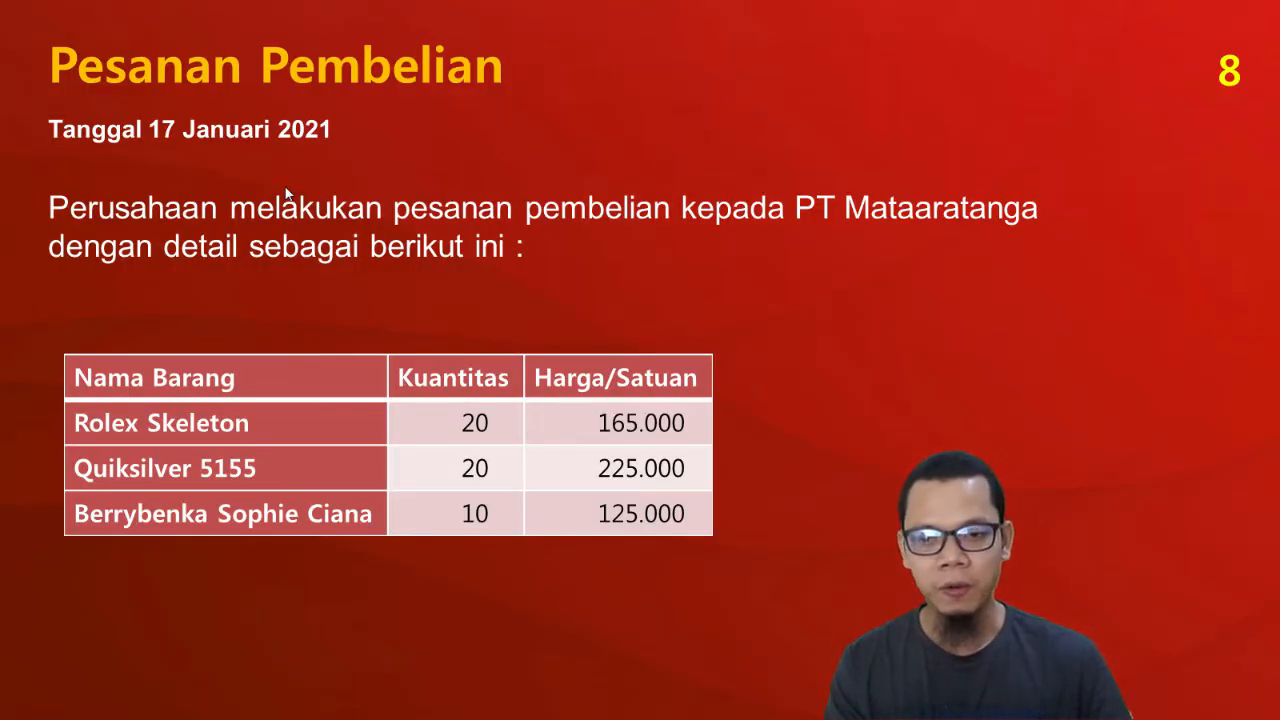
key(Right)
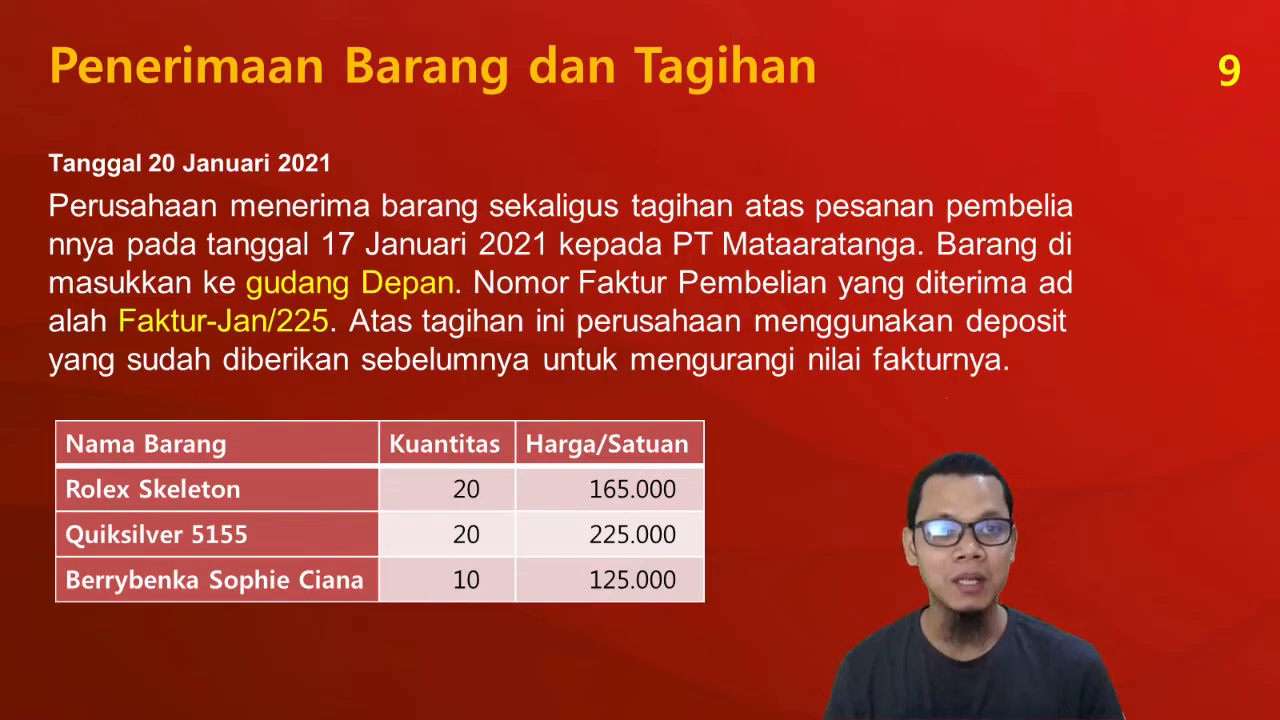
key(alt+Tab)
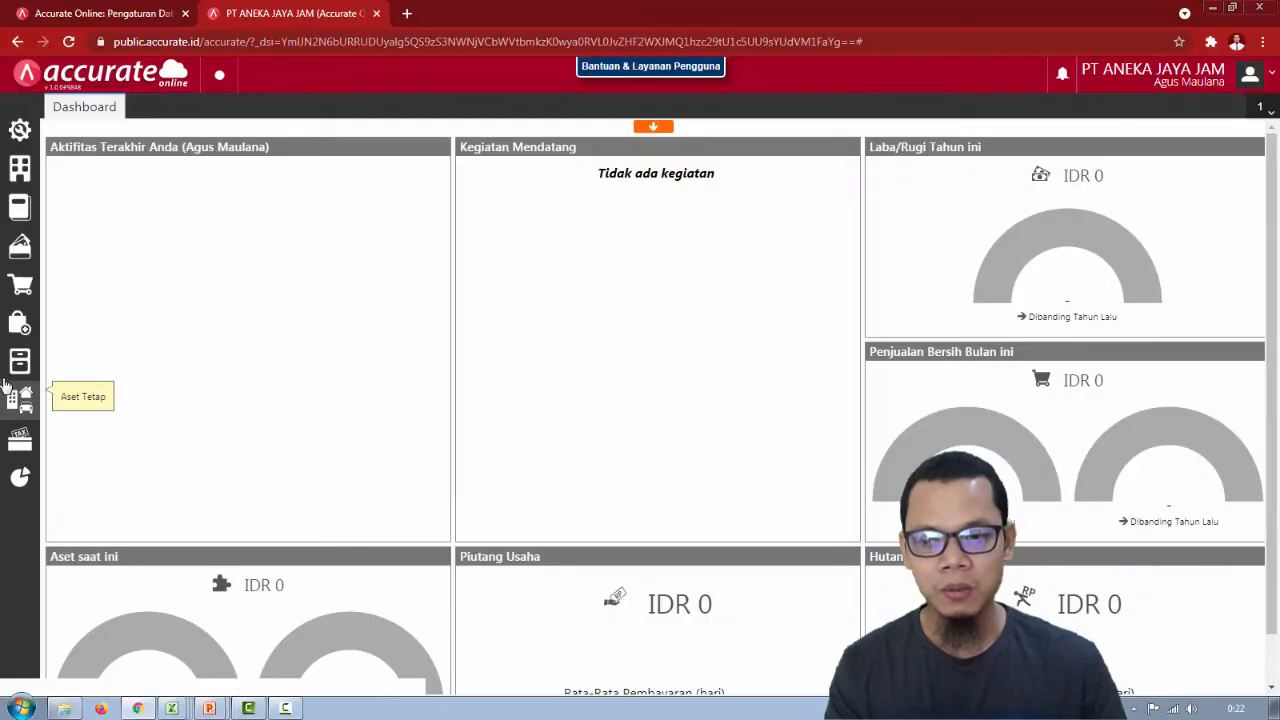
Create a new purchase invoice (Faktur Pembelian) for the supplier PT. Mataaratanga.
click(7, 328)
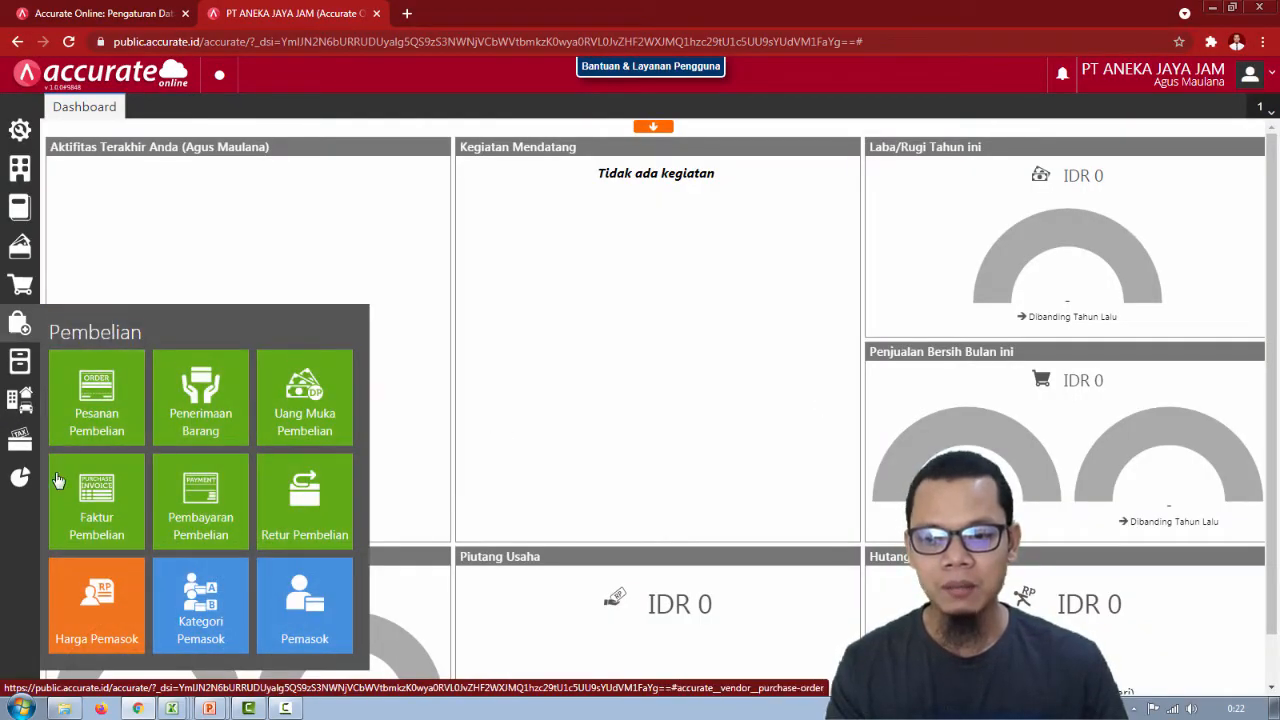
click(94, 505)
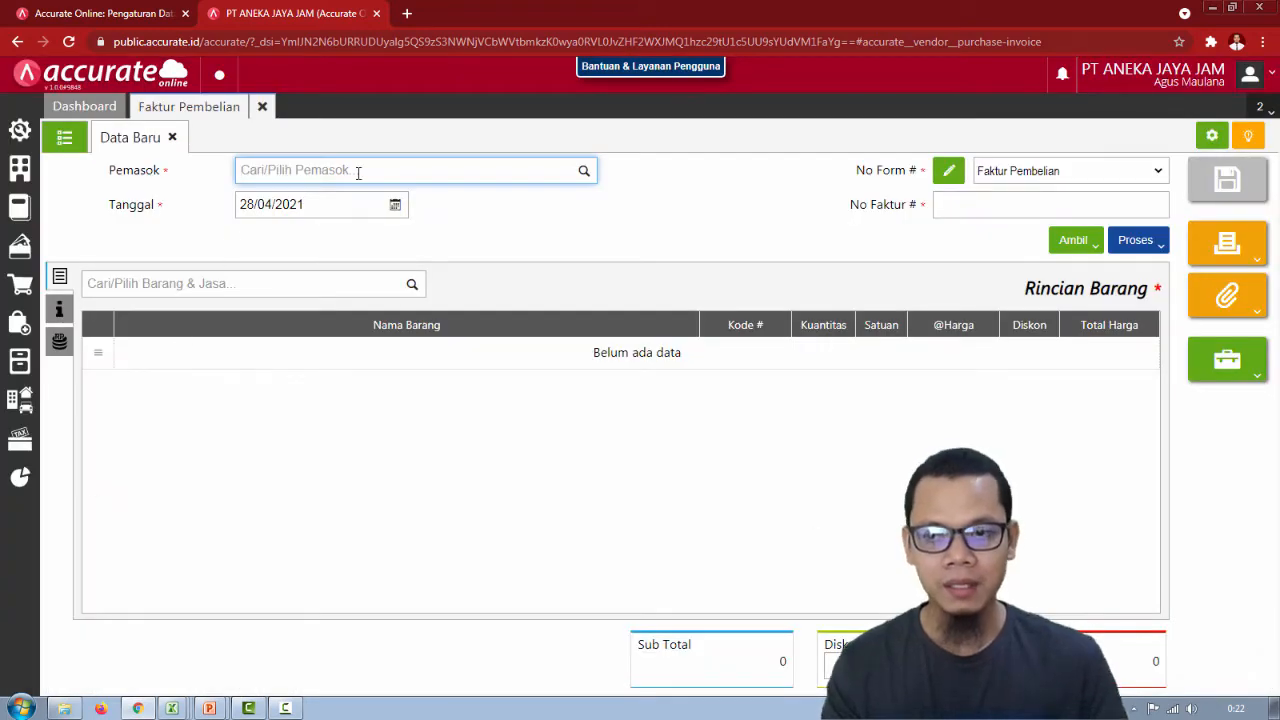
text(mata)
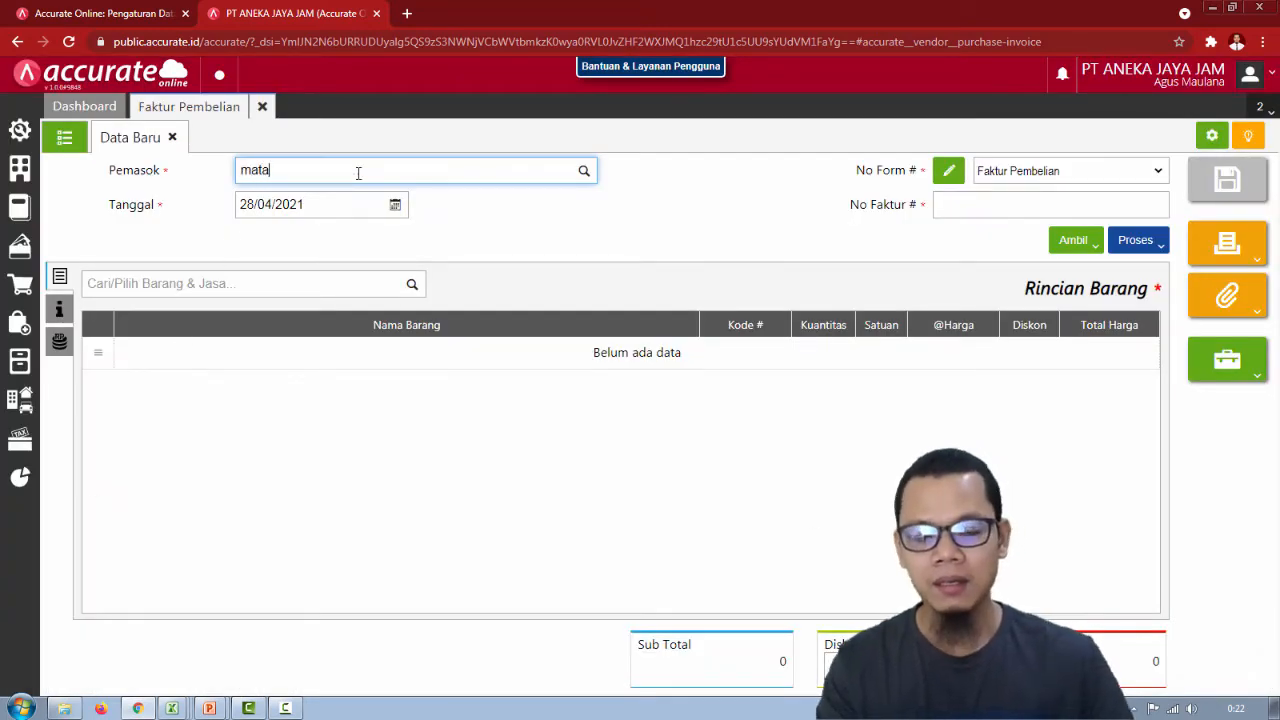
click(318, 204)
Set the purchase invoice date to 20/01/2021.
click(309, 203)
key(alt+Tab)
key(alt+Tab)
text(2)
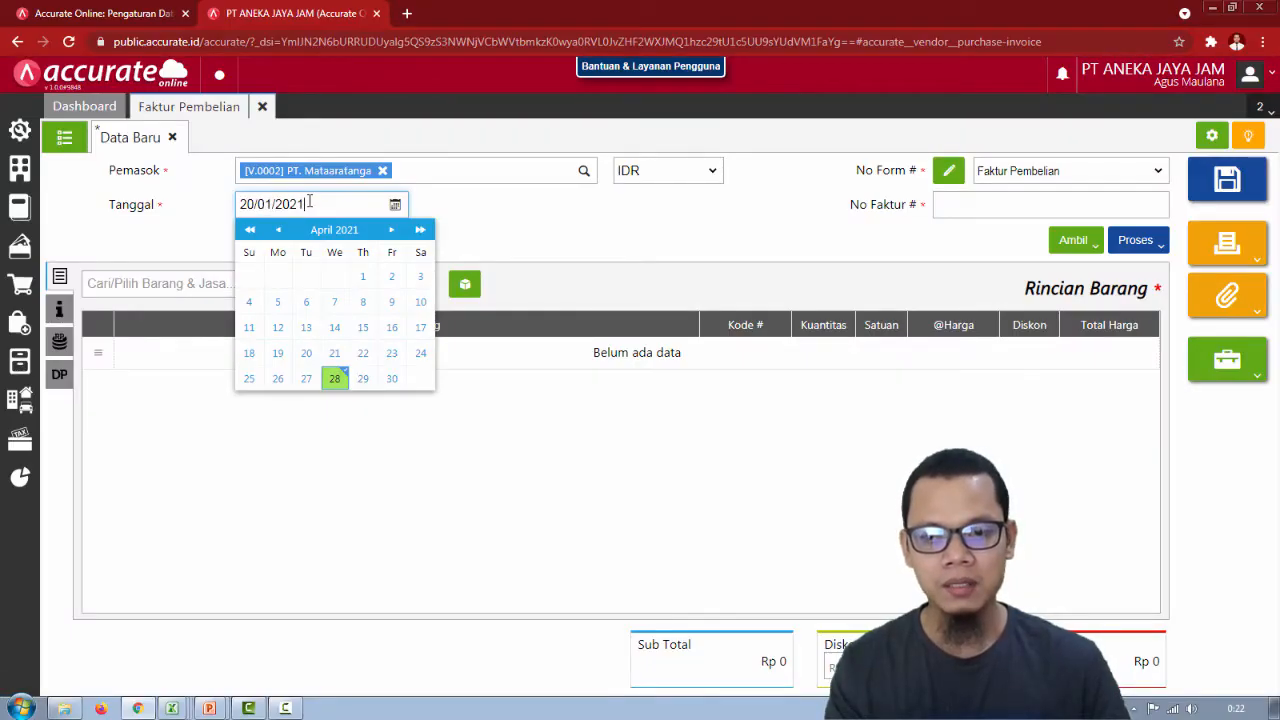
click(621, 246)
Enter the supplier invoice number Faktur-Jan/225 from the case slide in No Faktur.
click(960, 202)
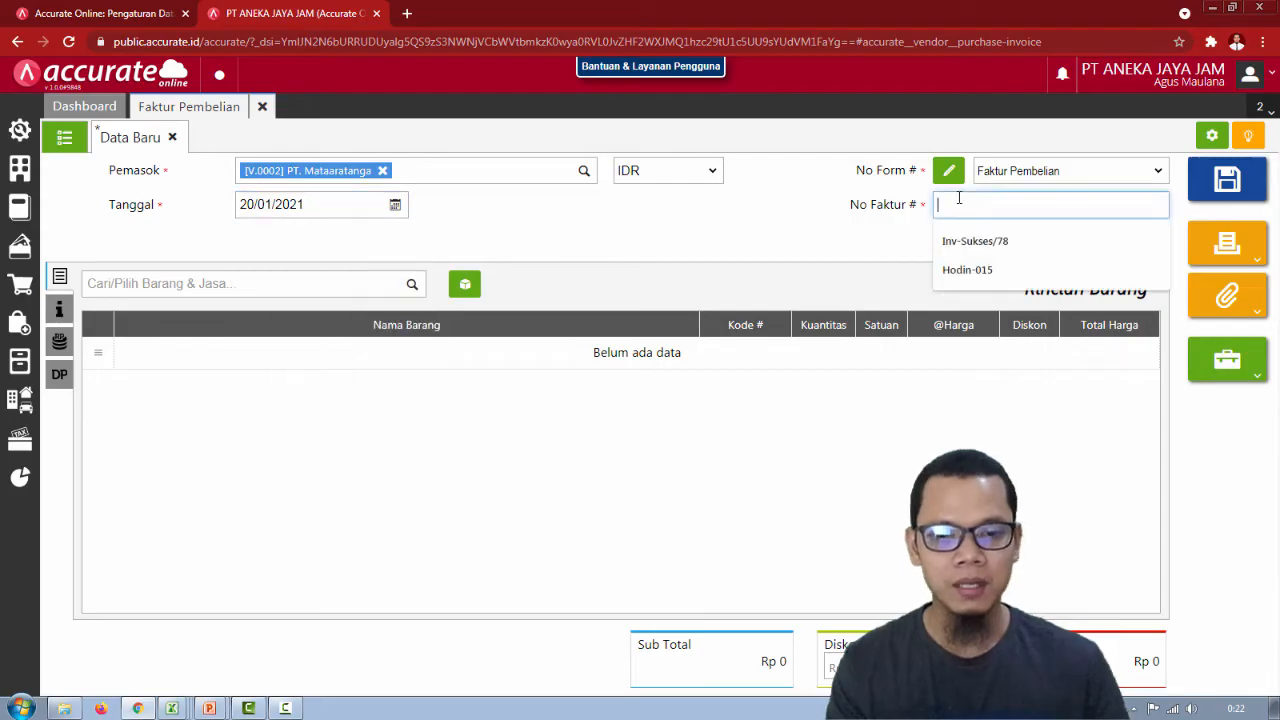
key(alt+Tab)
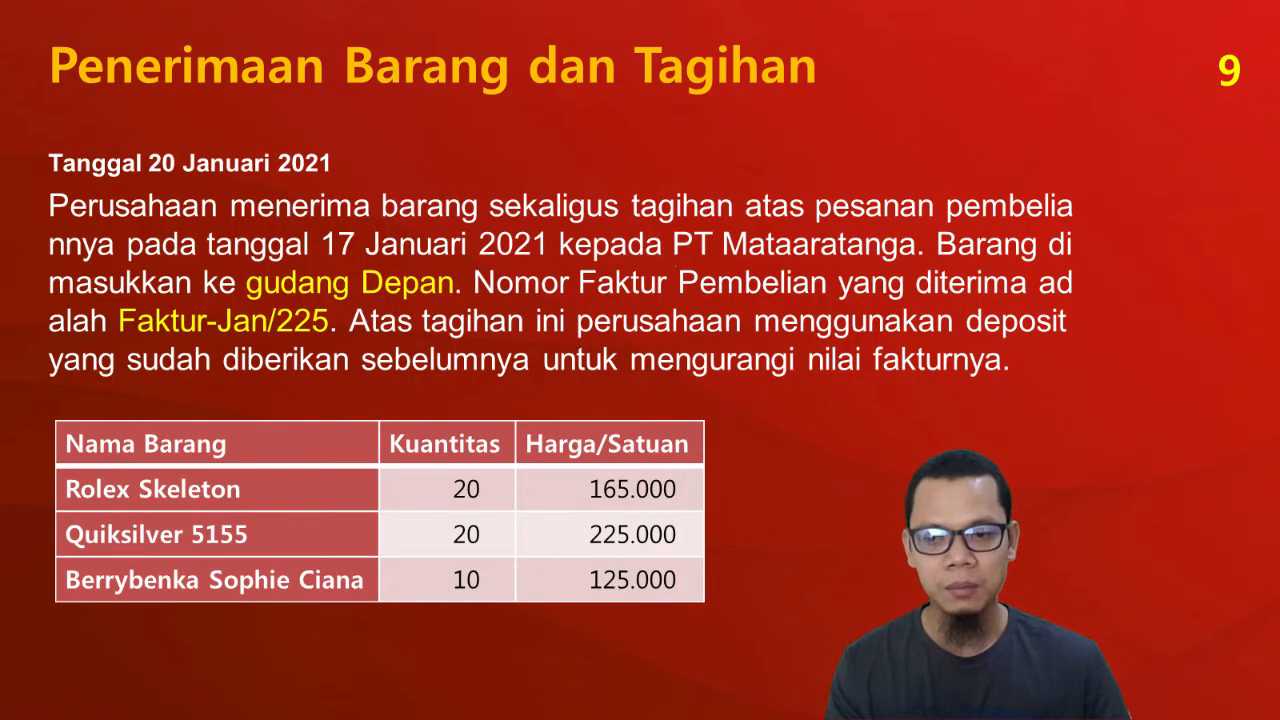
key(alt+Tab)
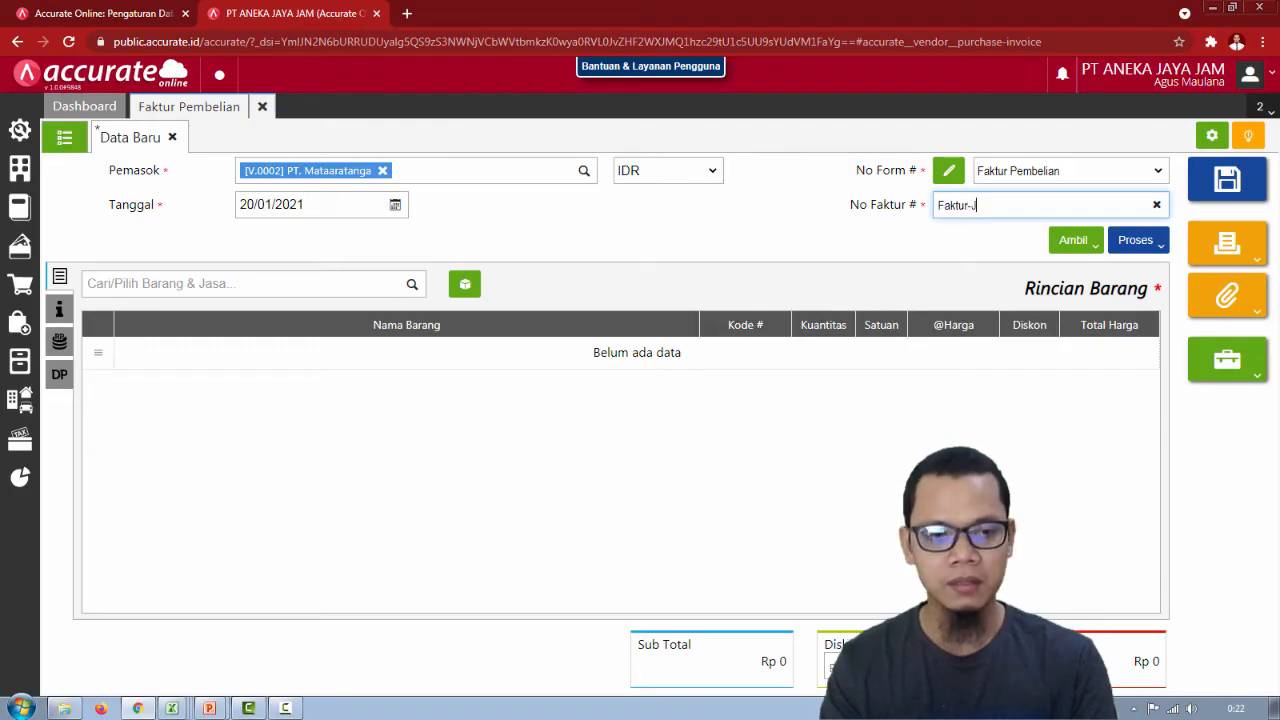
key(alt+Tab)
key(alt+Tab)
click(674, 264)
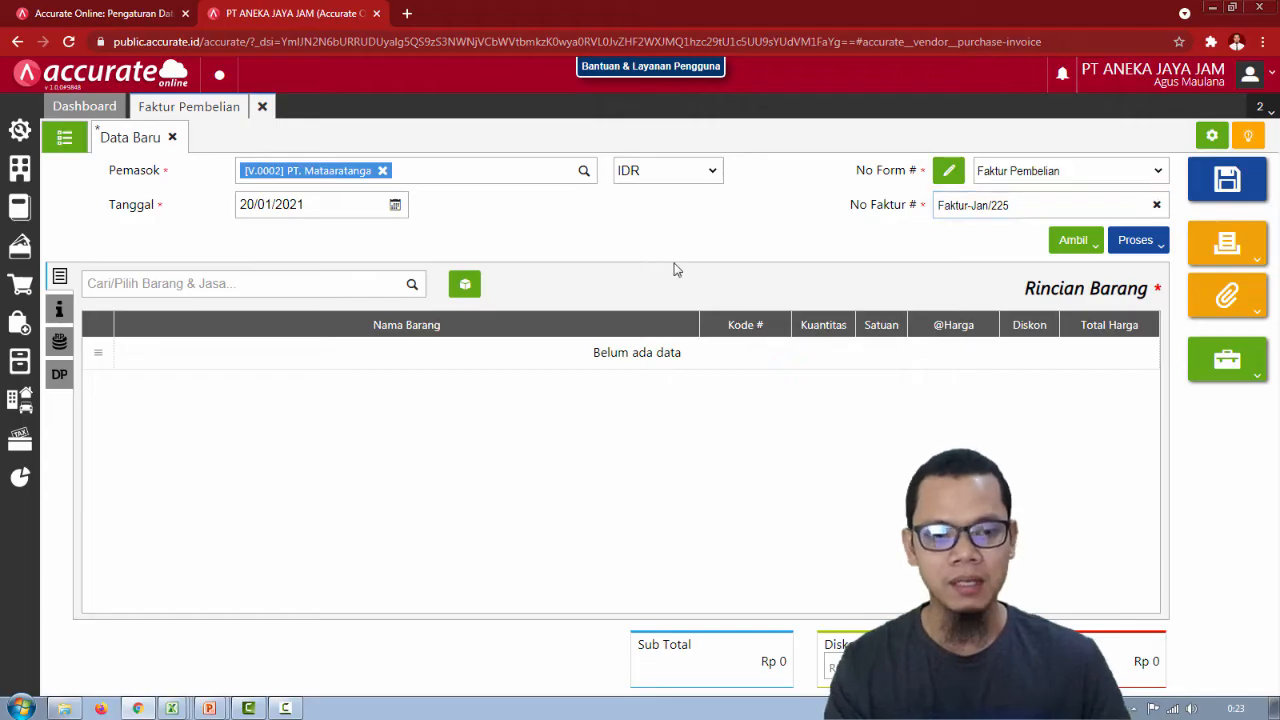
Copy the item lines into the invoice from PT. Mataaratanga's existing purchase order (Pesanan).
click(1075, 255)
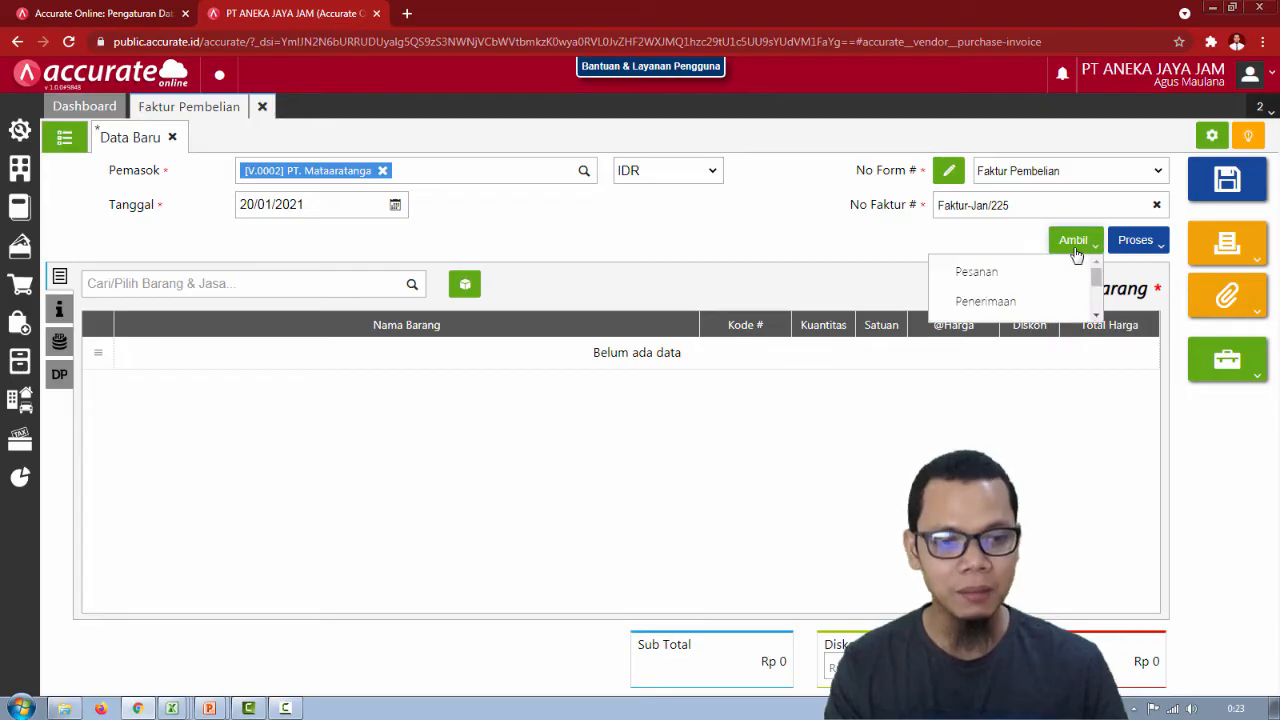
click(1016, 273)
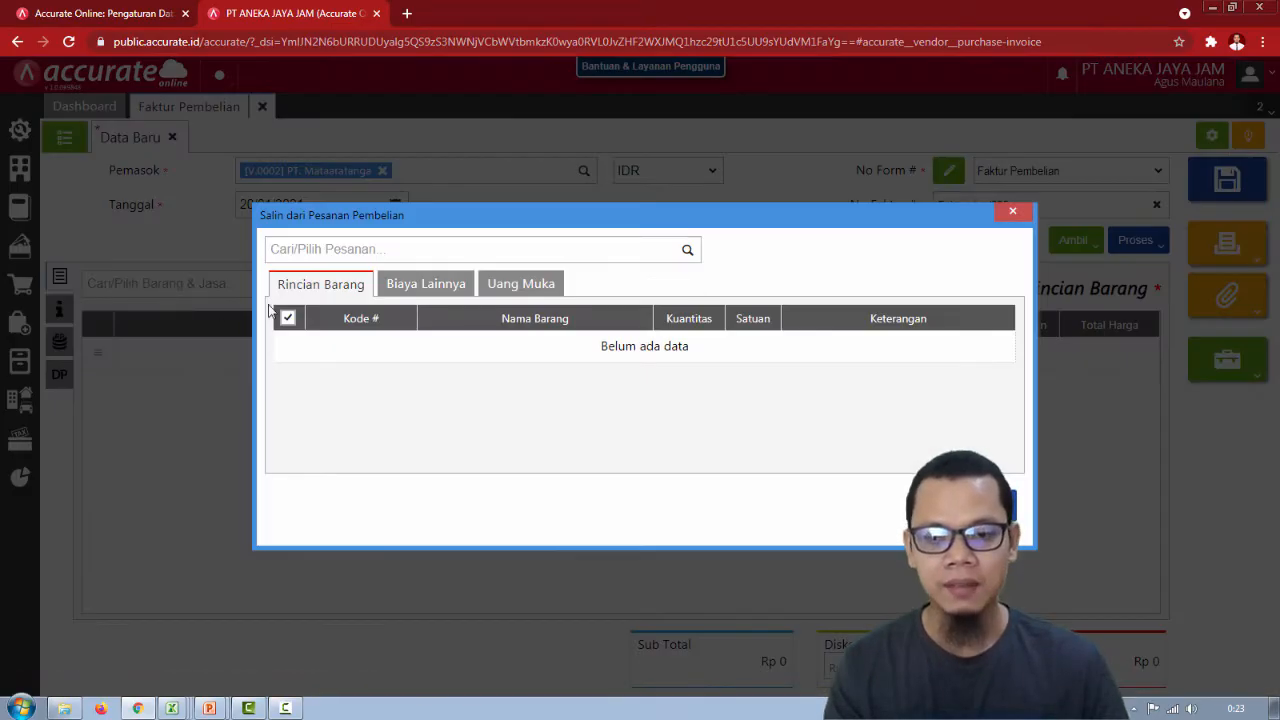
click(688, 251)
click(528, 293)
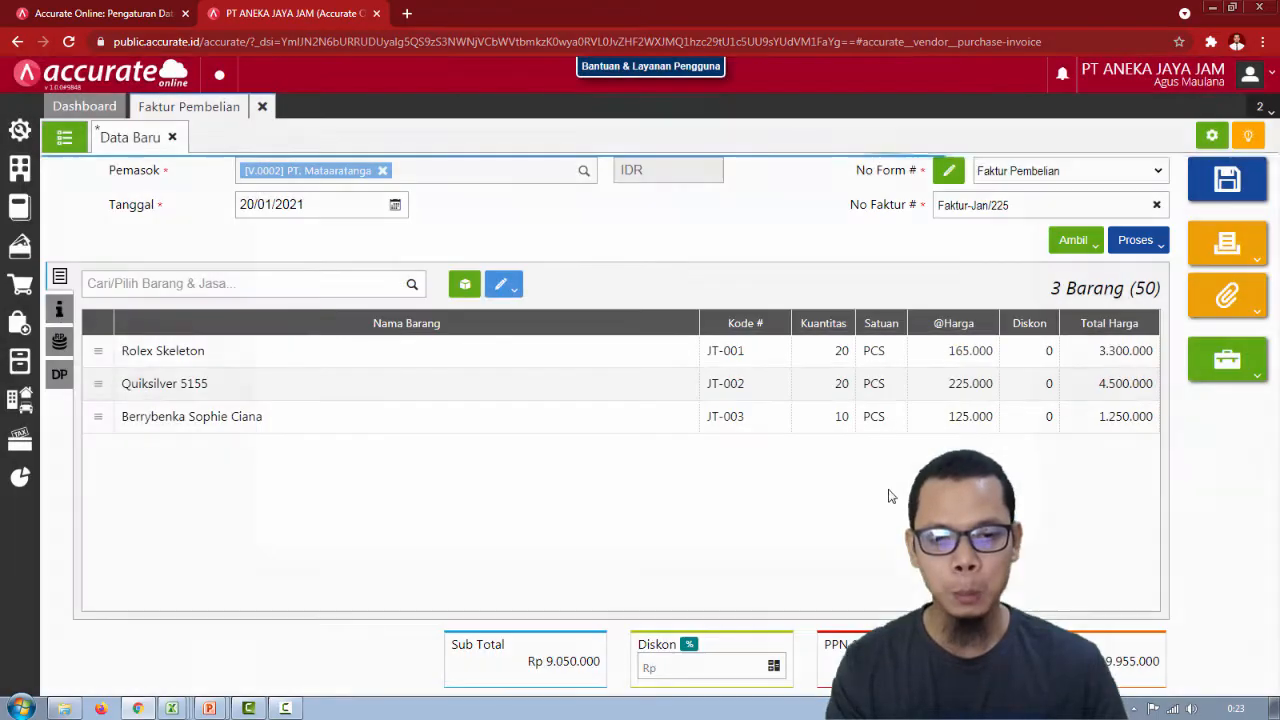
Compare the invoice with the case slide and change the warehouse of all items to Depan.
key(alt+Tab)
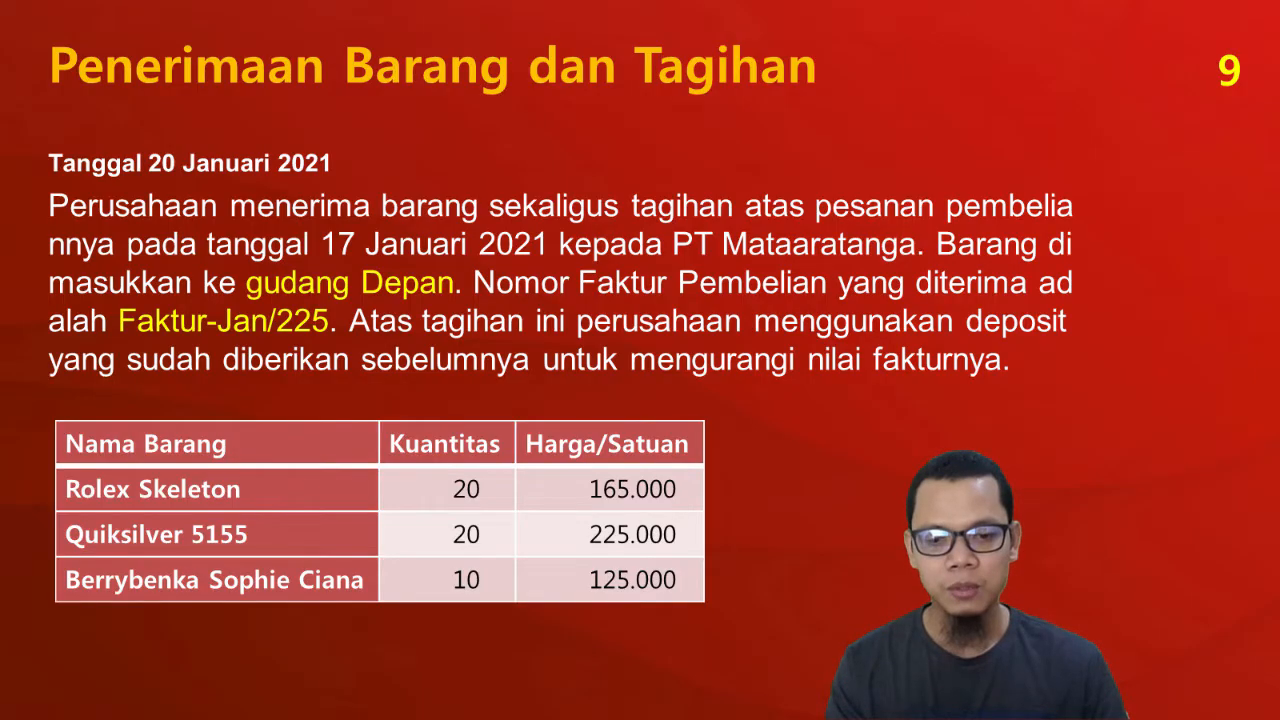
key(alt+Tab)
key(alt+Tab)
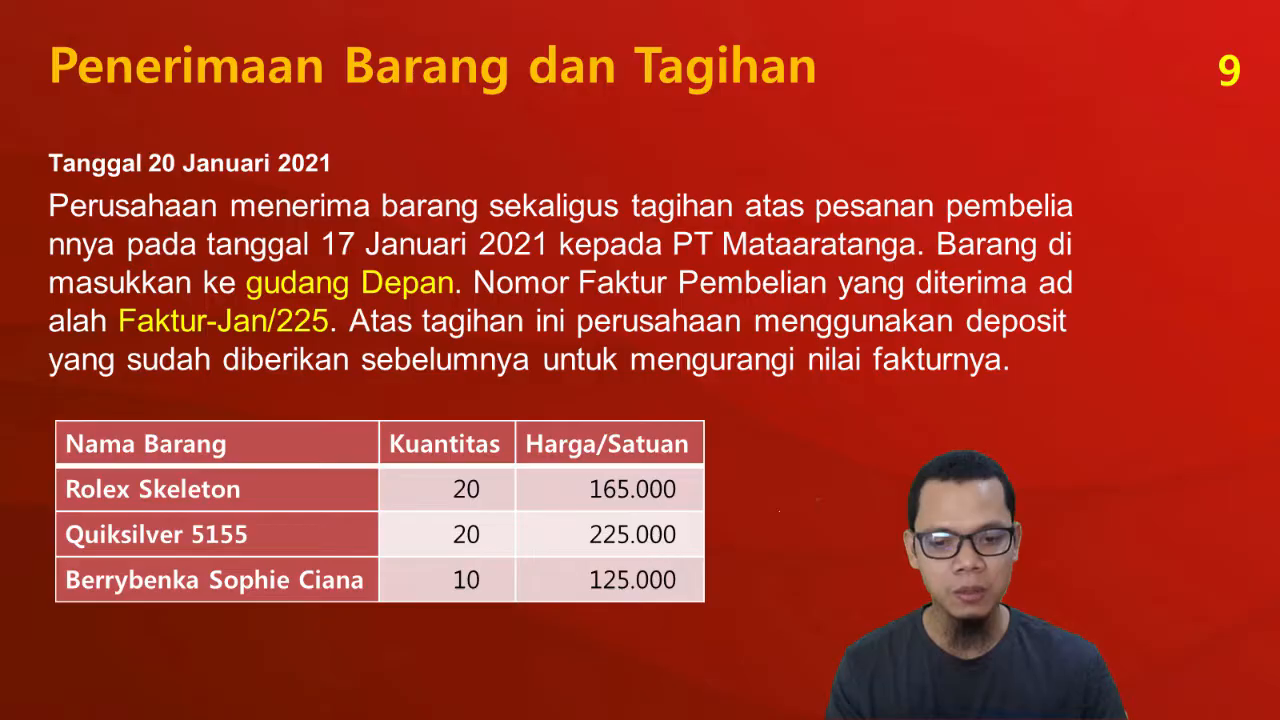
key(alt+Tab)
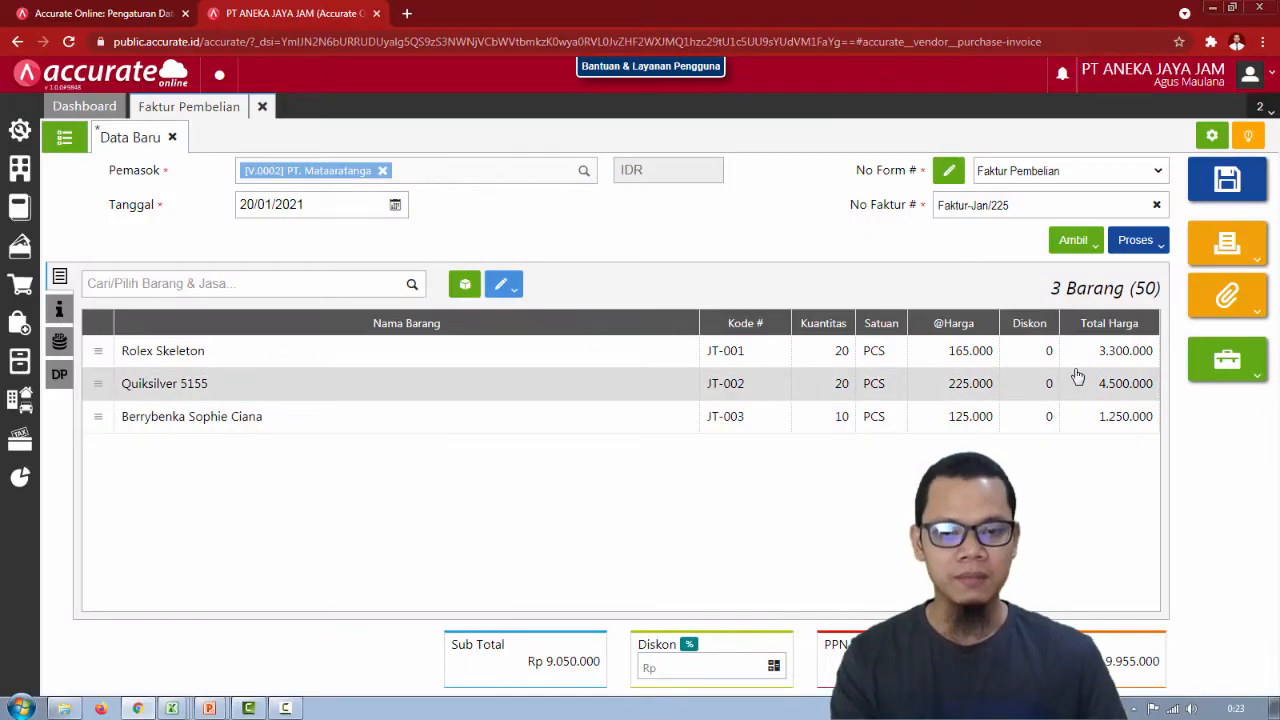
key(alt+Tab)
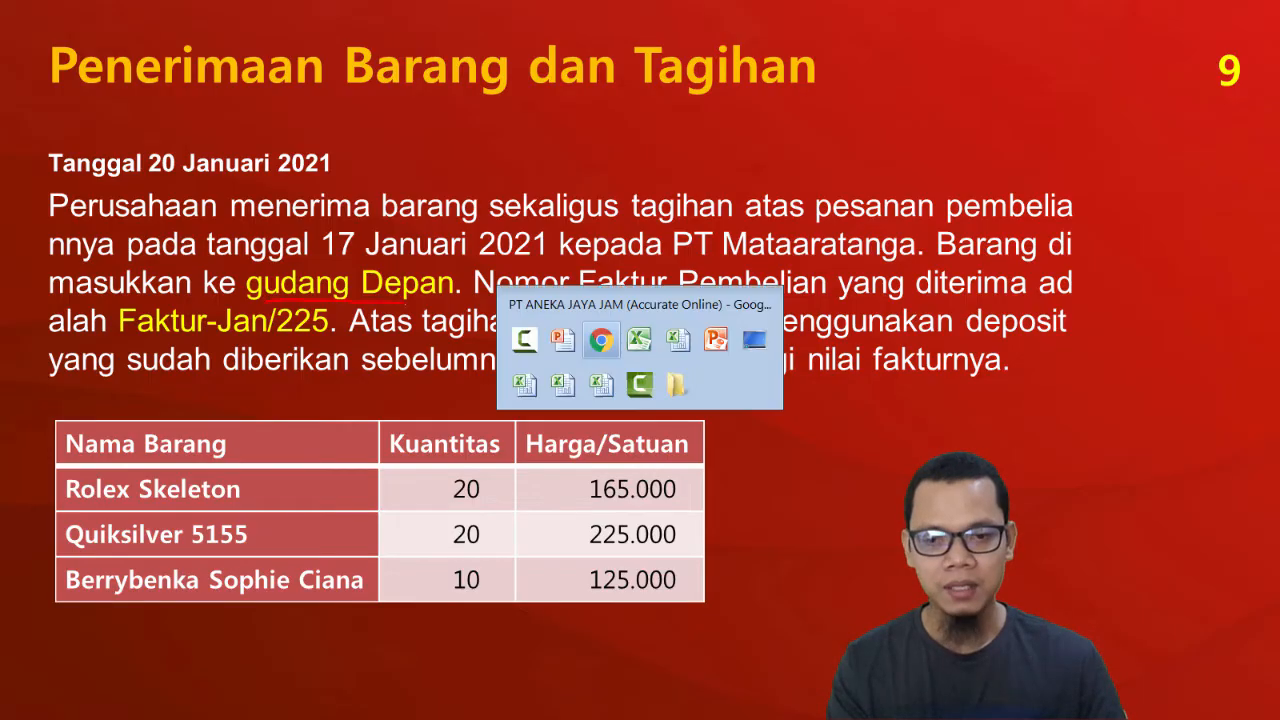
key(alt+Tab)
click(503, 283)
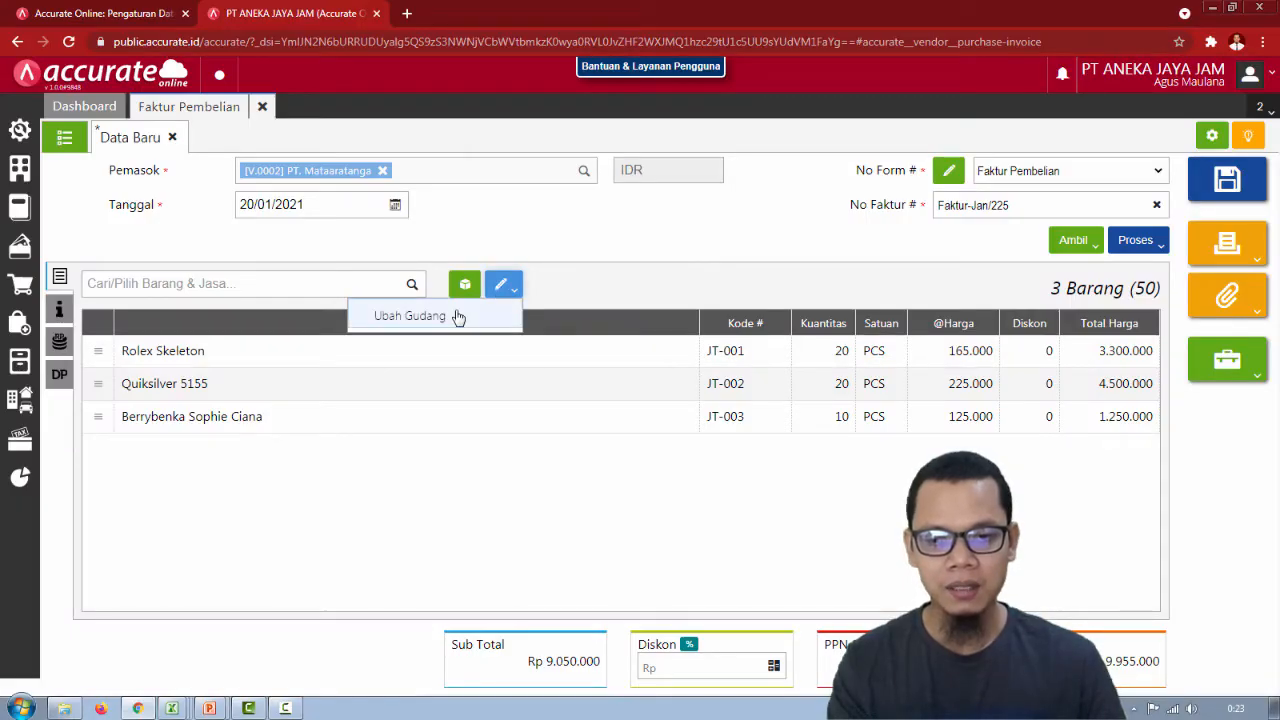
click(458, 316)
text(d)
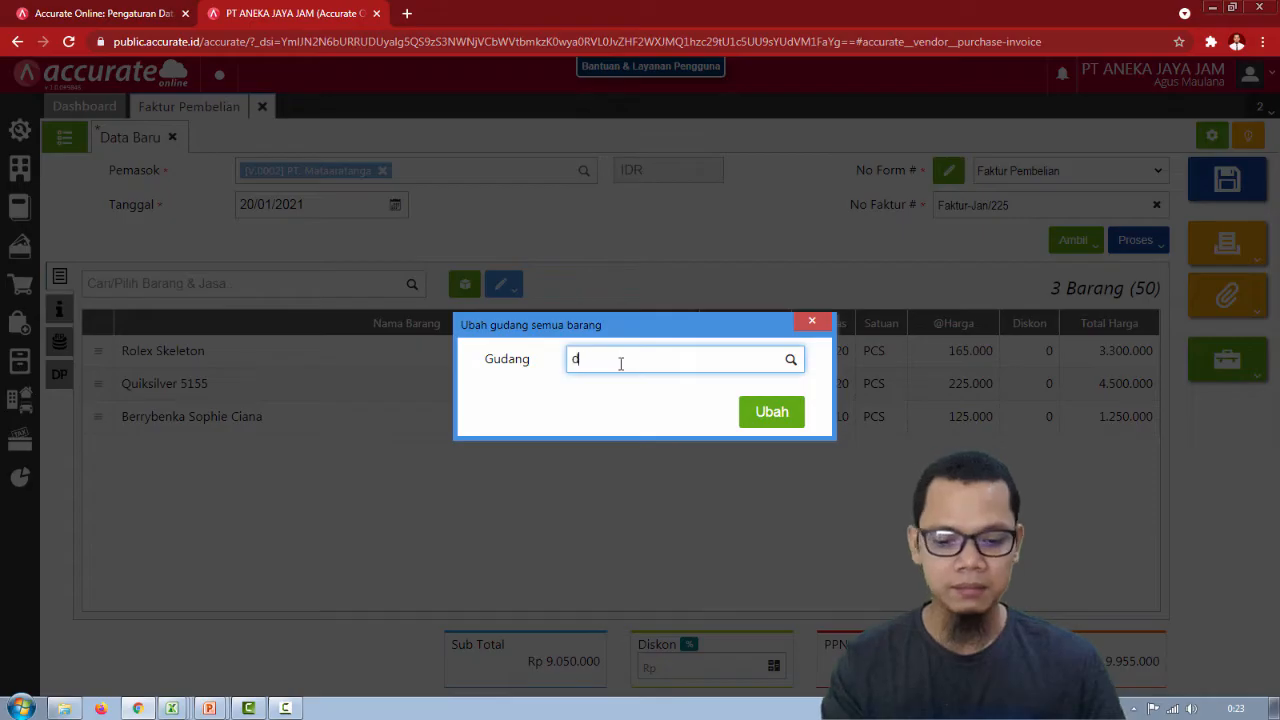
text(ep)
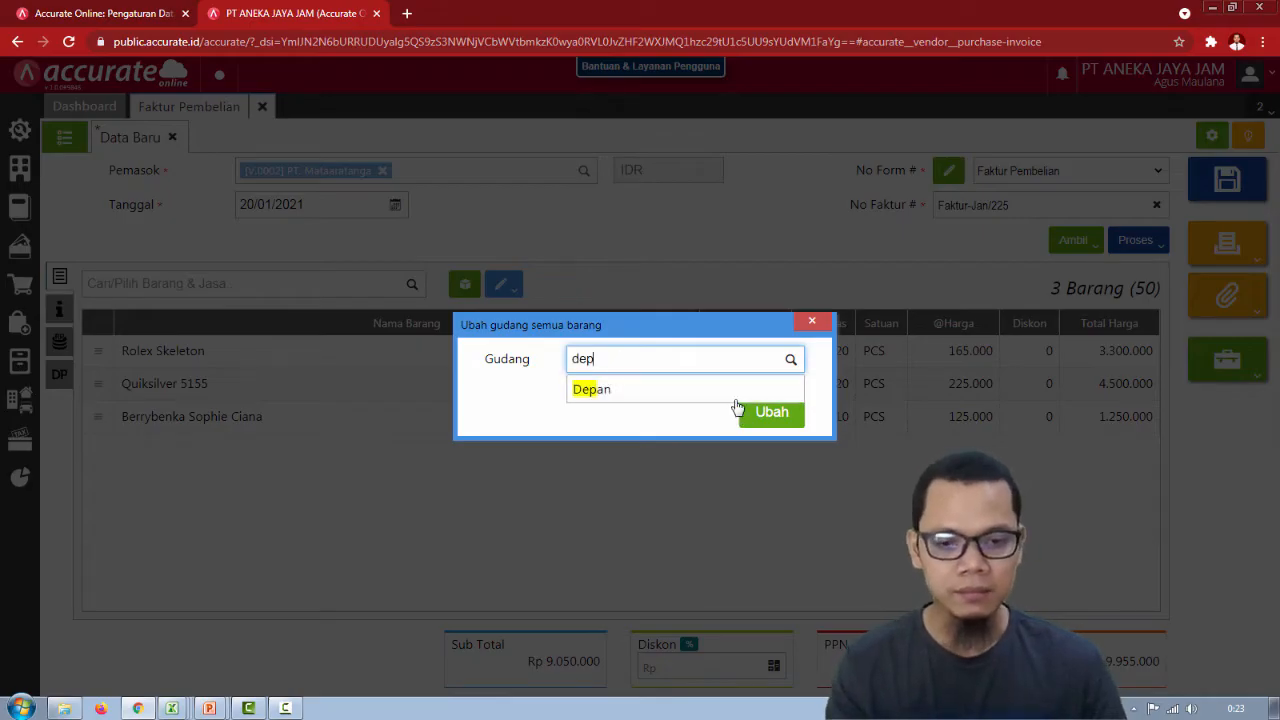
key(Return)
click(758, 418)
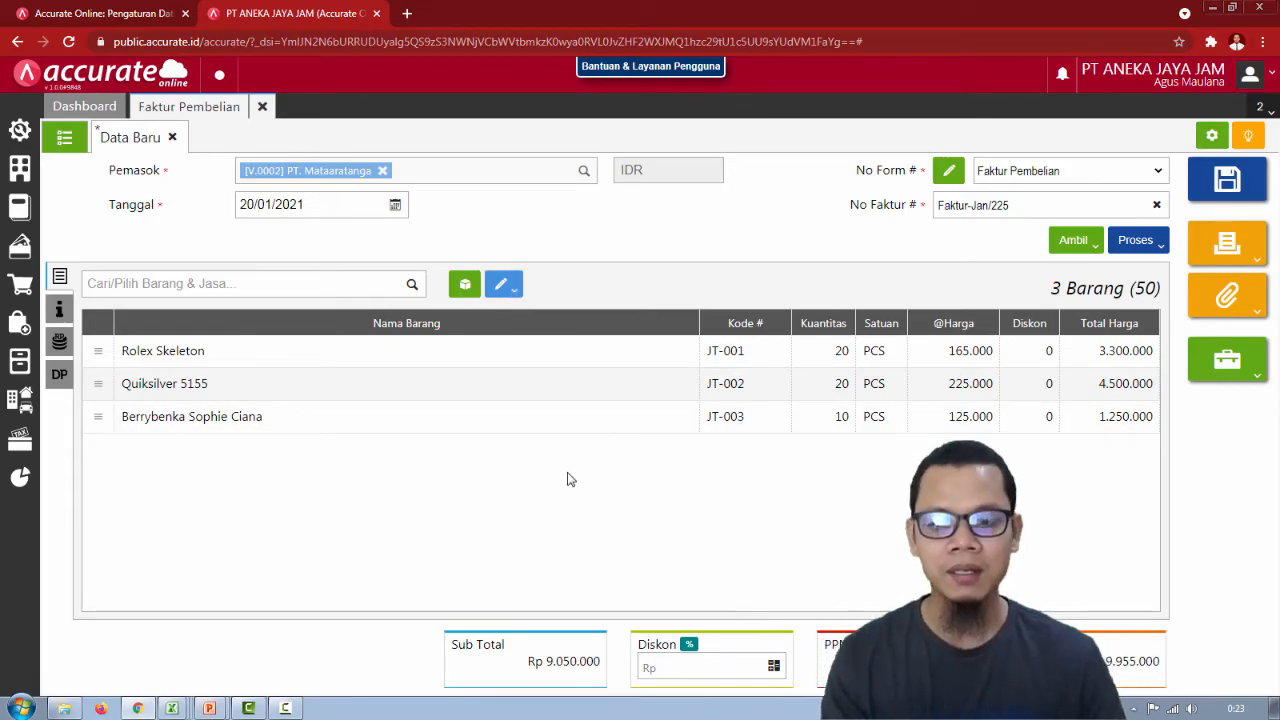
Check the warehouse in the Rolex Skeleton line details, and reapply the Depan warehouse to all invoice items.
click(366, 360)
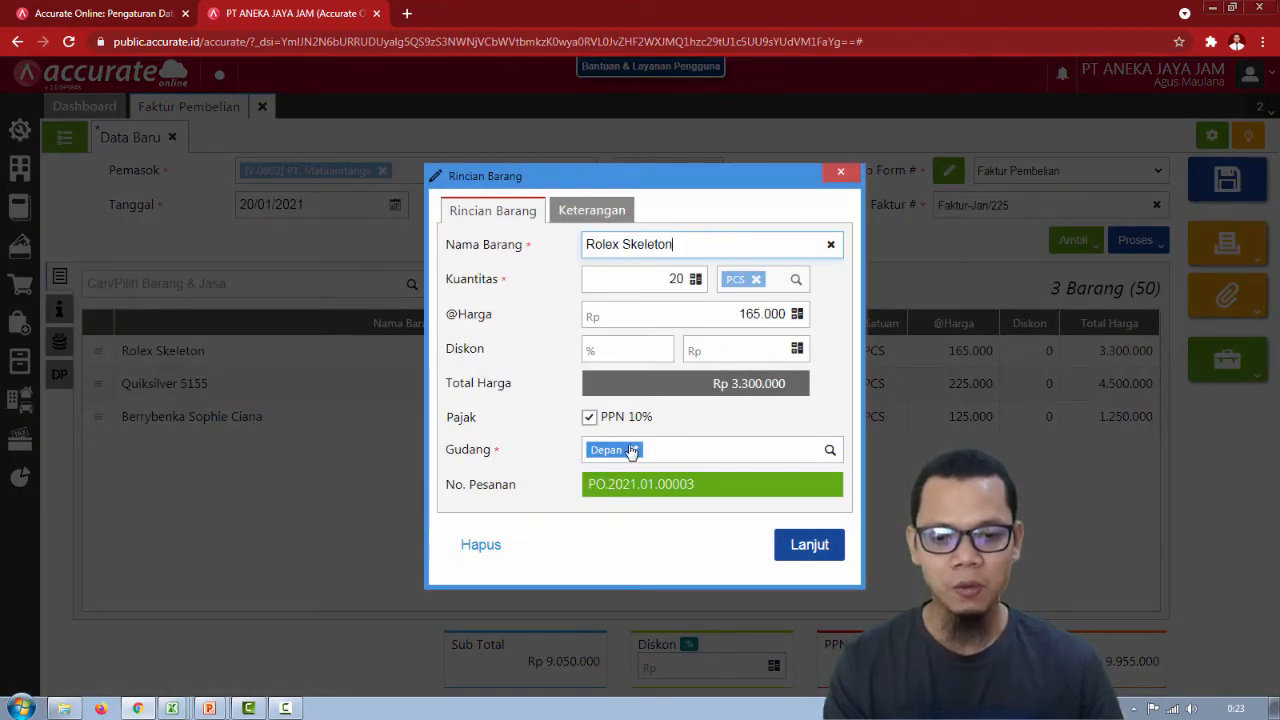
click(812, 544)
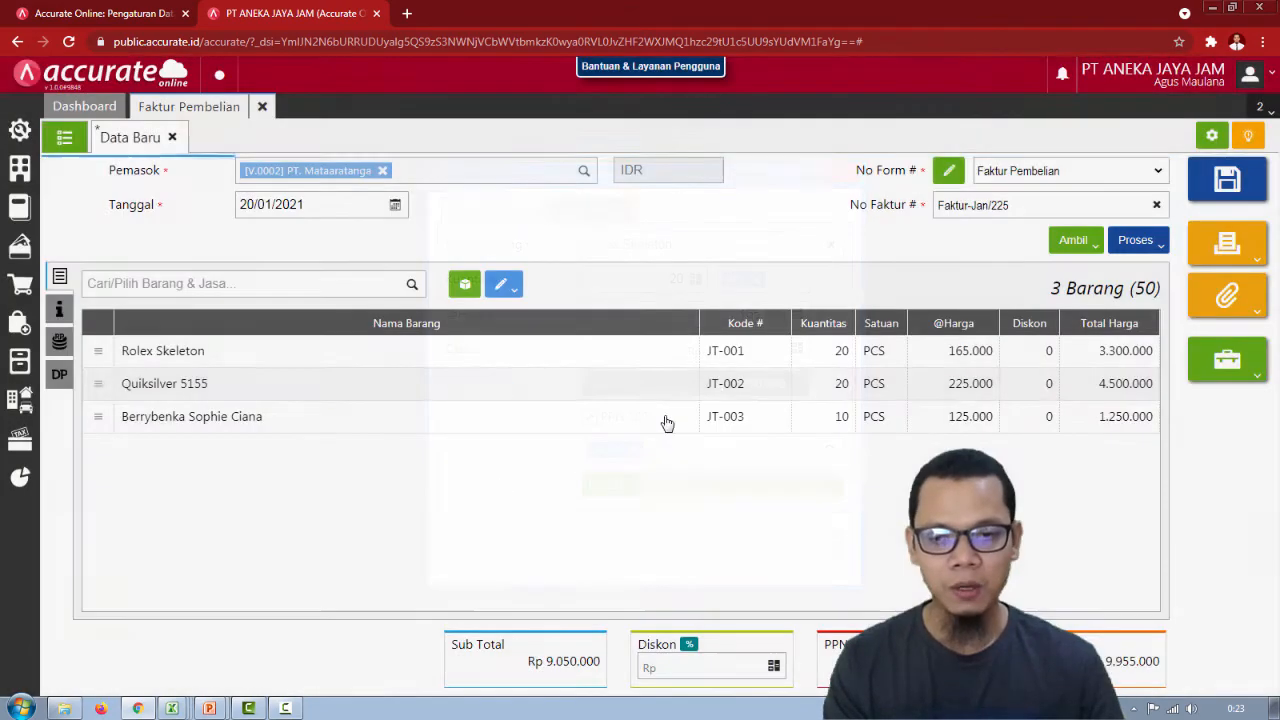
click(507, 290)
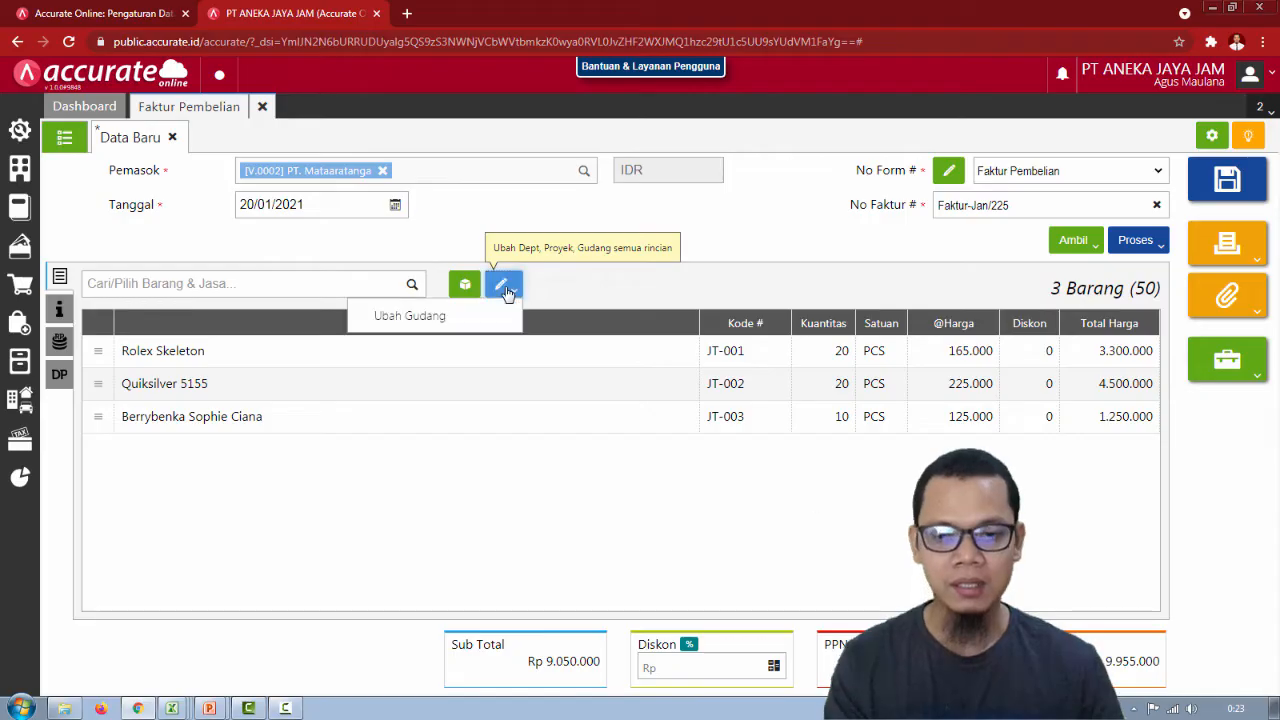
click(463, 318)
text(de)
click(651, 386)
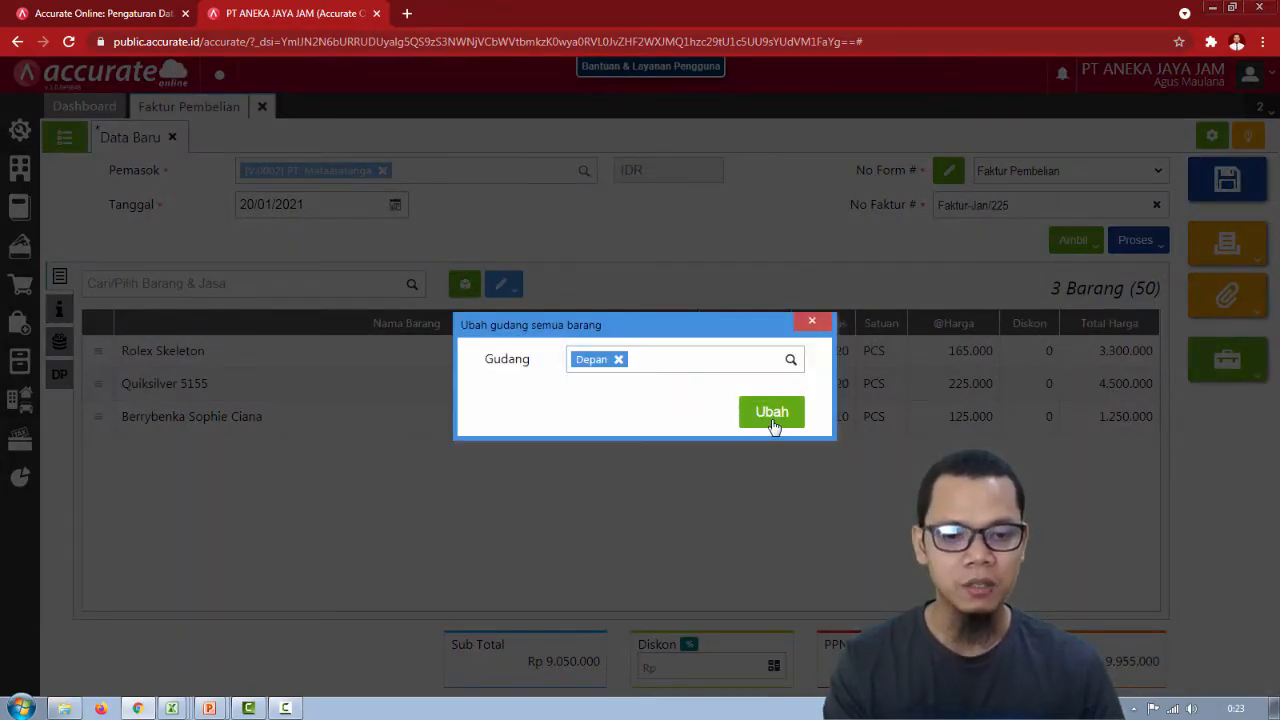
click(772, 414)
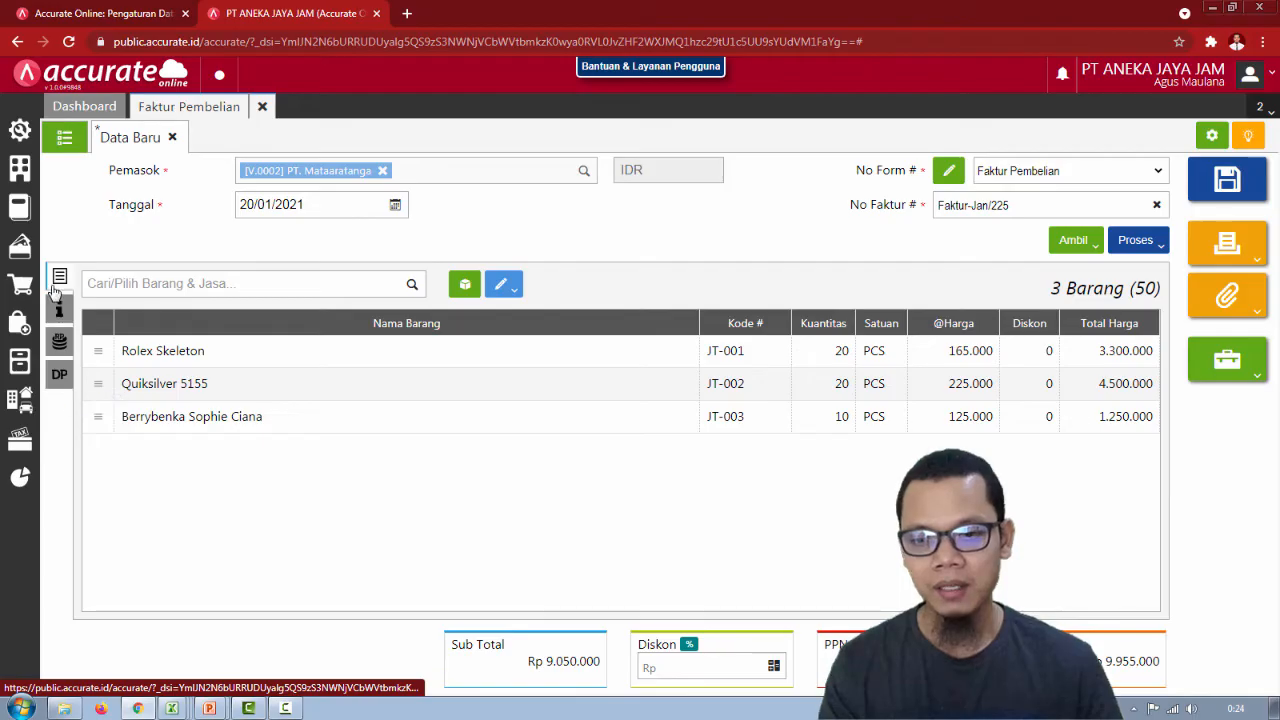
Apply the supplier's 12/01/2021 down payment (Uang Muka) of Rp 2.500.000 to the invoice.
click(60, 374)
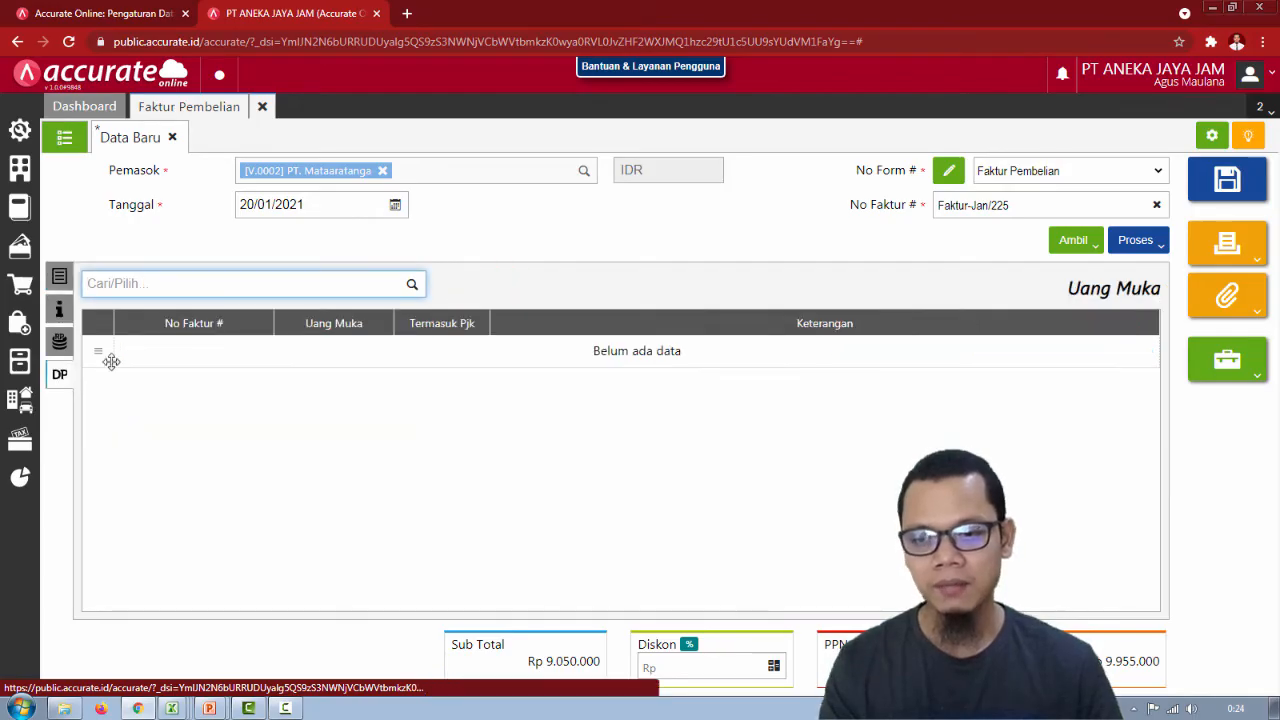
click(412, 286)
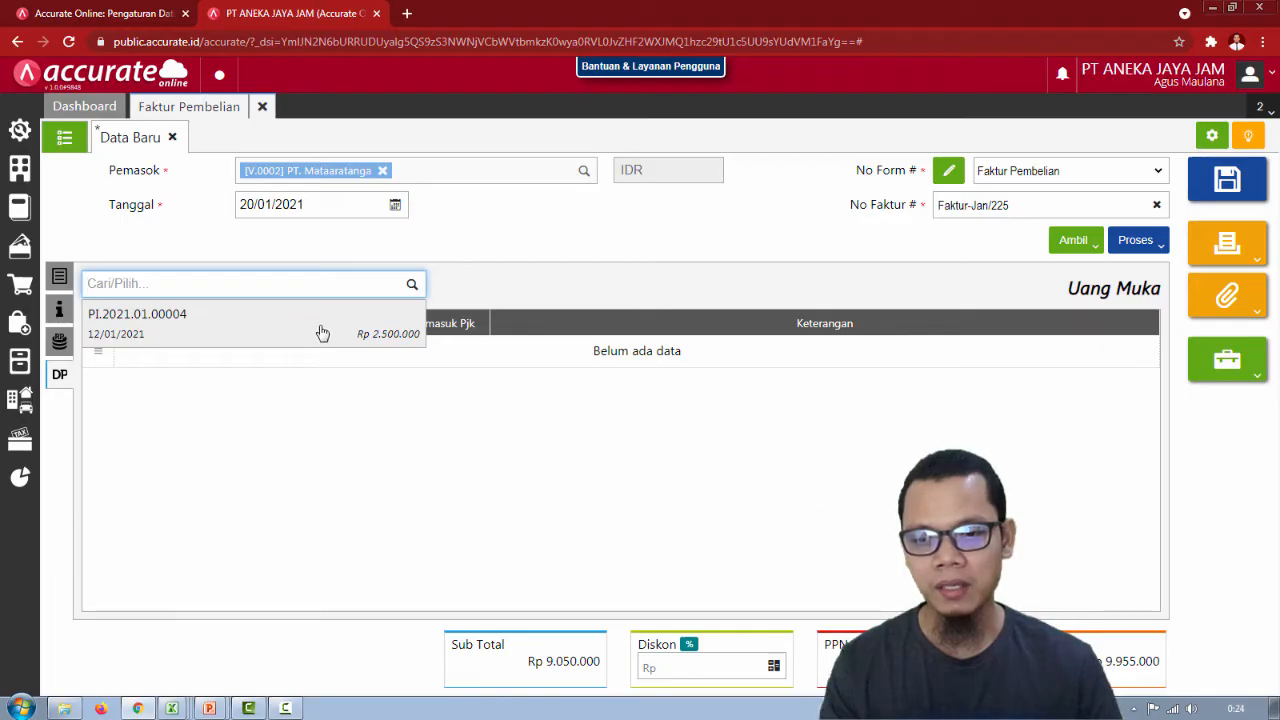
click(380, 403)
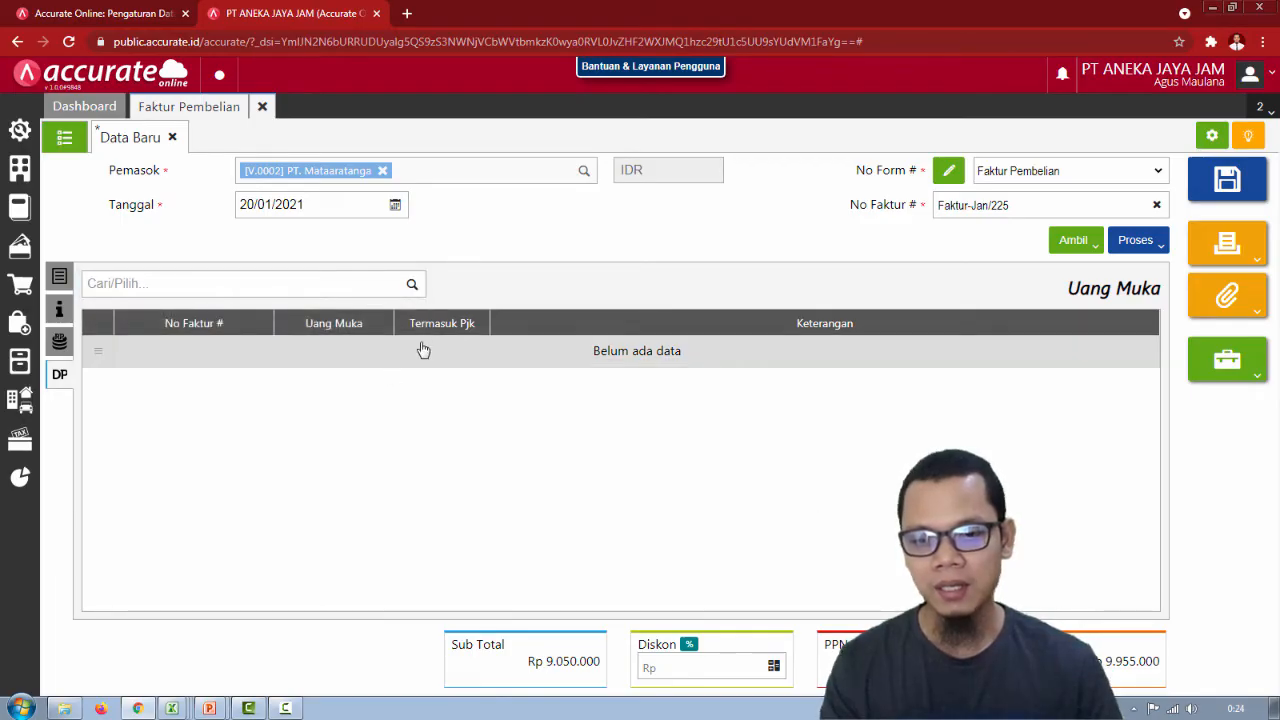
click(411, 285)
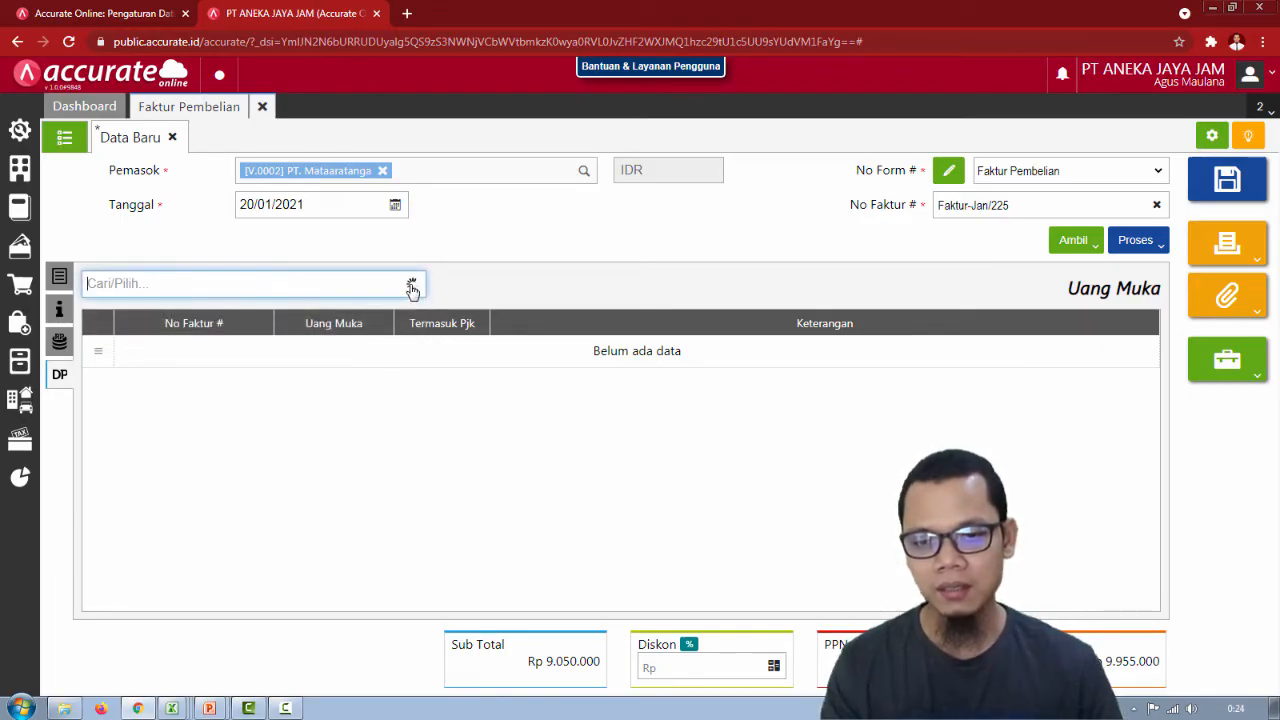
click(290, 340)
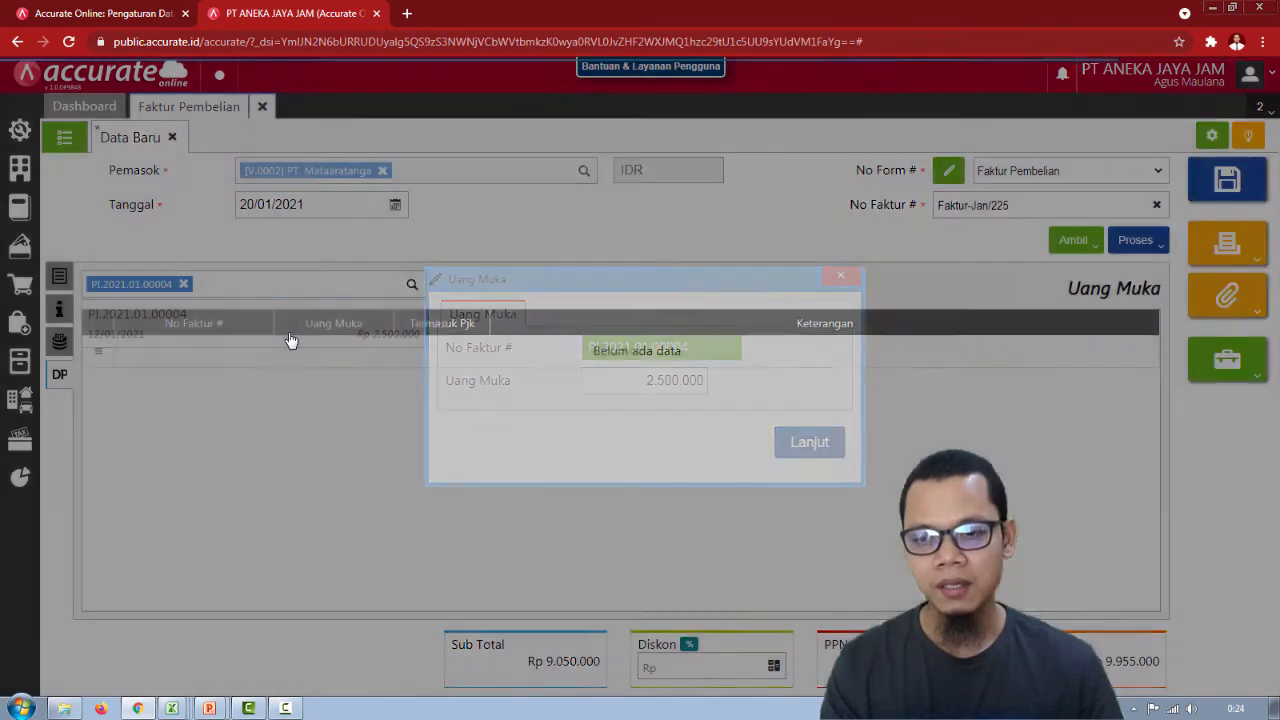
click(810, 442)
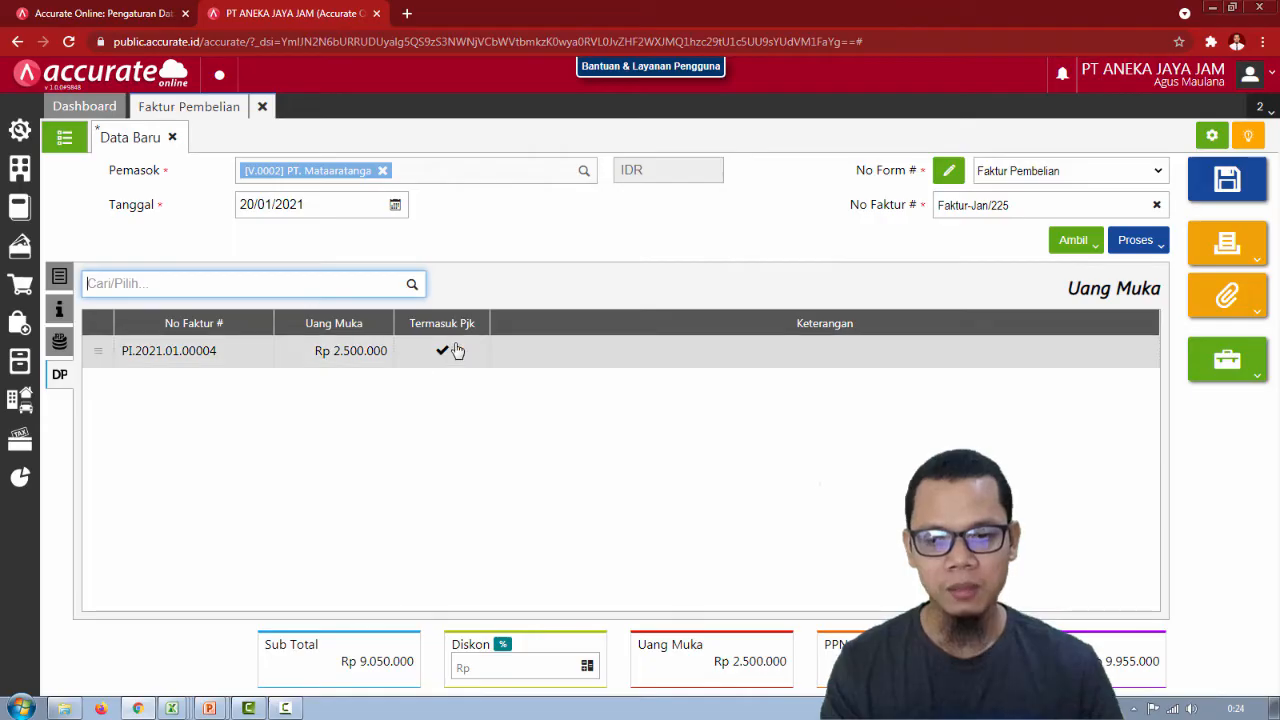
Return to the item details, save the purchase invoice and show the purchase invoice list.
click(58, 274)
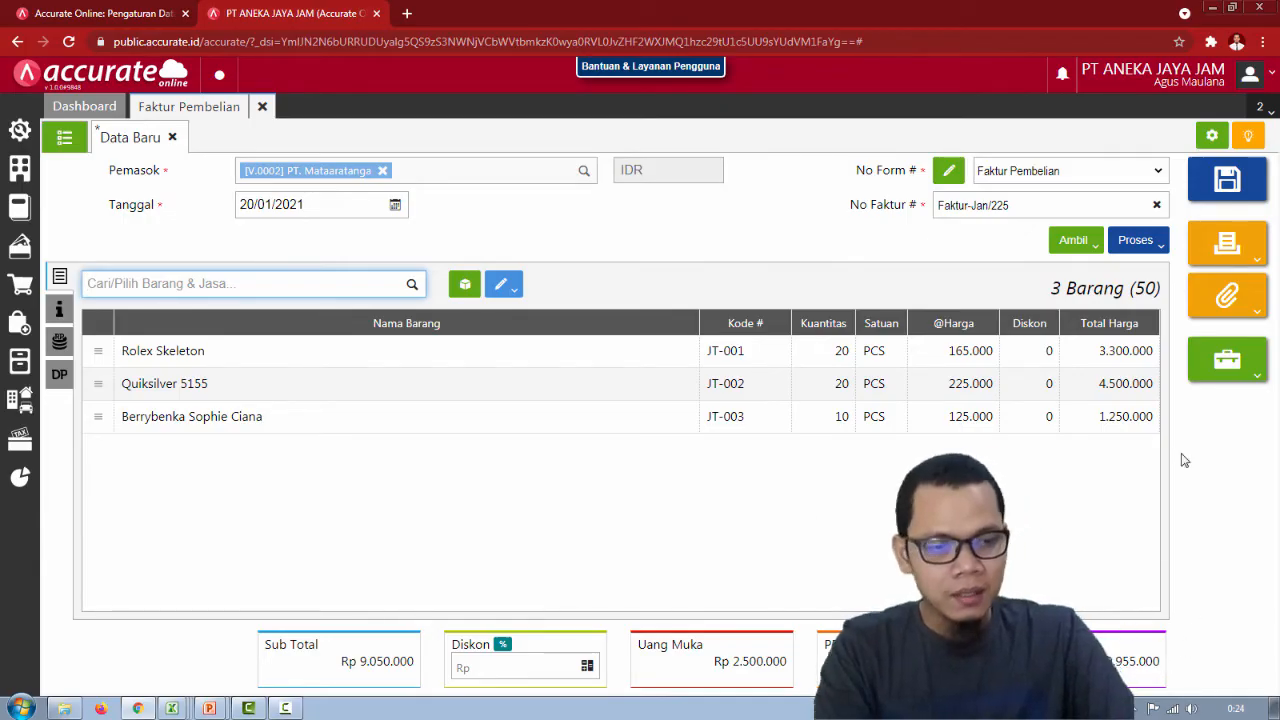
click(1250, 190)
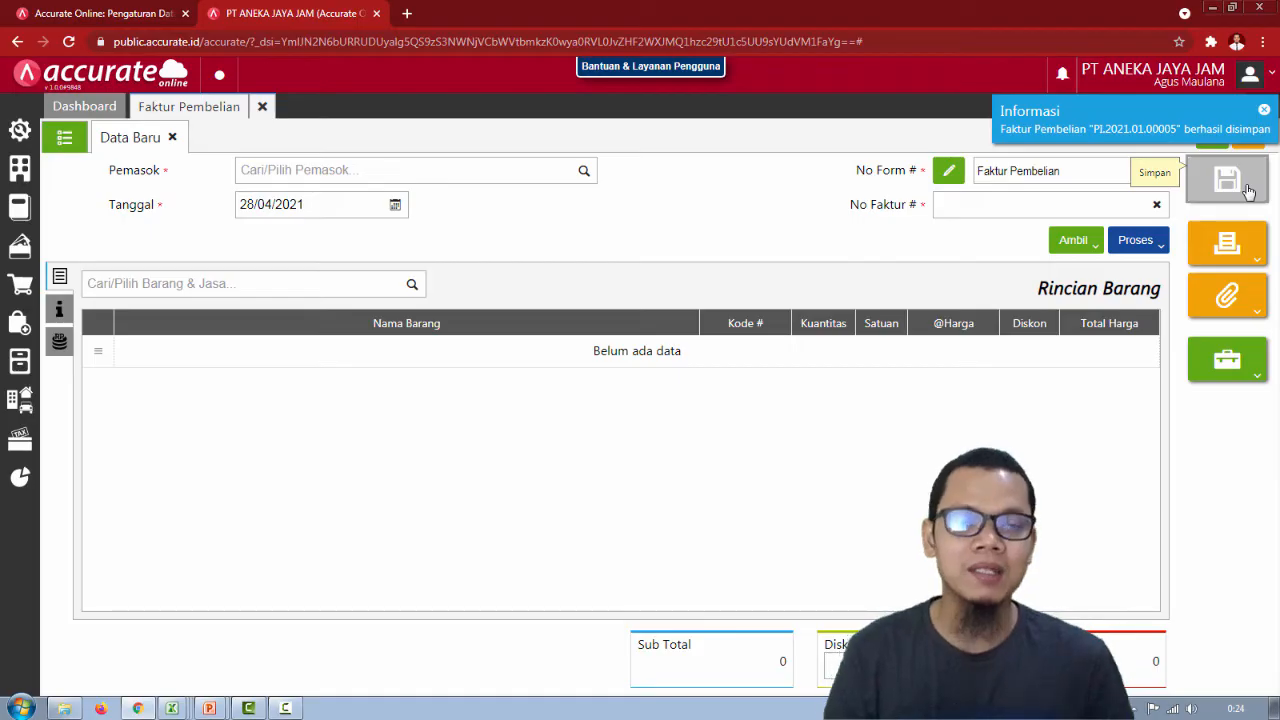
click(64, 137)
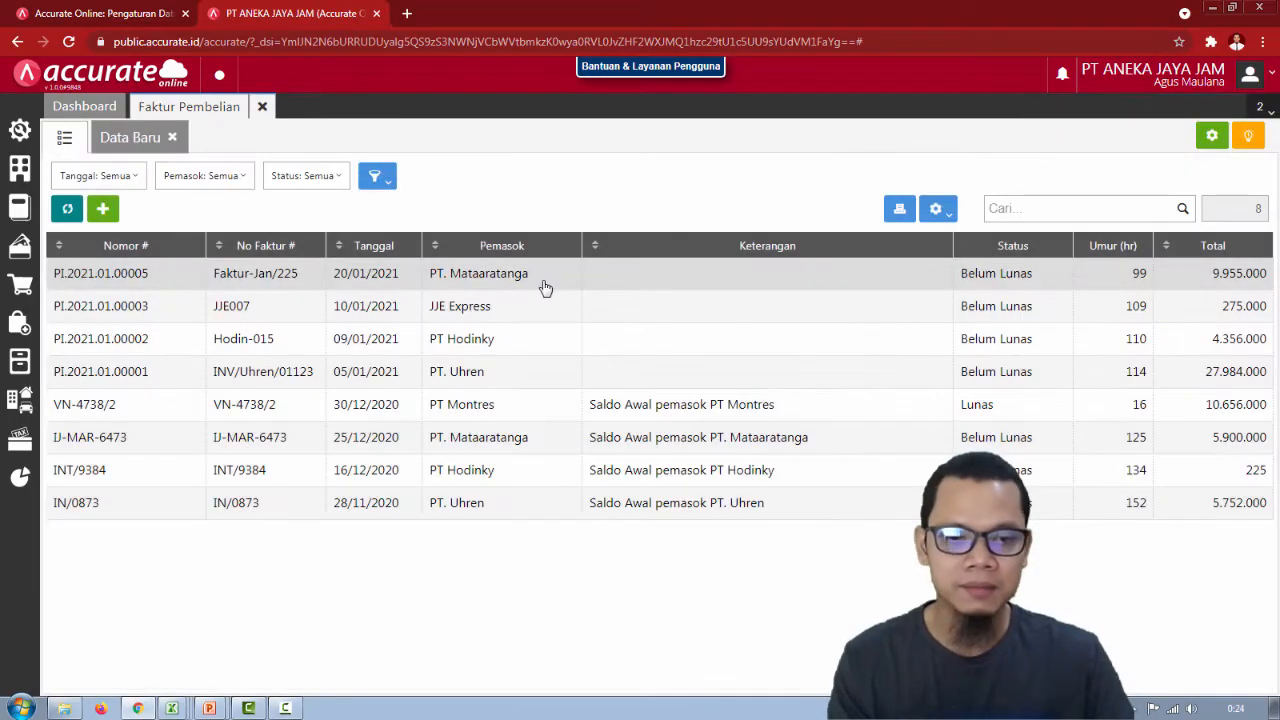
Open the saved PT. Mataaratanga invoice Faktur-Jan/225 and examine its journal details (Rincian Jurnal).
click(546, 284)
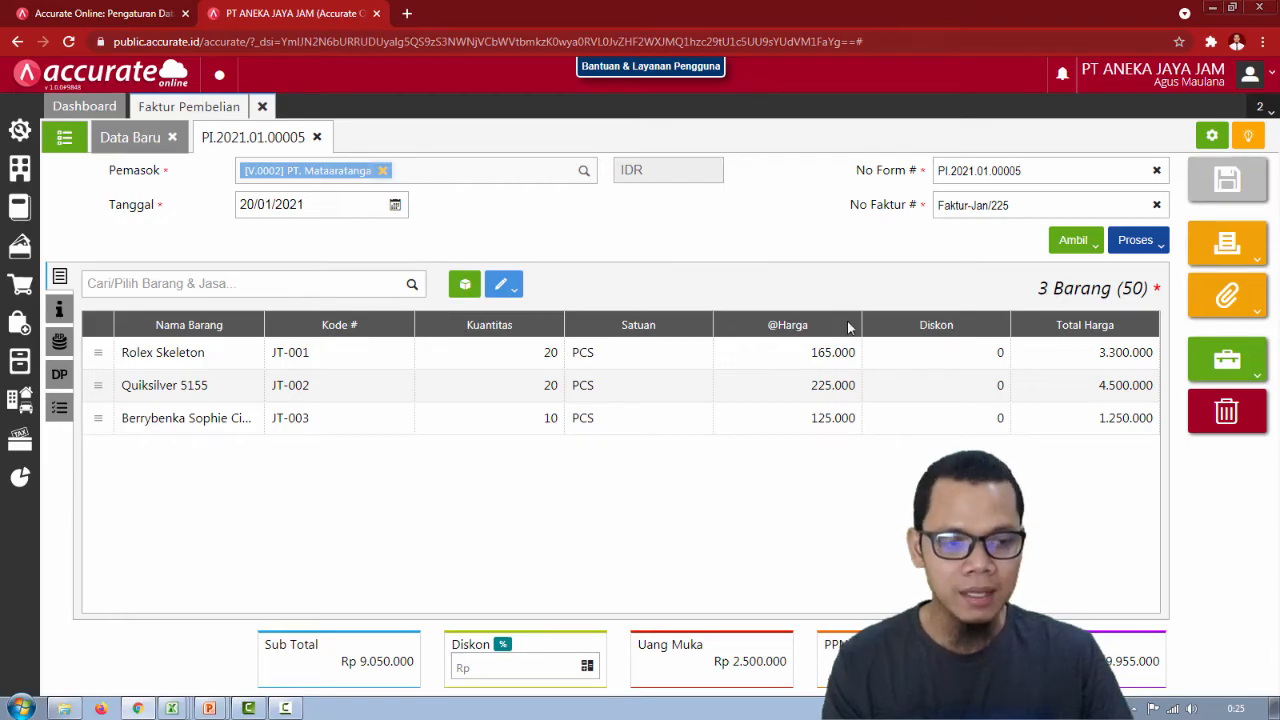
click(1230, 364)
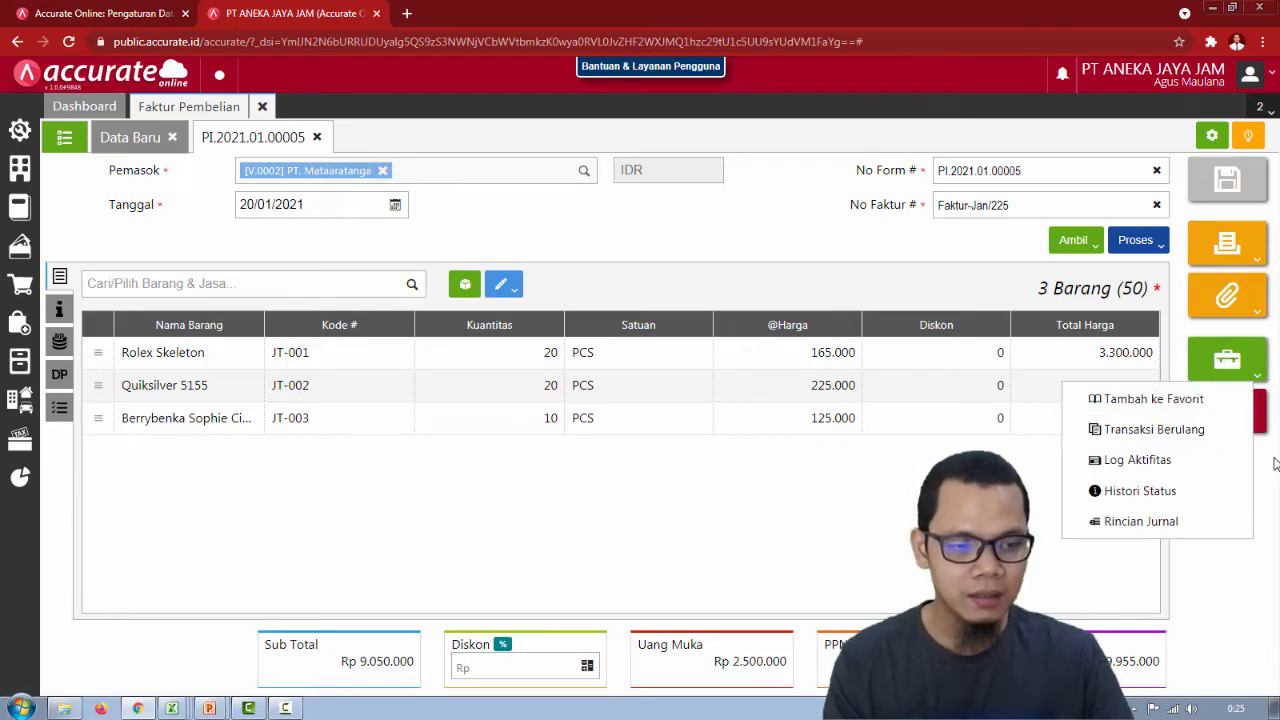
click(1248, 381)
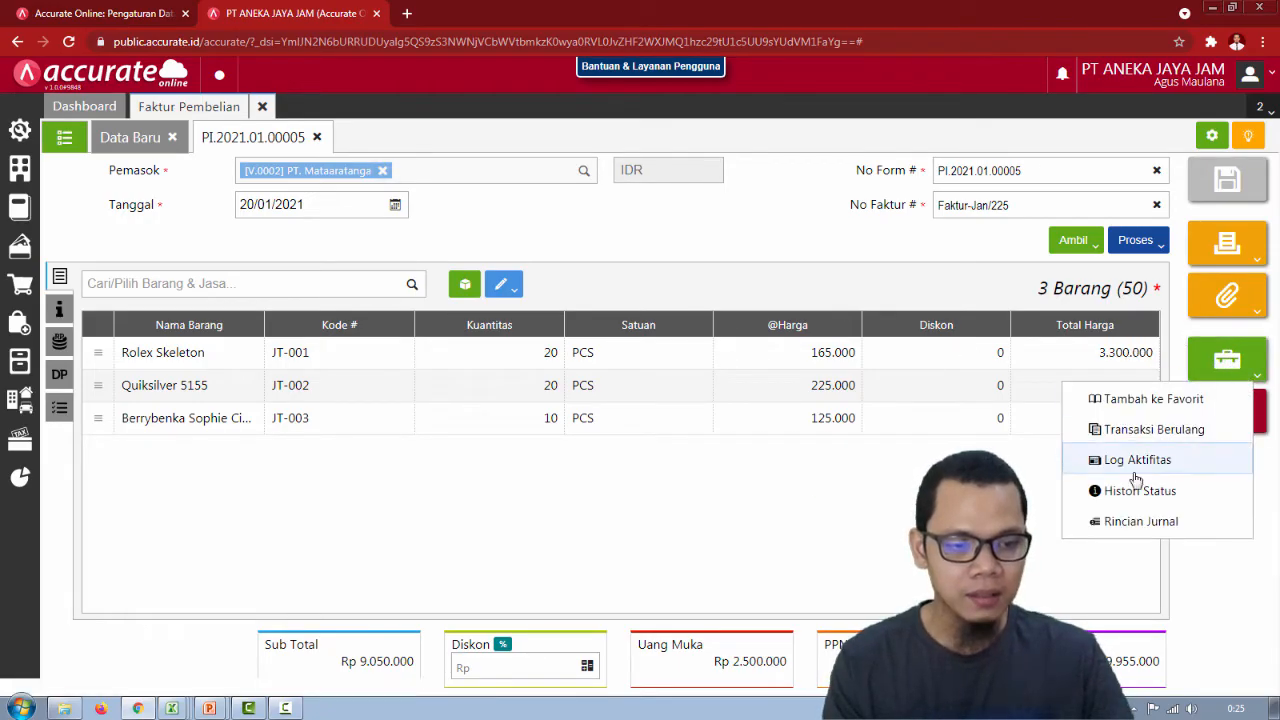
click(1142, 522)
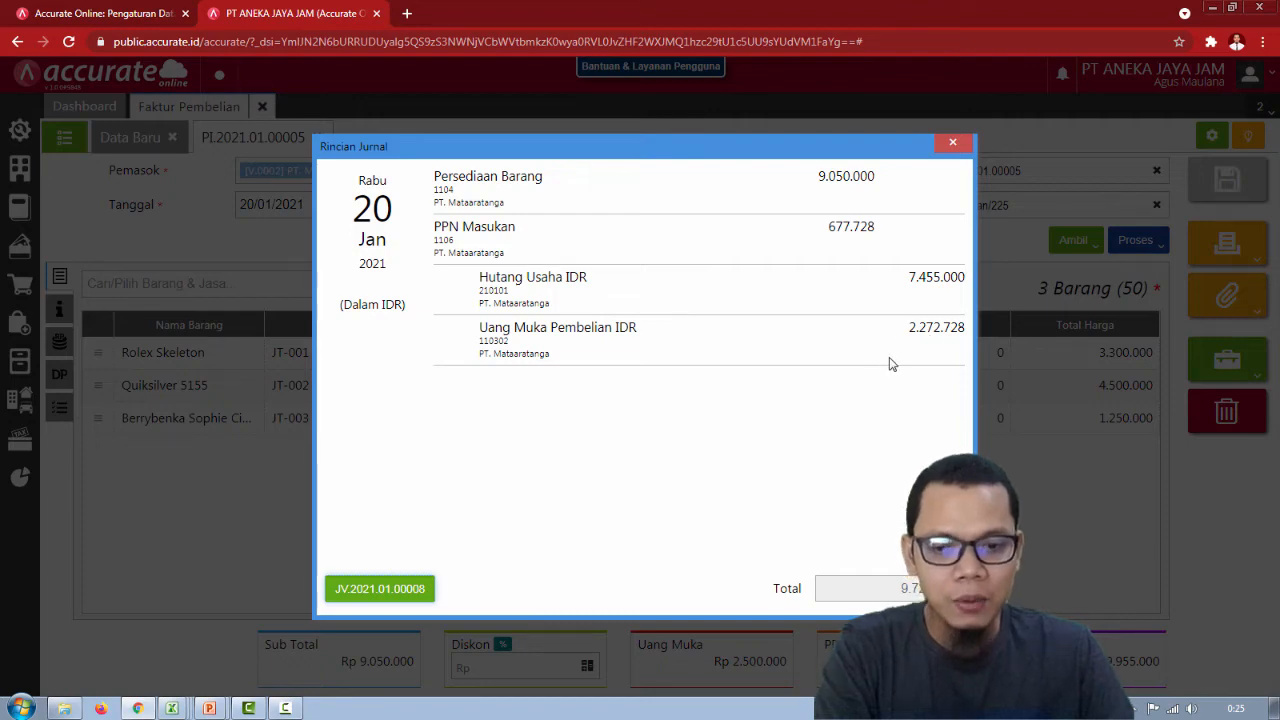
click(953, 142)
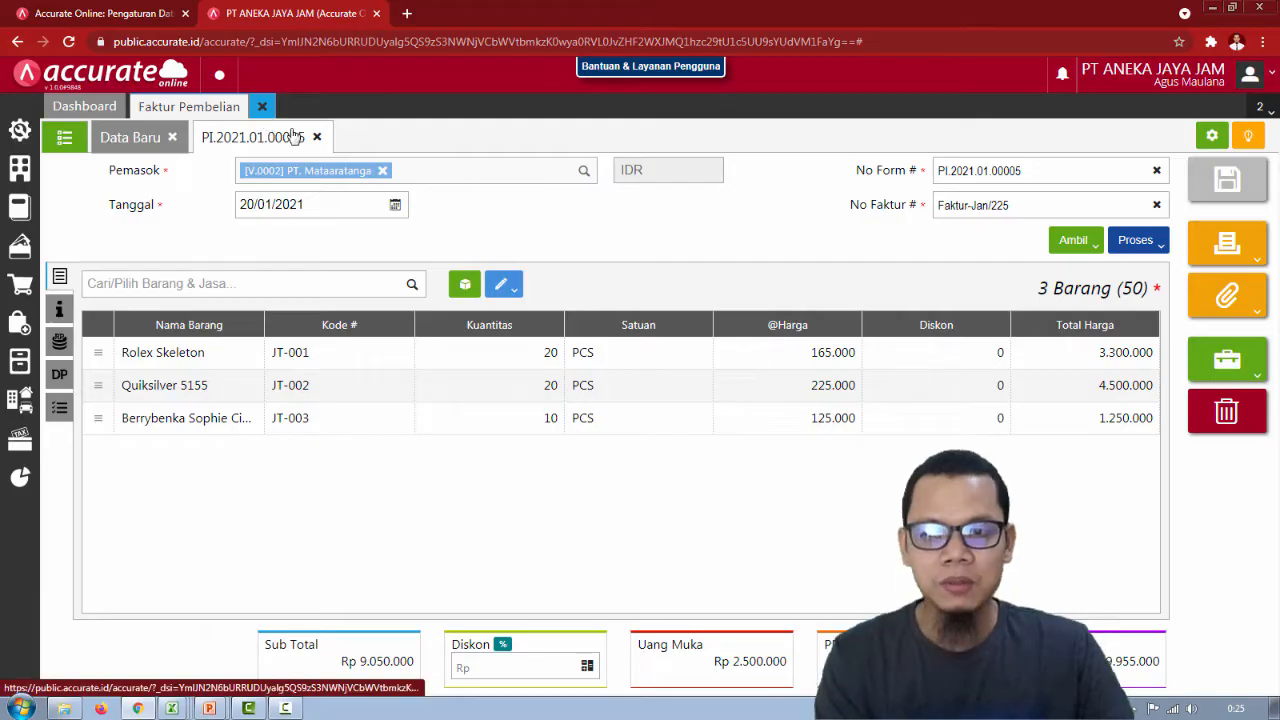
Close the Faktur Pembelian module and switch back to the case presentation.
click(262, 106)
key(alt+Tab)
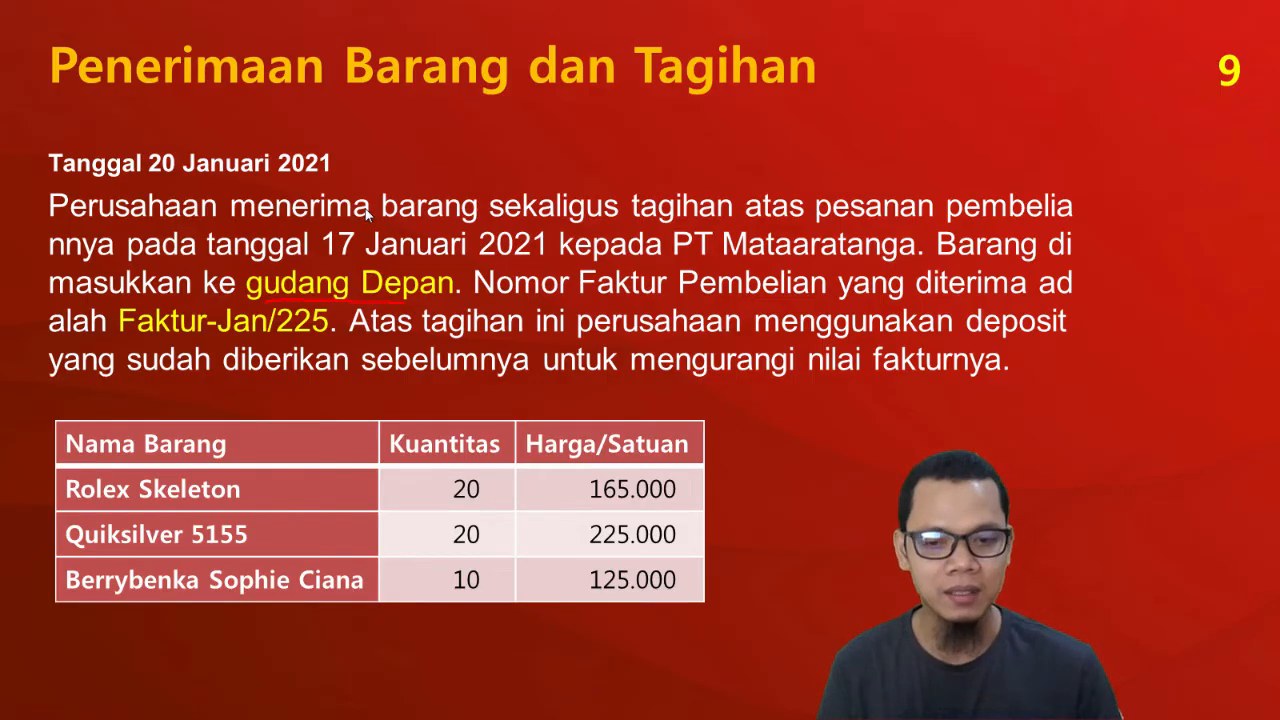
Advance the case presentation to Retur Pembelian, then start a new purchase return in Accurate Online with PT. Mataaratanga as supplier.
key(Right)
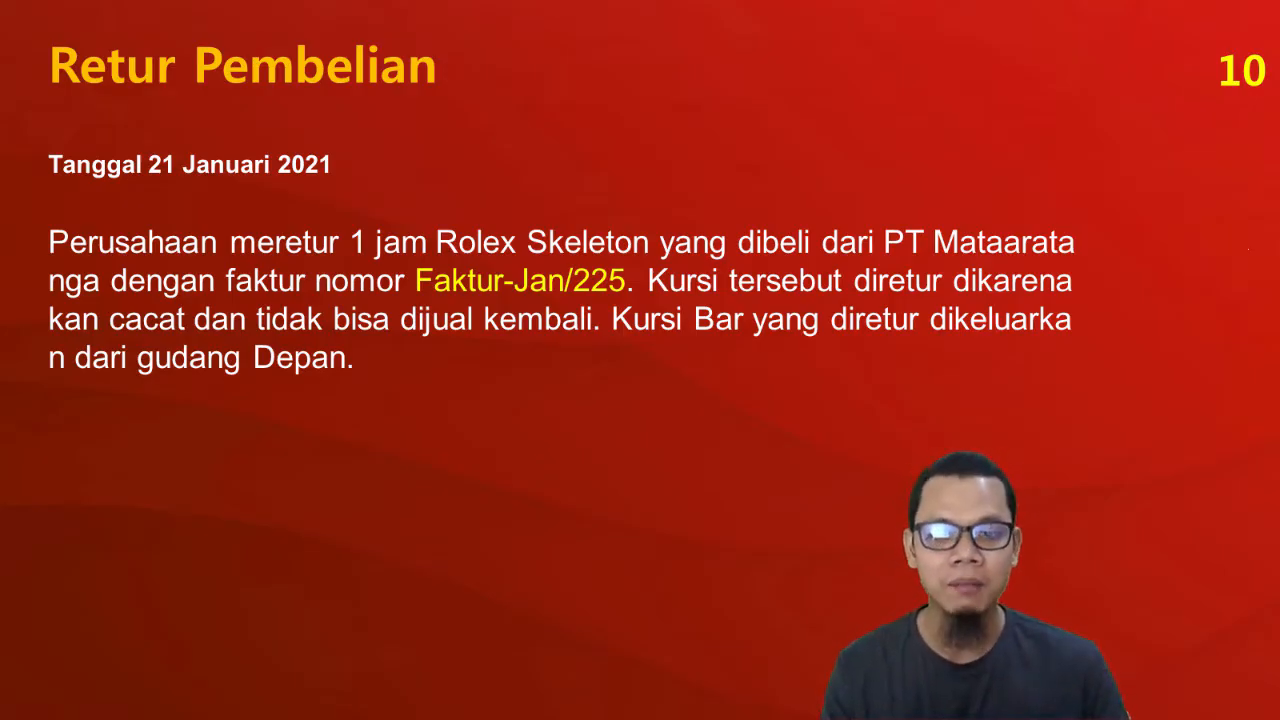
key(alt+Tab)
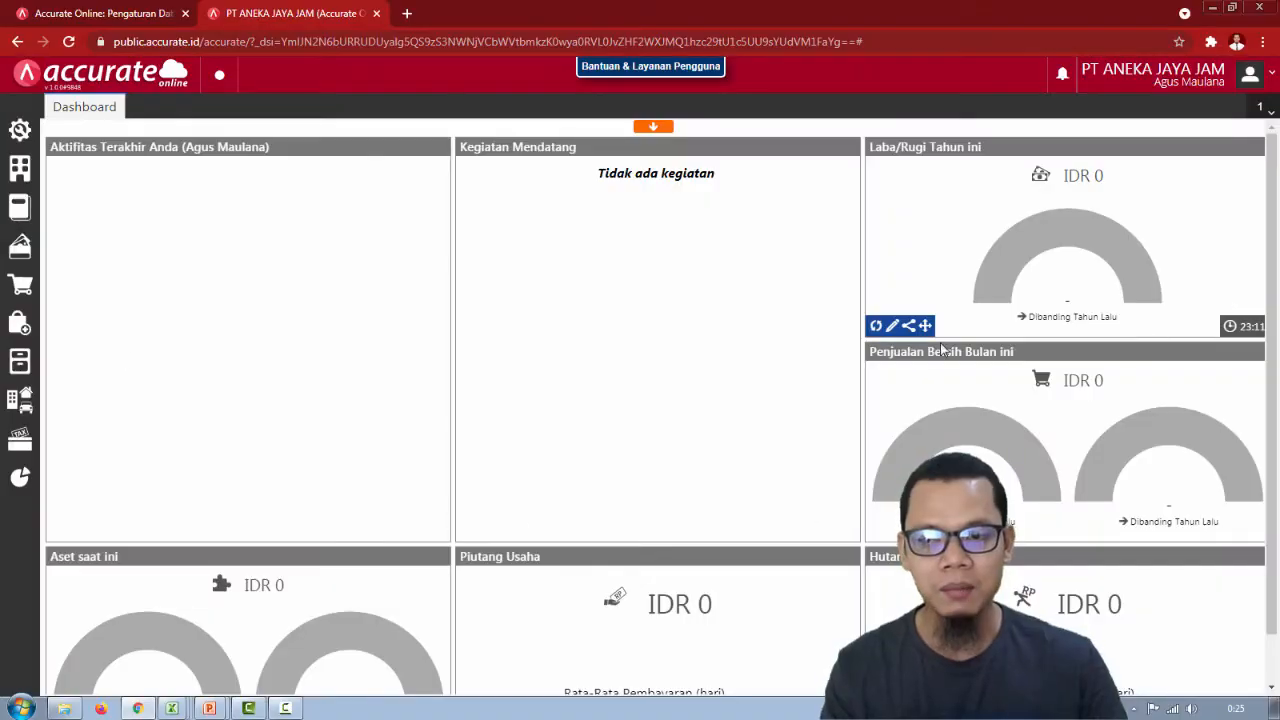
click(7, 330)
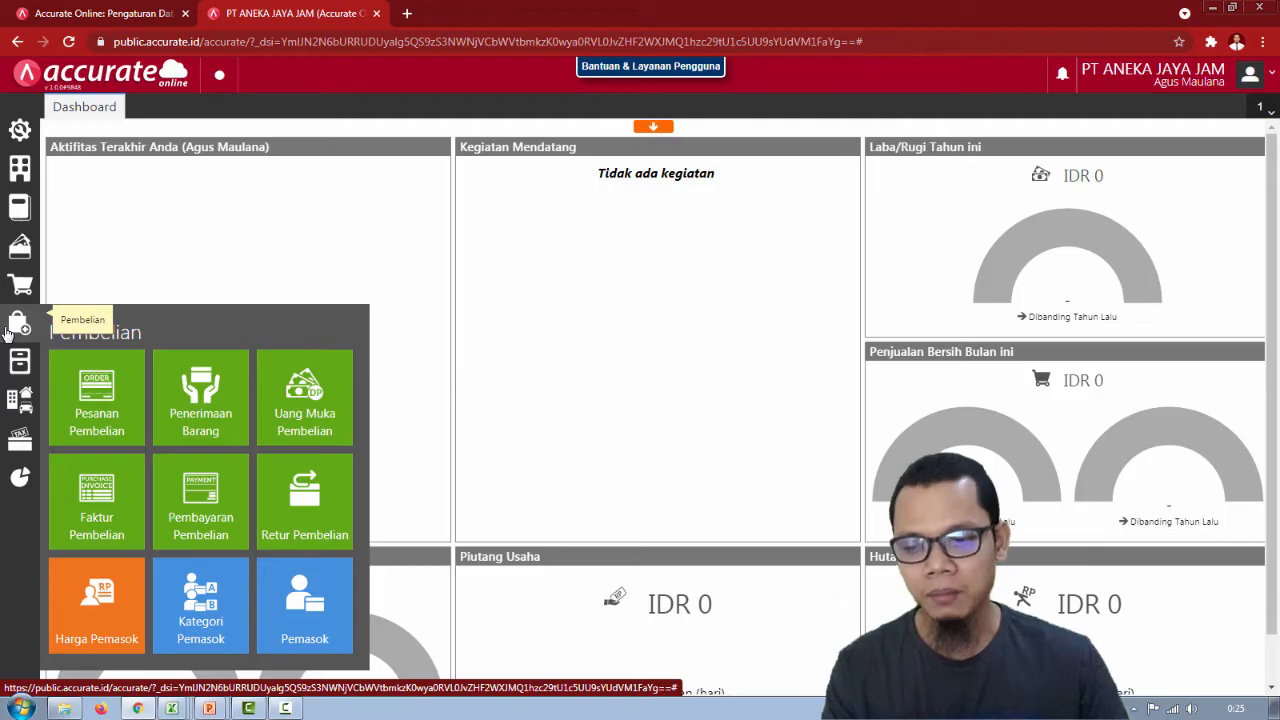
click(335, 503)
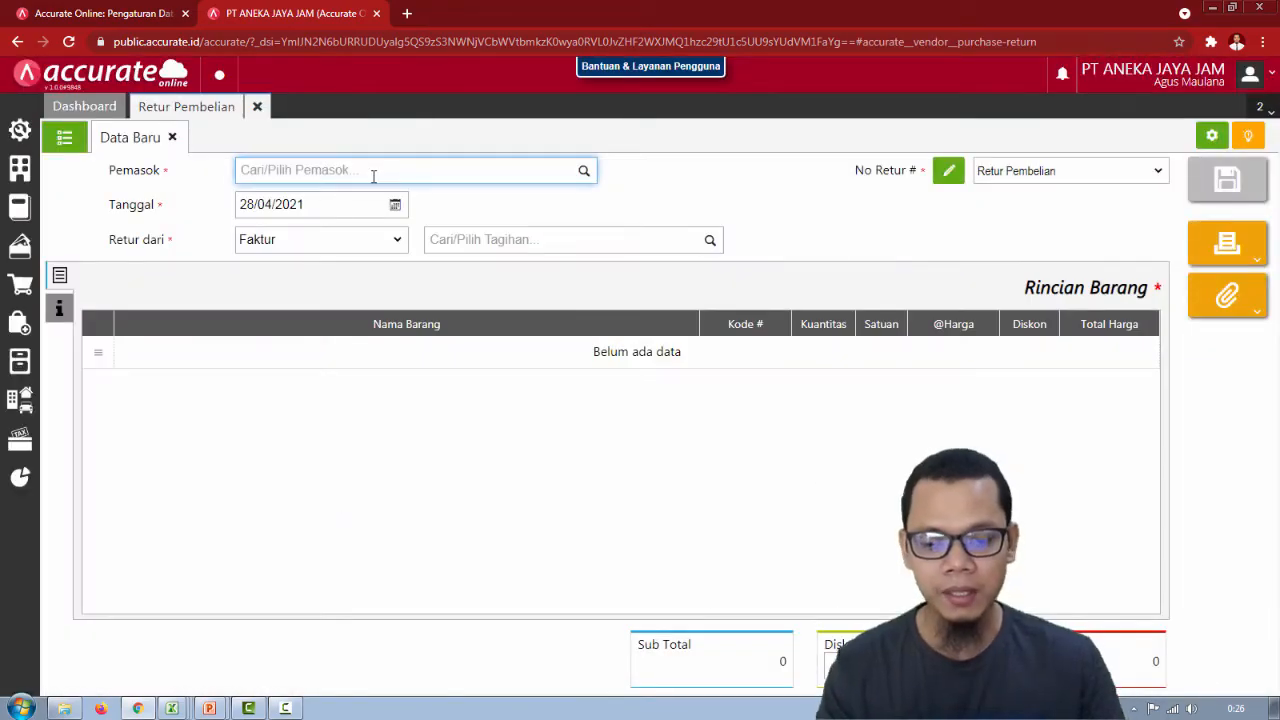
text(mata)
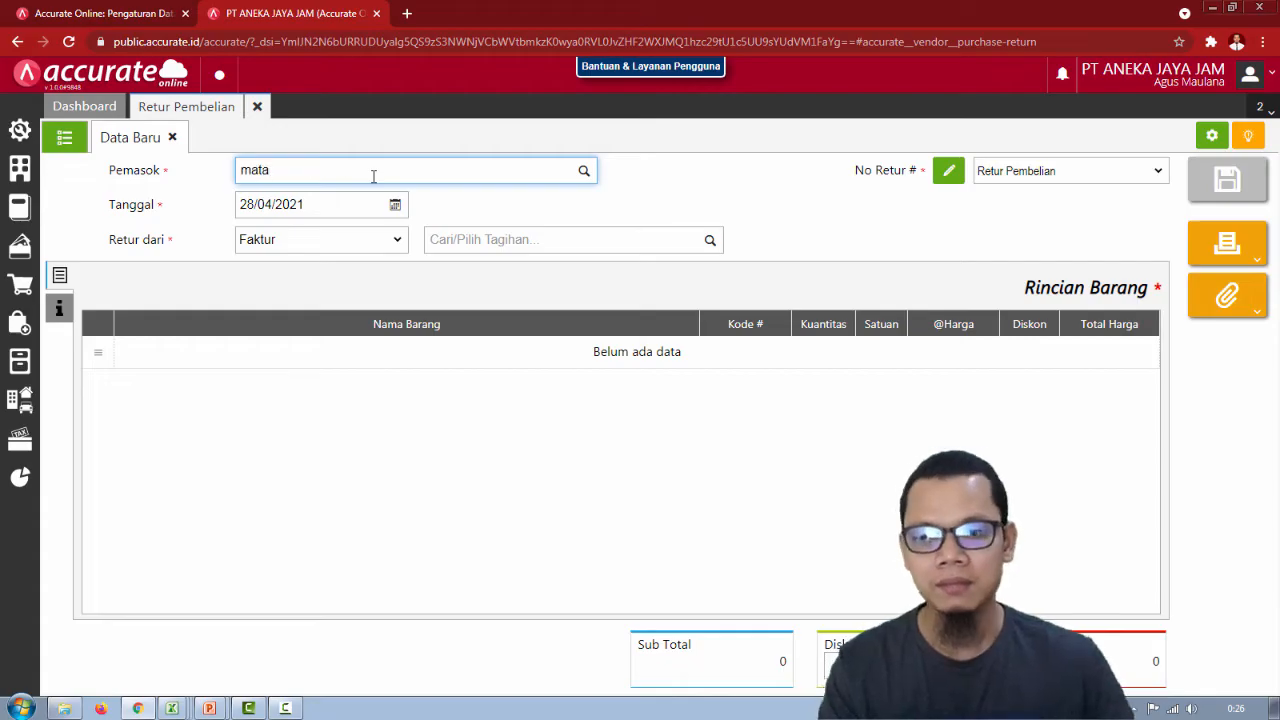
click(386, 198)
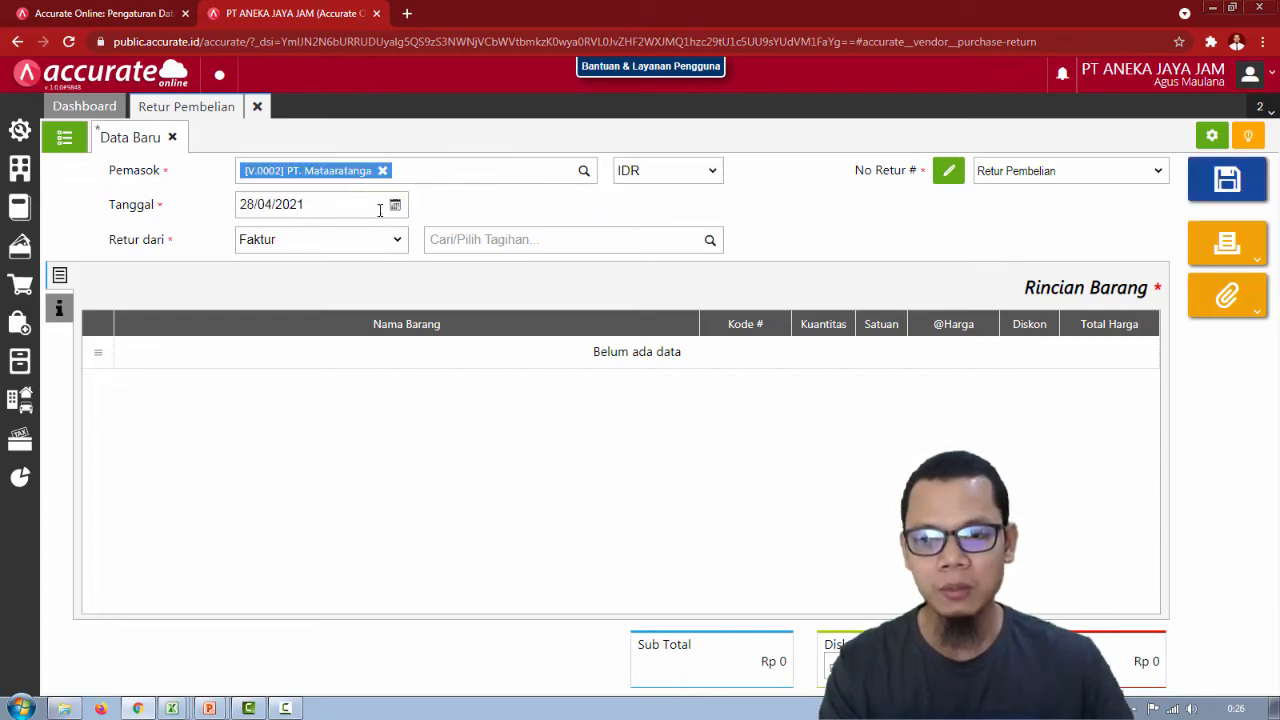
Date the purchase return 21/01/2021 after checking the case slide, and select Faktur-Jan/225 as the invoice being returned.
click(323, 206)
key(alt+Tab)
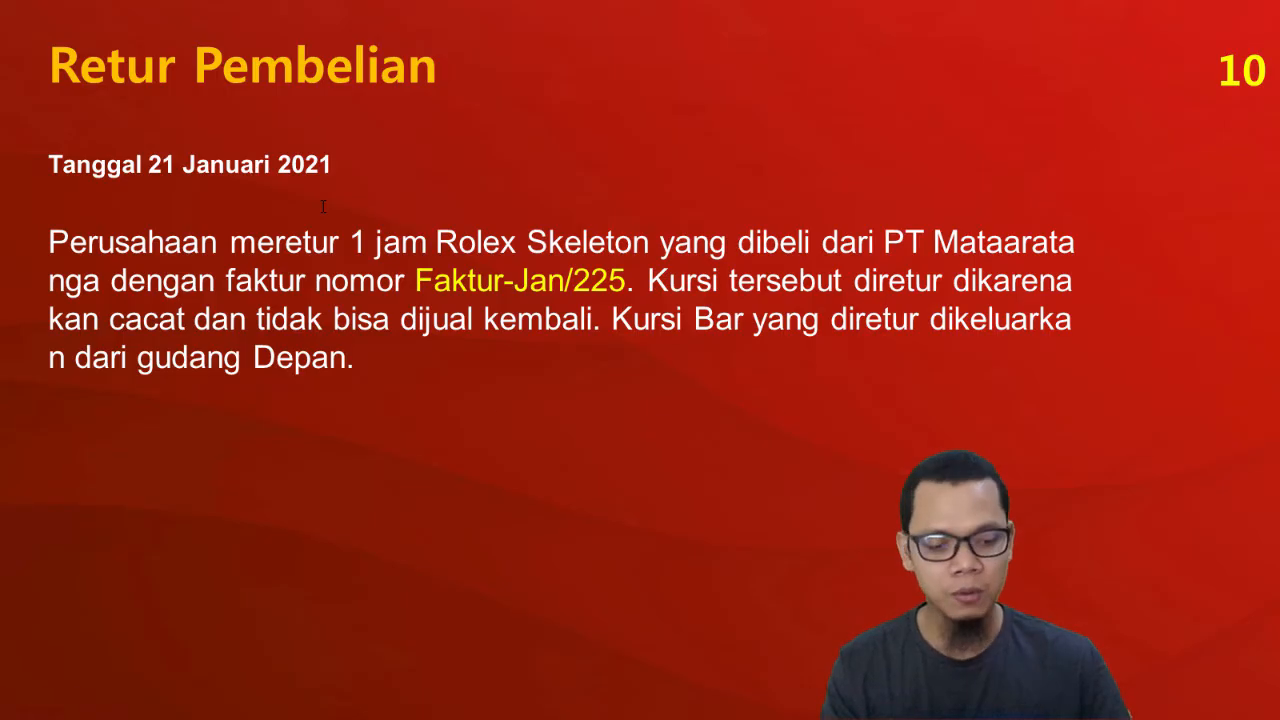
key(alt+Tab)
text(2)
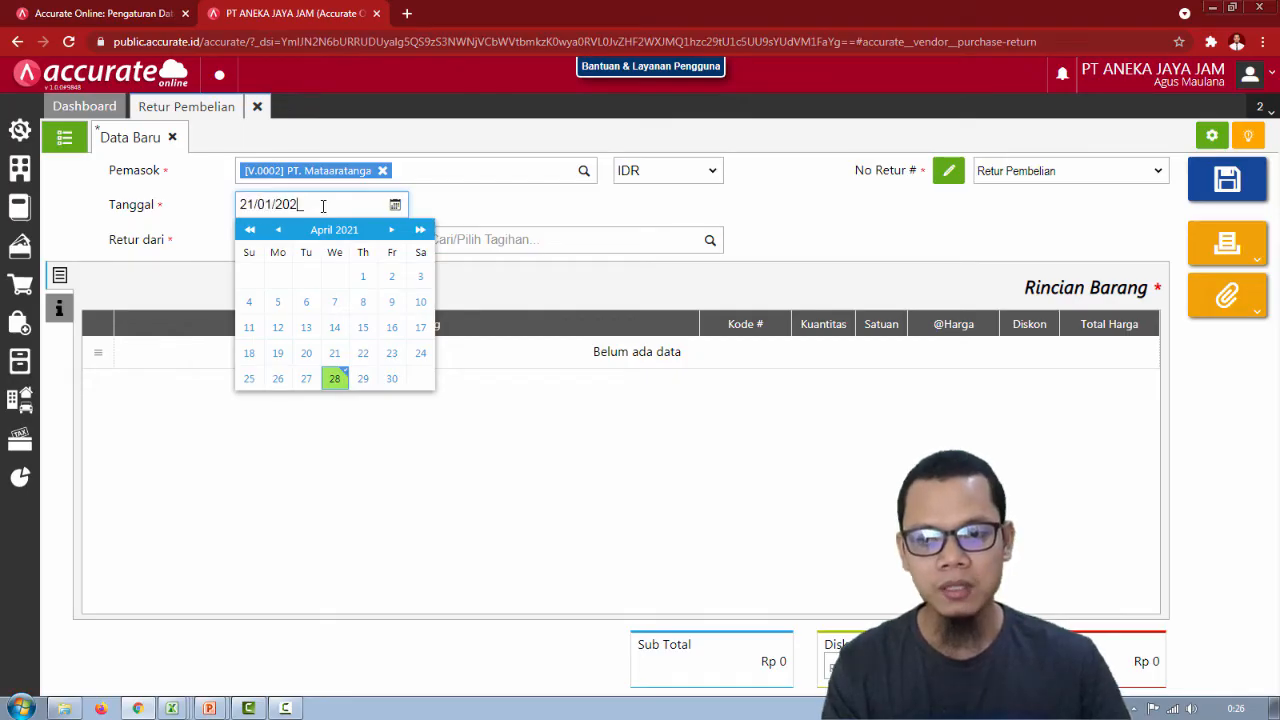
click(463, 219)
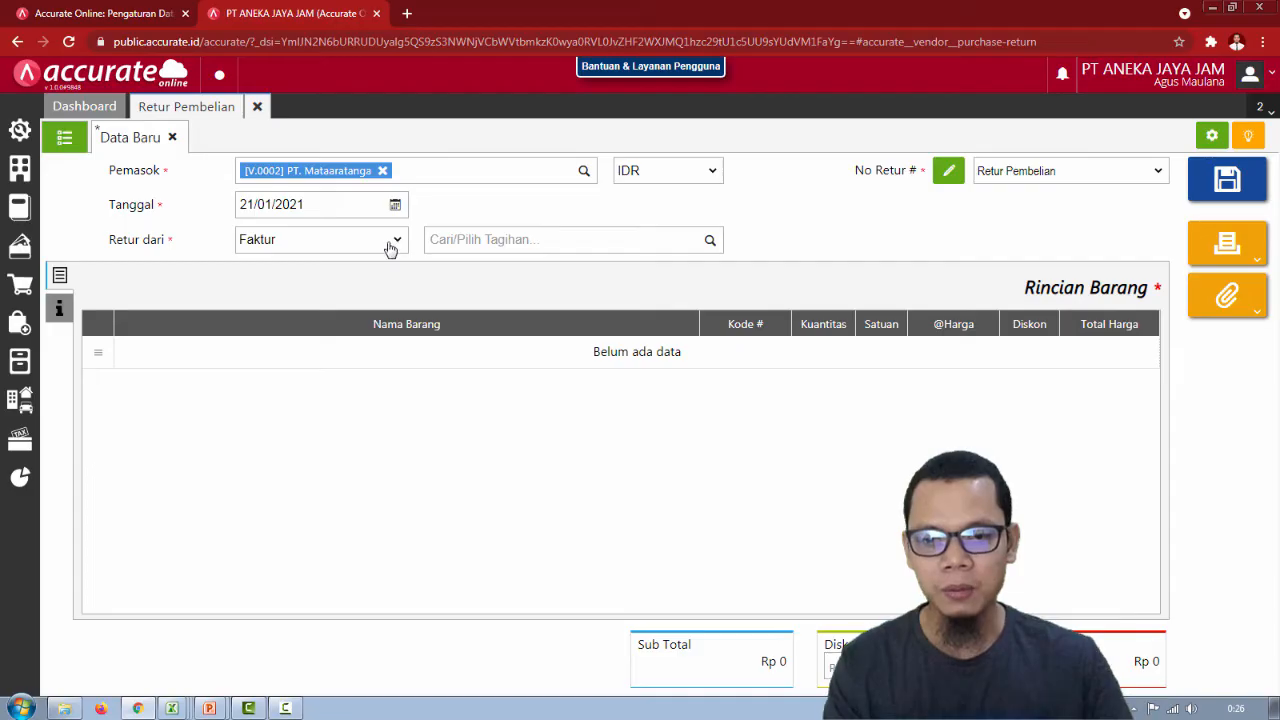
click(709, 241)
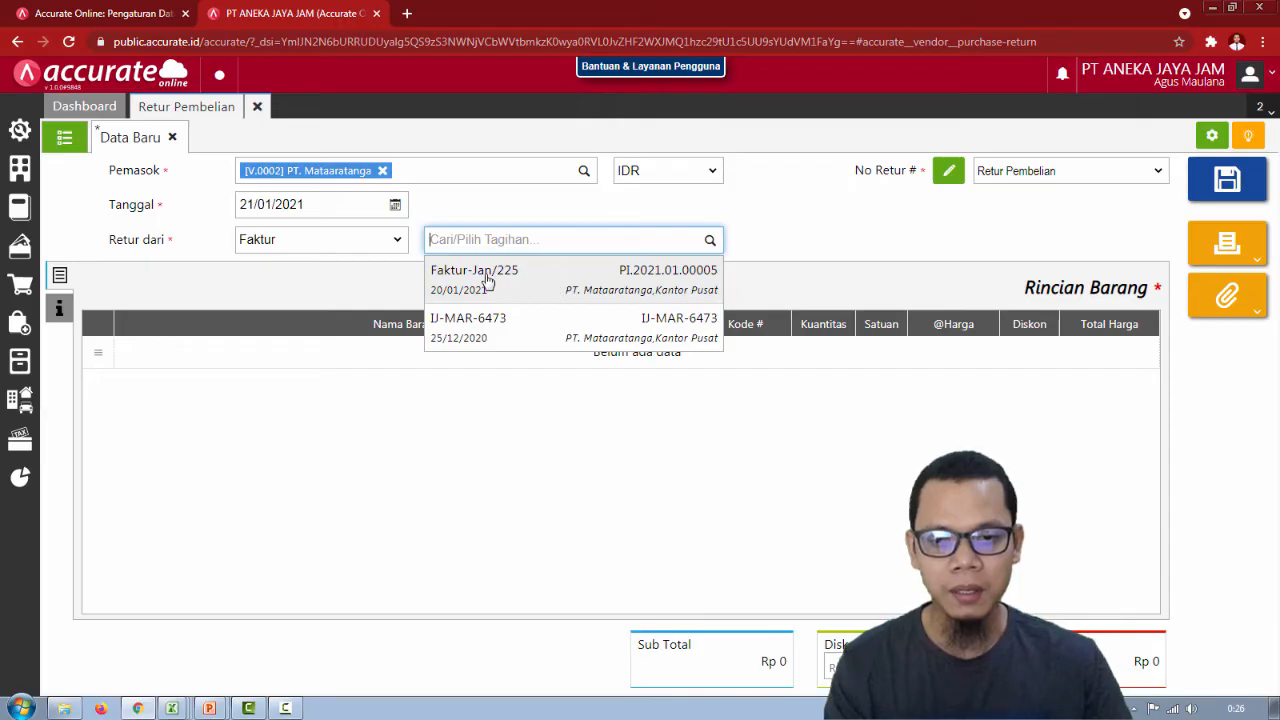
click(545, 285)
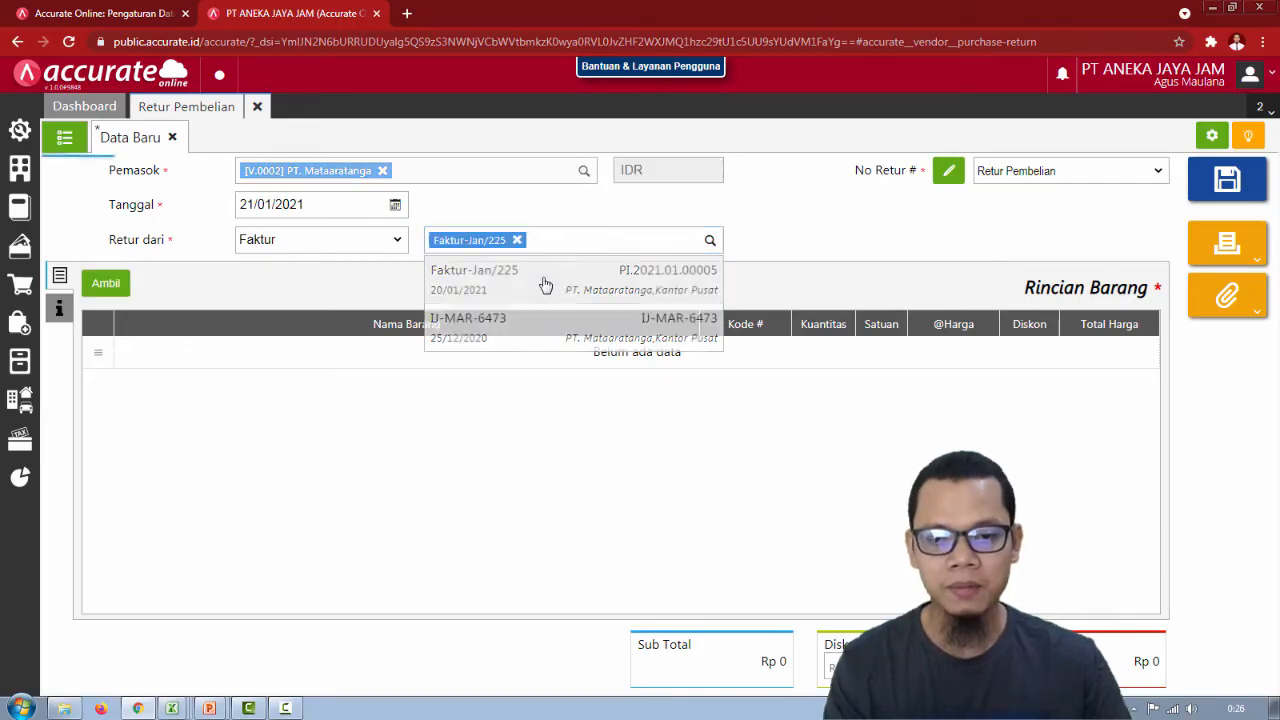
Take only the Rolex Skeleton line from the invoice into the return, excluding Quiksilver 5155 and Berrybenka Sophie Ciana.
click(104, 292)
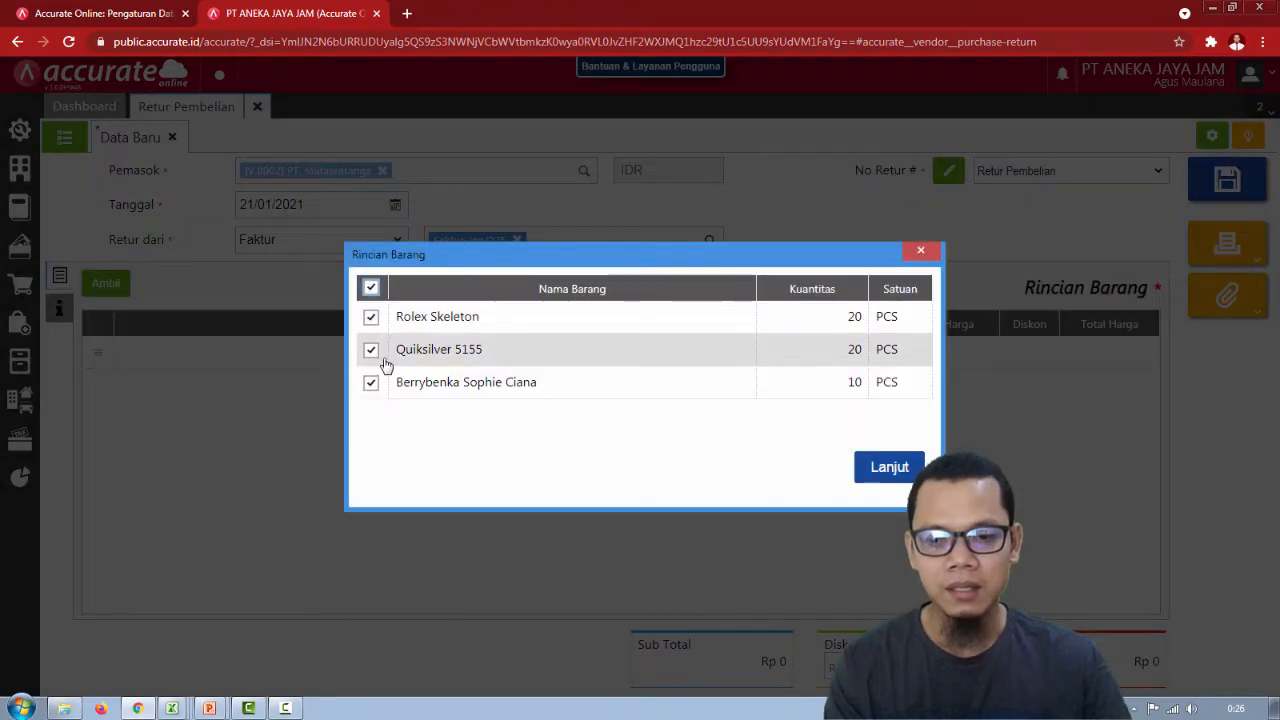
click(371, 349)
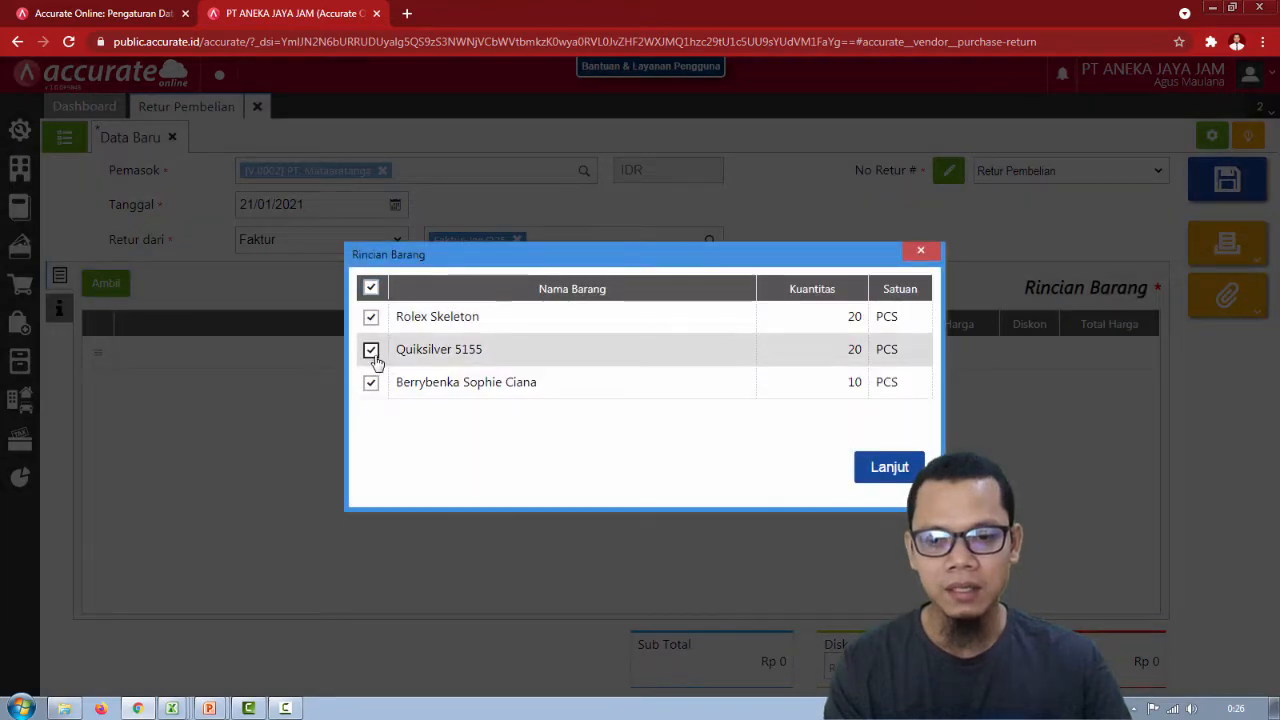
click(371, 382)
key(alt+Tab)
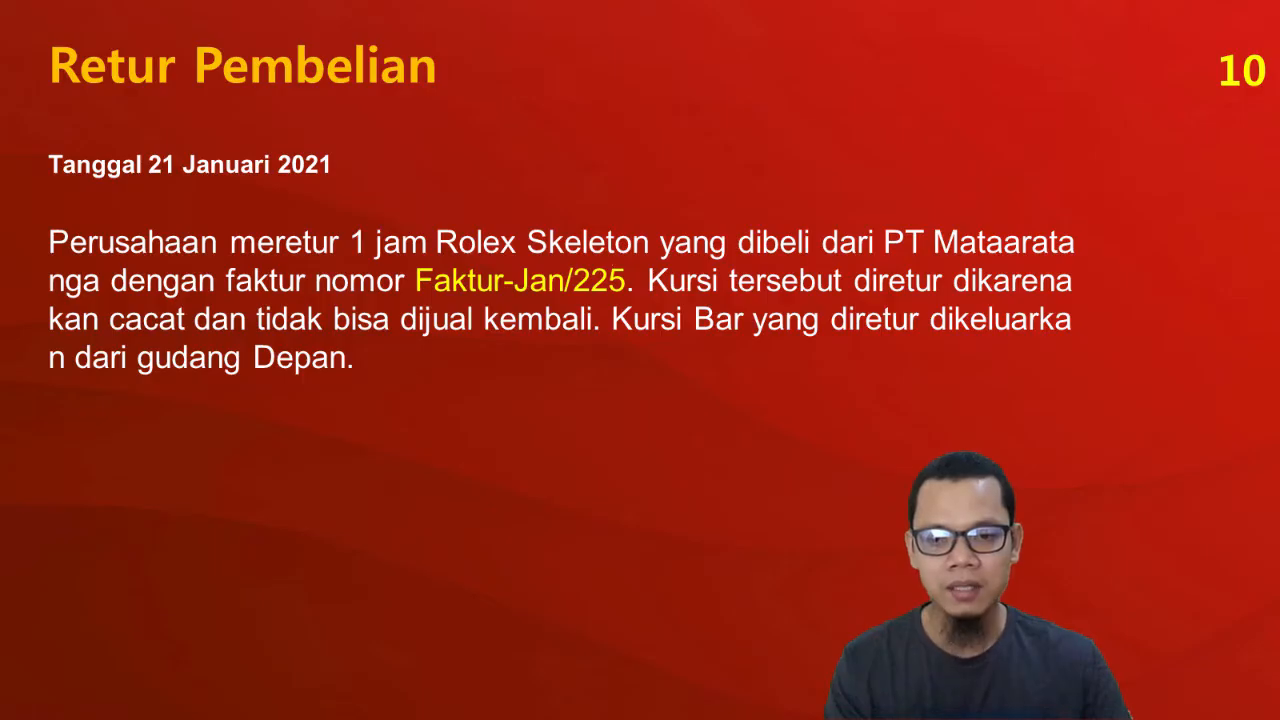
key(alt+Tab)
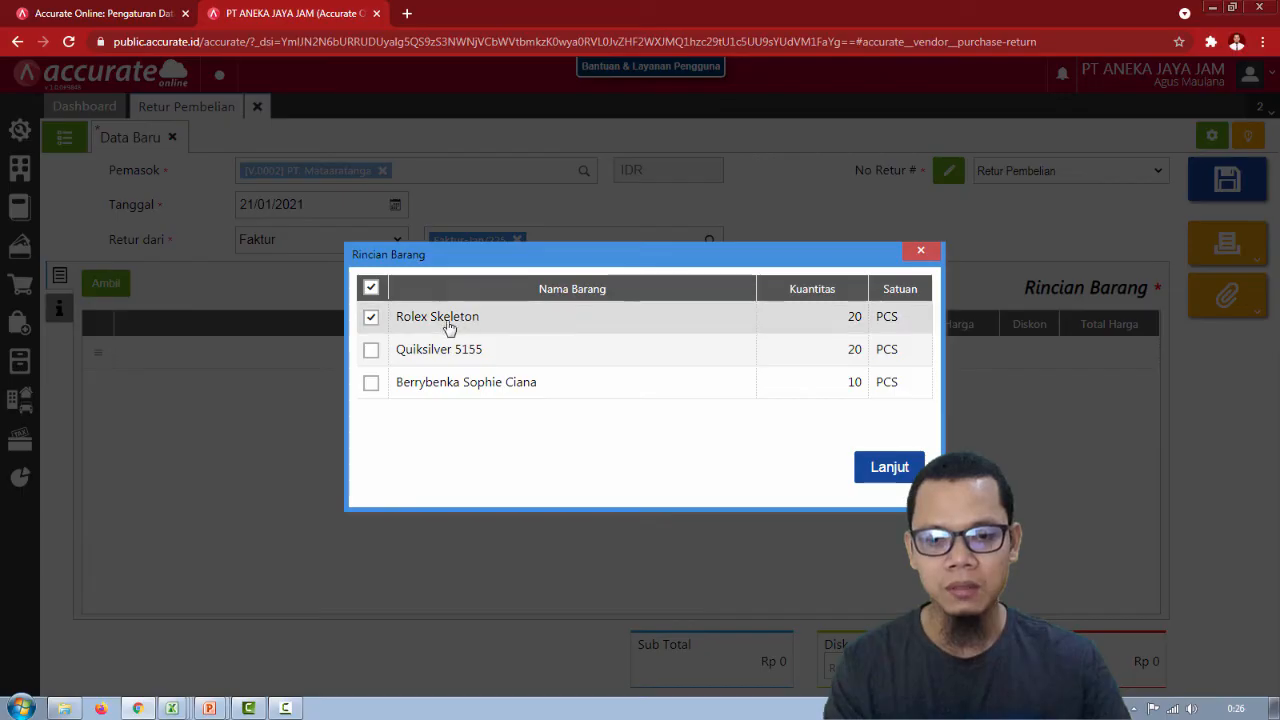
click(886, 468)
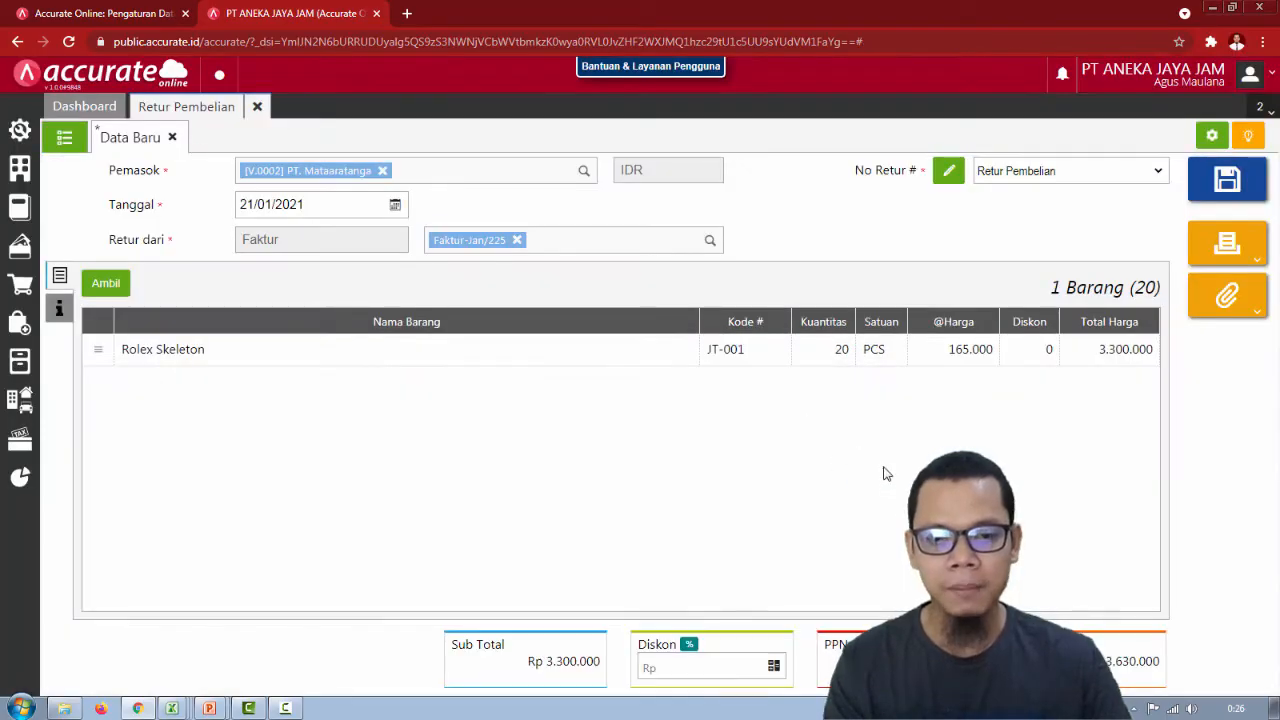
Set the Rolex Skeleton return quantity to 1 and save the purchase return.
click(834, 354)
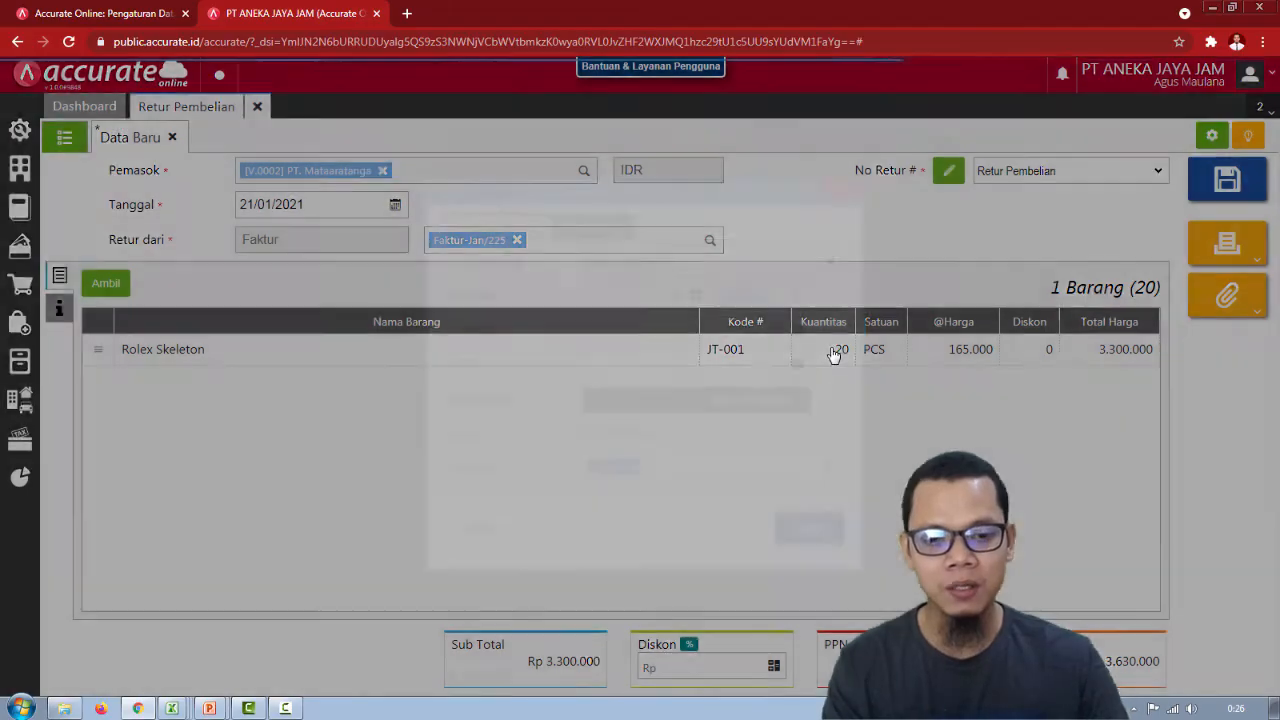
text(1)
click(812, 528)
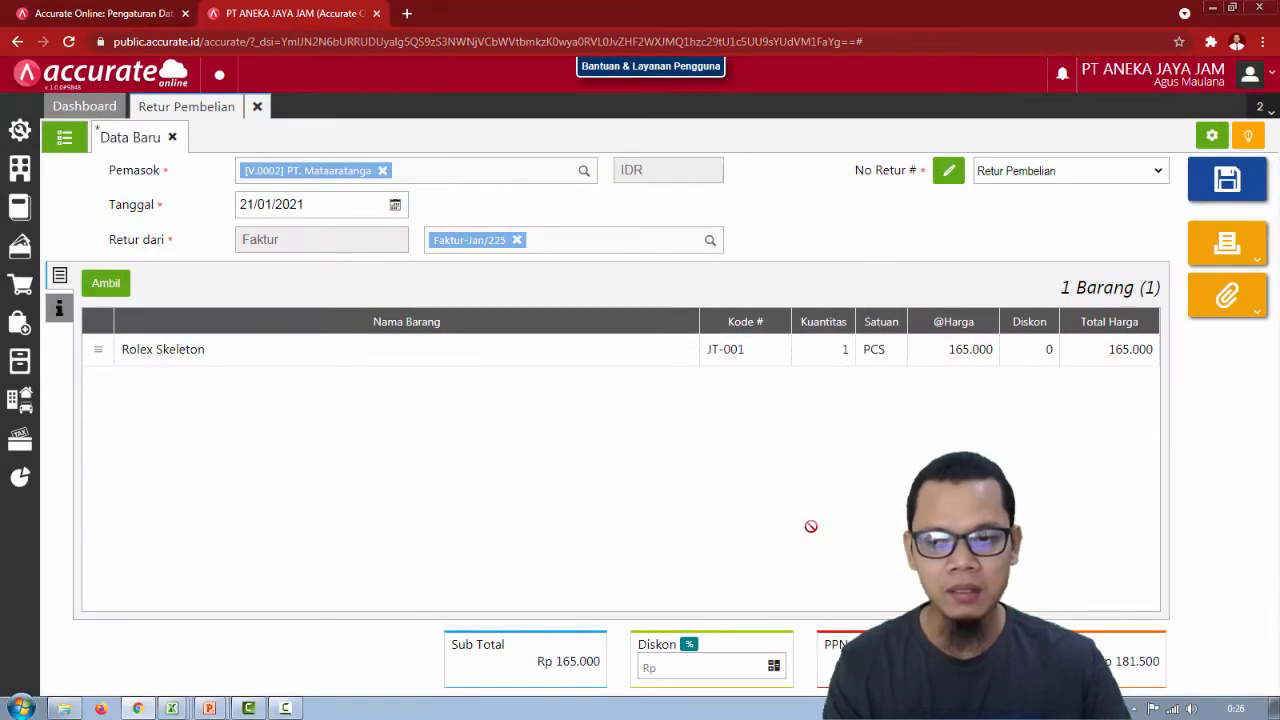
click(1230, 185)
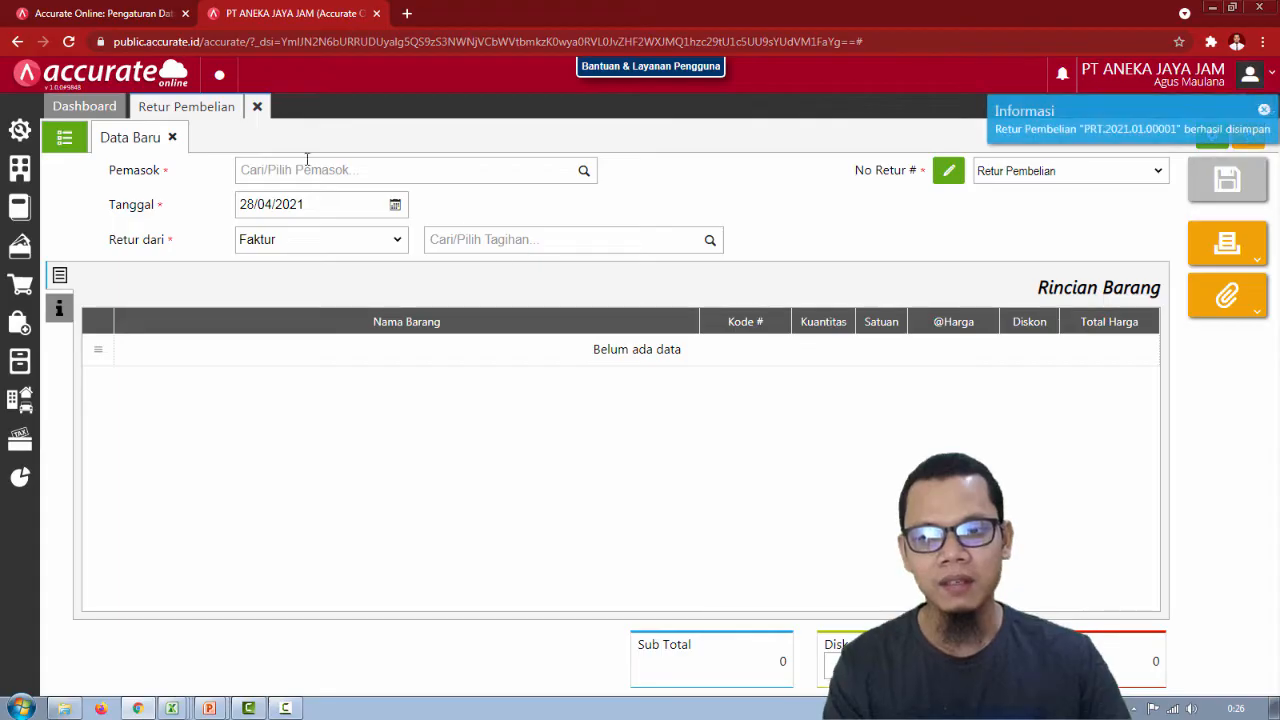
Close the Retur Pembelian module, switch back to the case presentation and advance to the next case.
click(257, 106)
key(alt+Tab)
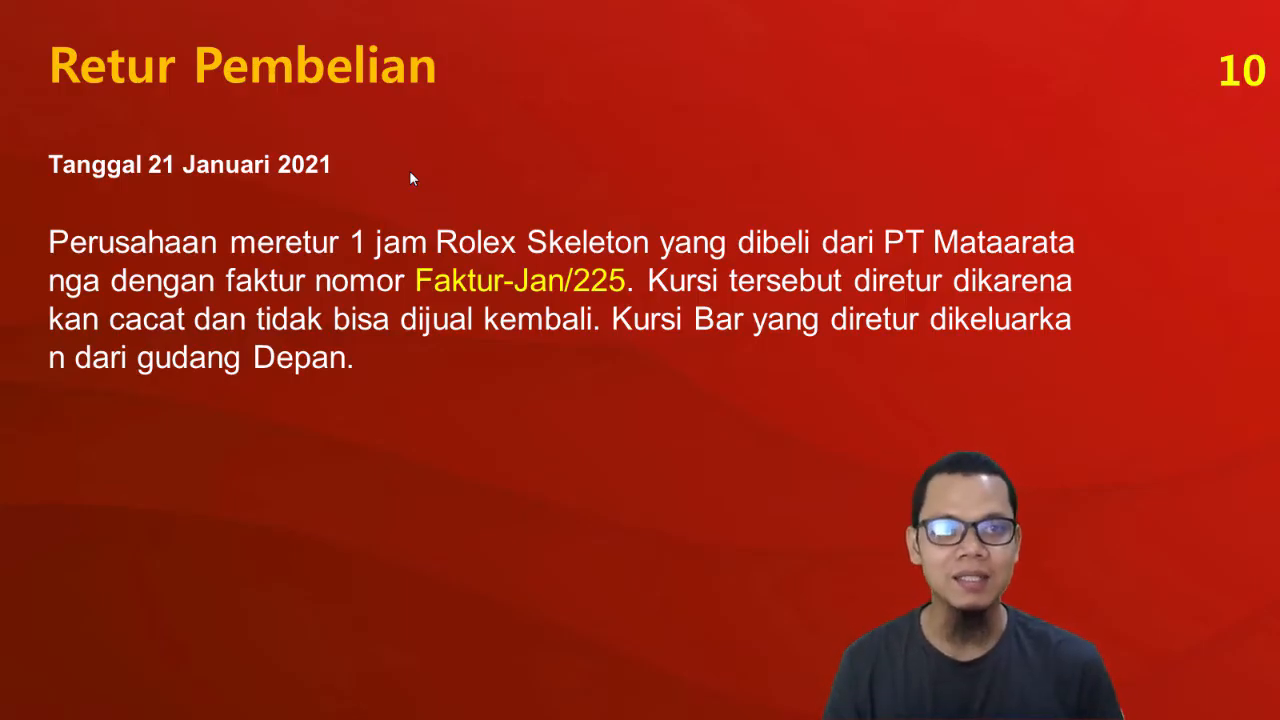
key(Right)
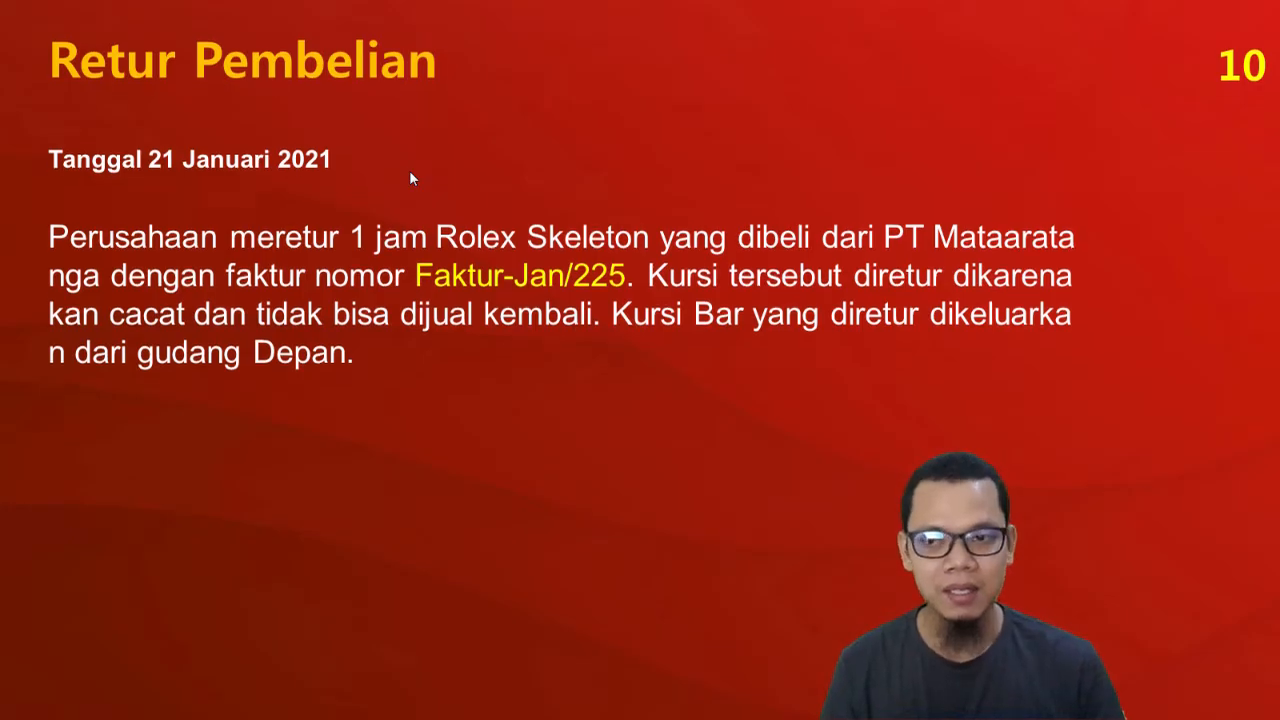
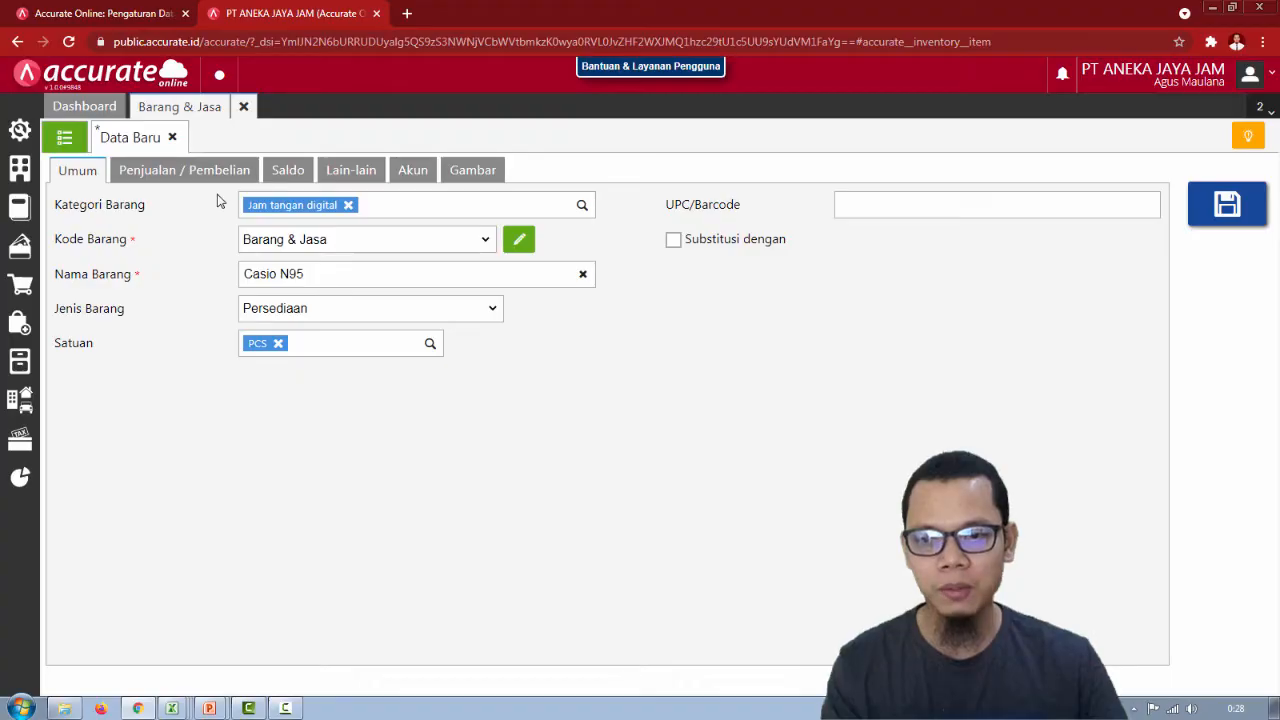
Set the default selling price (Def. Hrg. Jual Satuan #1) of the new item Casio N95 to 275.000 per PCS.
click(213, 174)
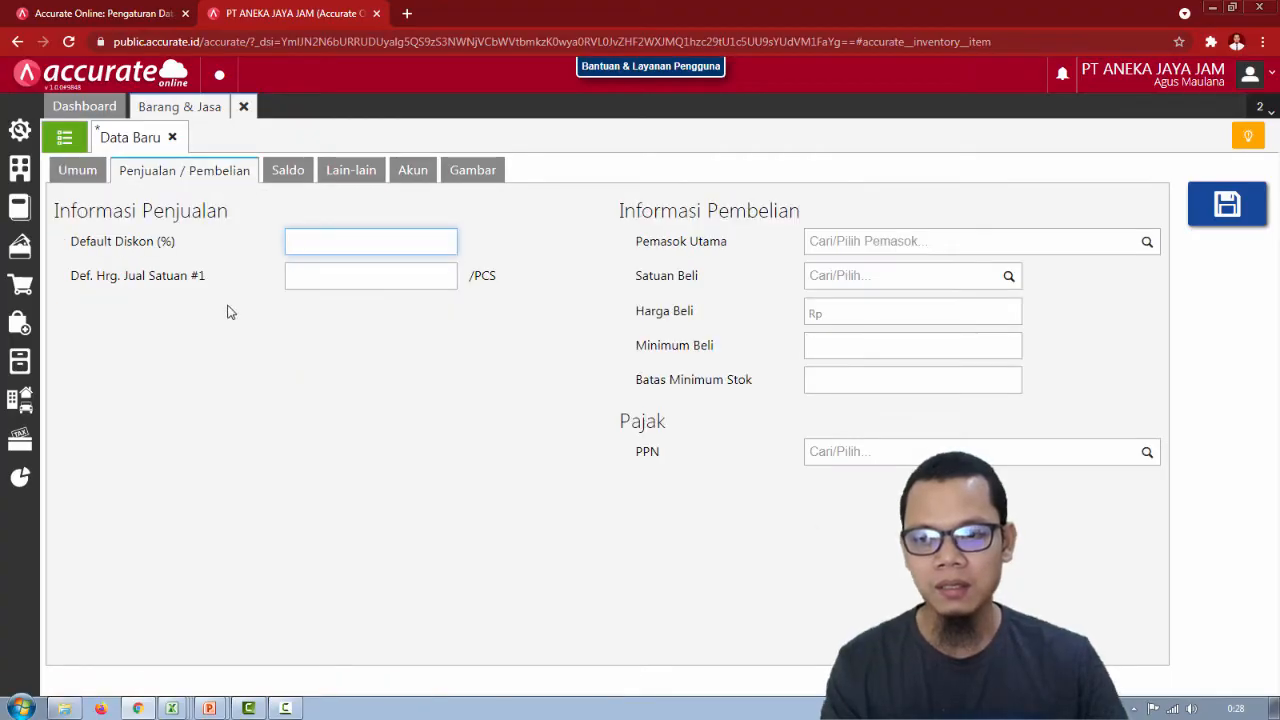
click(315, 276)
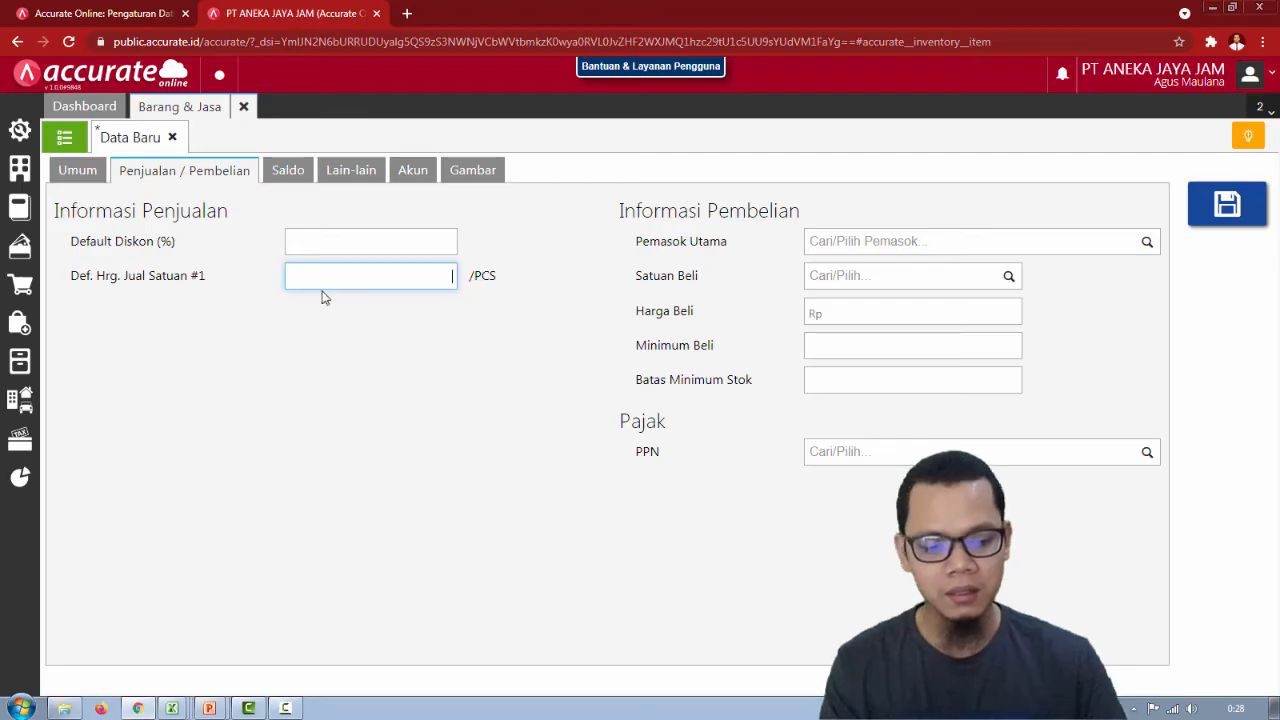
text(275.000)
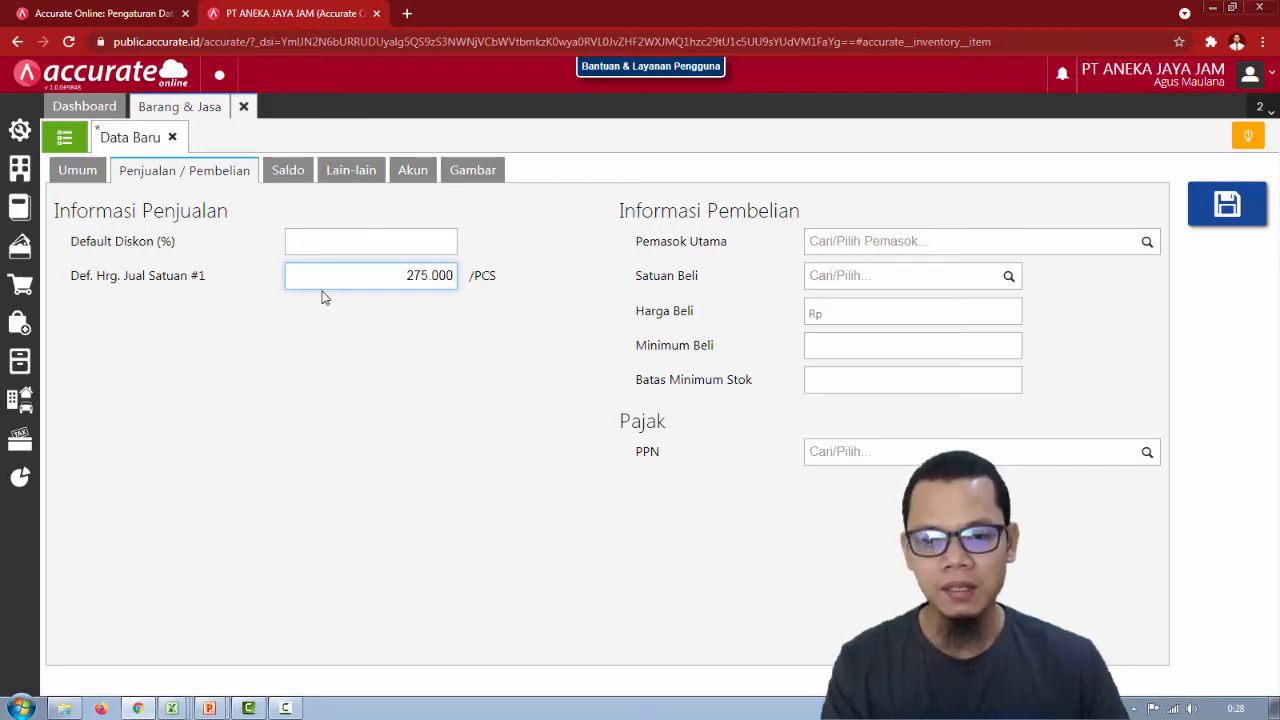
click(345, 355)
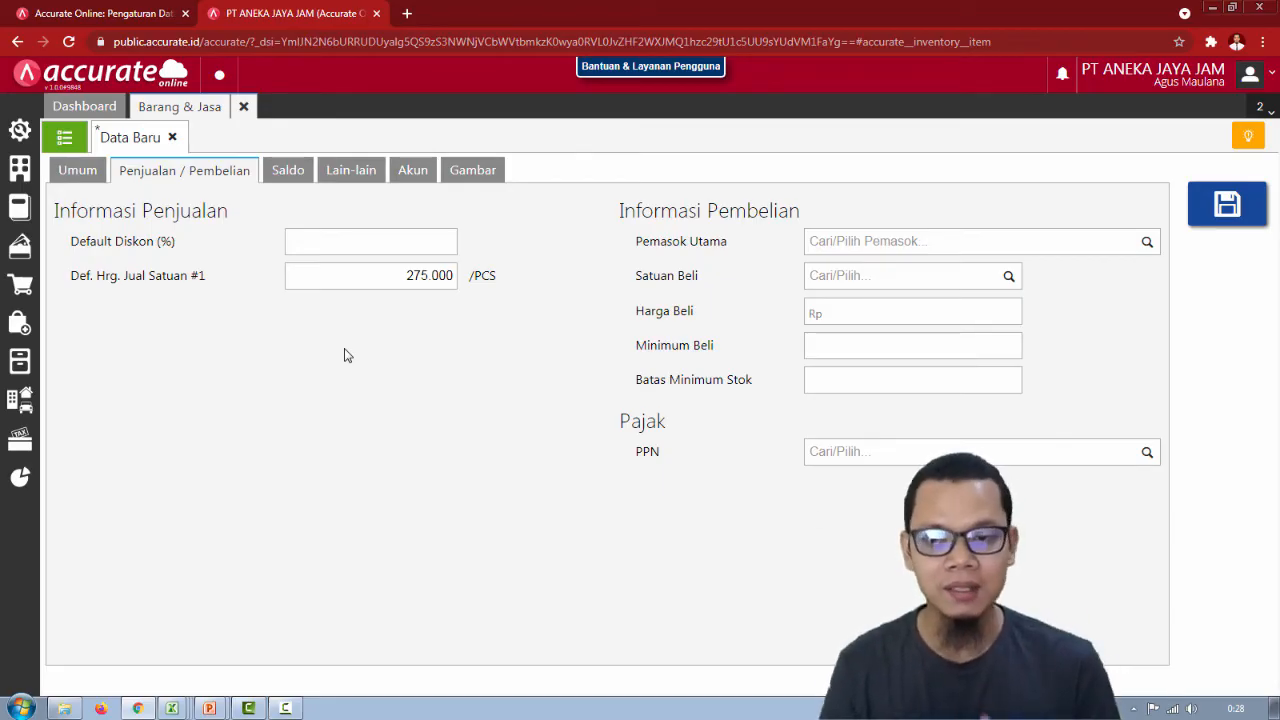
Check the tax in the case slide and assign Pajak Pertambahan Nilai as the Casio N95 item's PPN.
key(alt+Tab)
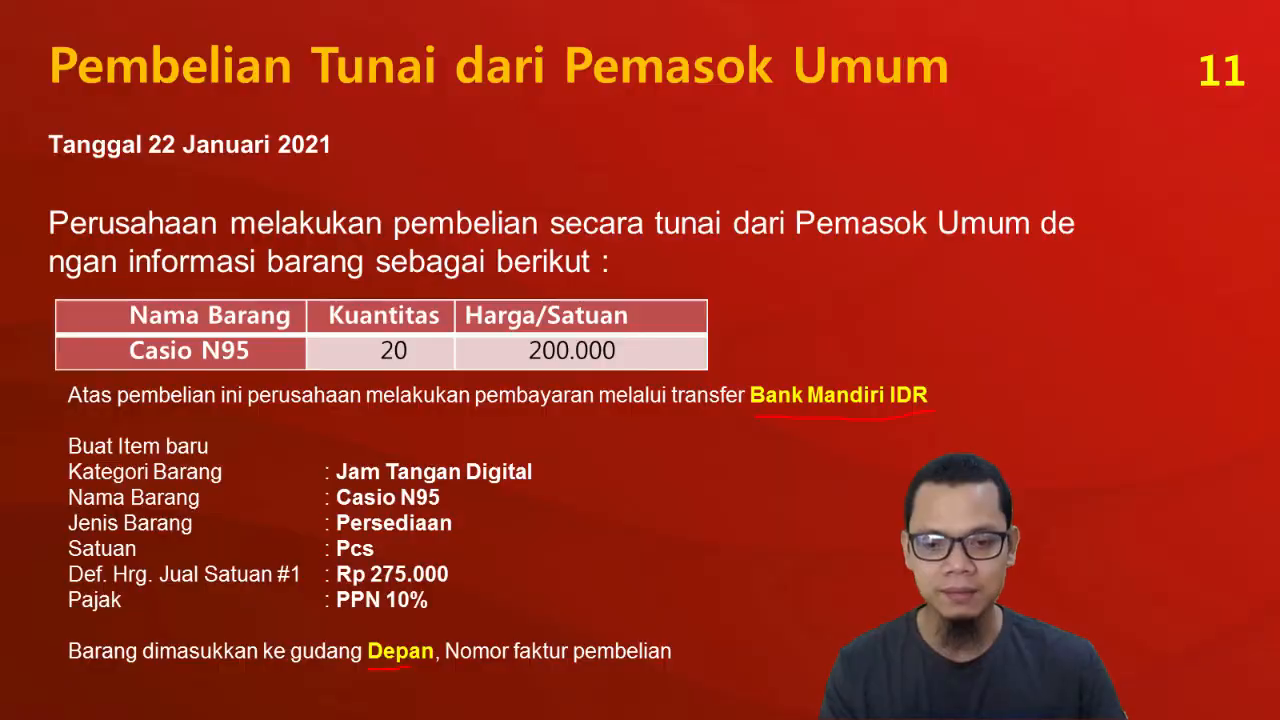
key(alt+Tab)
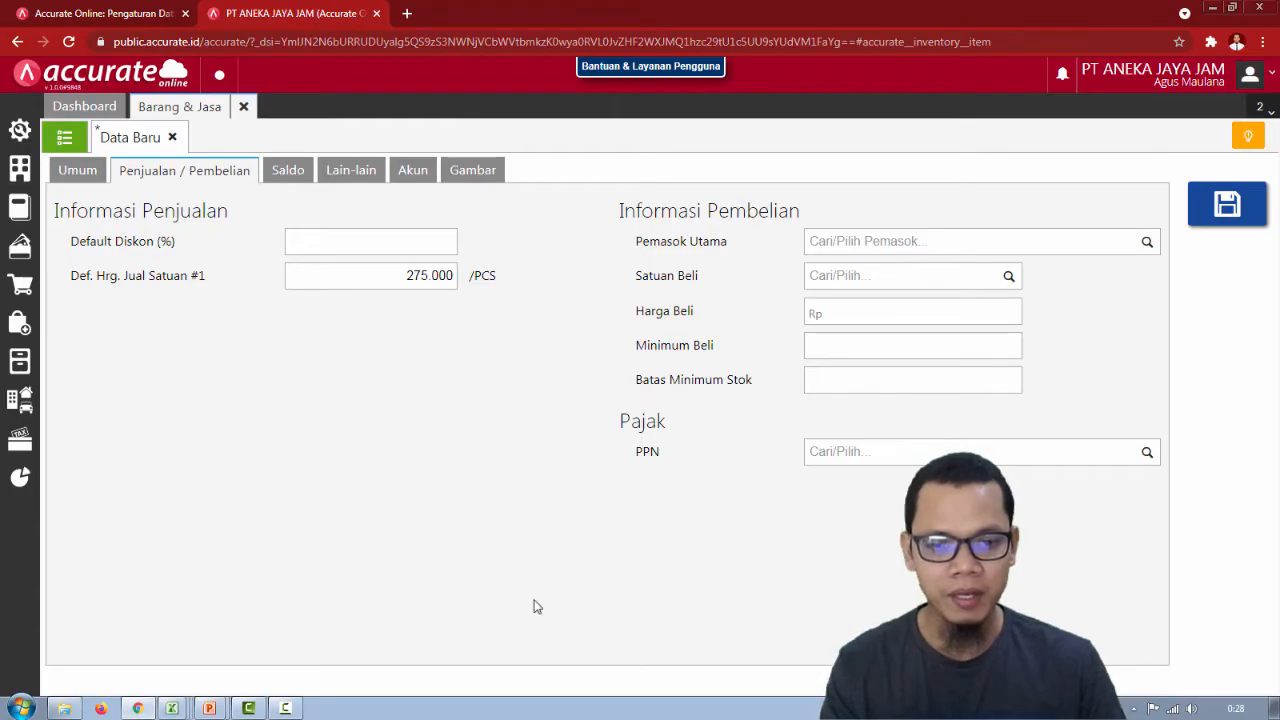
click(1137, 452)
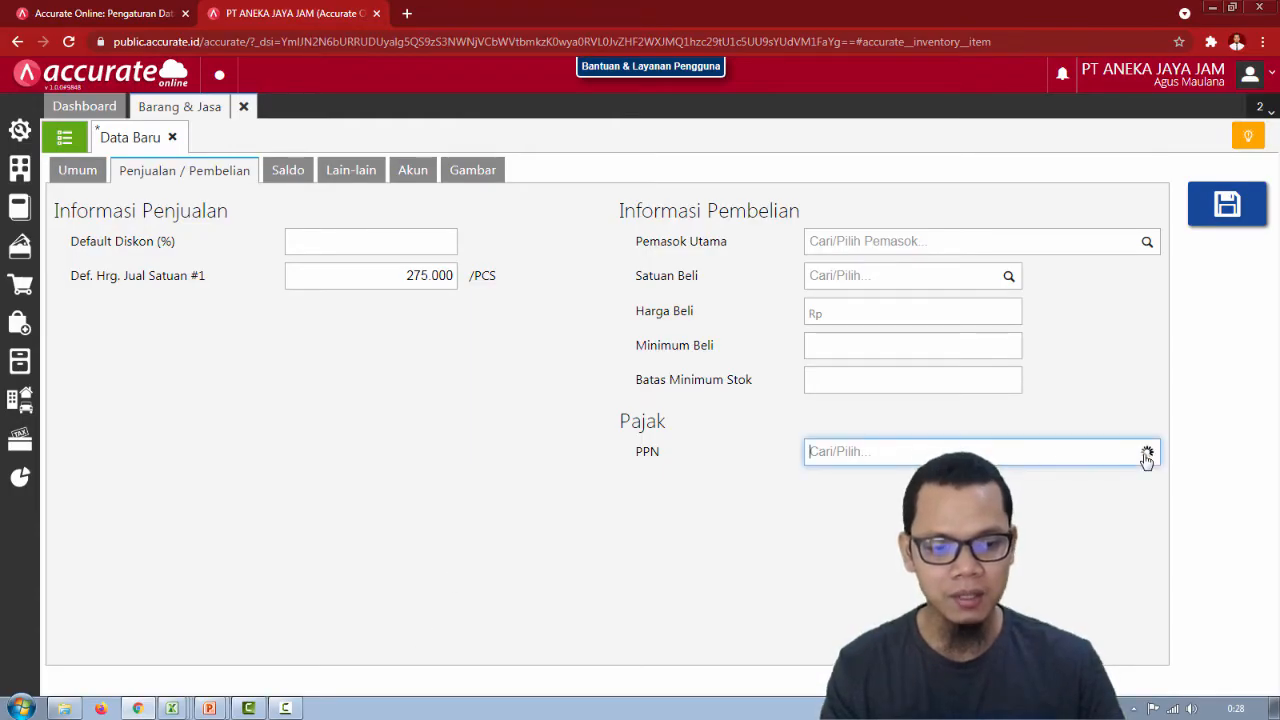
click(1025, 490)
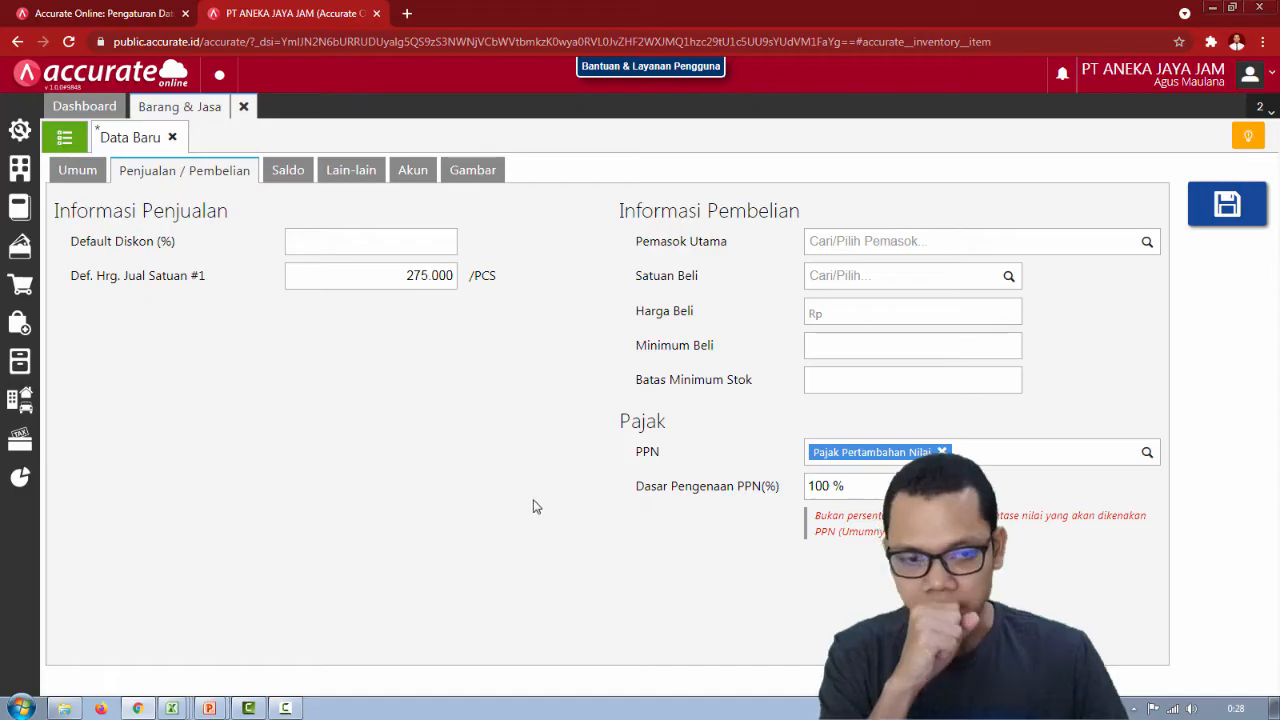
Return to the item's general data, save the Casio N95 item and close the Barang & Jasa module.
click(78, 172)
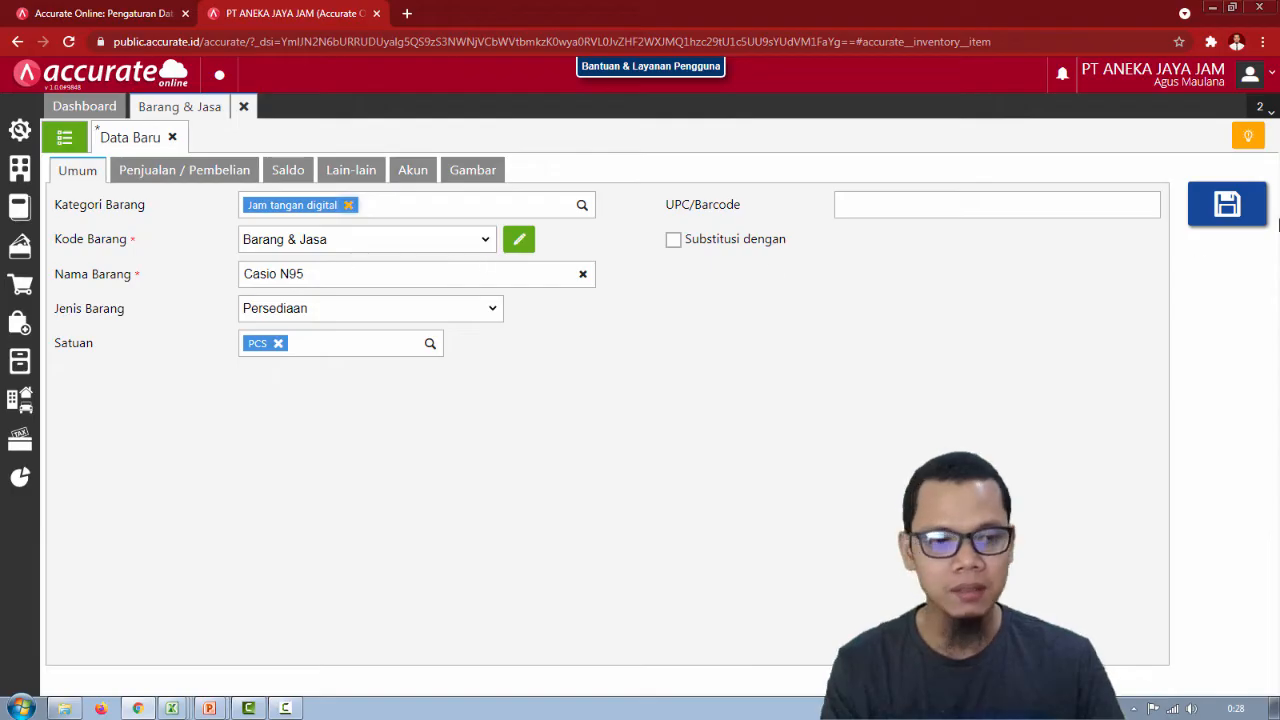
click(1227, 205)
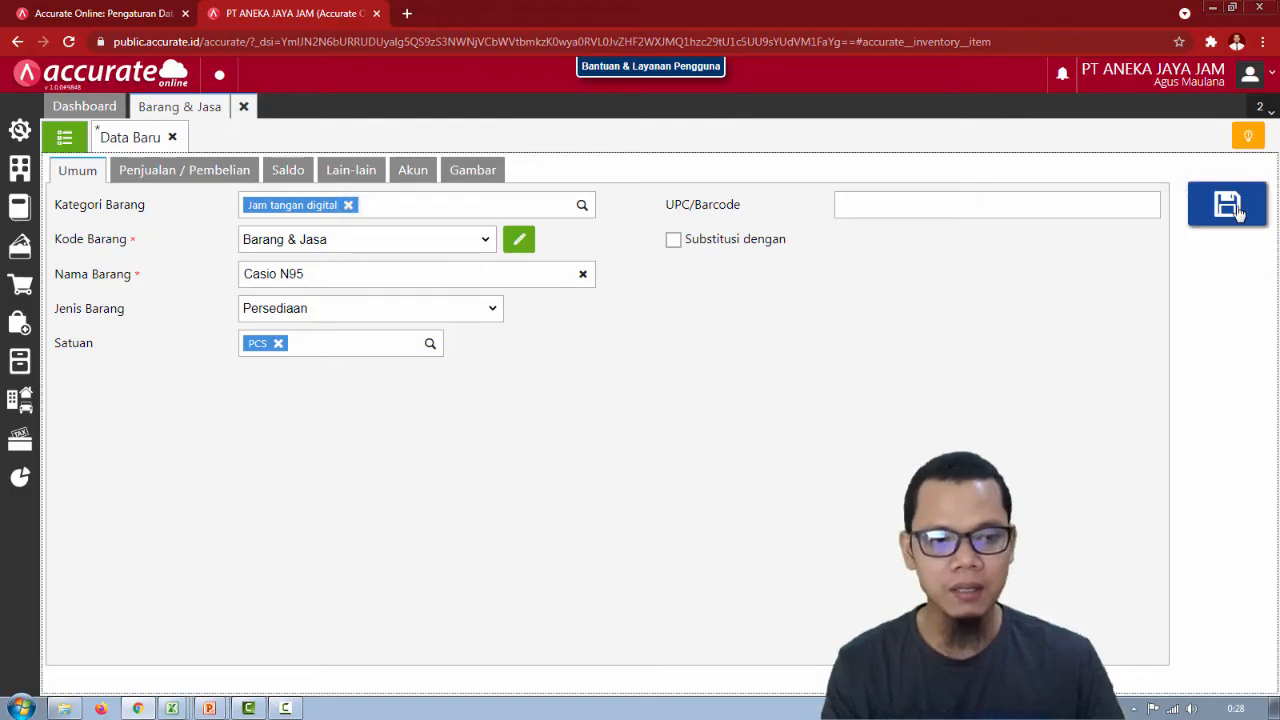
click(244, 107)
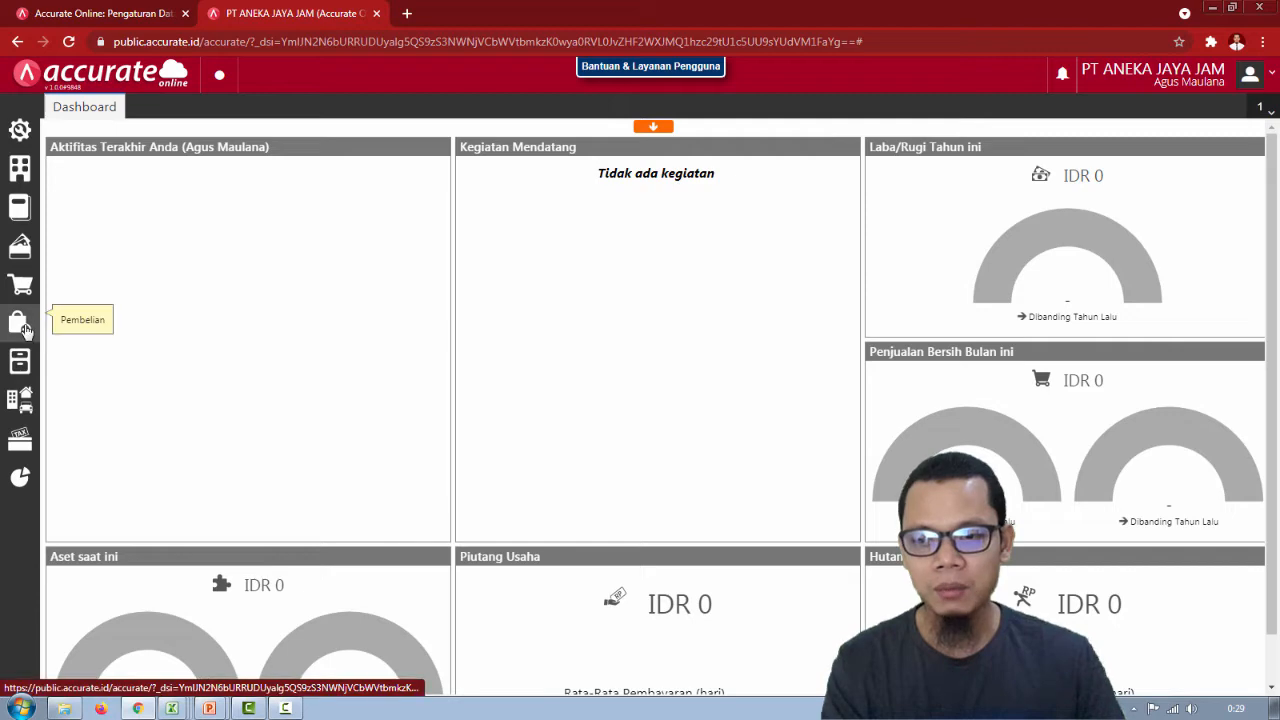
Open a new purchase invoice (Faktur Pembelian) and choose Pemasok Umum as its supplier.
click(22, 324)
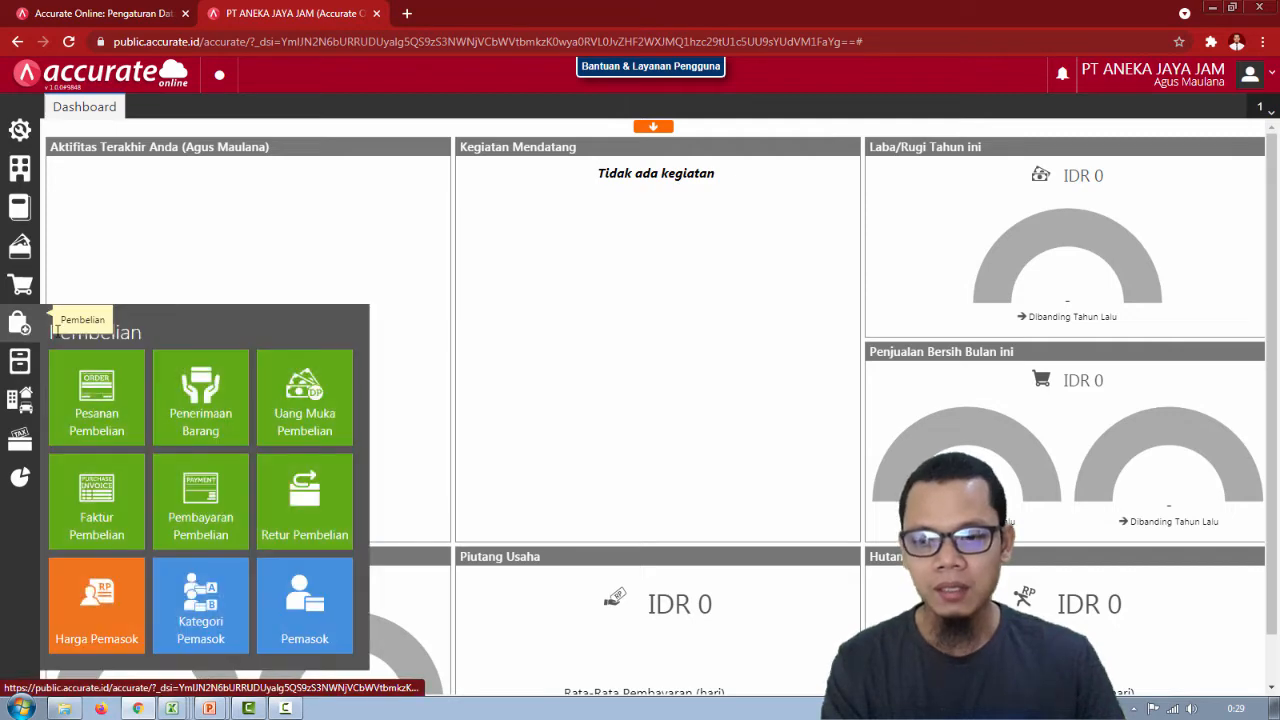
click(107, 500)
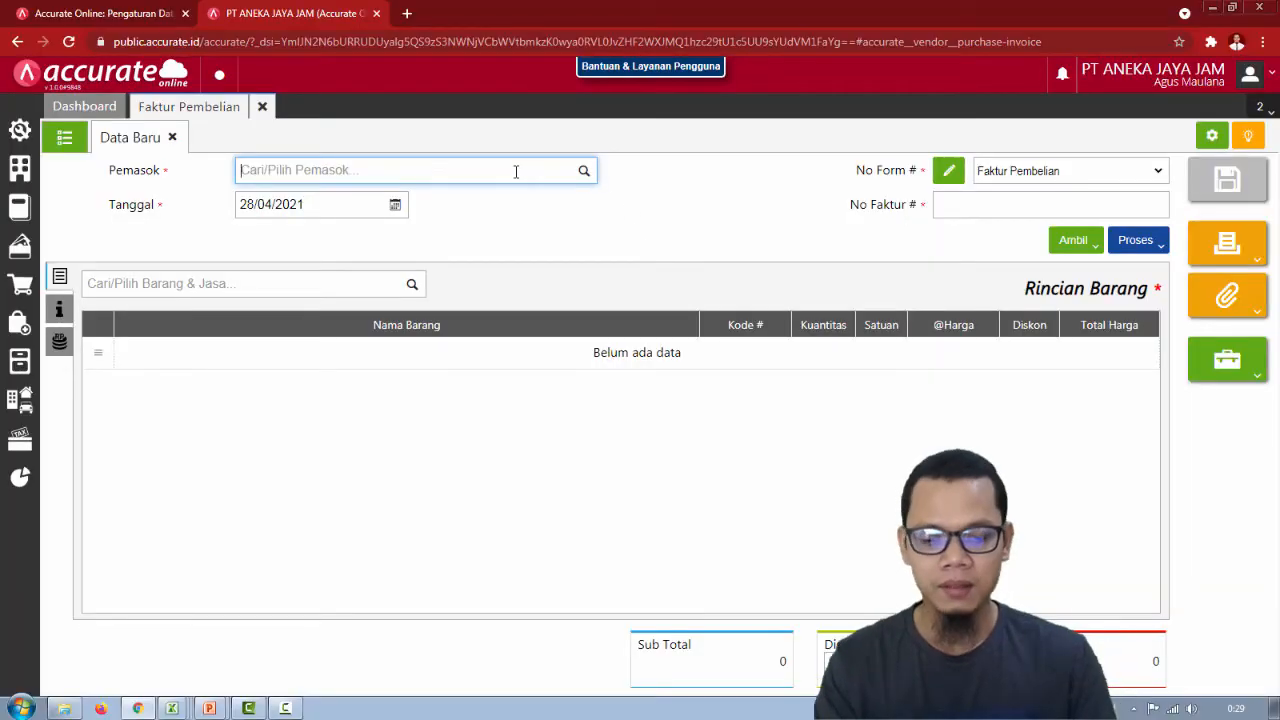
text(pemasok)
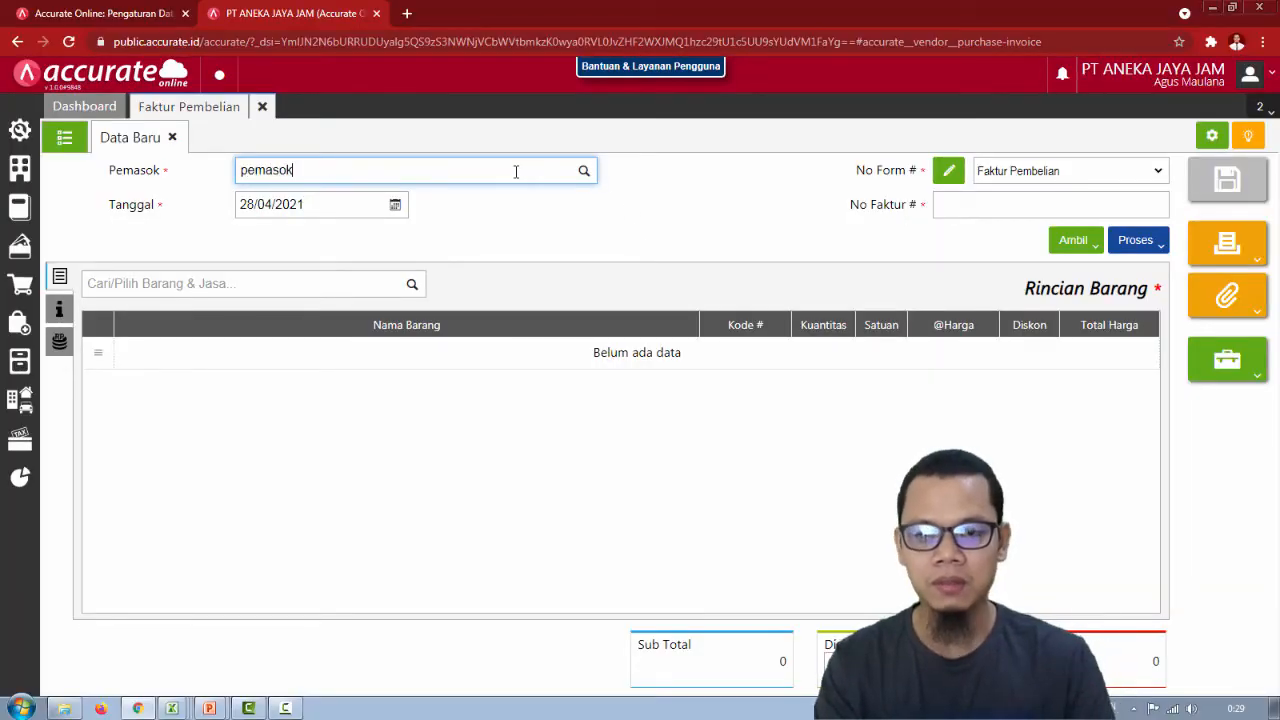
click(449, 208)
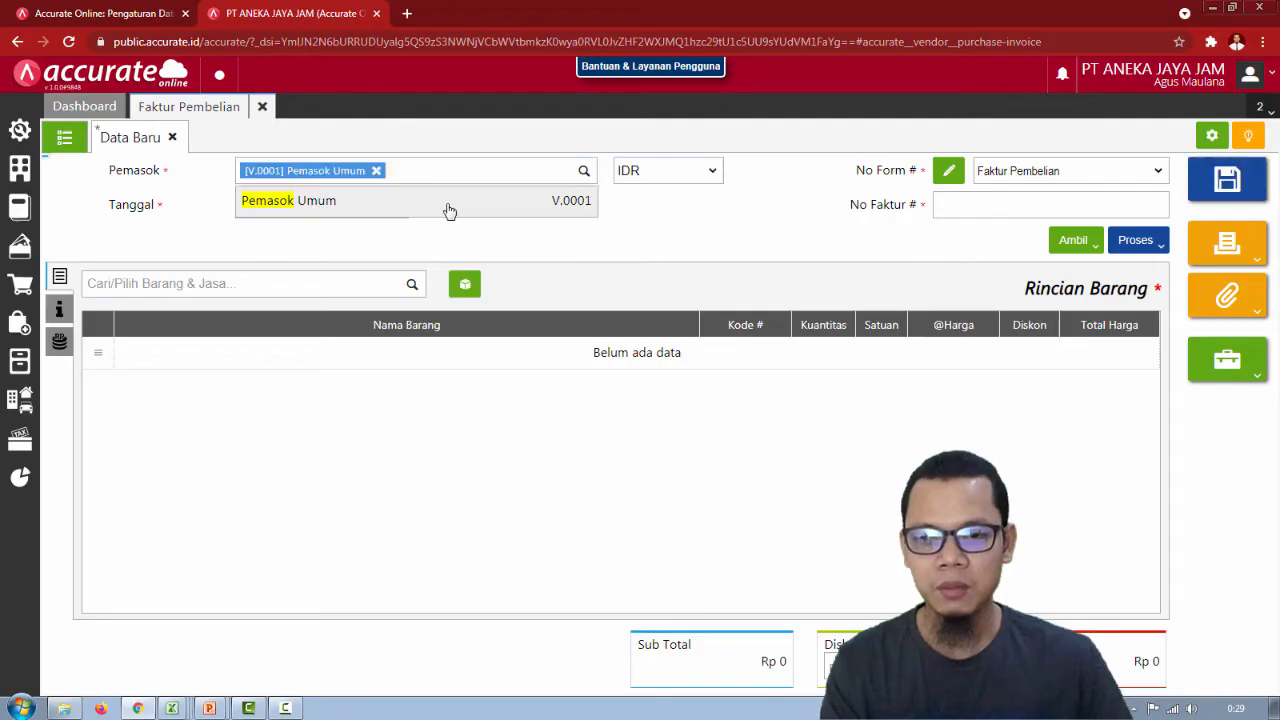
Set the invoice date to 22/01/2021 and No Faktur to 1001201, checking the details against the case slide.
click(320, 206)
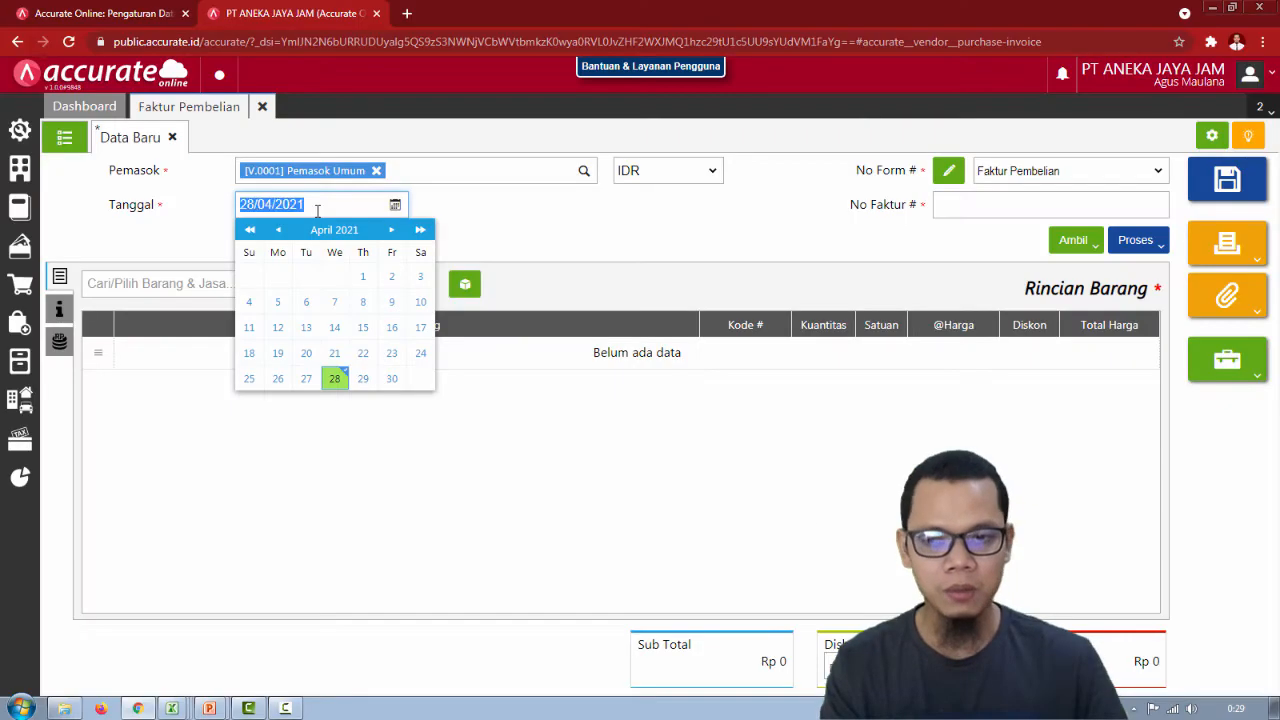
text(22)
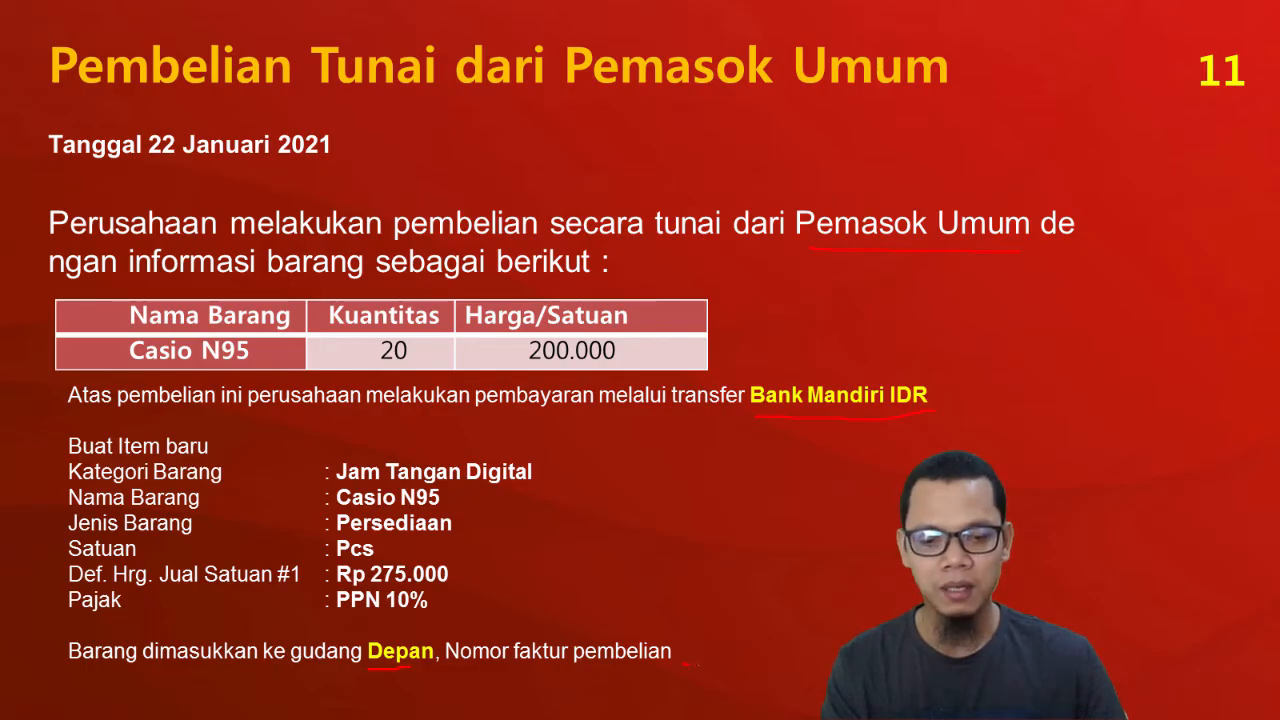
key(alt+Tab)
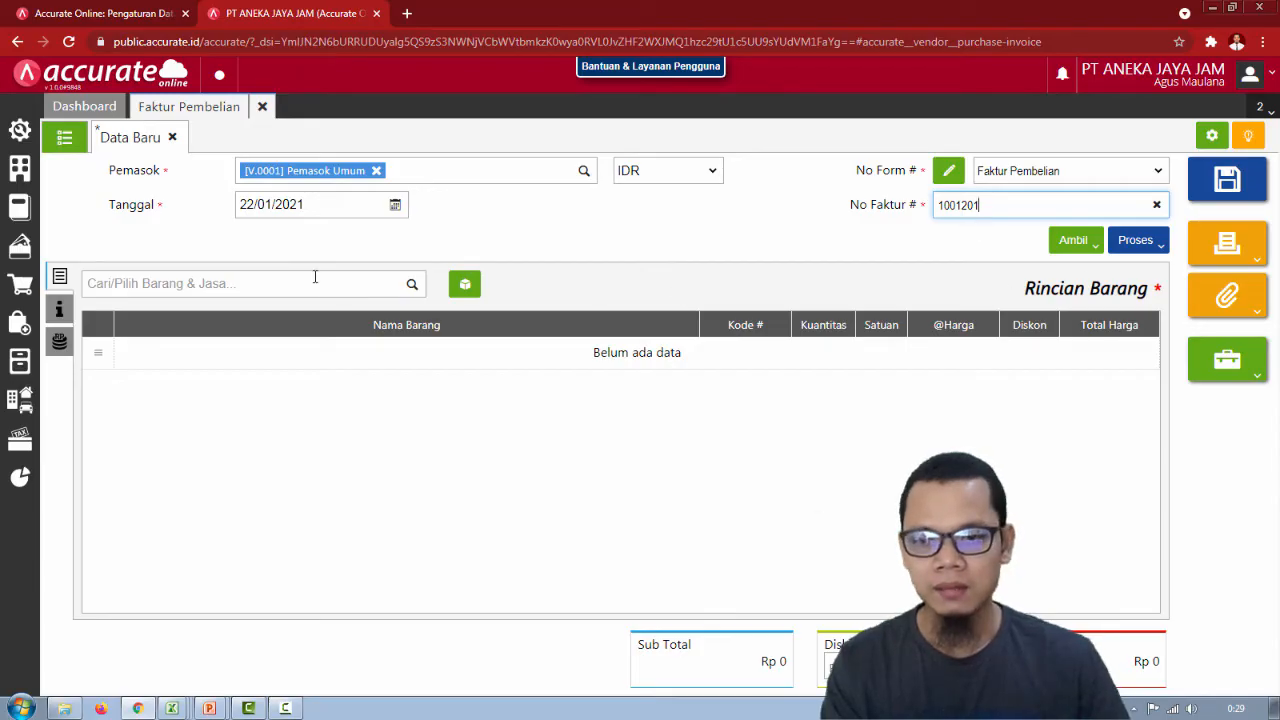
key(alt+Tab)
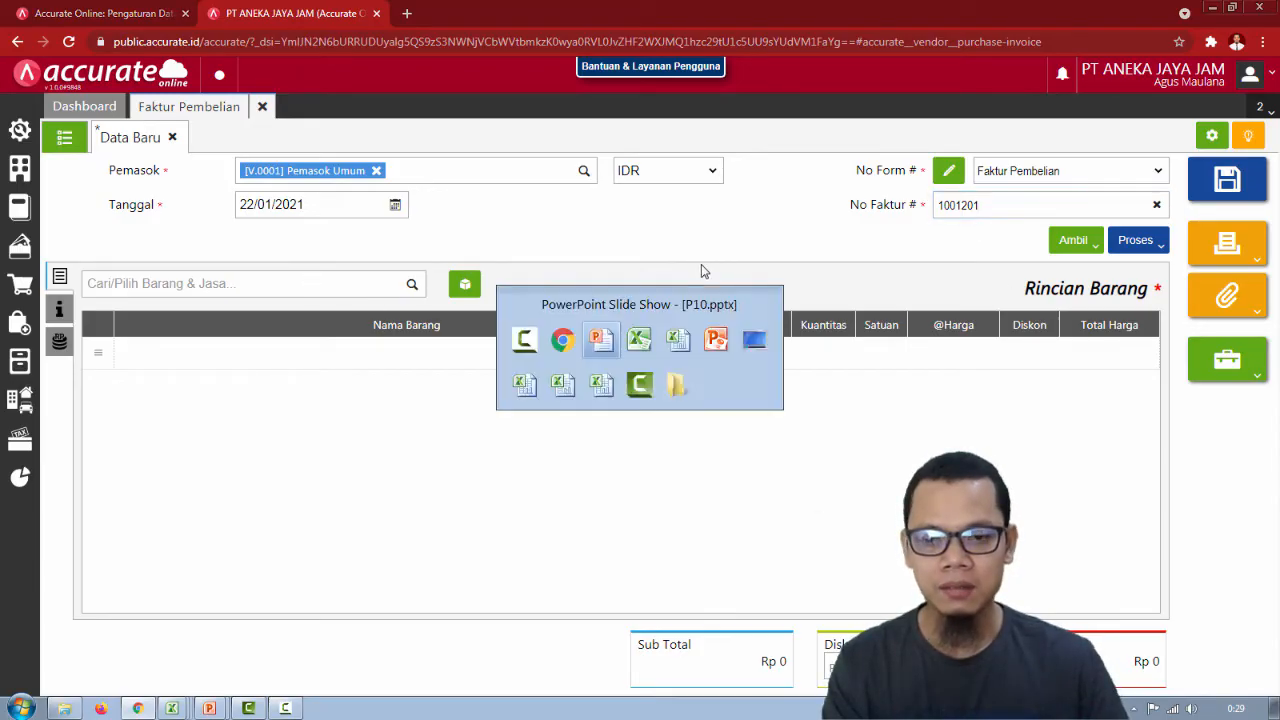
key(alt+Tab)
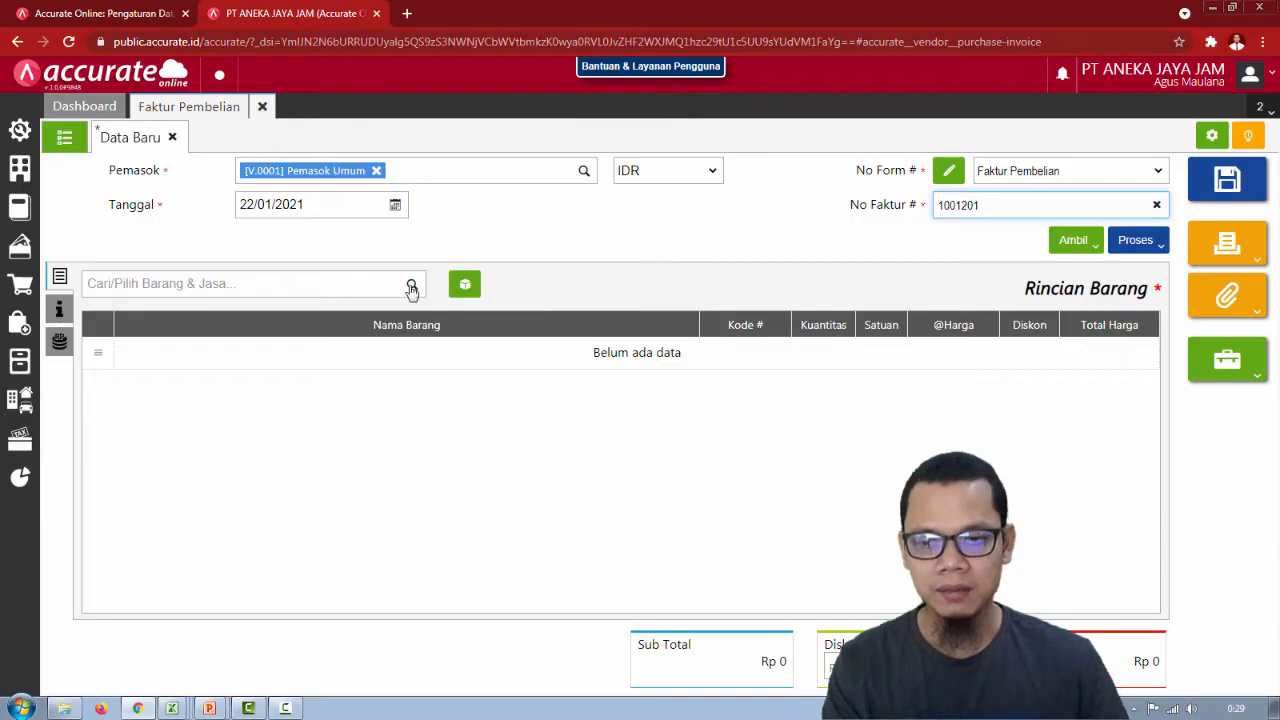
Add Casio N95 to the invoice with a quantity of 20 PCS at a unit price of 200.000.
click(410, 287)
text(c)
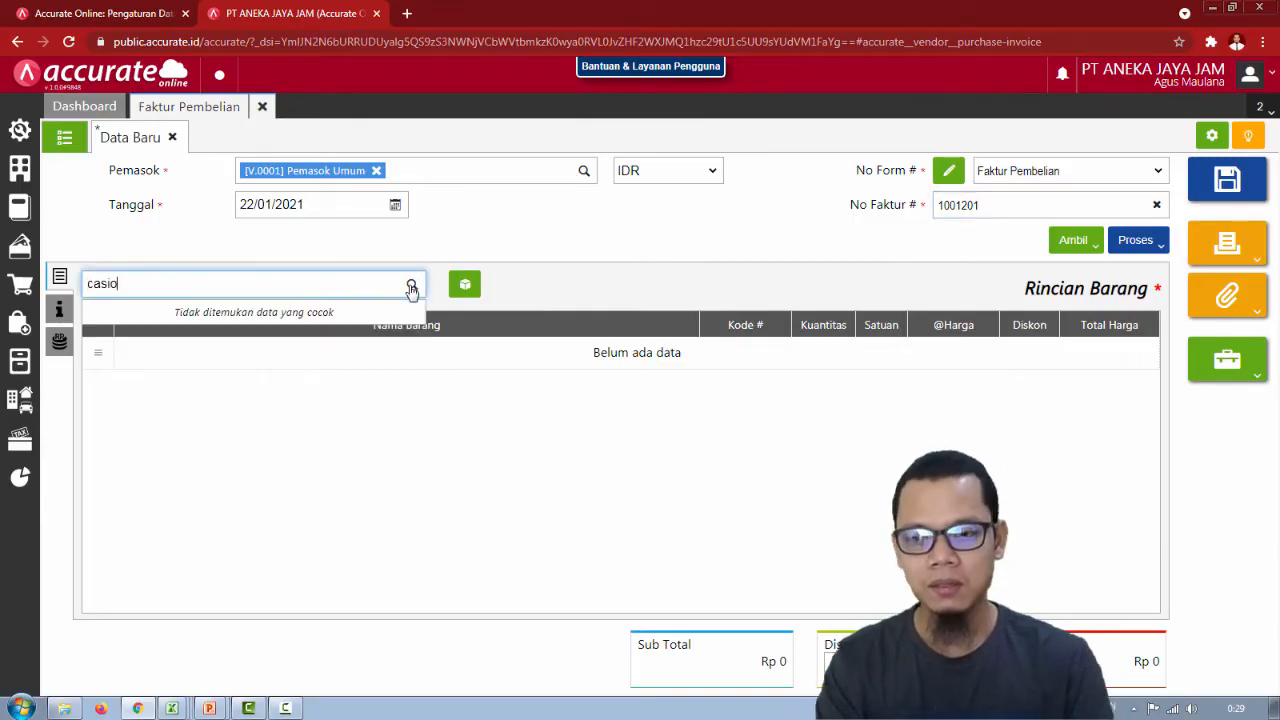
text(asio)
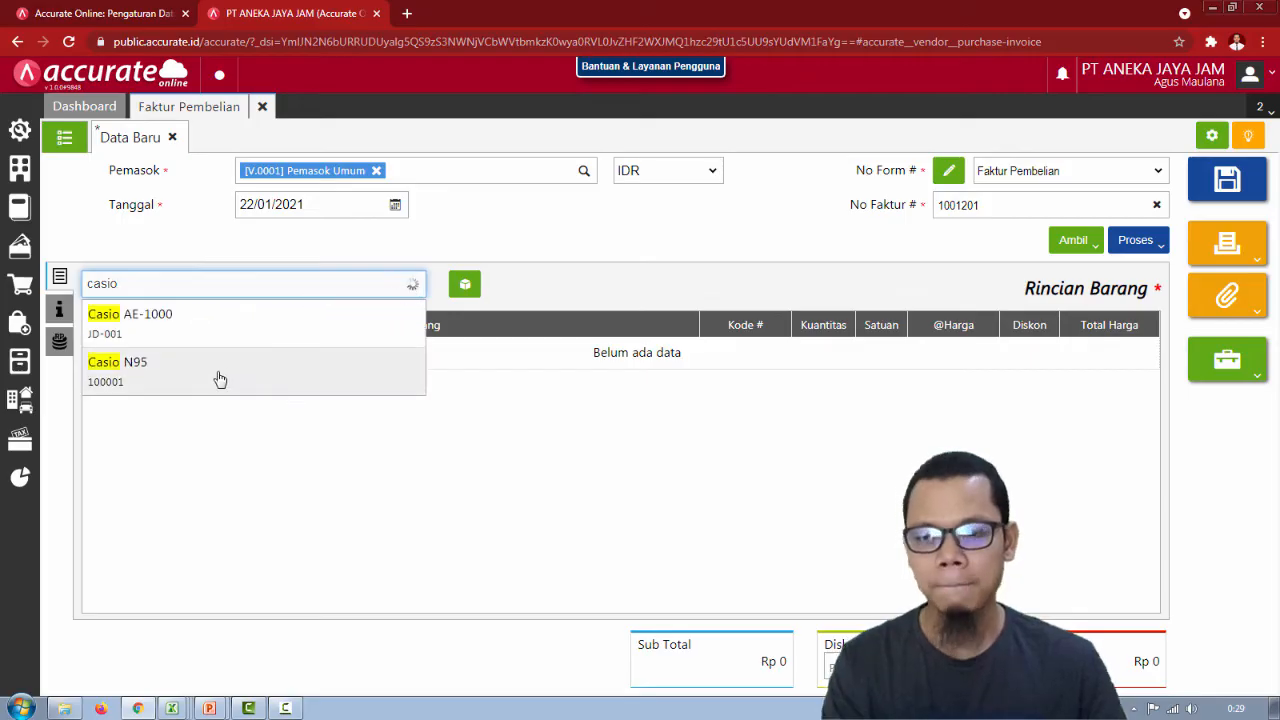
click(218, 372)
click(658, 297)
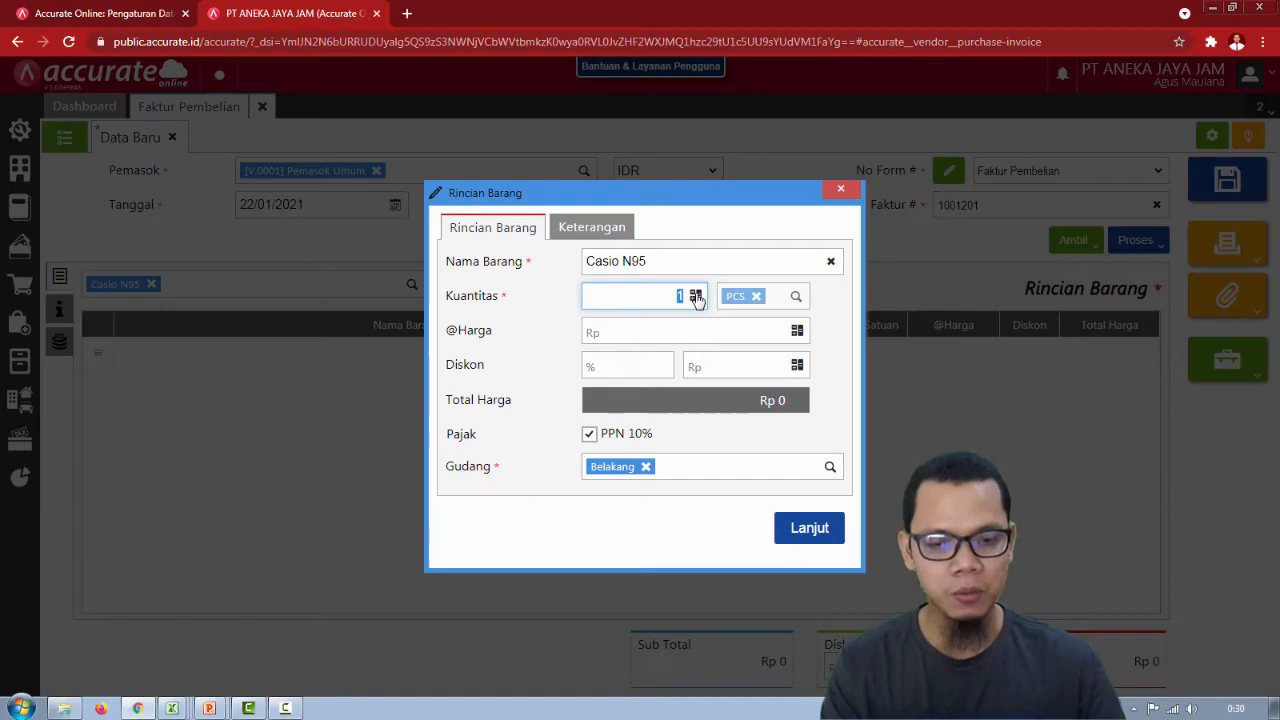
text(20)
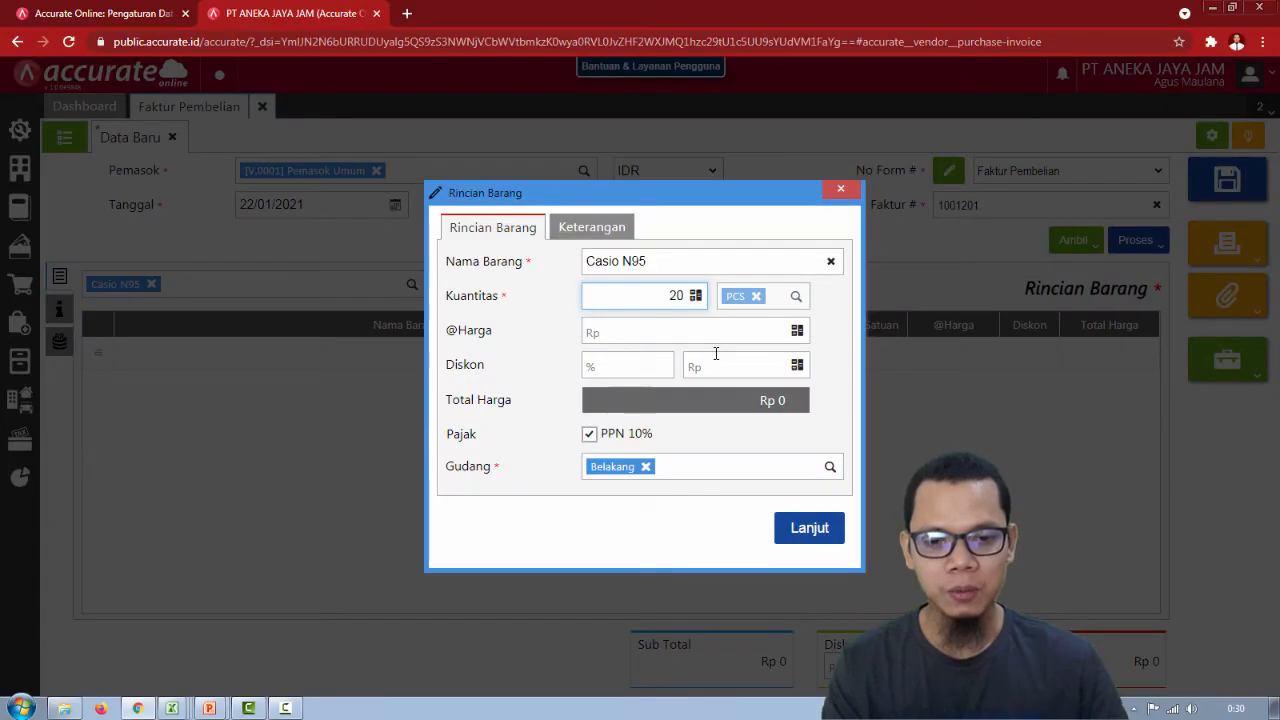
click(710, 333)
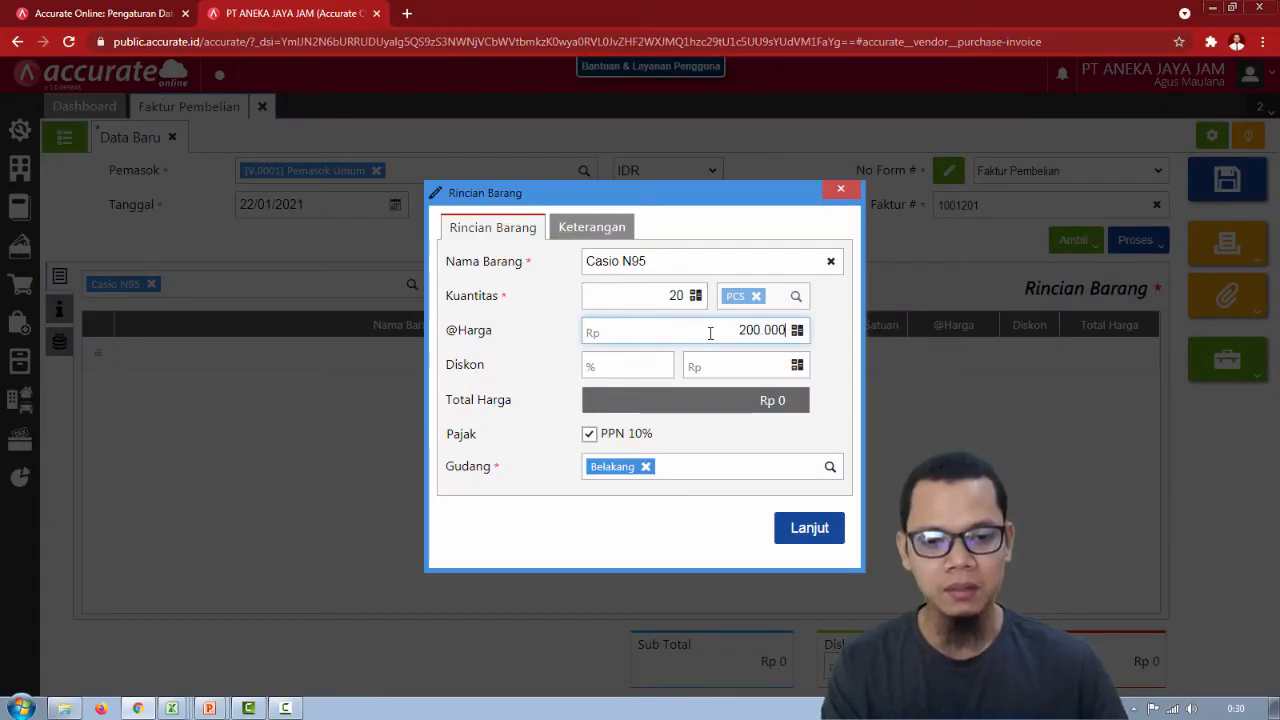
text(200000)
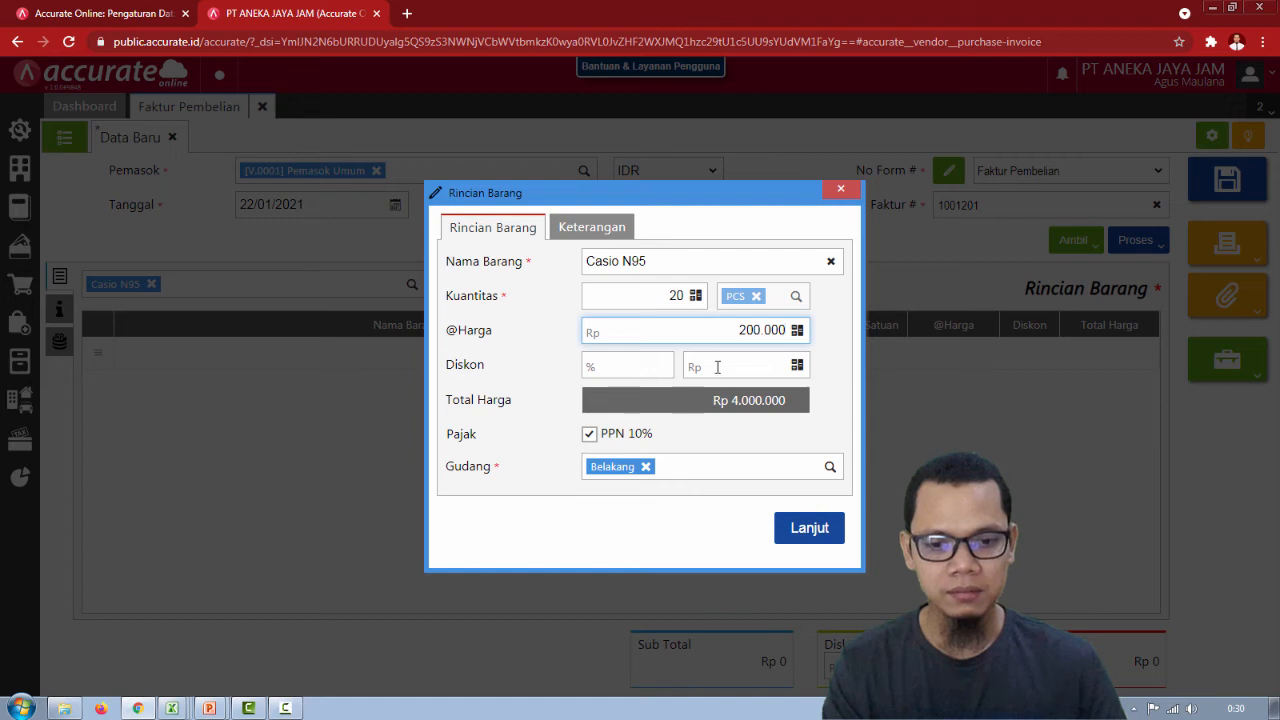
click(717, 367)
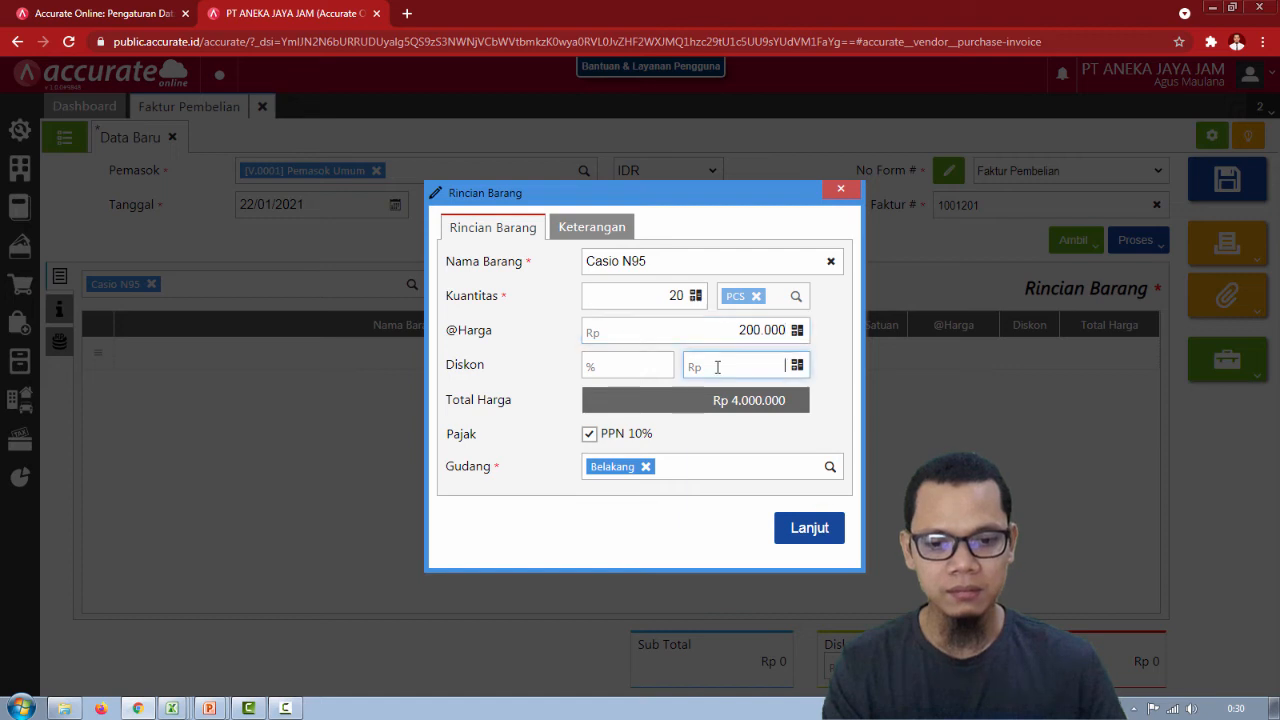
Change the Casio N95 line's warehouse (Gudang) to Depan and accept the item line.
click(645, 467)
text(depan)
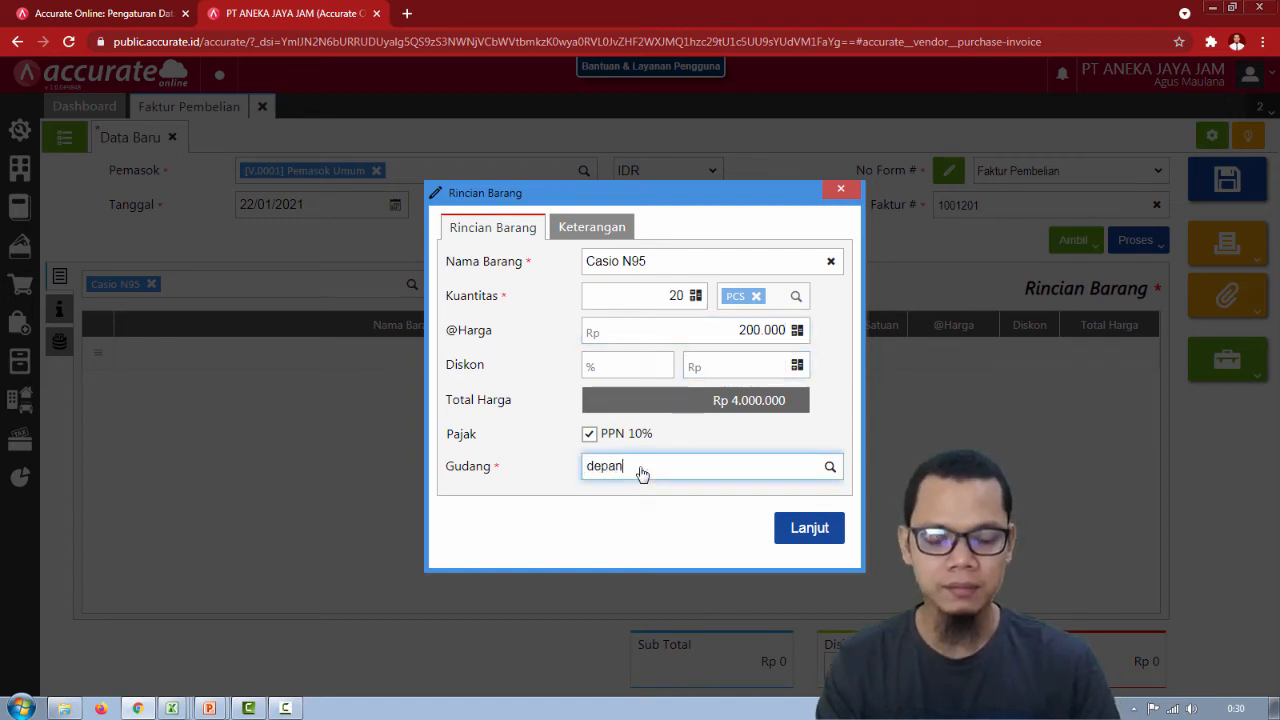
click(808, 529)
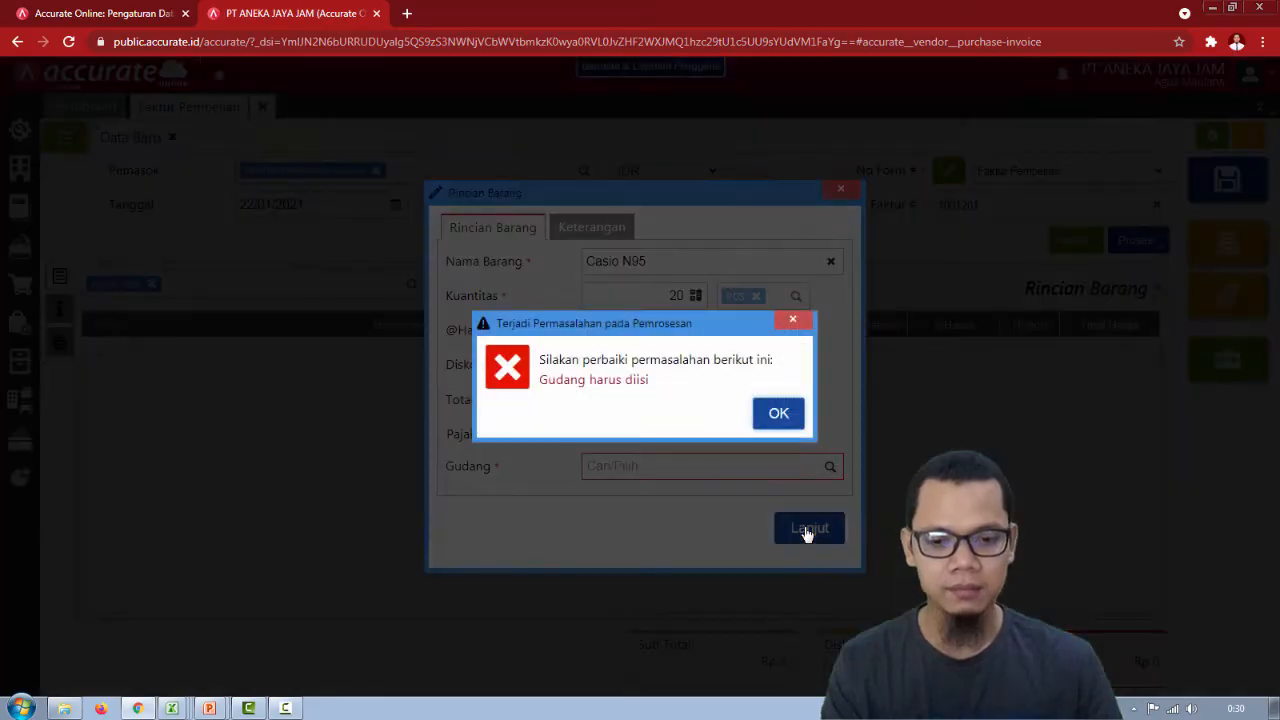
click(790, 427)
click(696, 474)
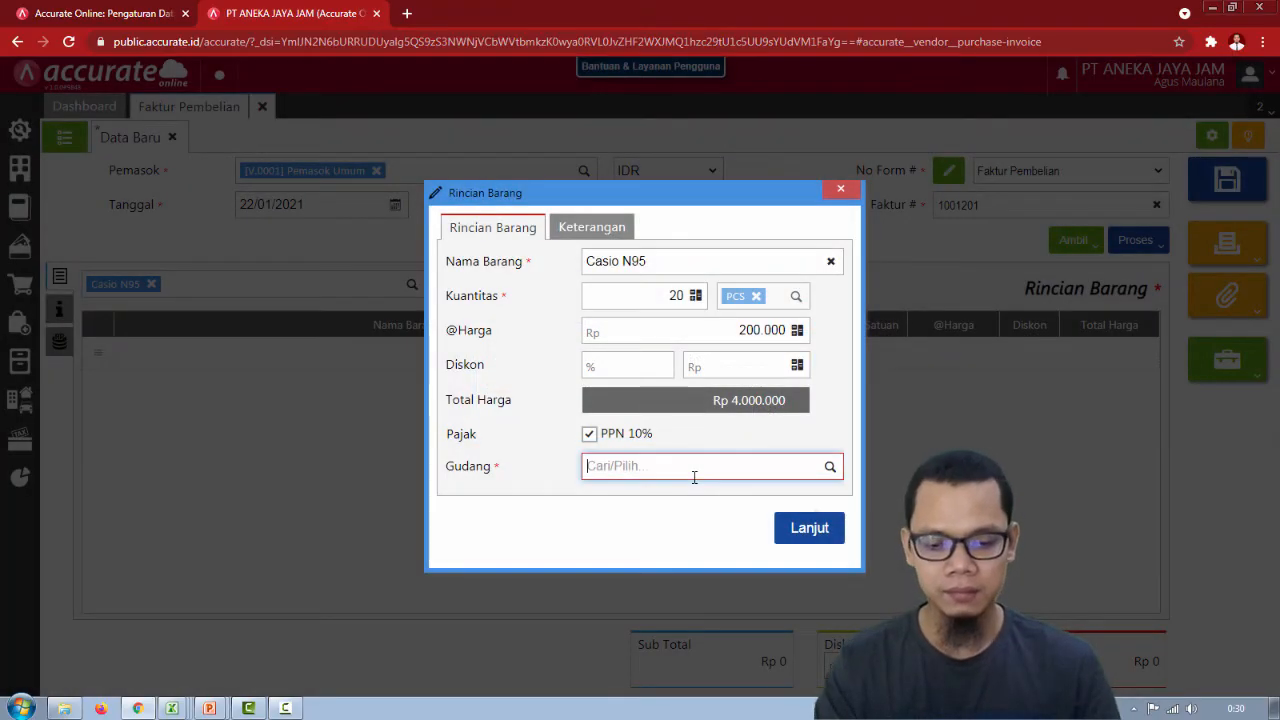
text(depan)
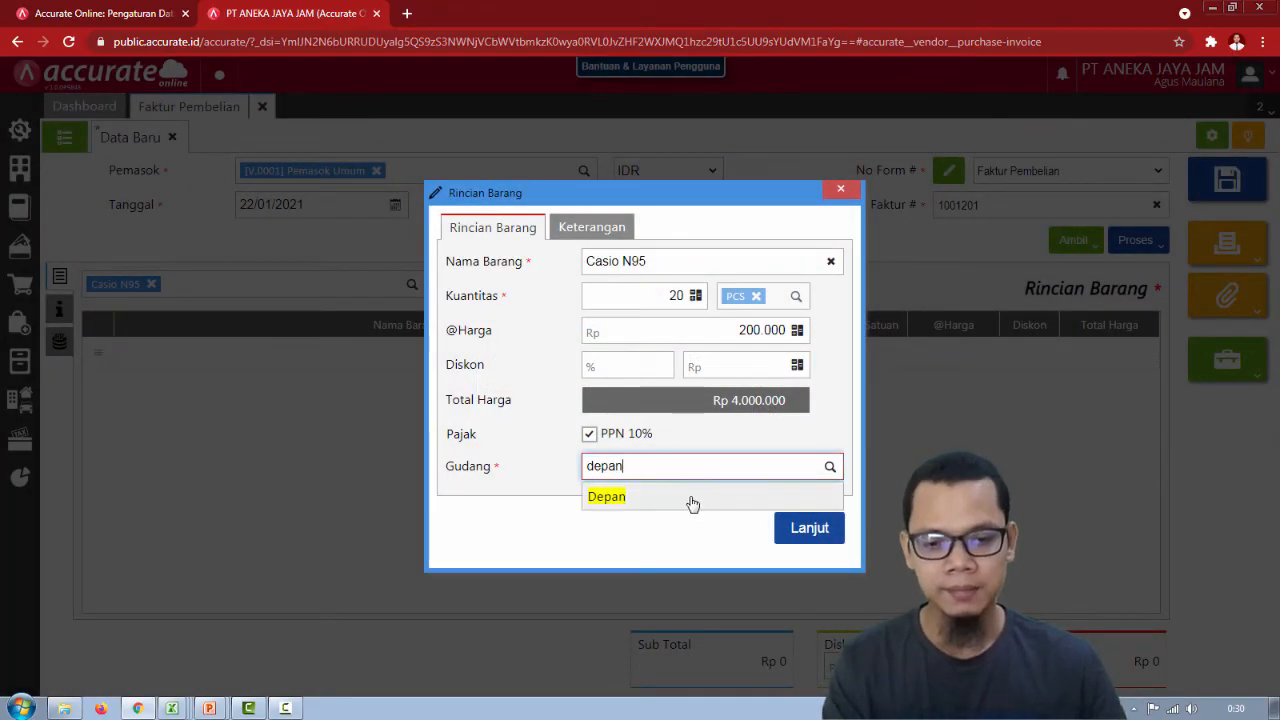
click(689, 501)
click(809, 529)
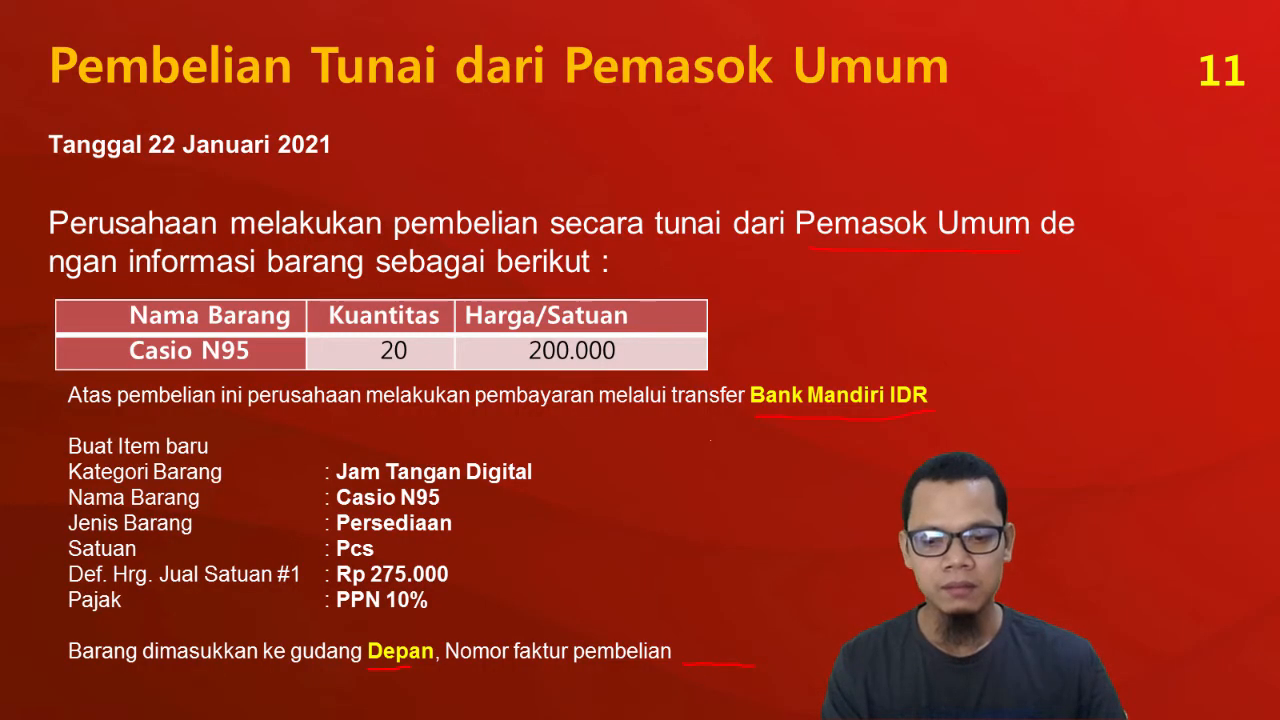
Check the payment terms in the case slide and process the purchase invoice into a payment (Pembayaran).
key(alt+Tab)
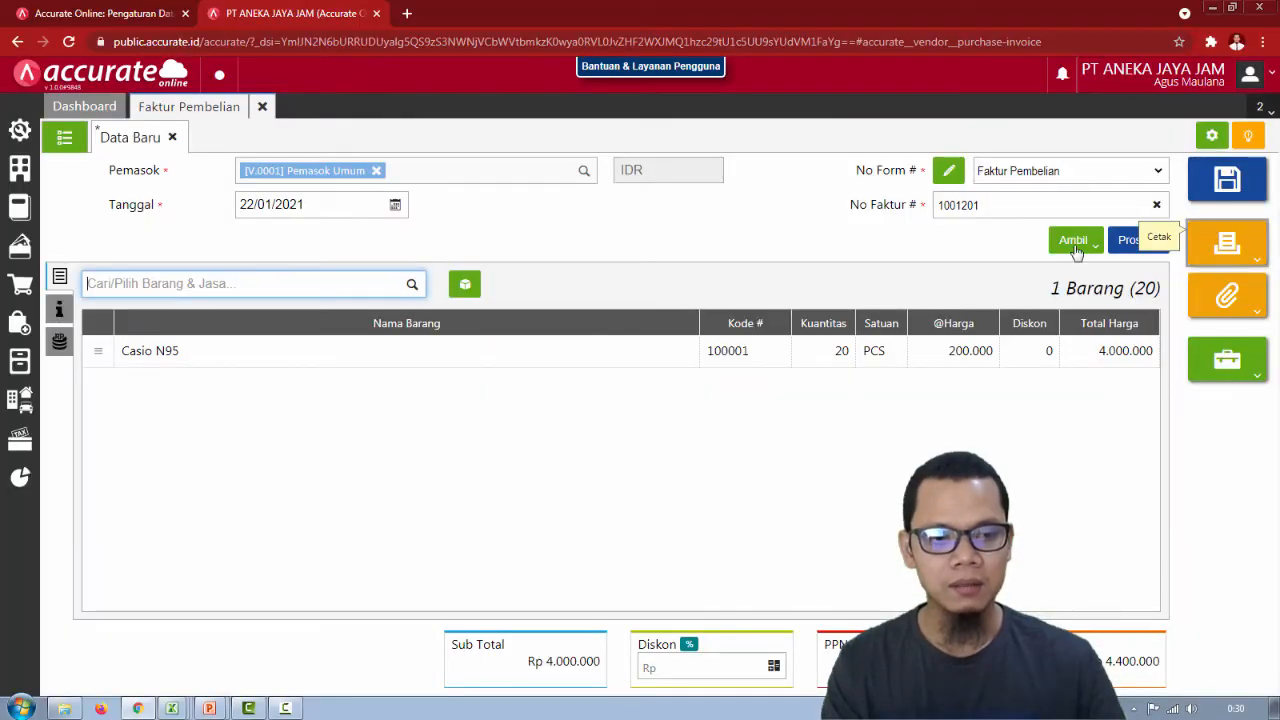
click(699, 255)
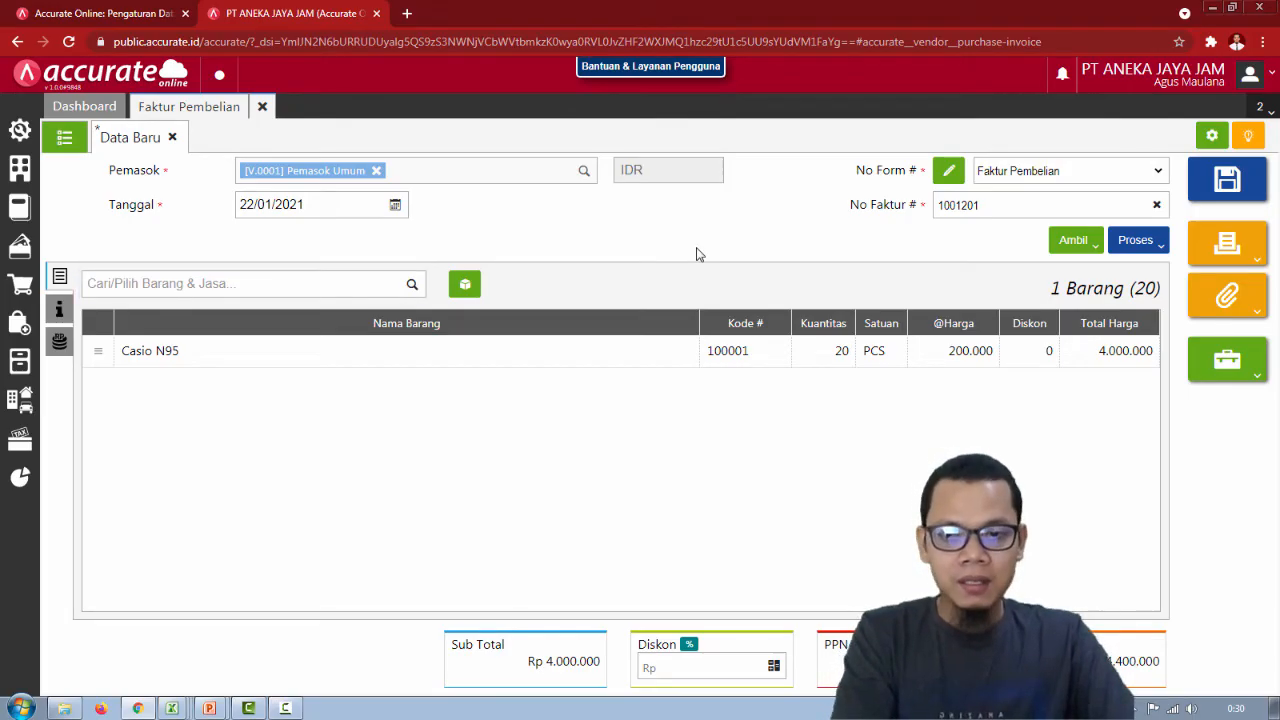
key(alt+Tab)
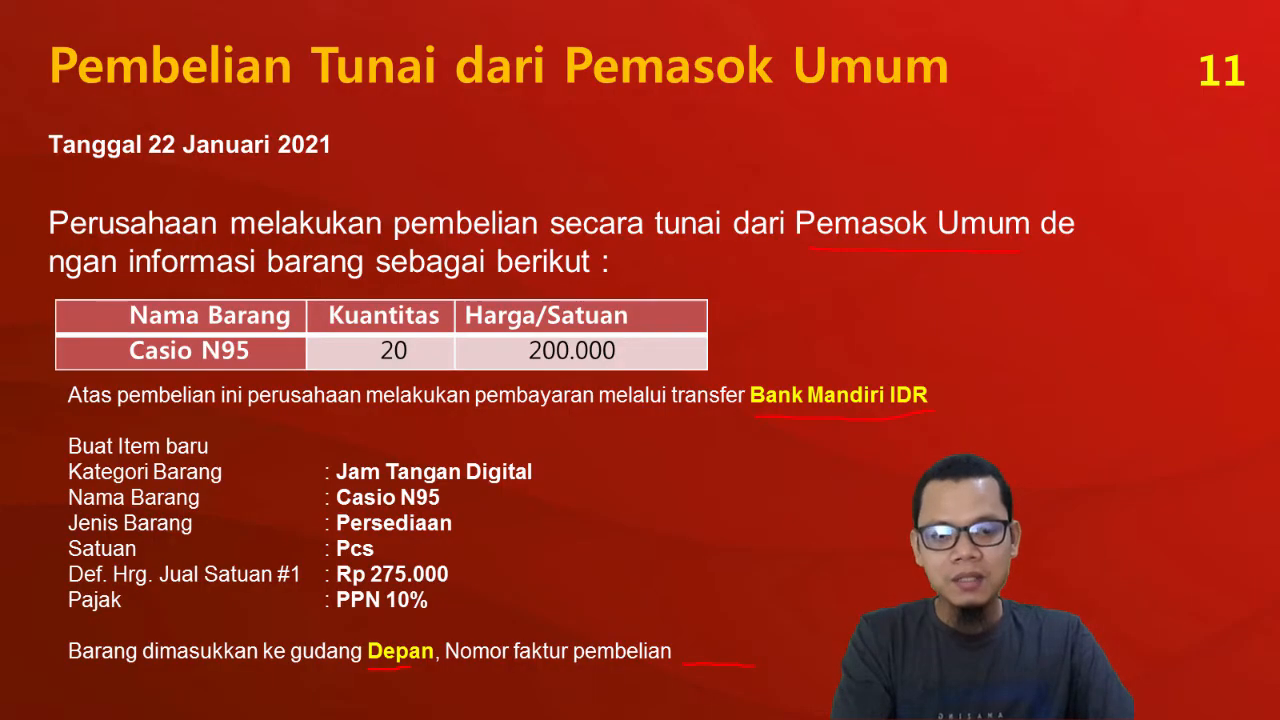
key(alt+Tab)
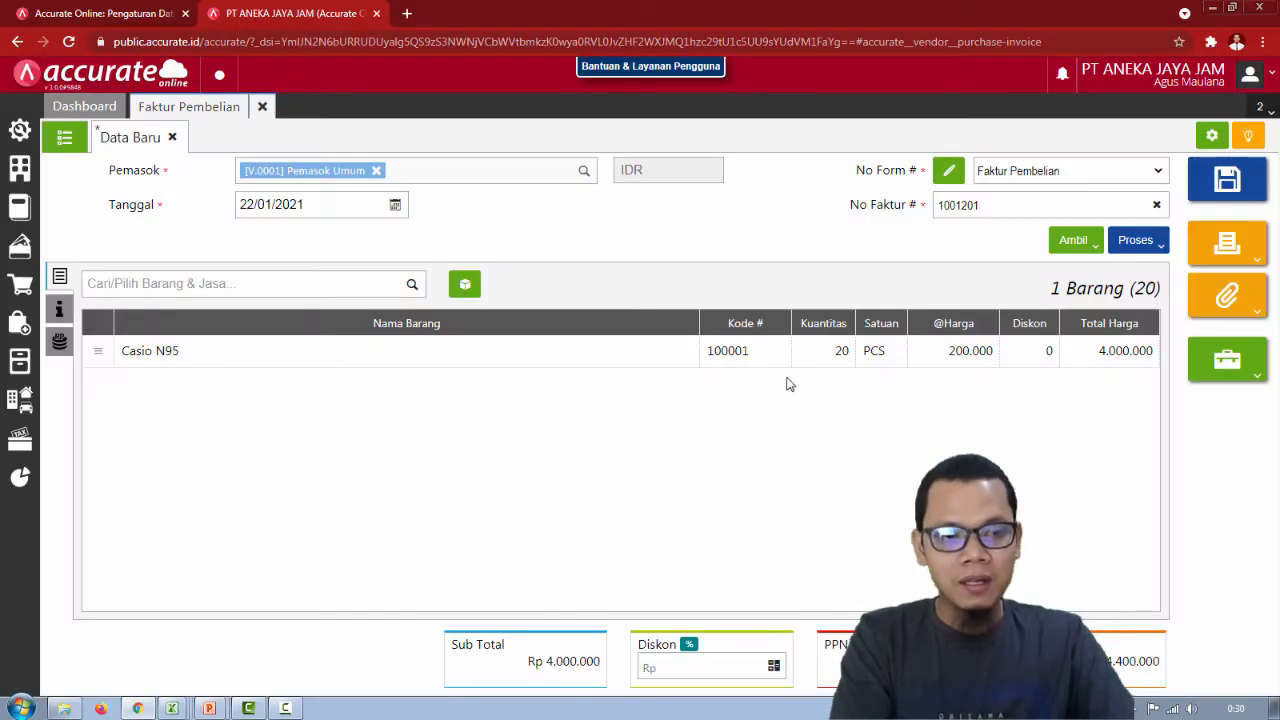
click(1137, 244)
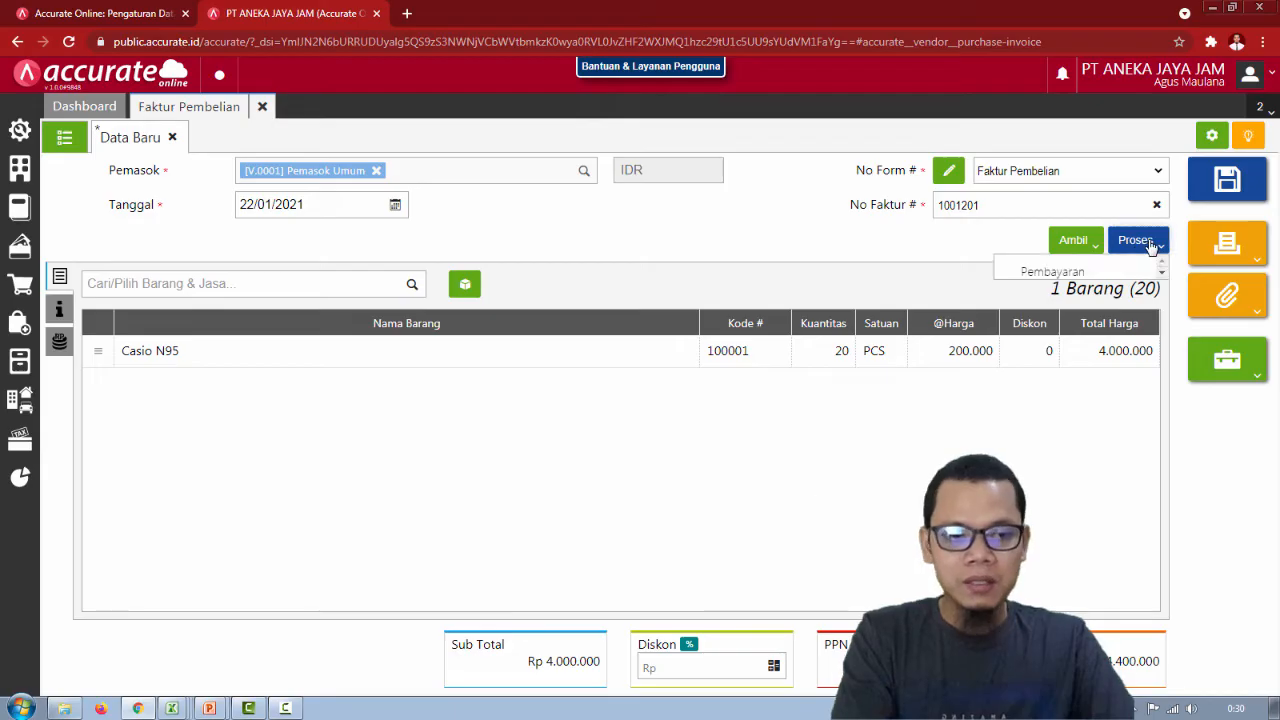
click(1090, 273)
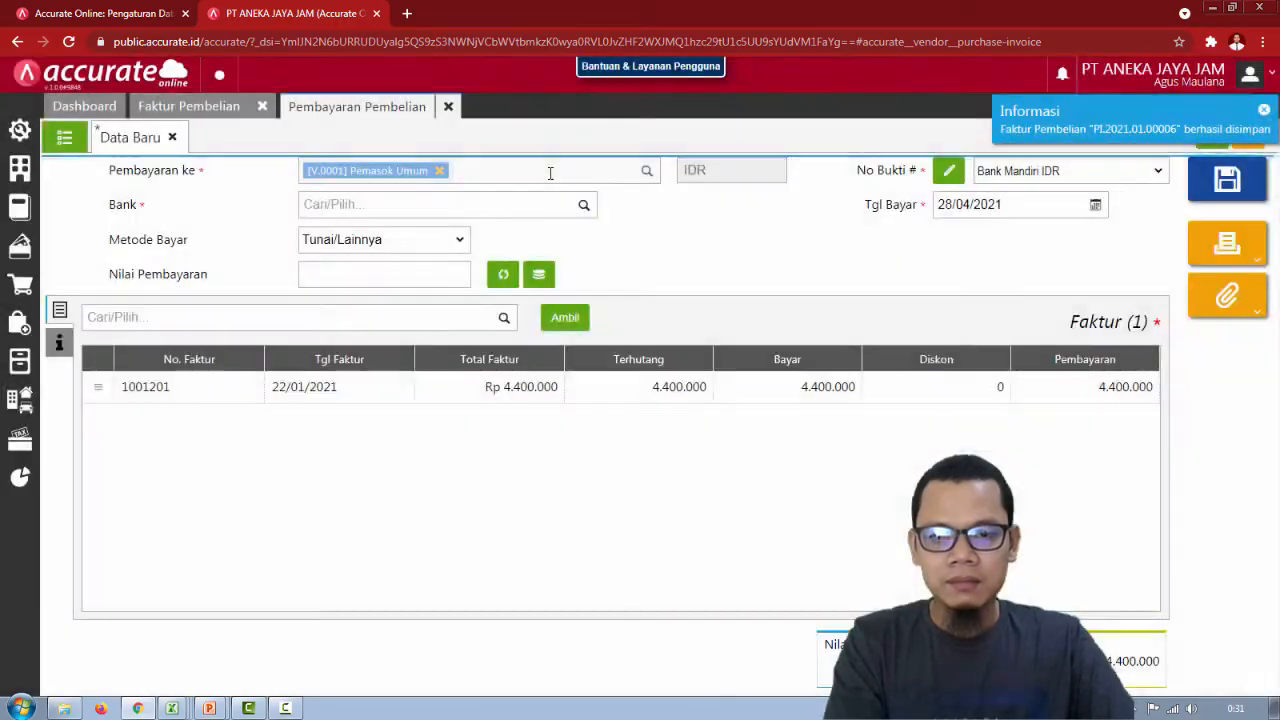
Choose Bank Mandiri IDR as the bank for the purchase payment and Transfer Bank as the payment method.
click(443, 206)
text(man)
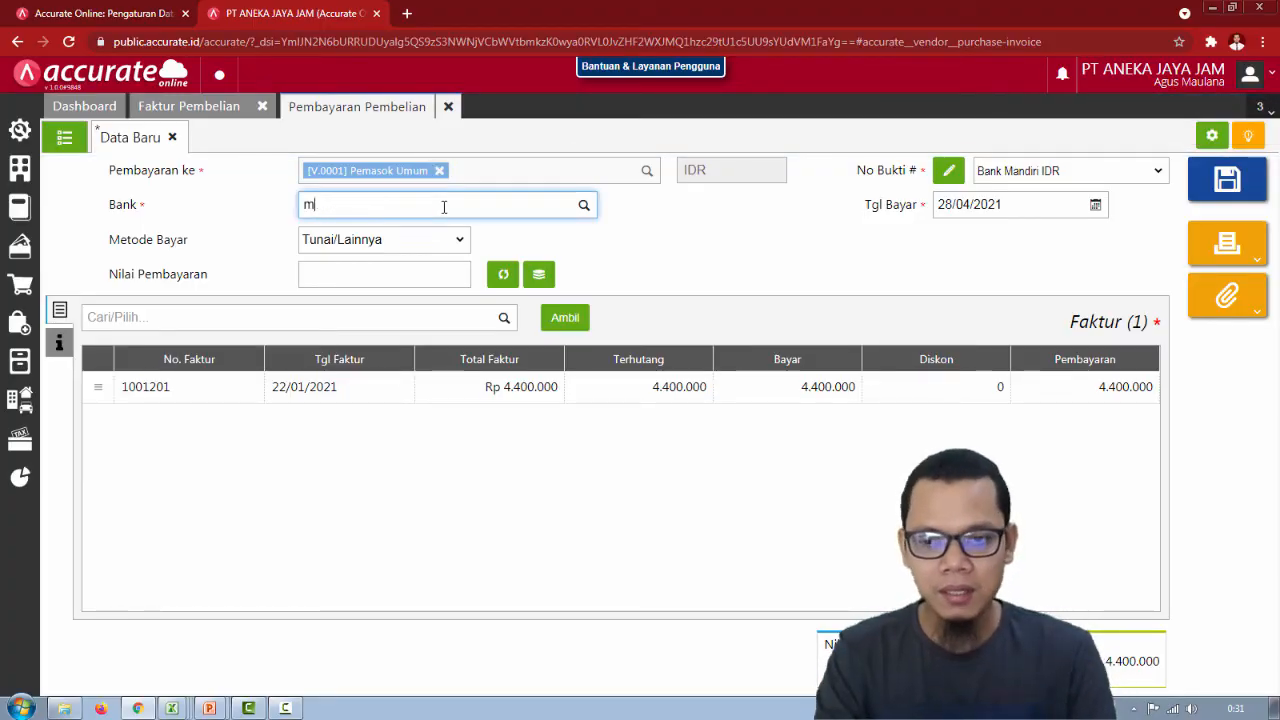
key(BackSpace)
text(n)
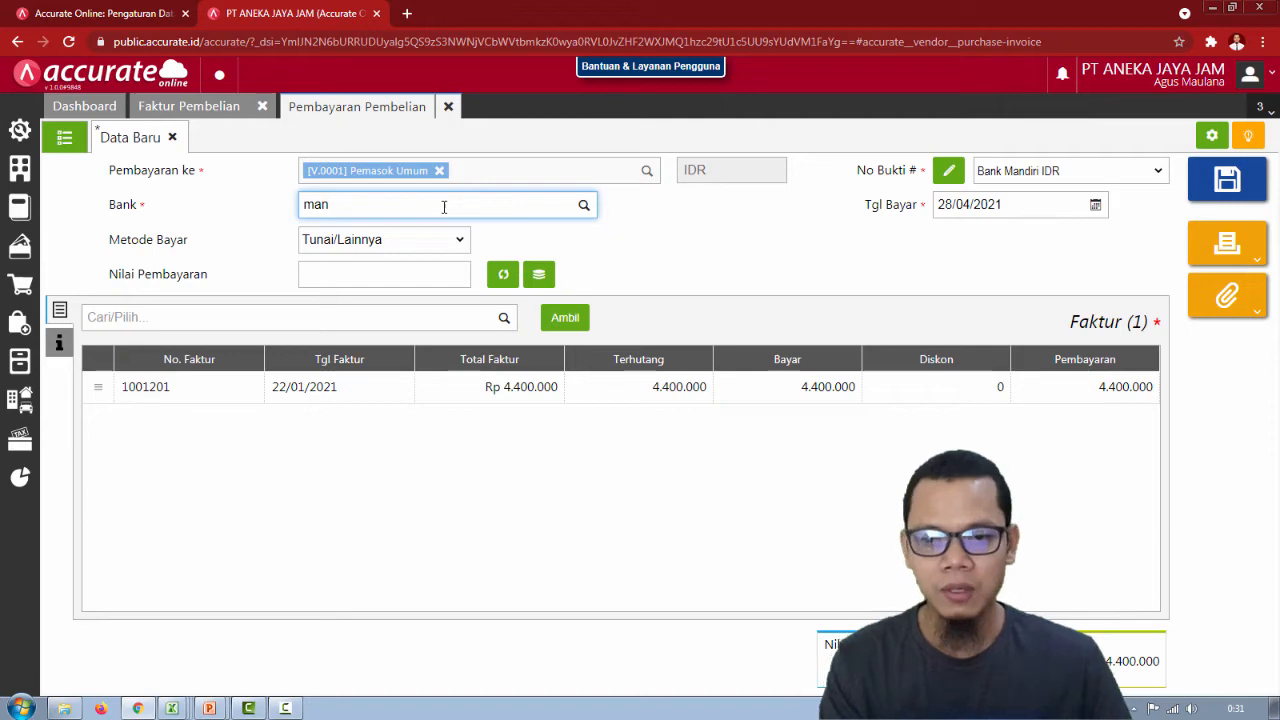
click(438, 257)
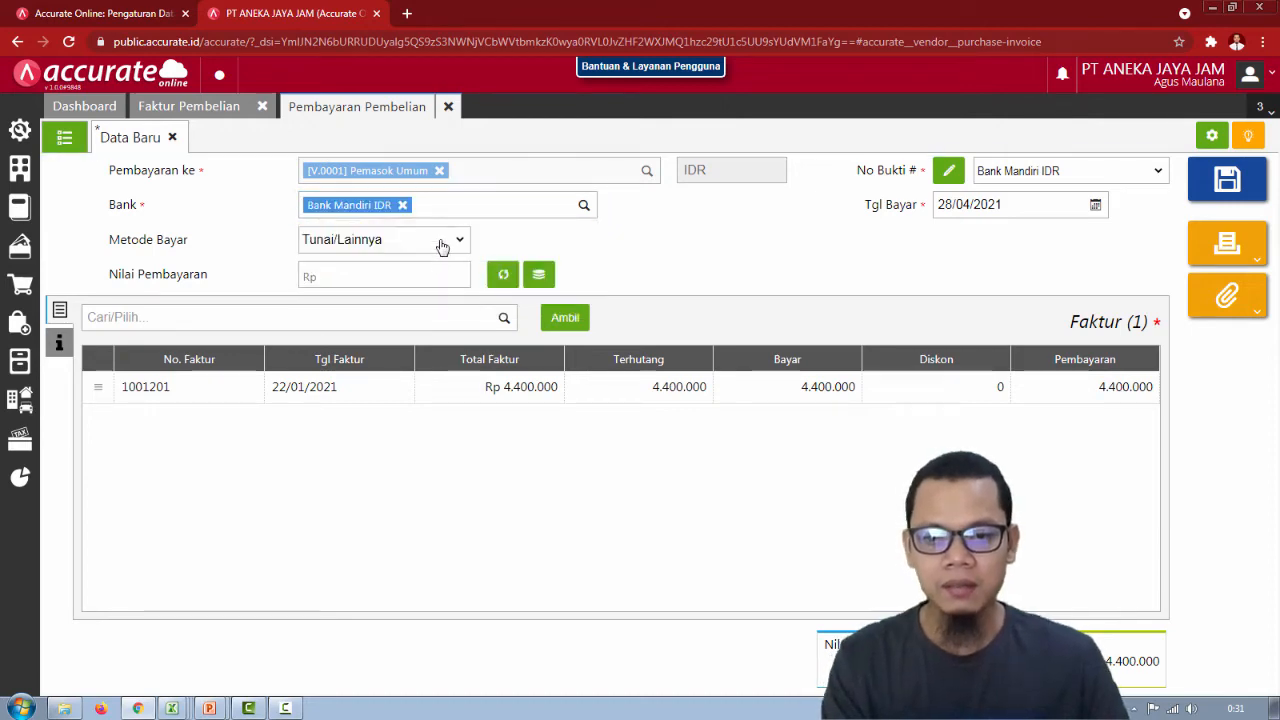
click(443, 244)
click(412, 288)
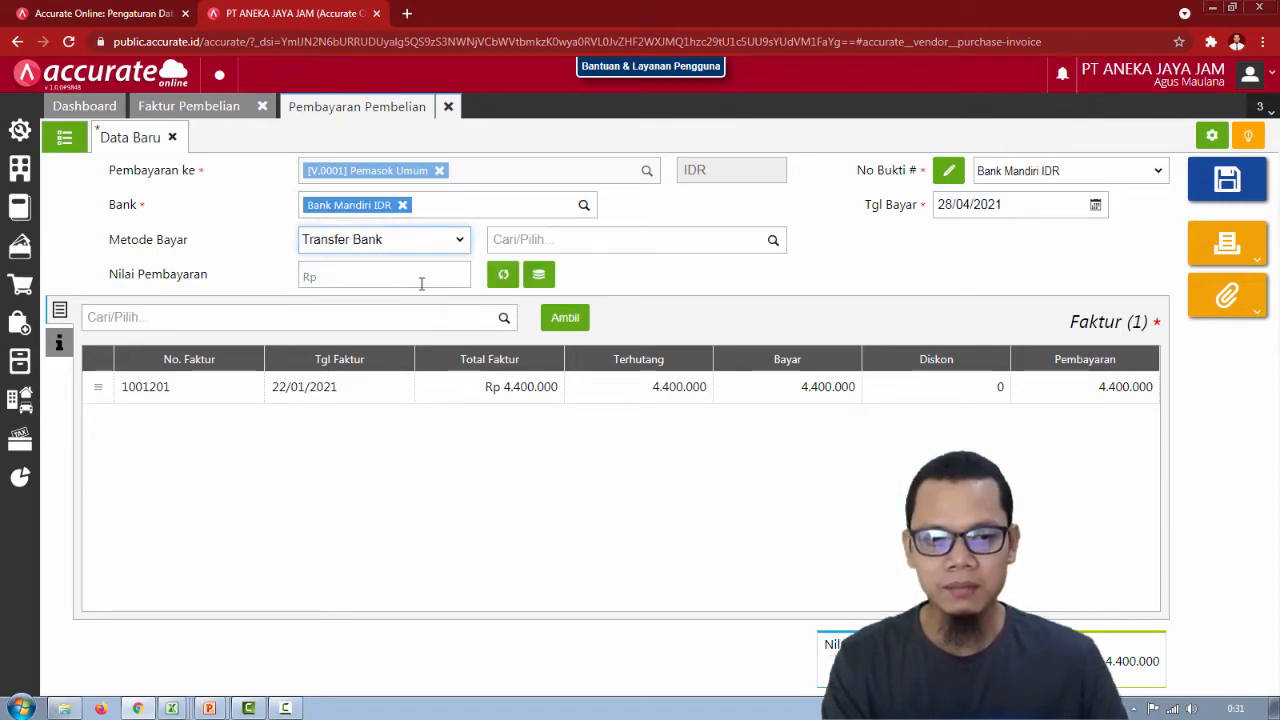
Confirm the date in the case slide, set Tgl Bayar to 22/01/2021 and calculate Nilai Pembayaran as 4.400.000 from the invoice.
click(977, 204)
key(alt+Tab)
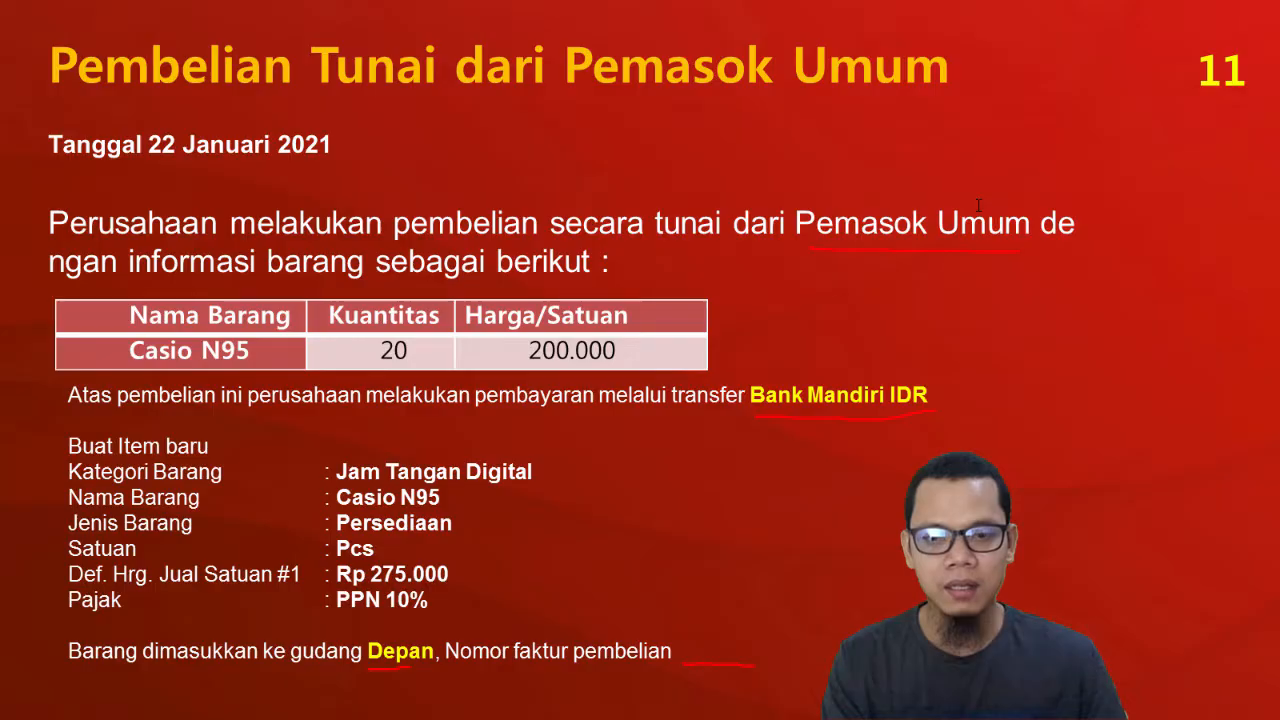
key(alt+Tab)
text(22/01/2)
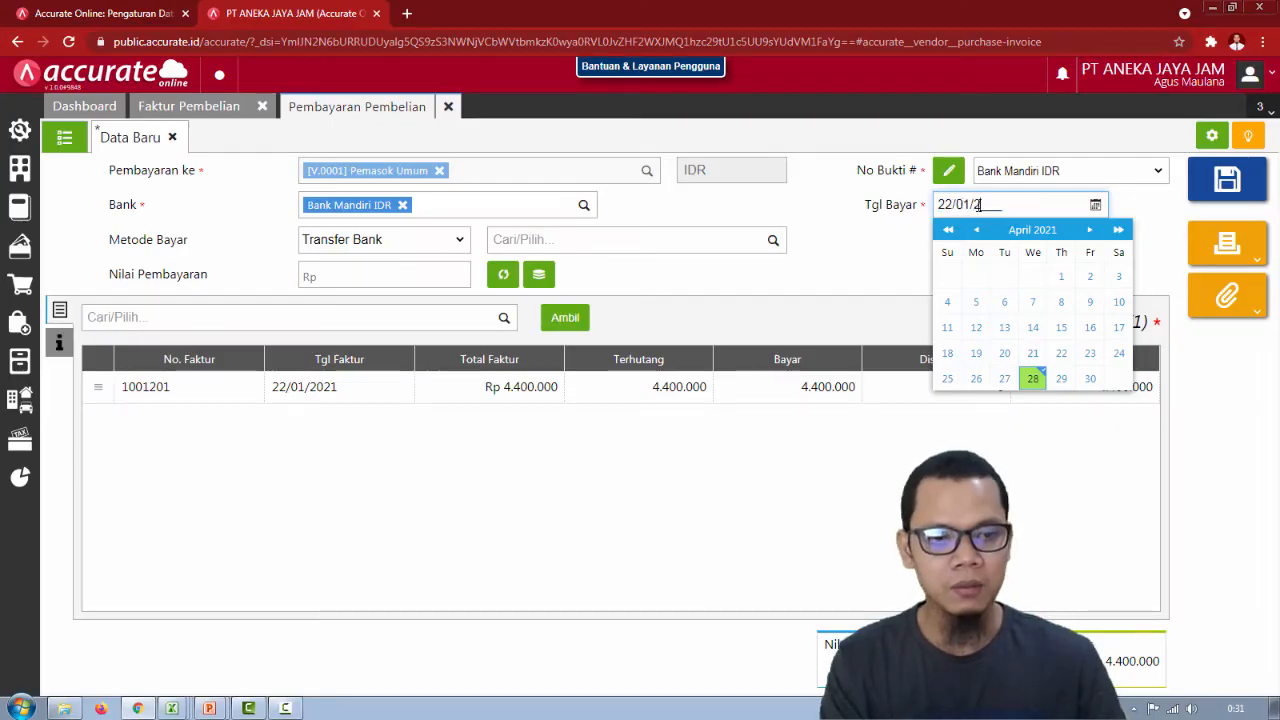
text(021)
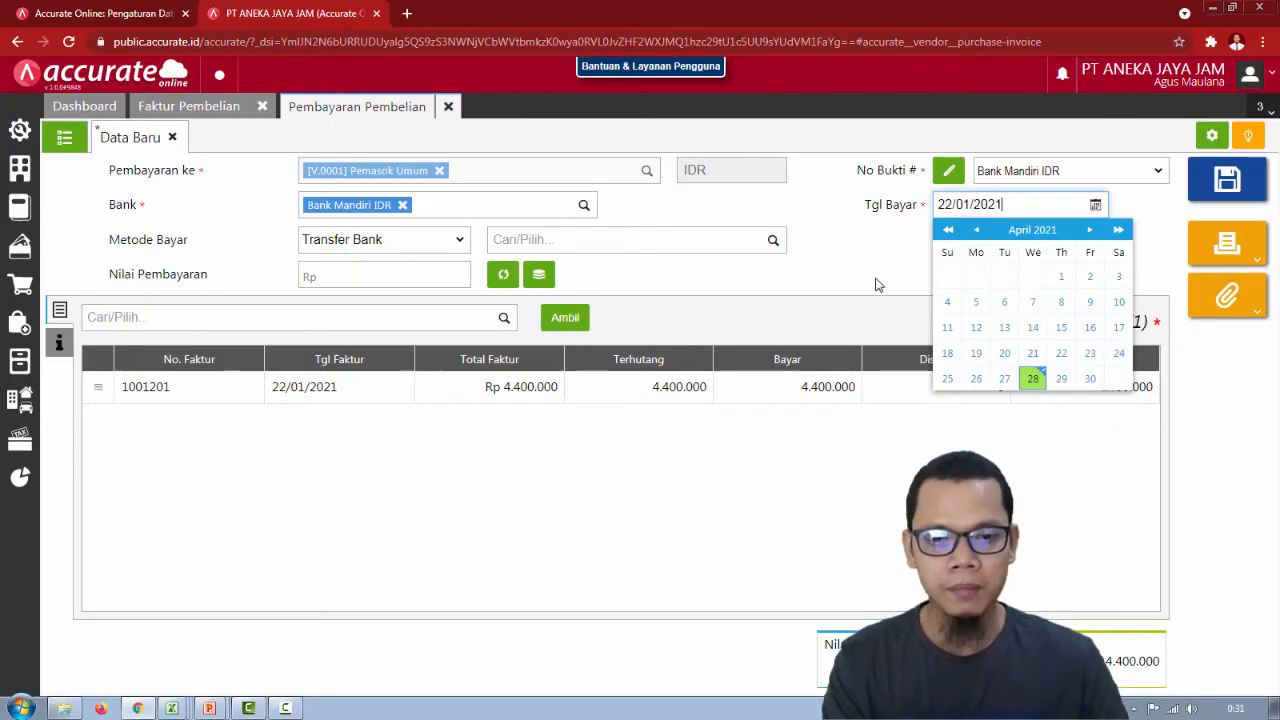
click(838, 291)
click(503, 274)
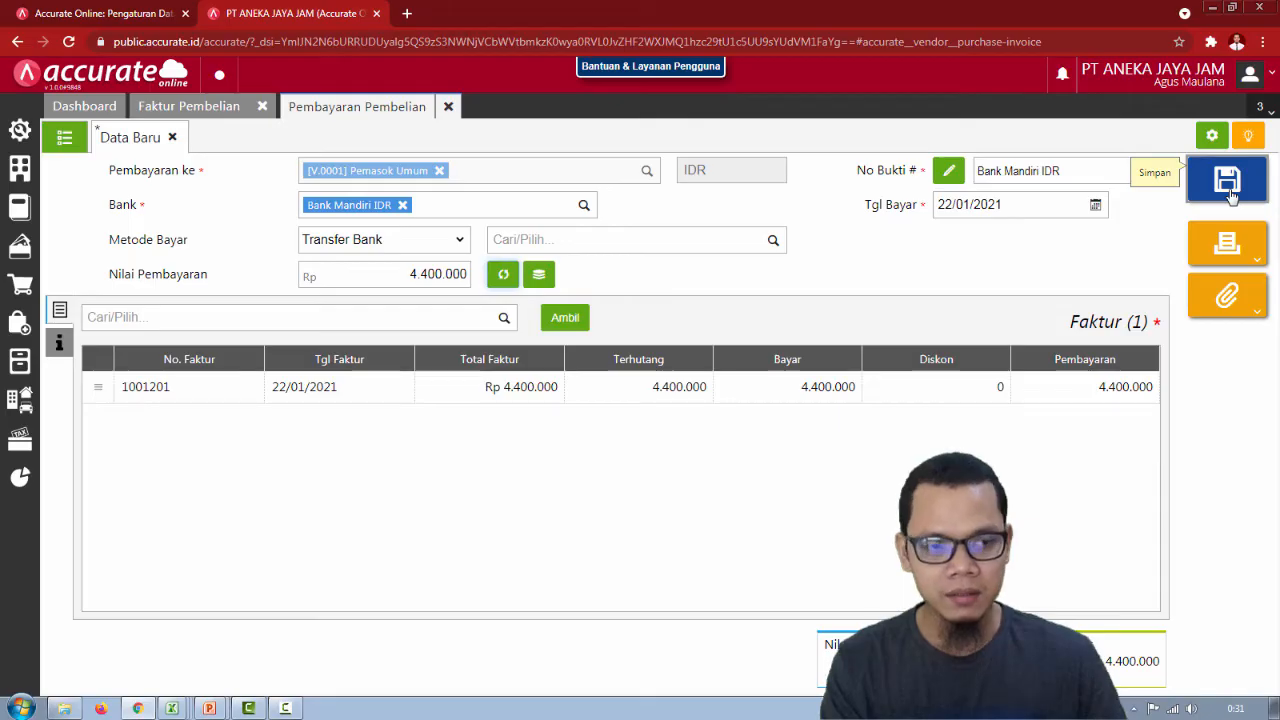
Save the purchase payment to Pemasok Umum and return to the case slide.
click(1231, 195)
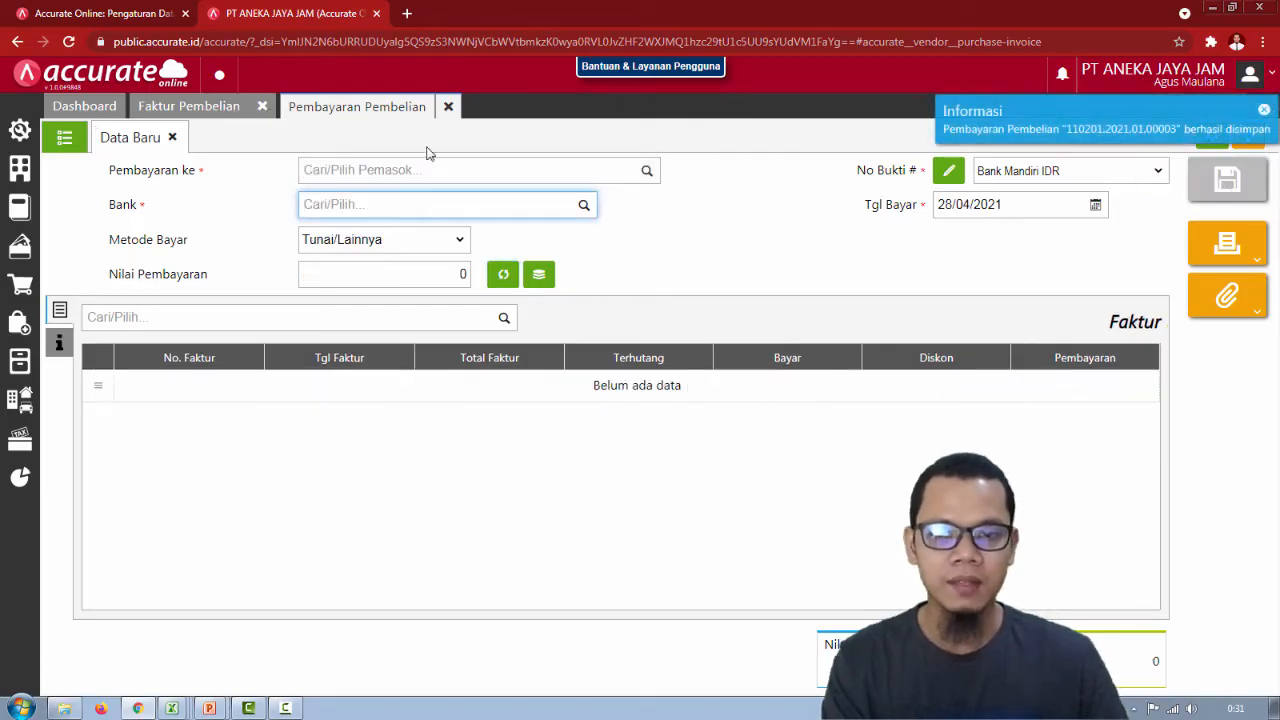
key(alt+Tab)
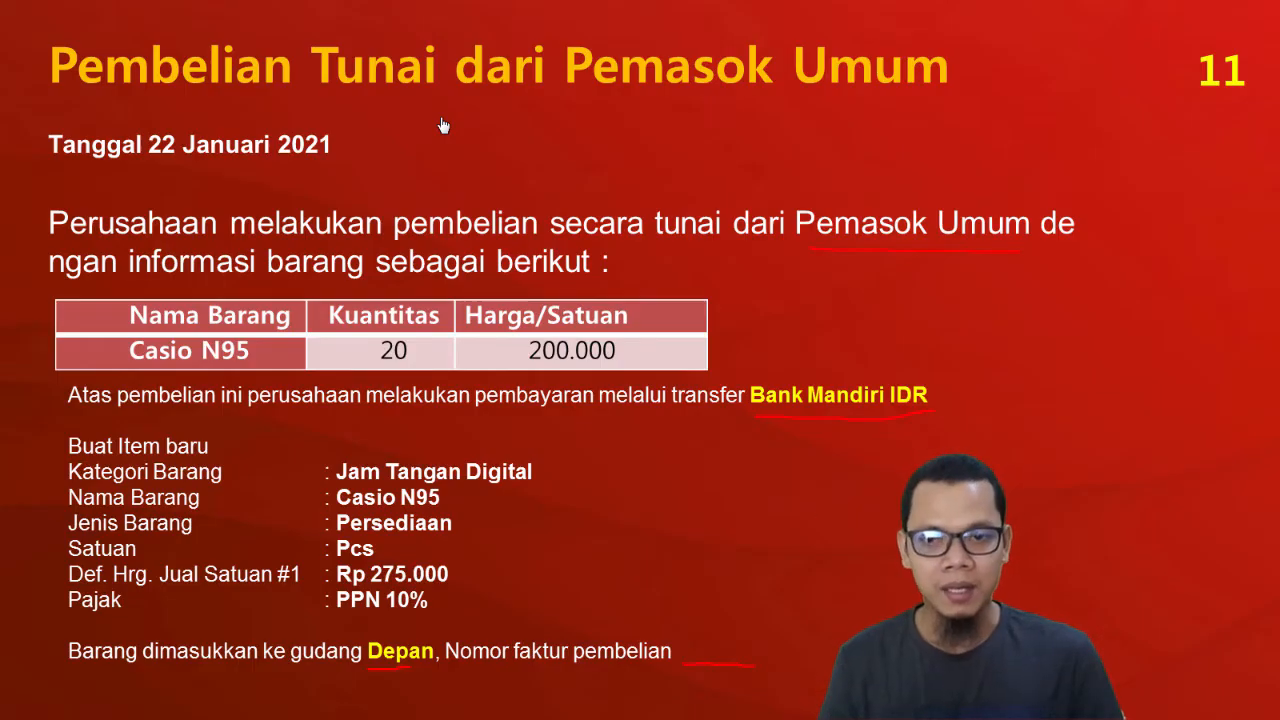
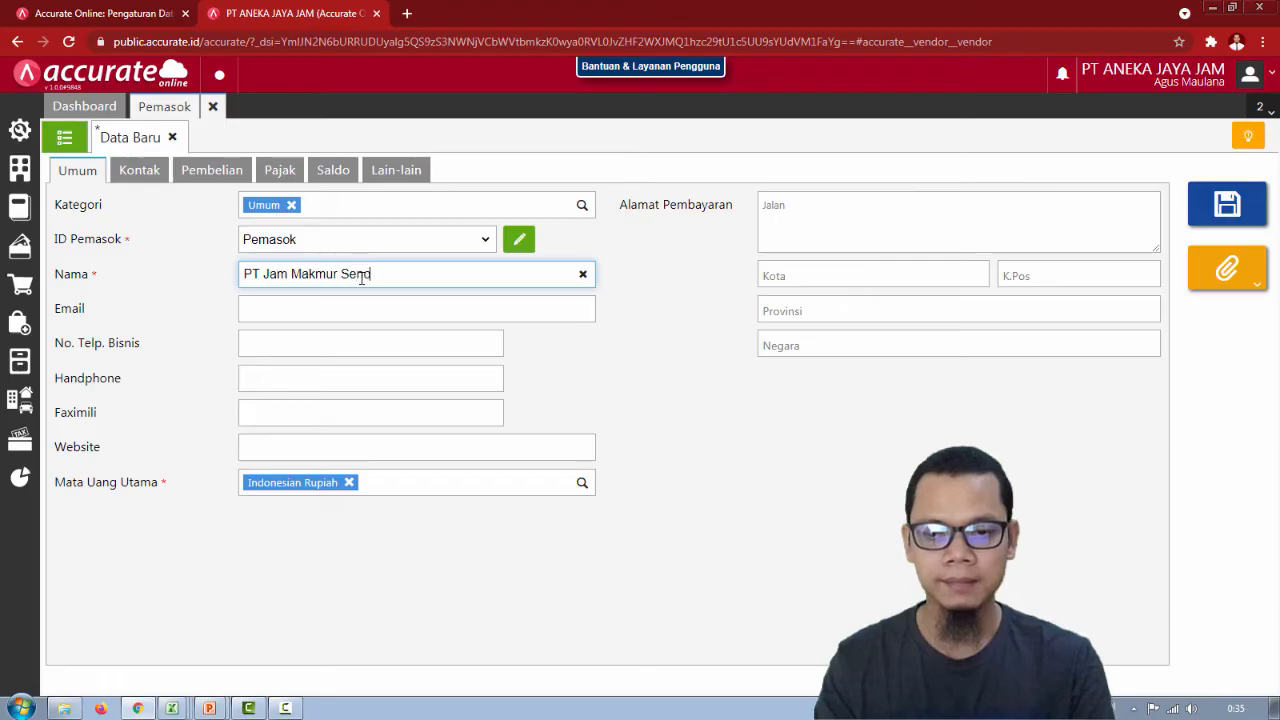
Complete the new supplier's name as PT Jam Makmur Sentosa, review its other detail sections, save the record and close the supplier form.
text(tosa)
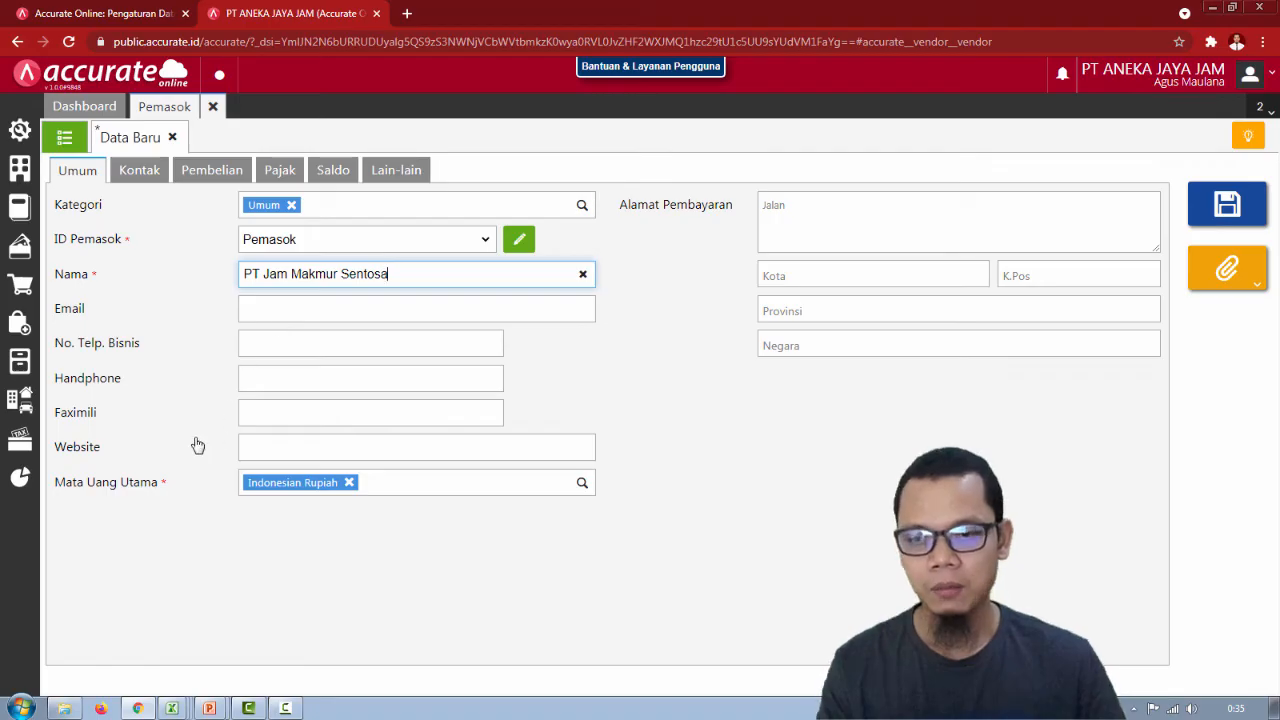
click(148, 178)
click(226, 175)
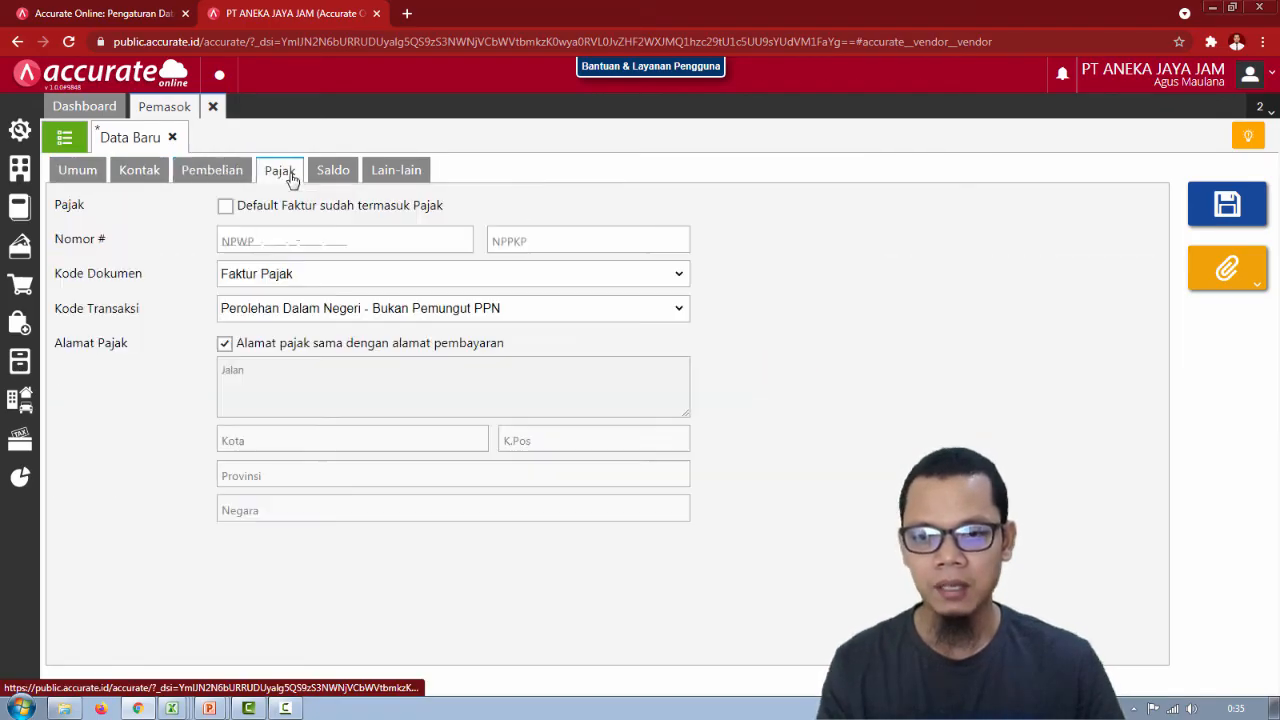
click(290, 175)
click(366, 174)
click(82, 176)
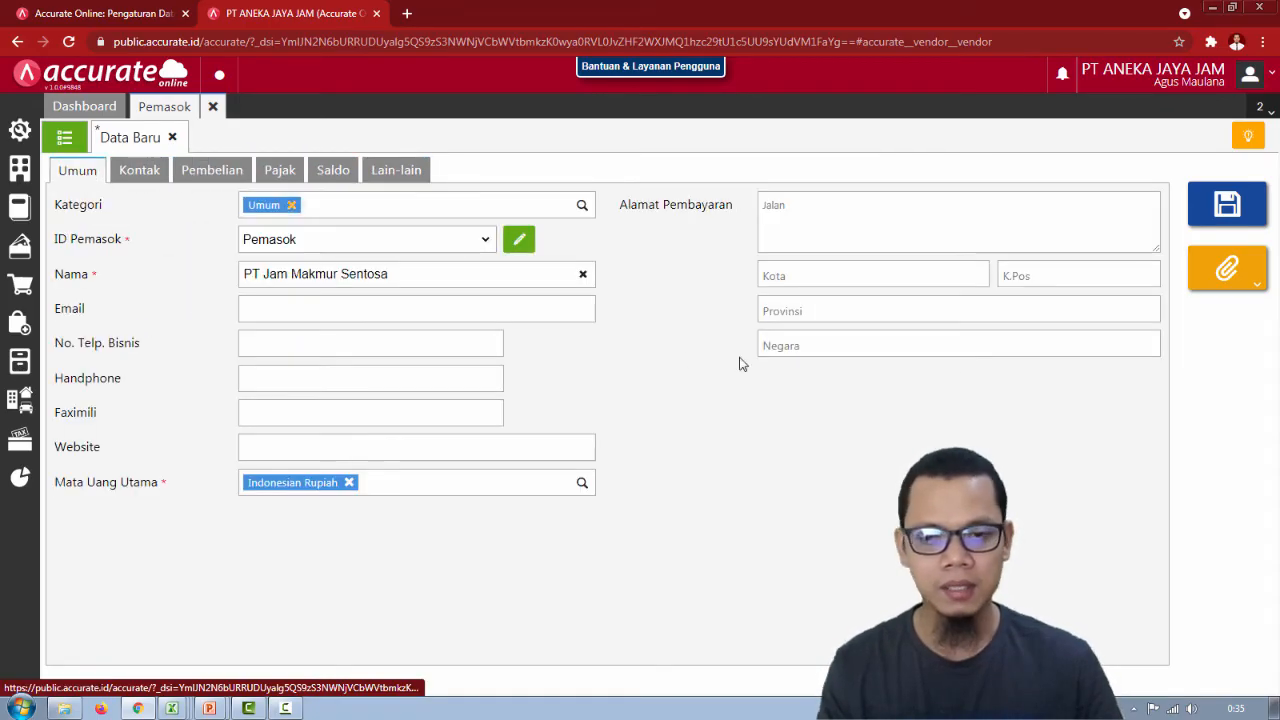
click(1205, 224)
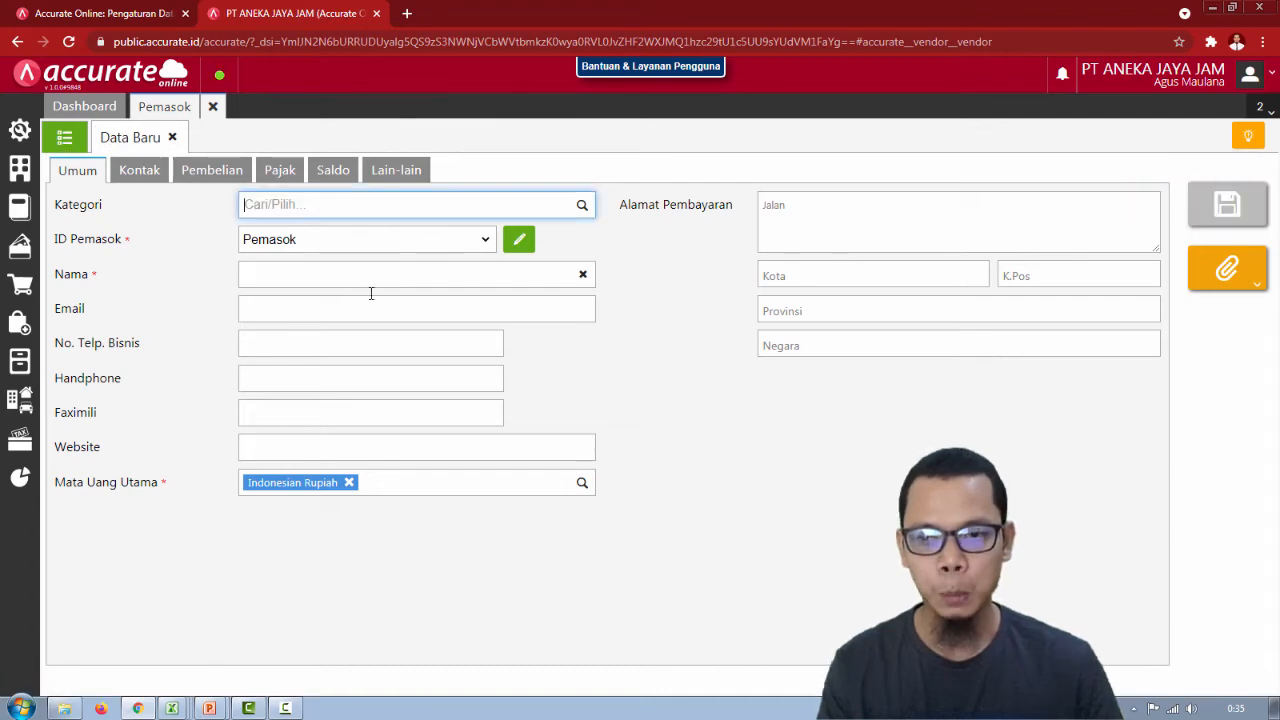
click(212, 106)
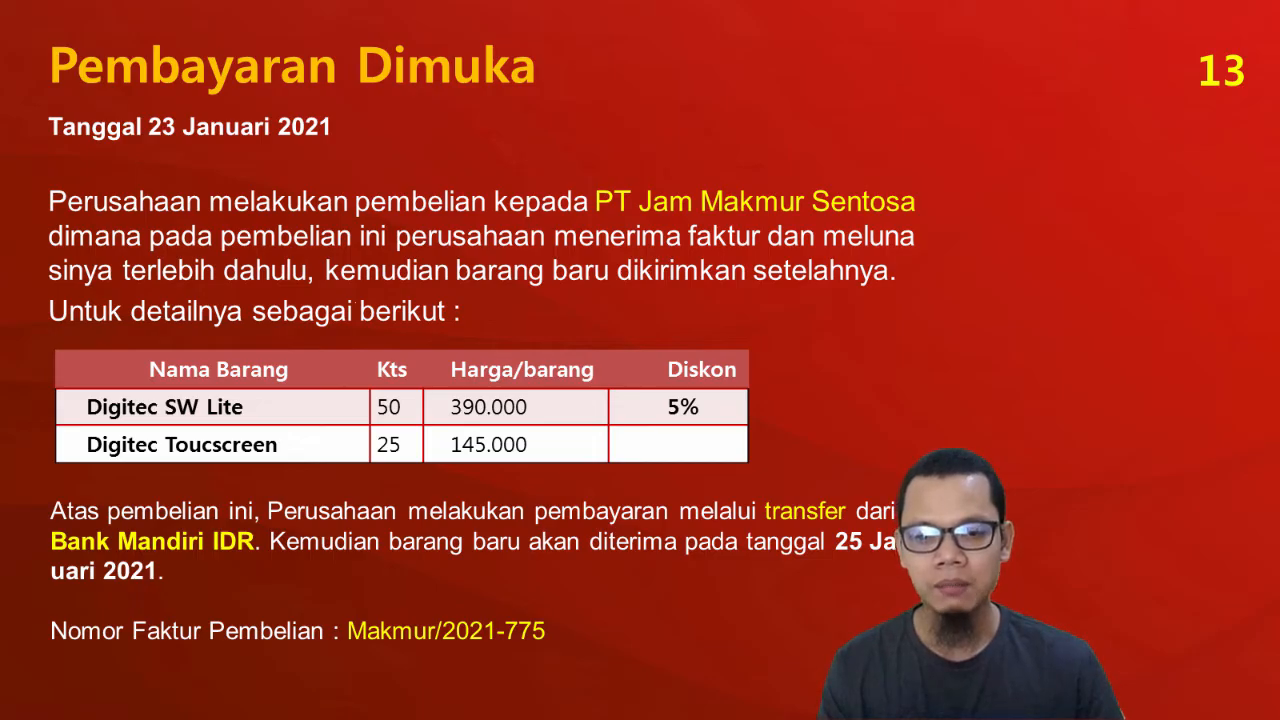
Review the Pembayaran Dimuka case slide for the purchase from PT Jam Makmur Sentosa.
key(alt+Tab)
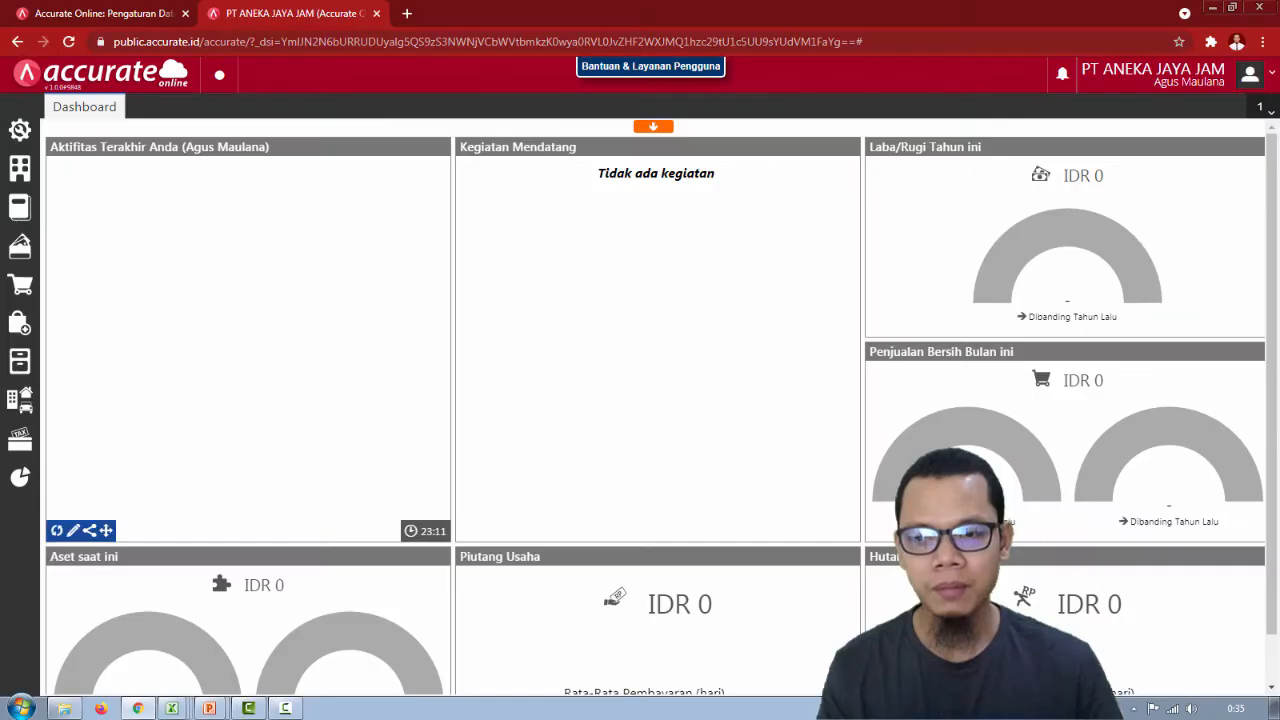
key(alt+Tab)
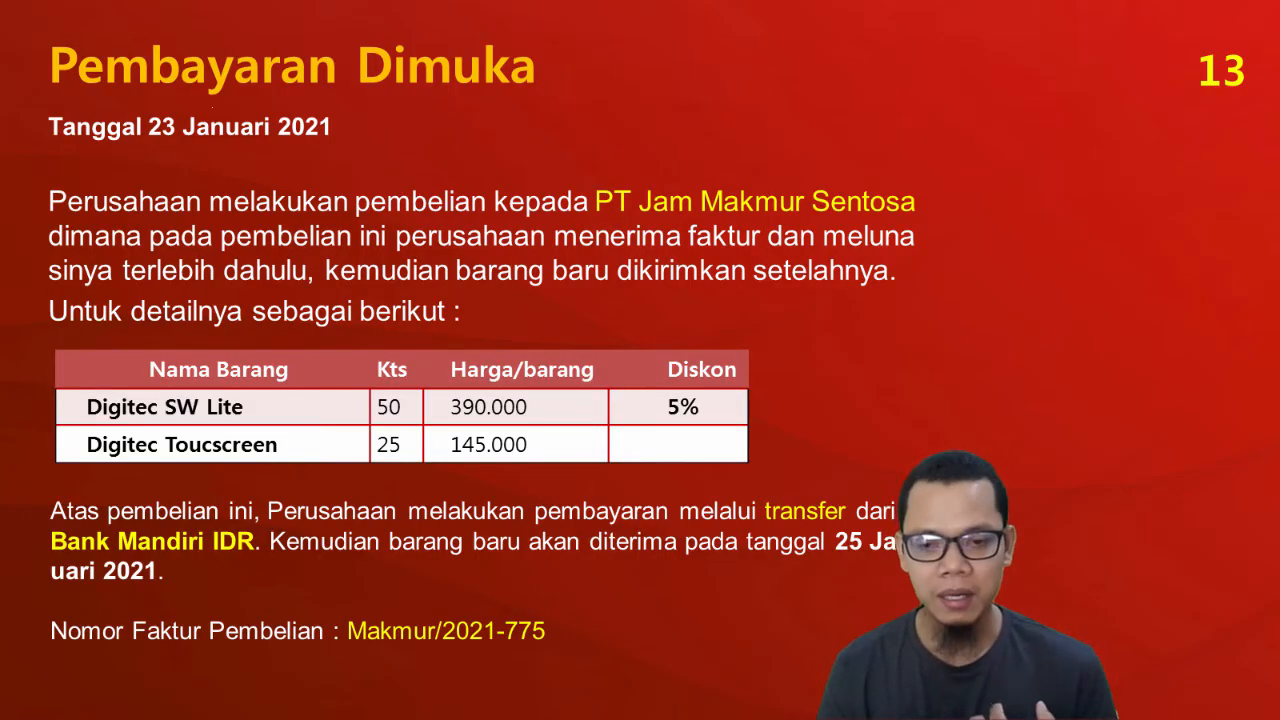
key(alt+Tab)
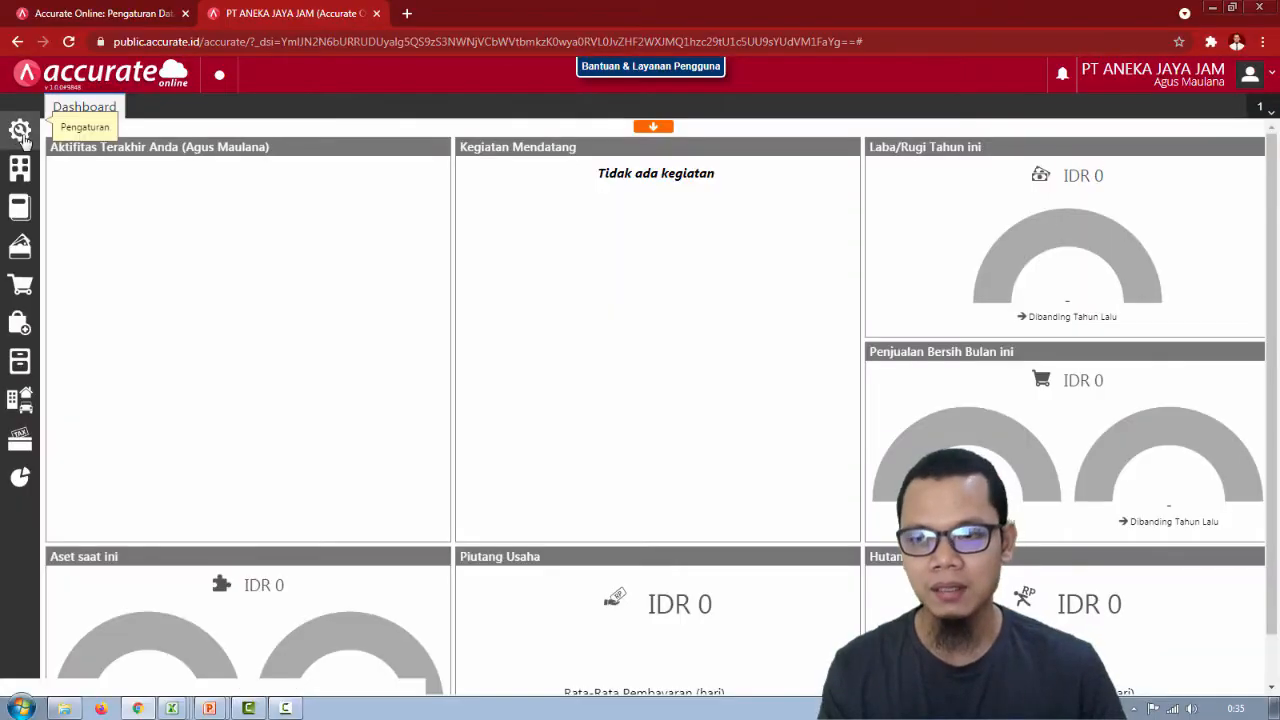
click(21, 133)
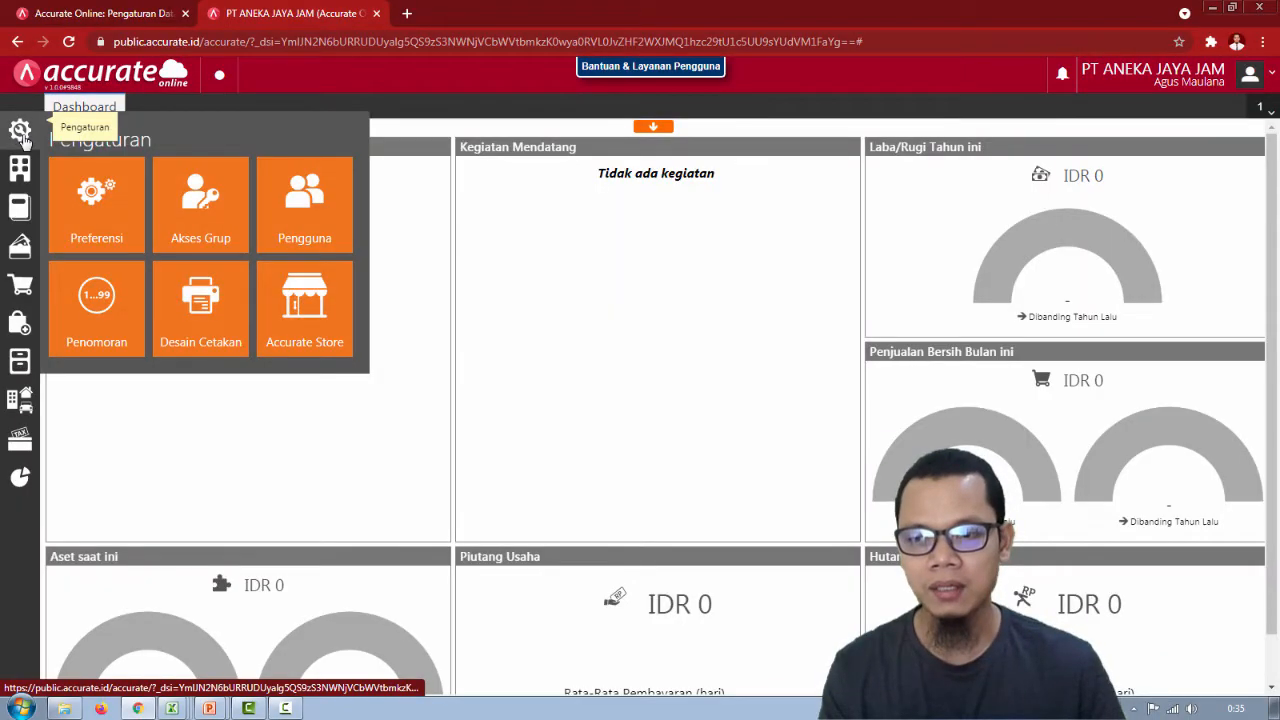
click(73, 215)
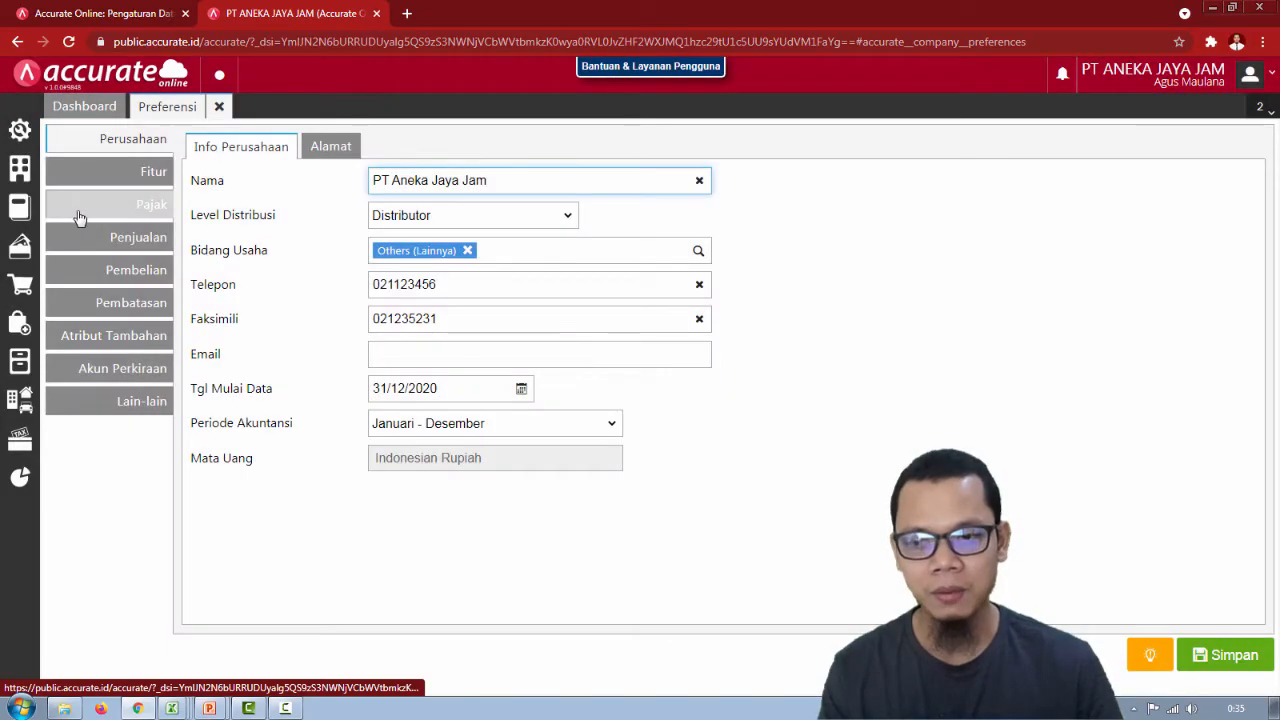
click(120, 182)
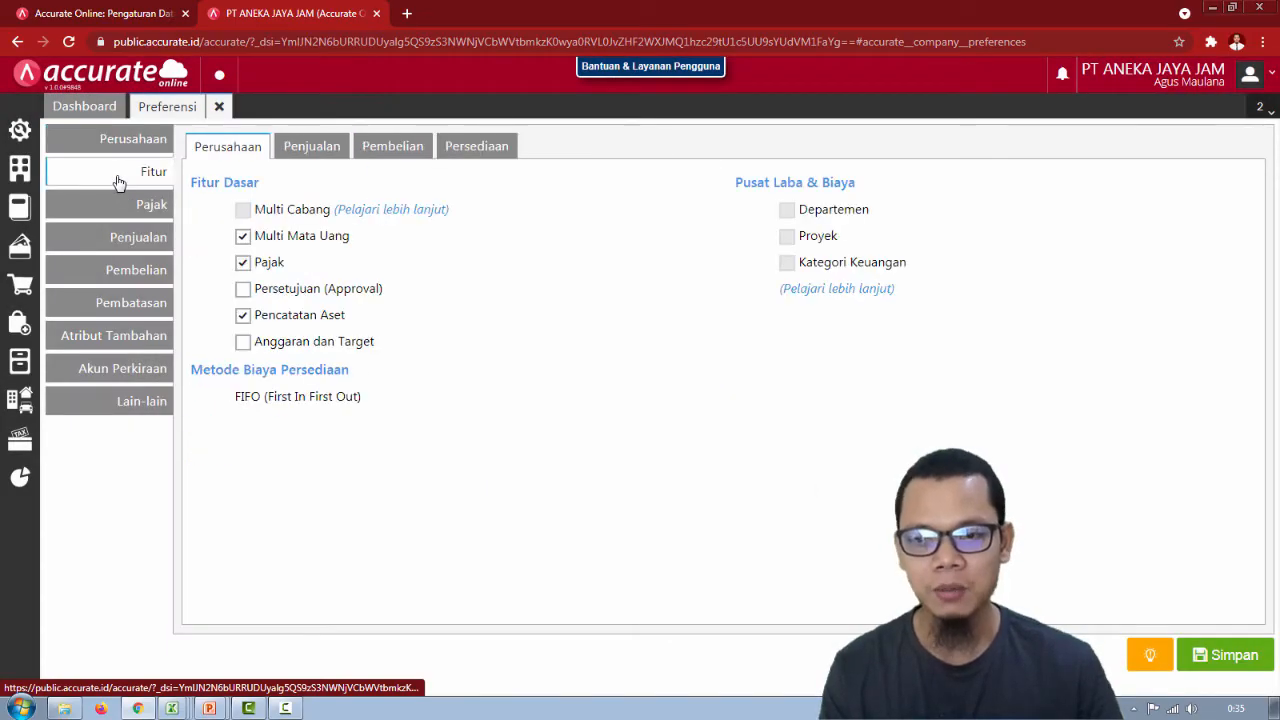
click(219, 107)
Enable the purchase feature Tagihan Dimuka (Mendahului Terima Barang) in the company preferences and save them.
click(25, 143)
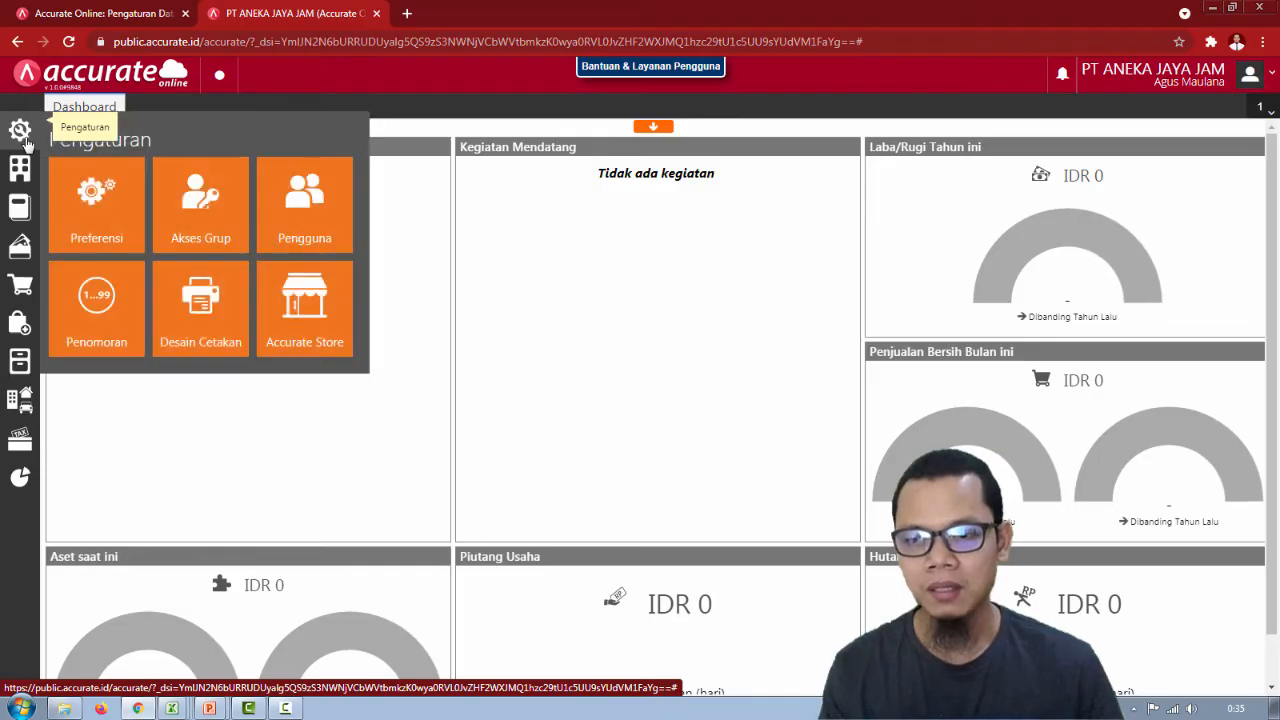
click(79, 222)
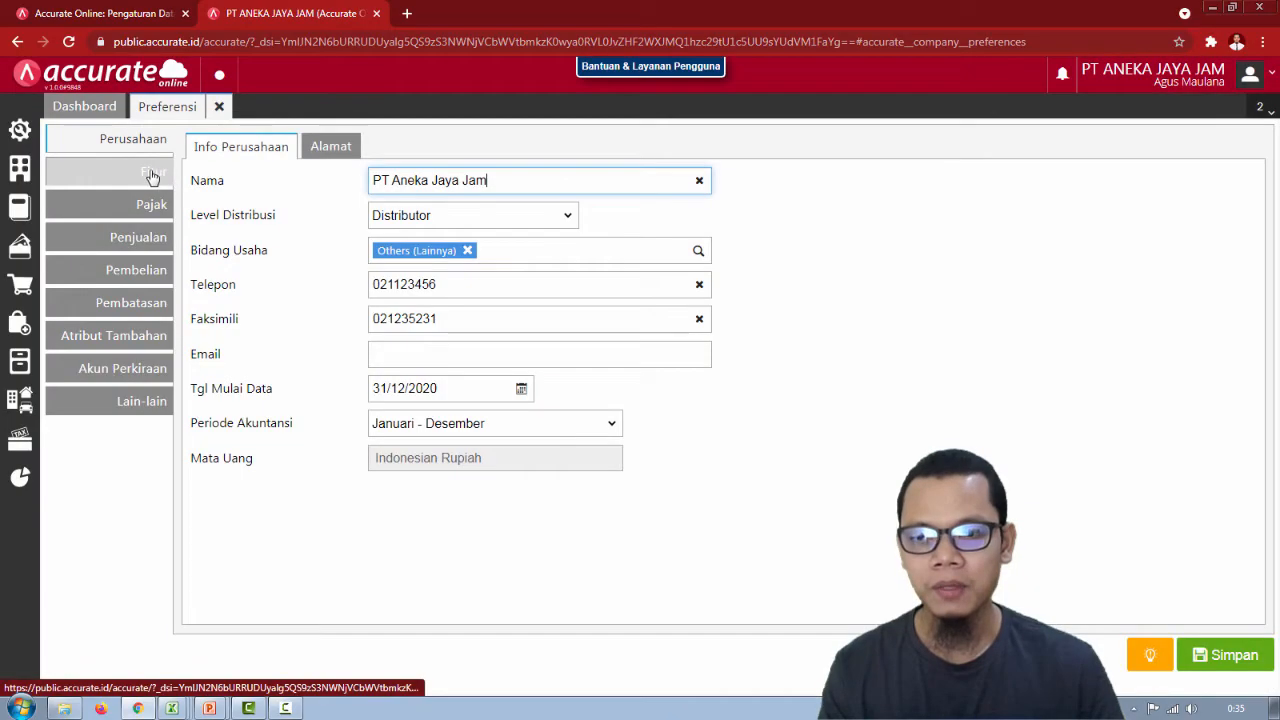
click(152, 177)
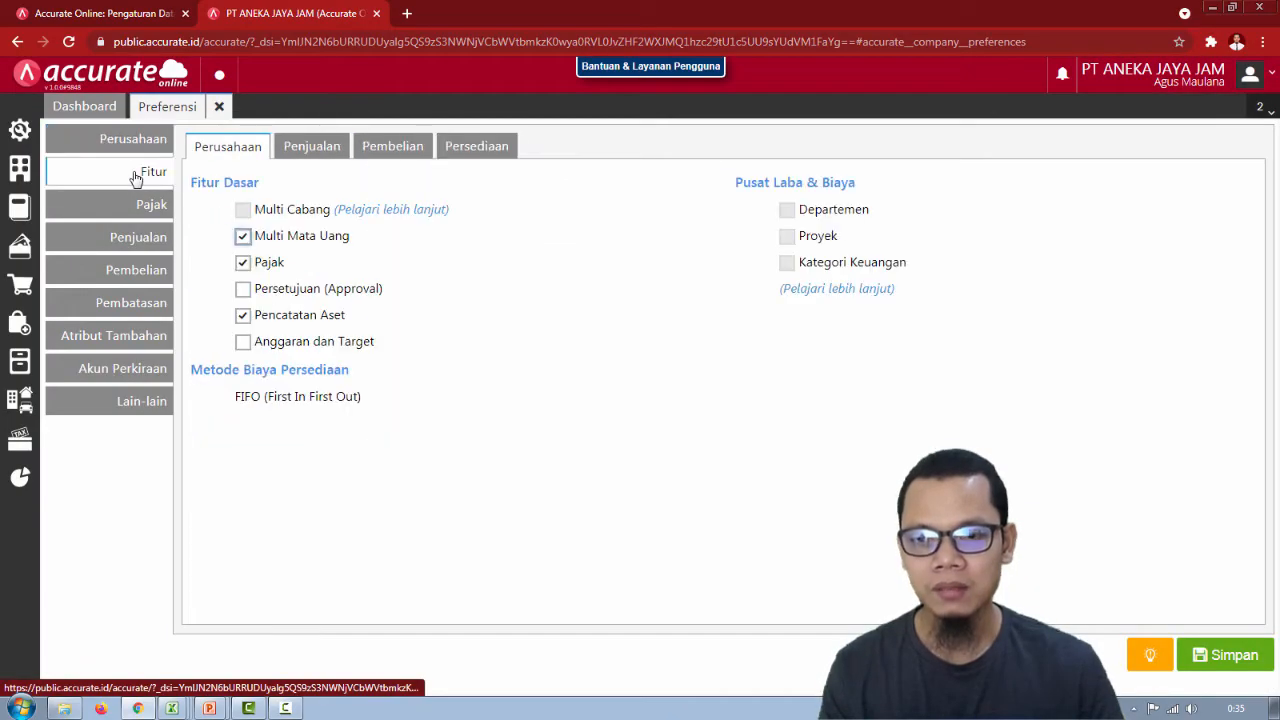
click(388, 150)
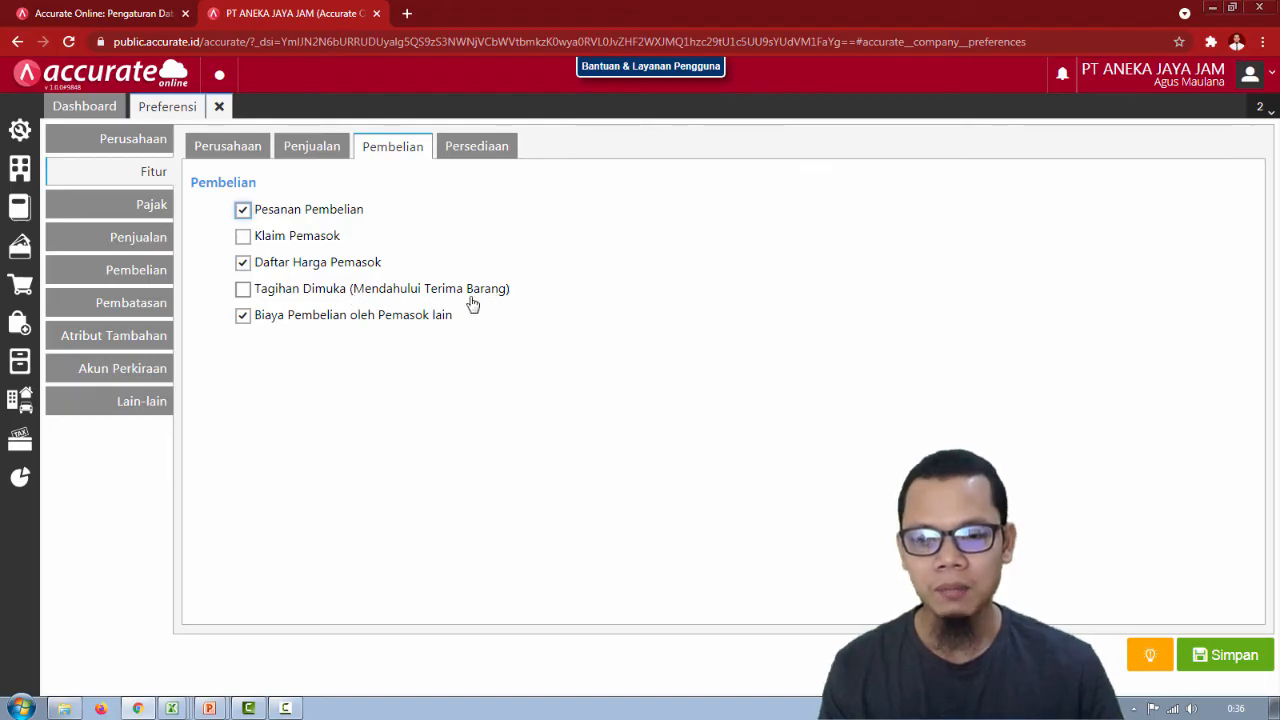
click(242, 290)
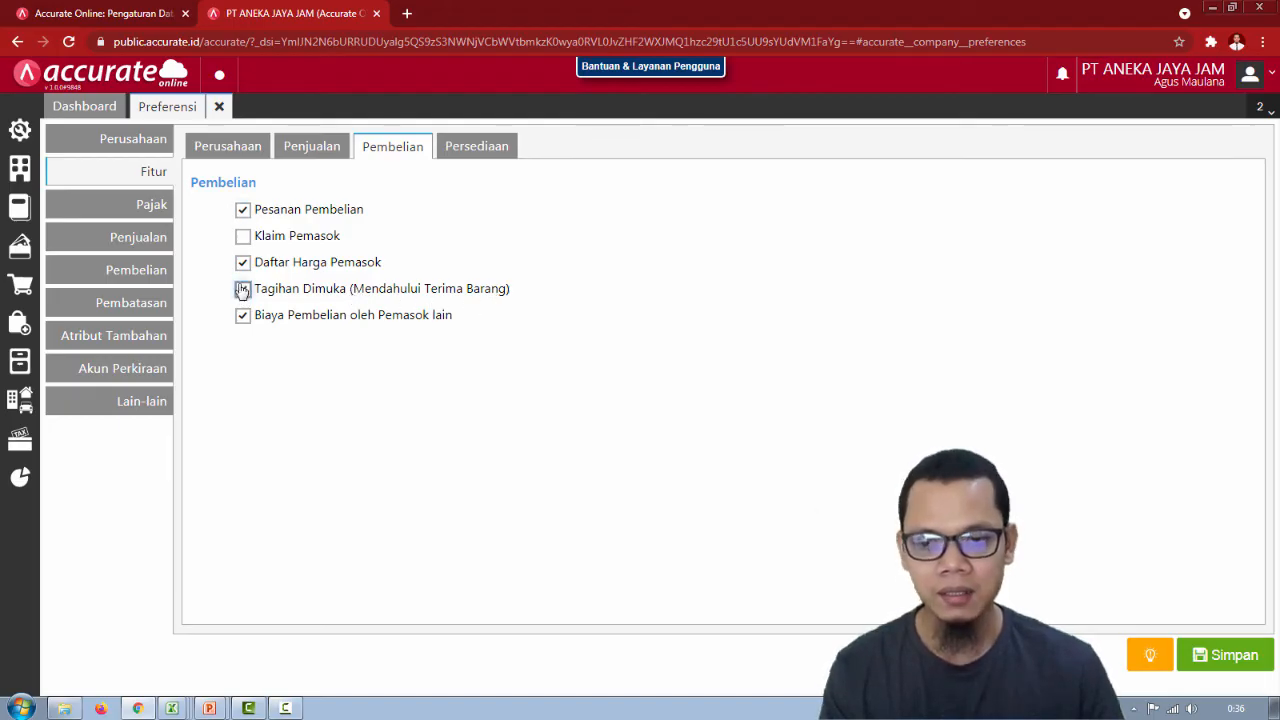
click(1243, 656)
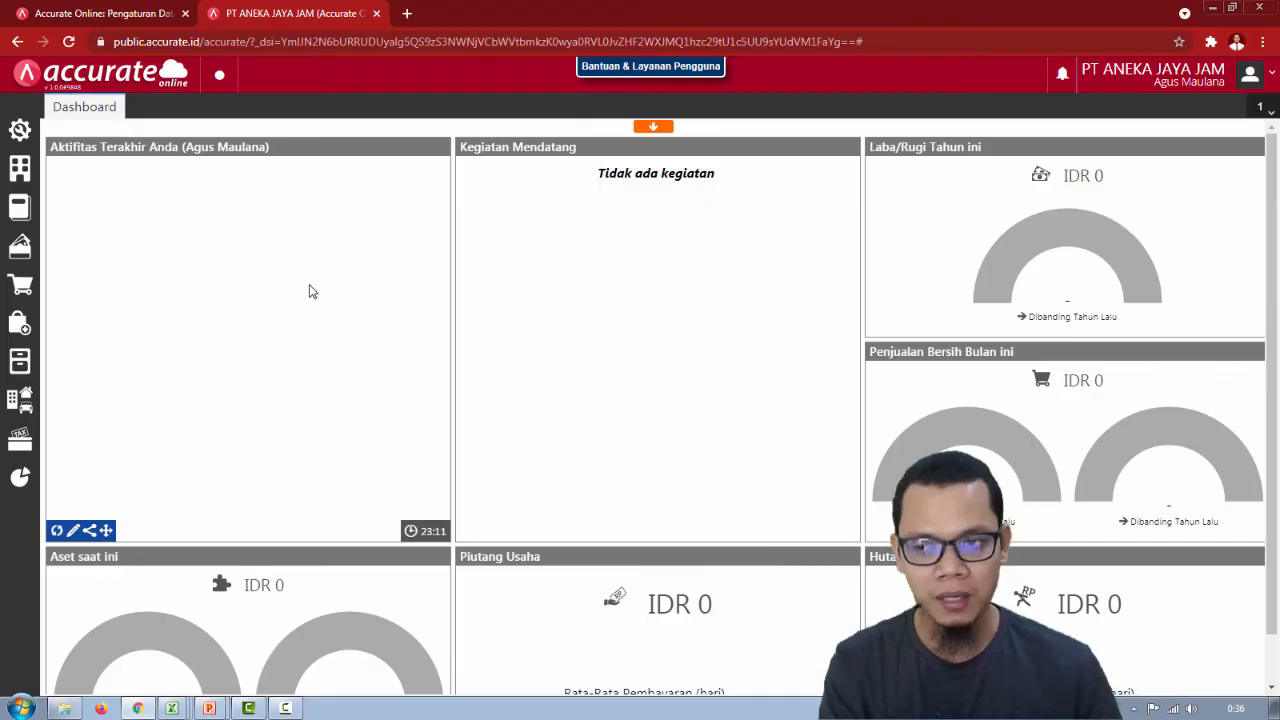
Create a new purchase invoice (Faktur Pembelian) and choose PT Jam Makmur Sentosa as the supplier.
key(alt+Tab)
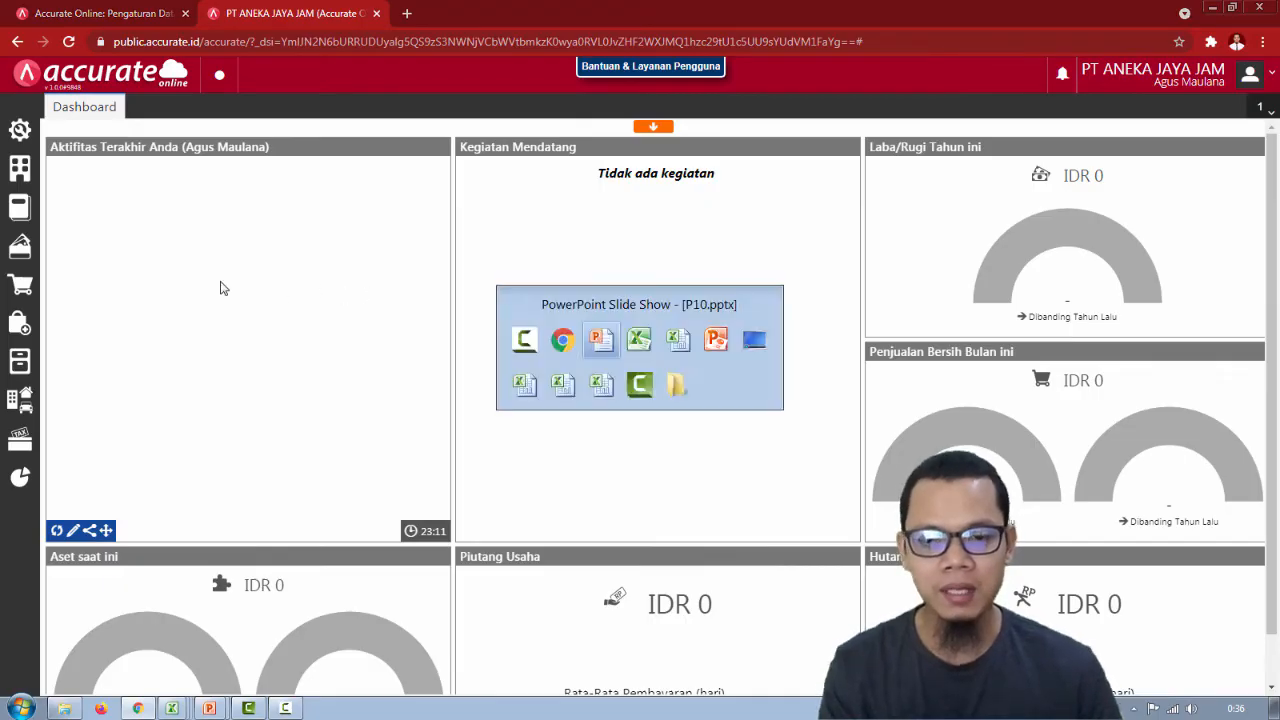
key(alt+Tab)
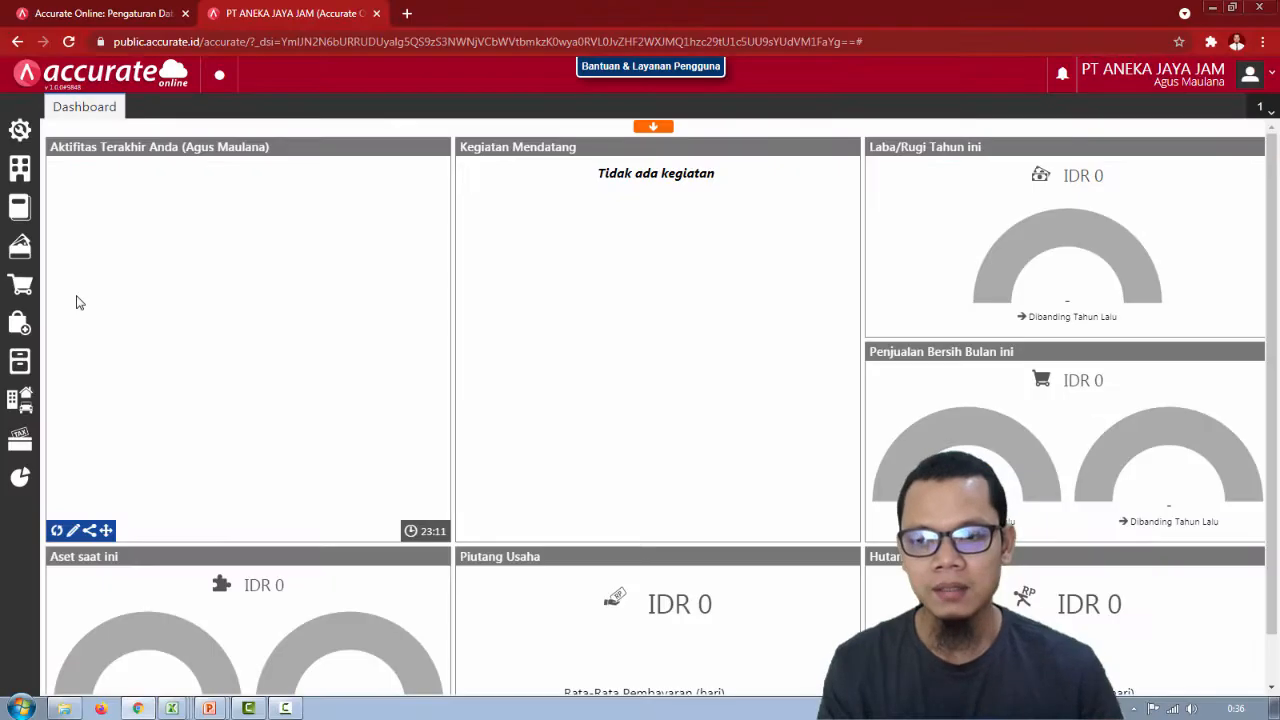
click(19, 325)
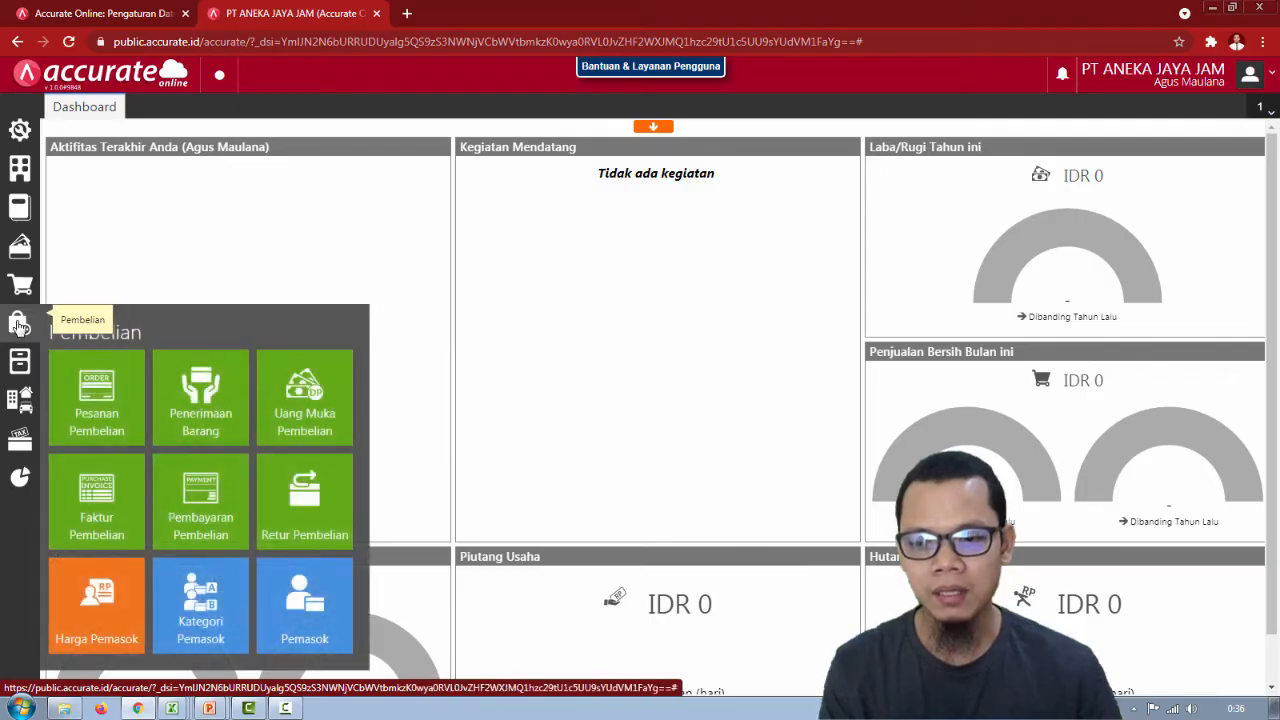
click(100, 492)
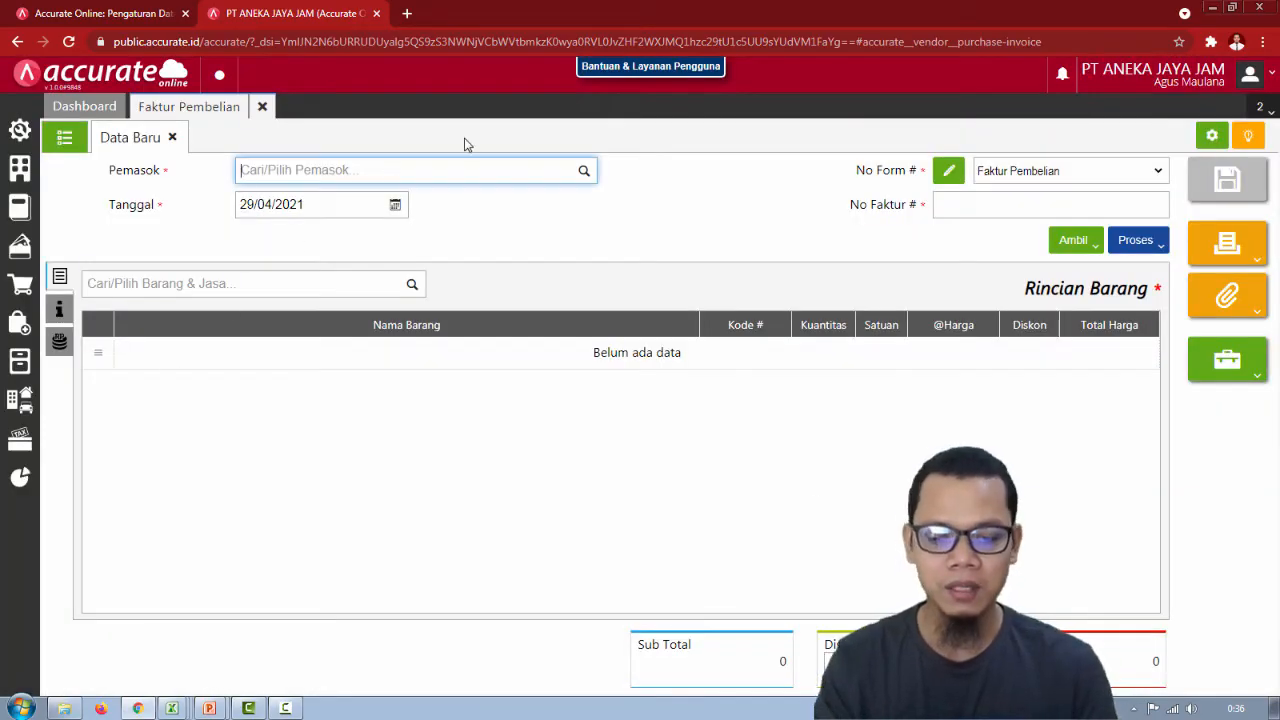
text(ma)
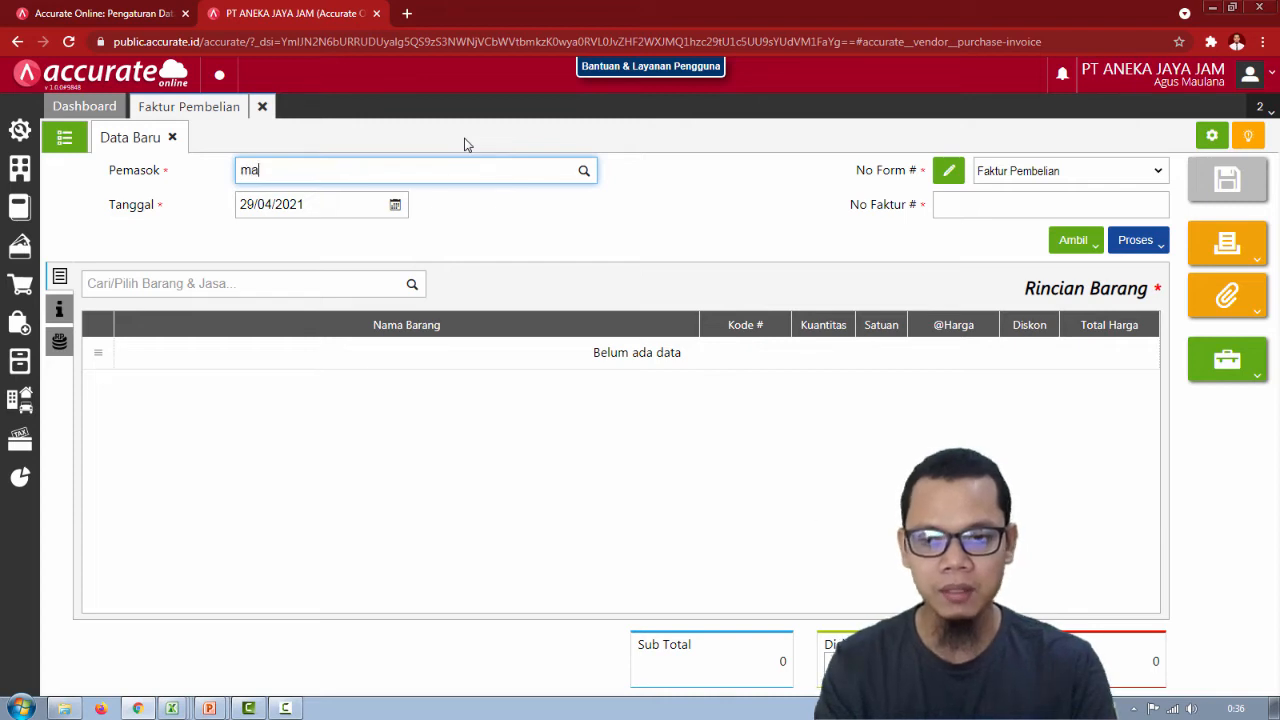
text(mu)
key(BackSpace)
key(BackSpace)
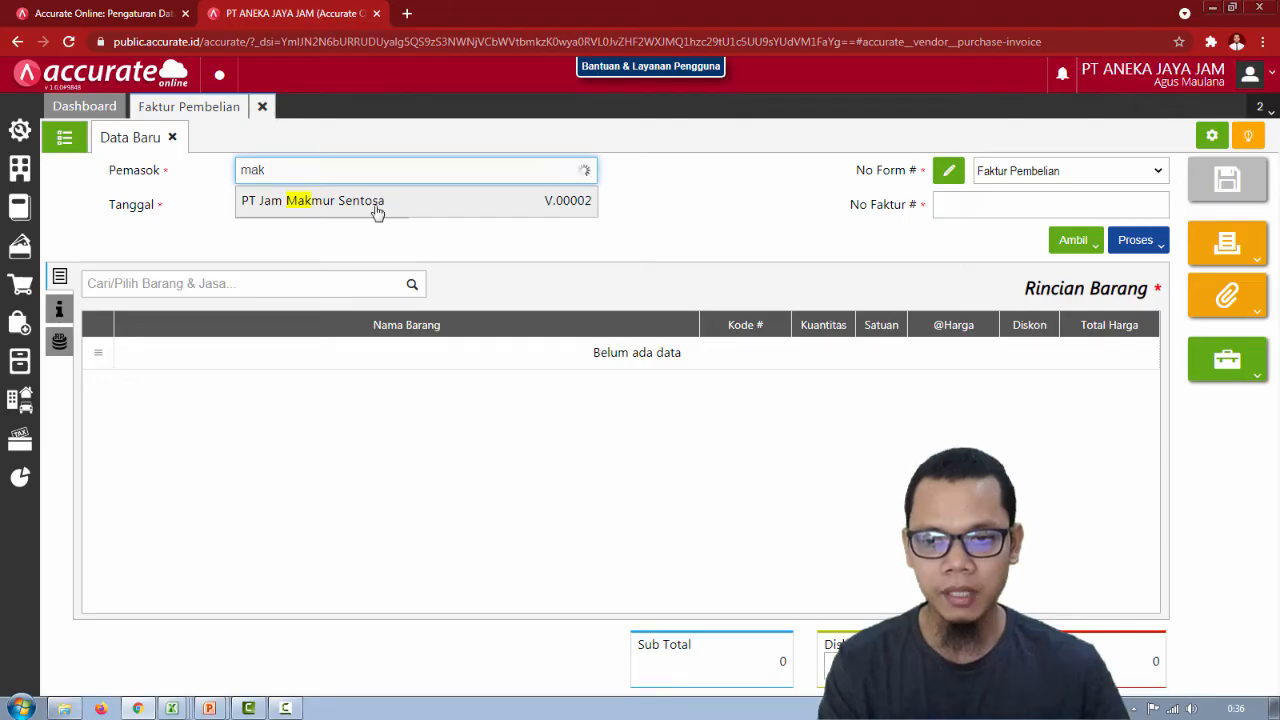
click(376, 207)
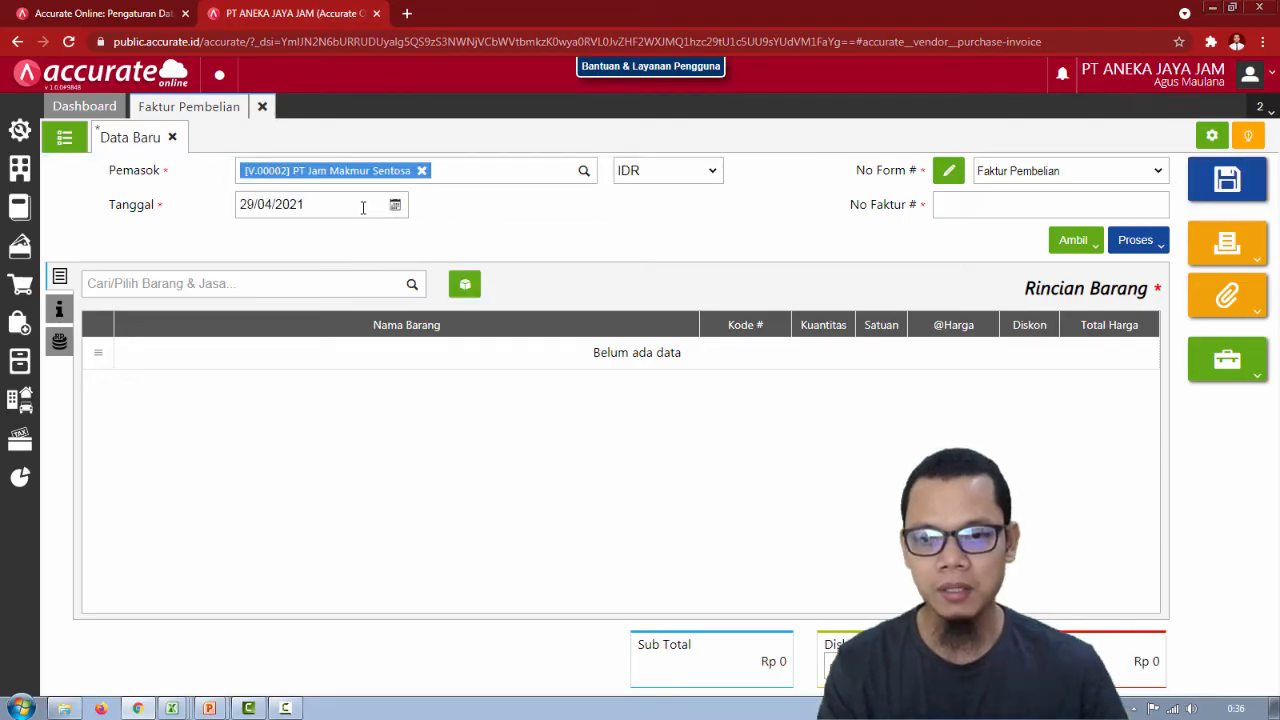
Check the date in the case slide and set the purchase invoice's Tanggal to 23/01/2021.
click(363, 207)
key(alt+Tab)
key(alt+Tab)
text(23/01/2021)
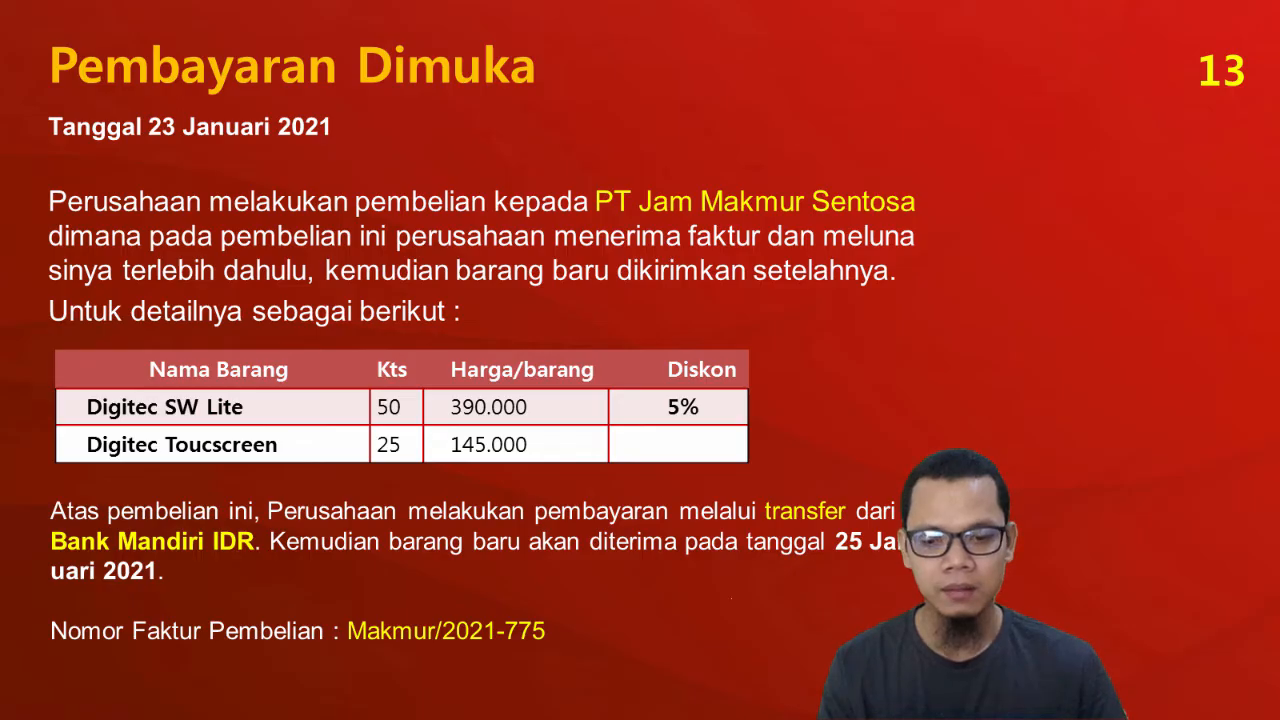
key(alt+Tab)
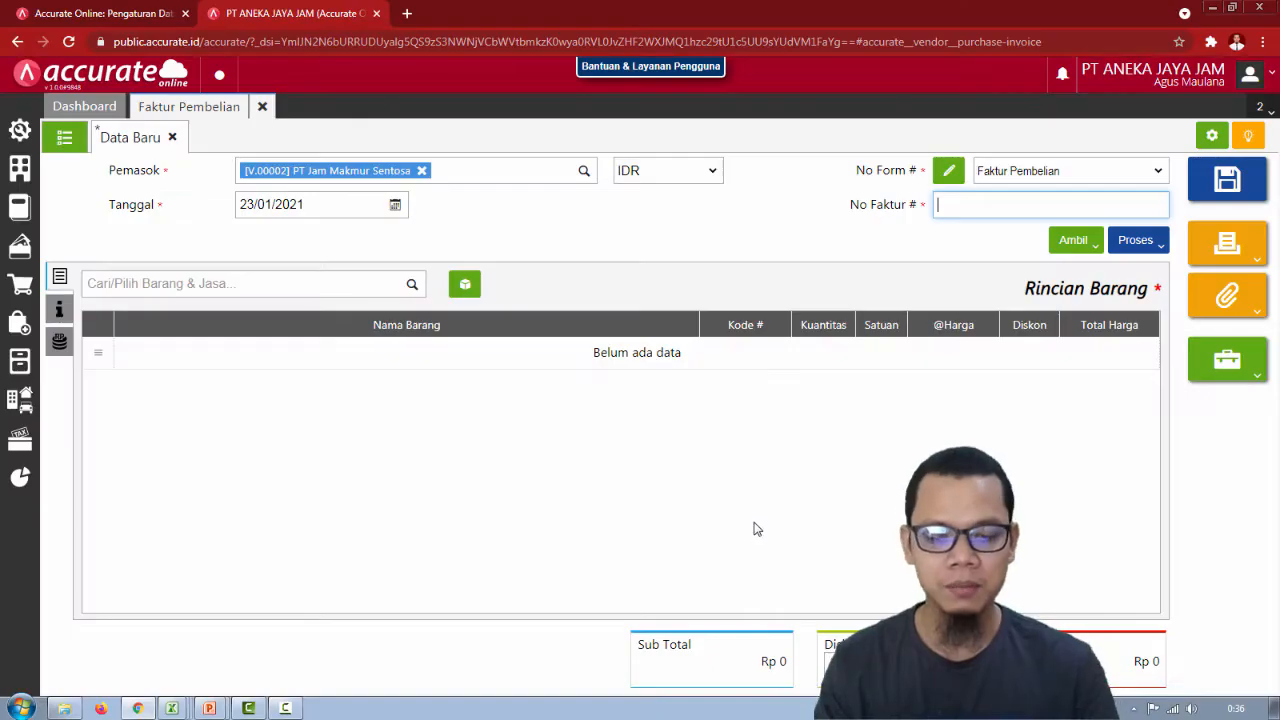
Consult the case slide for the invoice number and enter Makmur/2121-775 as the purchase invoice's No Faktur.
text(Makmur)
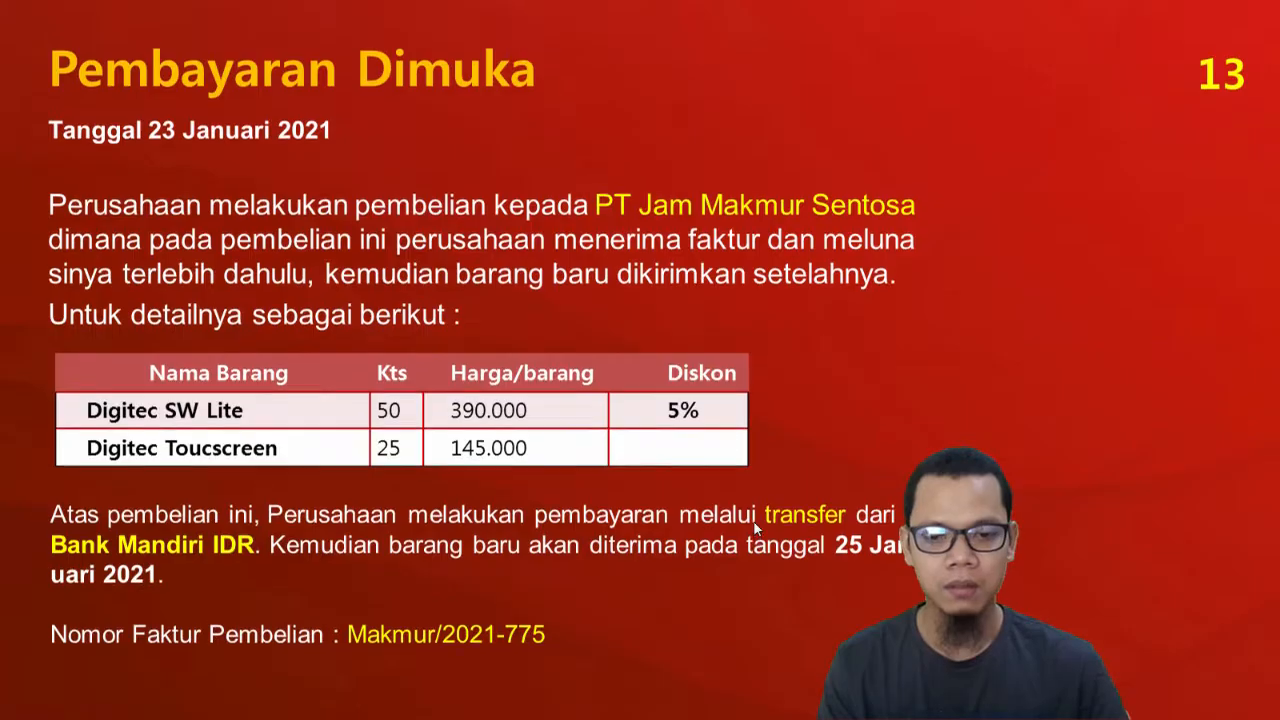
scroll(755, 528, up, 10)
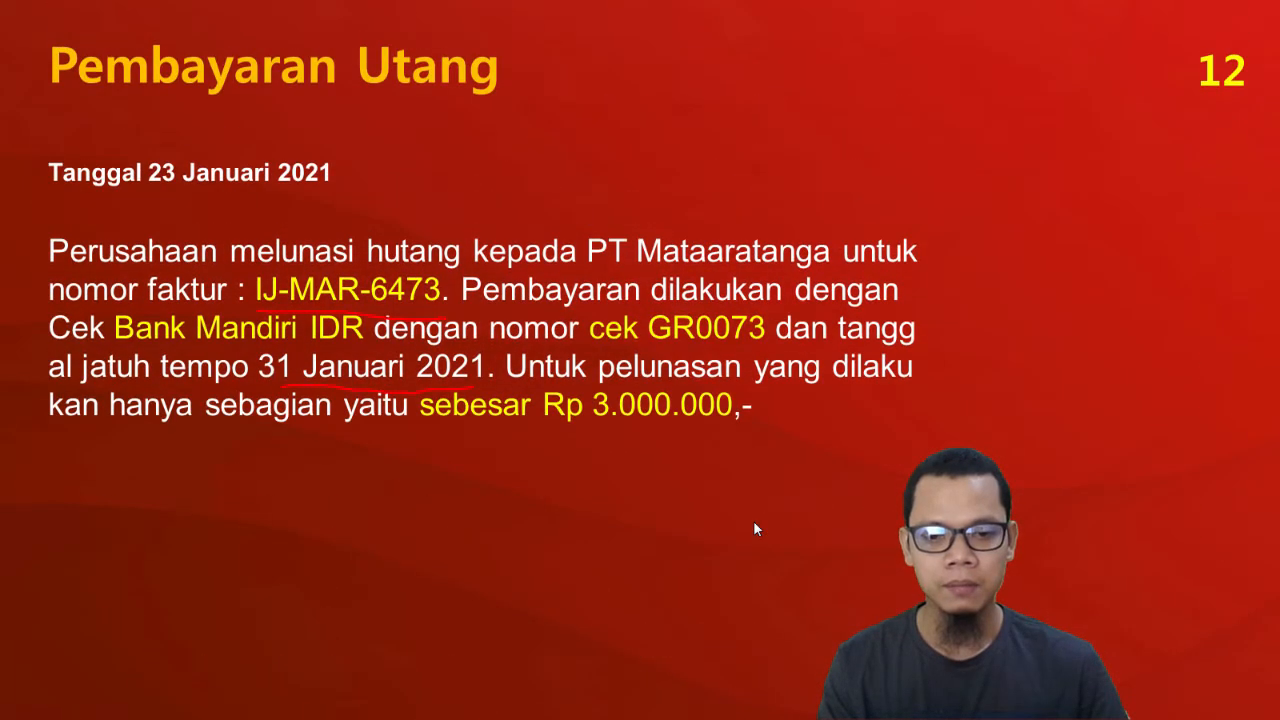
scroll(755, 528, down, 10)
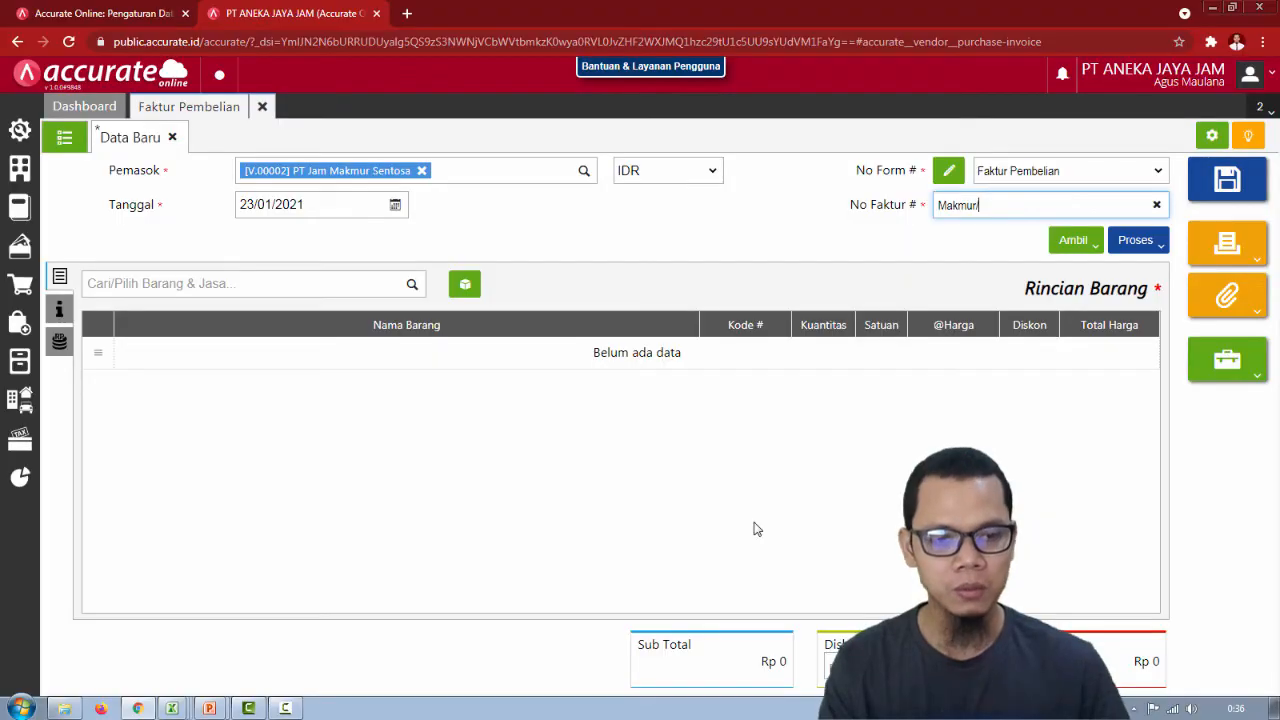
text(2121-)
key(alt+Tab)
key(alt+Tab)
text(7)
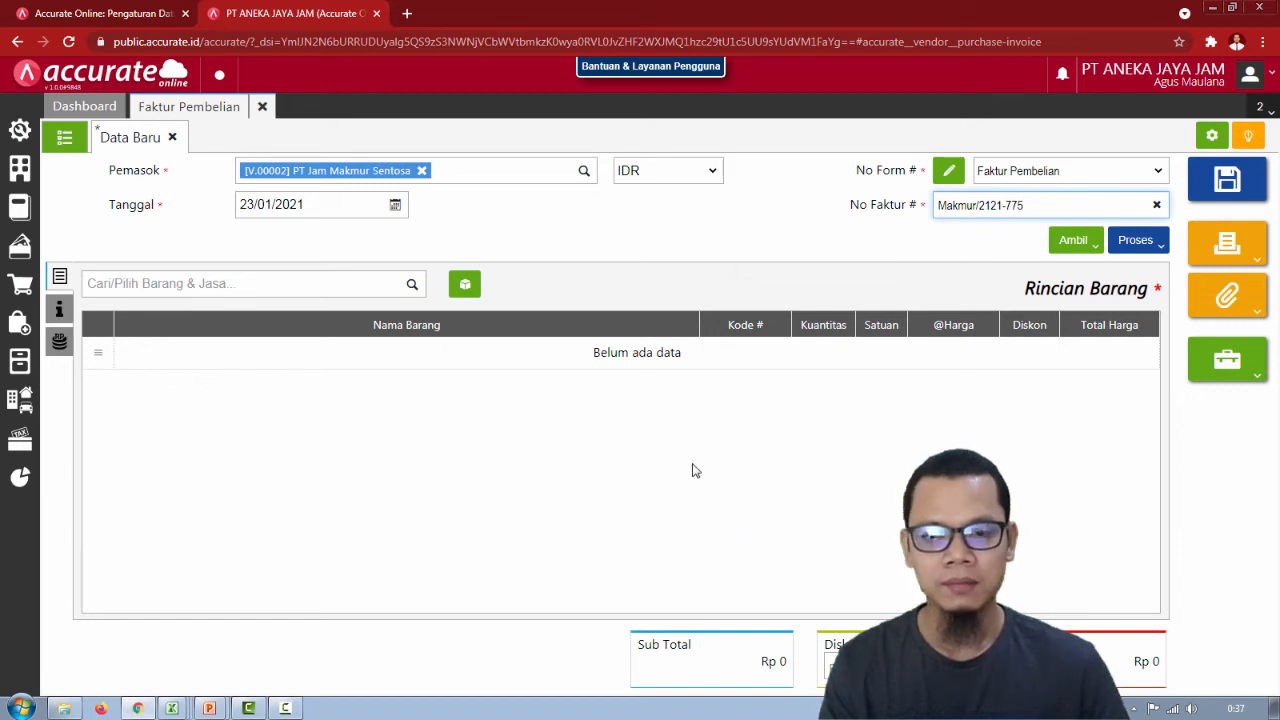
Add Digitec SW Lite to the purchase invoice and set its quantity to 50, as given in the case slide.
click(412, 288)
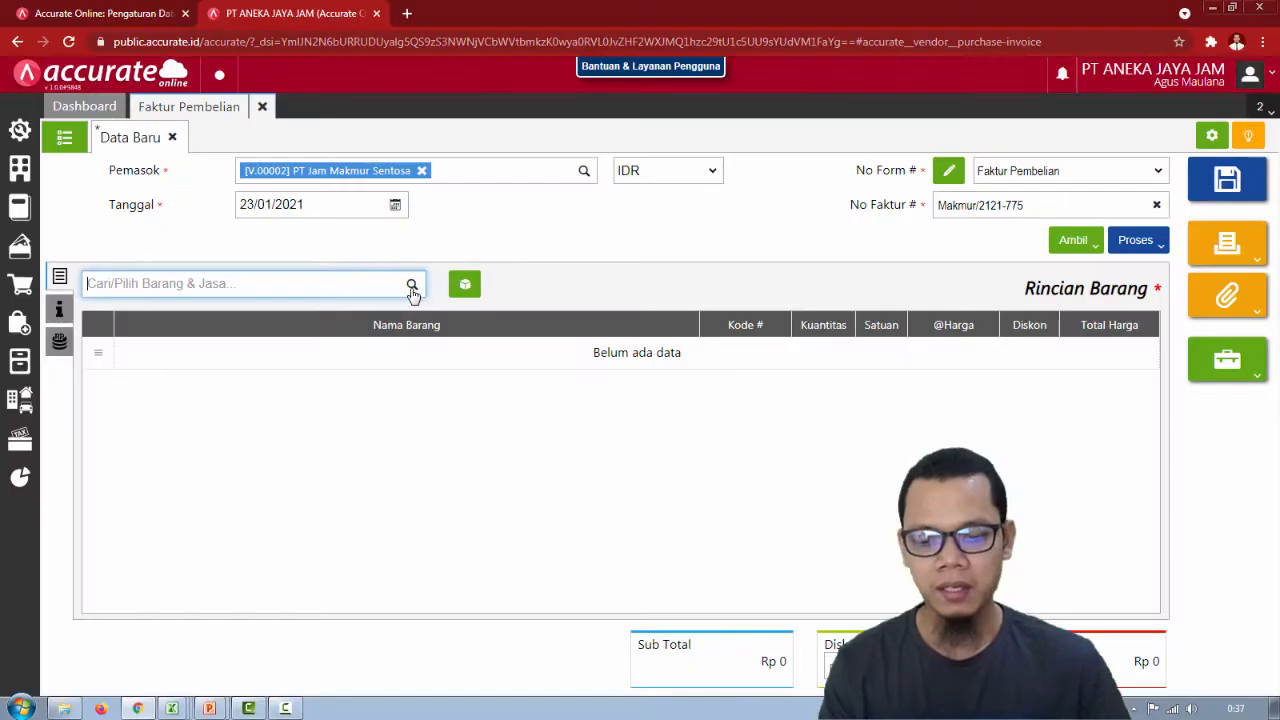
text(dig)
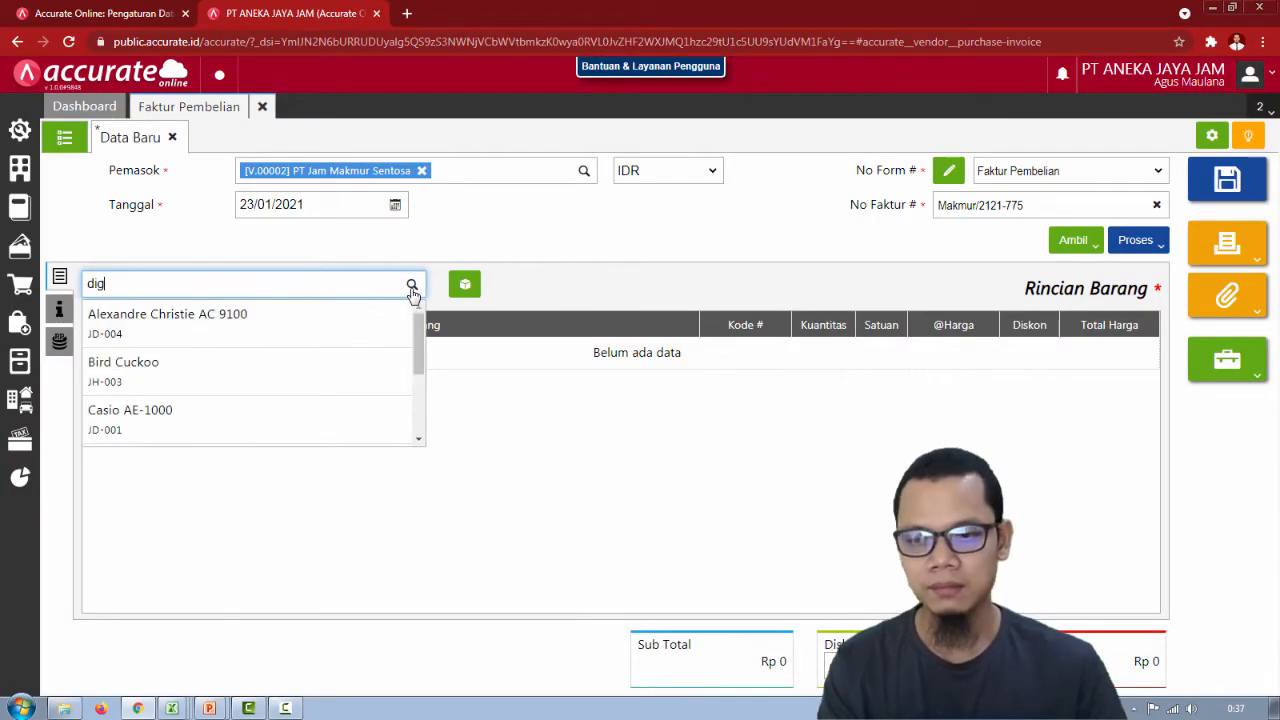
click(365, 322)
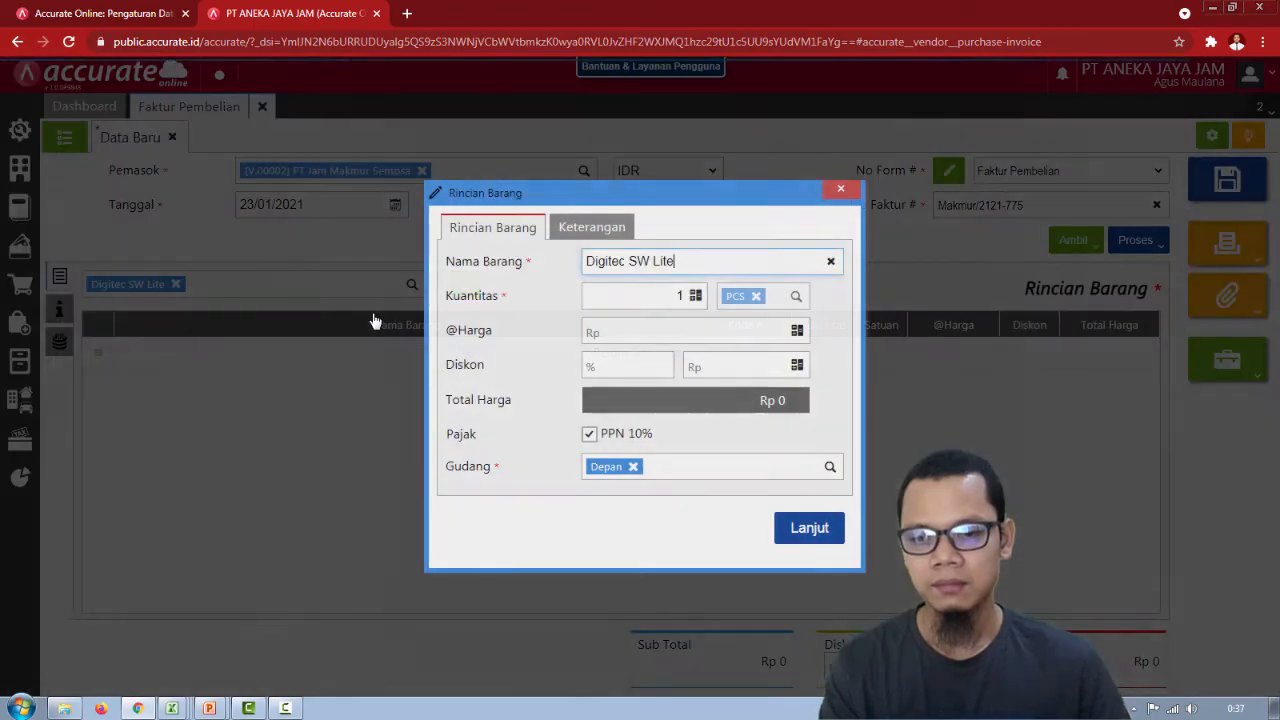
click(686, 296)
key(alt+Tab)
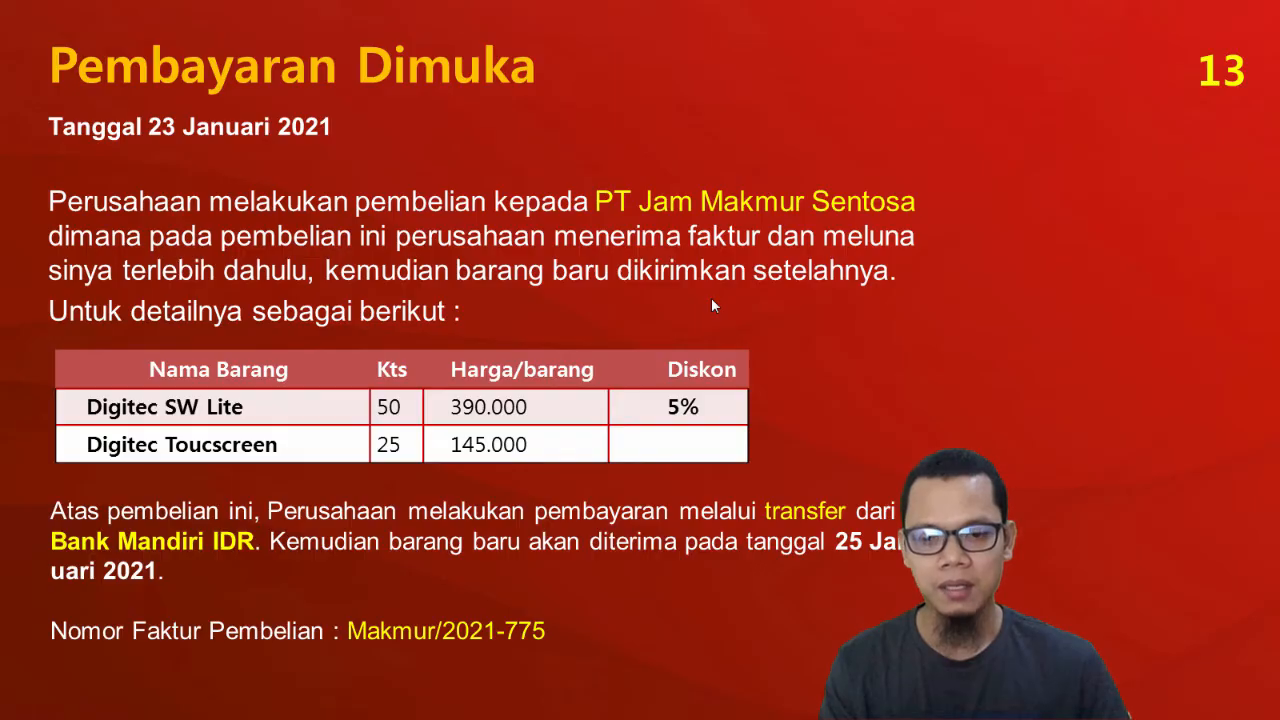
key(alt+Tab)
text(50)
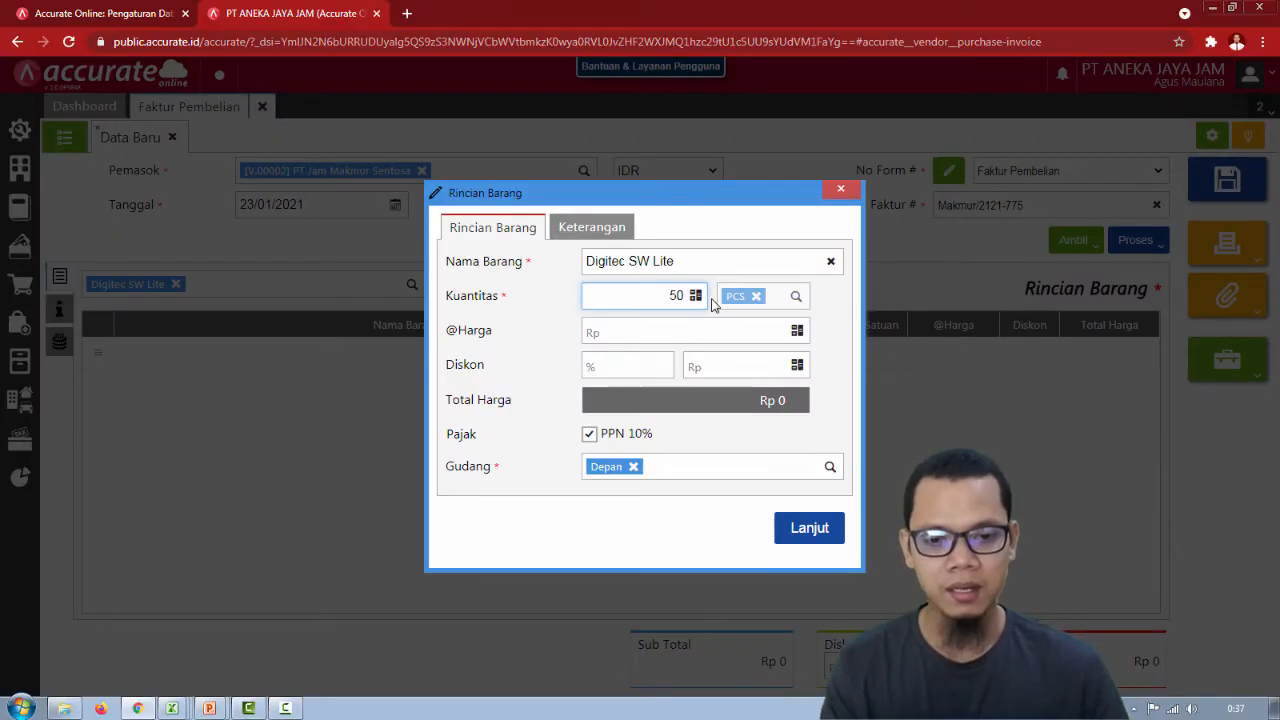
key(Tab)
key(alt+Tab)
key(alt+Tab)
text(39000)
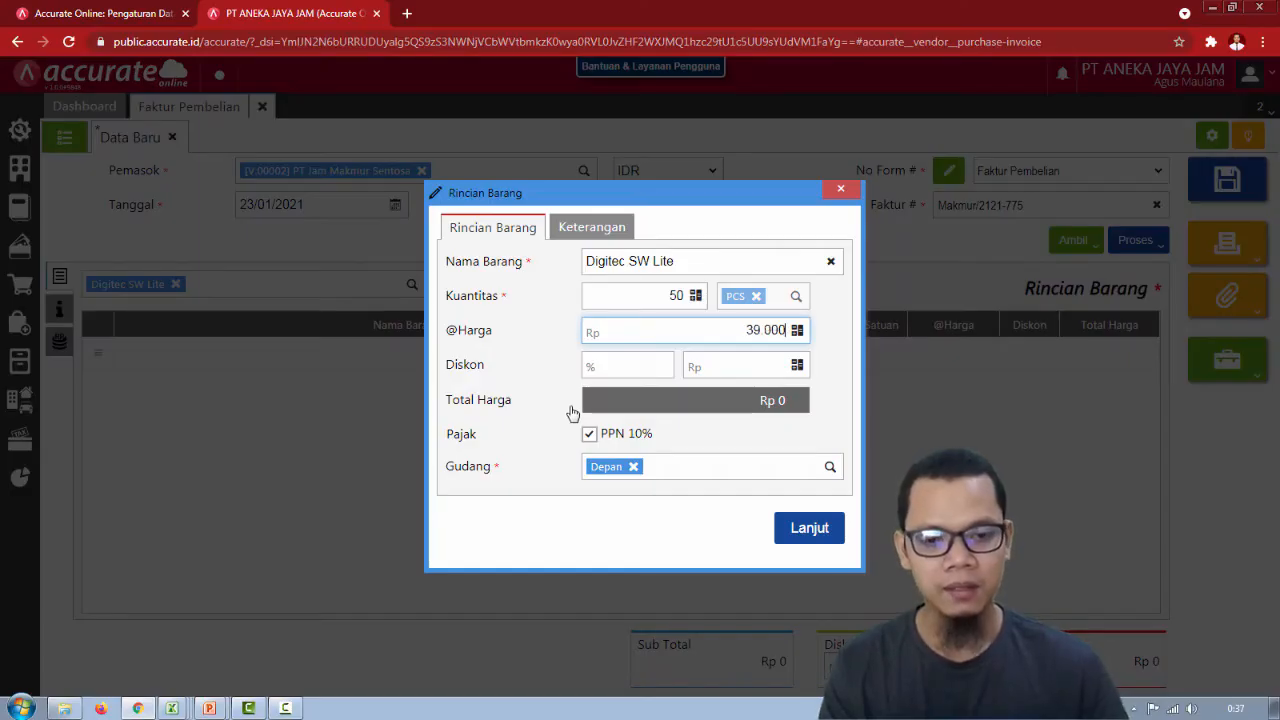
key(Tab)
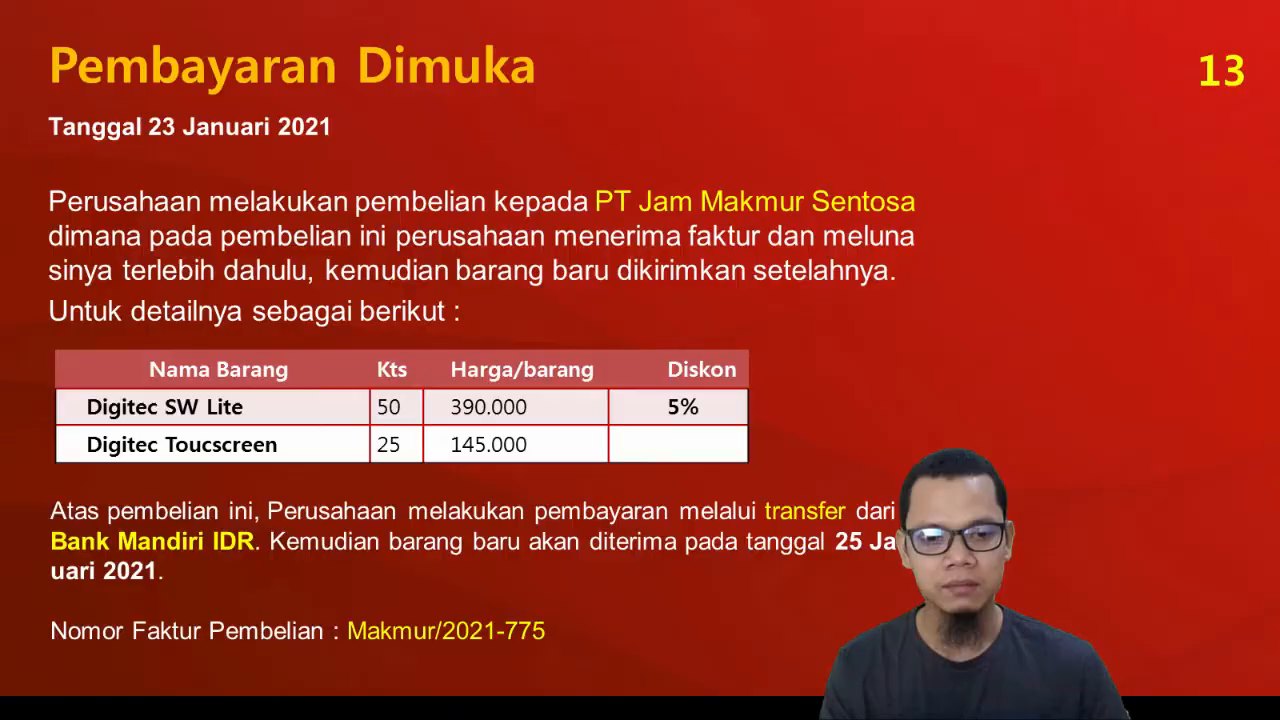
key(alt+Tab)
key(alt+Tab)
text(0)
key(alt+Tab)
key(alt+Tab)
Give Digitec SW Lite a 5% discount and add the completed item line to the invoice.
click(651, 367)
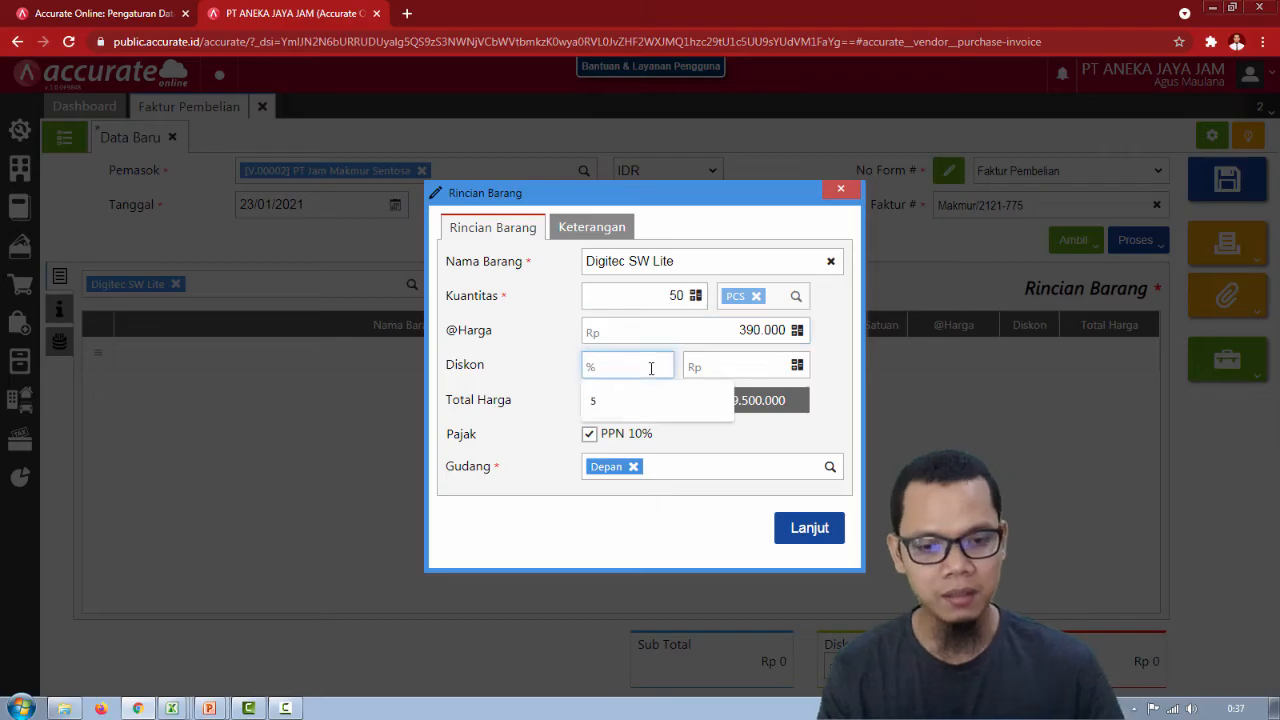
text(5)
click(842, 373)
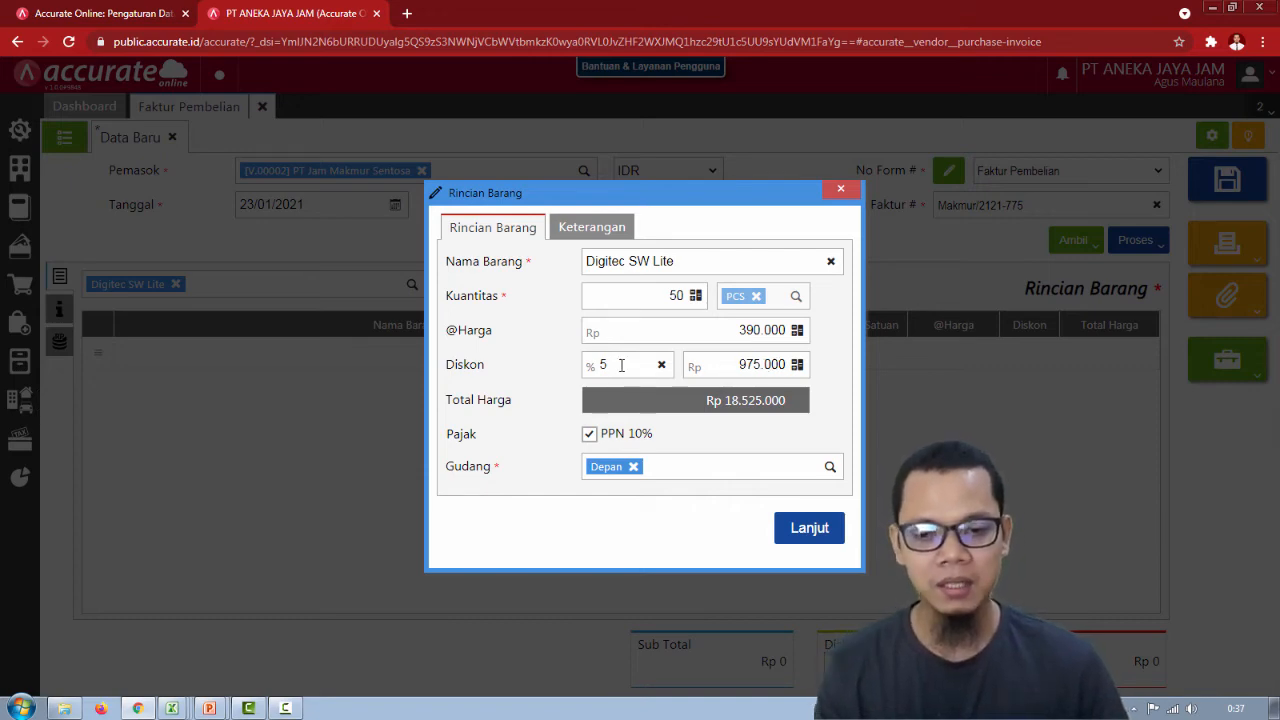
key(alt+Tab)
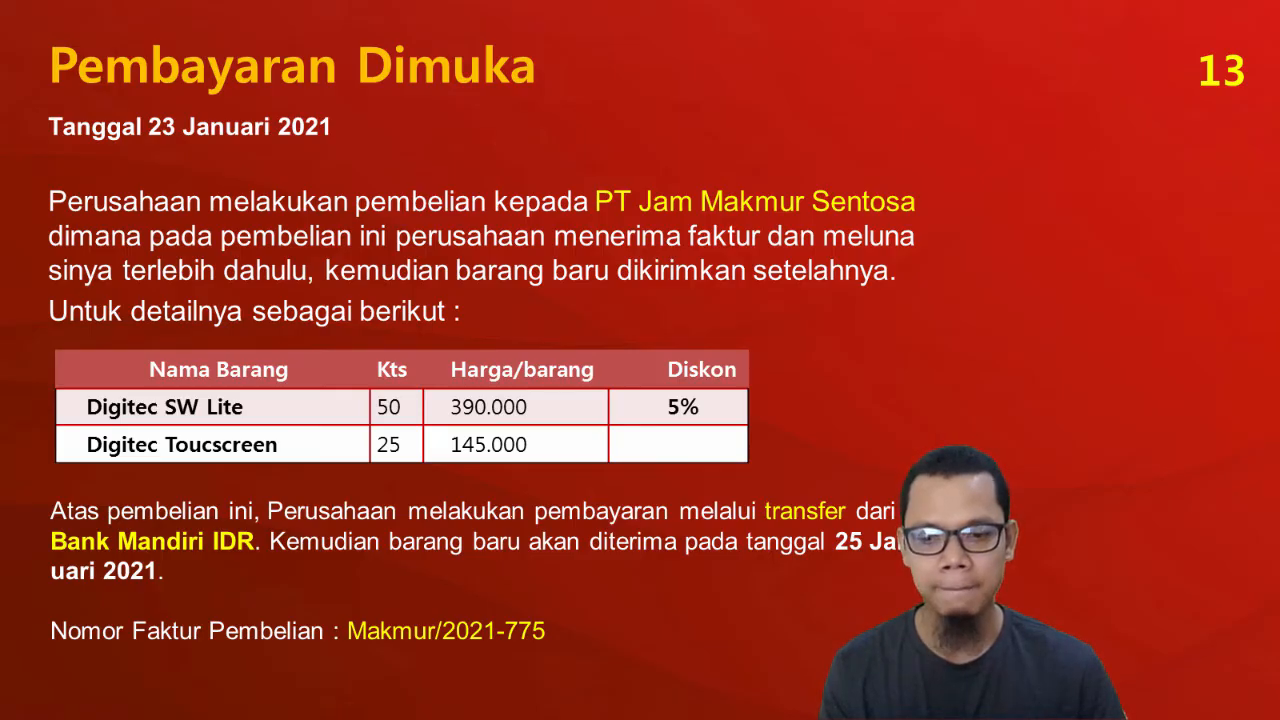
key(alt+Tab)
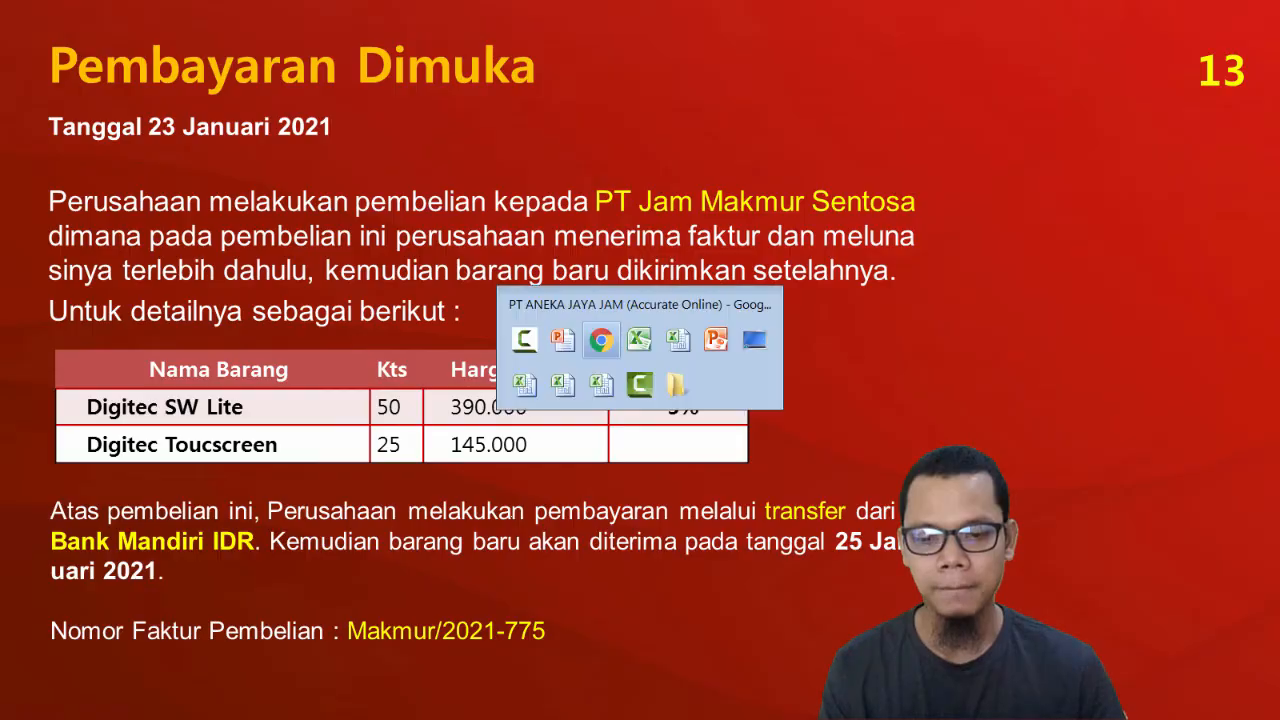
click(809, 528)
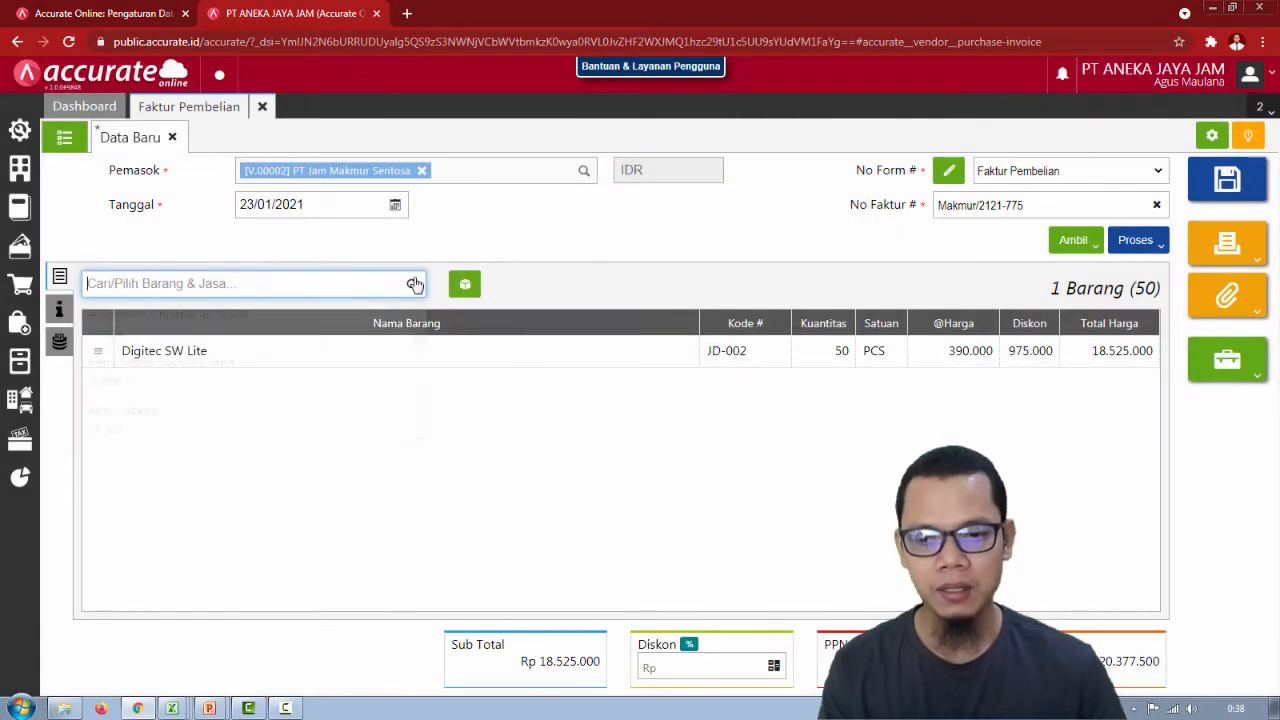
Check the second item in the case slide, then add Digitec Touchscreen to the invoice with a quantity of 25.
key(alt+Tab)
key(alt+Tab)
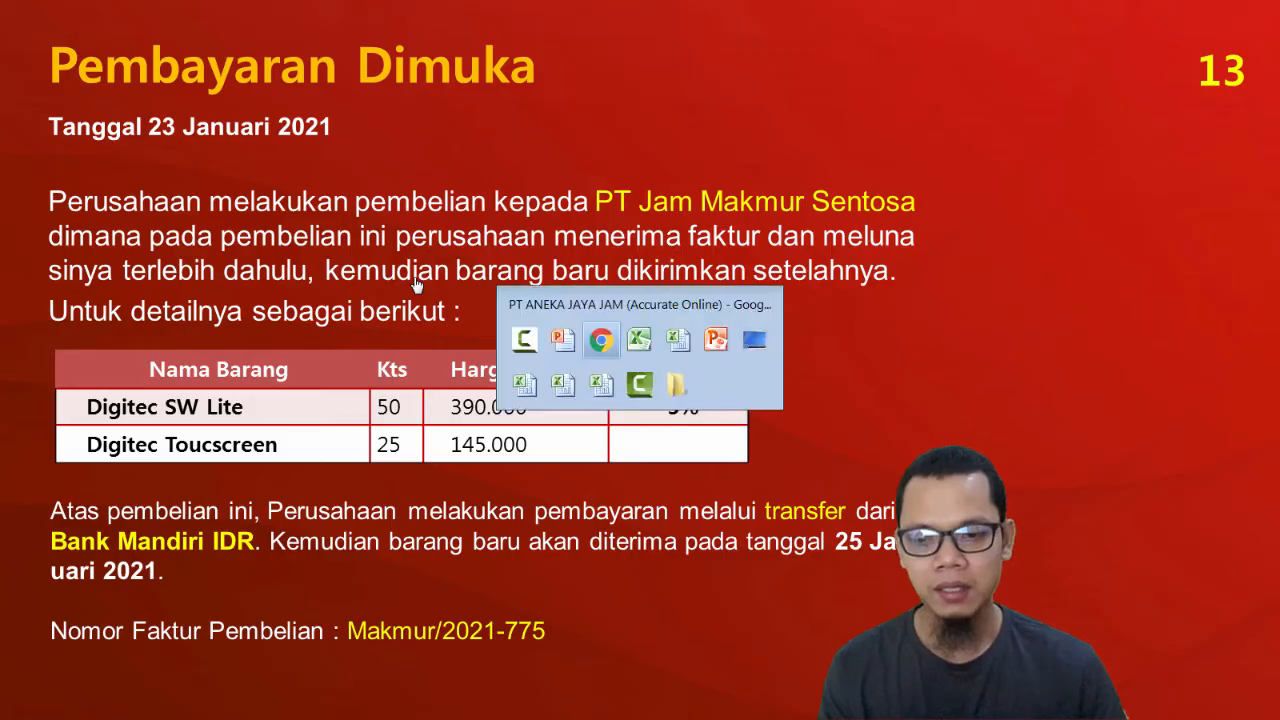
text(touch)
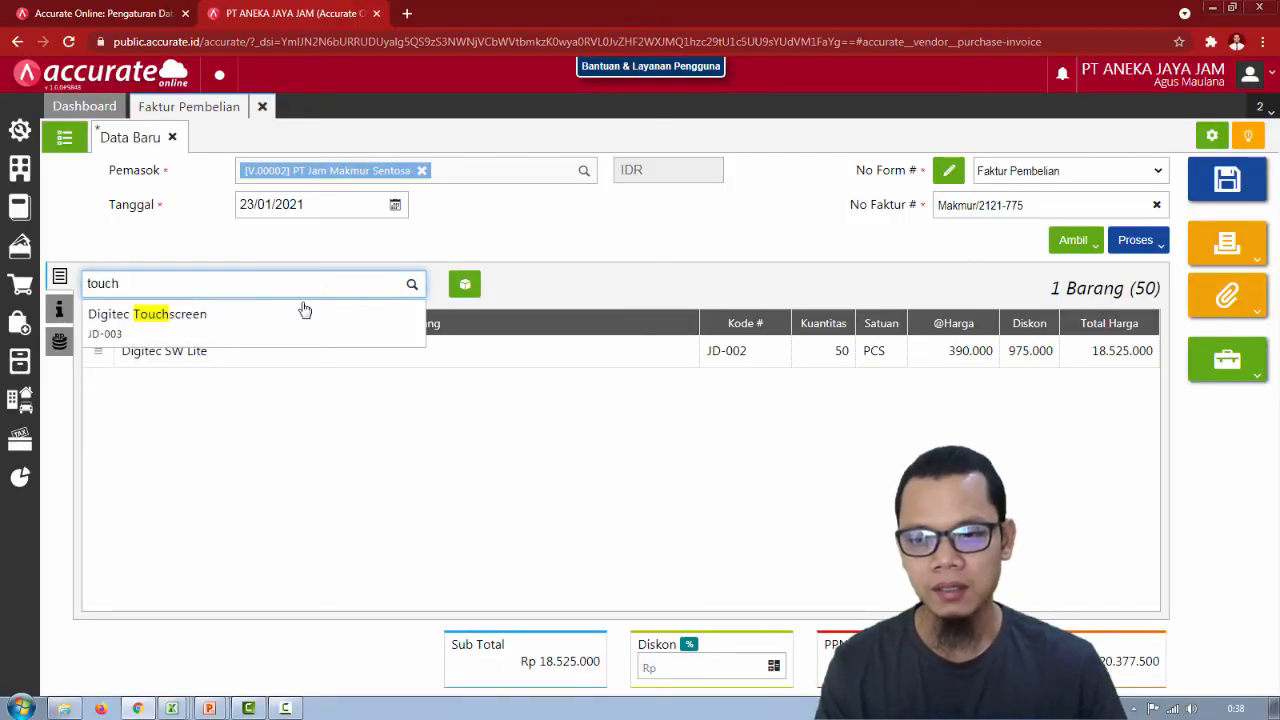
click(289, 332)
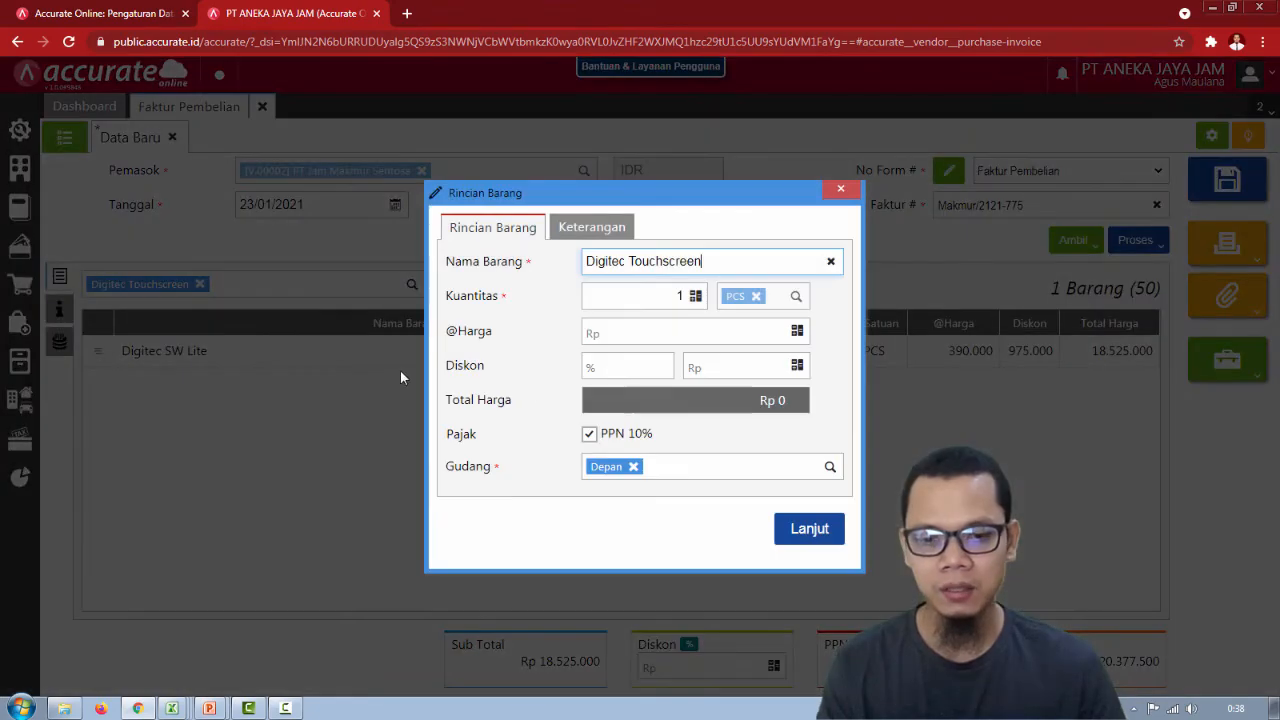
key(alt+Tab)
key(alt+Tab)
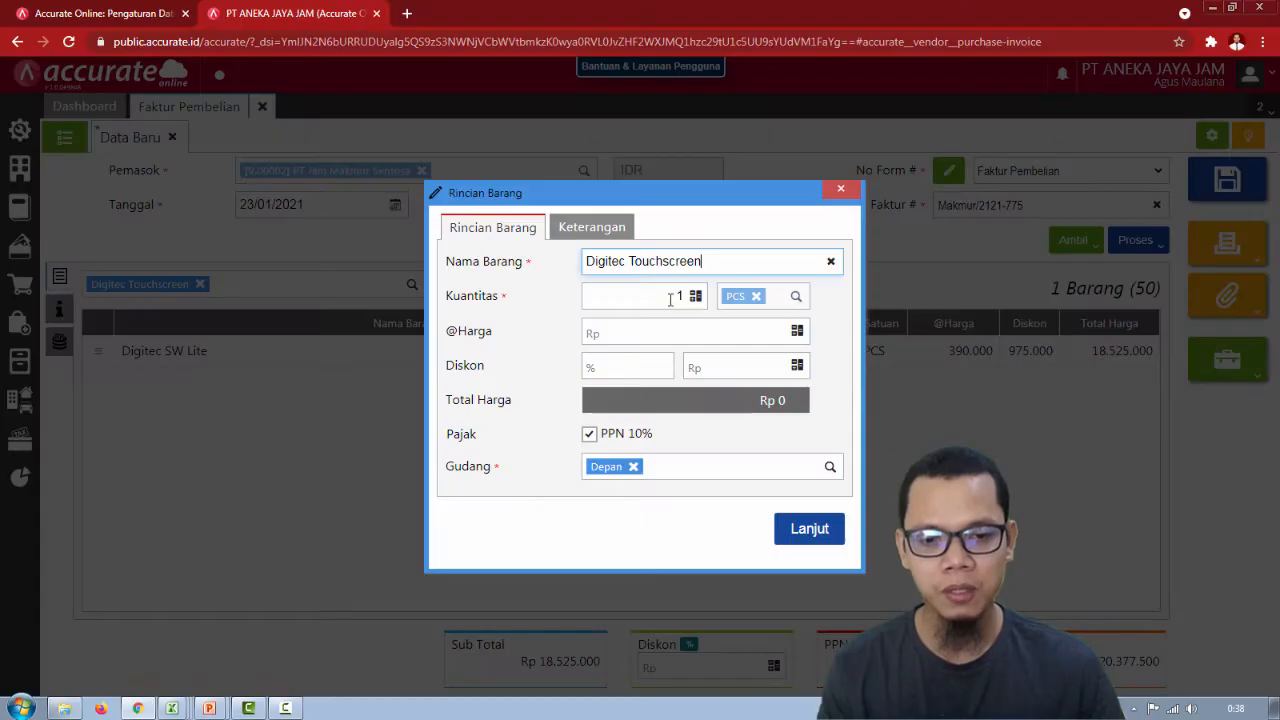
text(25)
key(alt+Tab)
key(alt+Tab)
click(732, 335)
text(1450000)
click(717, 370)
click(815, 532)
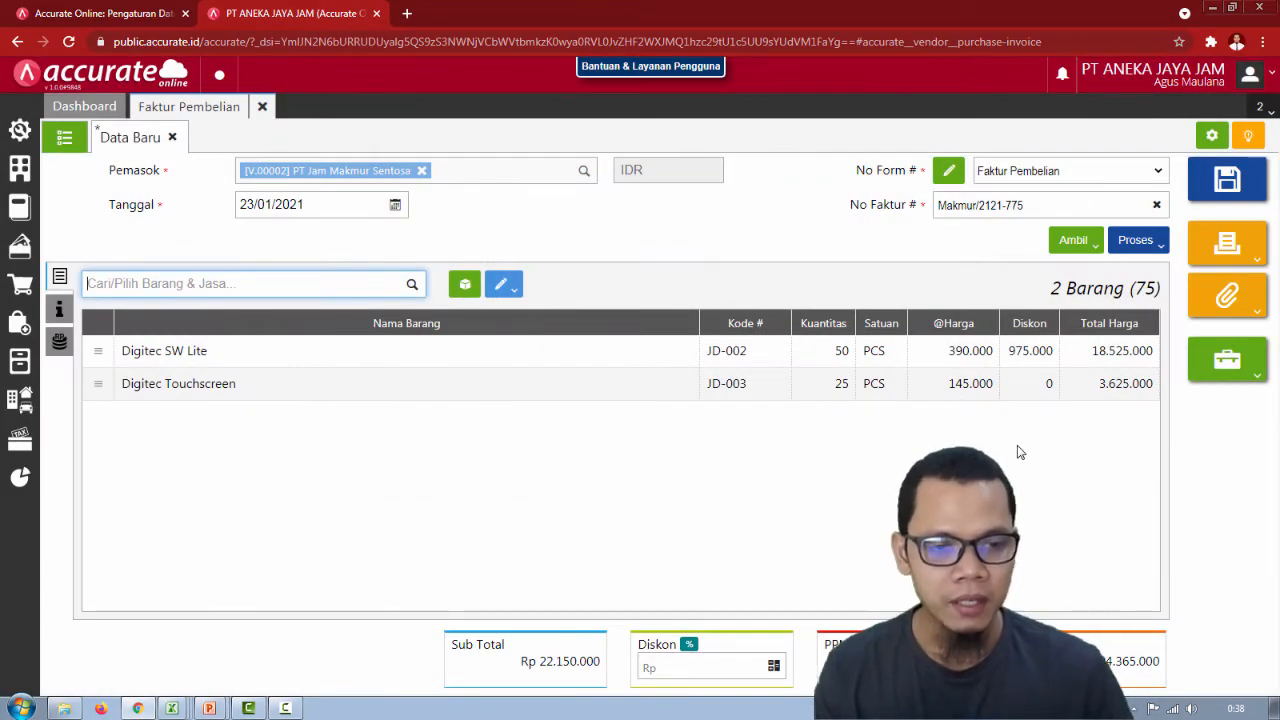
Consult the case slide and mark the purchase invoice as Tagihan Dimuka (Mendahului Terima Barang).
key(alt+Tab)
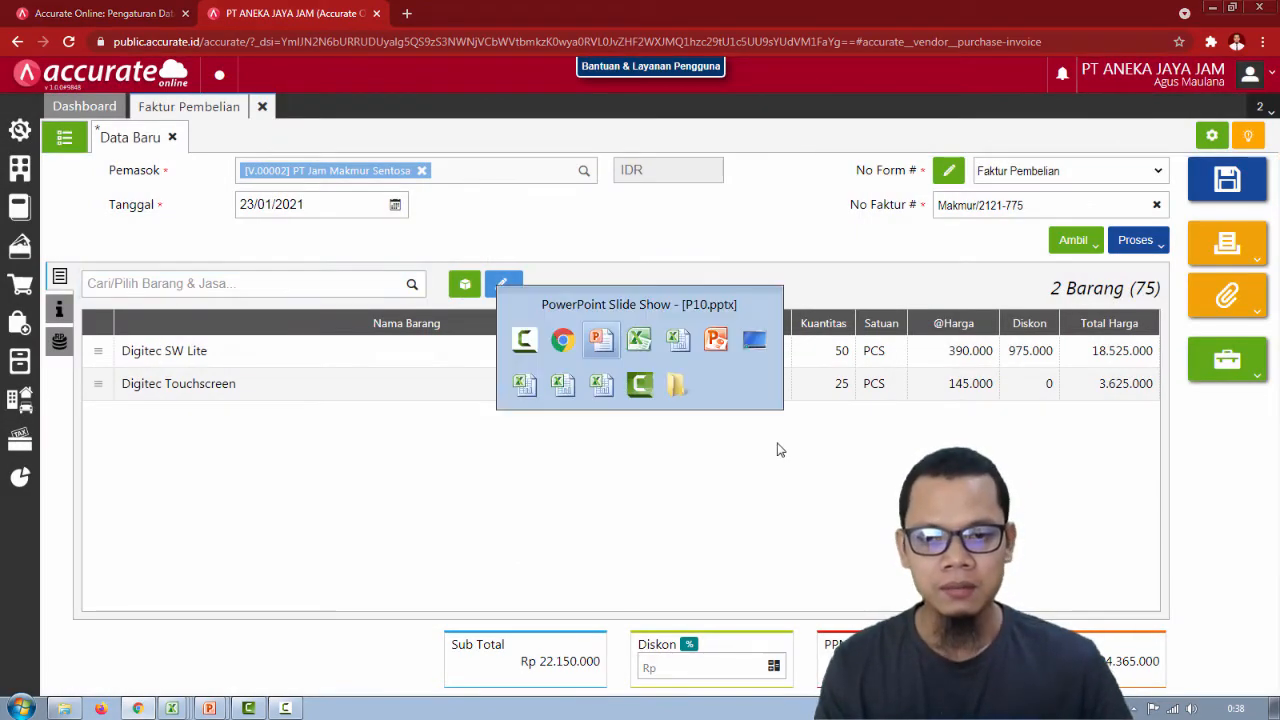
key(alt+Tab)
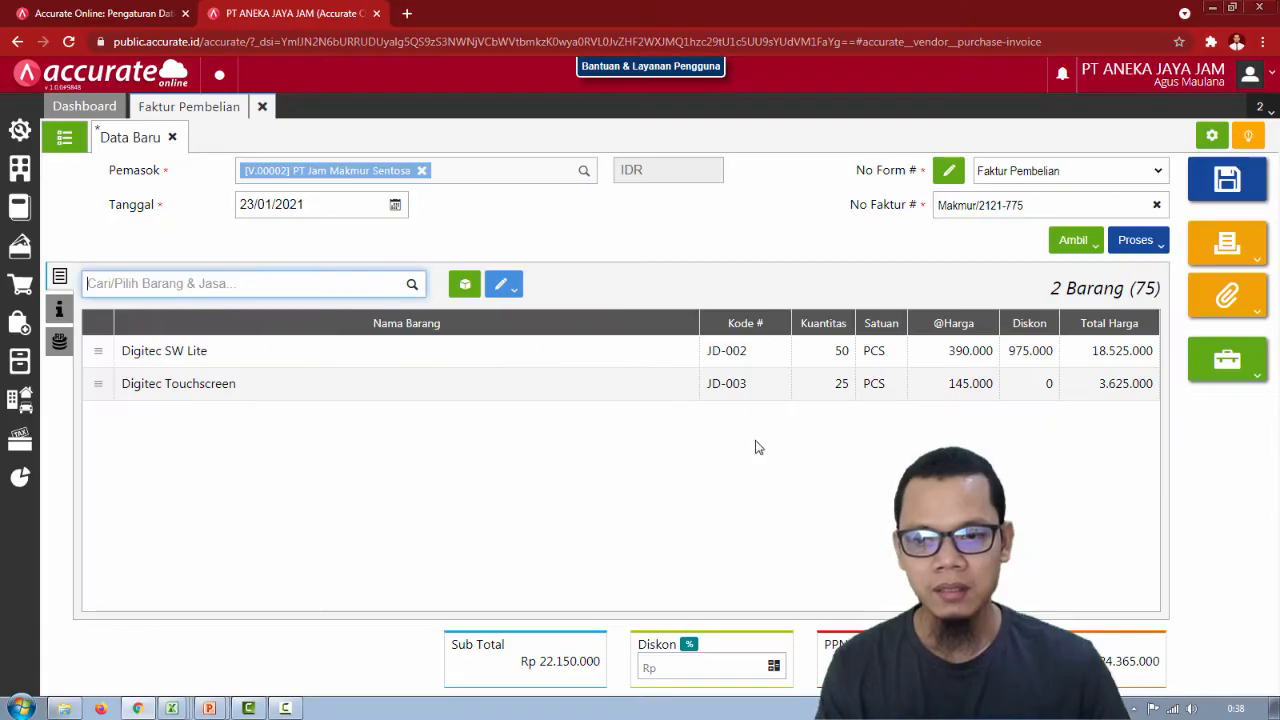
click(57, 310)
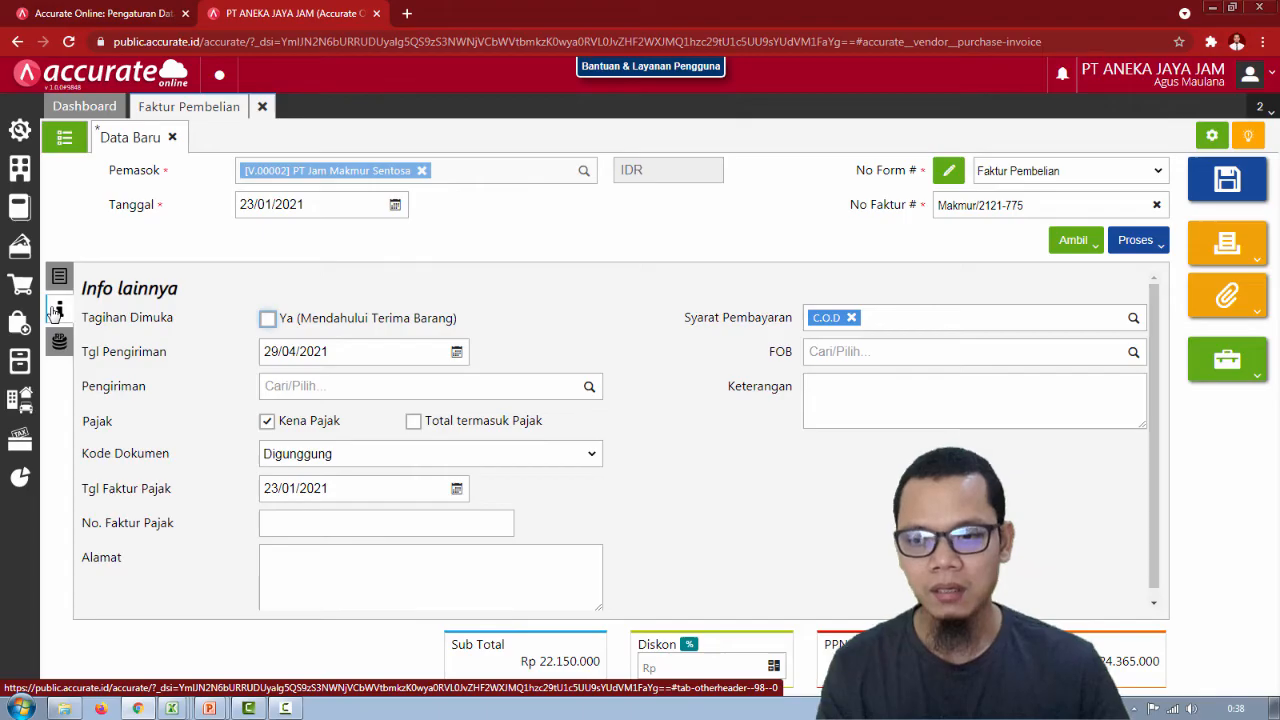
click(59, 276)
click(59, 310)
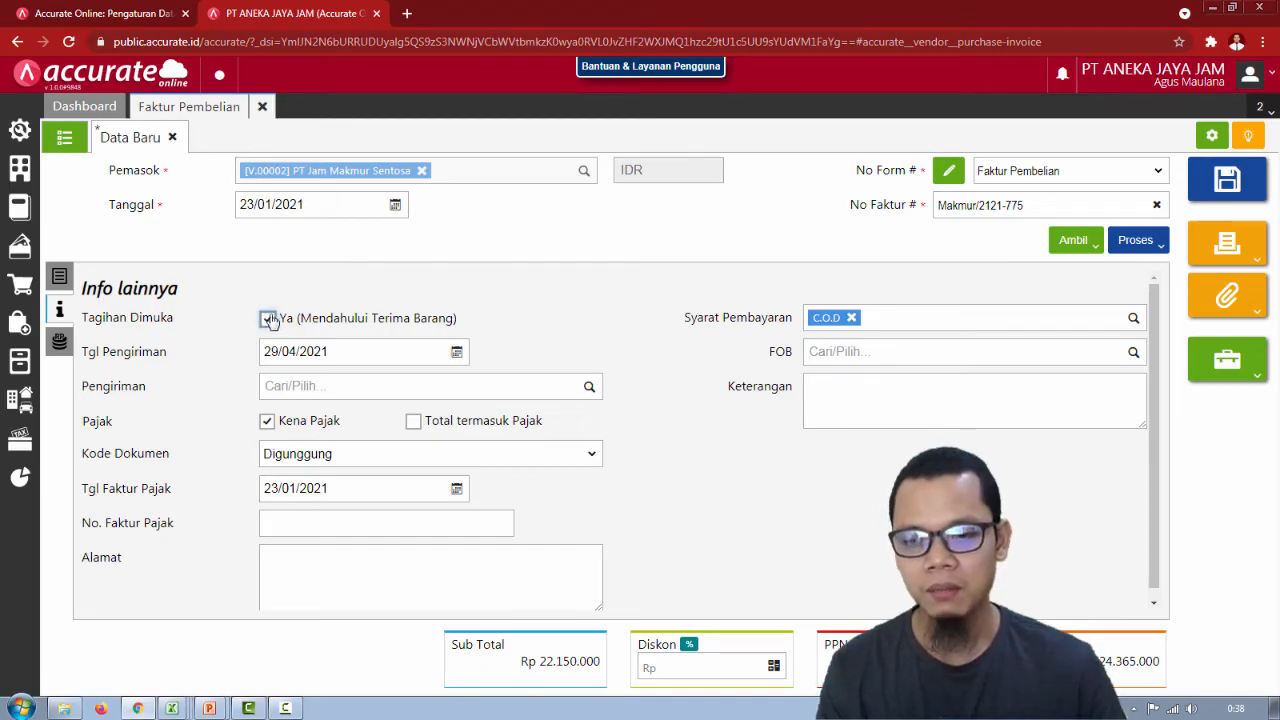
Review the invoice's Biaya Lainnya and Rincian Barang, and display its available processing options.
click(59, 341)
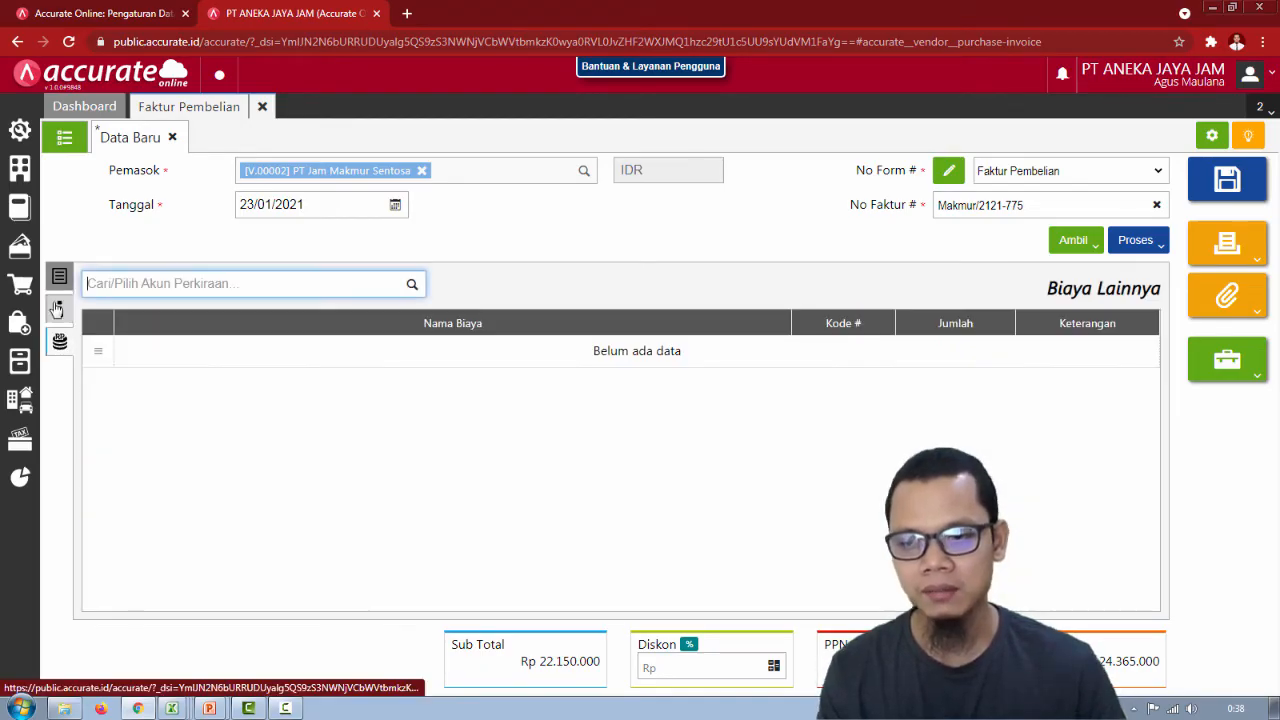
click(59, 279)
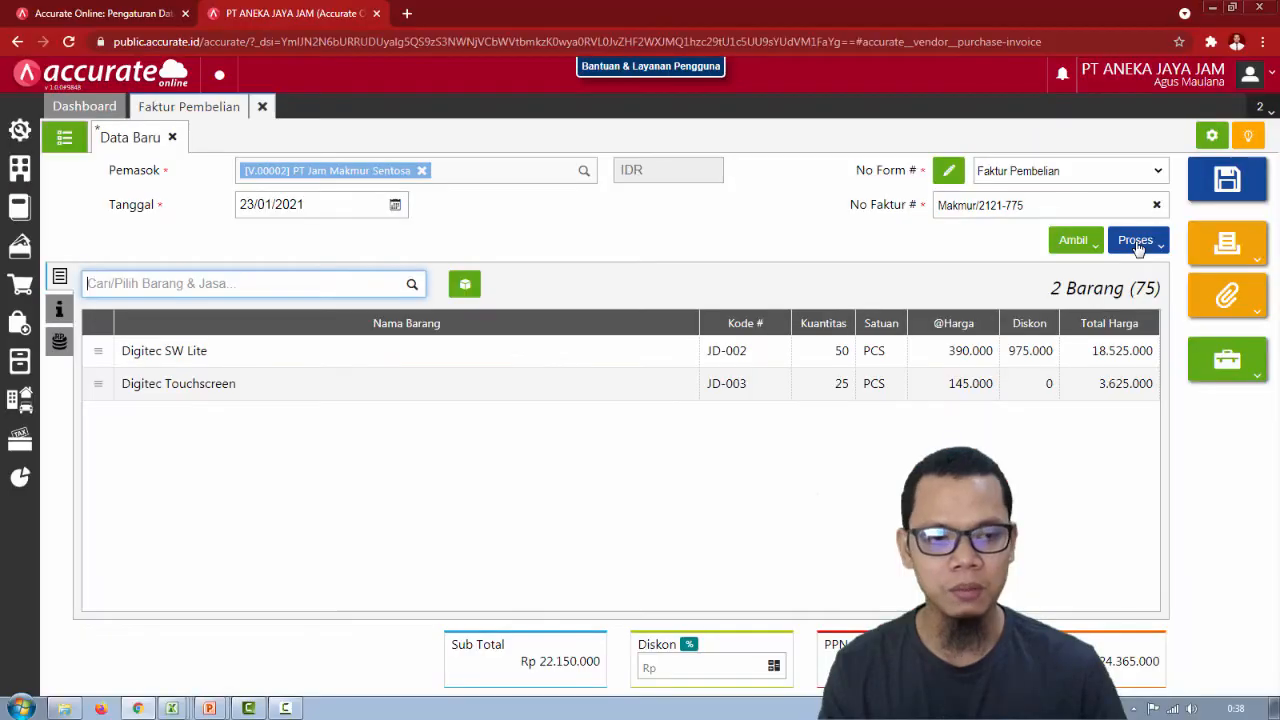
click(1132, 241)
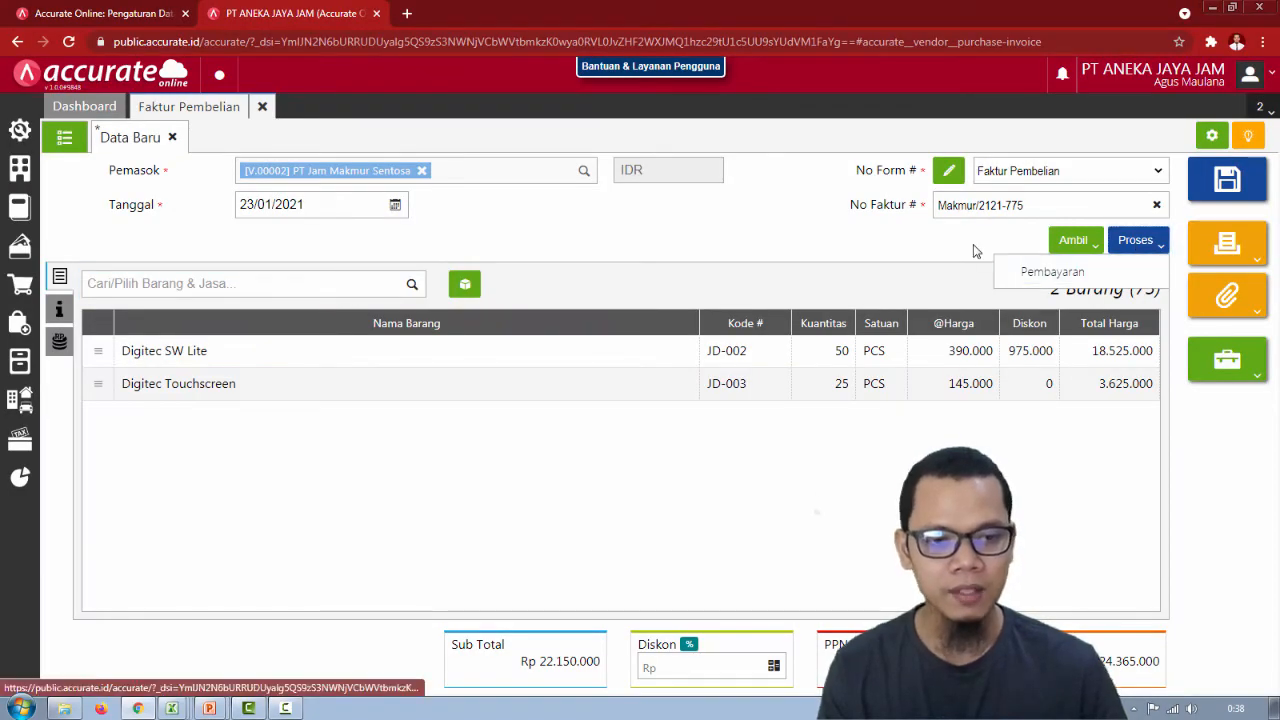
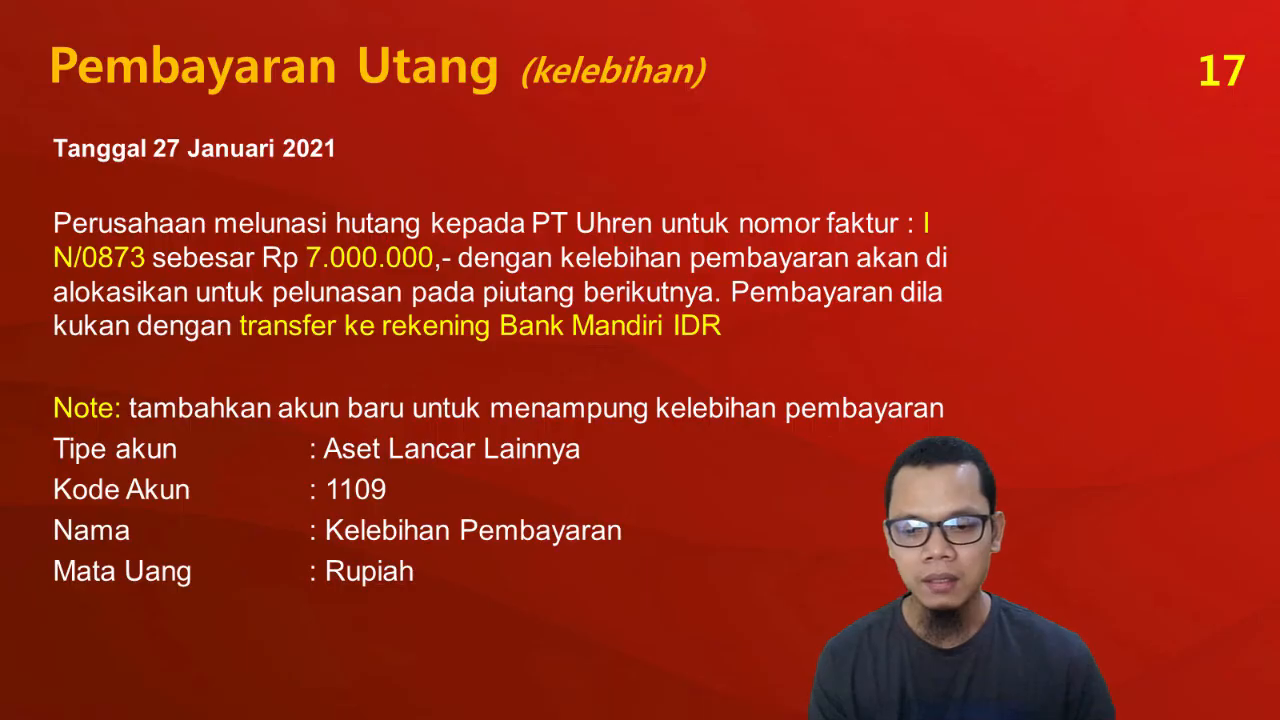
Set the new account's Tipe Akun to Aset Lancar Lainnya and its Kode Perkiraan to 1109, following the case slide.
key(alt+Tab)
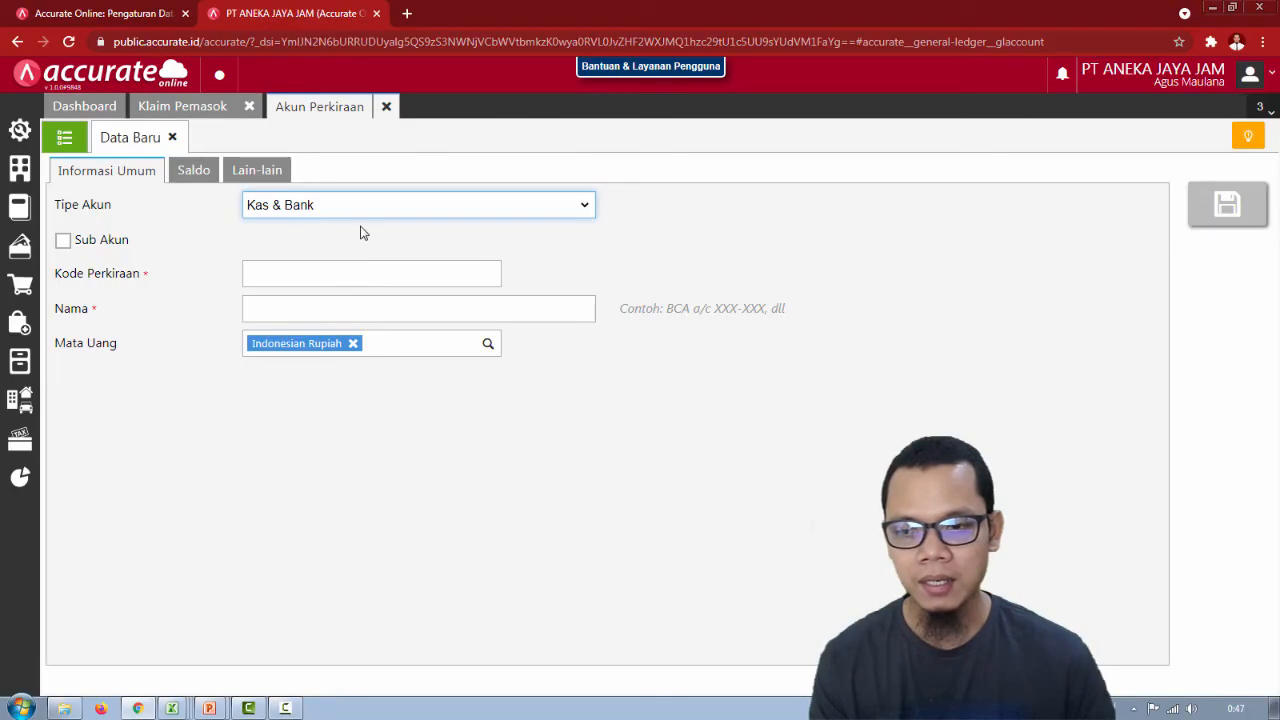
click(363, 207)
click(359, 270)
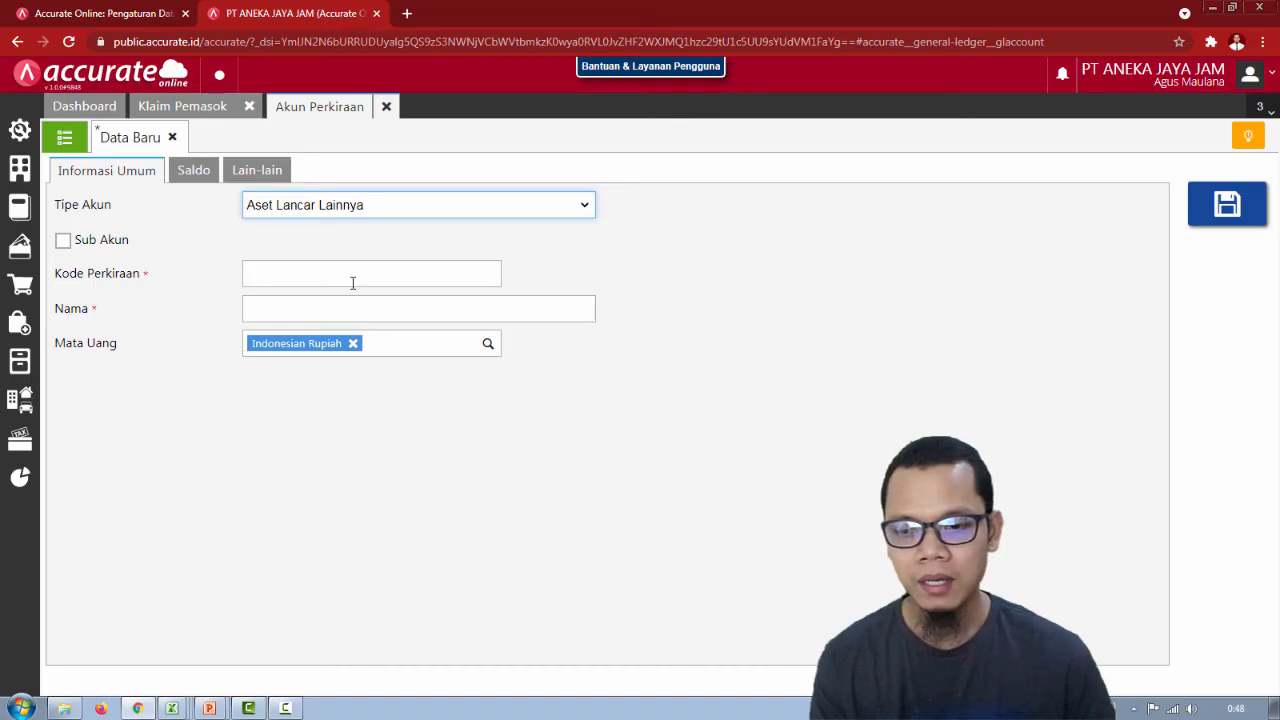
key(alt+Tab)
key(alt+Tab)
click(352, 283)
text(1109)
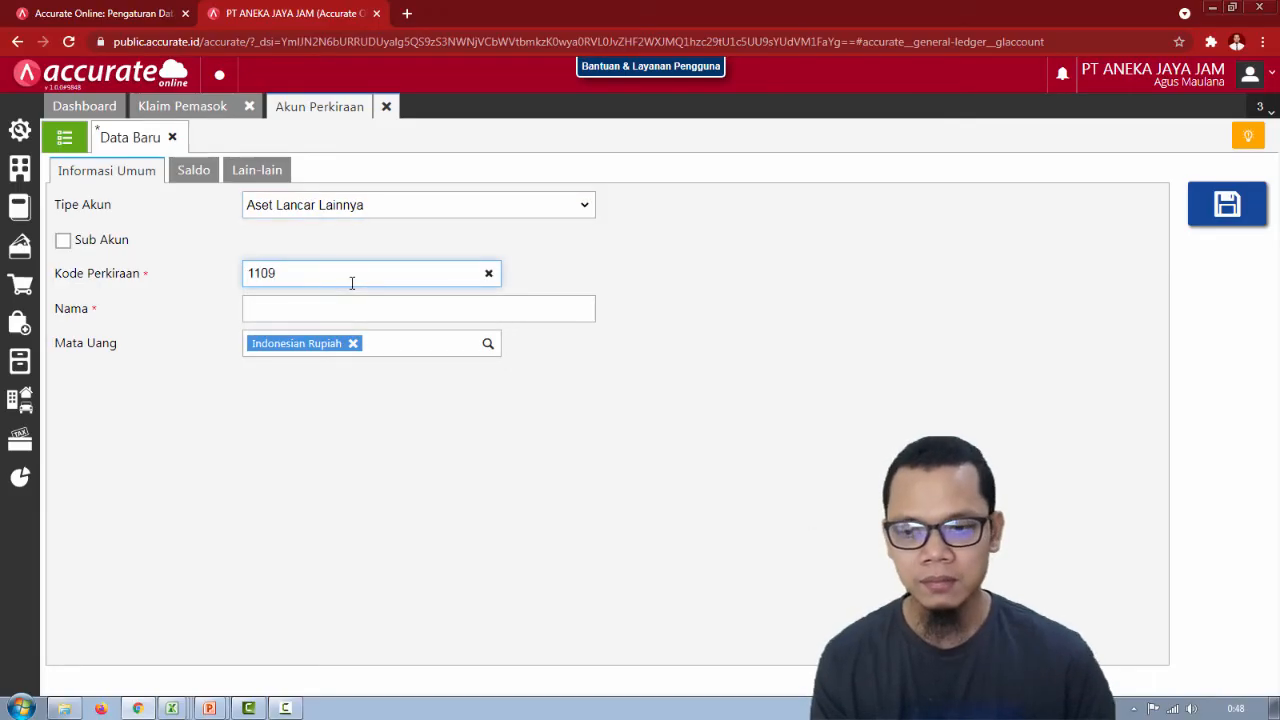
Name the new account Kelebihan Pembayaran, checking the case slide, and save it.
click(340, 315)
key(alt+Tab)
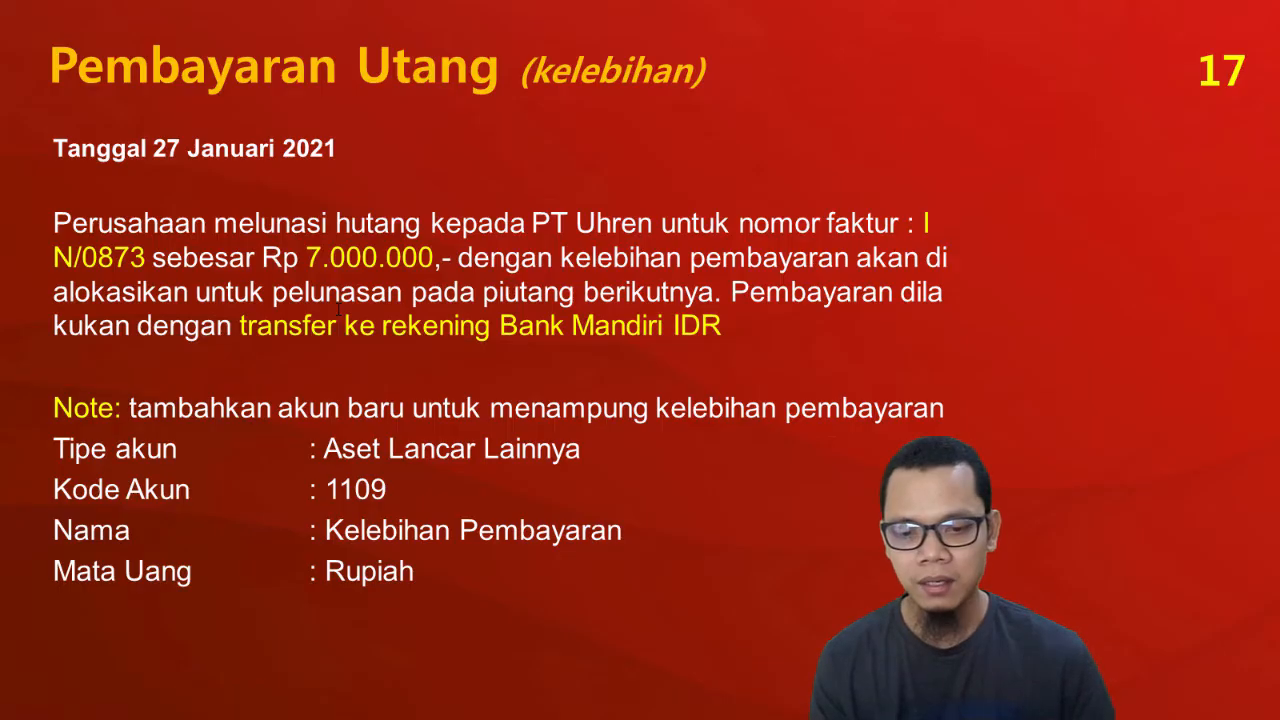
key(alt+Tab)
text(Kele)
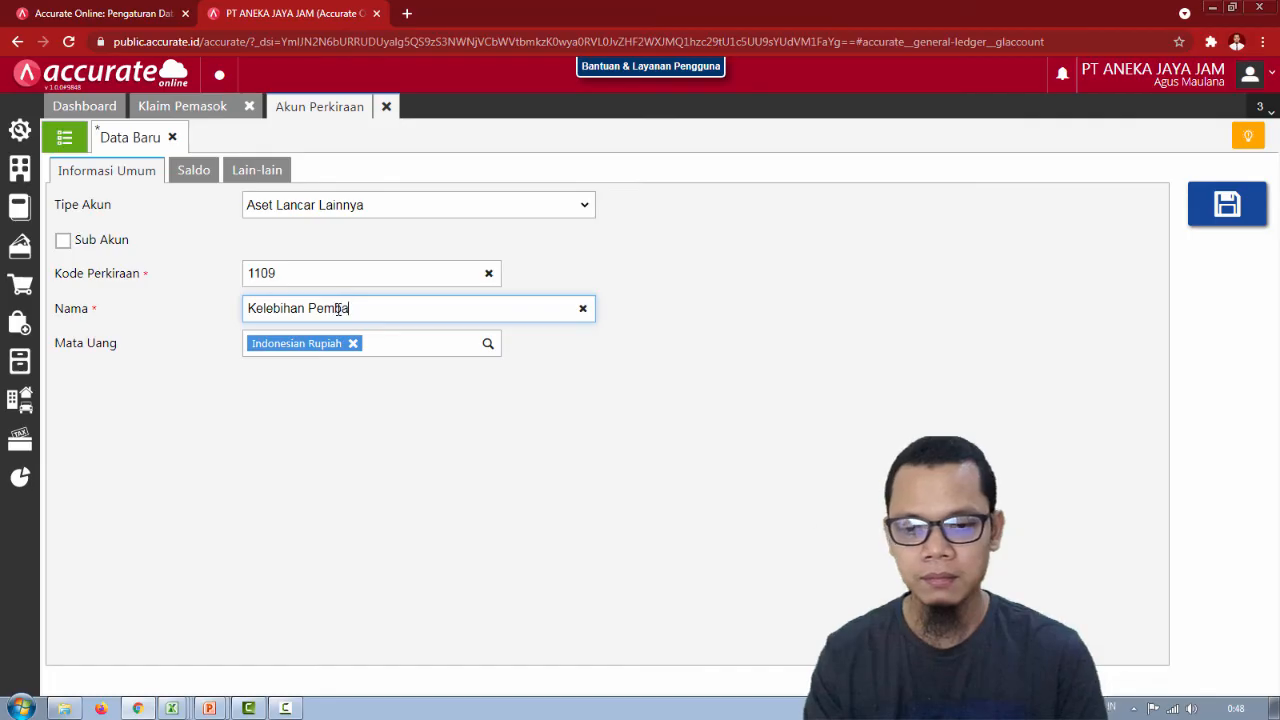
key(alt+Tab)
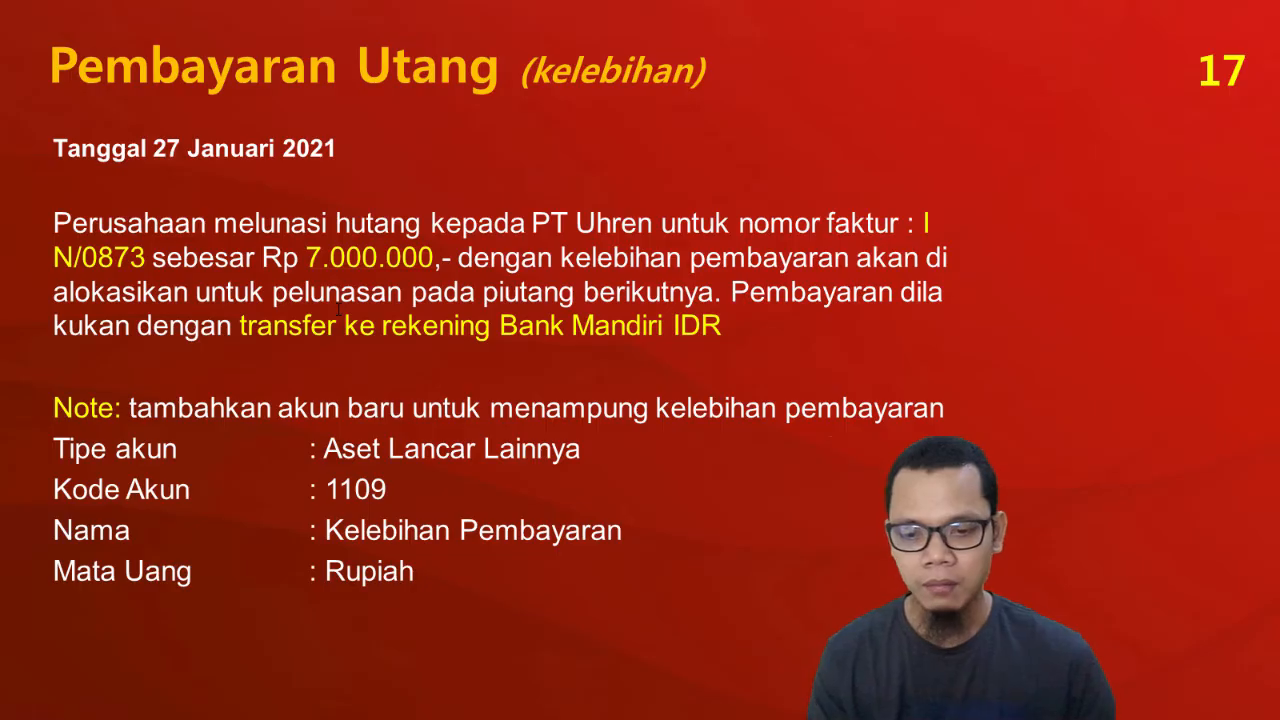
key(alt+Tab)
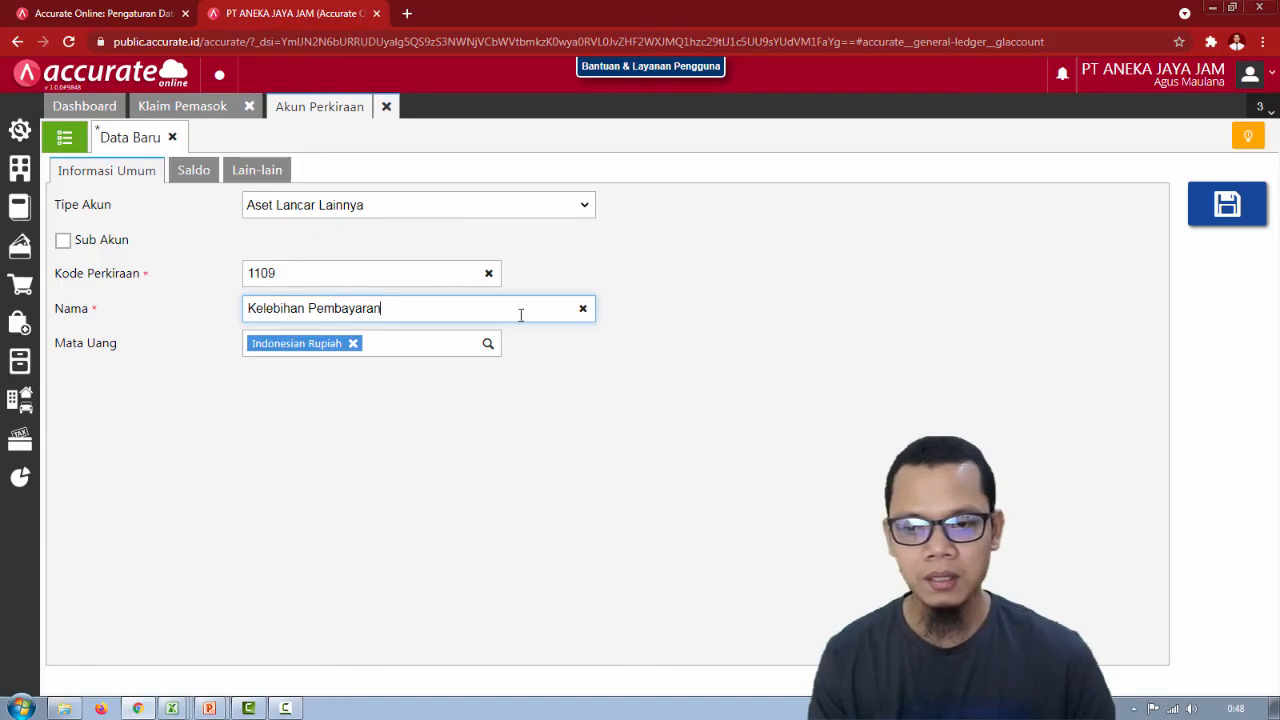
click(1228, 205)
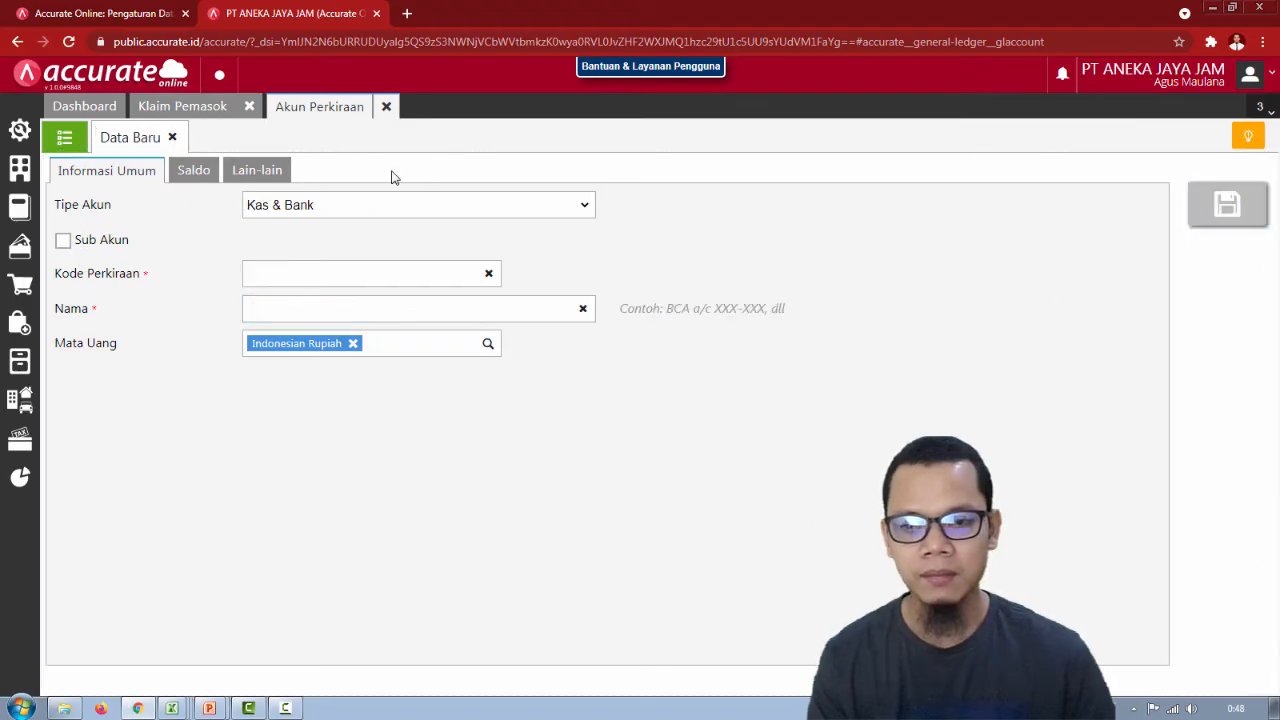
Close the Akun Perkiraan and Klaim Pemasok forms and return to the Pembayaran Utang case slide.
click(386, 106)
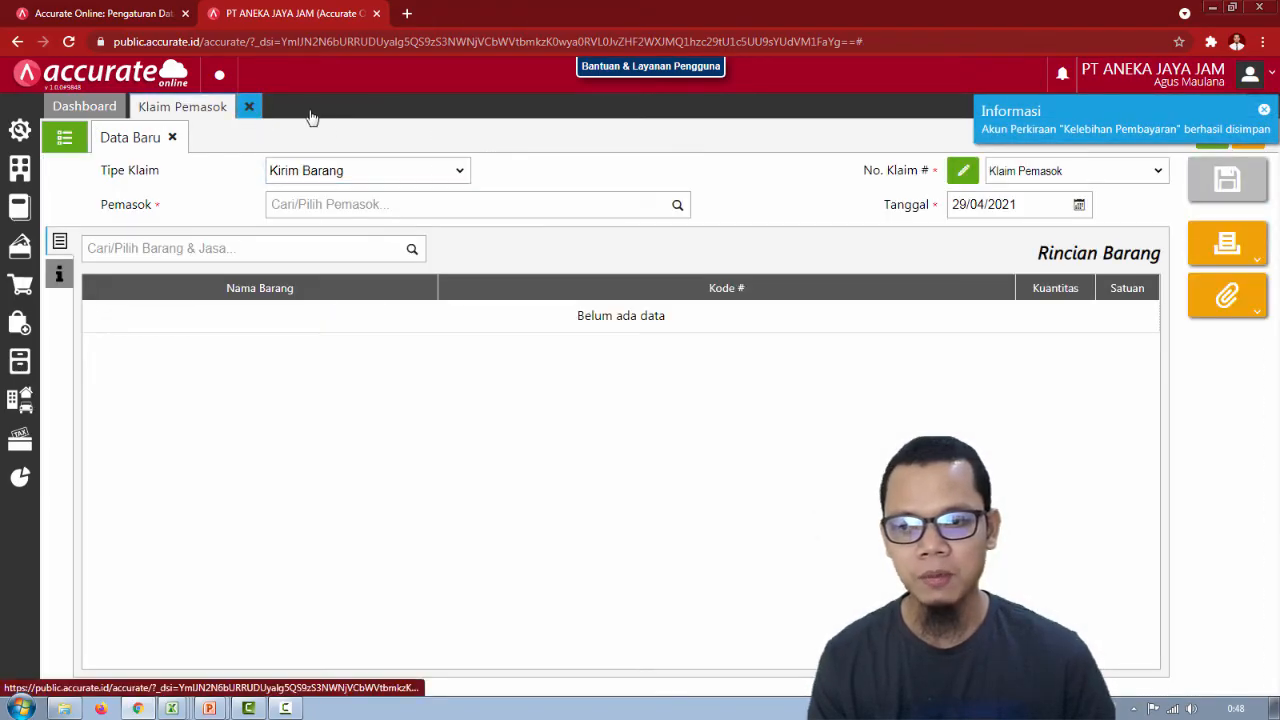
click(249, 106)
key(alt+Tab)
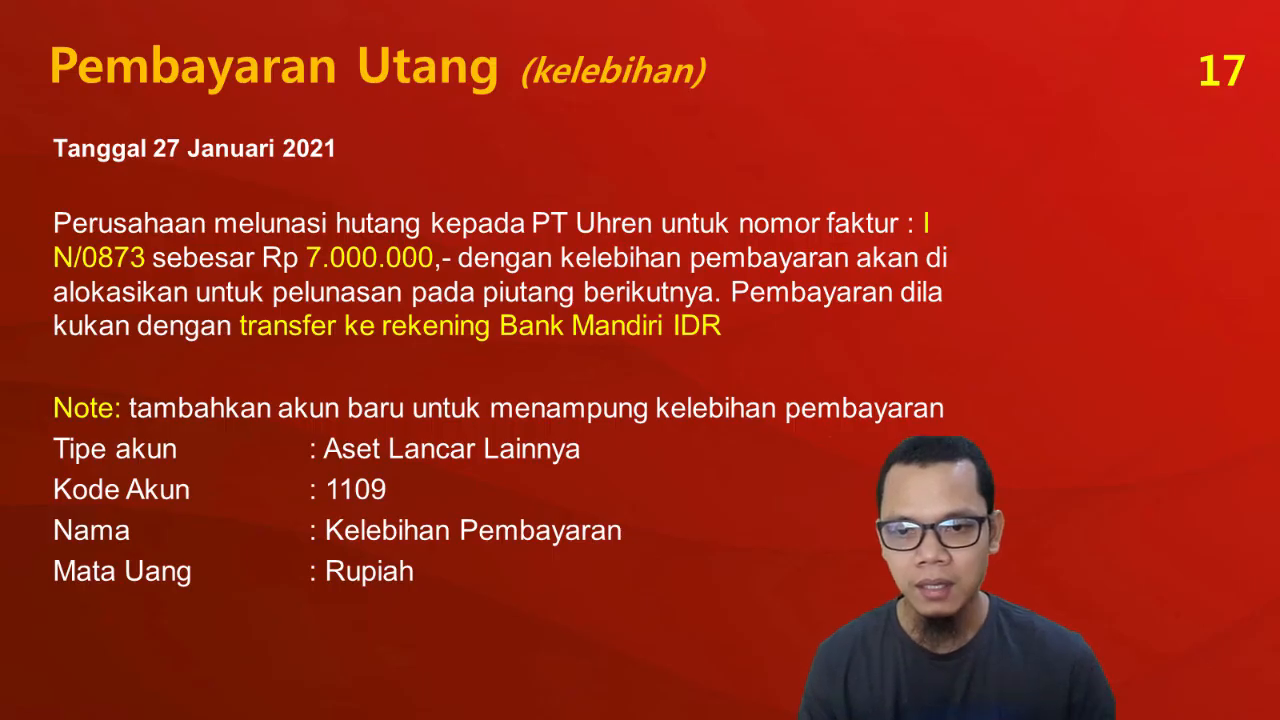
Return to Accurate Online from the case slide and start a new Pembayaran Pembelian with PT. Uhren as the supplier.
key(alt+Tab)
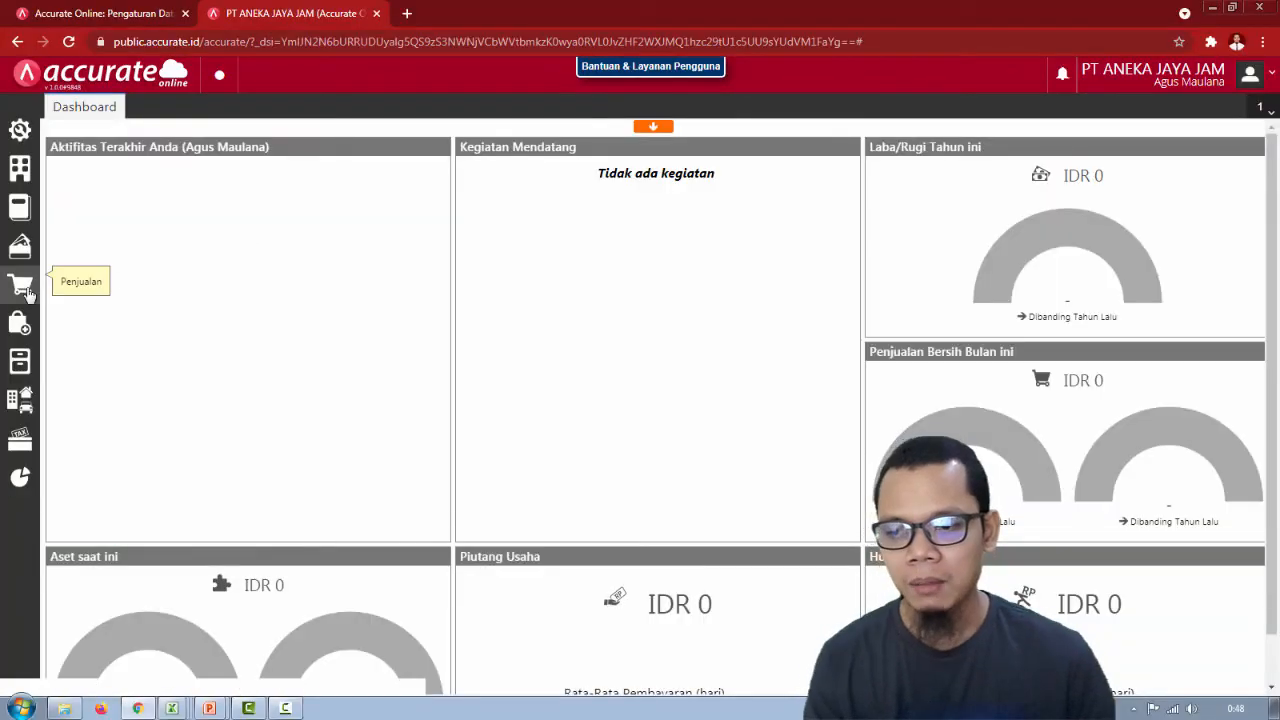
click(30, 334)
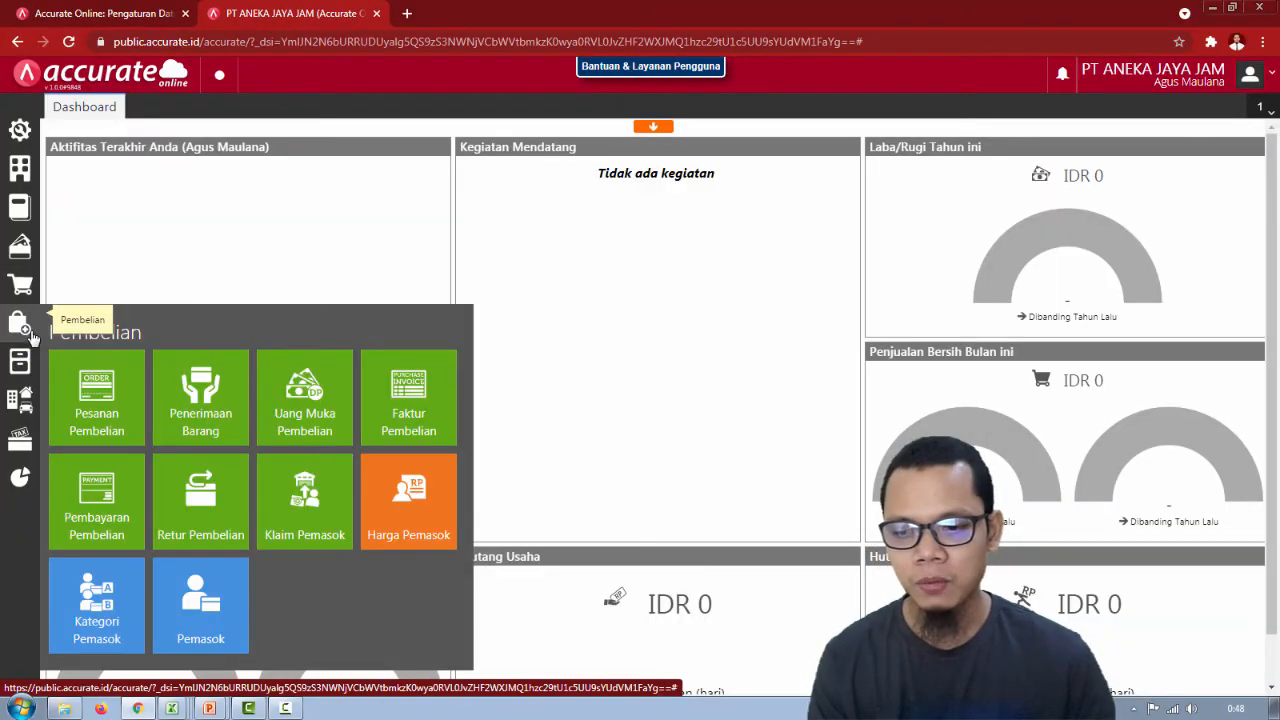
click(124, 500)
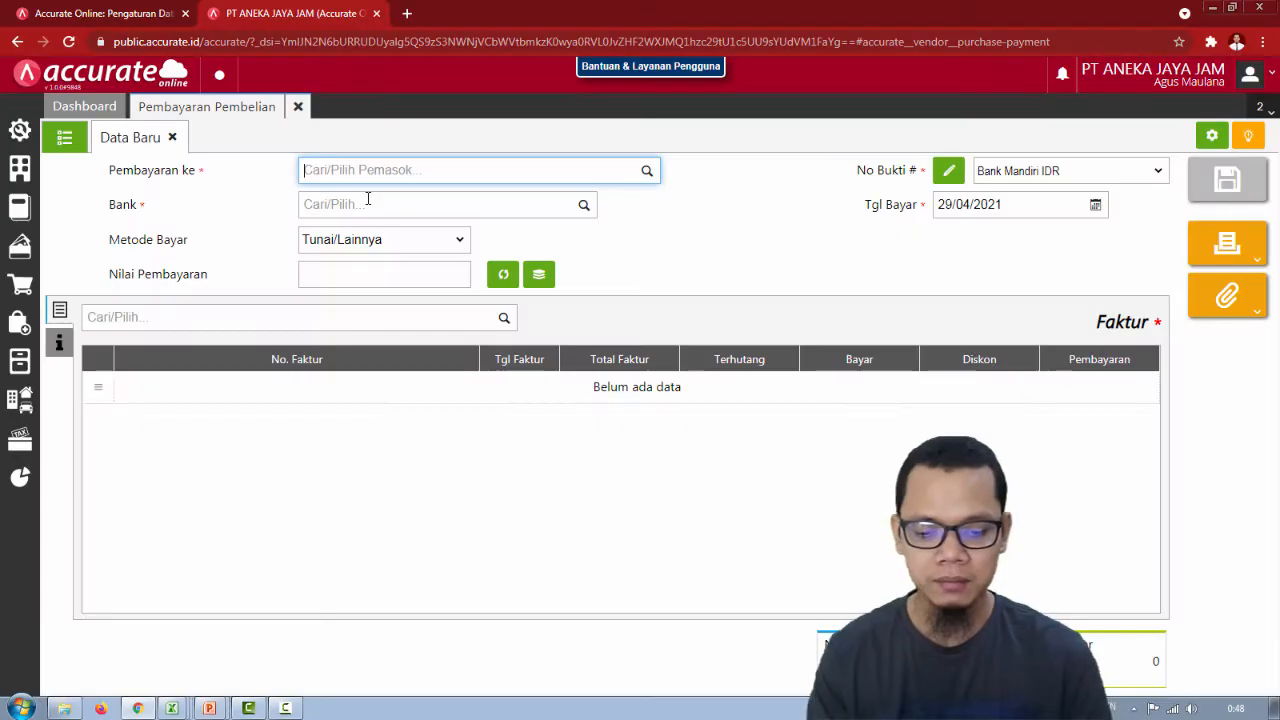
text(uh)
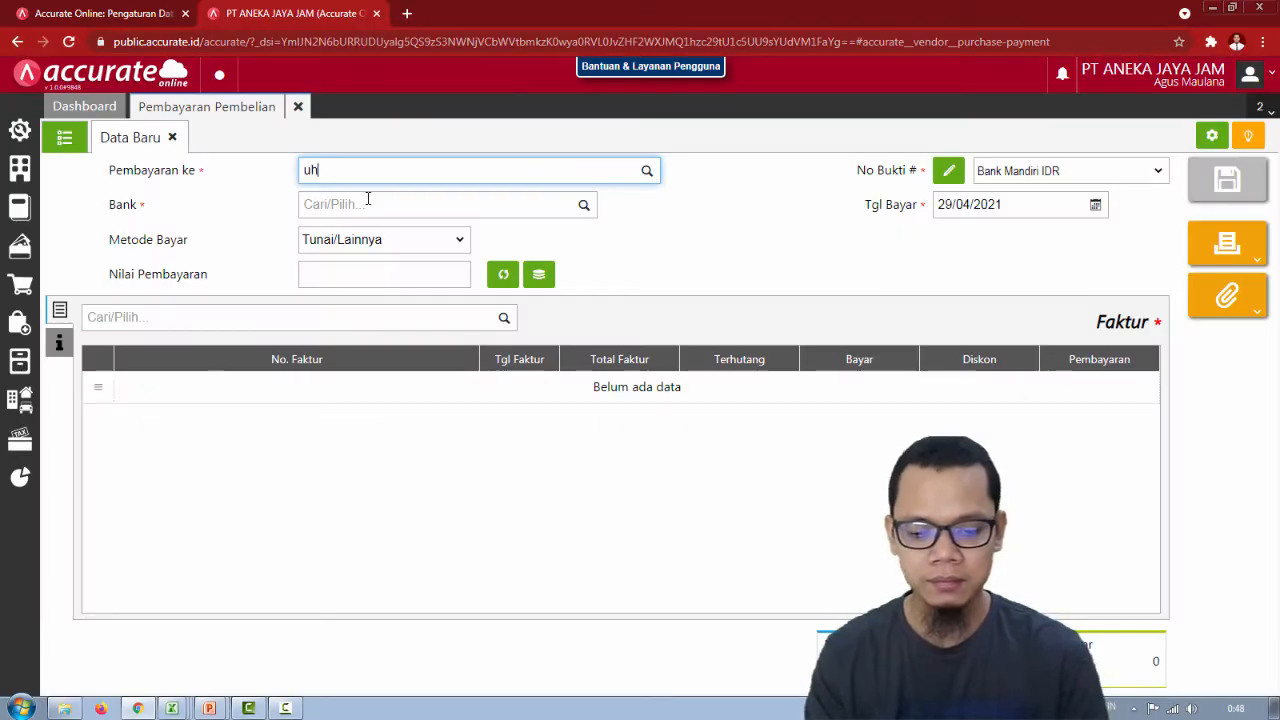
text(ren)
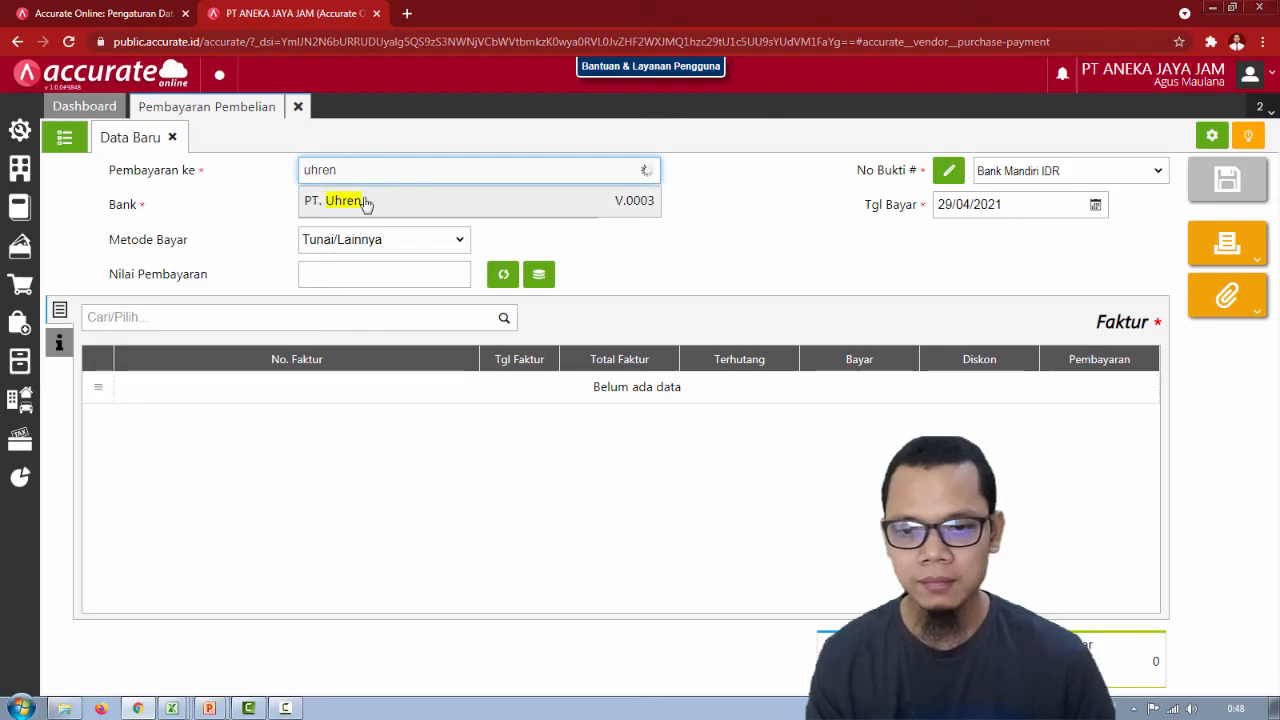
click(366, 203)
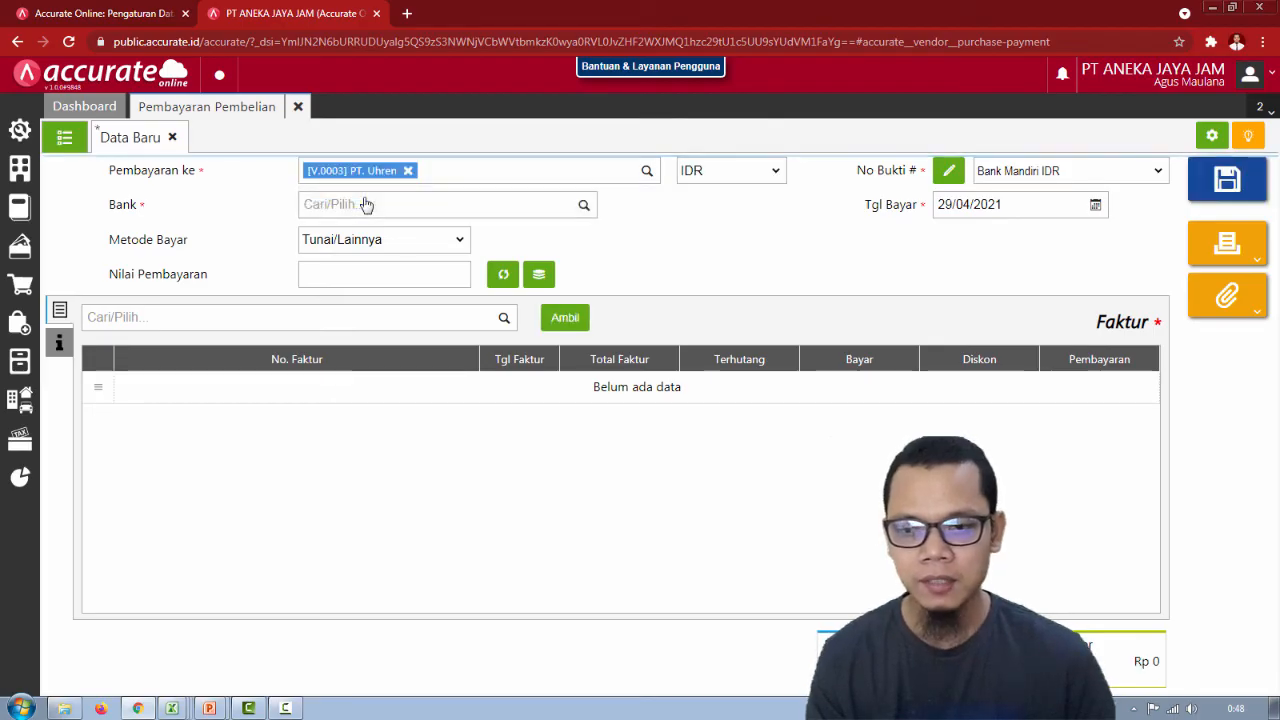
Set the payment's Bank to Bank Mandiri IDR and Metode Bayar to Transfer Bank, checking them against the case slide.
click(583, 210)
click(420, 340)
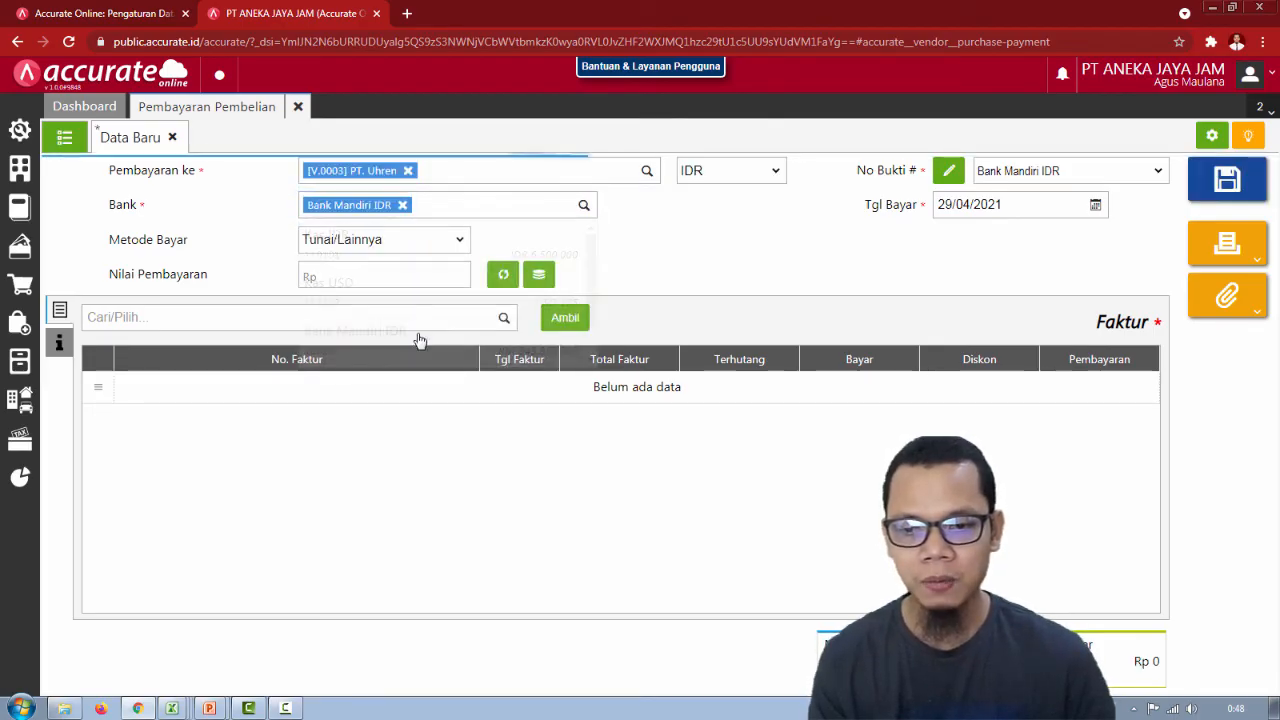
click(388, 242)
click(383, 287)
key(alt+Tab)
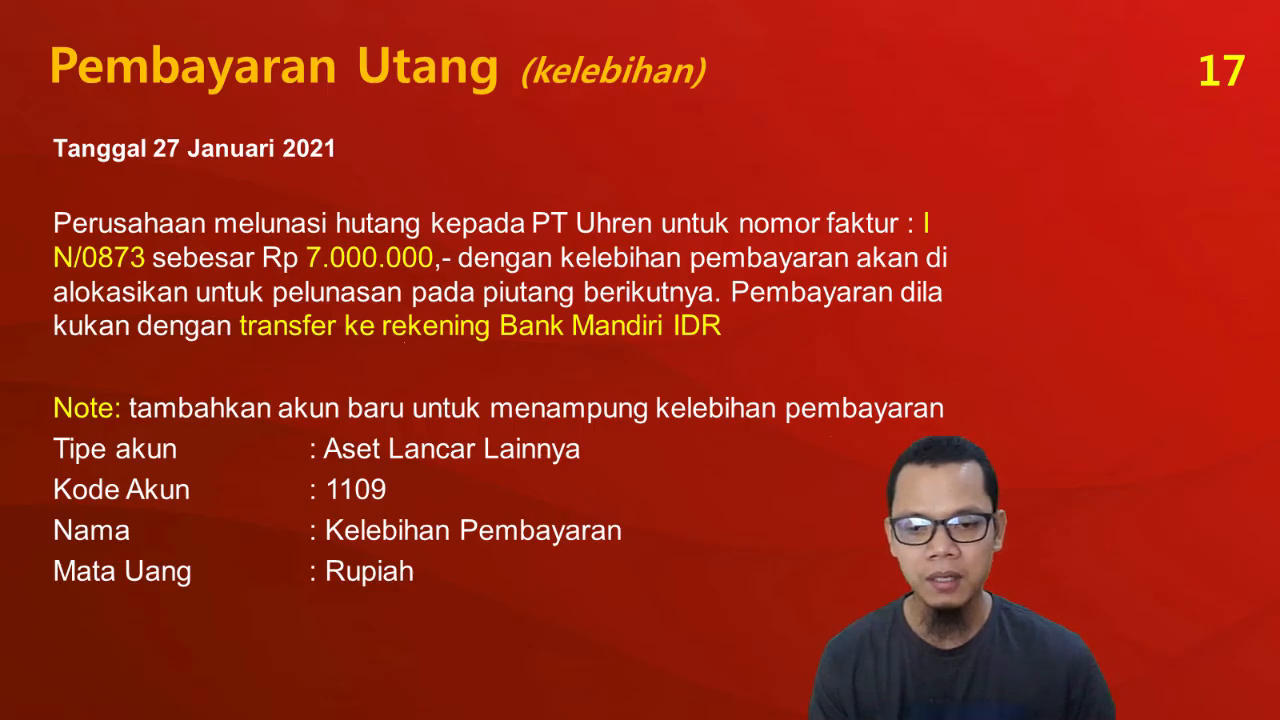
key(alt+Tab)
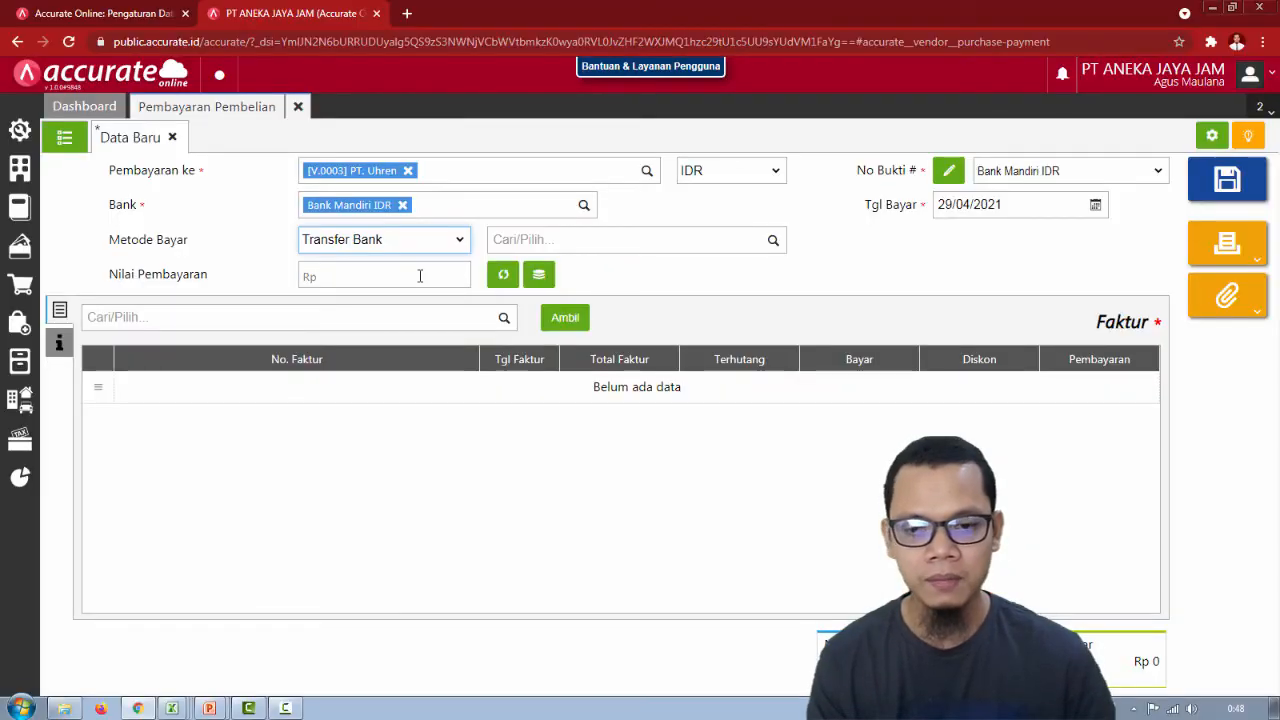
Set the Tgl Bayar to 27/01/2021, following the date on the case slide.
click(957, 206)
key(alt+Tab)
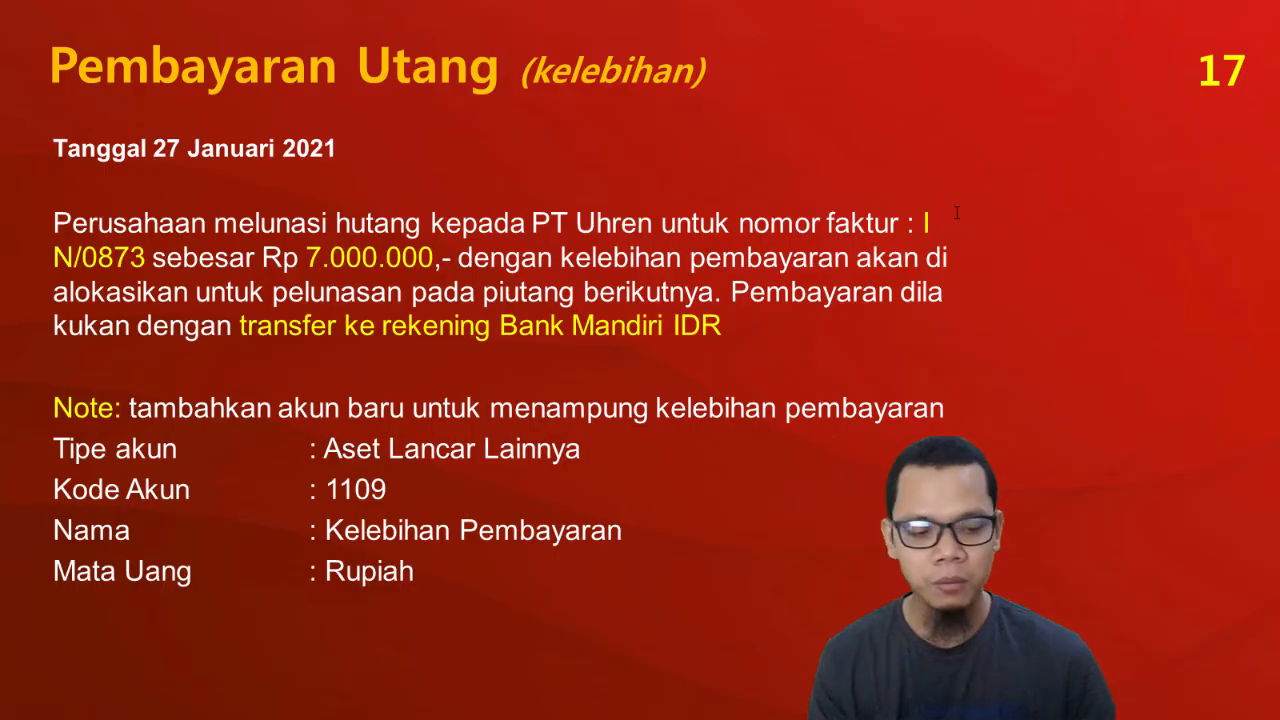
key(alt+Tab)
text(270)
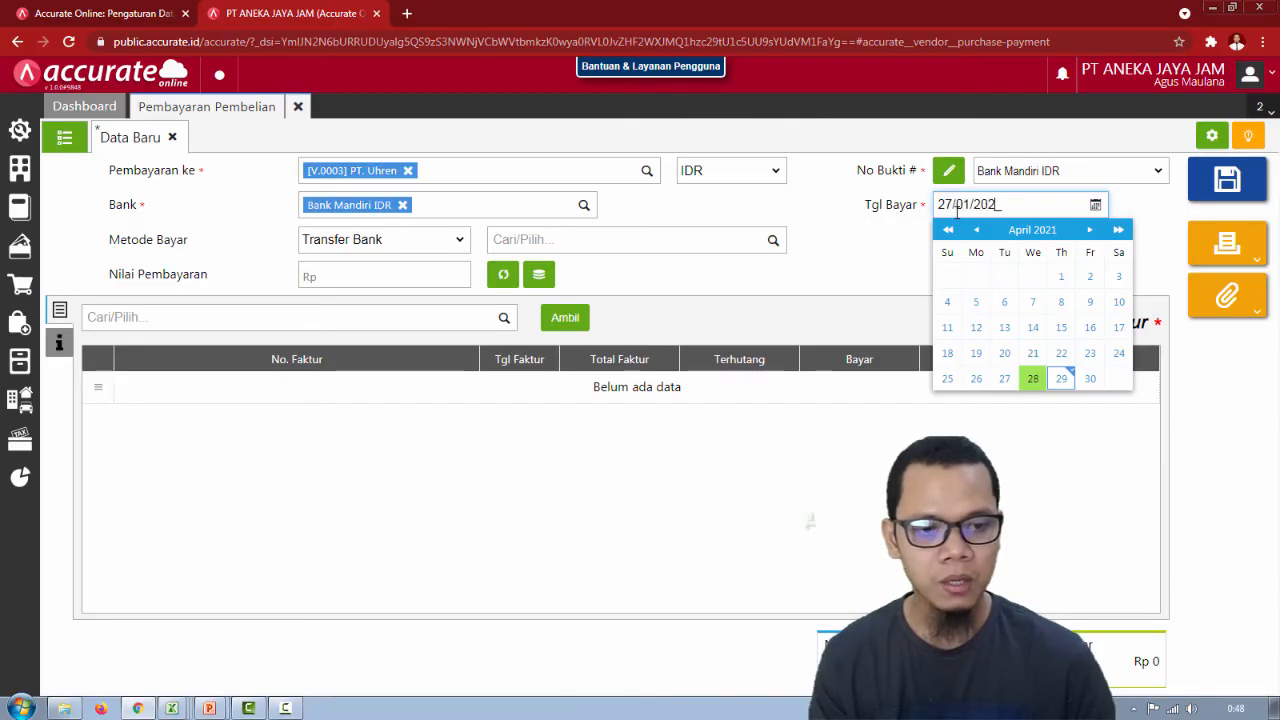
click(886, 263)
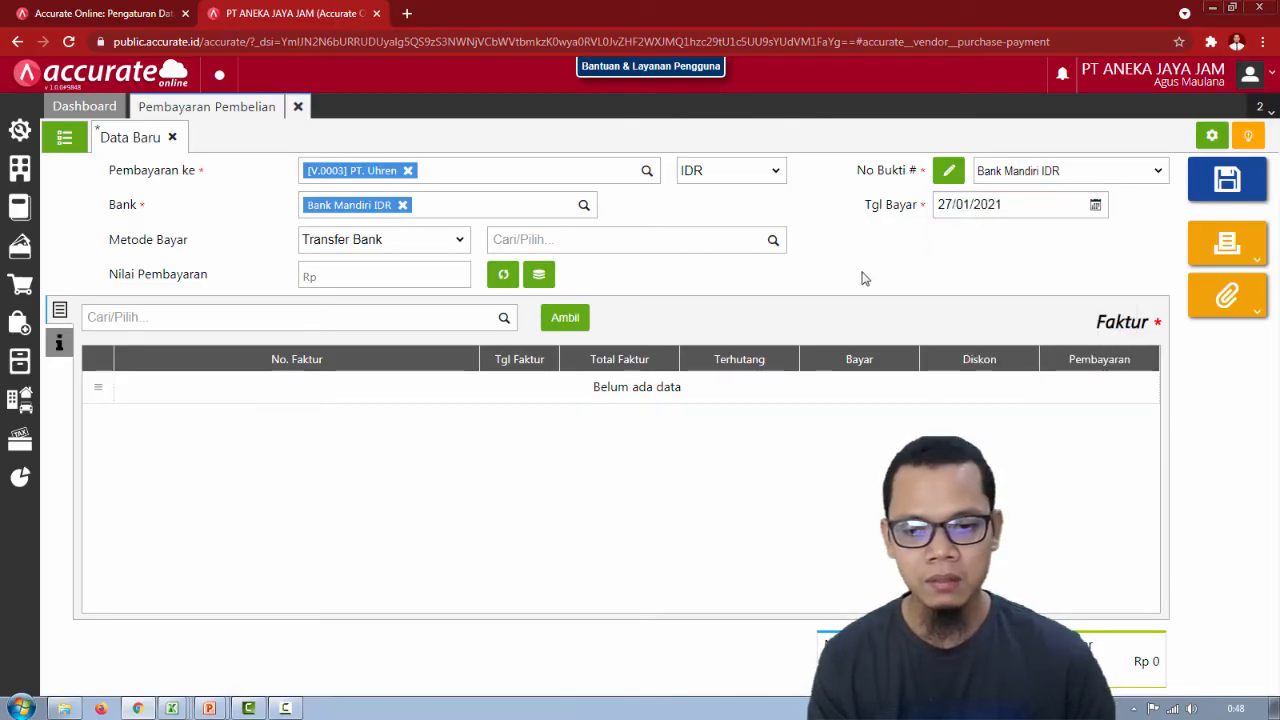
Look up PT. Uhren's outstanding invoices, check the number on the case slide, and select invoice IN/0873 for payment.
click(504, 322)
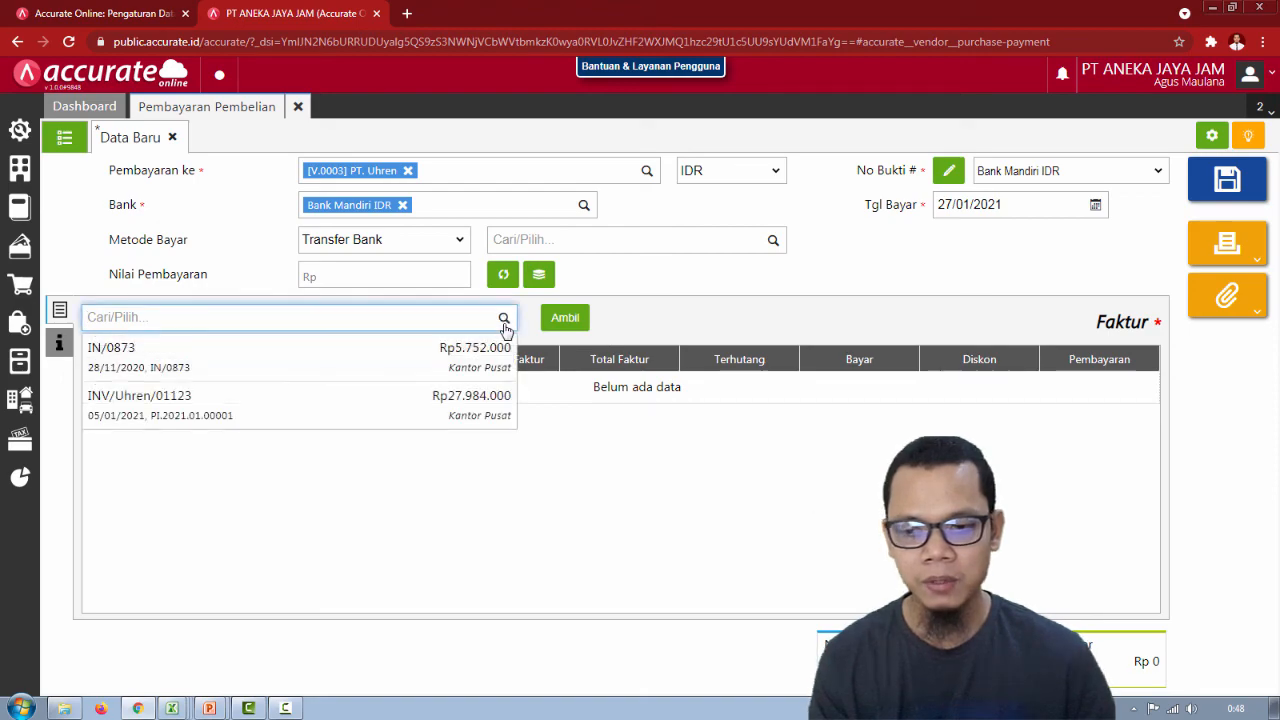
key(alt+Tab)
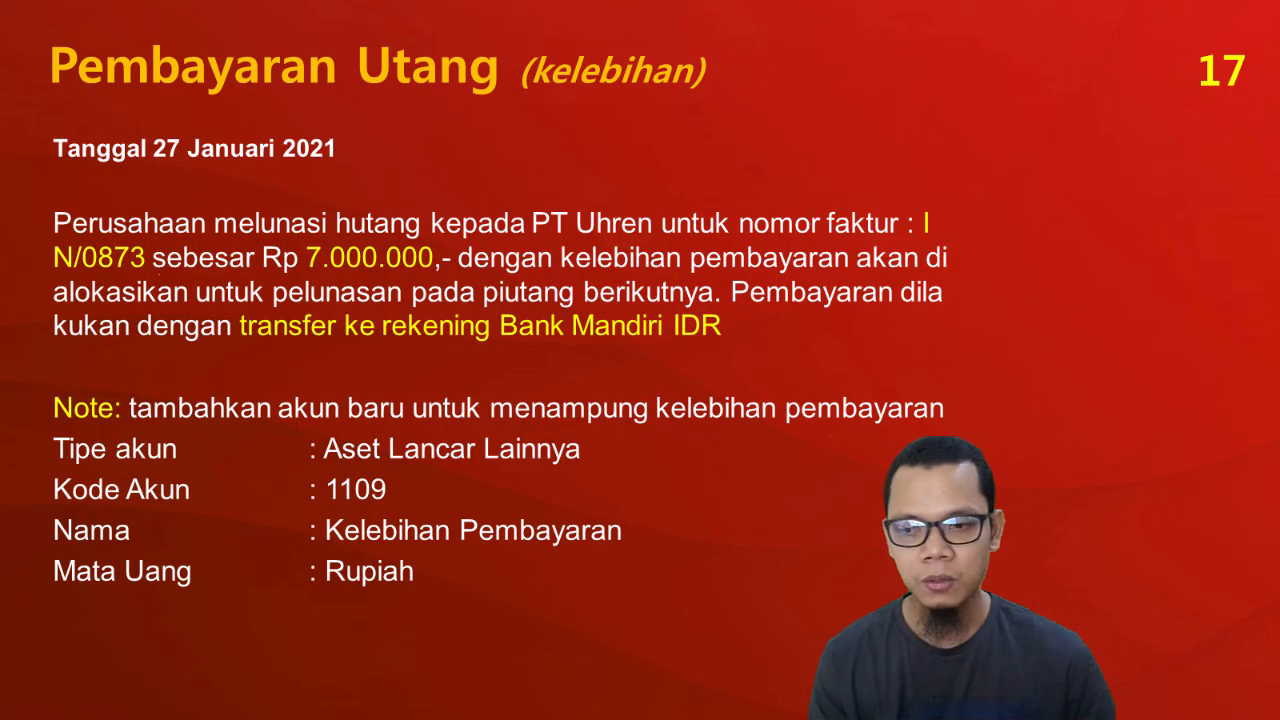
key(alt+Tab)
click(354, 326)
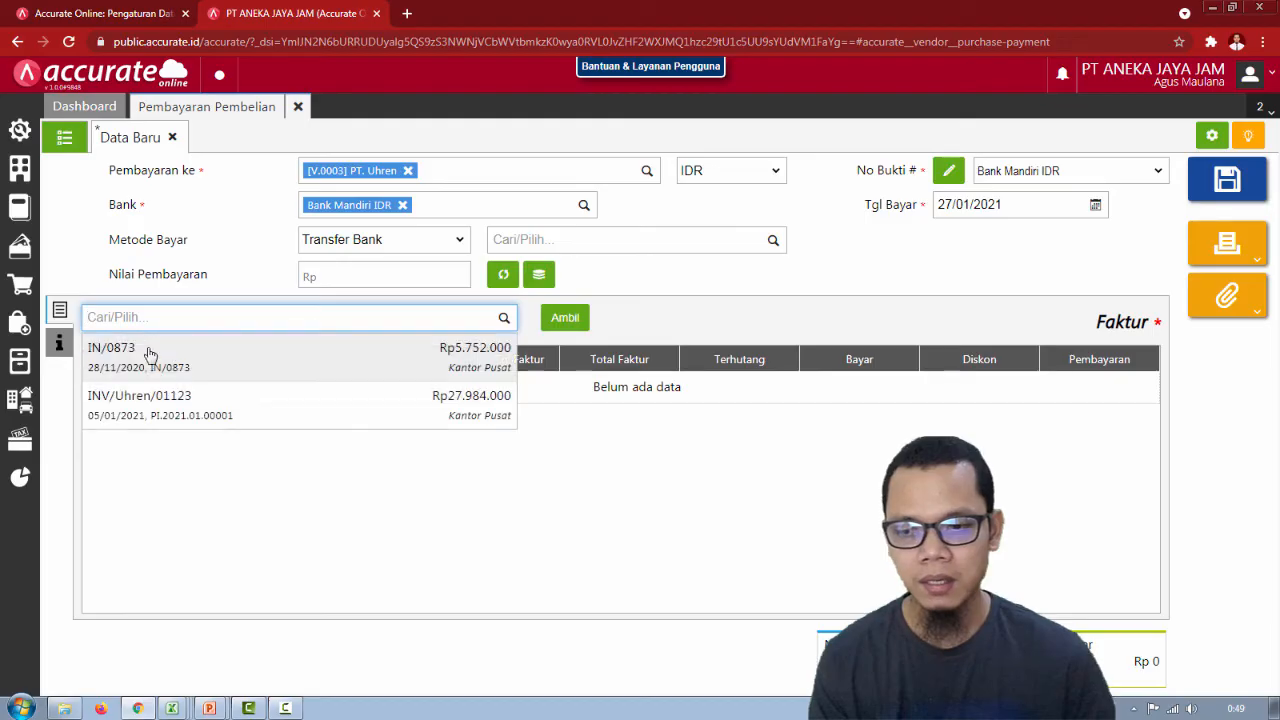
click(166, 362)
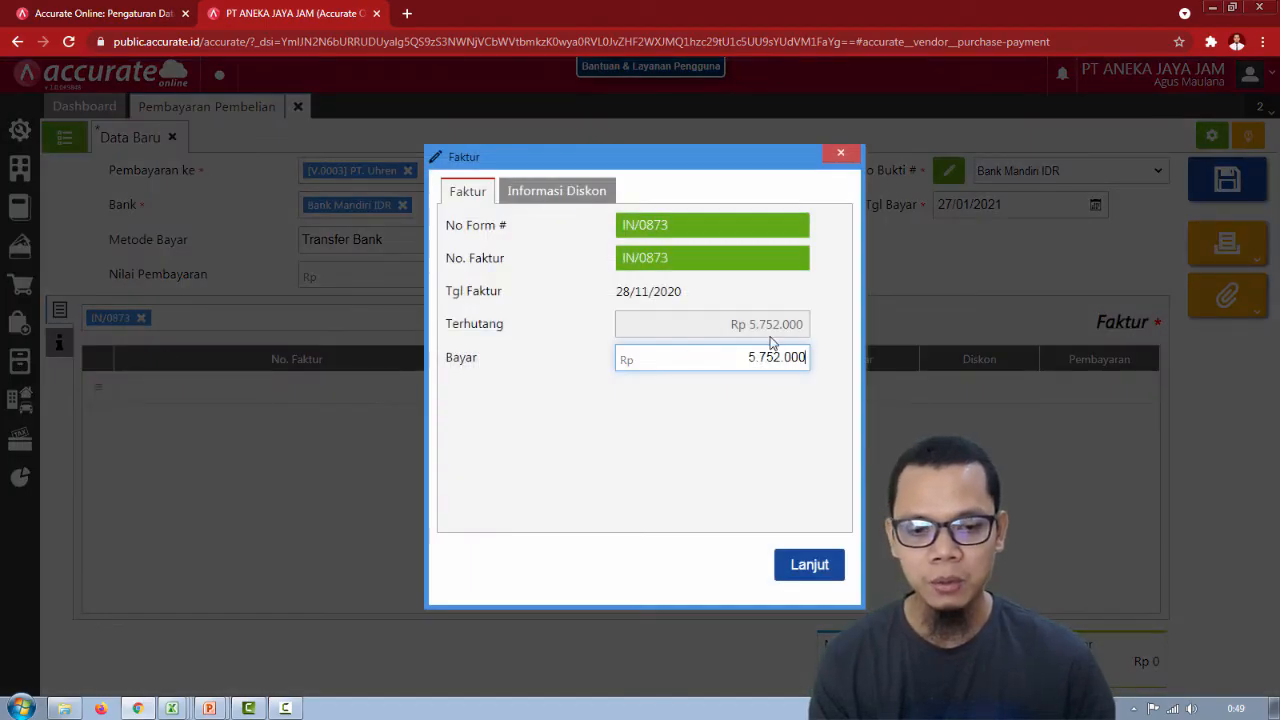
Try setting invoice IN/0873's Bayar amount to 7.000.000 as on the case slide, add it to the payment, and open the additional information section.
key(alt+Tab)
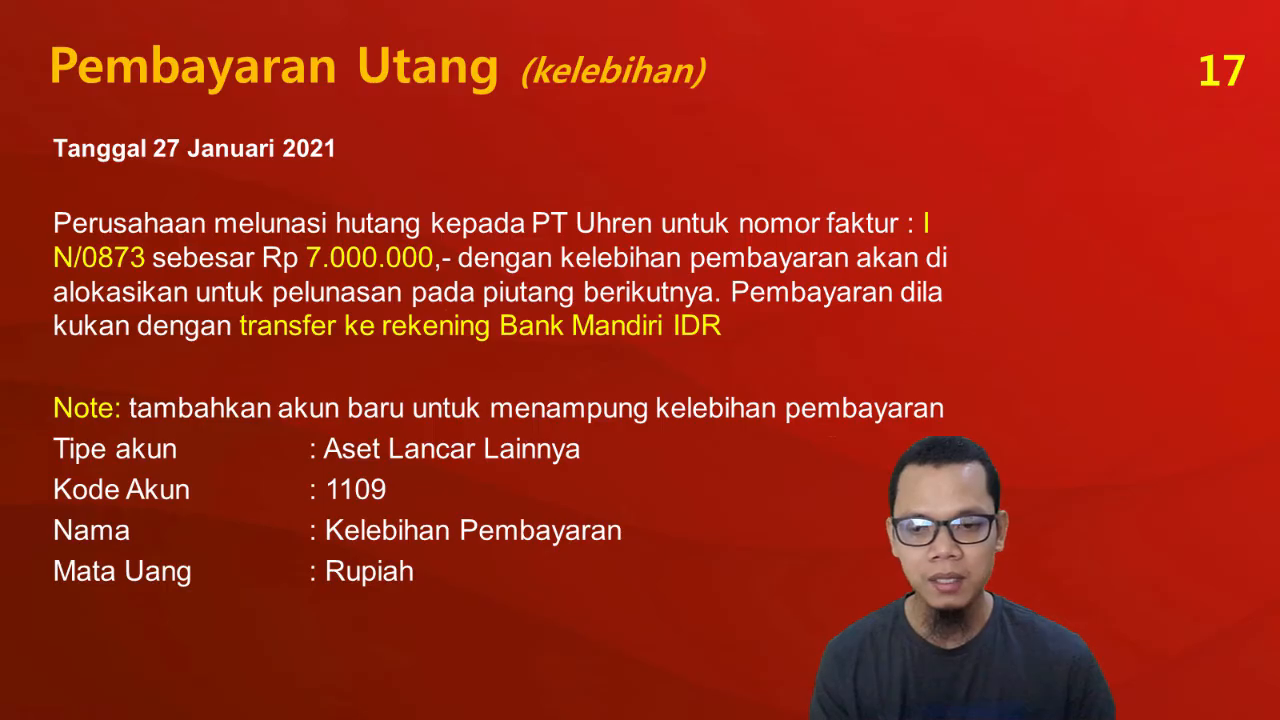
key(alt+Tab)
drag(740, 359, 848, 366)
text(7.000.000)
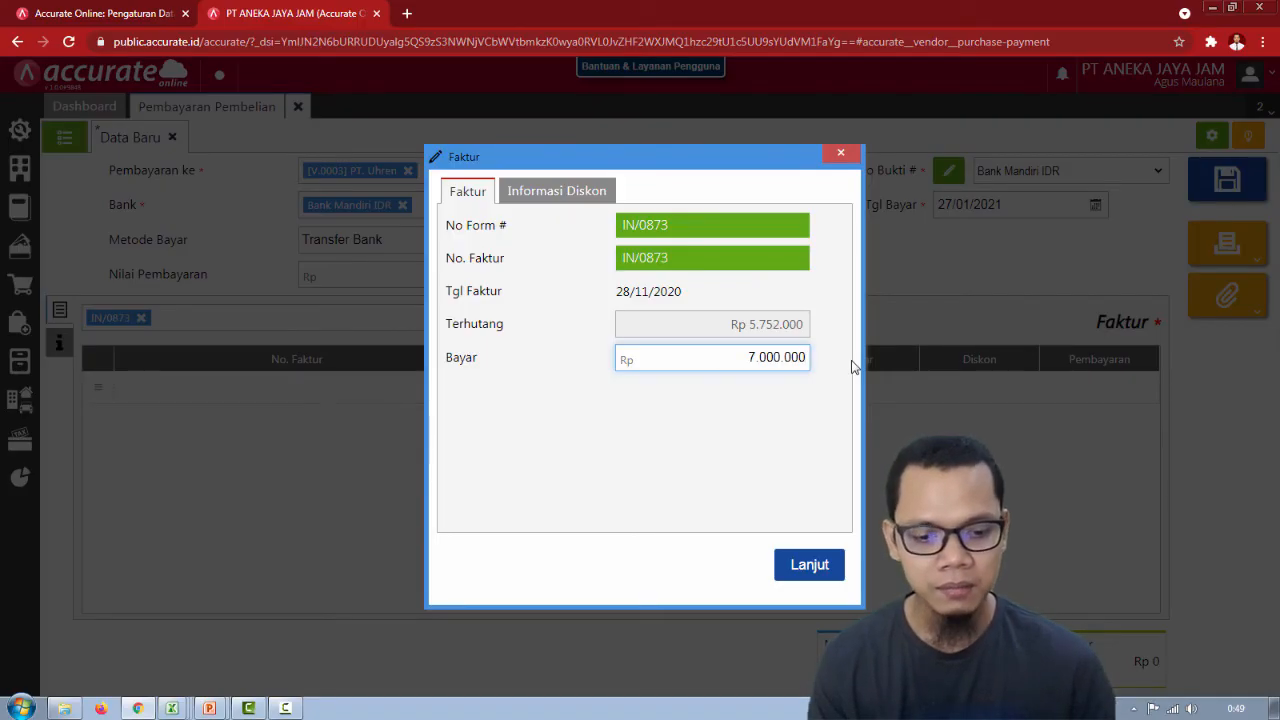
click(809, 564)
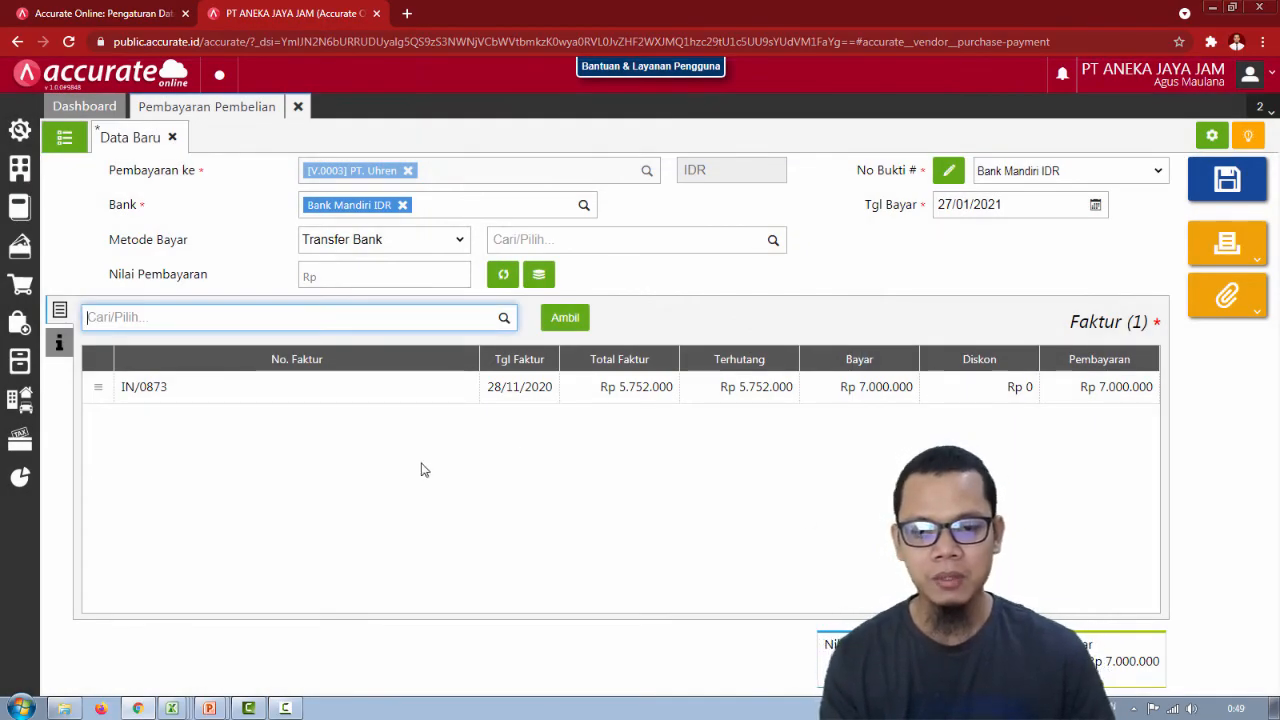
click(59, 343)
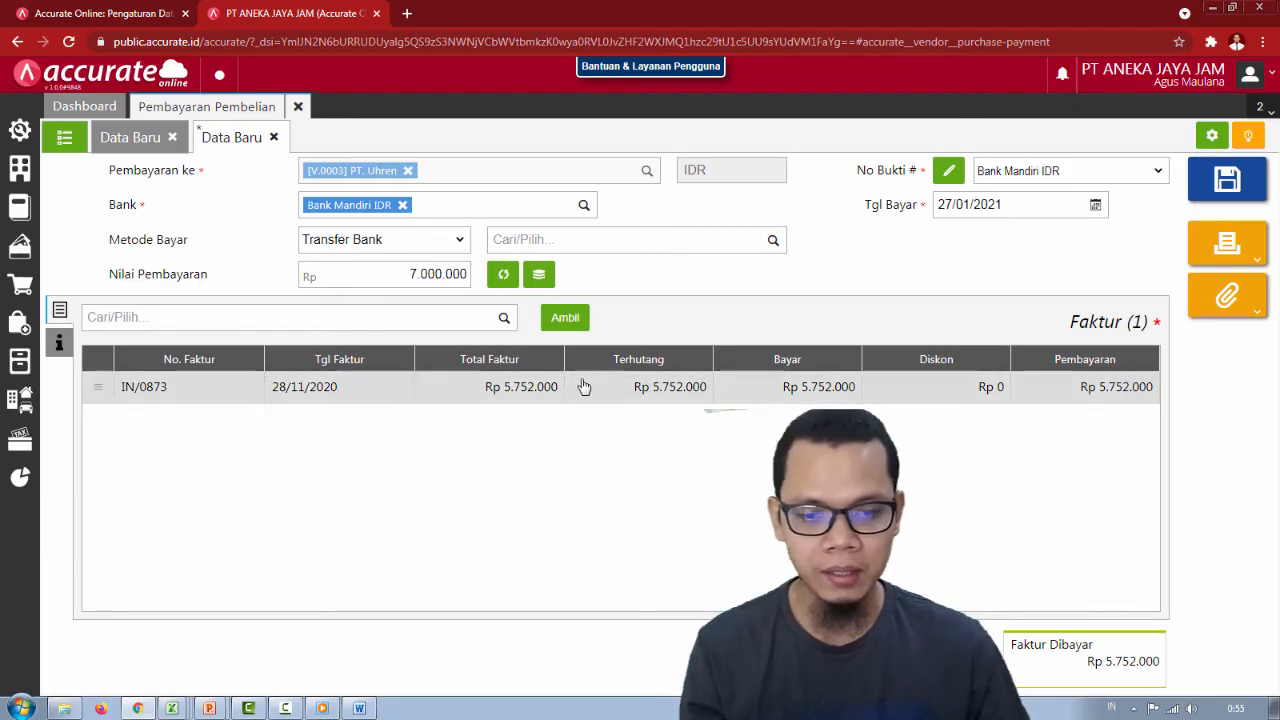
In the discount information of invoice IN/0873, choose account 1109 Kelebihan Pembayaran as the Akun Diskon.
click(645, 392)
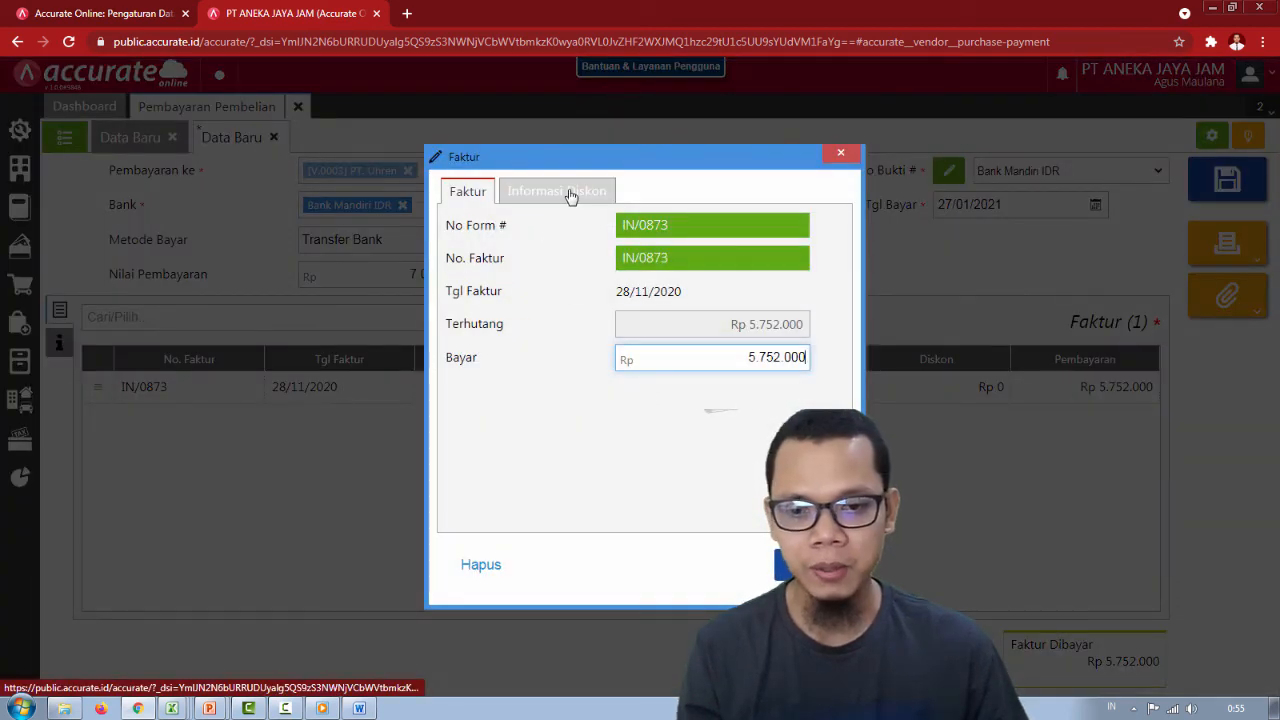
click(838, 154)
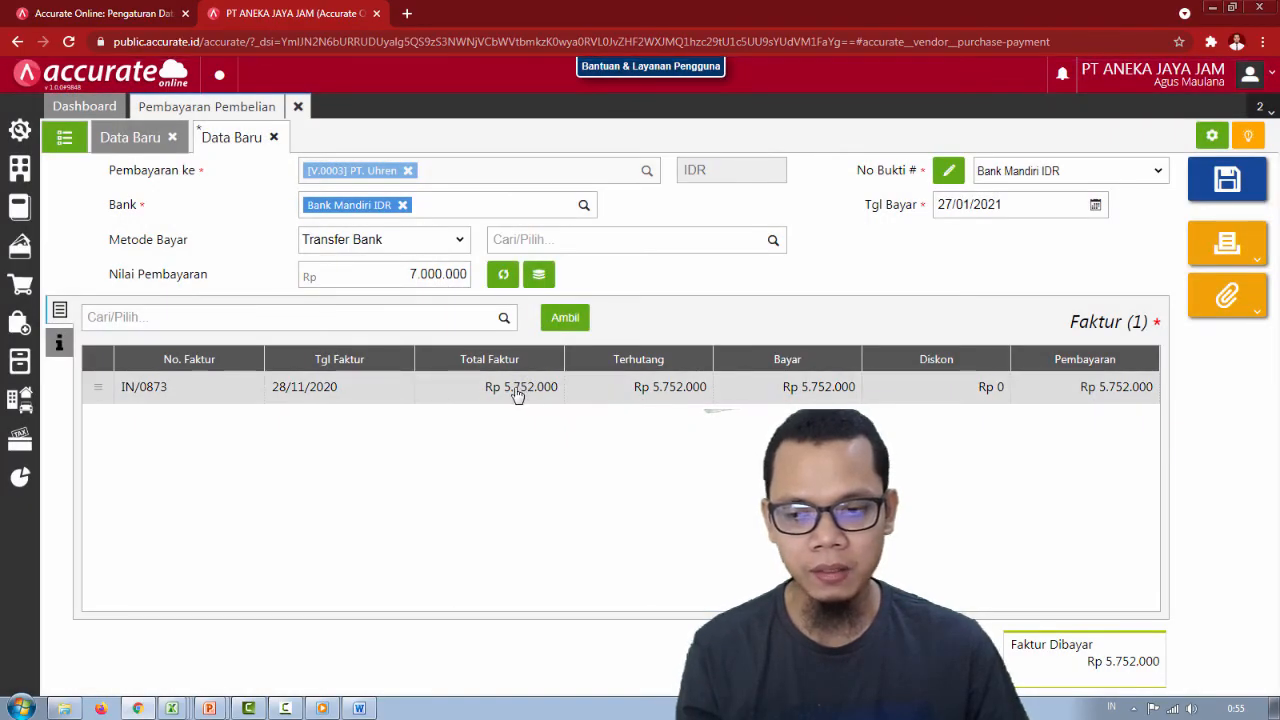
click(518, 392)
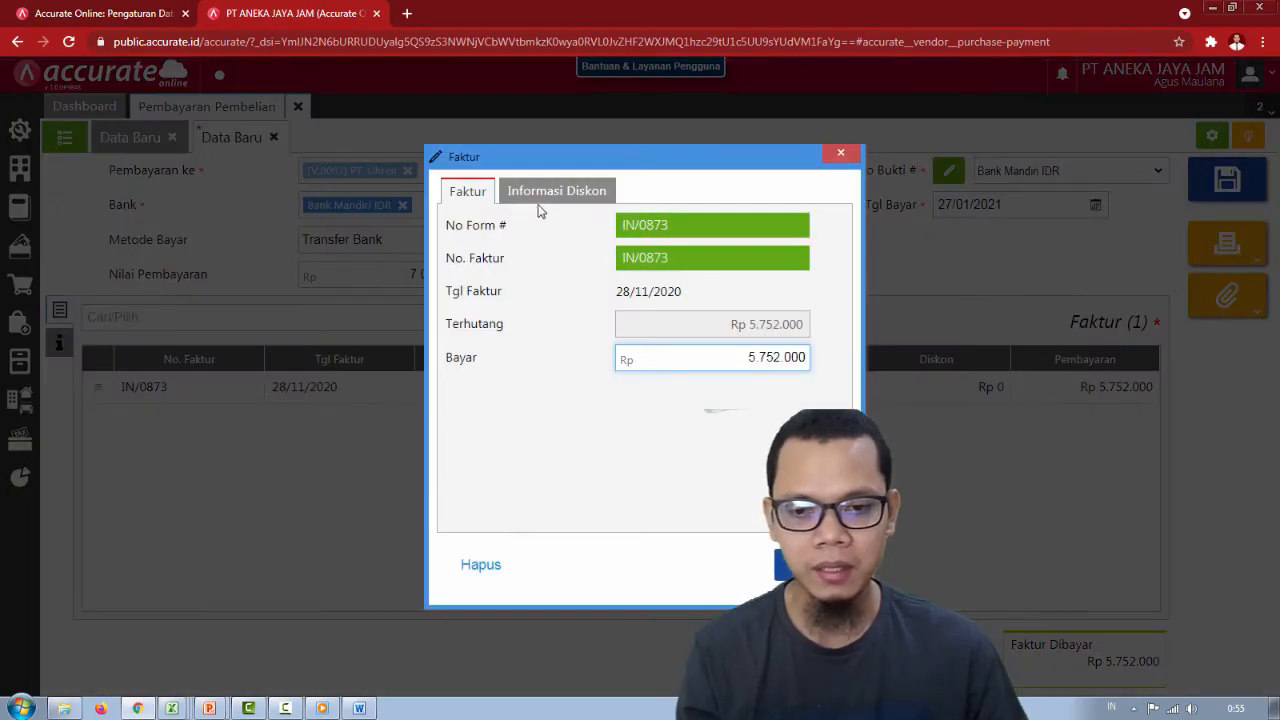
click(563, 193)
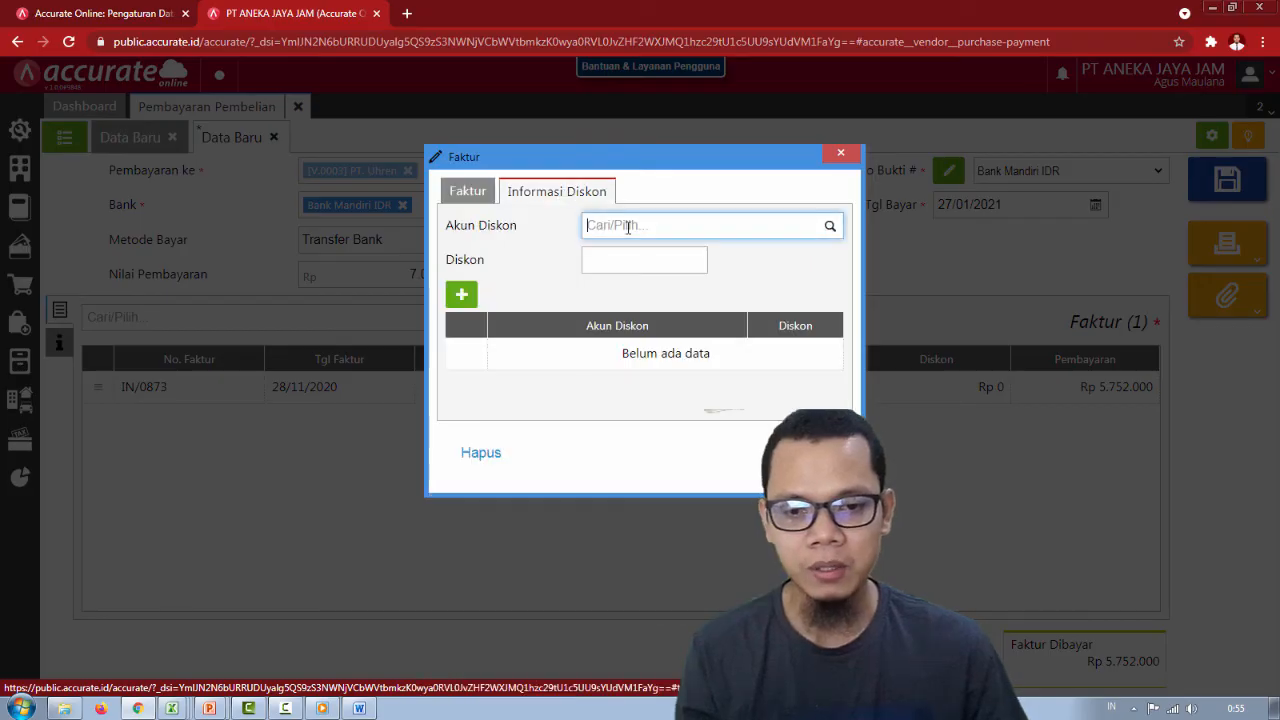
text(kele)
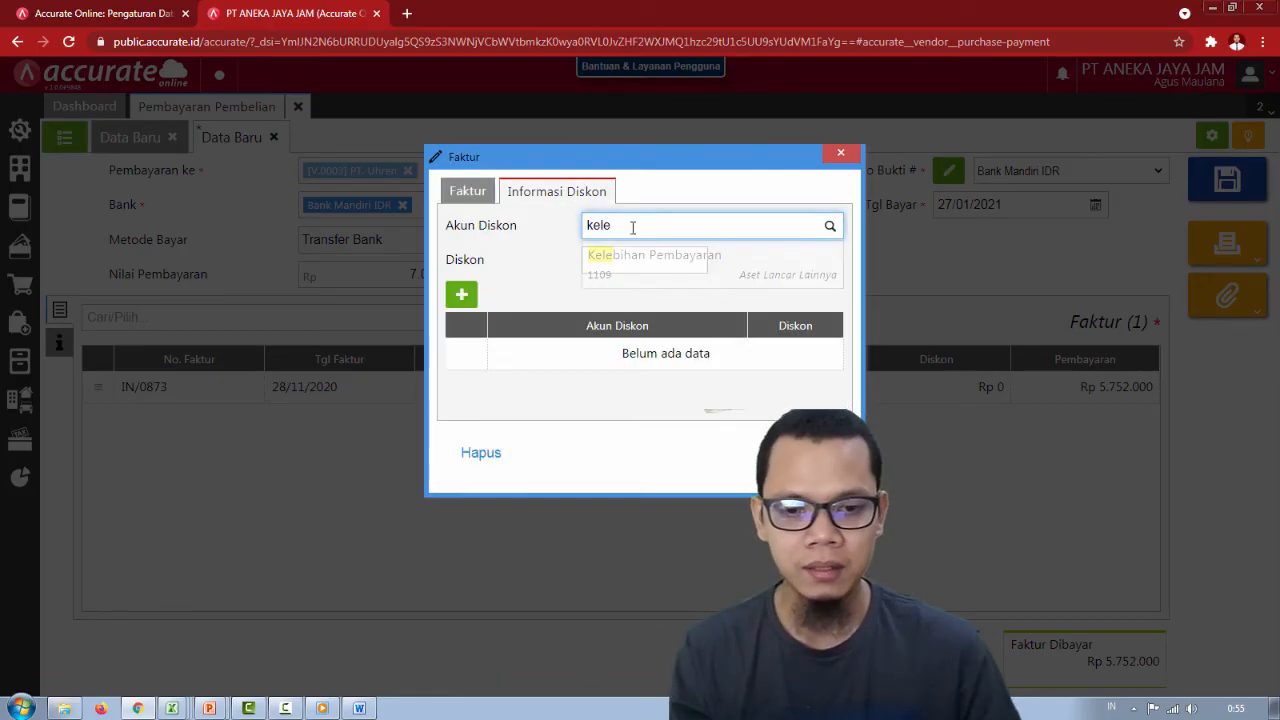
click(660, 287)
click(613, 259)
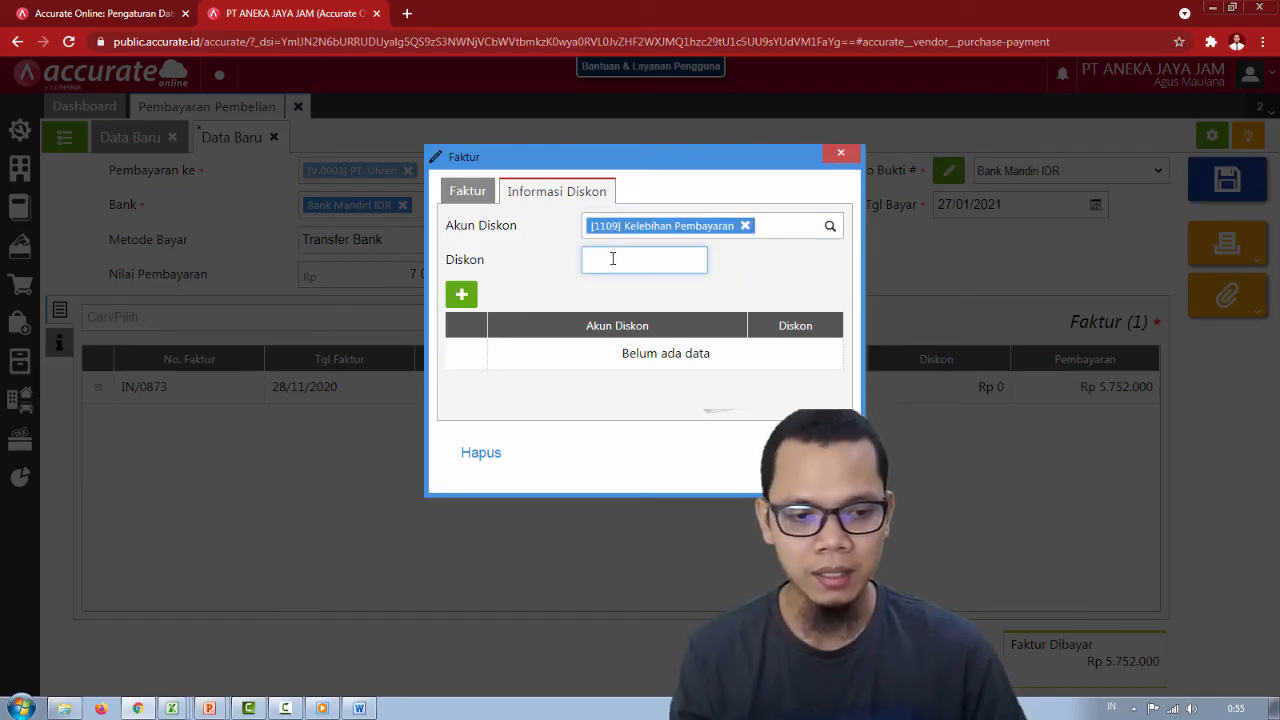
Open Calculator and subtract the invoice's 5752000 debt from the 7000000 payment.
click(9, 708)
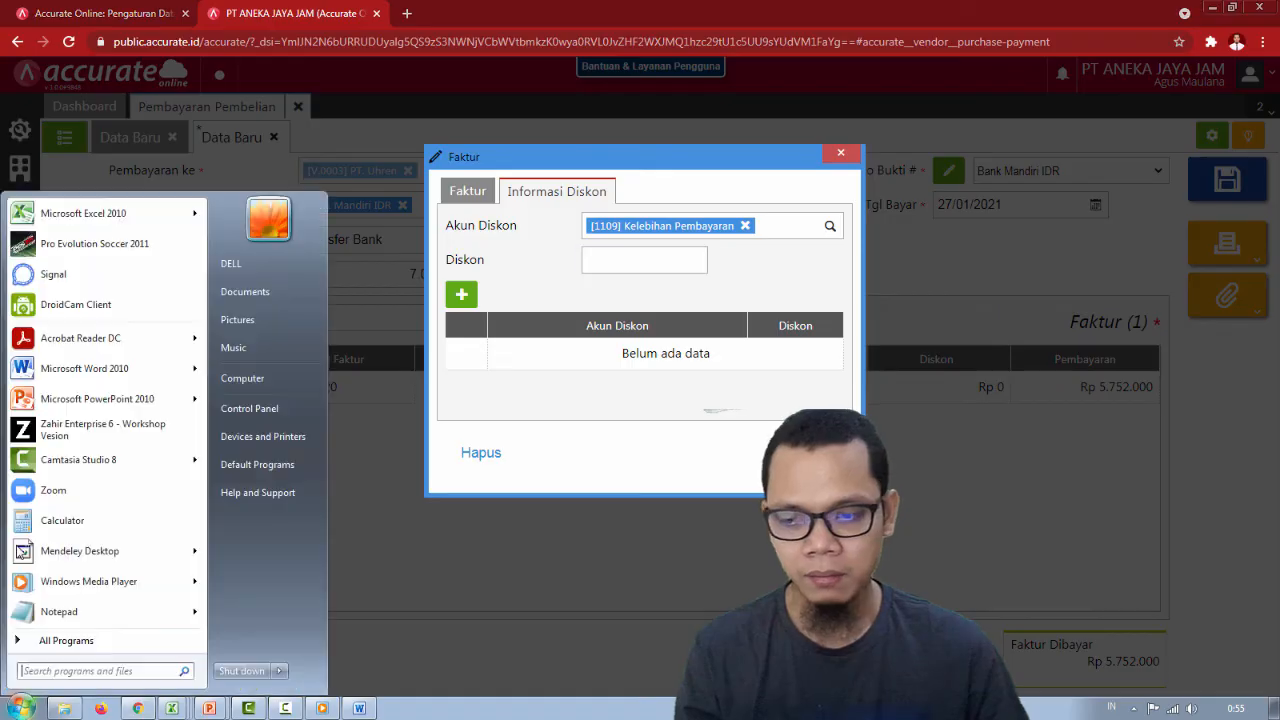
click(69, 525)
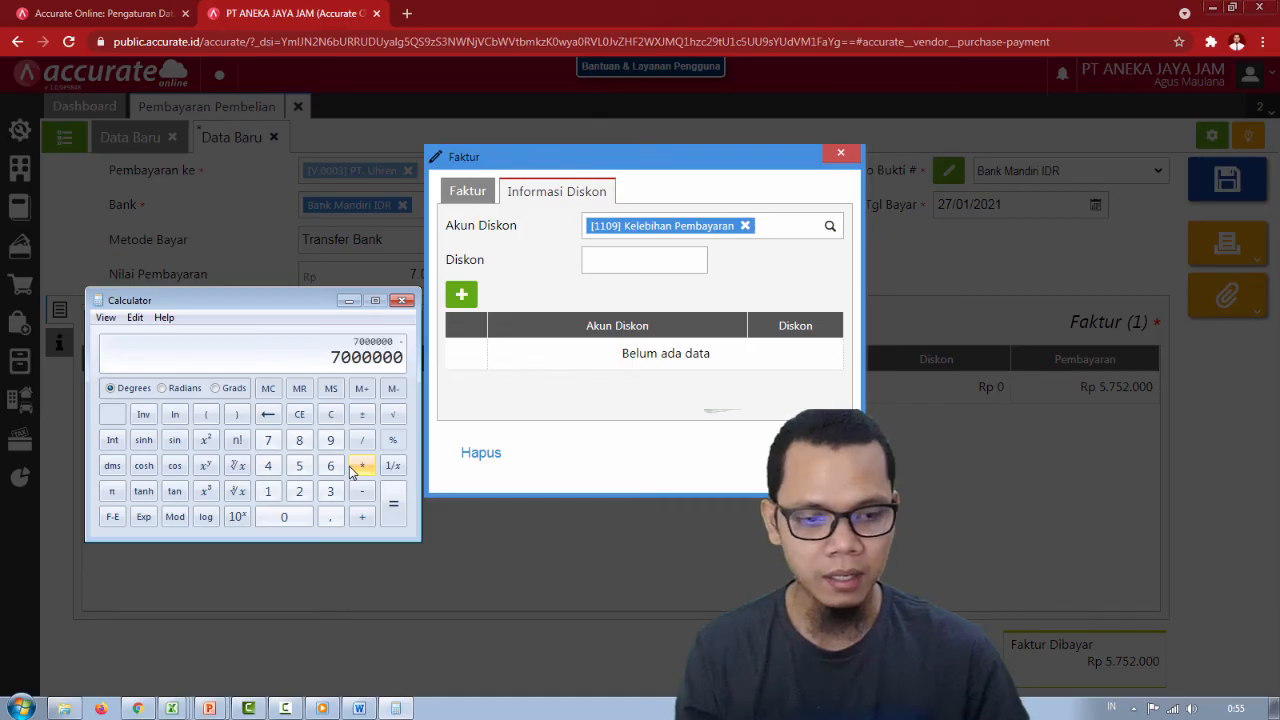
text(5.)
text(752.000)
key(Return)
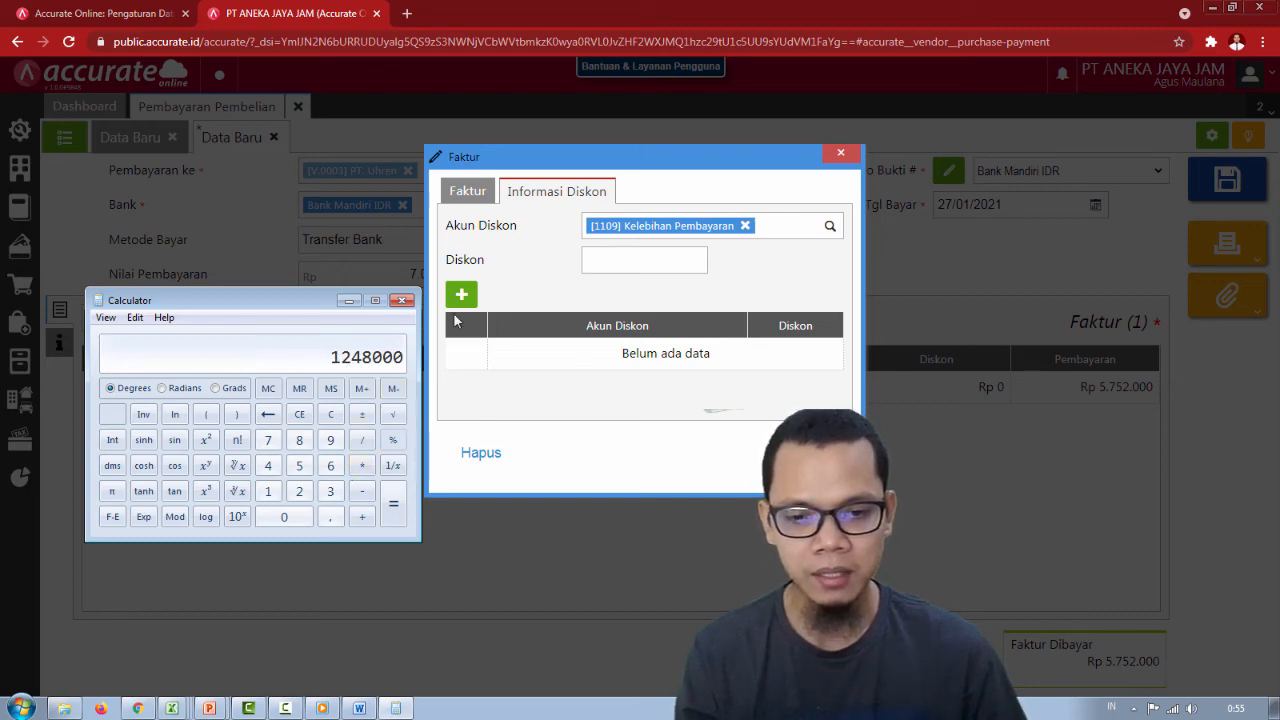
Set the Diskon to -1.248.000, add it under Kelebihan Pembayaran, and confirm the details of invoice IN/0873.
click(610, 265)
key(alt+Tab)
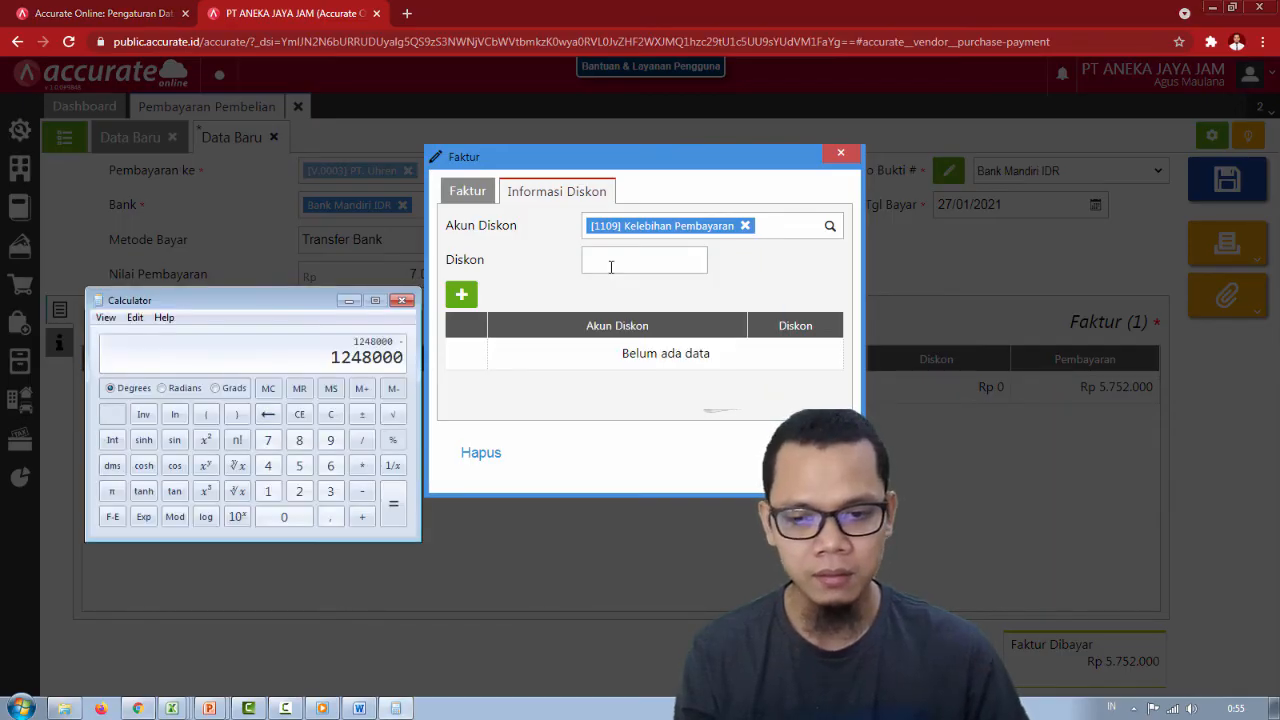
click(610, 265)
text(-12)
key(alt+Tab)
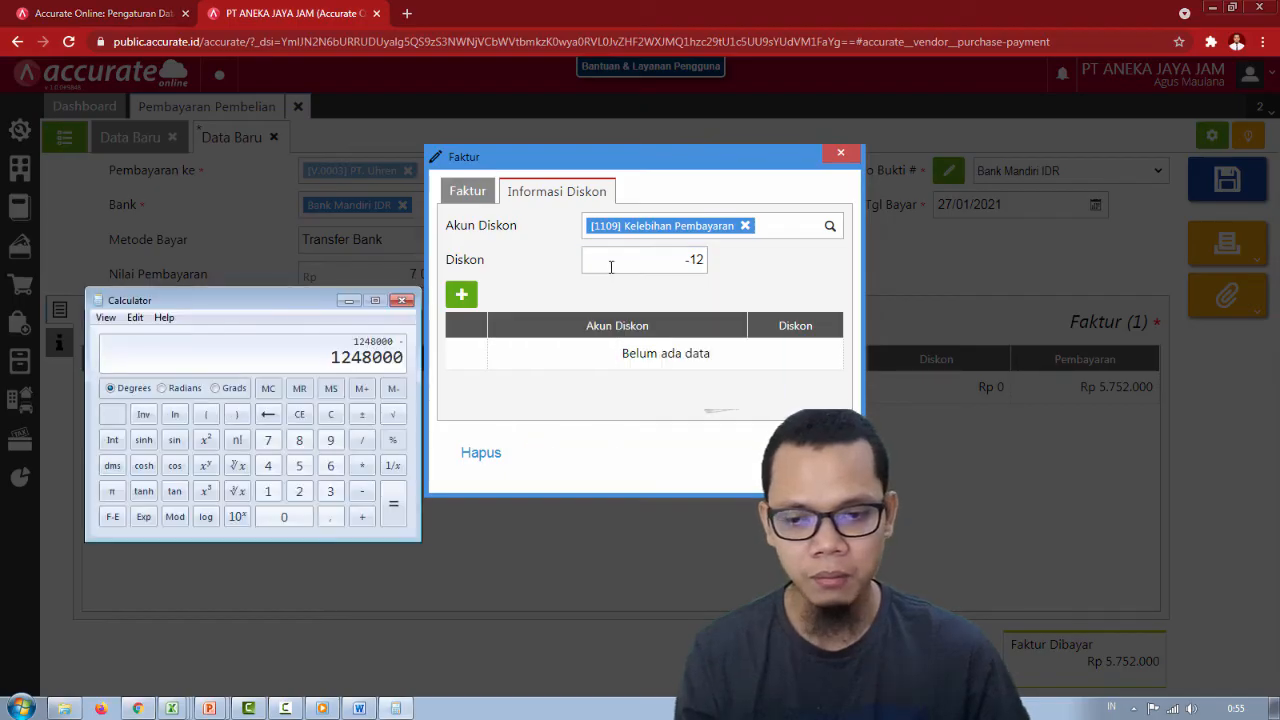
click(610, 265)
text(48)
key(alt+Tab)
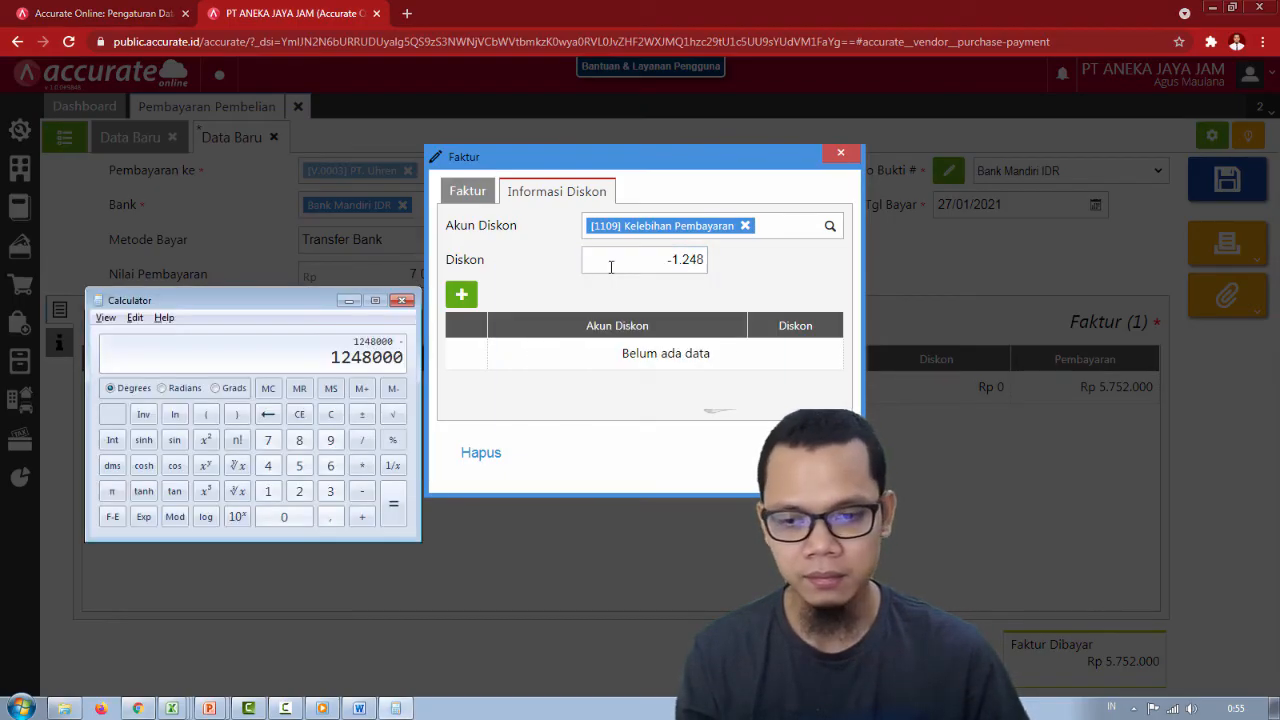
click(610, 265)
text(000)
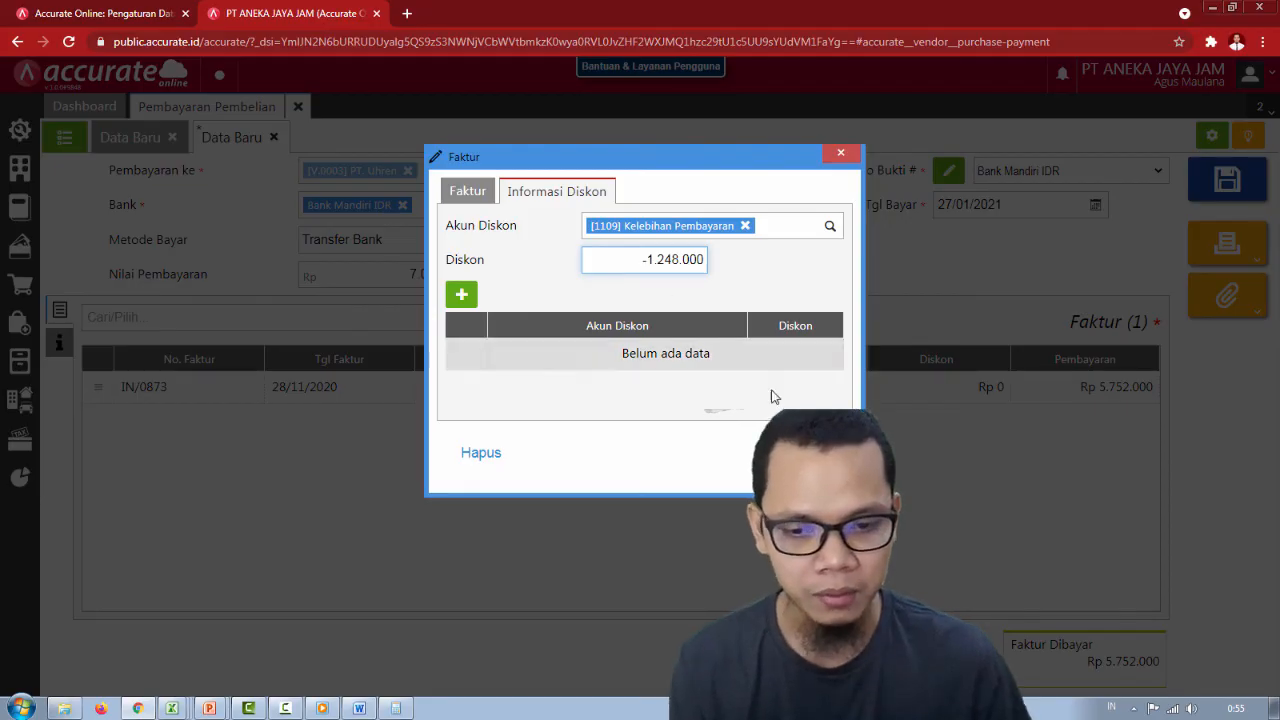
click(472, 303)
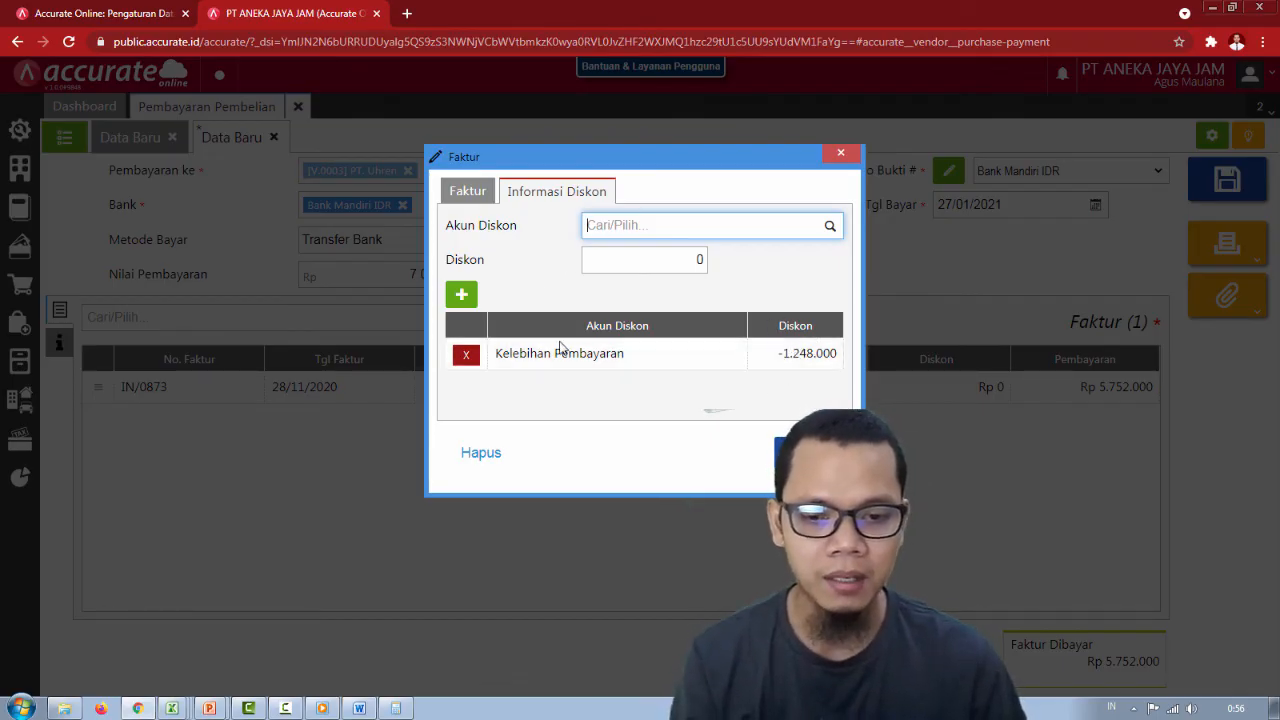
click(788, 452)
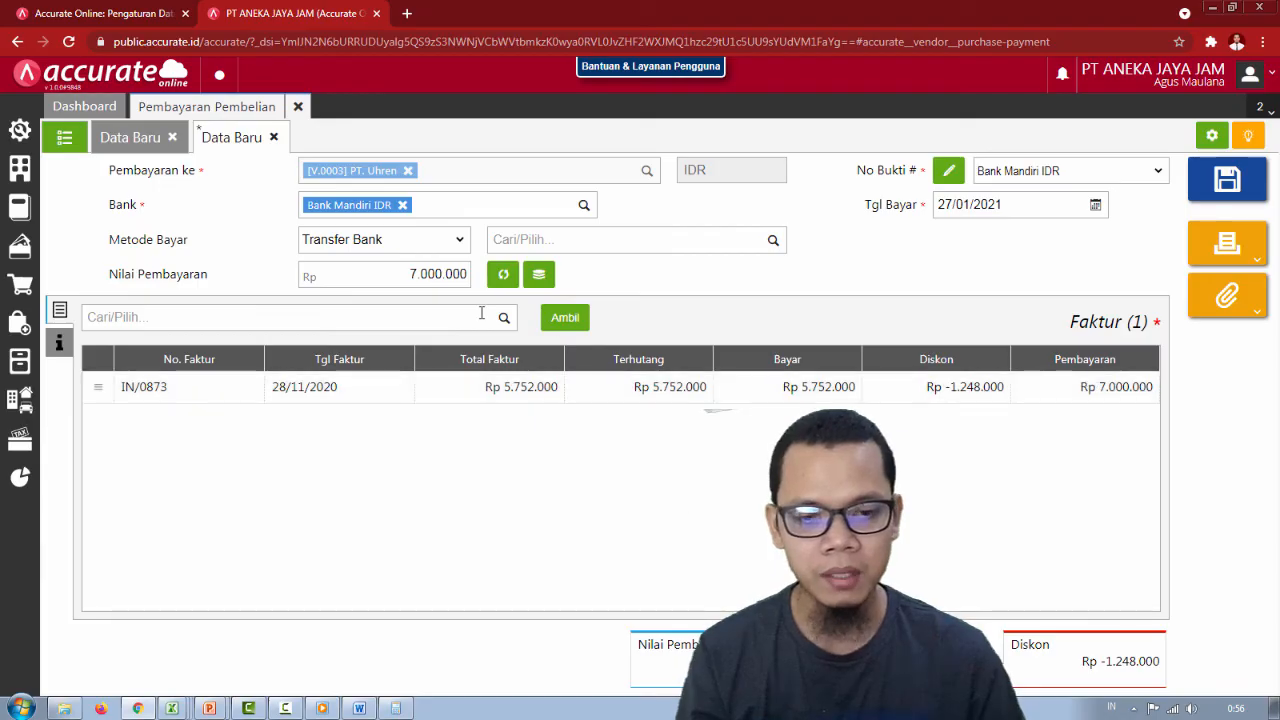
Refresh the payment value of the PT. Uhren payment, save it, and return to the purchase payment list.
click(503, 274)
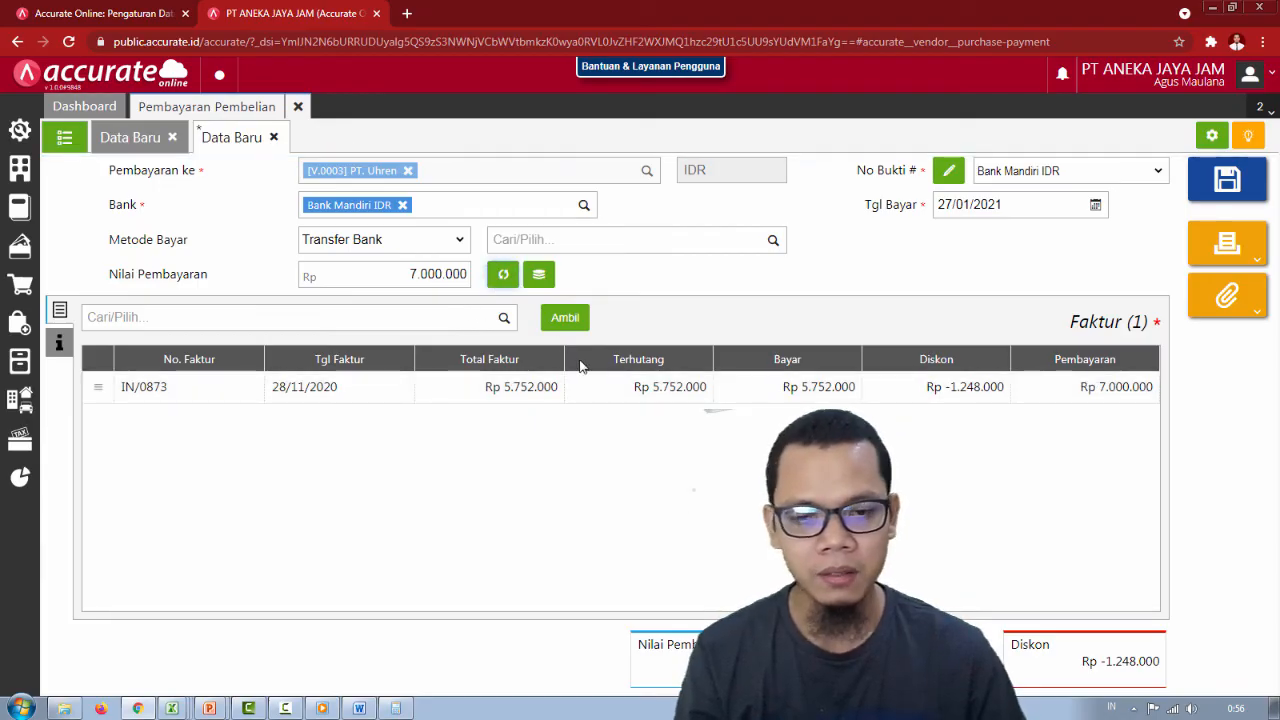
click(1265, 178)
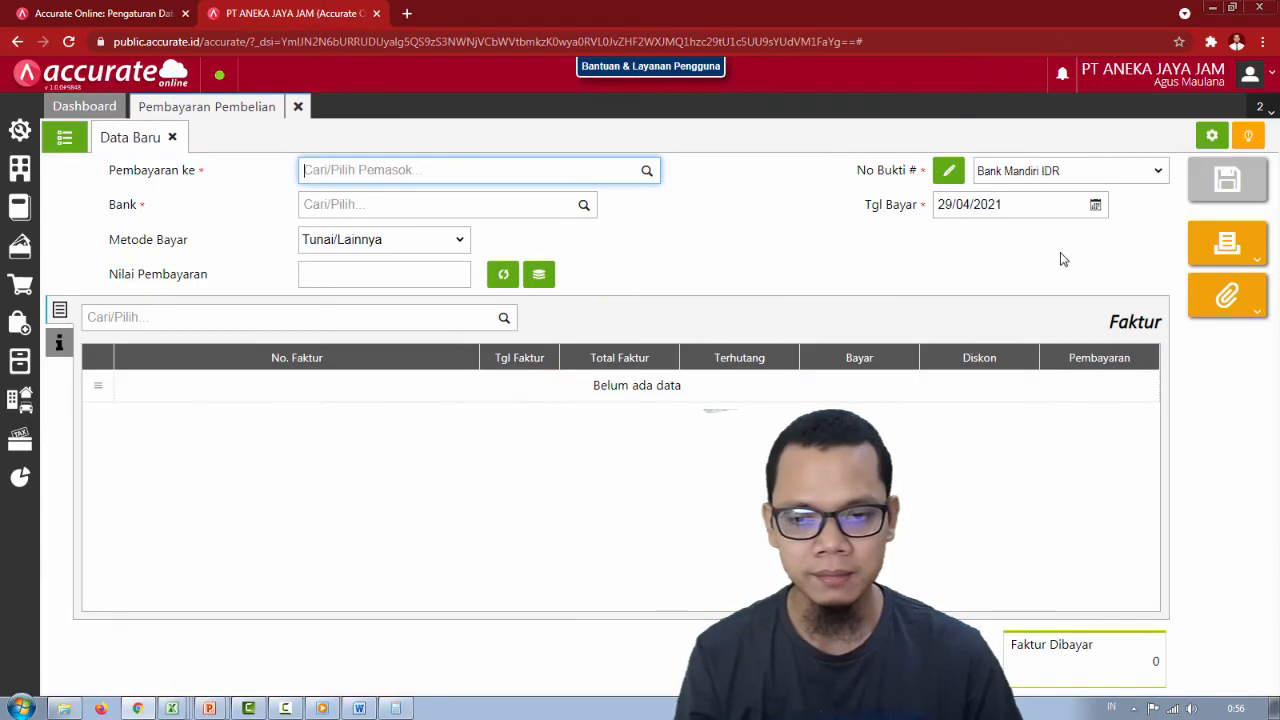
click(64, 137)
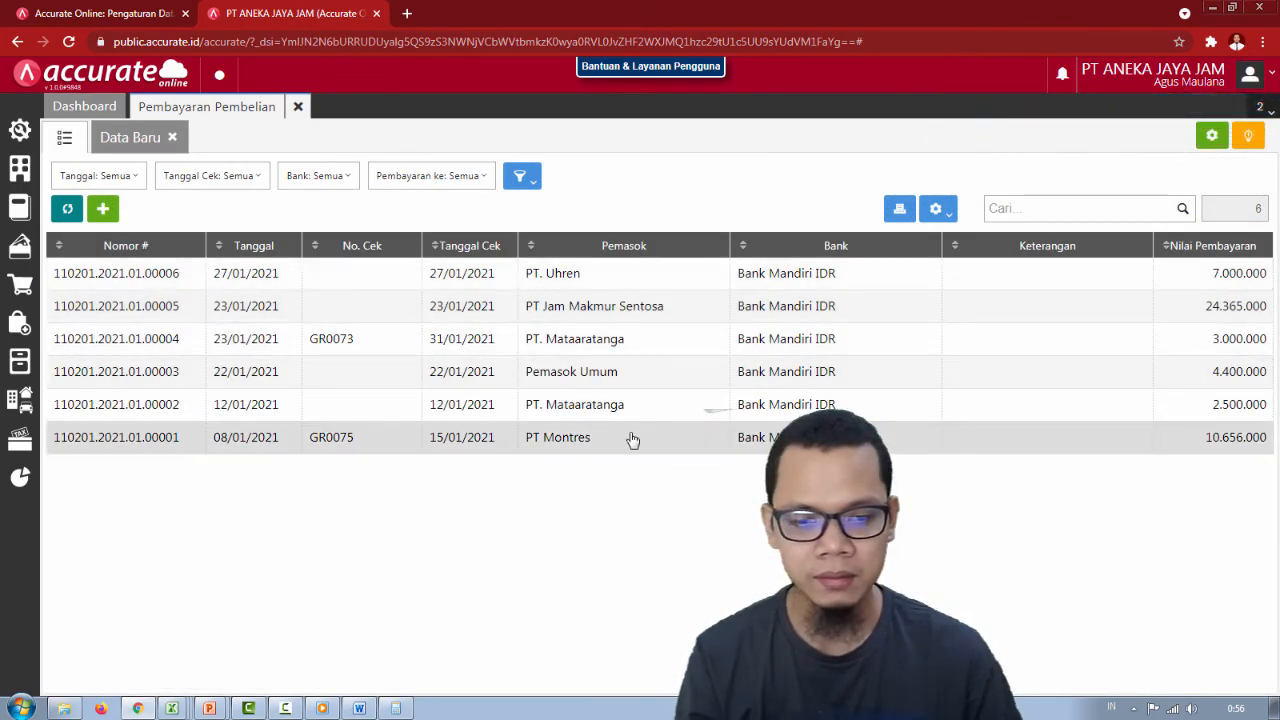
Open the saved 27/01/2021 payment to PT. Uhren, review its journal details, and close the purchase payment module.
double_click(606, 286)
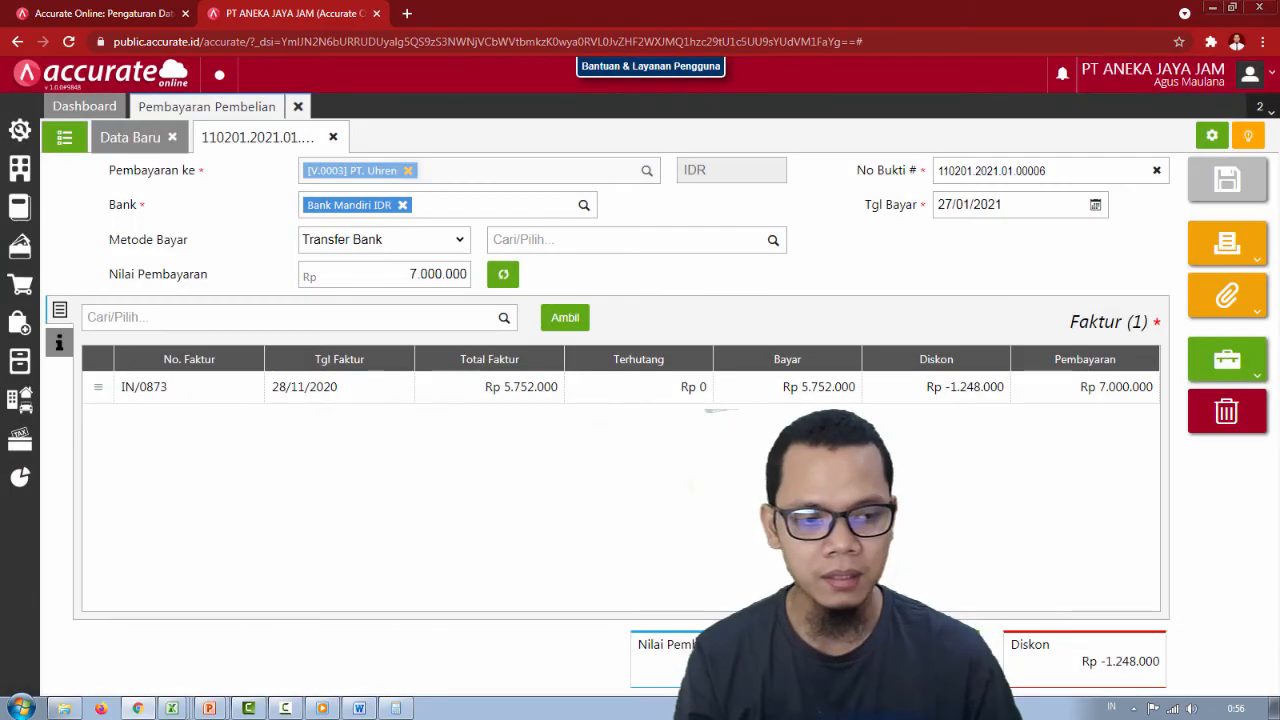
click(1227, 360)
click(1180, 424)
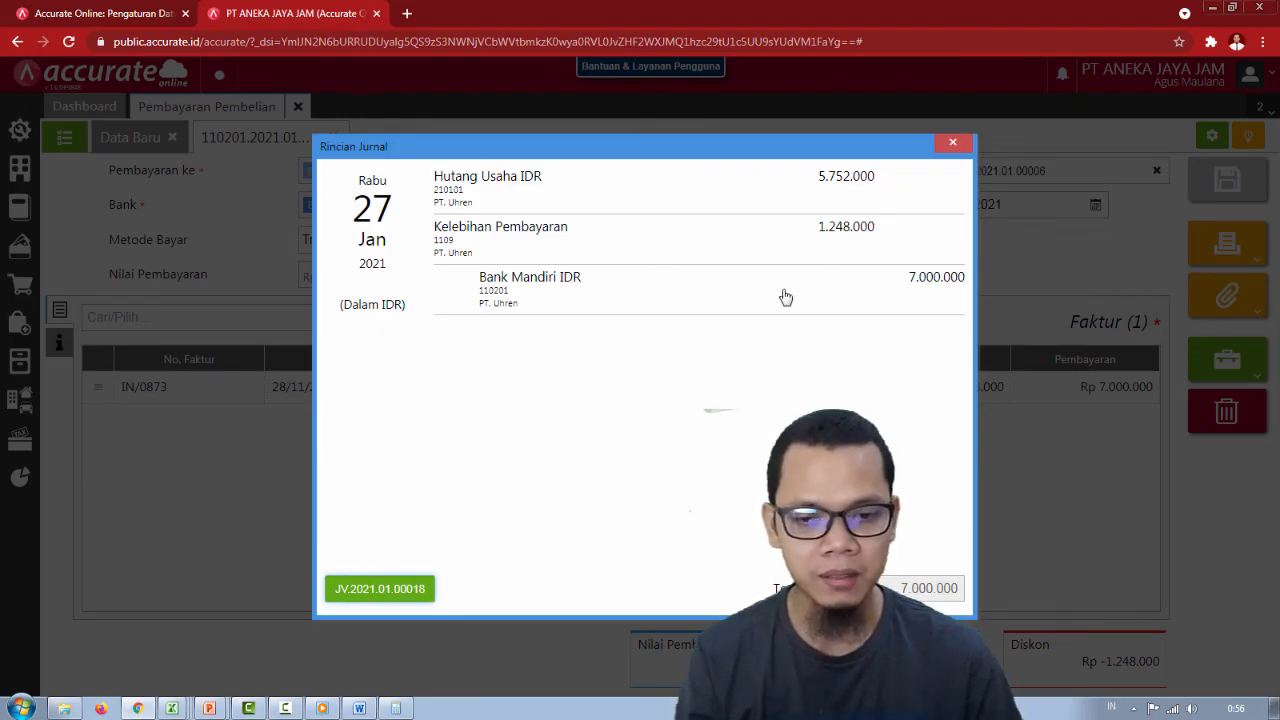
click(953, 146)
key(alt+Tab)
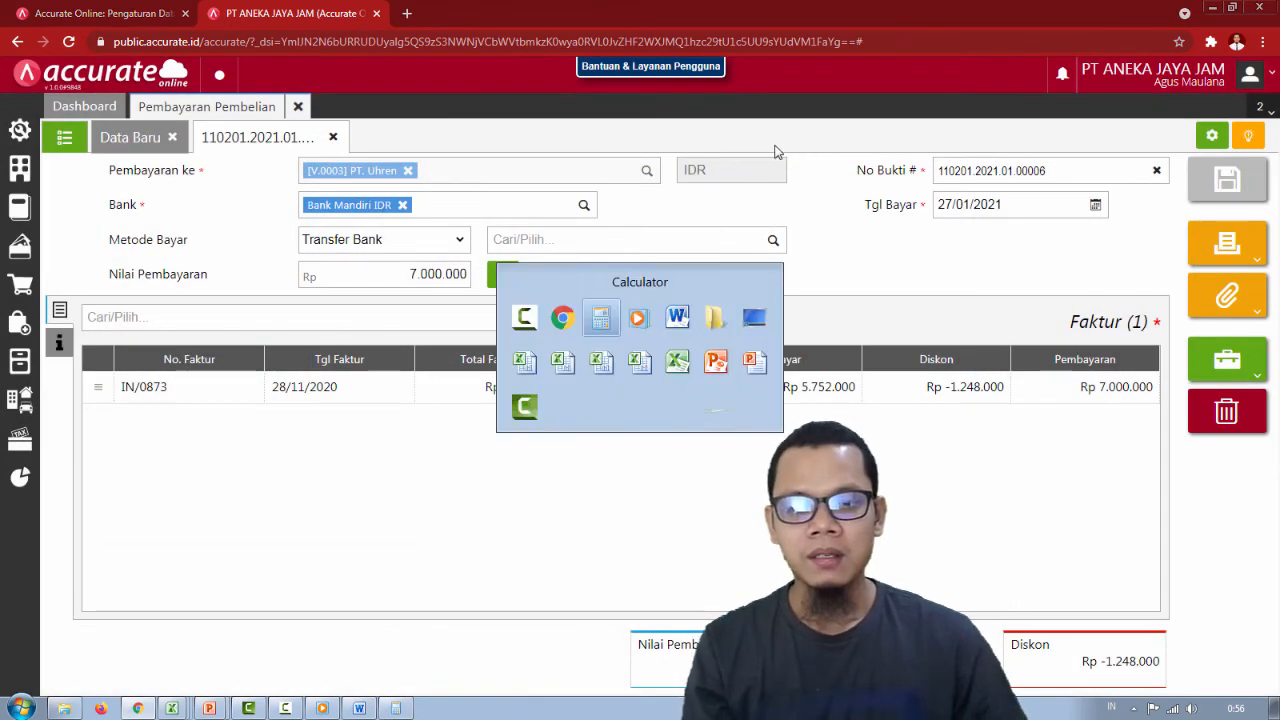
key(alt+Tab)
click(298, 106)
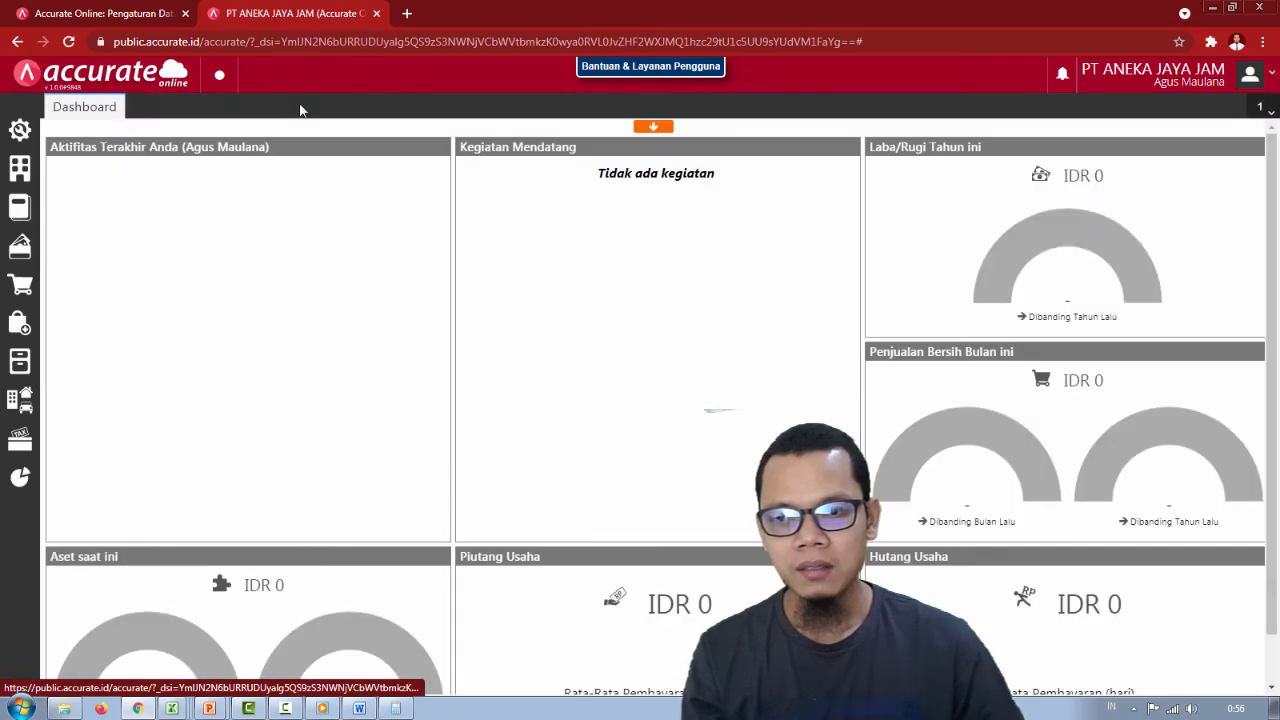
Close Calculator, switch to the case slides, and underline invoice number 12758 on the Pembelian Tunai slide, number 18.
key(alt+Tab)
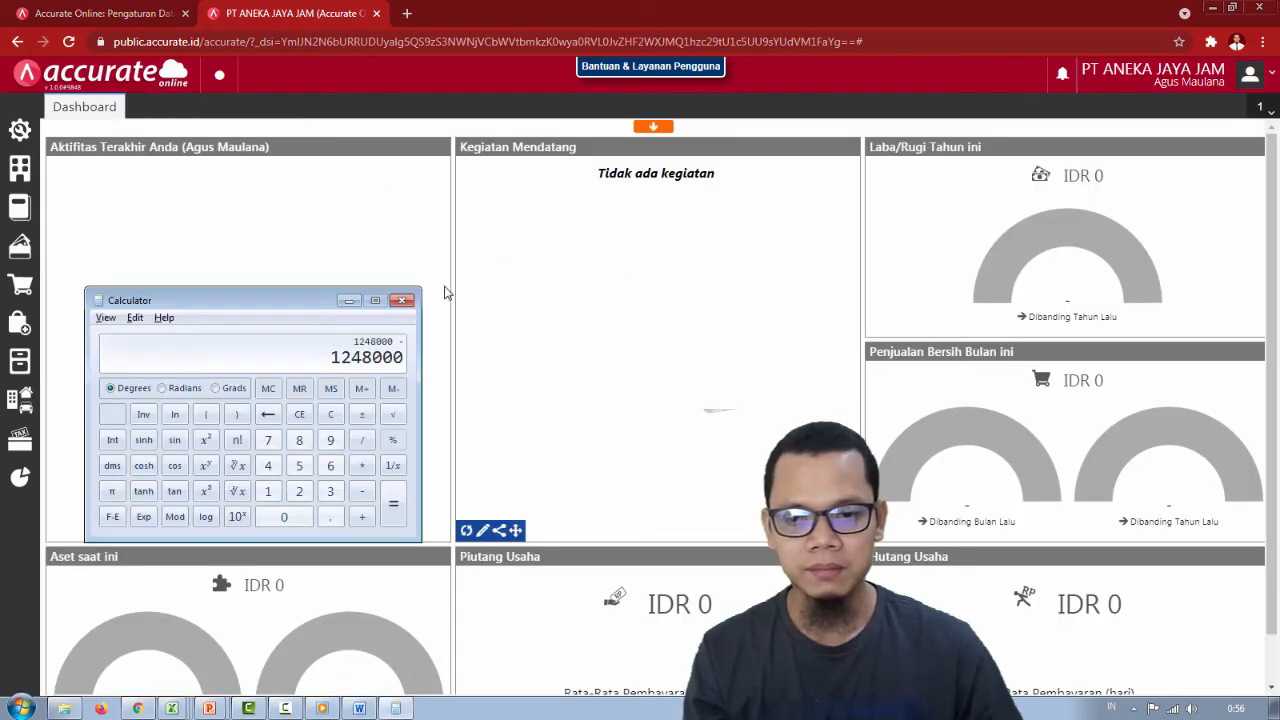
click(401, 300)
key(alt+Tab)
key(alt+Tab)
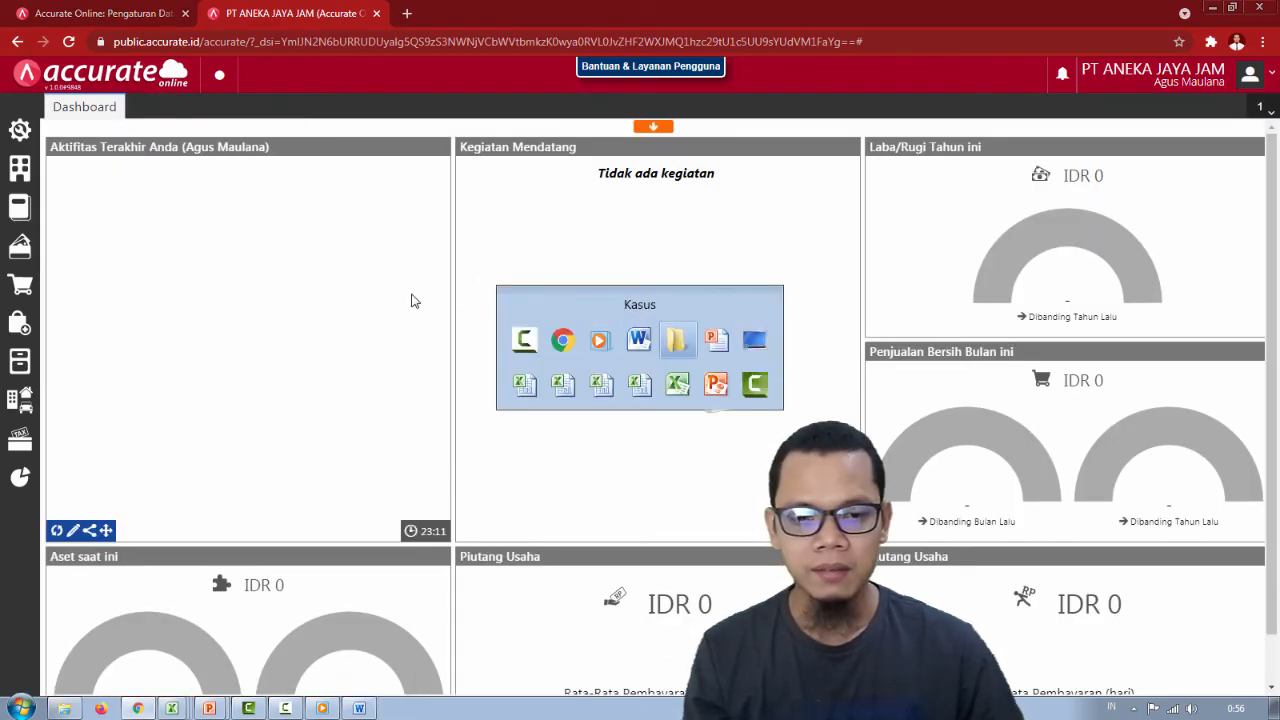
key(alt+Tab)
click(411, 300)
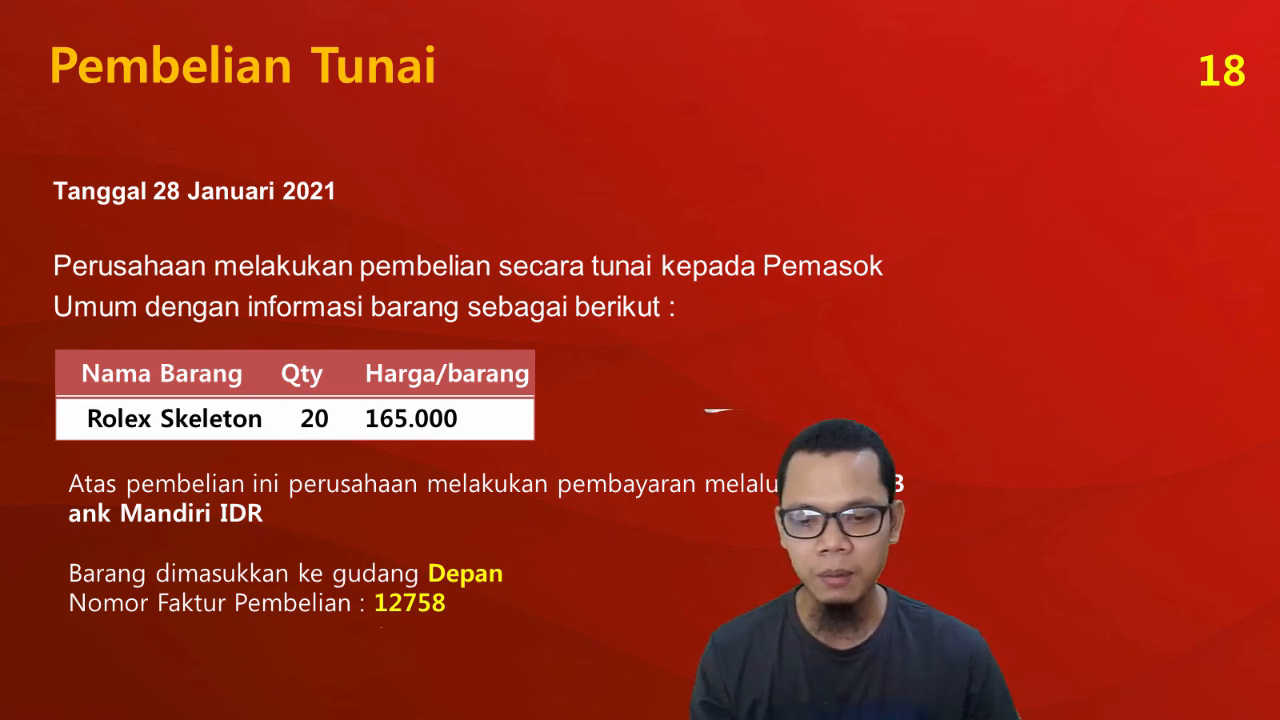
drag(379, 627, 433, 626)
Switch back to Accurate Online and start a new purchase invoice for the supplier Pemasok Umum.
key(alt+Tab)
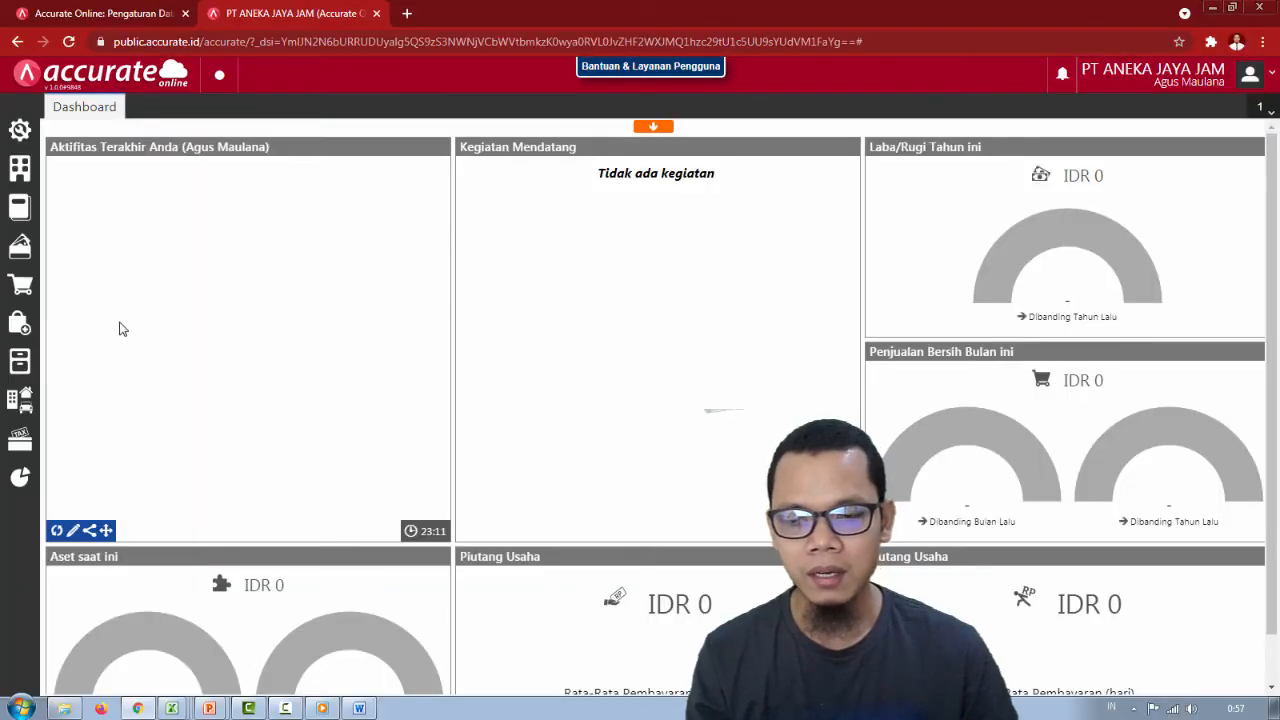
key(alt+Tab)
key(alt+Tab)
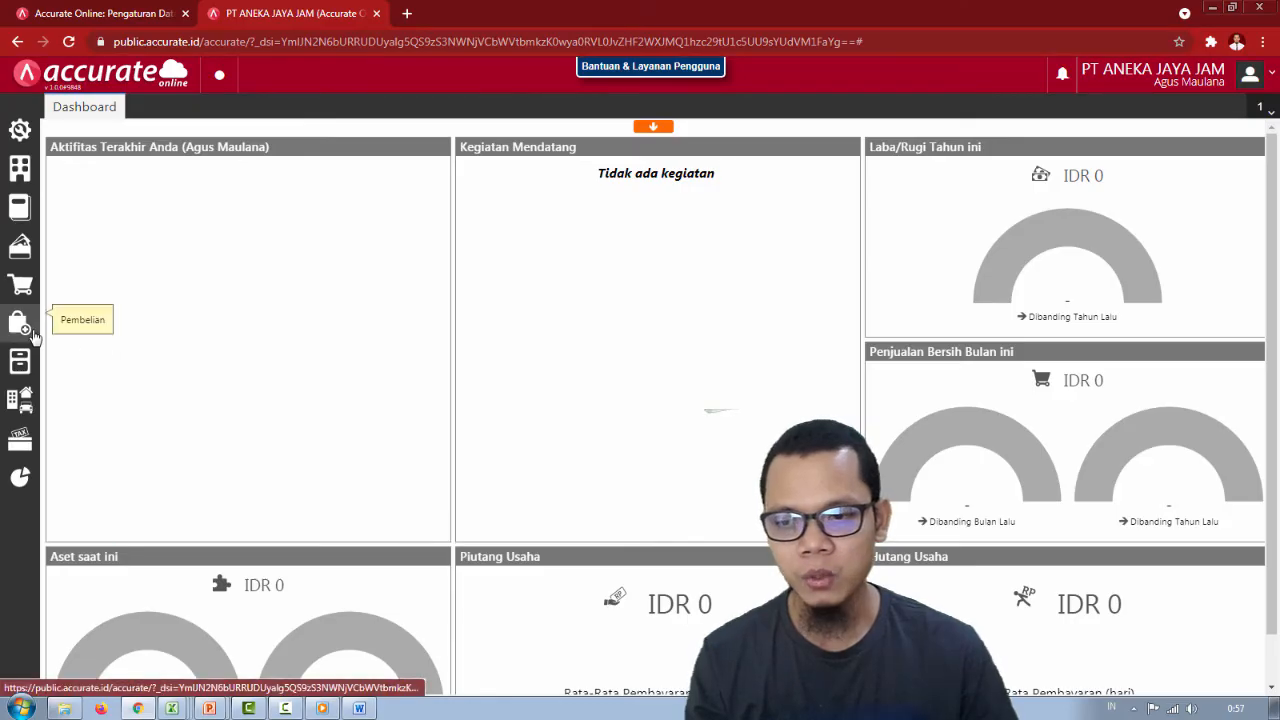
click(29, 336)
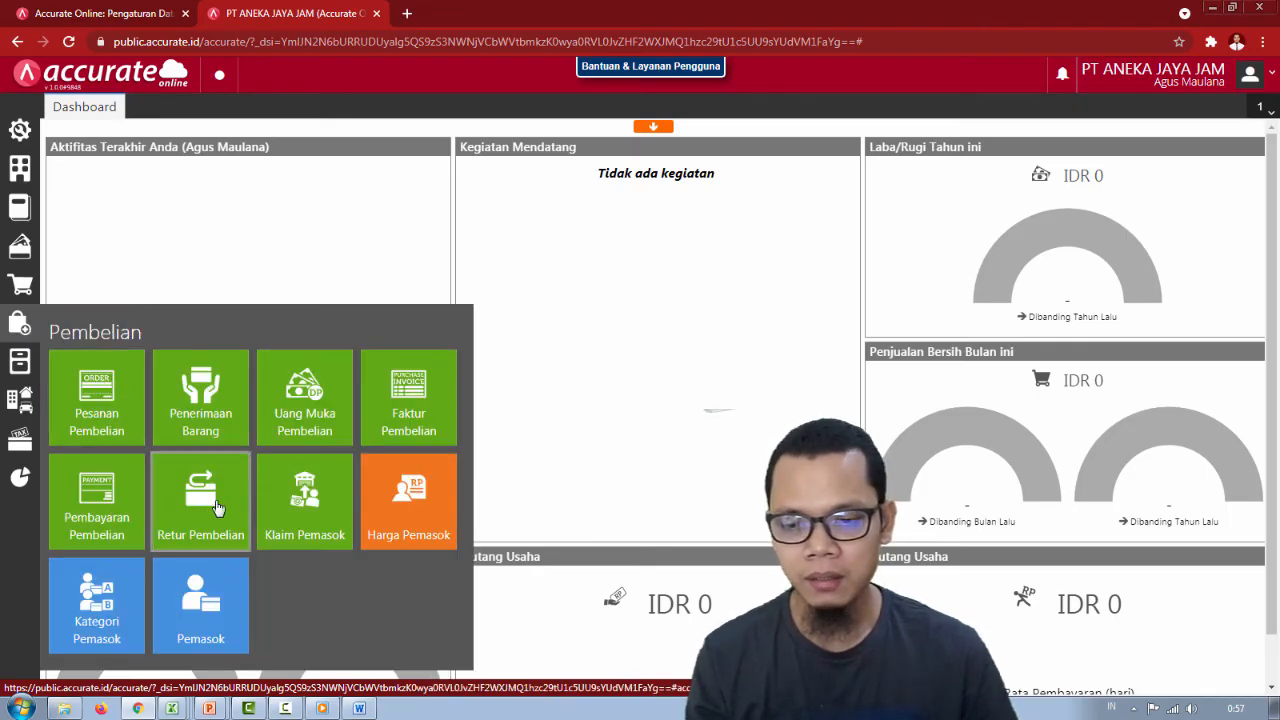
click(436, 445)
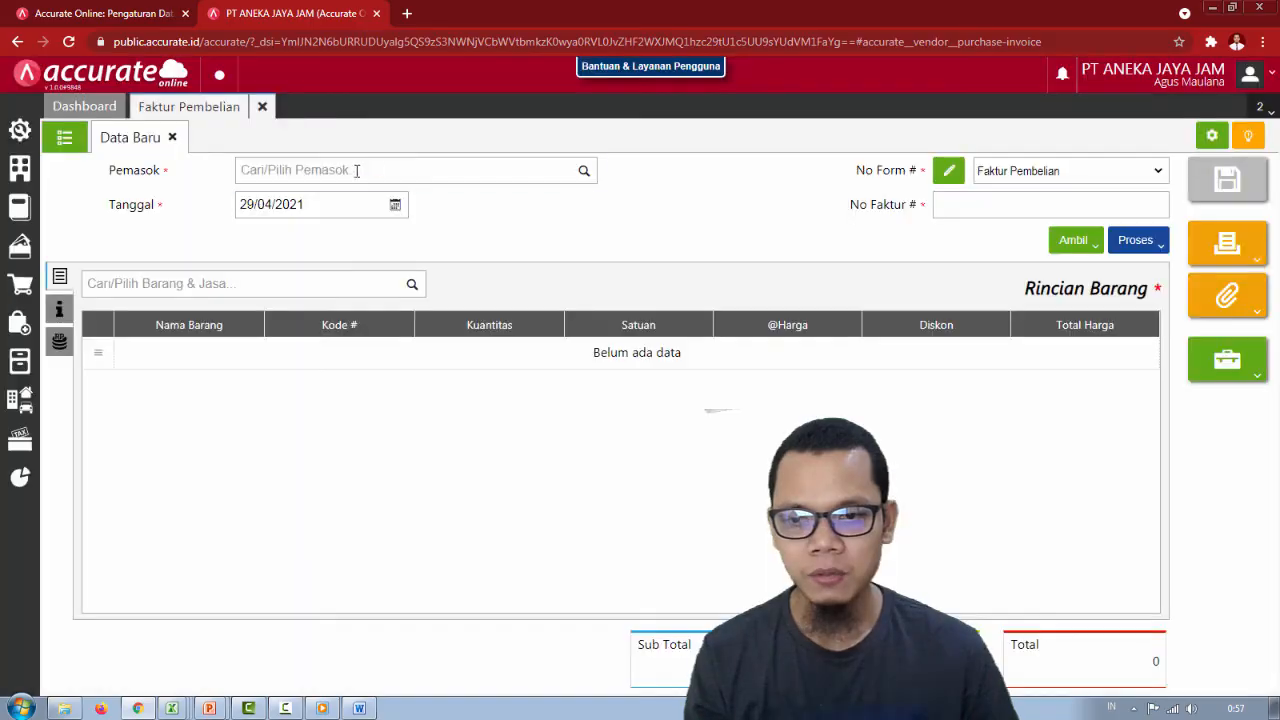
click(356, 171)
key(alt+Tab)
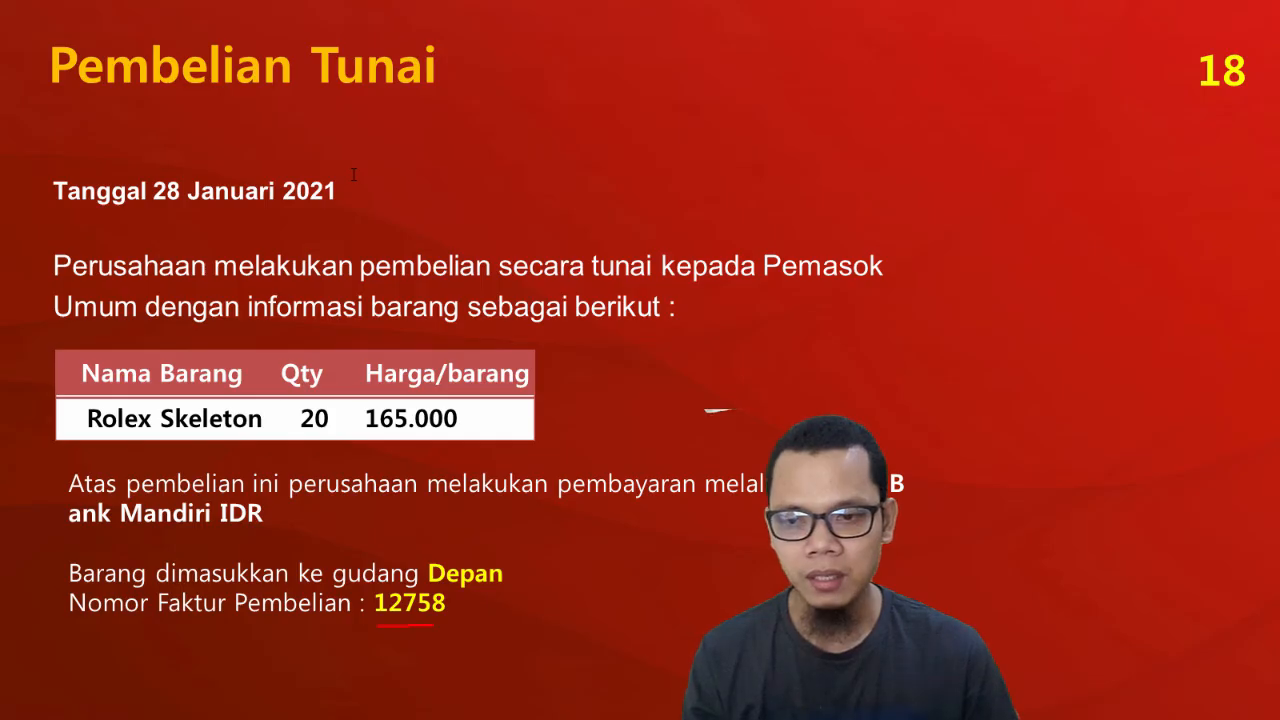
key(alt+Tab)
text(pema)
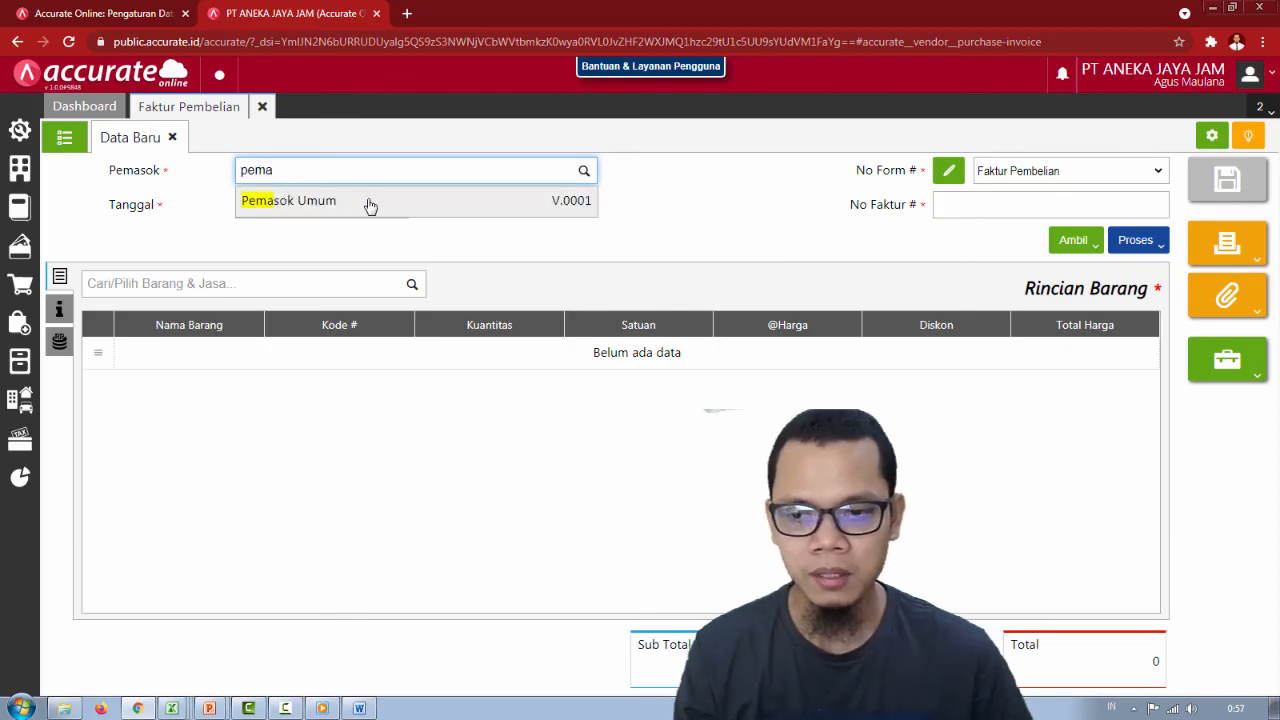
click(371, 200)
Set the purchase invoice's date to 28/01/2021 and its invoice number to 12758, as given on the case slide.
click(327, 207)
key(alt+Tab)
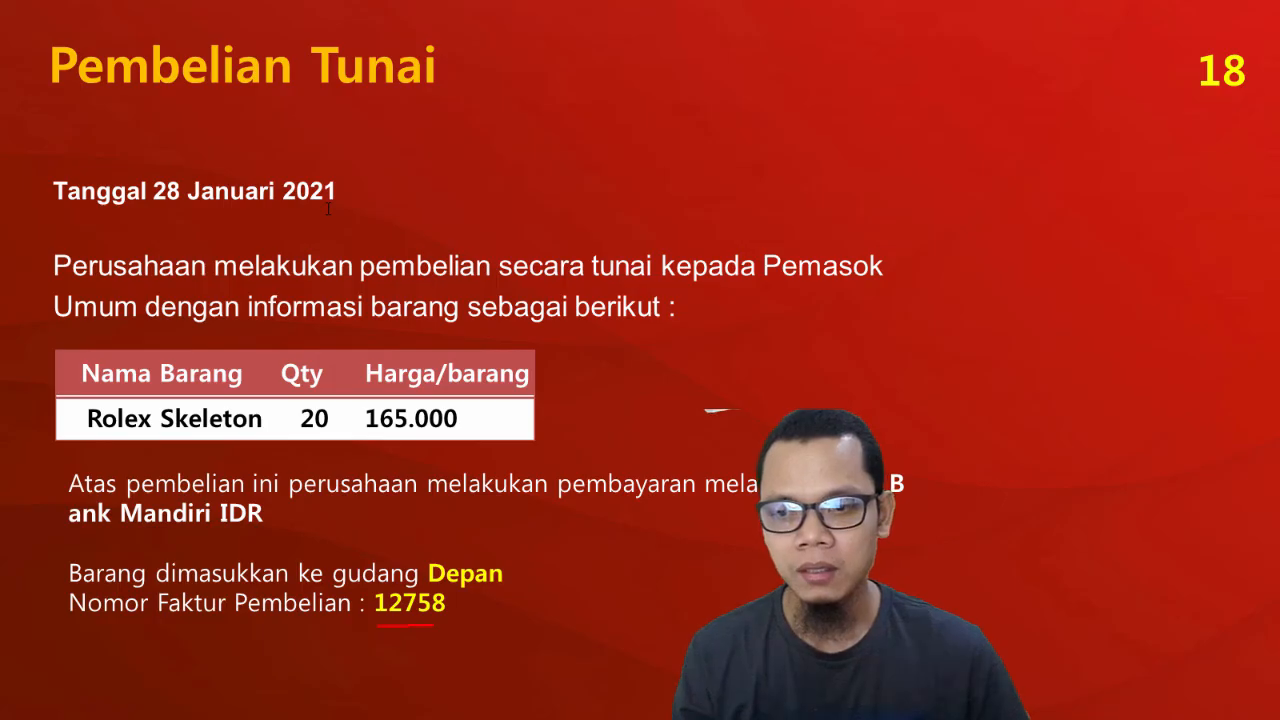
key(alt+Tab)
click(327, 207)
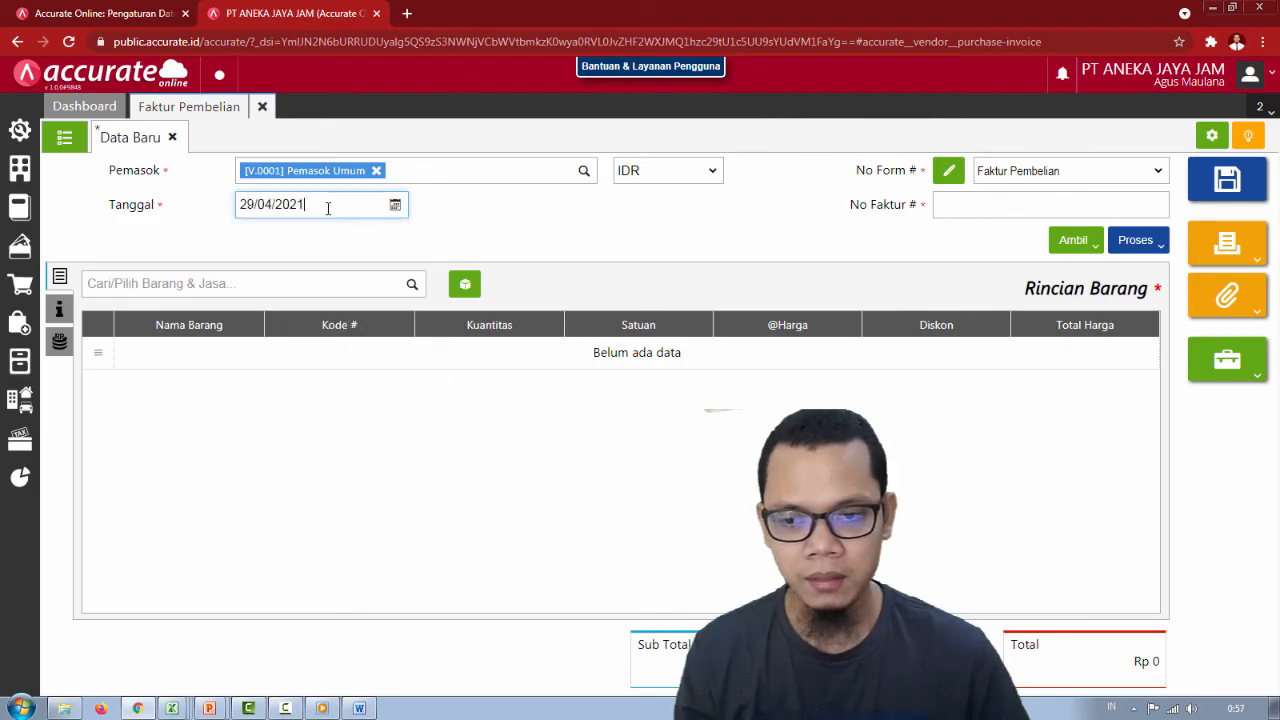
key(ctrl+a)
text(28/01/2021)
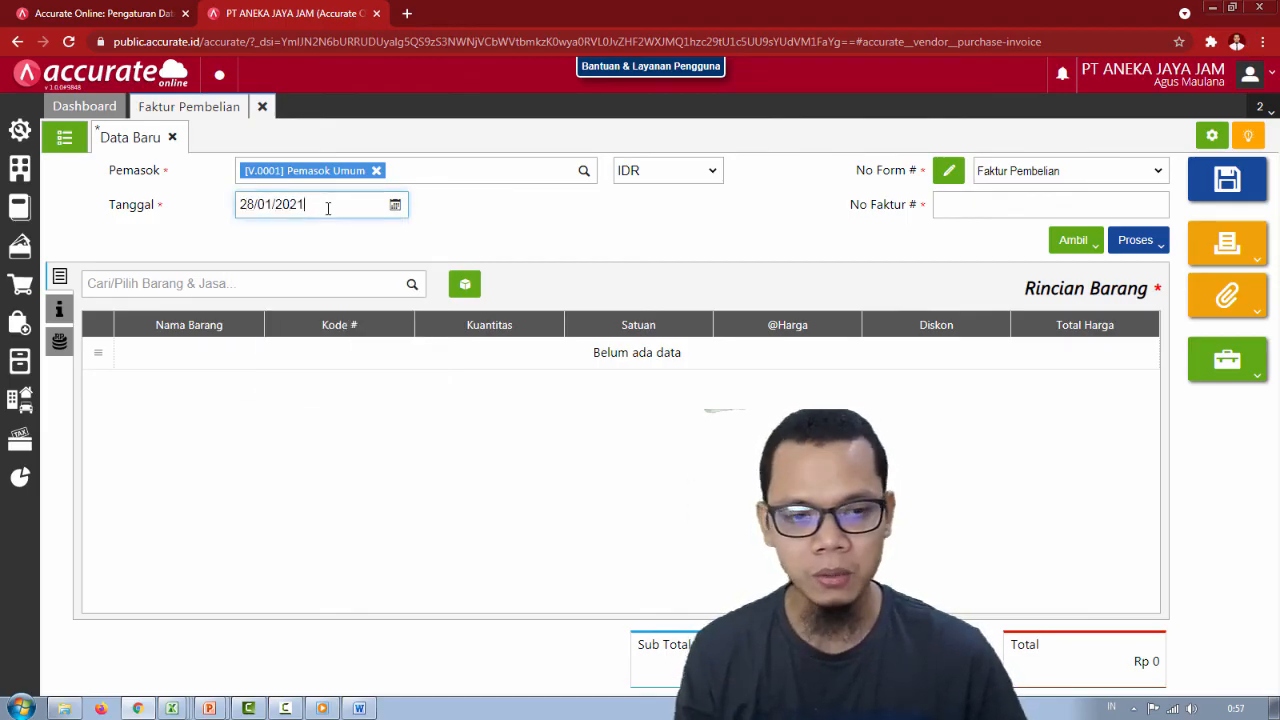
click(966, 210)
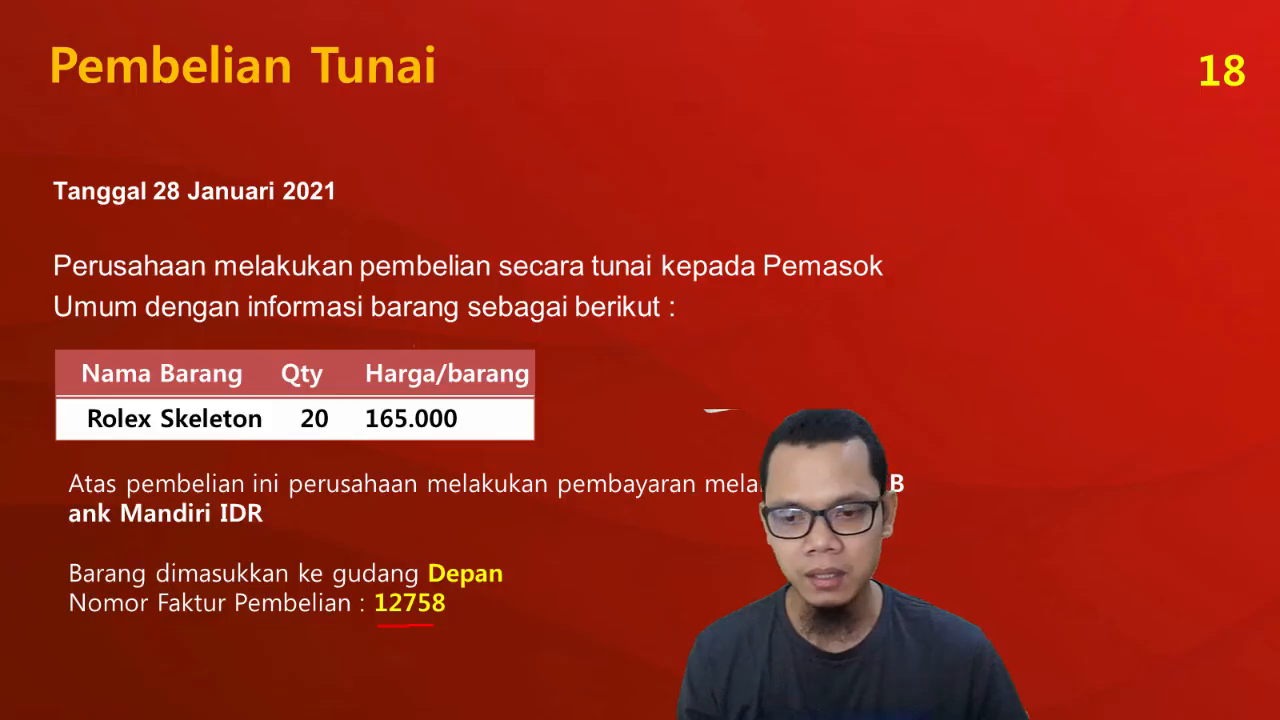
key(alt+Tab)
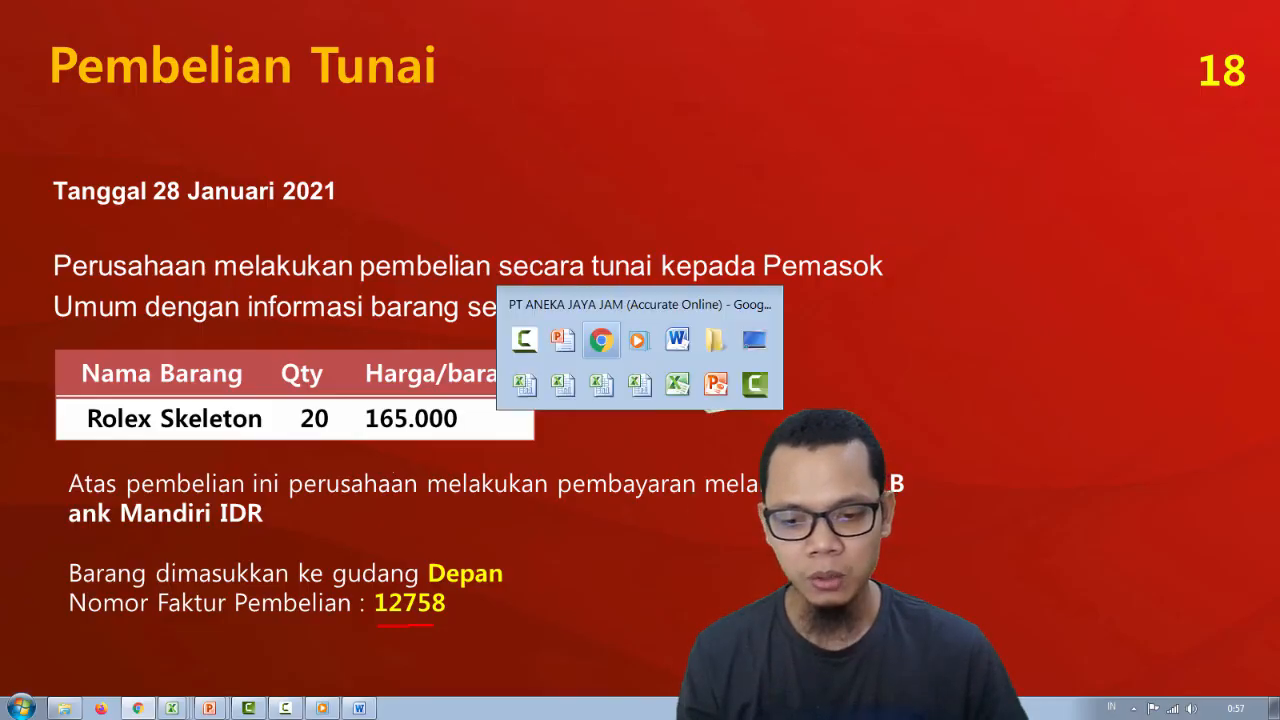
text(12758)
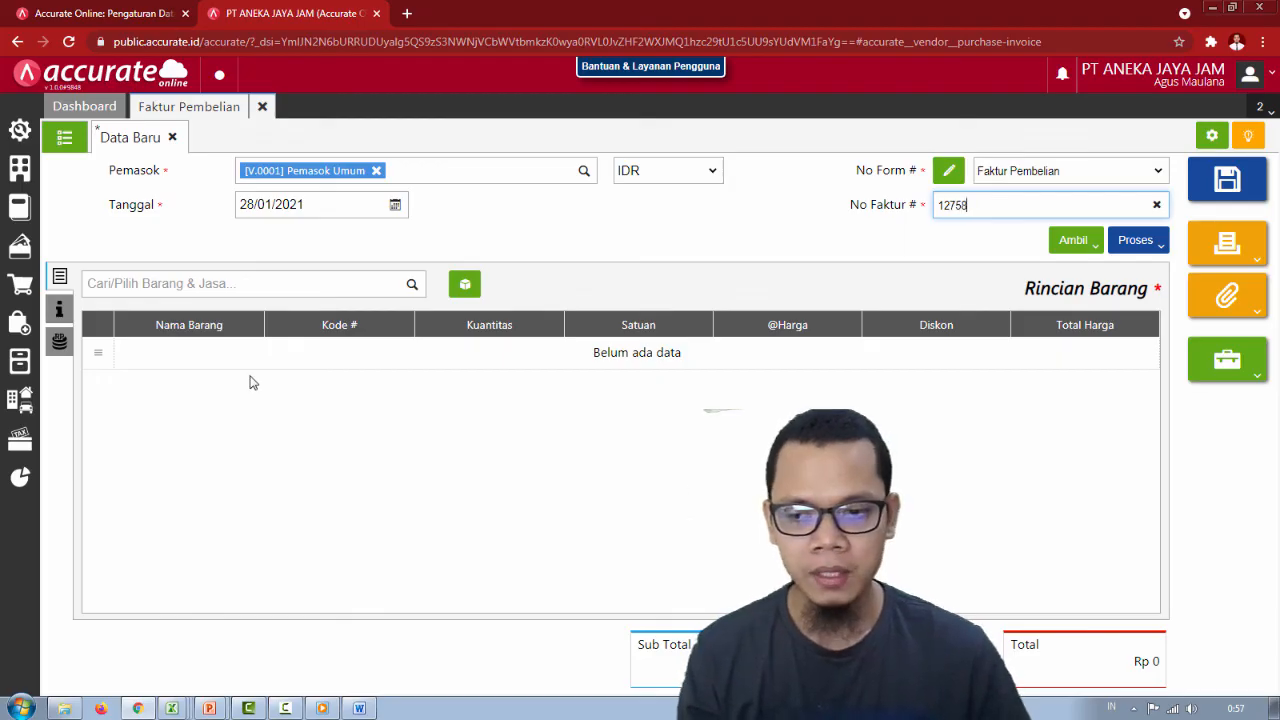
Look up the item on the case slide and add Rolex Skeleton to the invoice's item details.
key(alt+Tab)
key(alt+Tab)
click(412, 288)
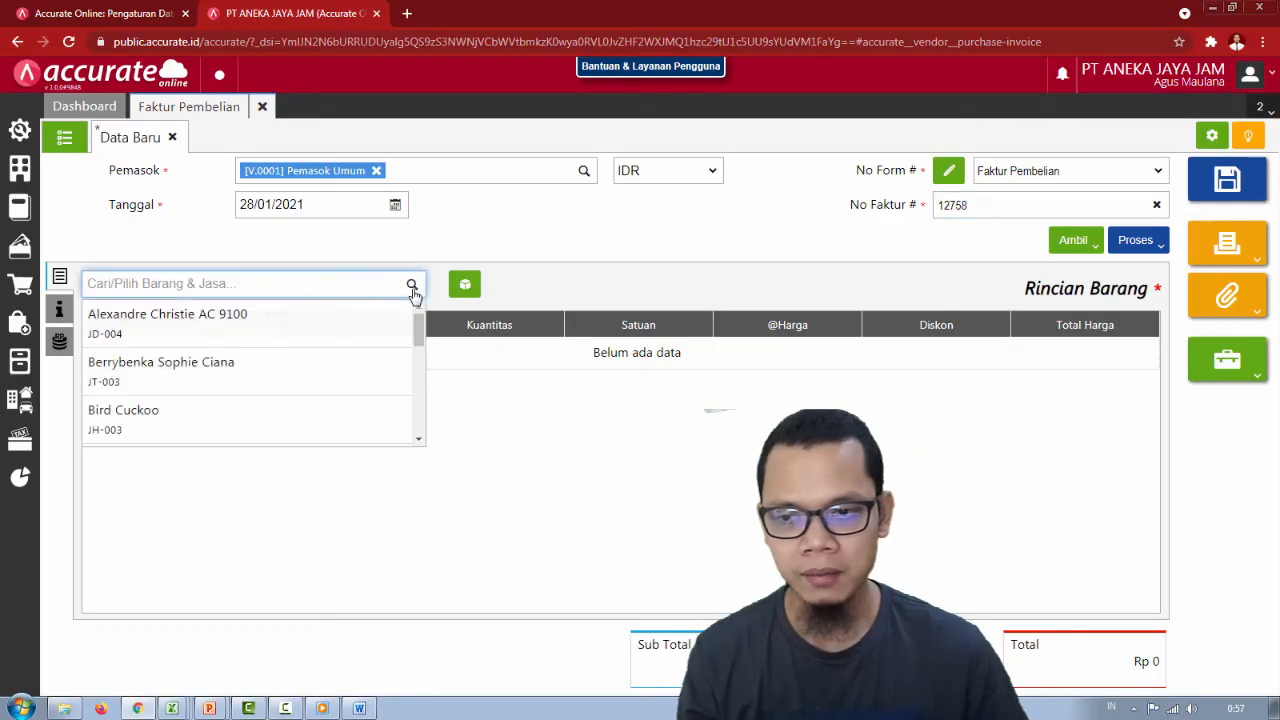
key(alt+Tab)
key(alt+Tab)
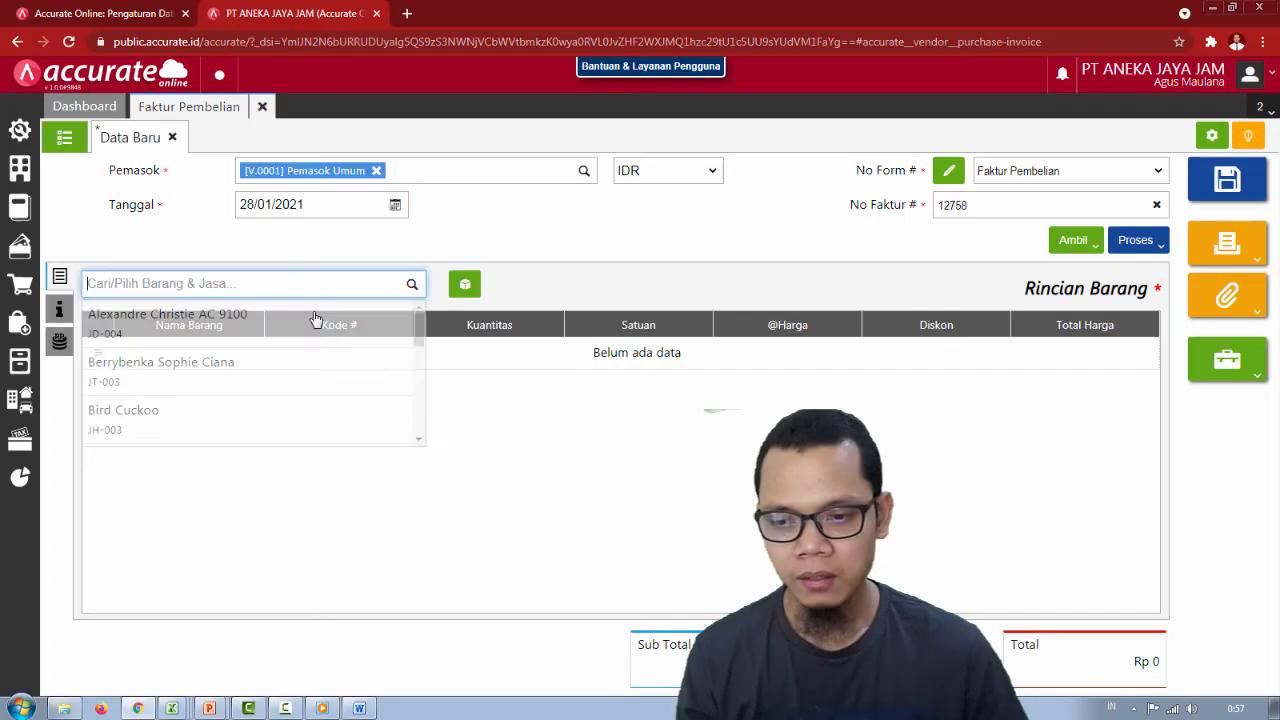
text(rol)
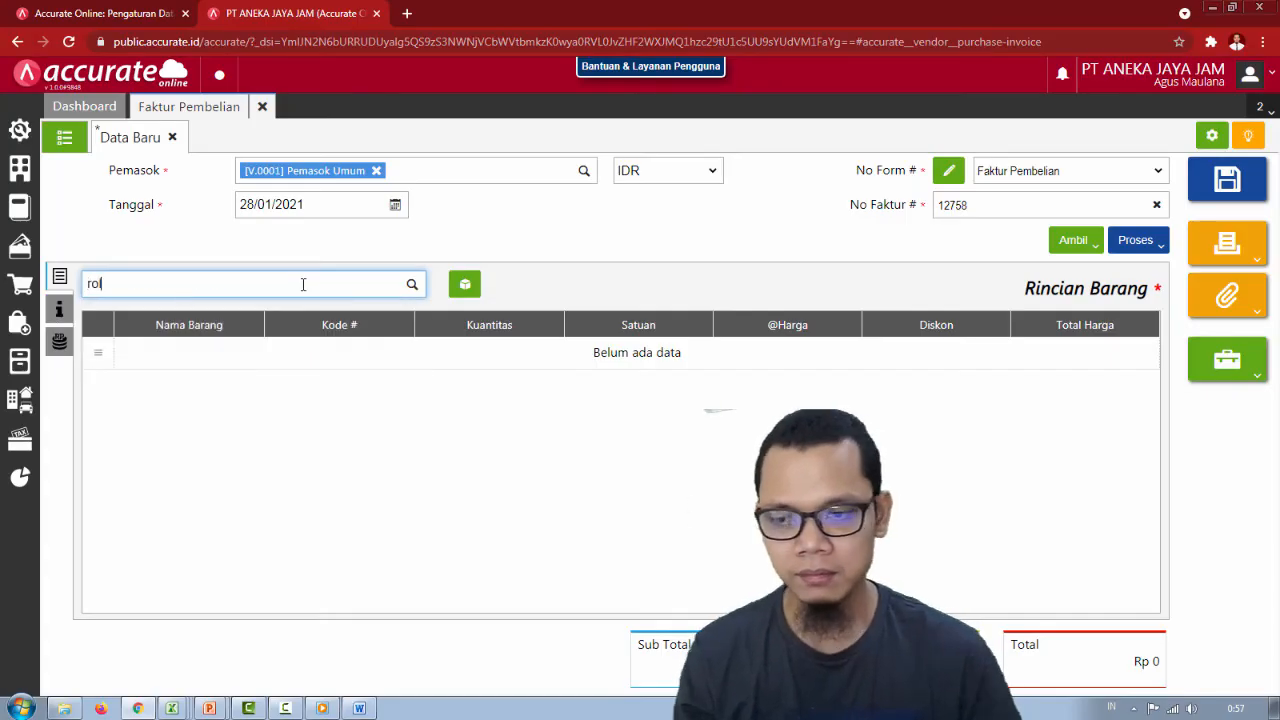
click(266, 321)
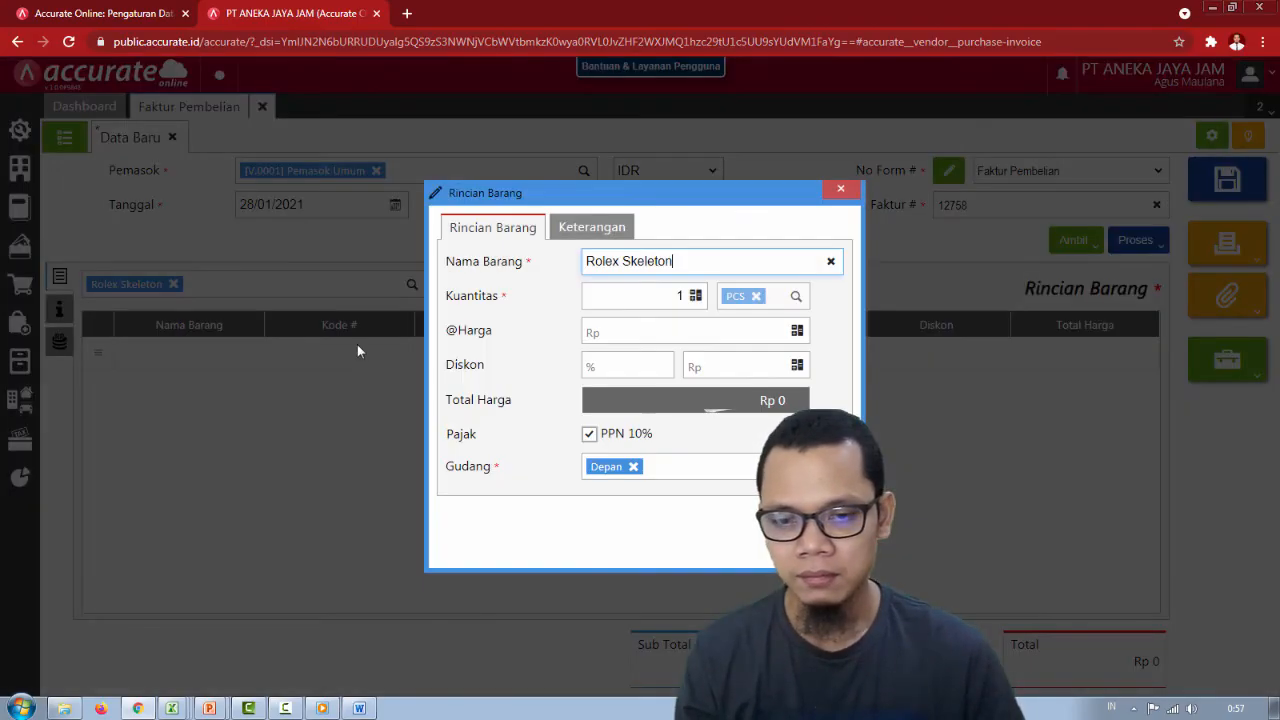
Set the Rolex Skeleton quantity to 20 and unit price to 165.000, check the warehouse against the slide, and confirm the item line.
key(alt+Tab)
key(alt+Tab)
click(656, 296)
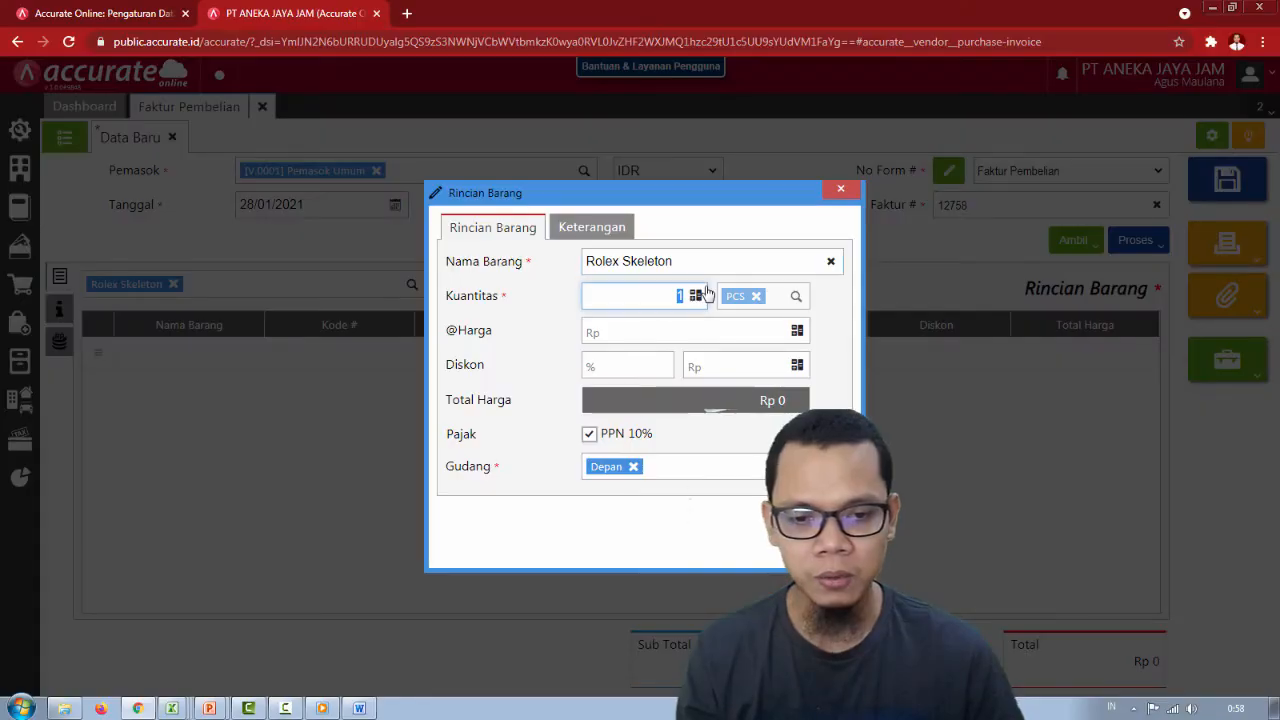
text(20)
key(alt+Tab)
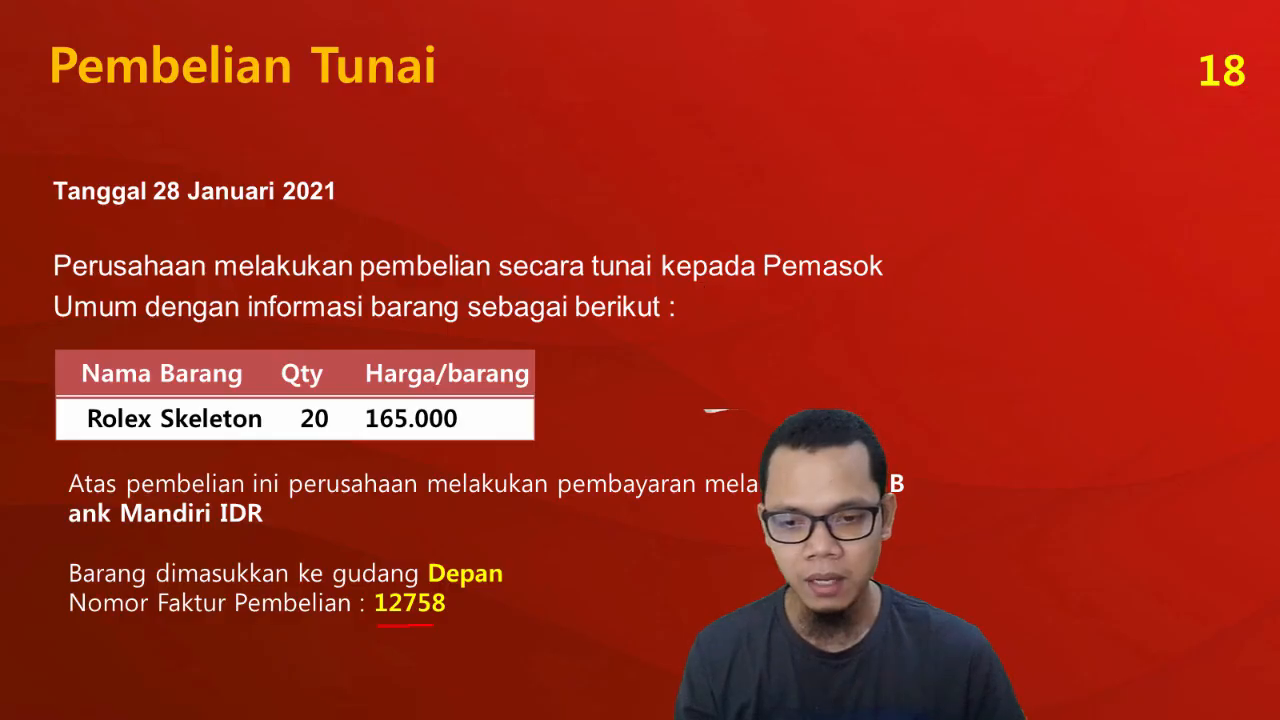
key(alt+Tab)
click(666, 334)
text(1)
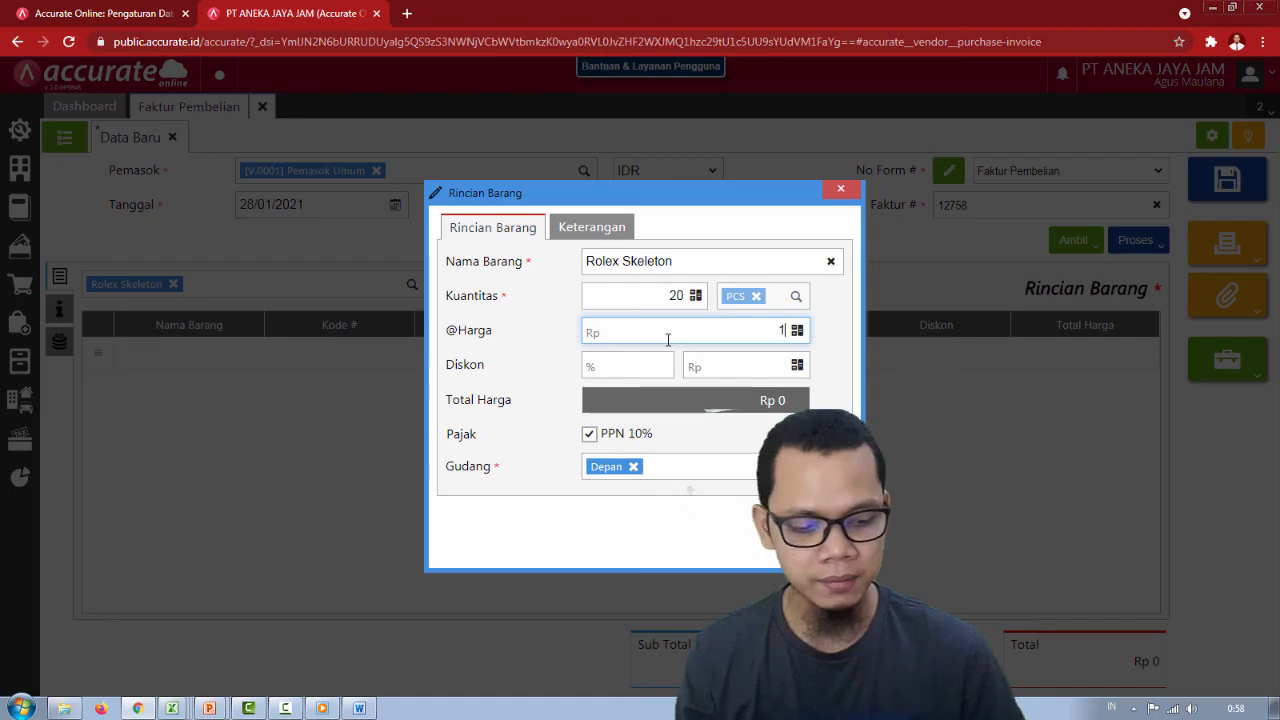
text(65.000)
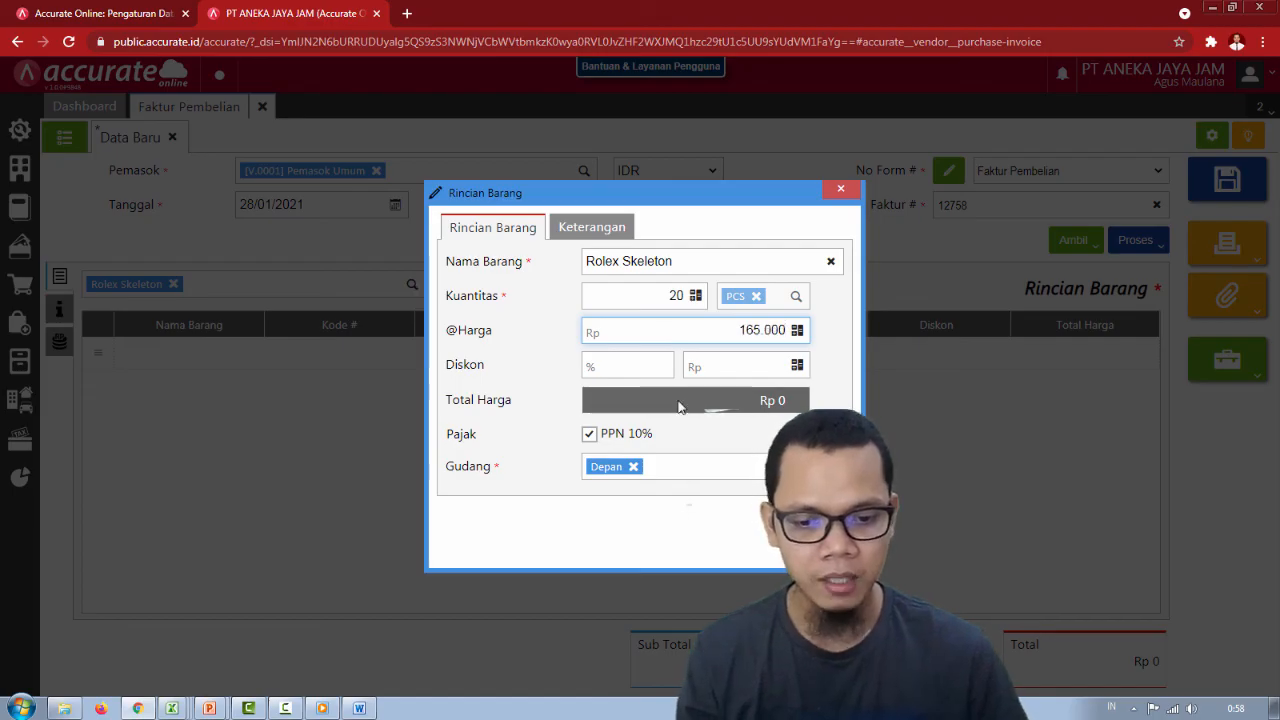
key(alt+Tab)
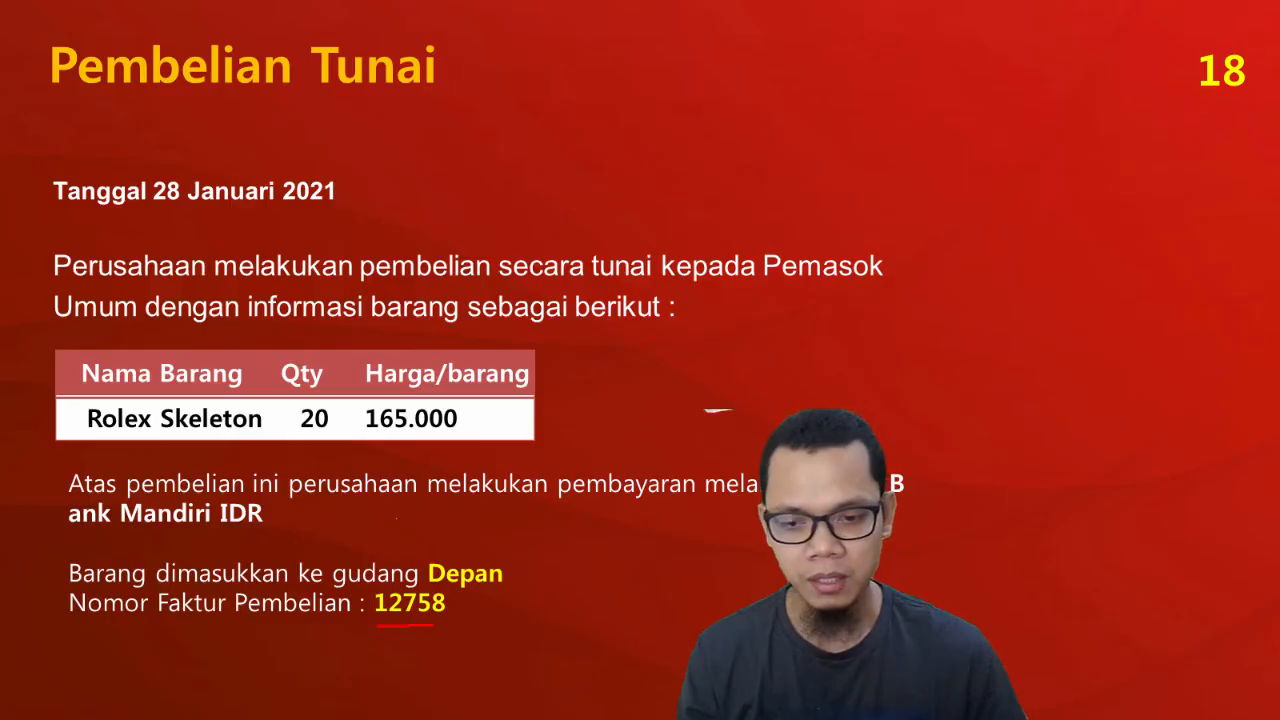
key(alt+Tab)
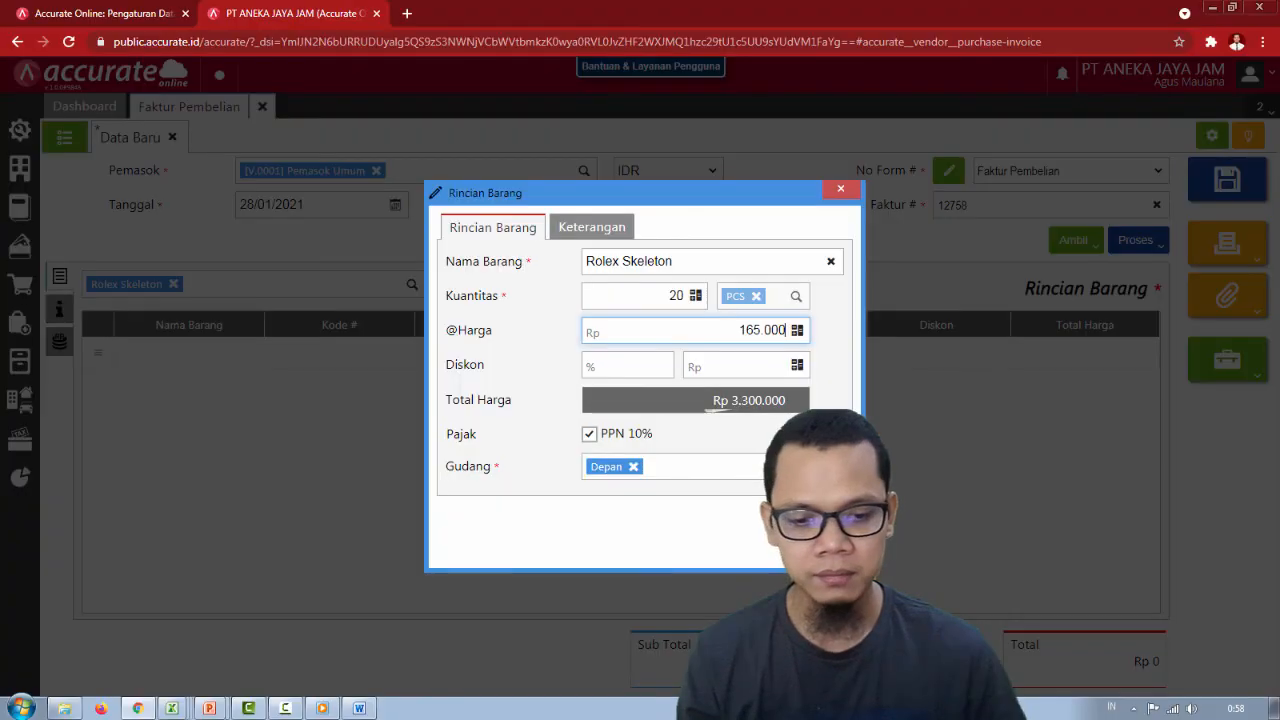
key(Escape)
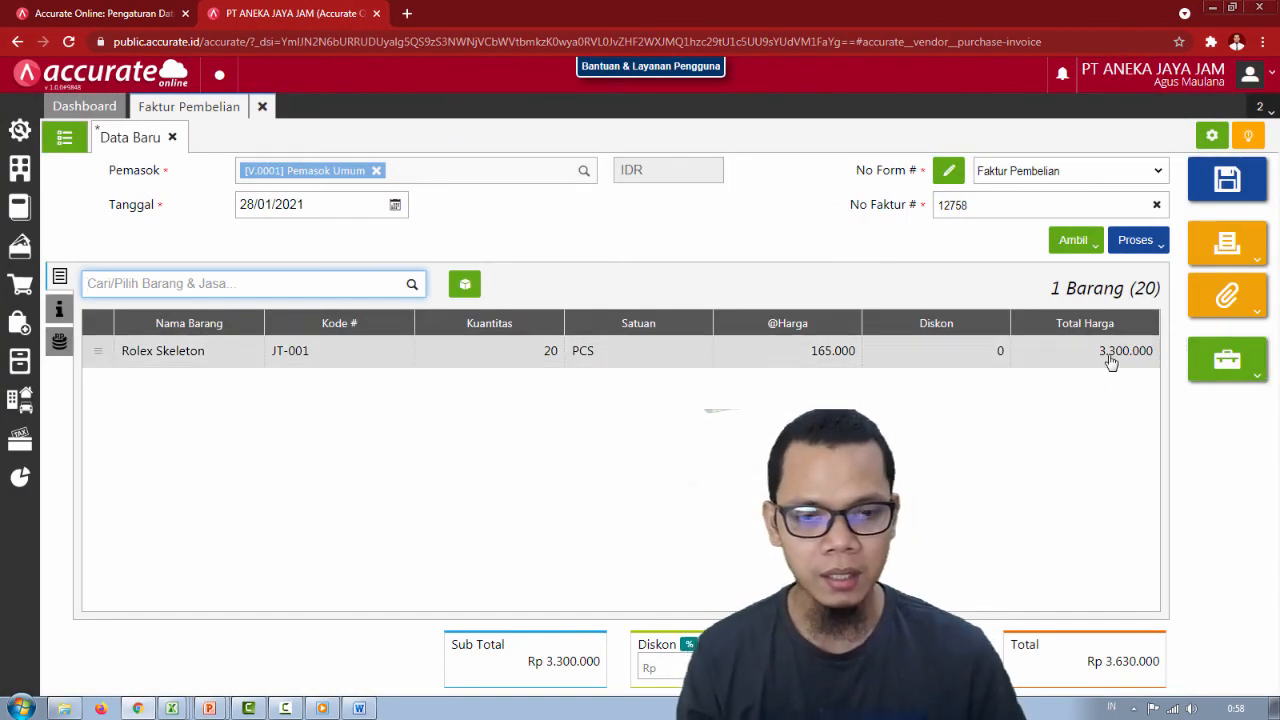
Check the cash purchase terms on the case slide and process invoice 12758 into a purchase payment.
key(alt+Tab)
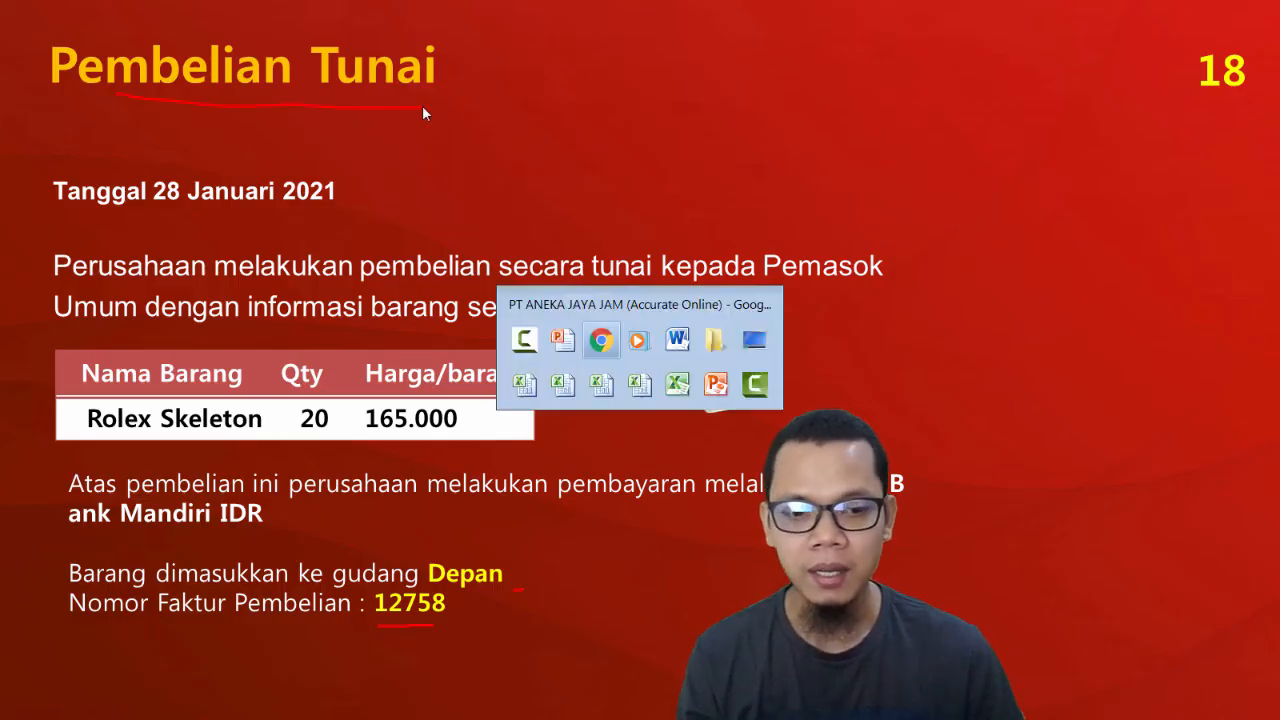
key(alt+Tab)
click(1135, 241)
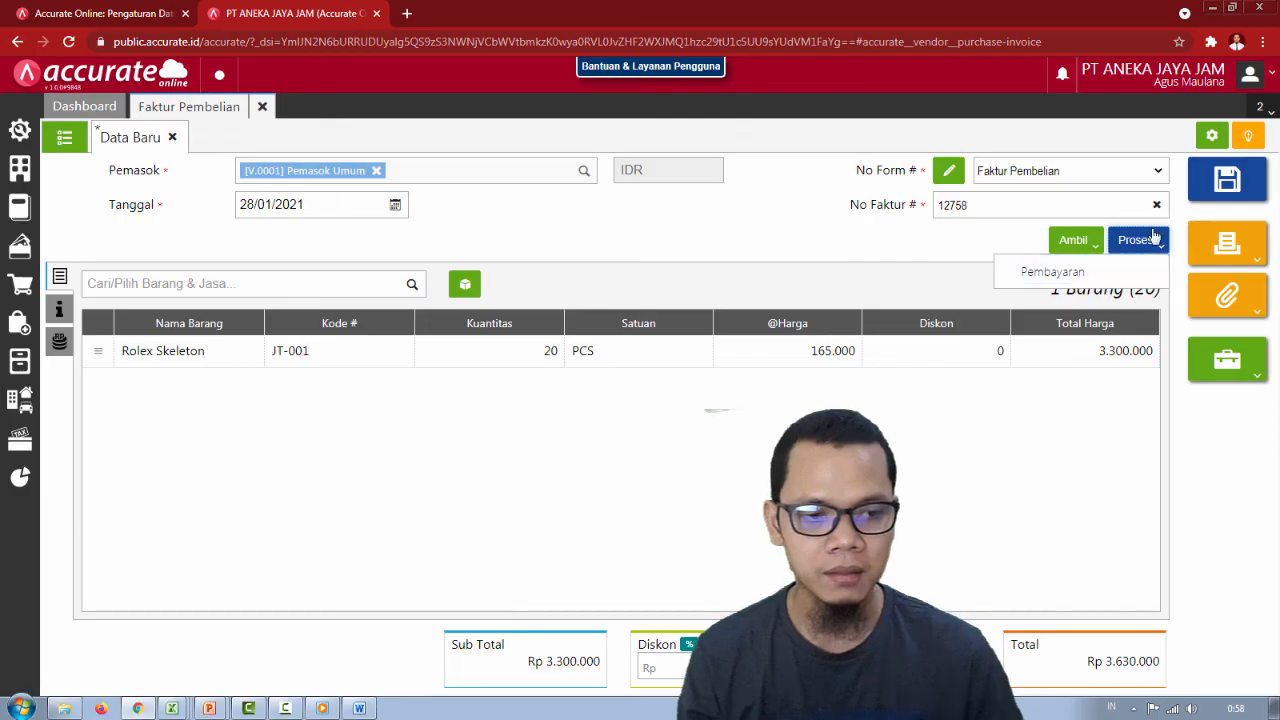
click(1062, 276)
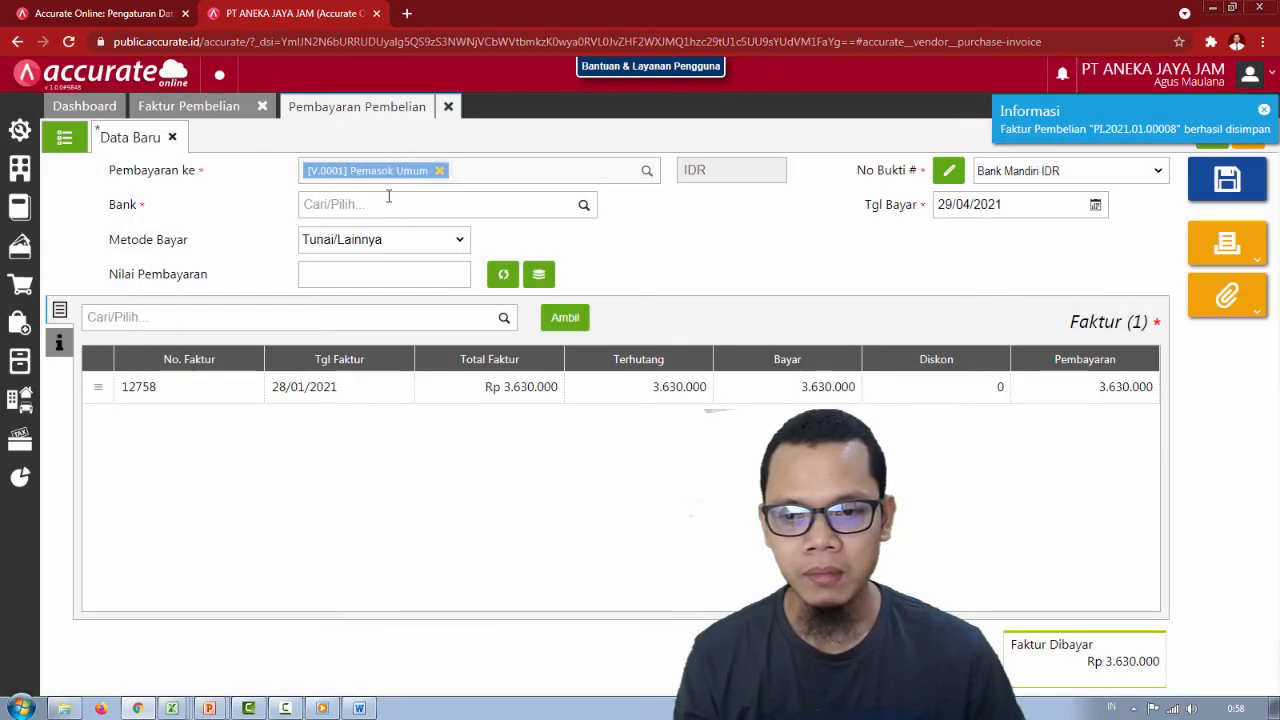
Choose Bank Mandiri IDR as the bank for the Pemasok Umum payment.
click(406, 208)
click(583, 206)
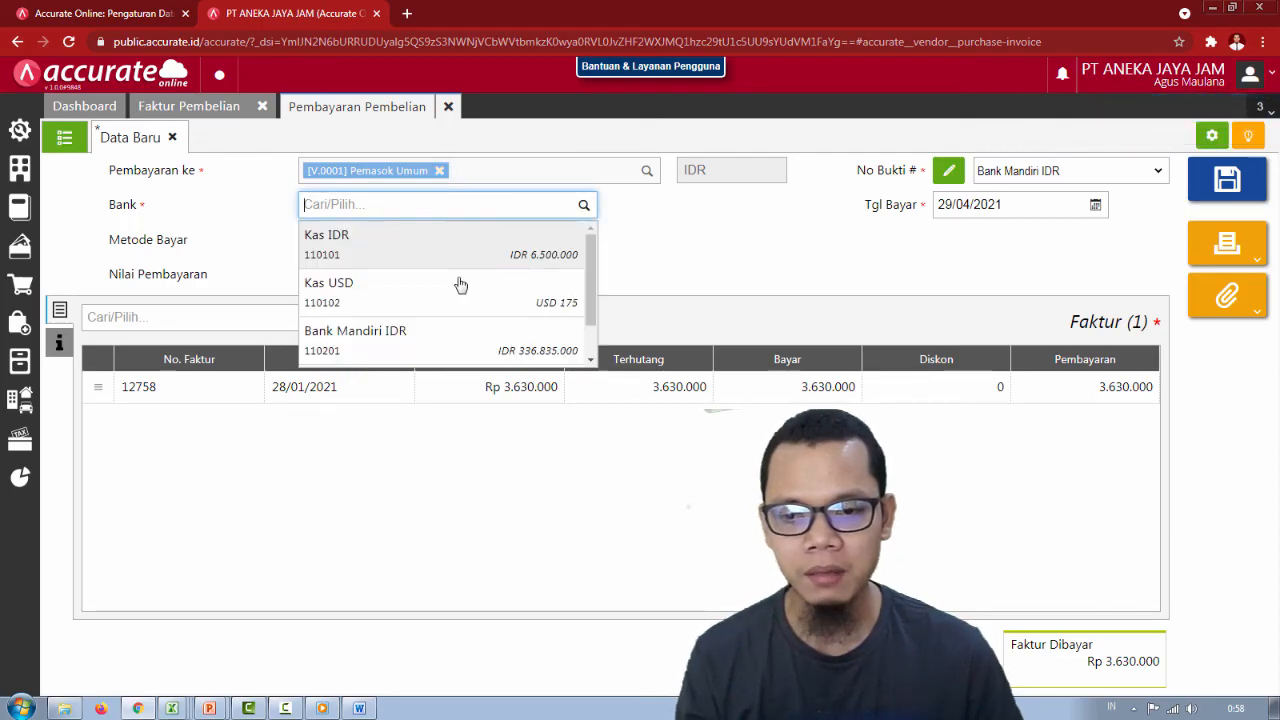
click(434, 334)
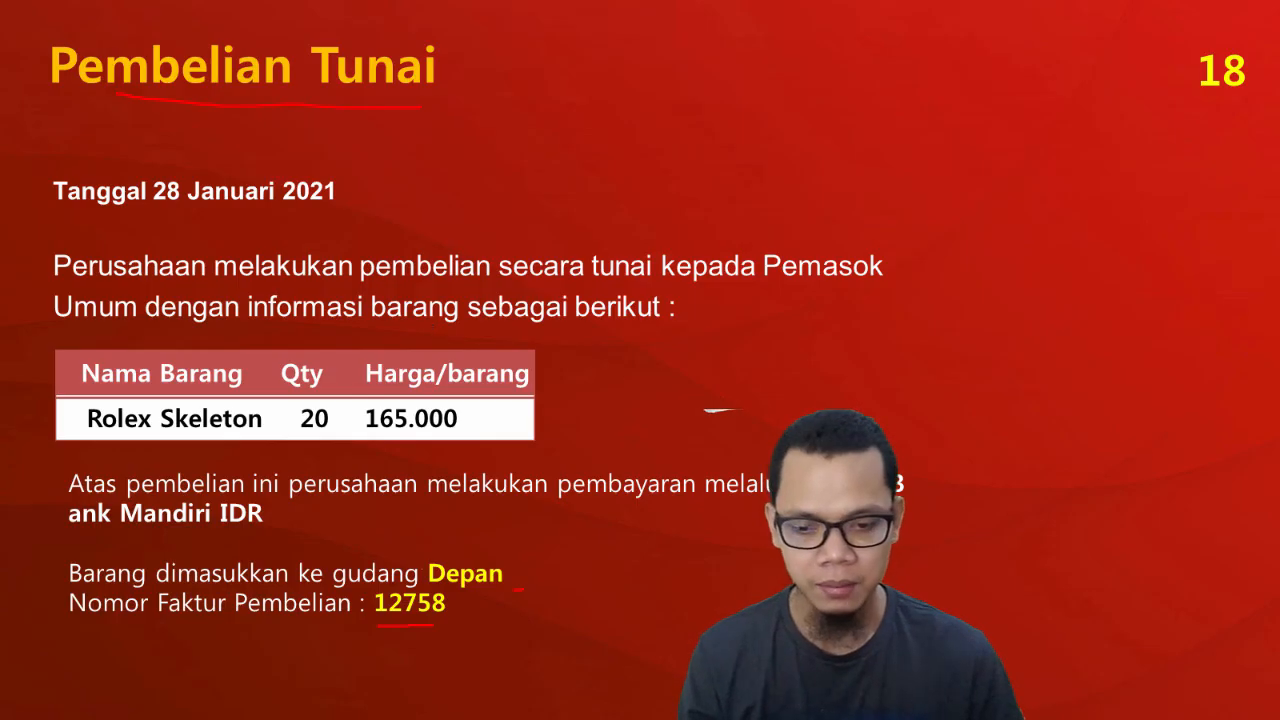